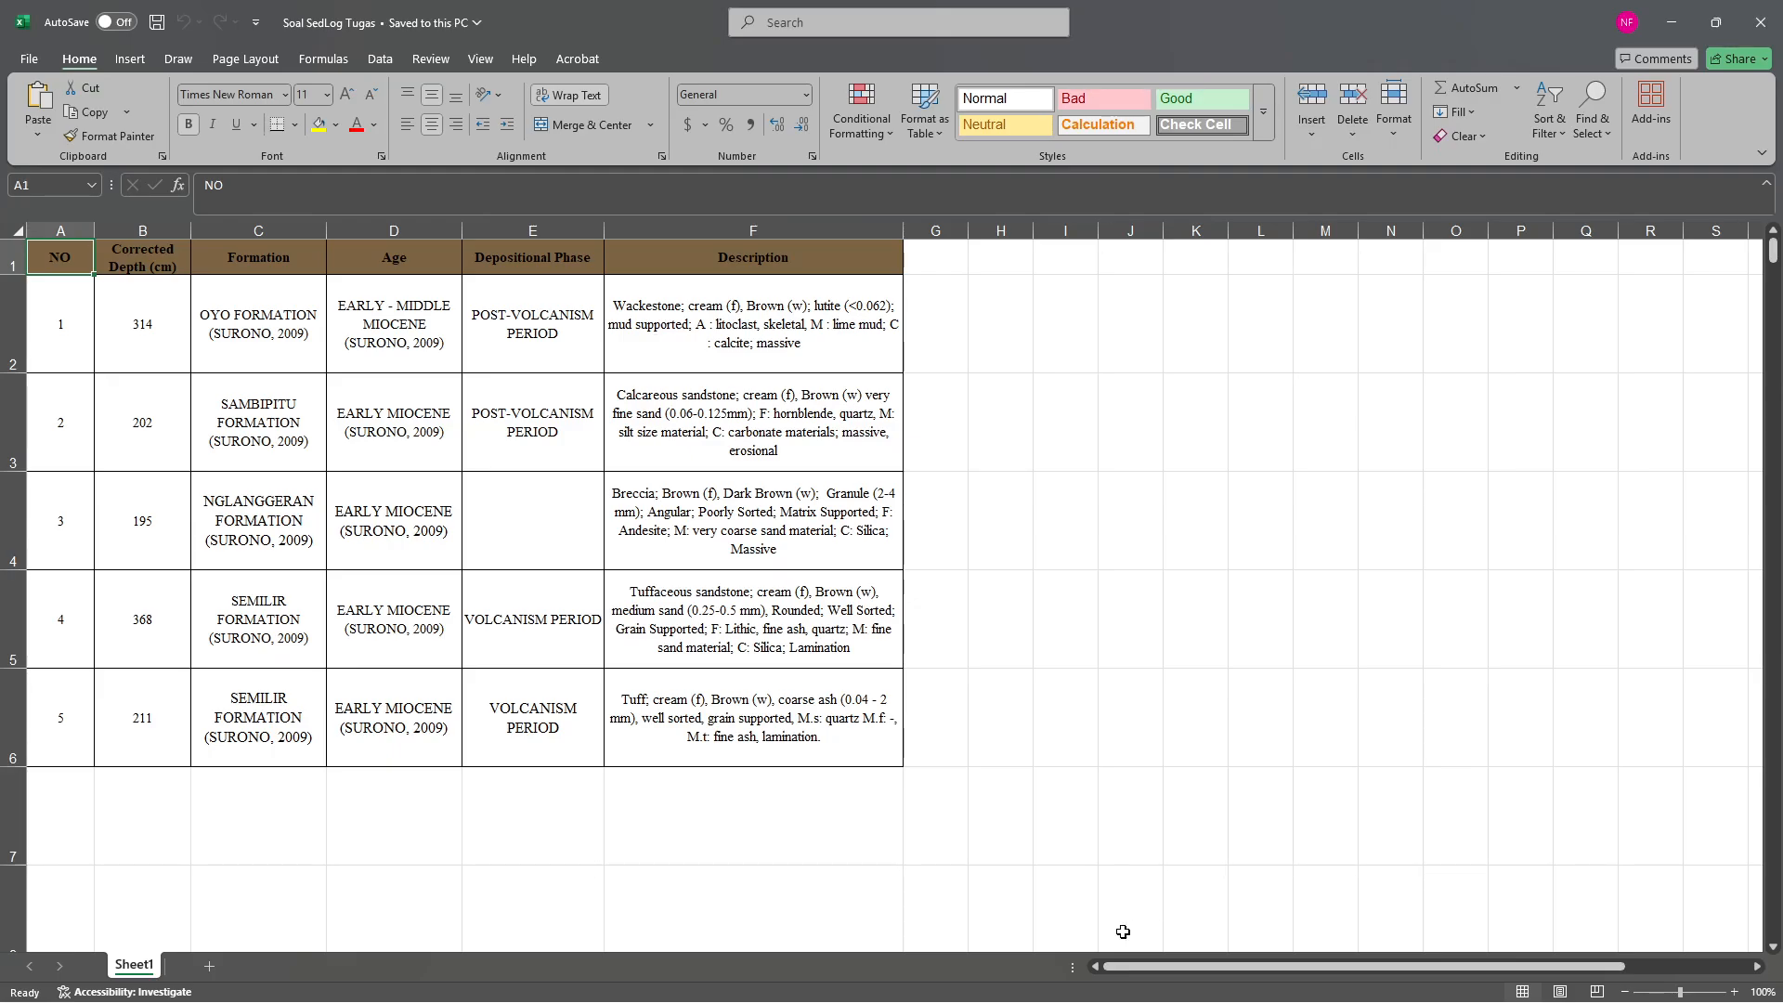
Switch to SedLog and set the log's table header to ANALISIS STRATIGRAFI in the preferences
{"action": "key", "text": "alt+Tab"}
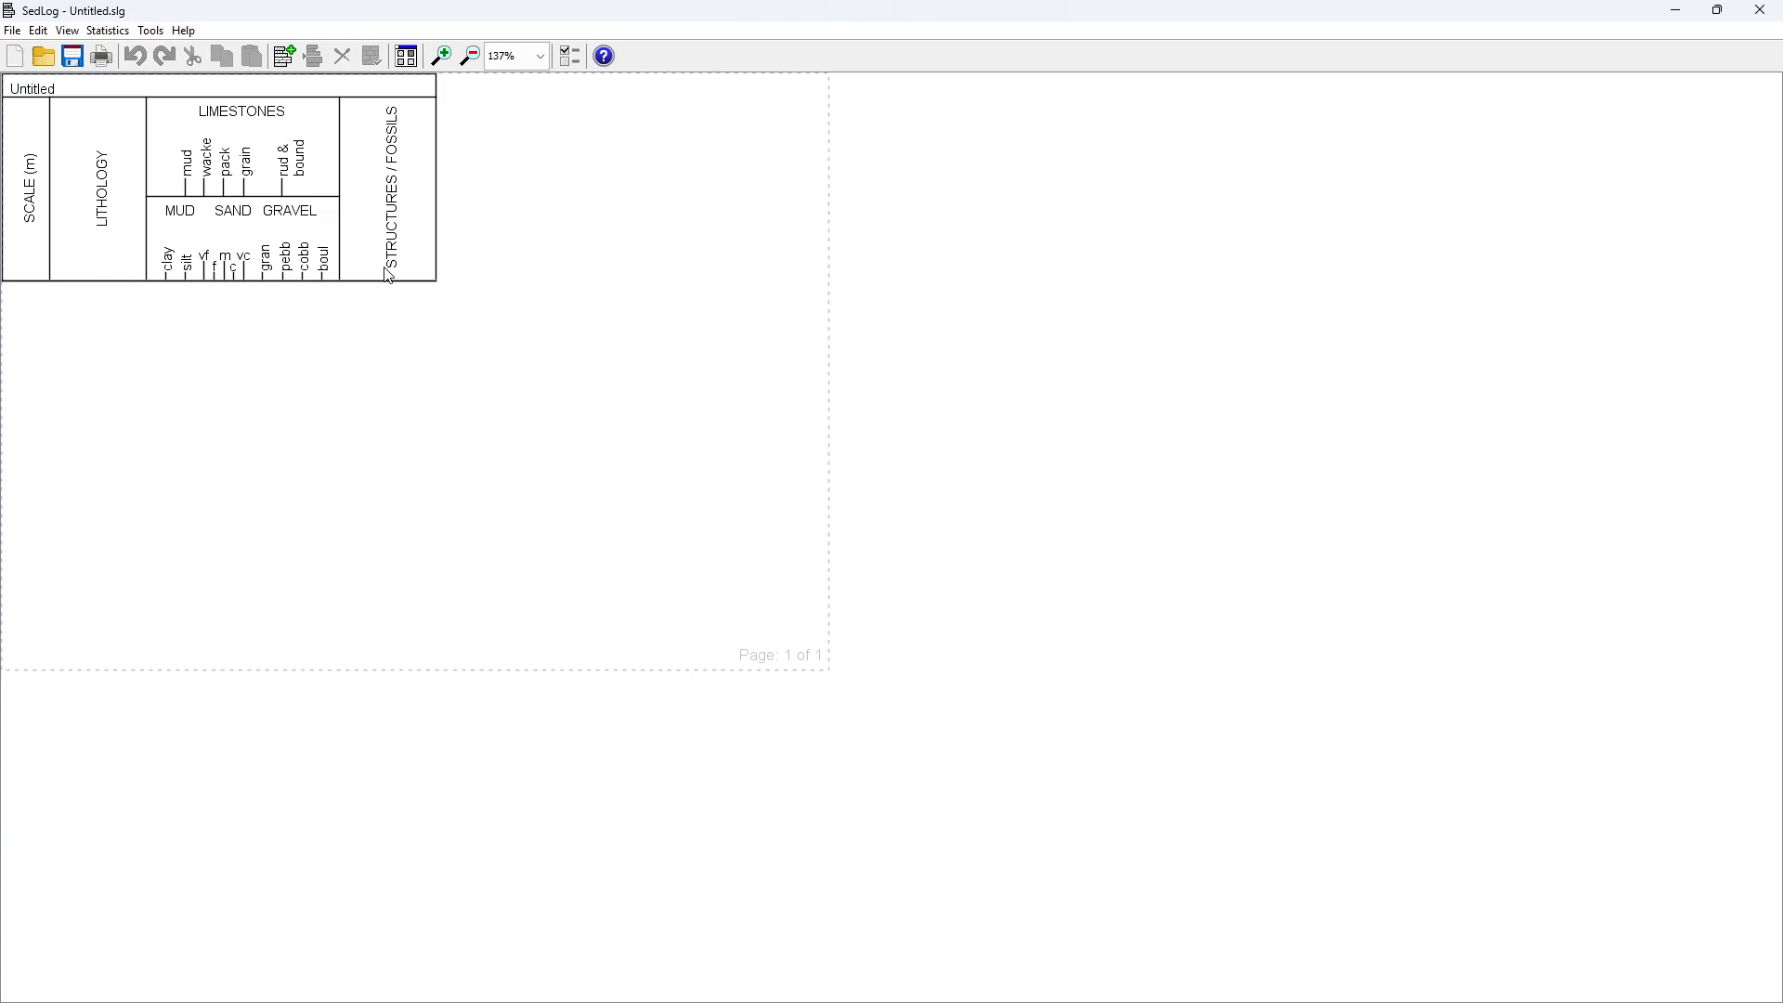
{"action": "left_click", "coordinate": [151, 31]}
{"action": "left_click", "coordinate": [183, 53]}
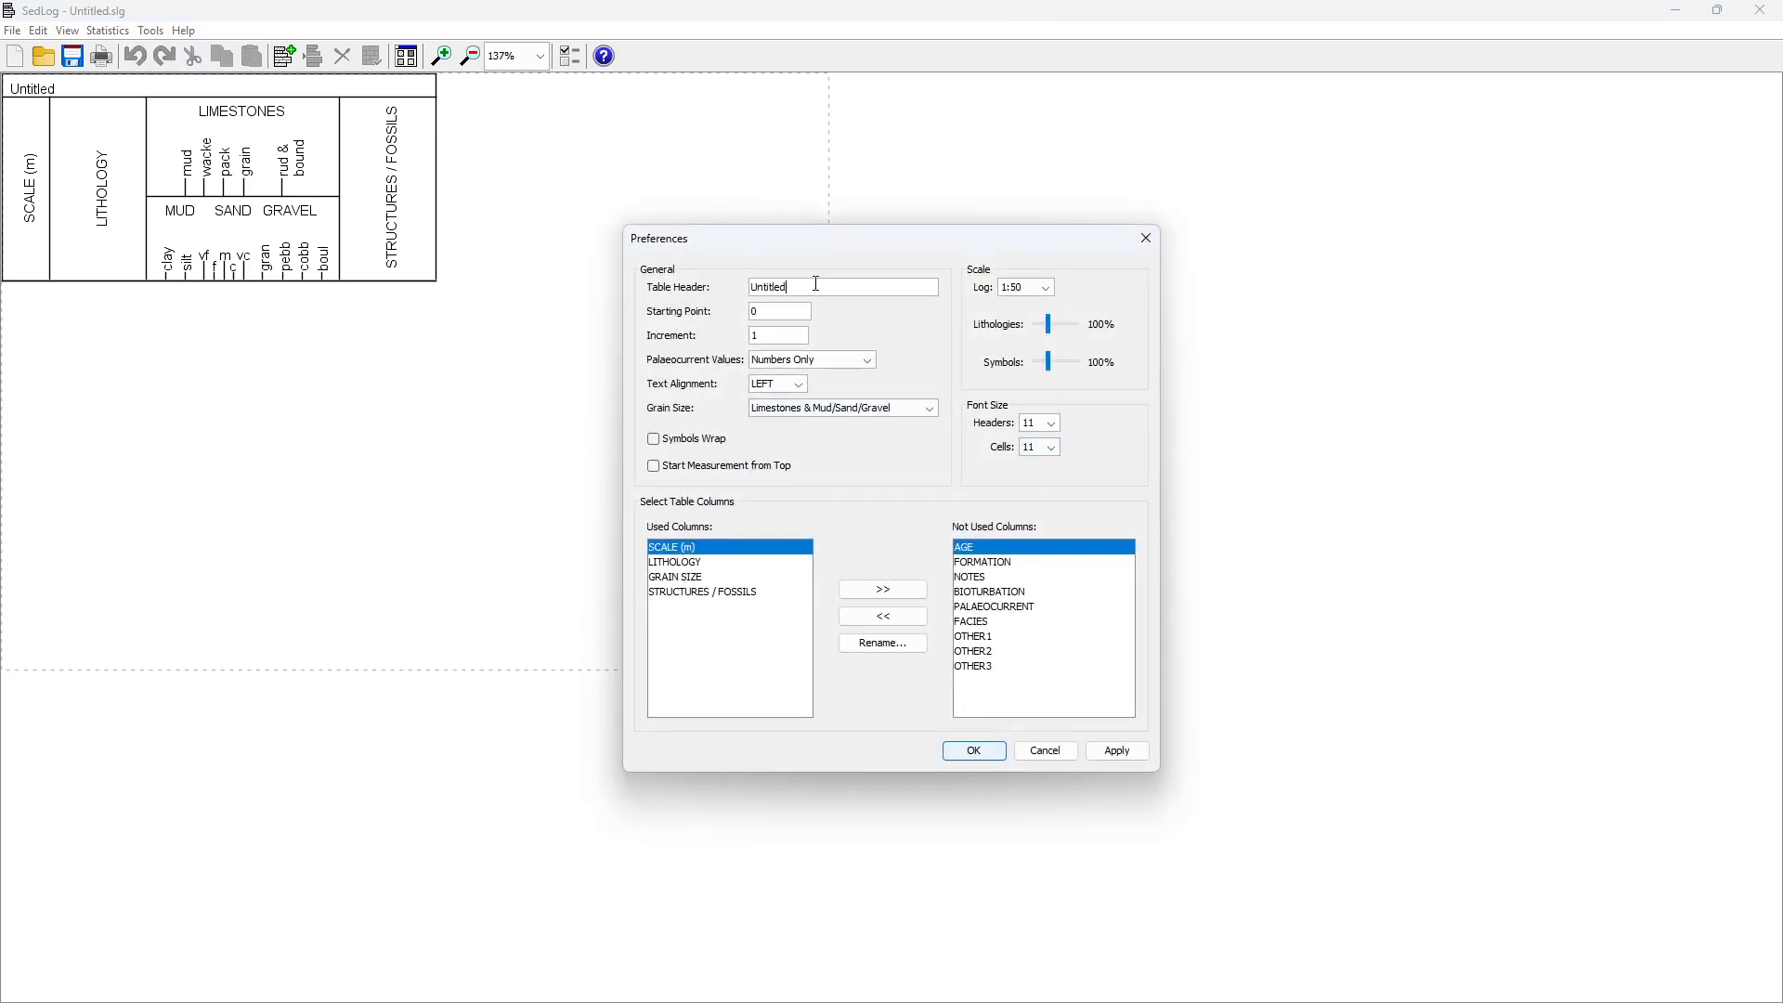
{"action": "left_click_drag", "start_coordinate": [796, 293], "coordinate": [735, 289]}
{"action": "type", "text": "ANALISIS STRATIGRAFI"}
{"action": "left_click", "coordinate": [789, 414]}
{"action": "left_click", "coordinate": [789, 414]}
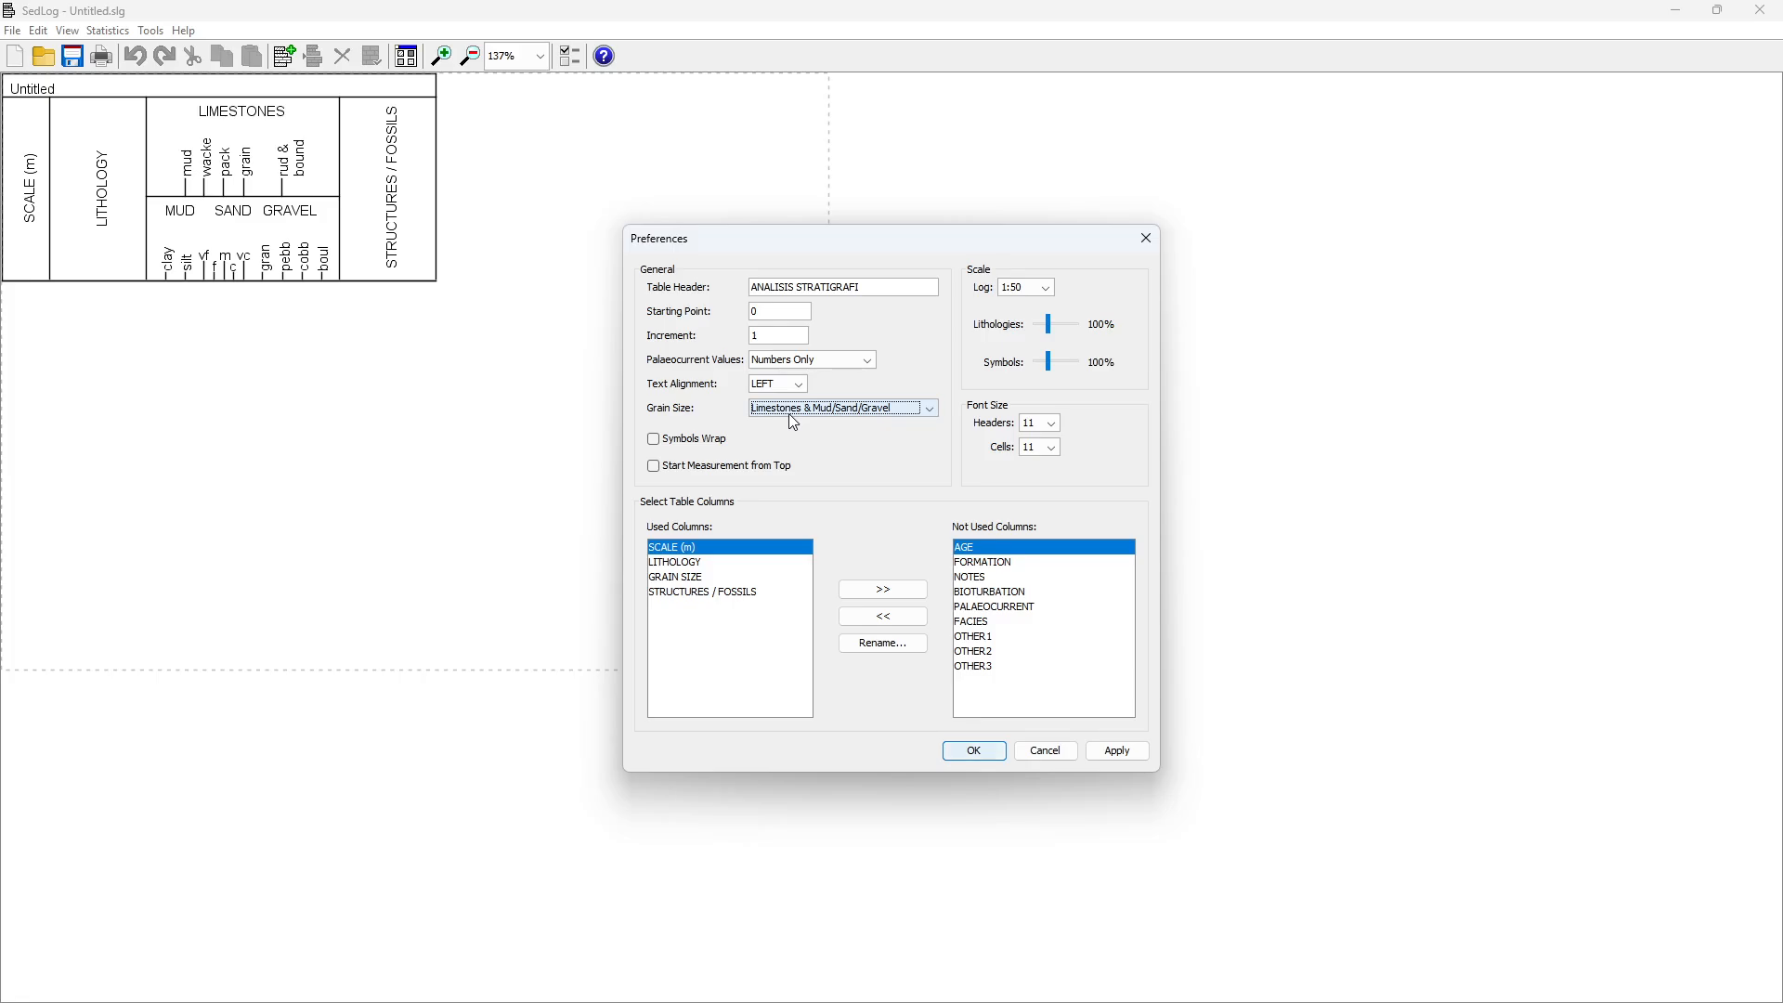
Check the Excel table's columns, then add AGE and FORMATION to the log's used columns and remove STRUCTURES / FOSSILS
{"action": "key", "text": "alt+Tab"}
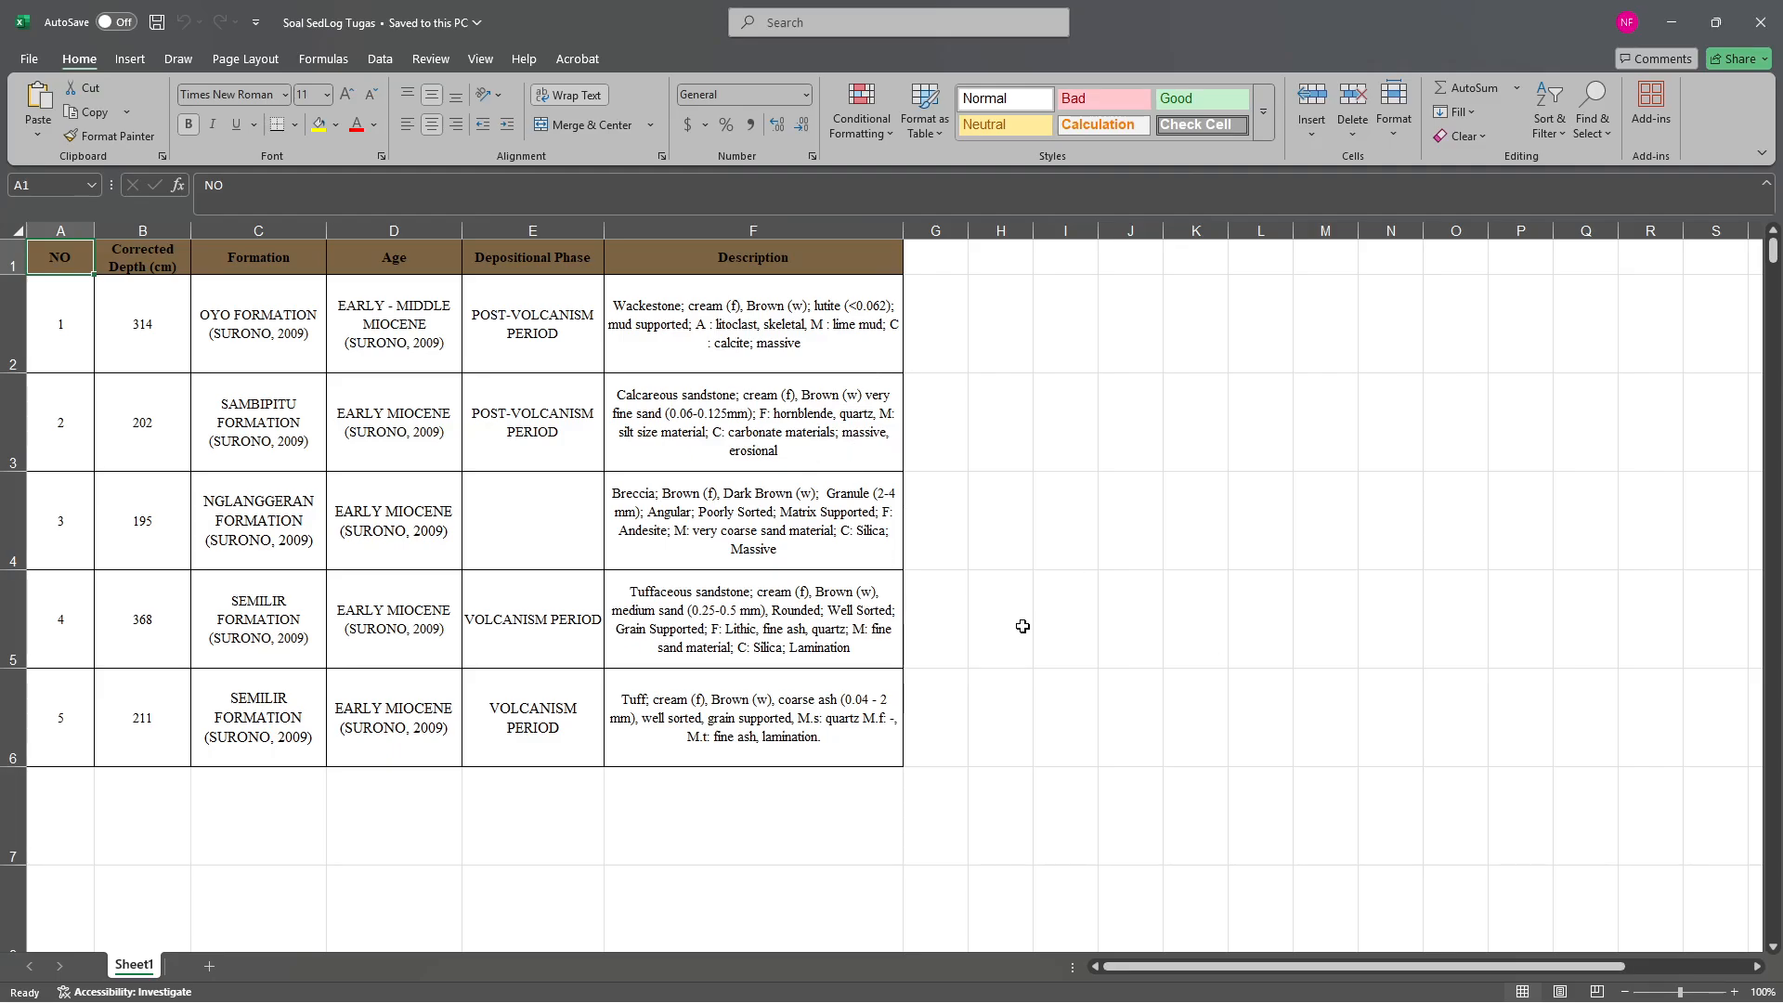
{"action": "key", "text": "alt+Tab"}
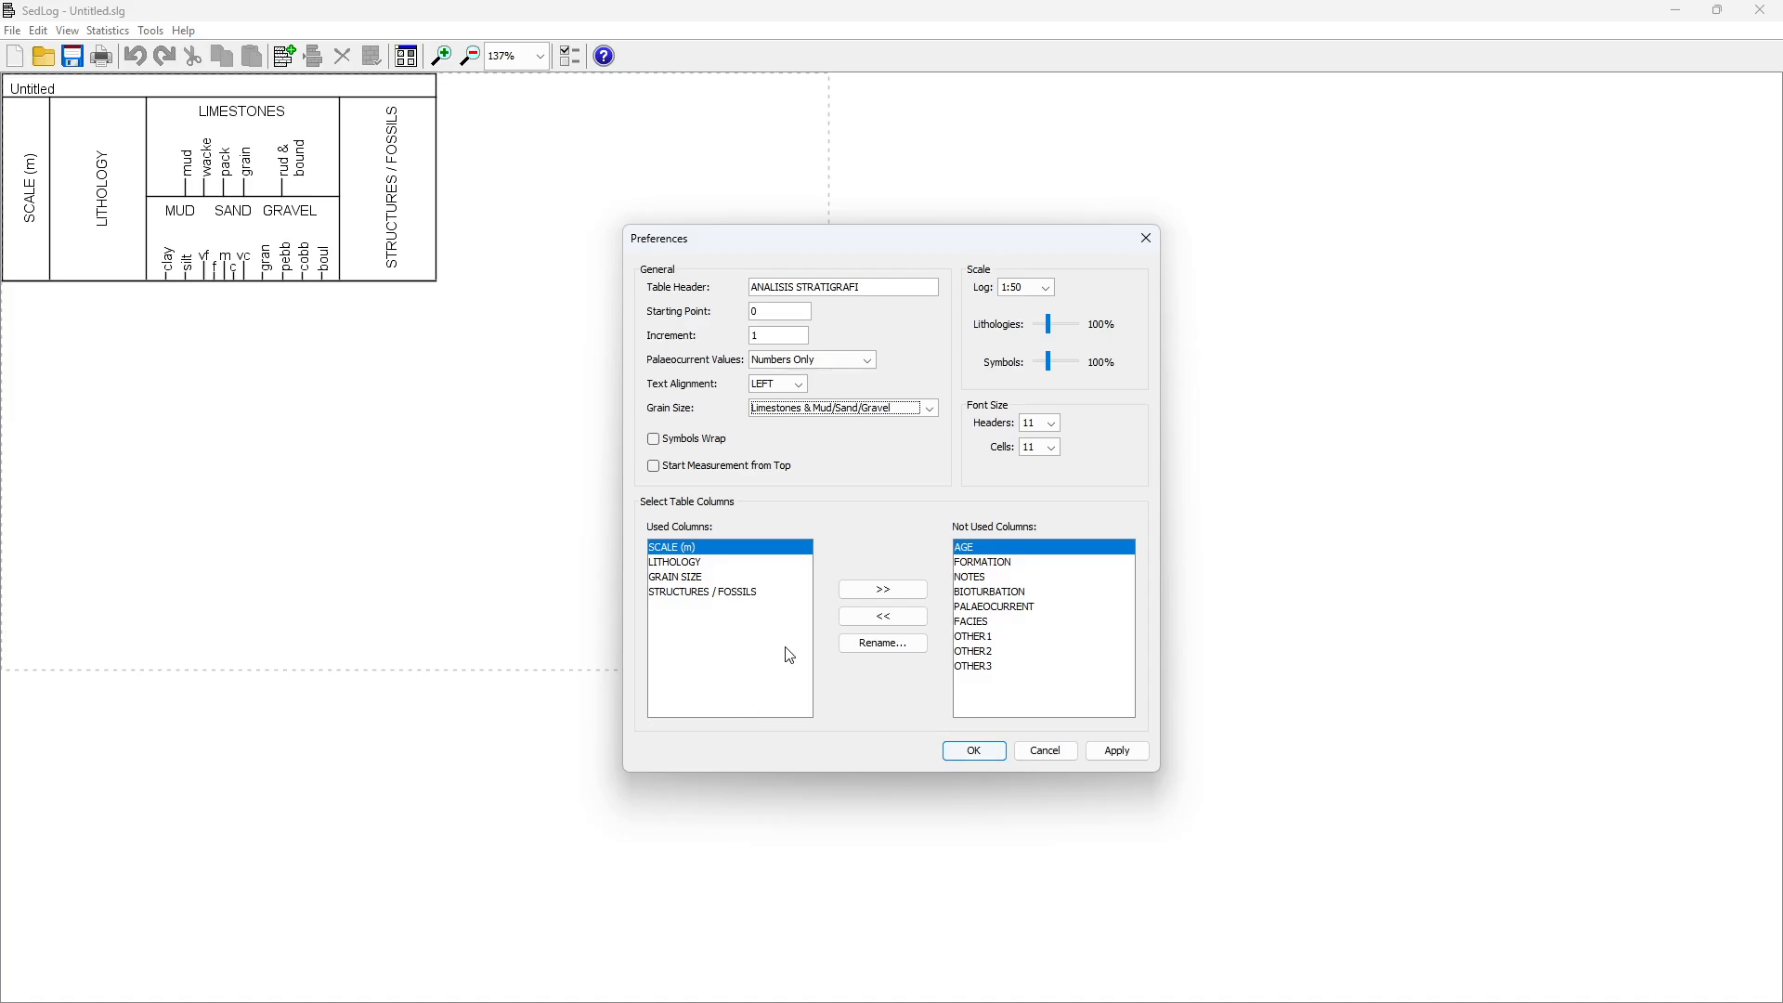
{"action": "left_click", "coordinate": [888, 627]}
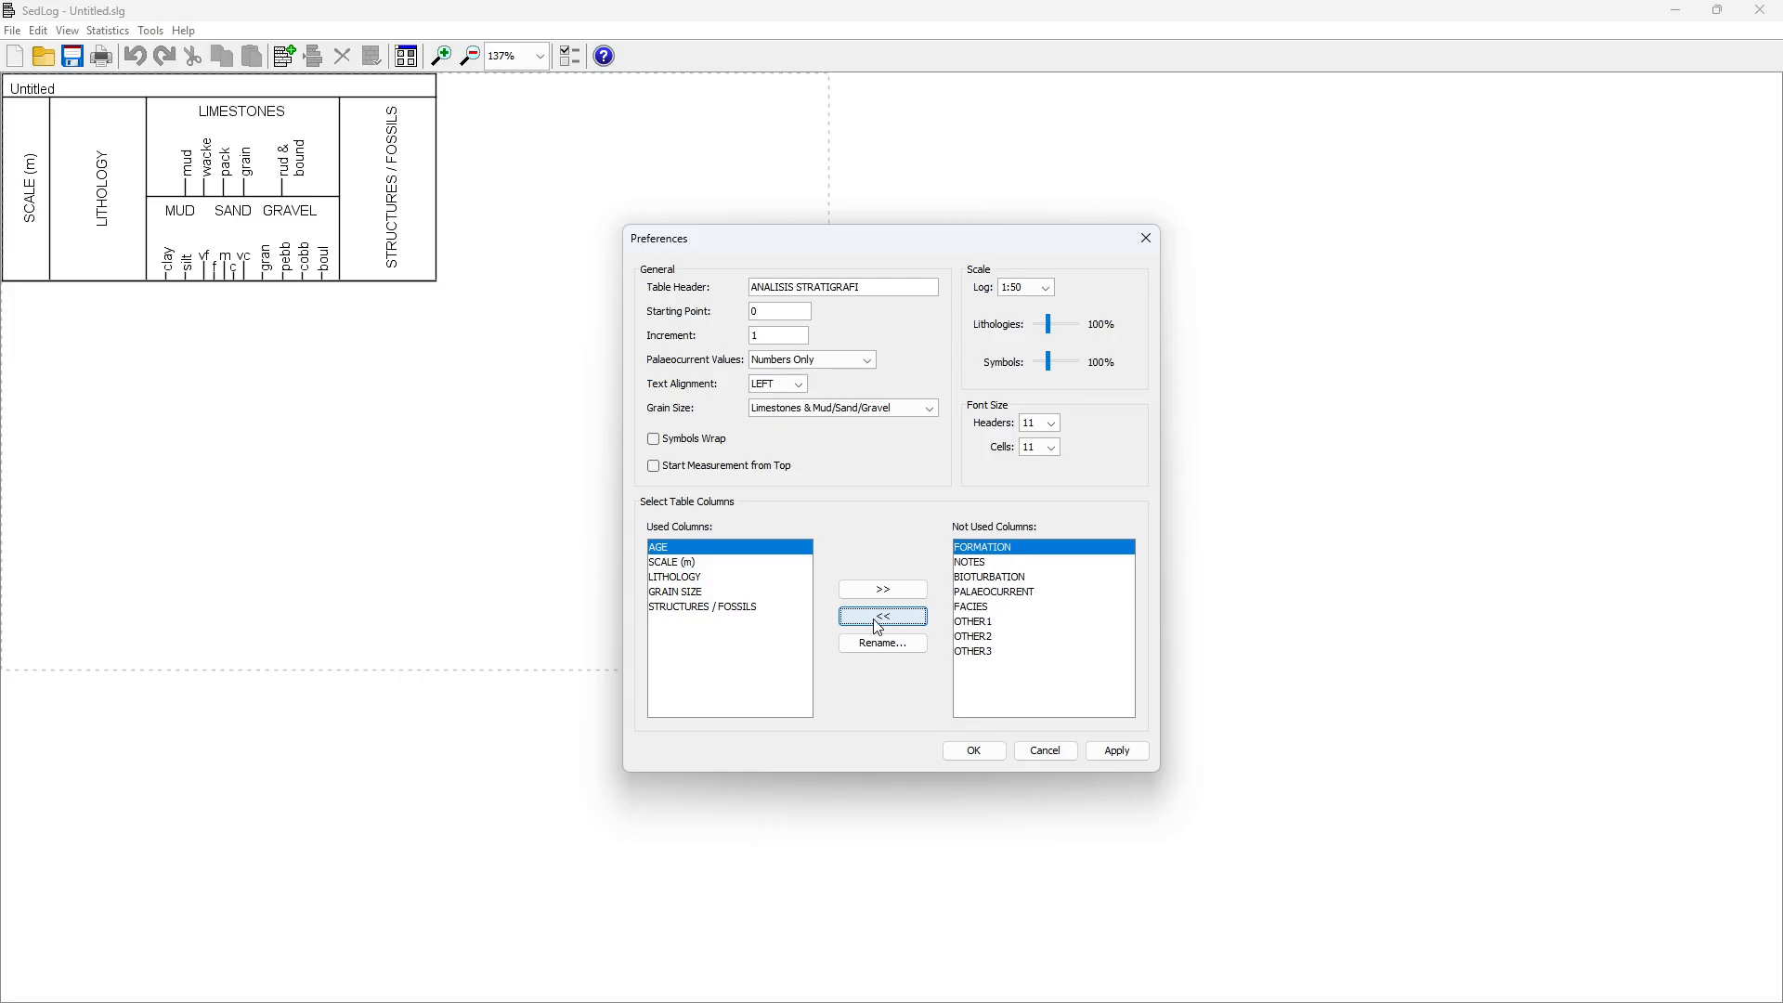
{"action": "left_click", "coordinate": [878, 622]}
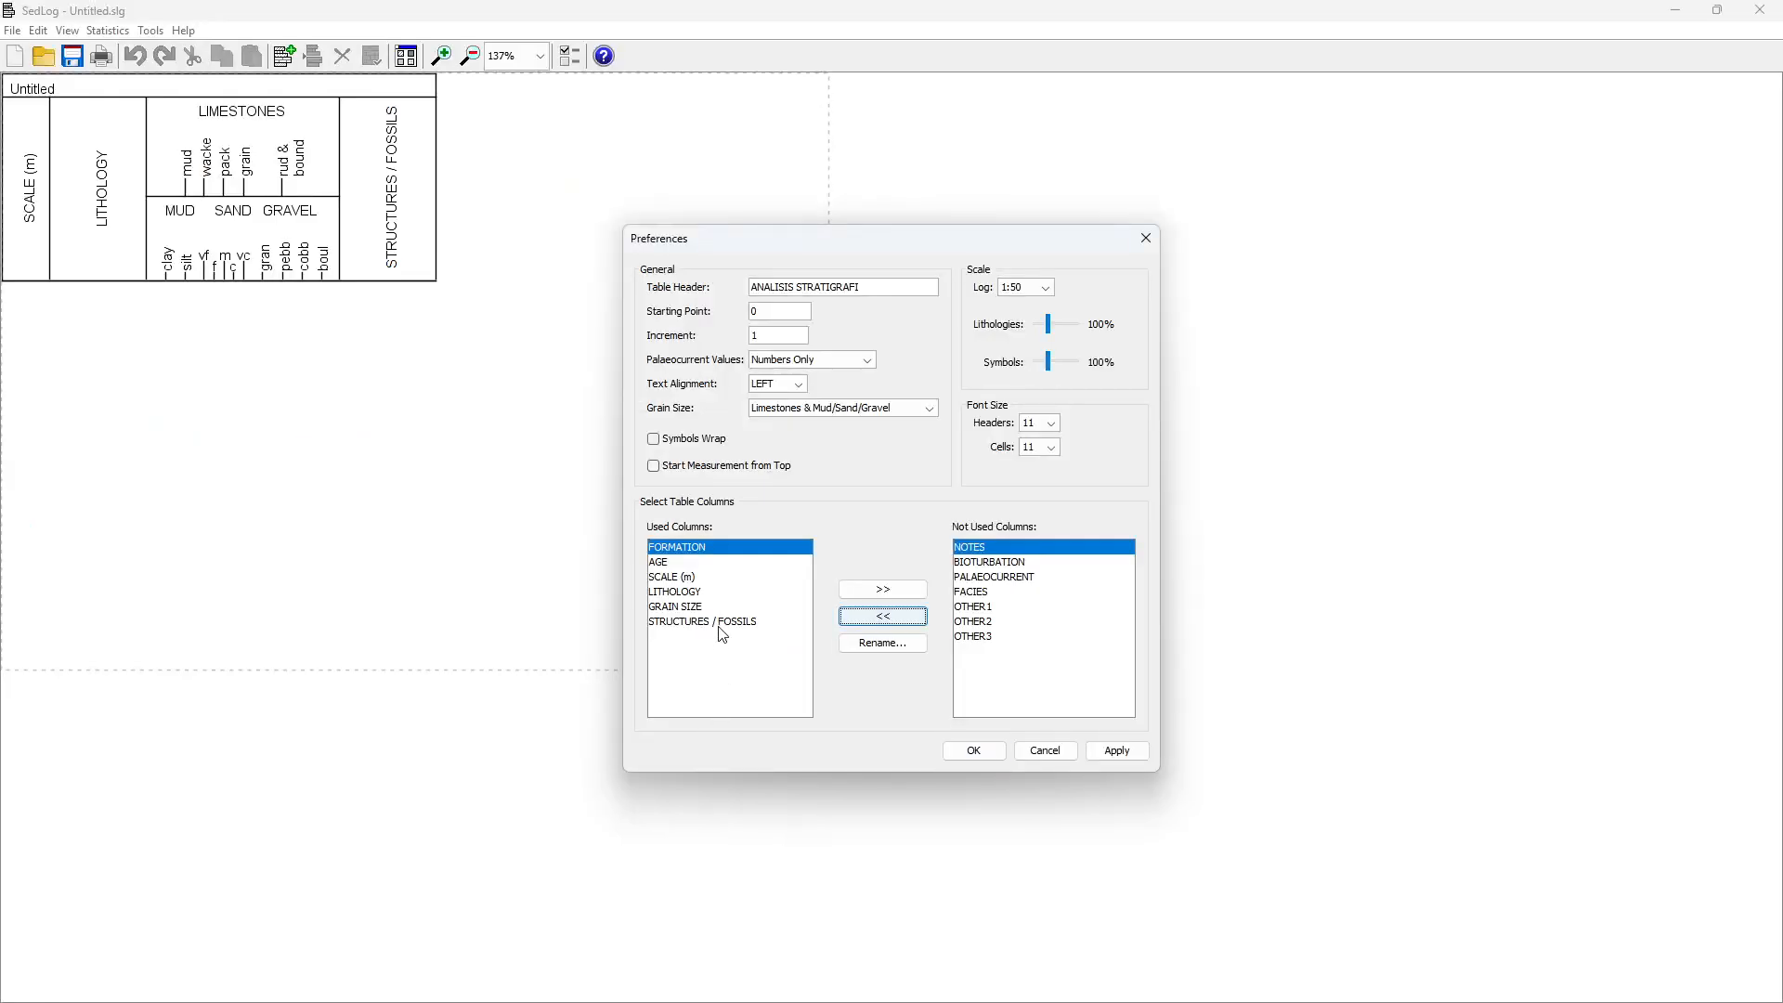
{"action": "left_click", "coordinate": [720, 623]}
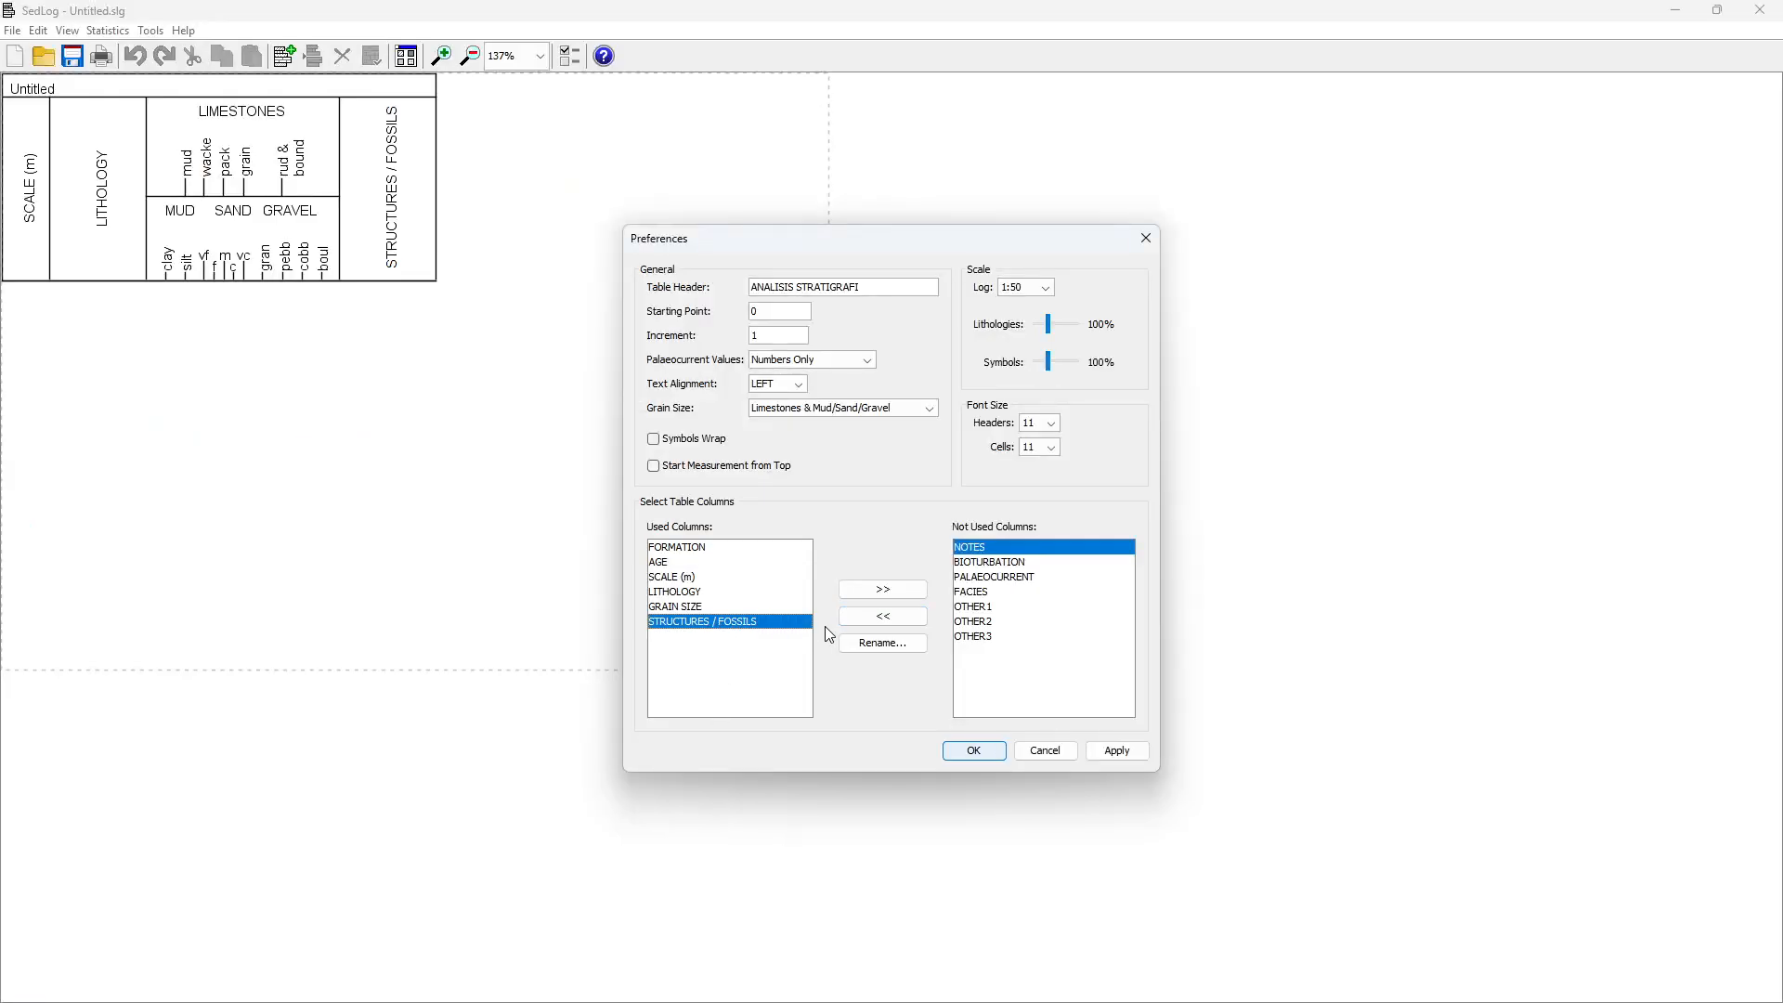
{"action": "left_click", "coordinate": [865, 594]}
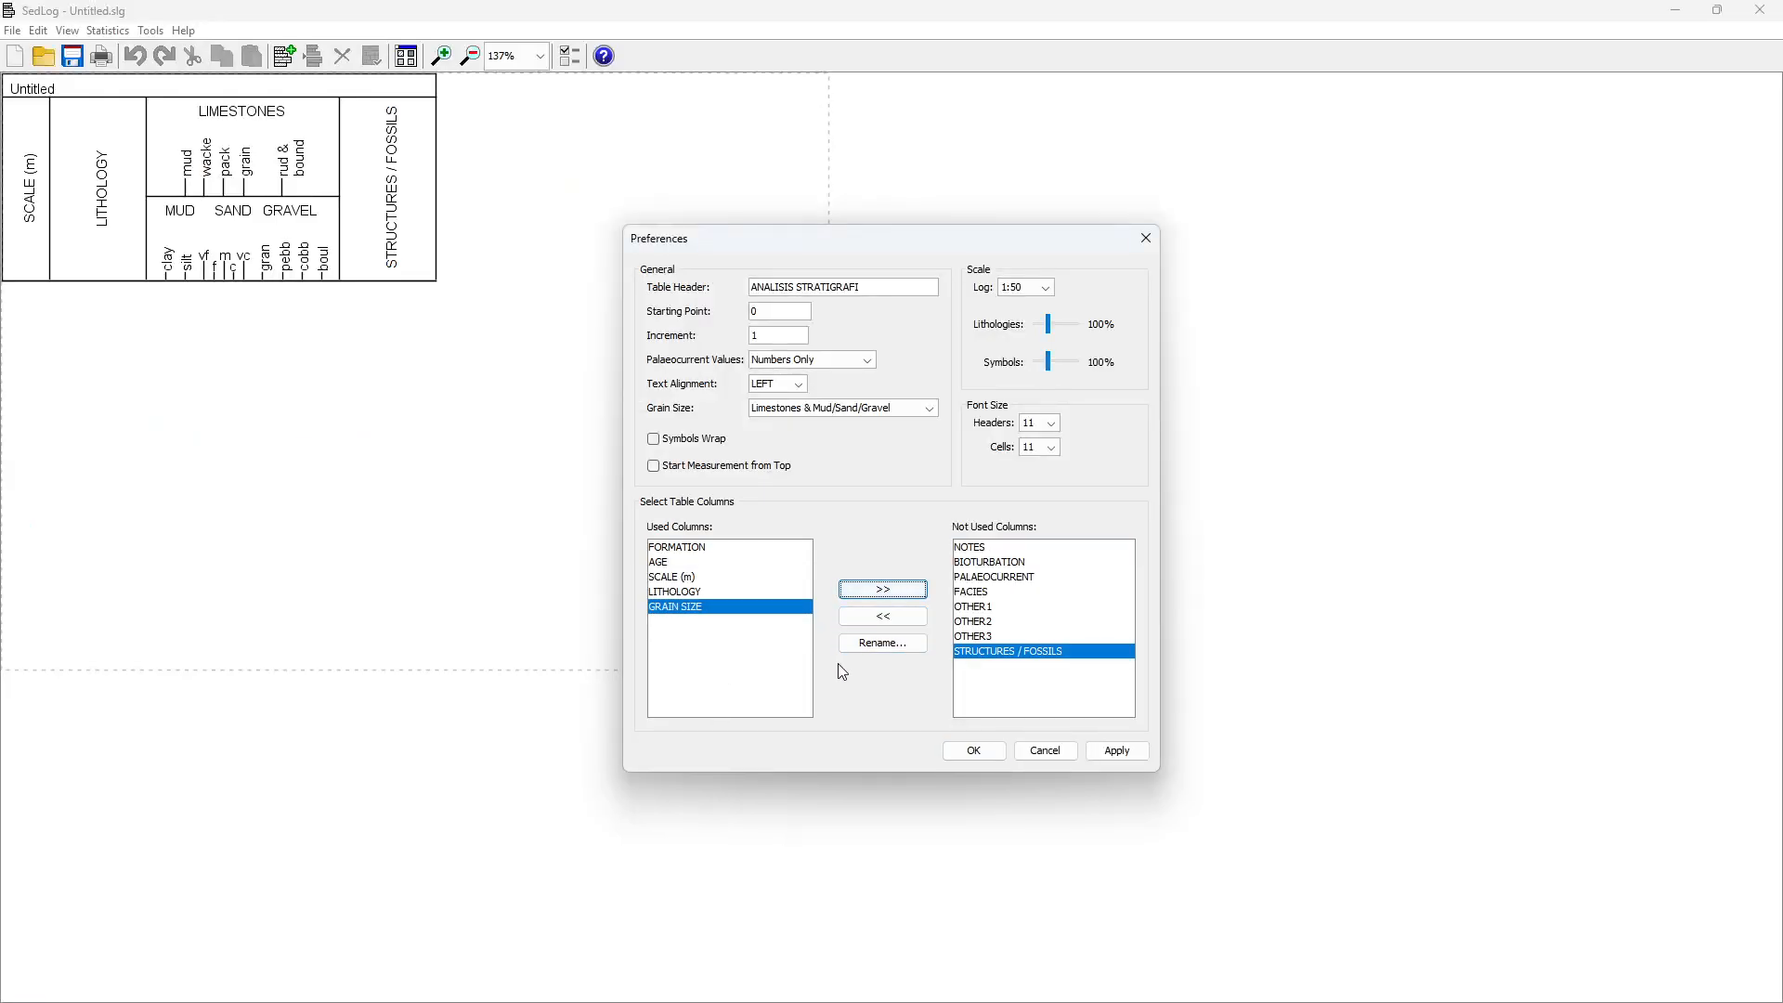
Add the spare columns OTHER1 and OTHER2 to the log's used columns
{"action": "left_click", "coordinate": [973, 609]}
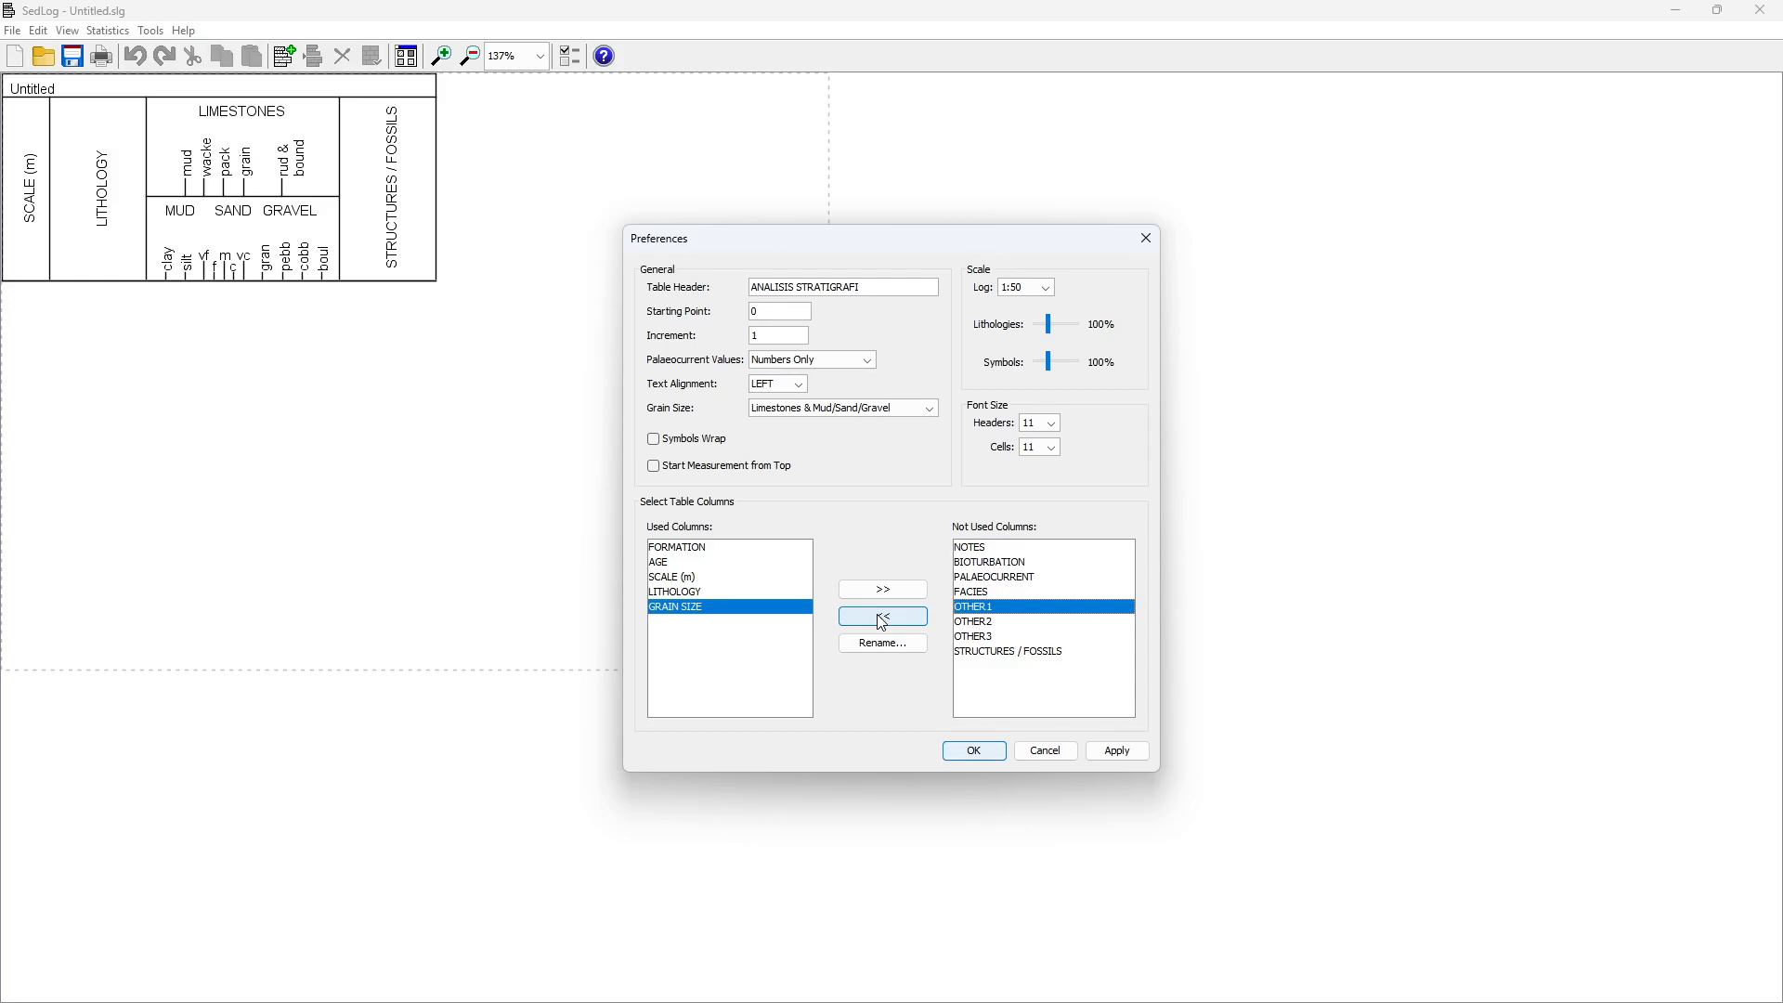
{"action": "left_click", "coordinate": [881, 617]}
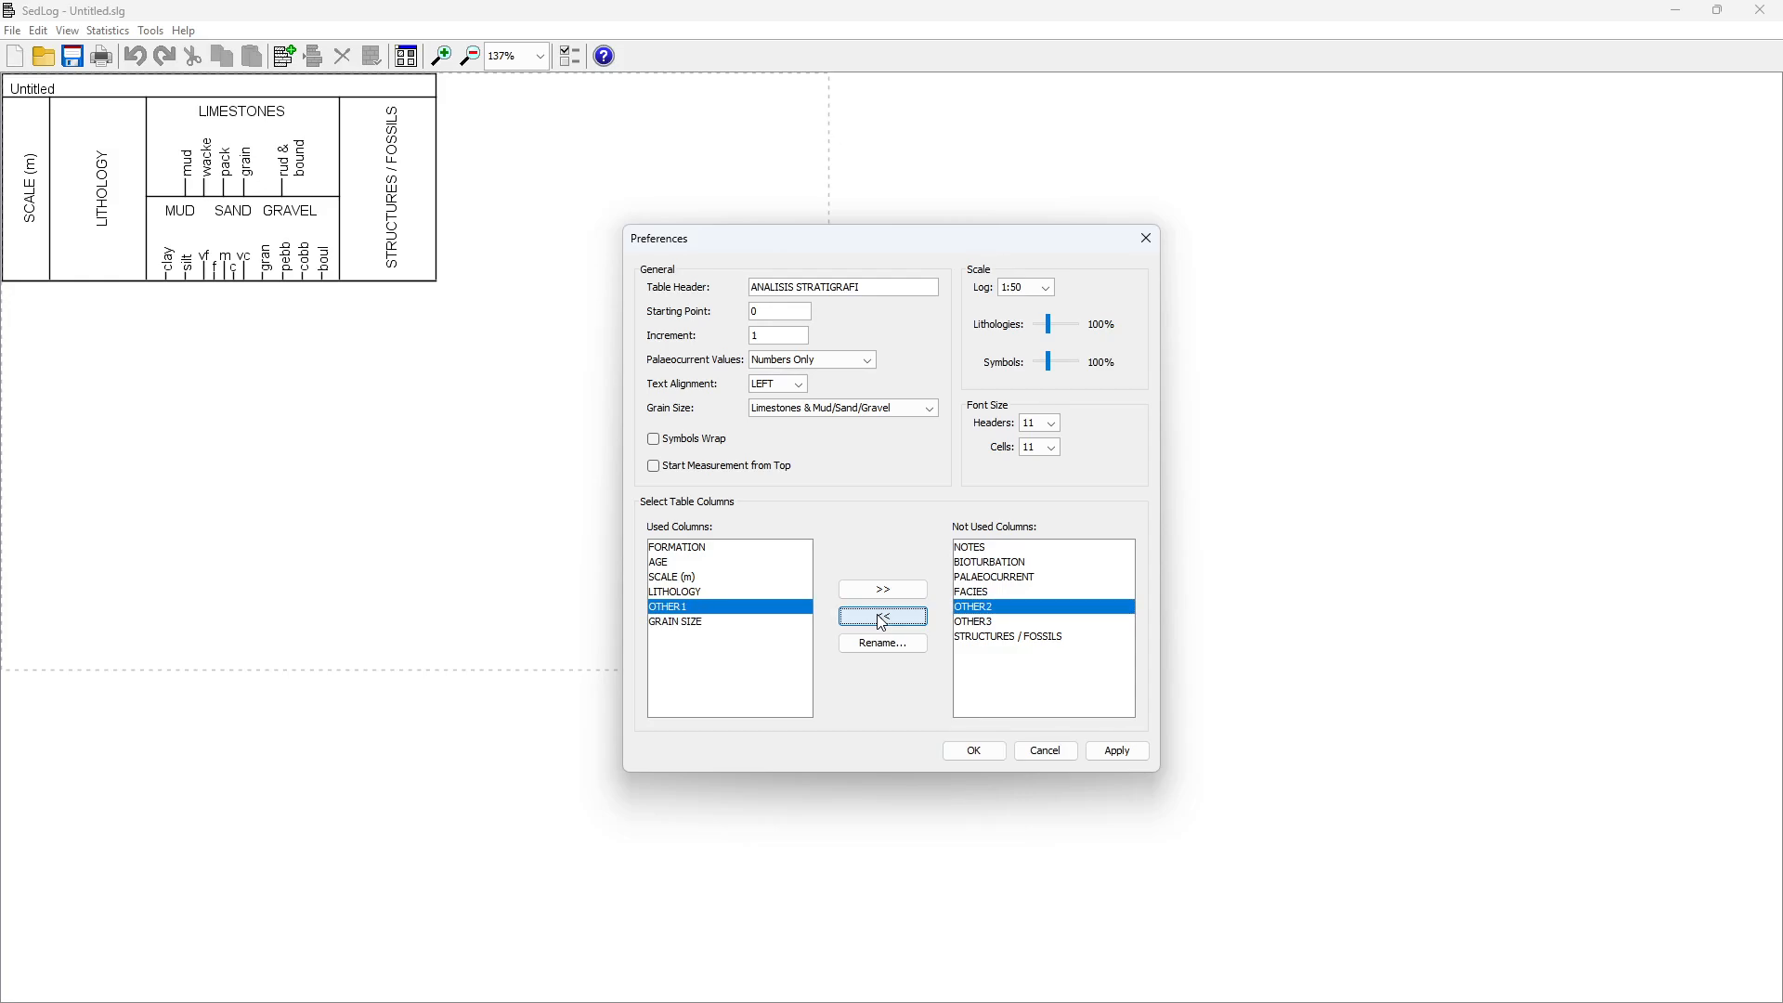
{"action": "left_click", "coordinate": [882, 617]}
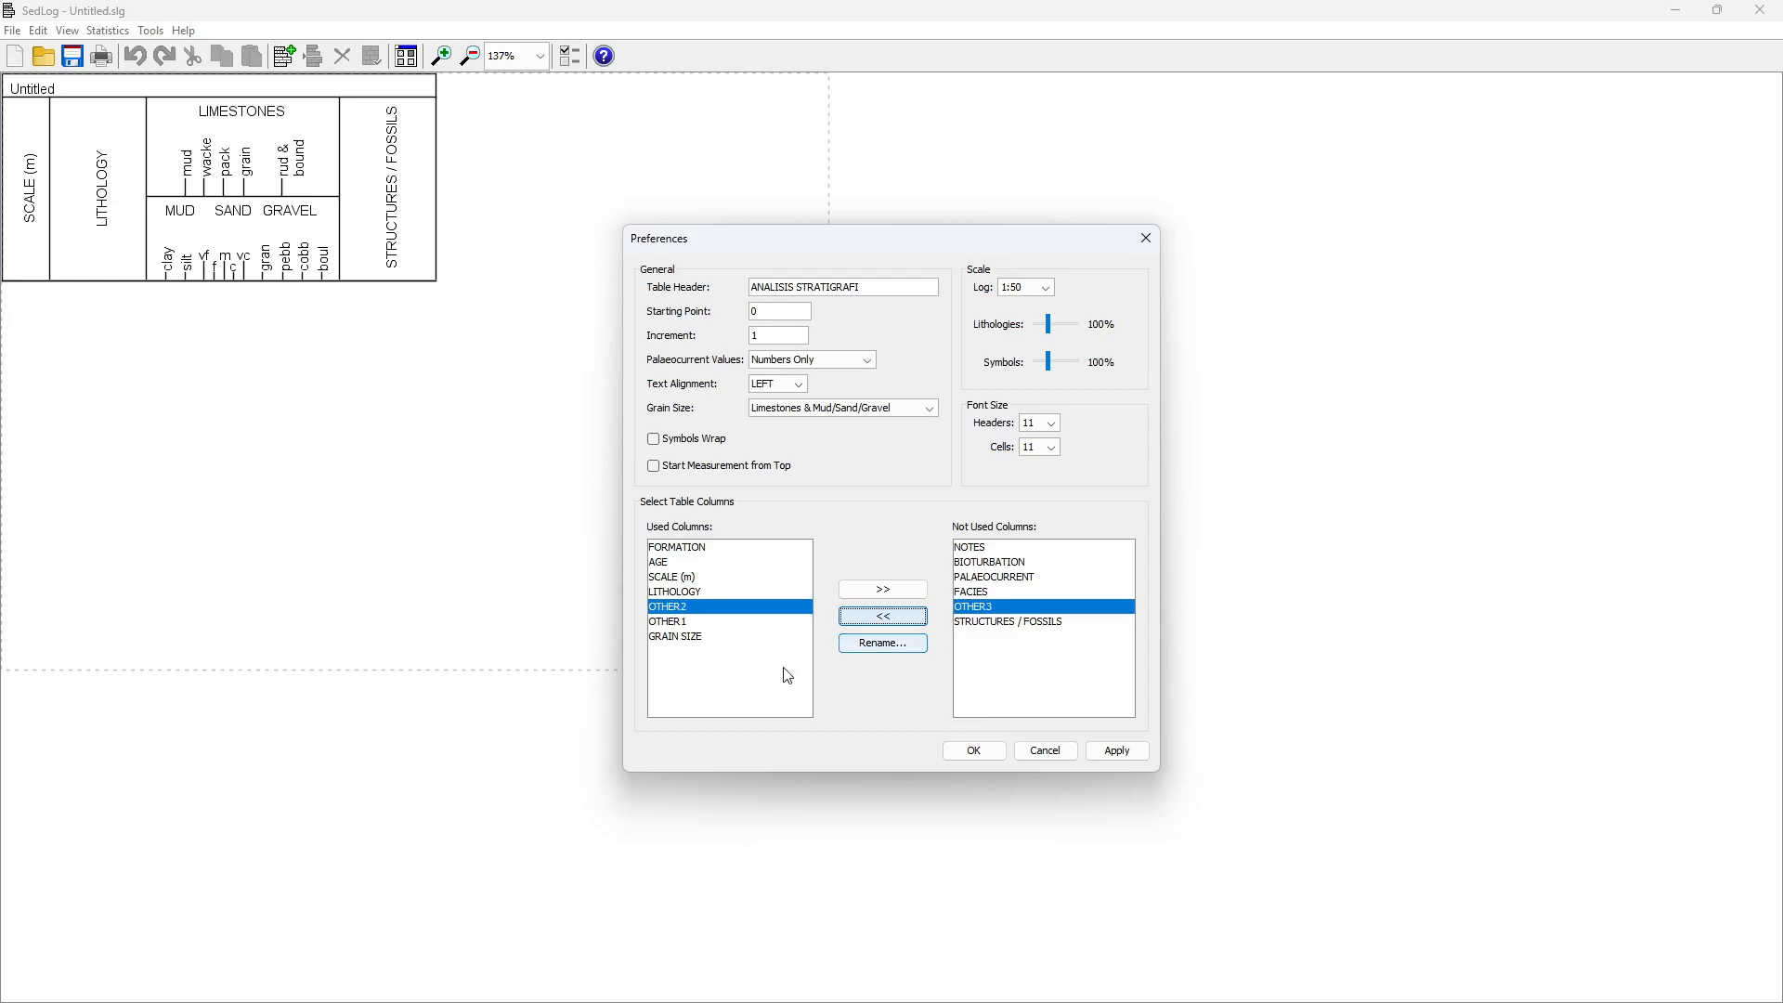
{"action": "left_click", "coordinate": [708, 637]}
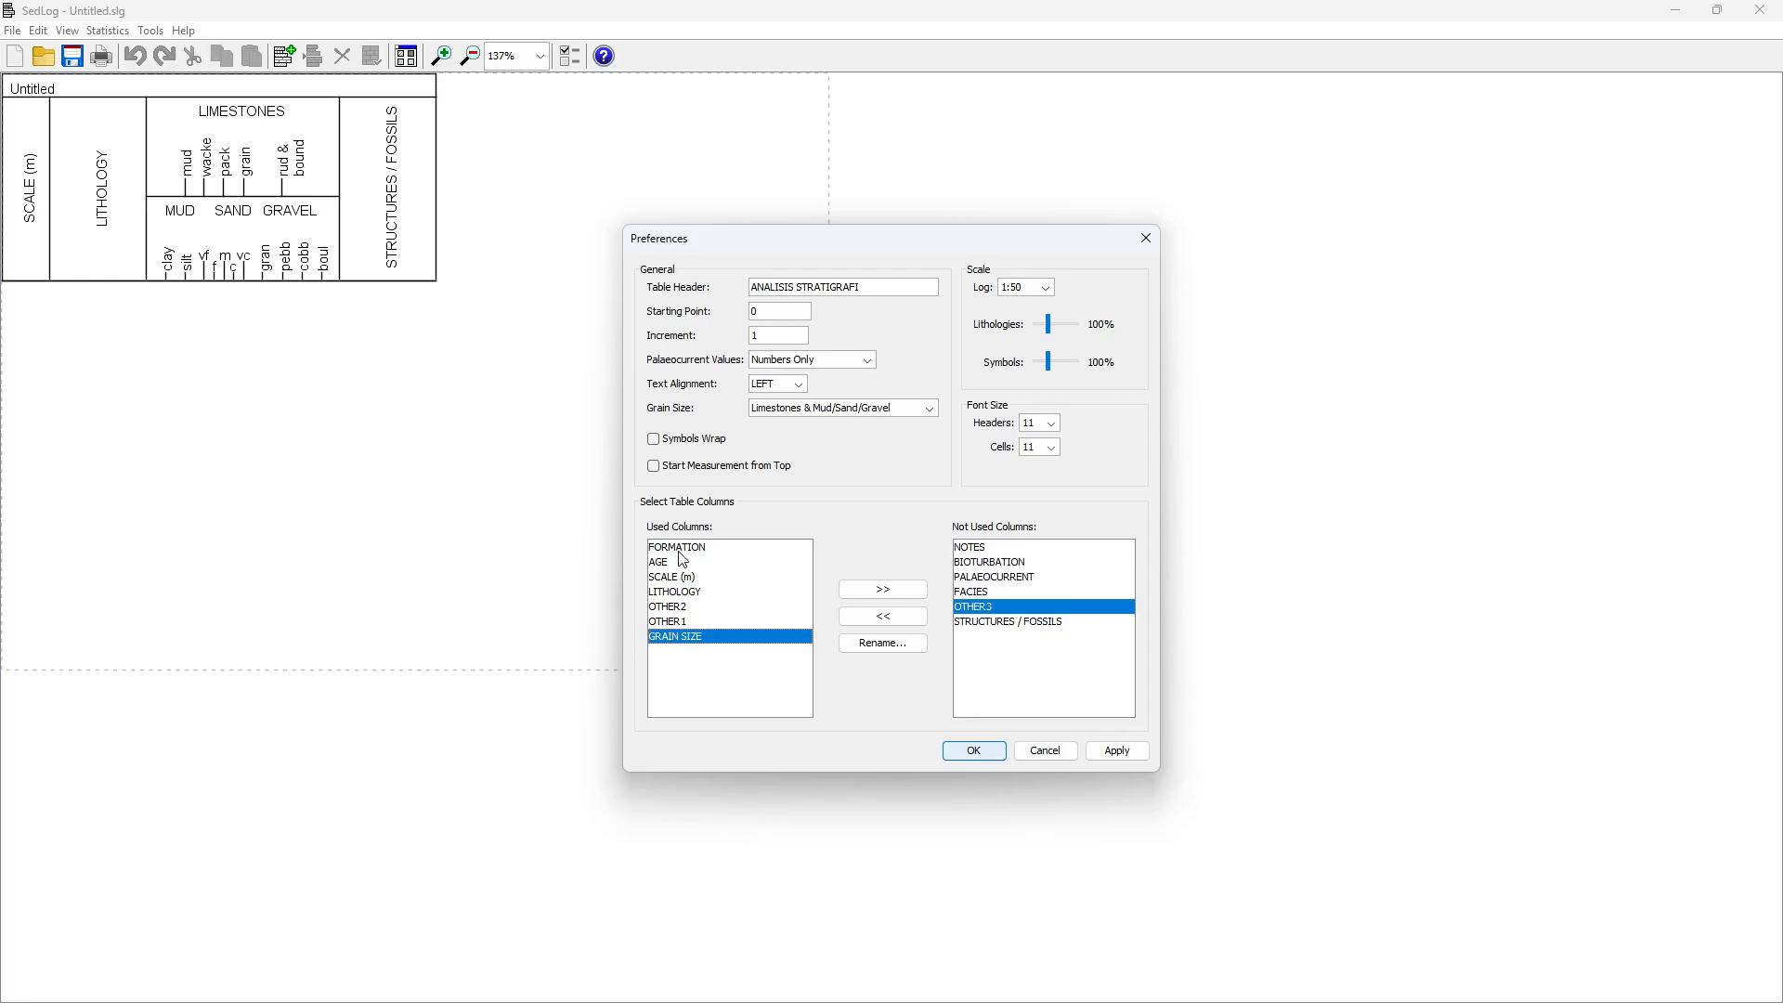
Rename the OTHER2 column as DEPOSITIONAL PHASE, checking the wording against the Excel table
{"action": "left_click", "coordinate": [670, 607]}
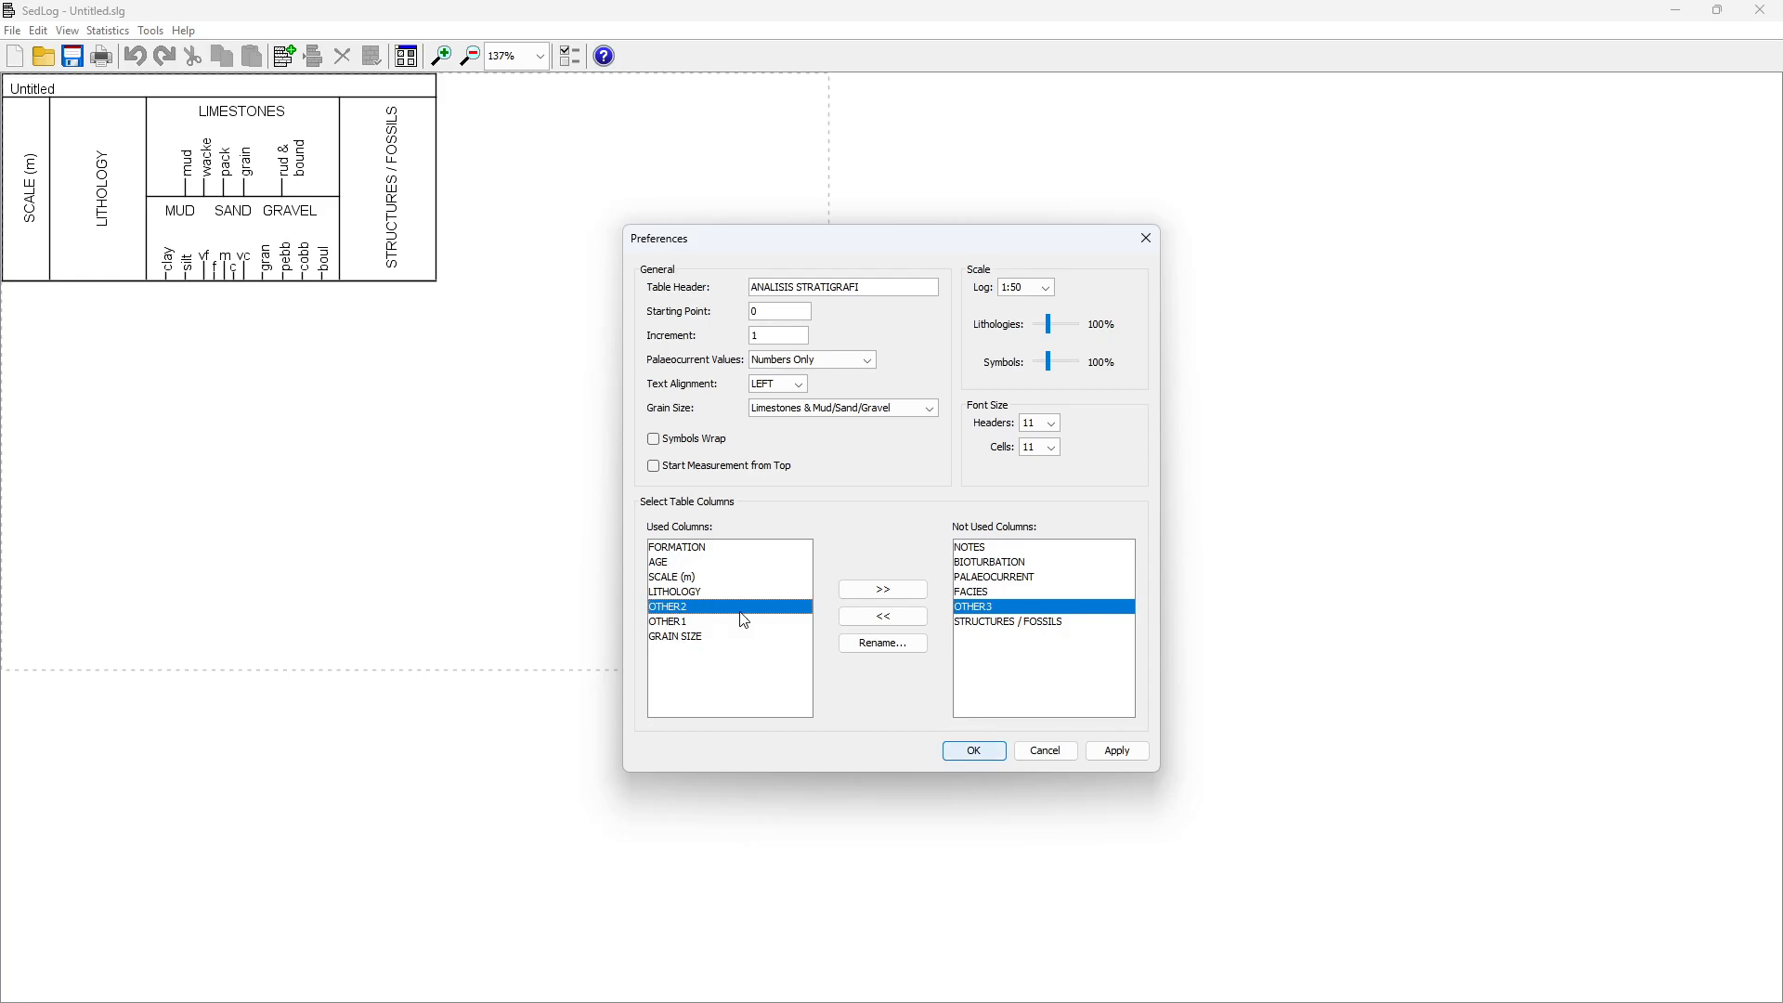
{"action": "left_click", "coordinate": [888, 650]}
{"action": "type", "text": "D"}
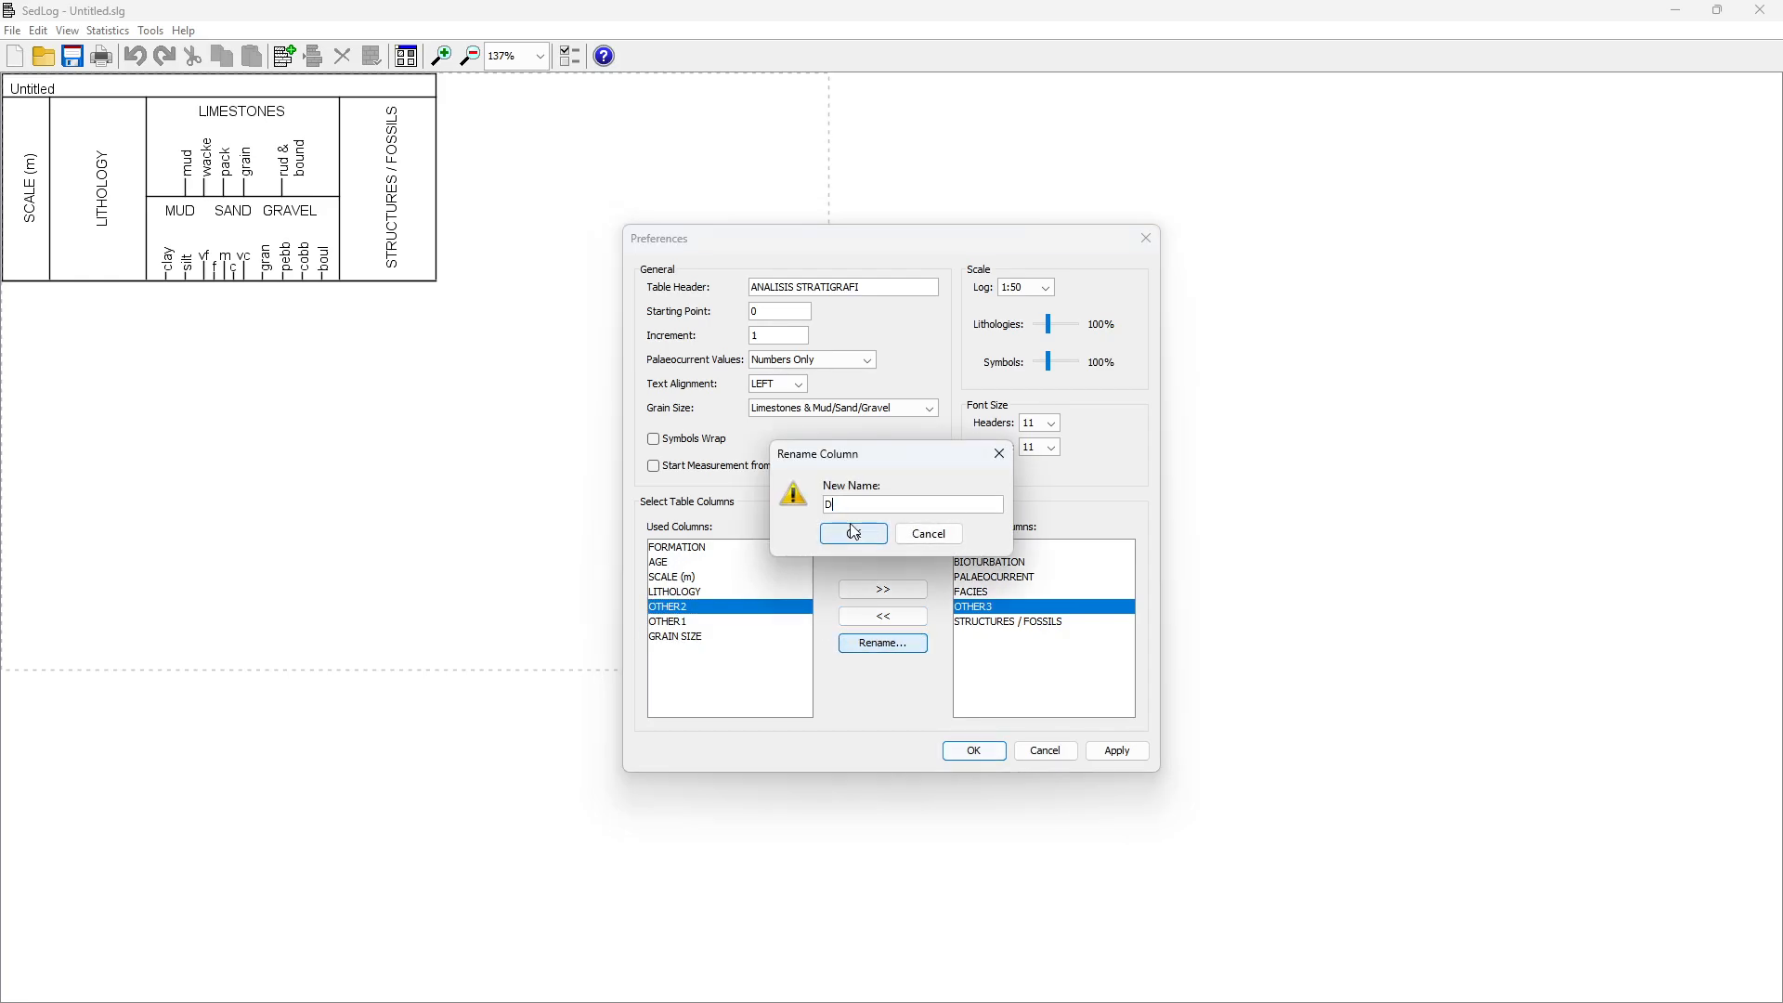
{"action": "type", "text": "EPOS"}
{"action": "type", "text": "T"}
{"action": "type", "text": "TIONAL"}
{"action": "key", "text": "alt+Tab"}
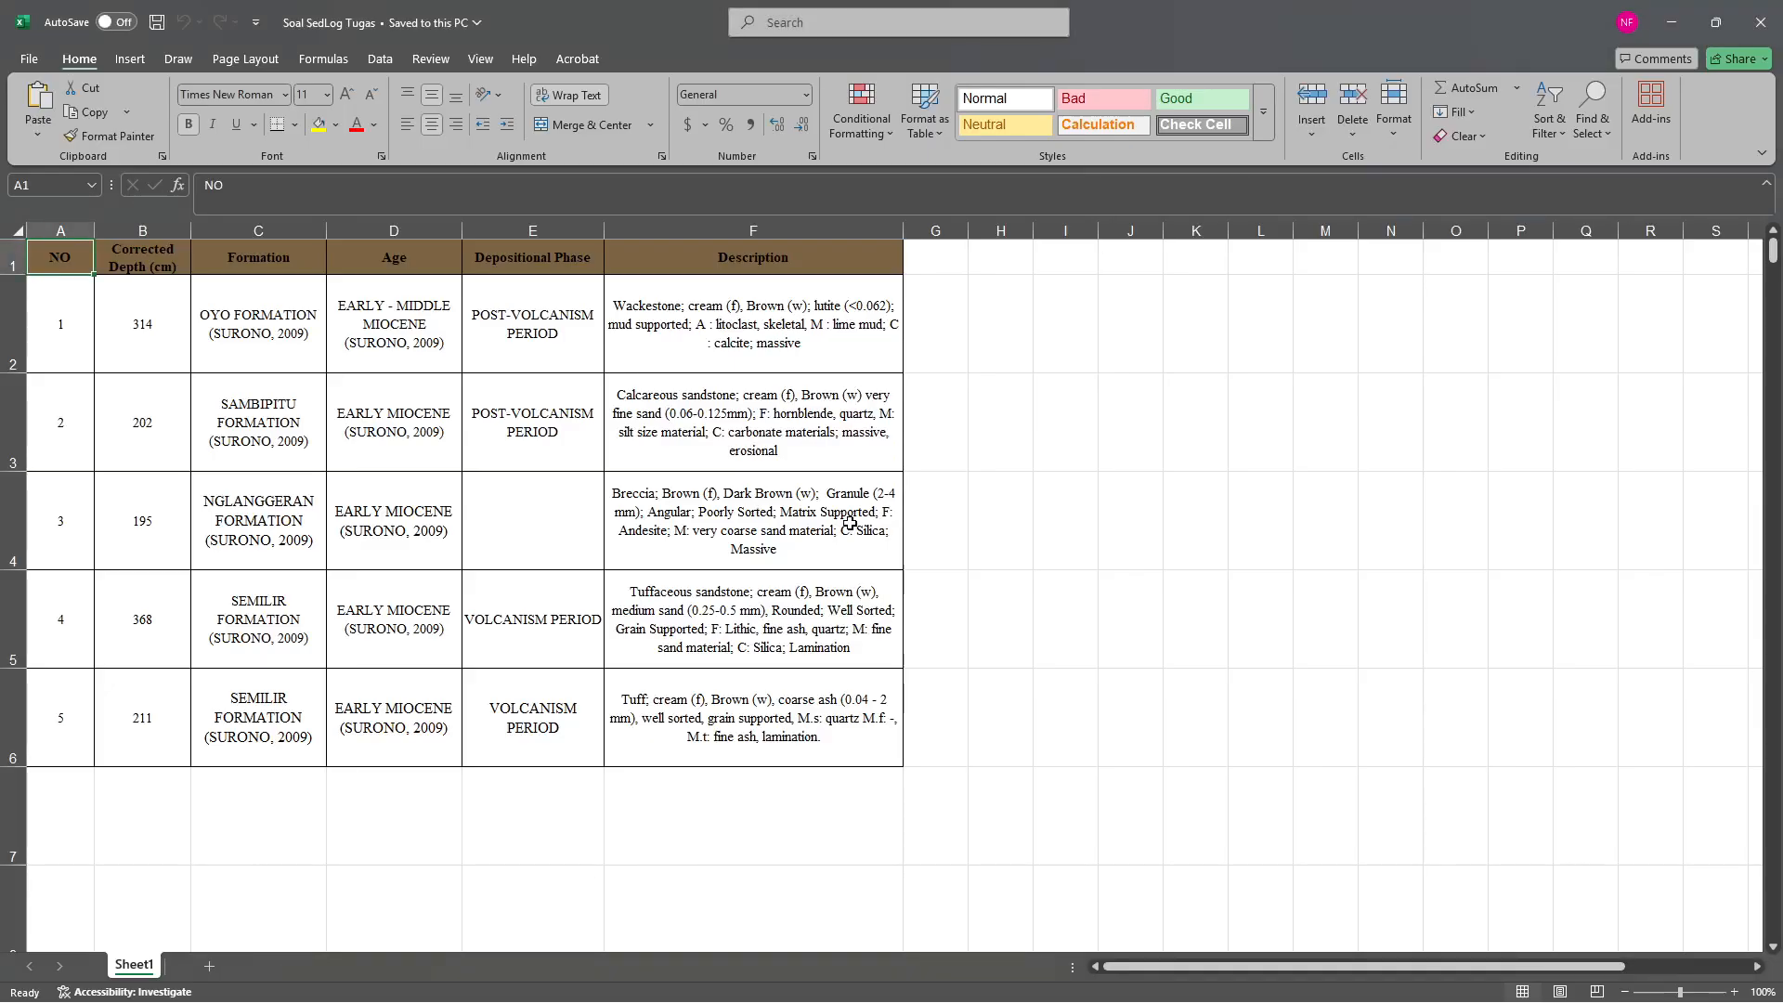
{"action": "key", "text": "alt+Tab"}
{"action": "key", "text": "BackSpace"}
{"action": "key", "text": "BackSpace"}
{"action": "key", "text": "BackSpace"}
{"action": "key", "text": "BackSpace"}
{"action": "key", "text": "BackSpace"}
{"action": "key", "text": "BackSpace"}
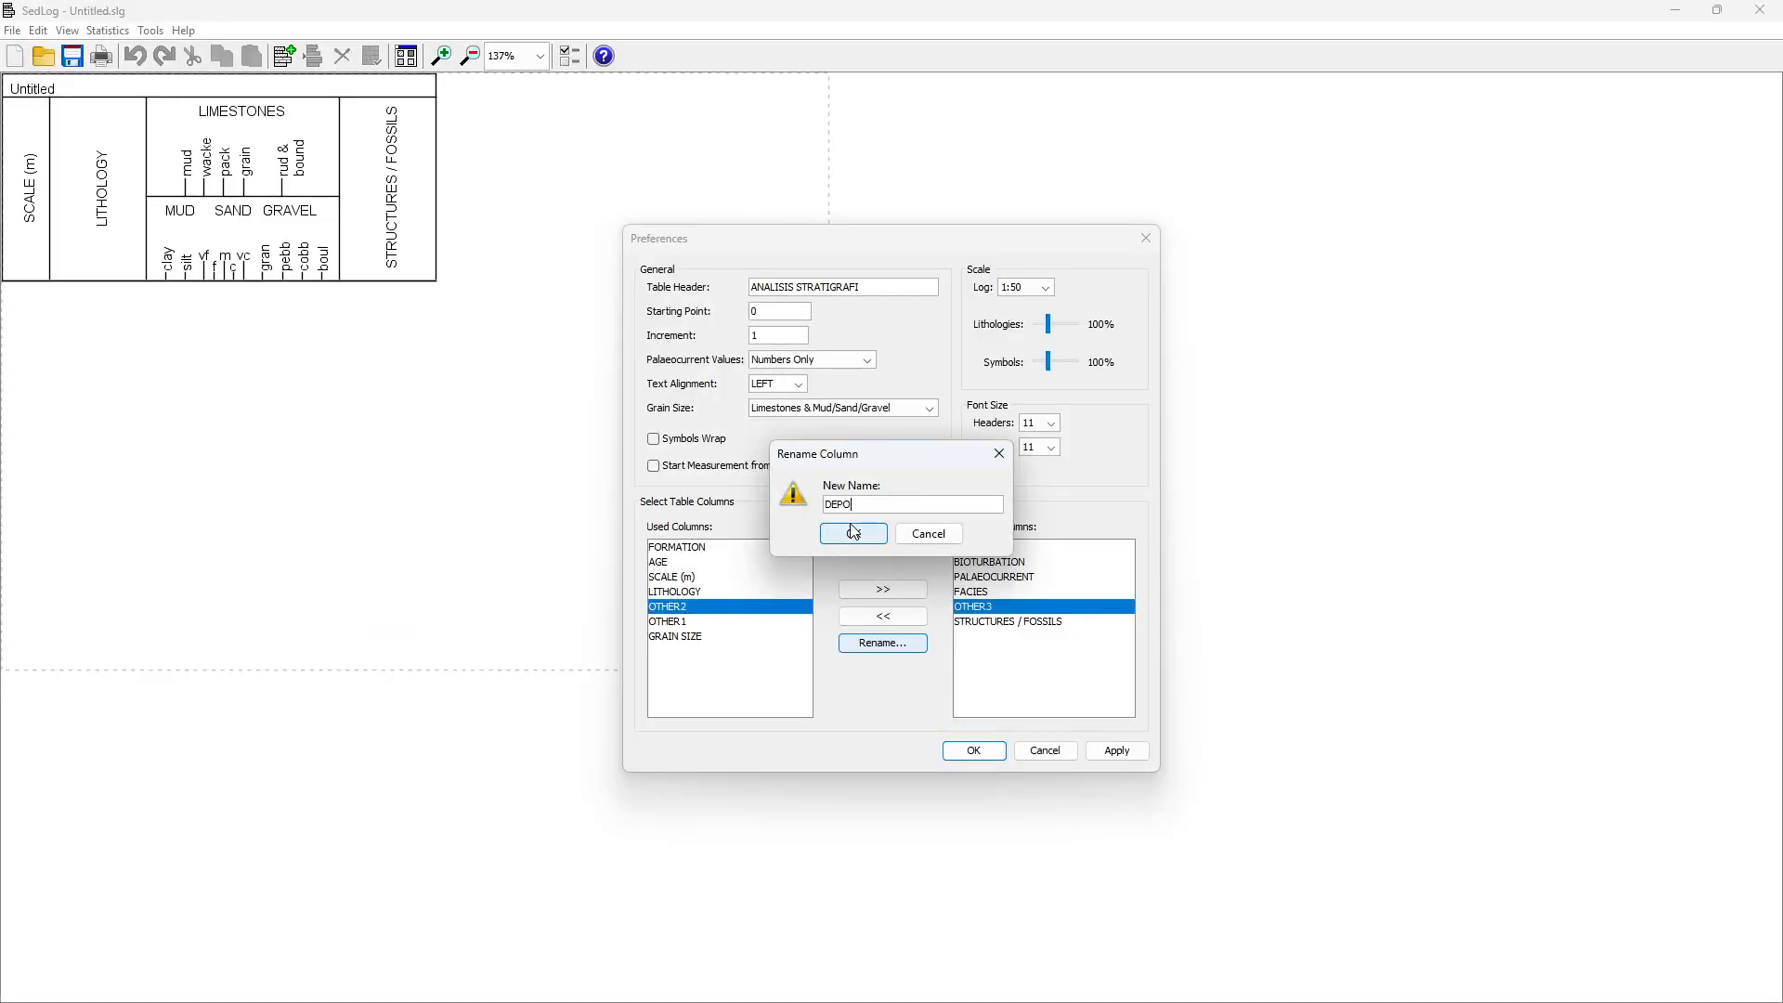
{"action": "type", "text": "SITIONAL PHASE"}
{"action": "left_click", "coordinate": [870, 533]}
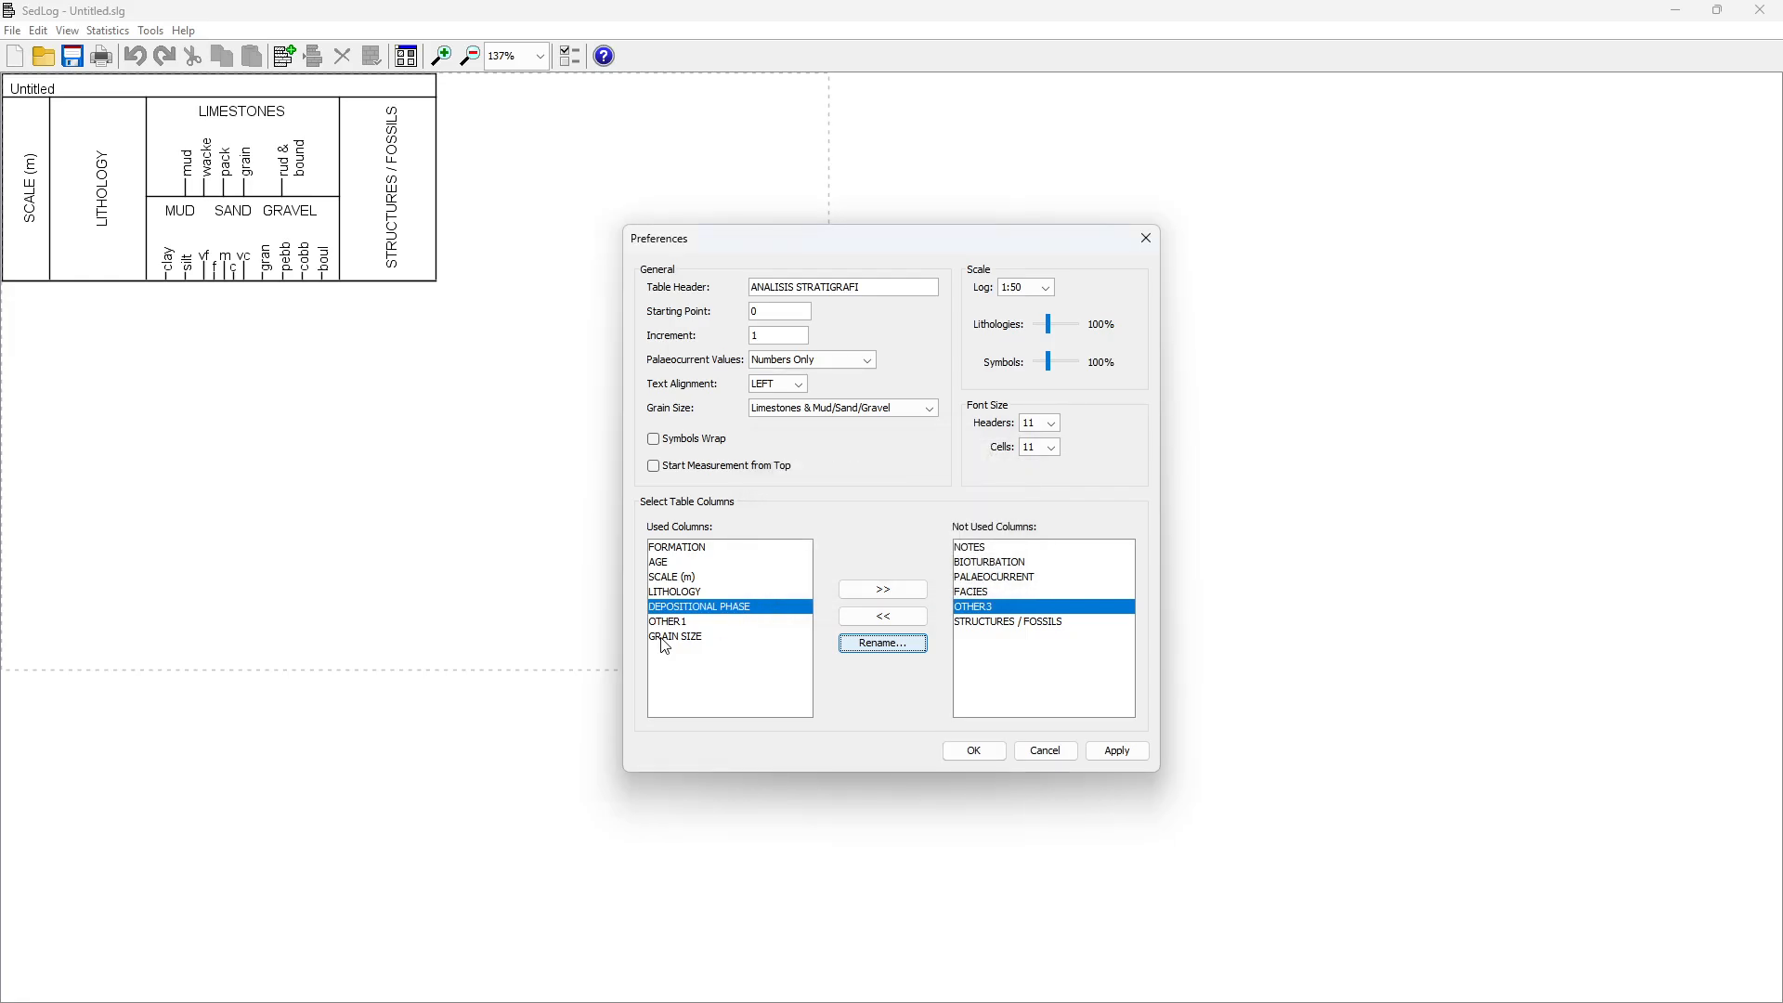
Rename the OTHER1 column as DESCRIPTION
{"action": "left_click", "coordinate": [667, 621]}
{"action": "left_click", "coordinate": [890, 644]}
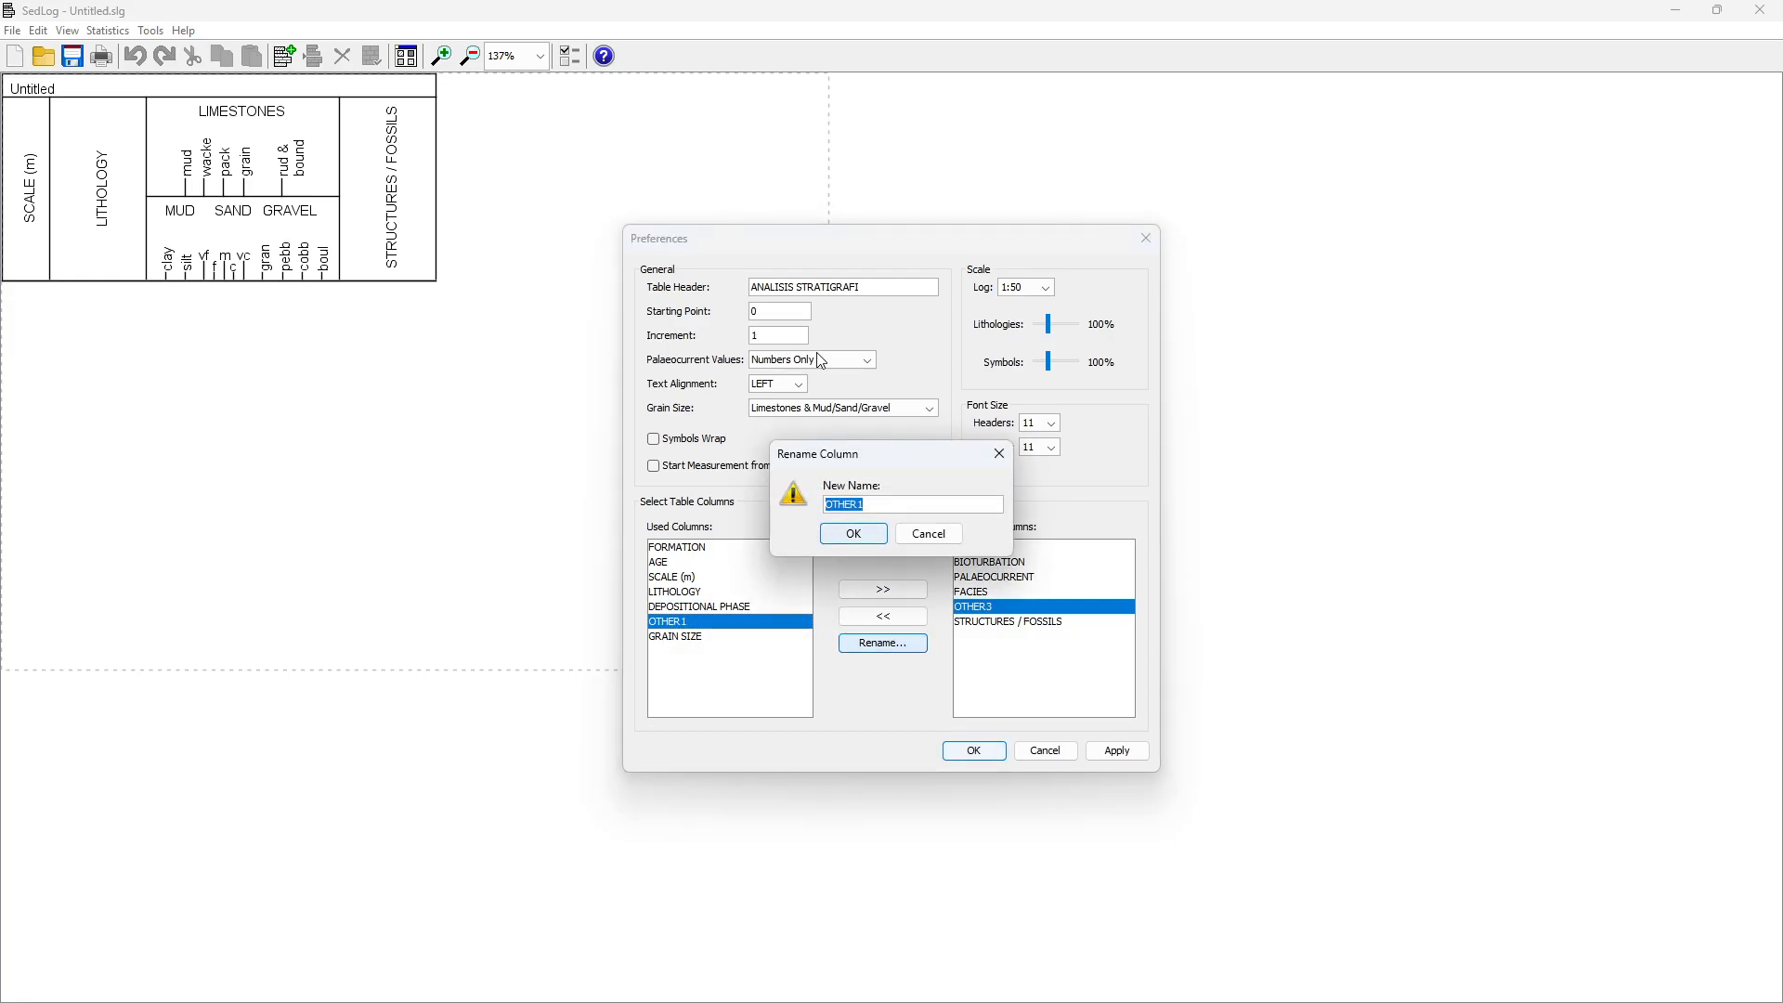
{"action": "type", "text": "DESCRIPTION"}
{"action": "left_click", "coordinate": [846, 536]}
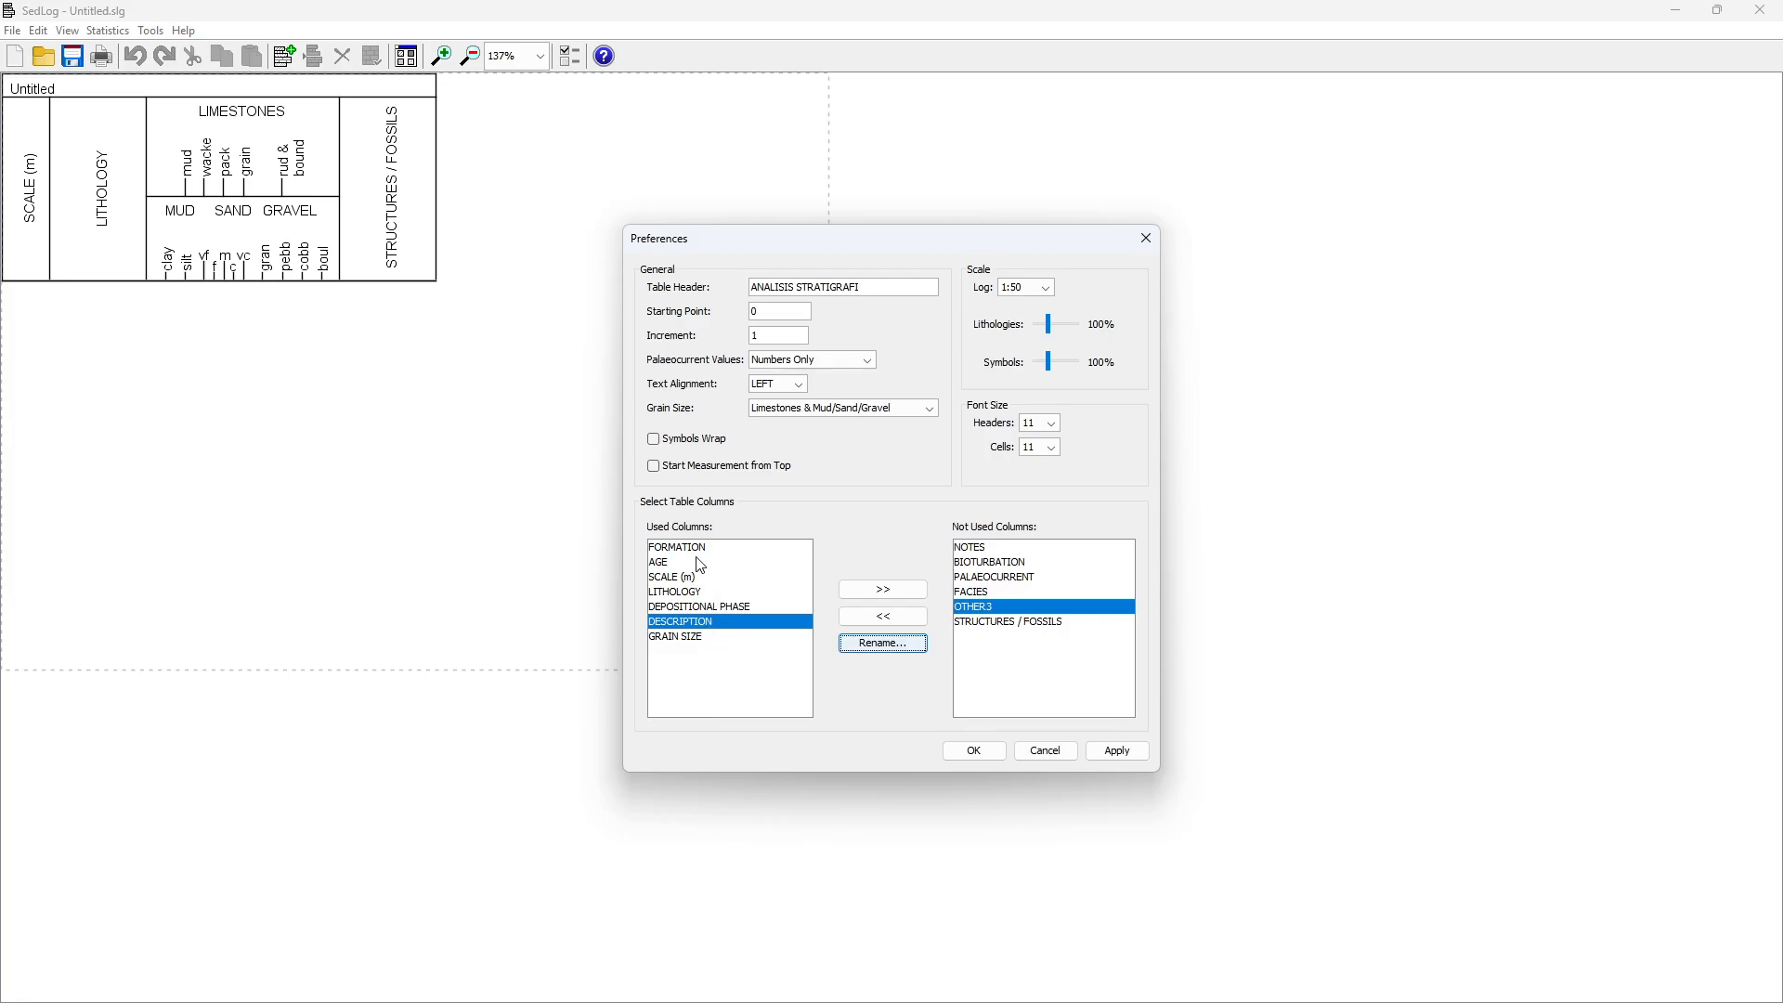
Move AGE ahead of FORMATION in the used columns and replace SCALE (m) with OTHER3
{"action": "left_click_drag", "start_coordinate": [683, 565], "coordinate": [688, 550]}
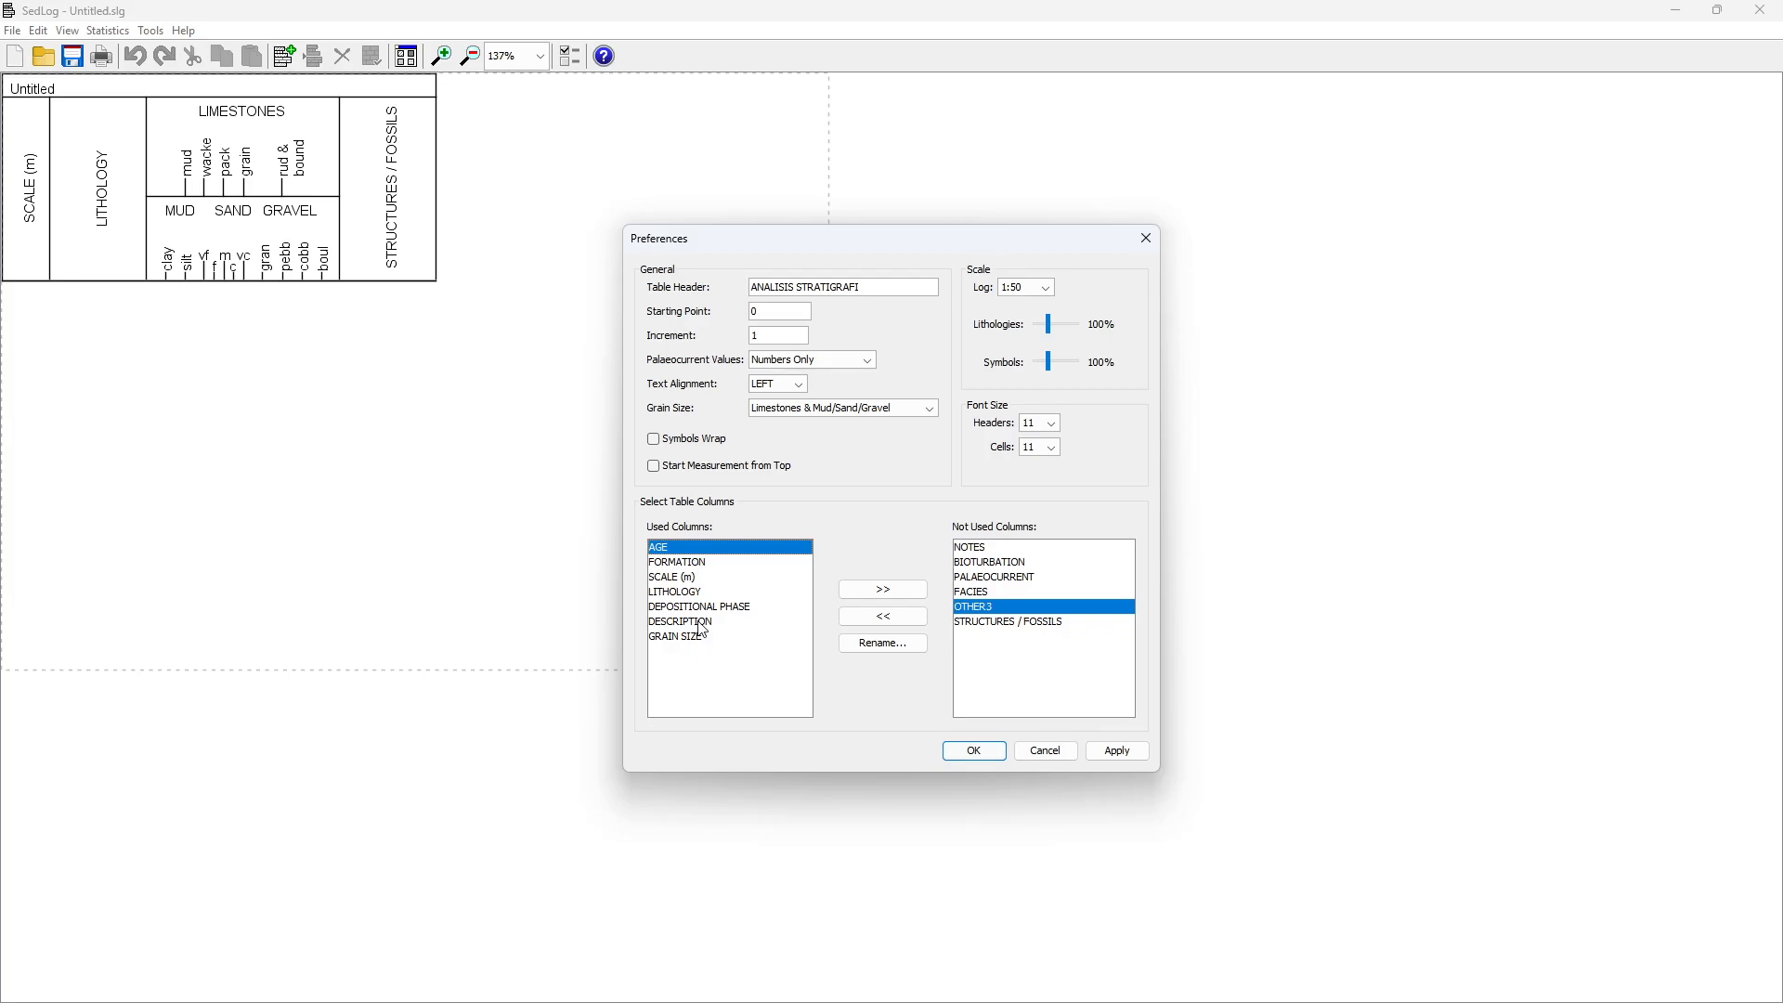
{"action": "left_click", "coordinate": [675, 577]}
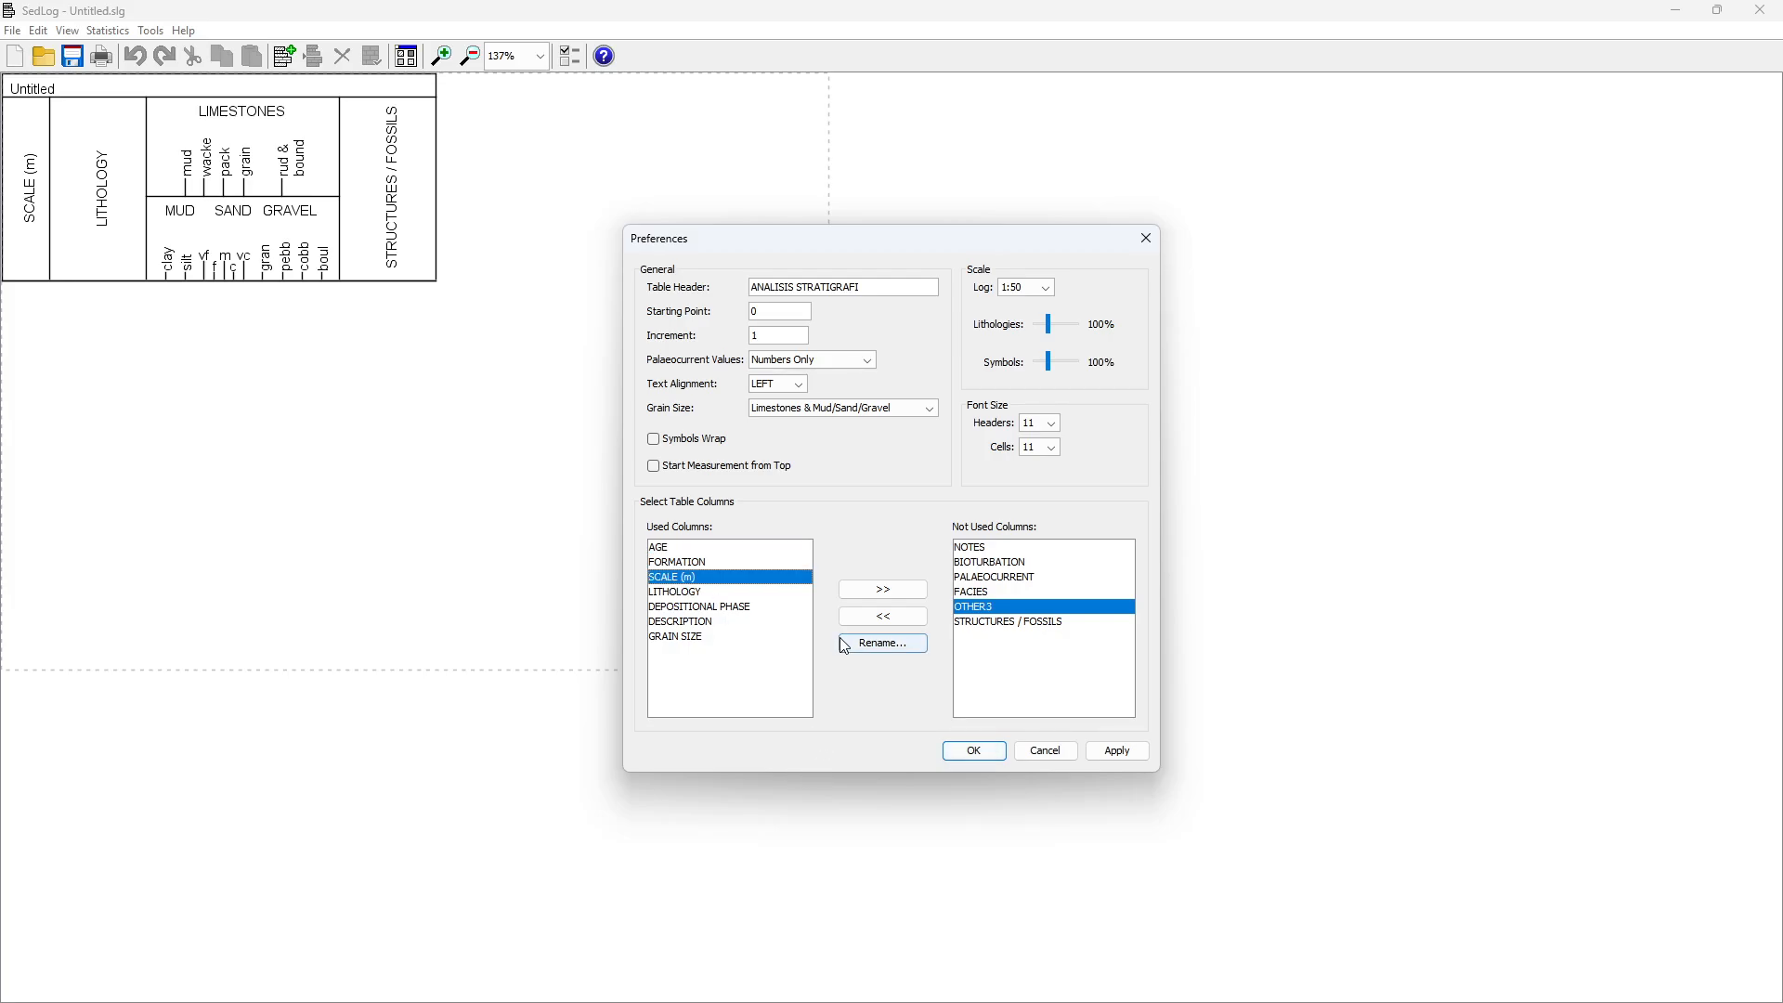
{"action": "left_click", "coordinate": [880, 591]}
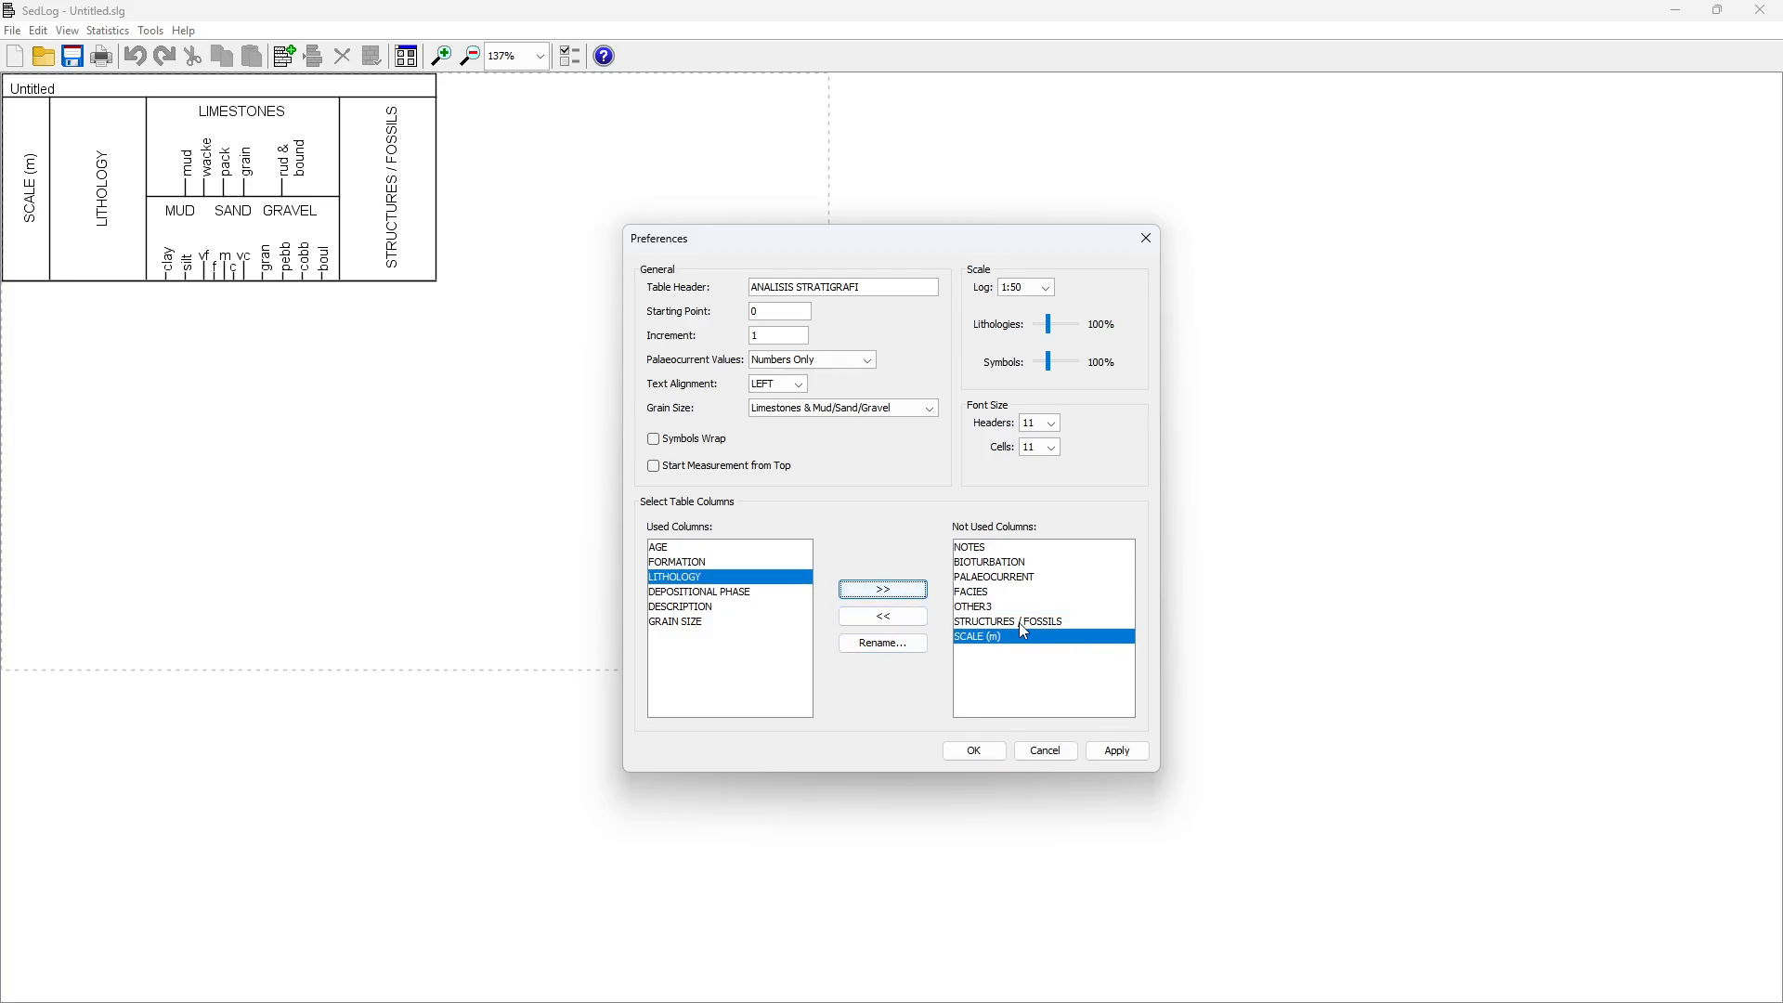
{"action": "left_click", "coordinate": [992, 608]}
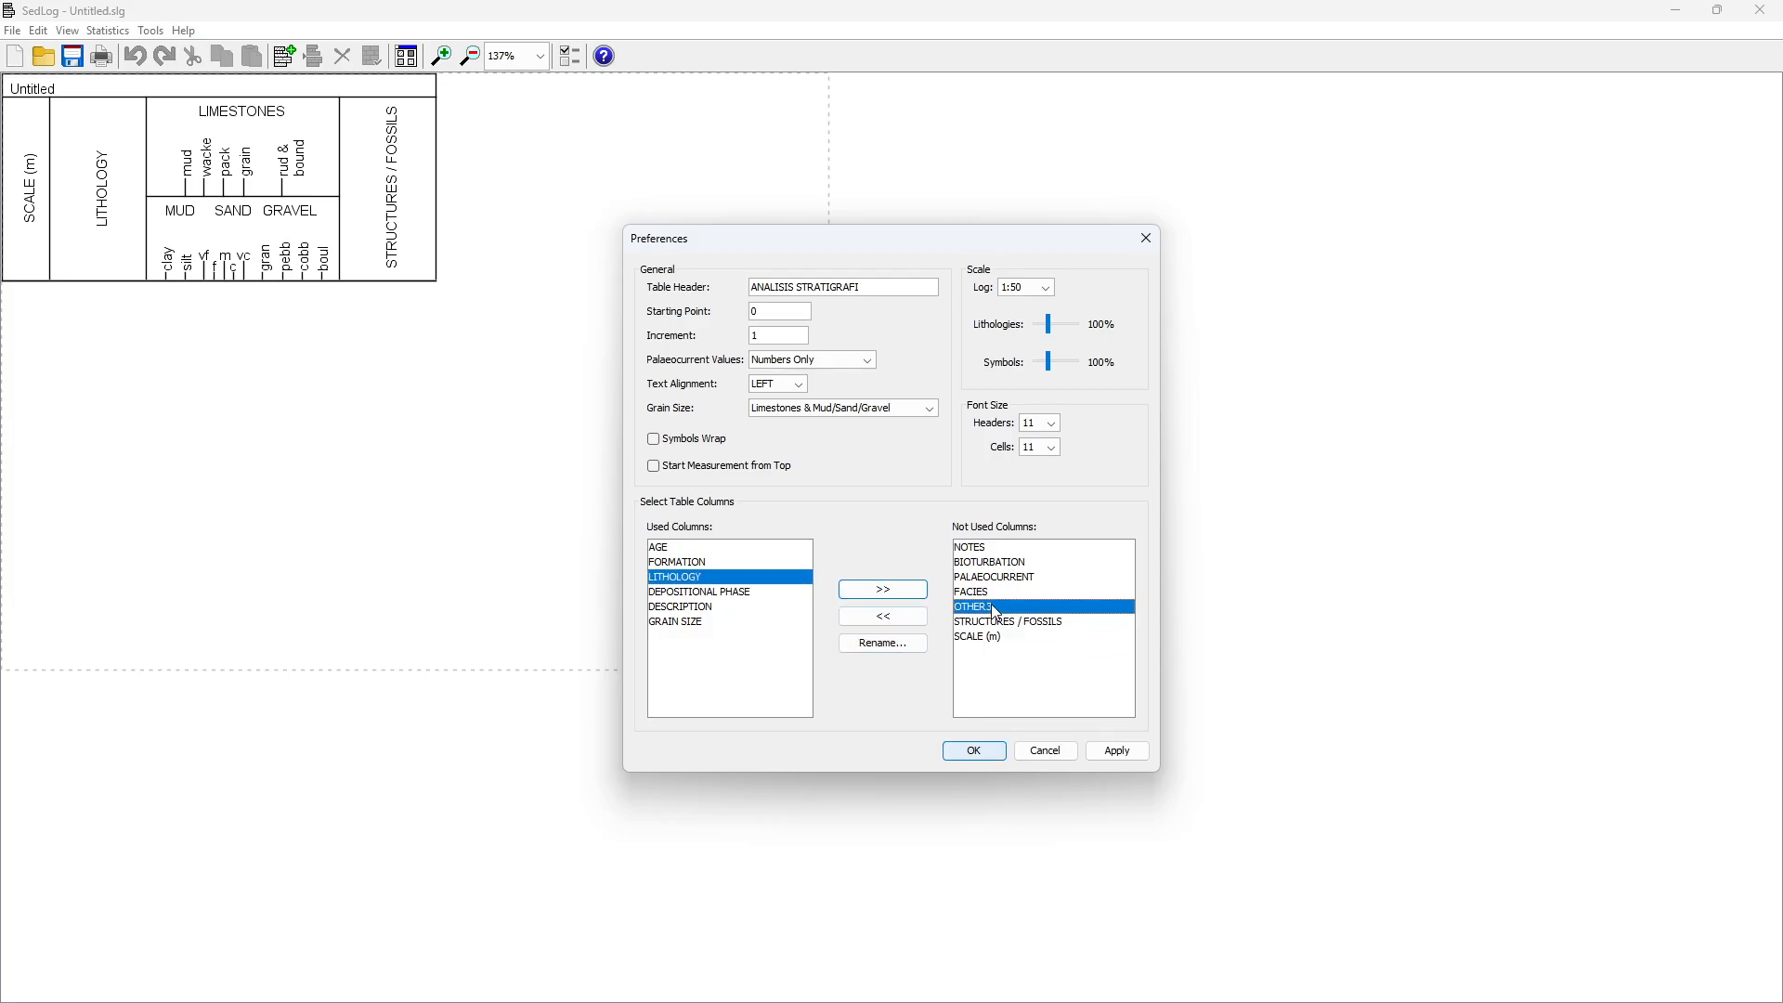
{"action": "left_click", "coordinate": [889, 616]}
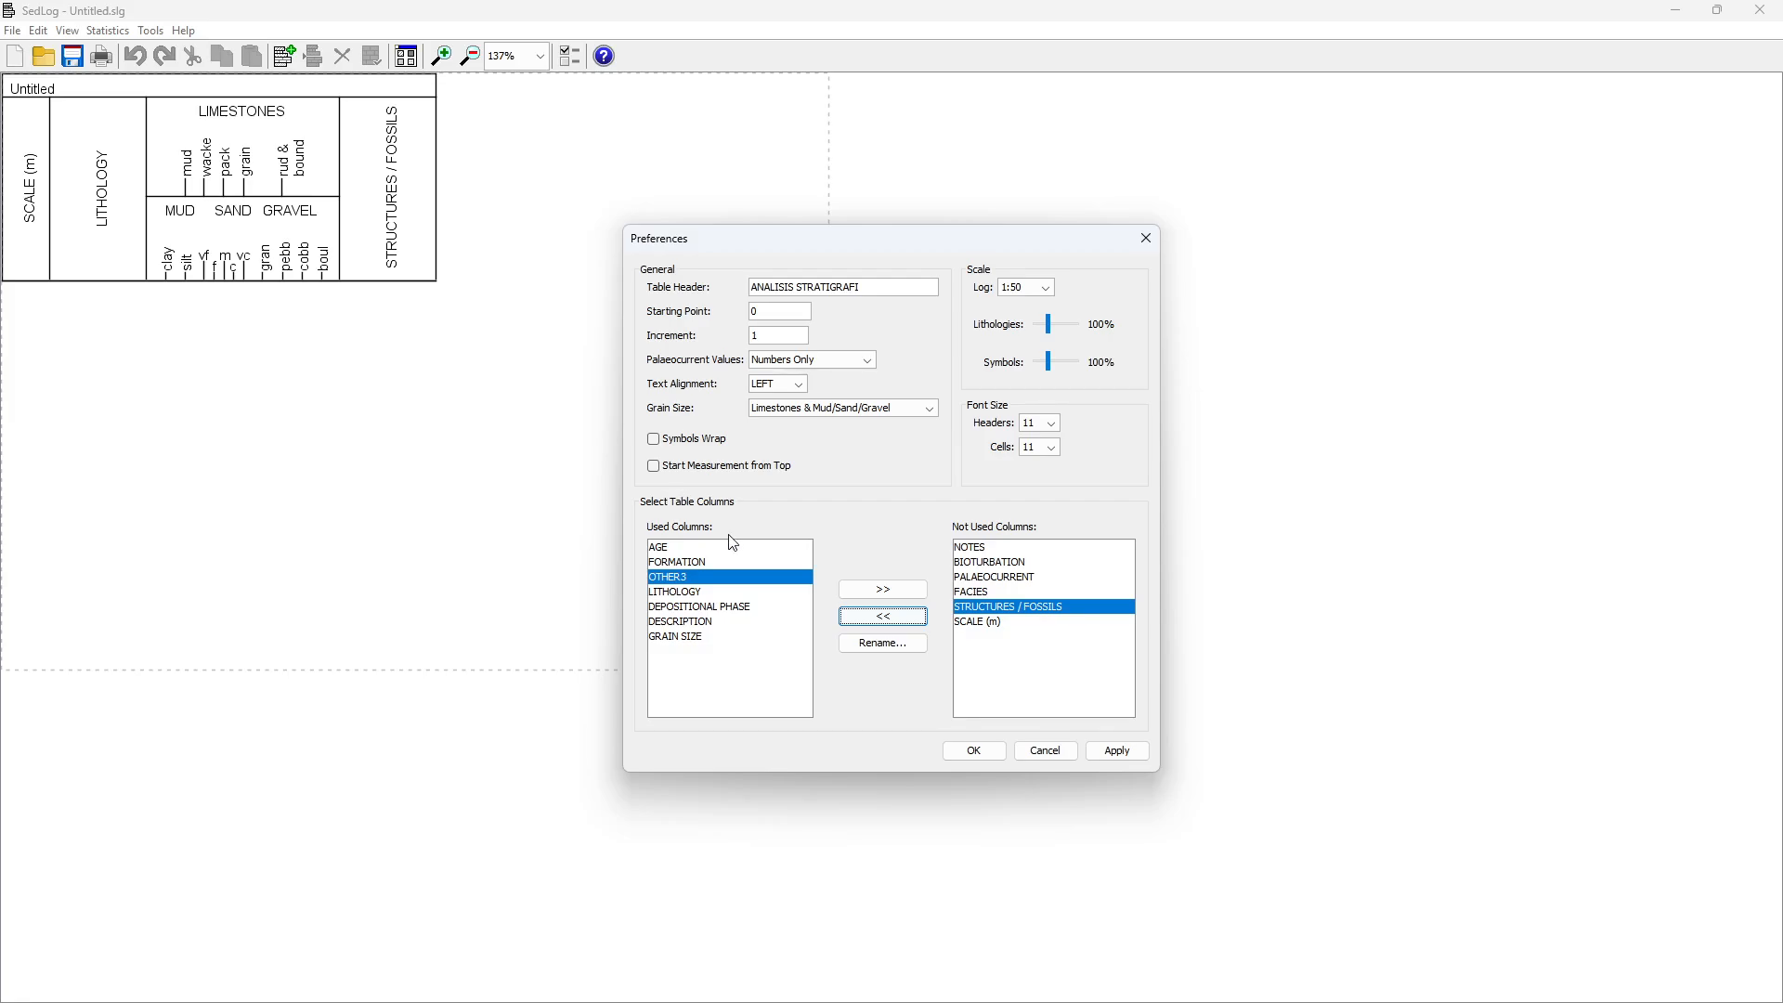
Rename the OTHER3 column as THICKNESS
{"action": "left_click", "coordinate": [836, 641]}
{"action": "type", "text": "THI"}
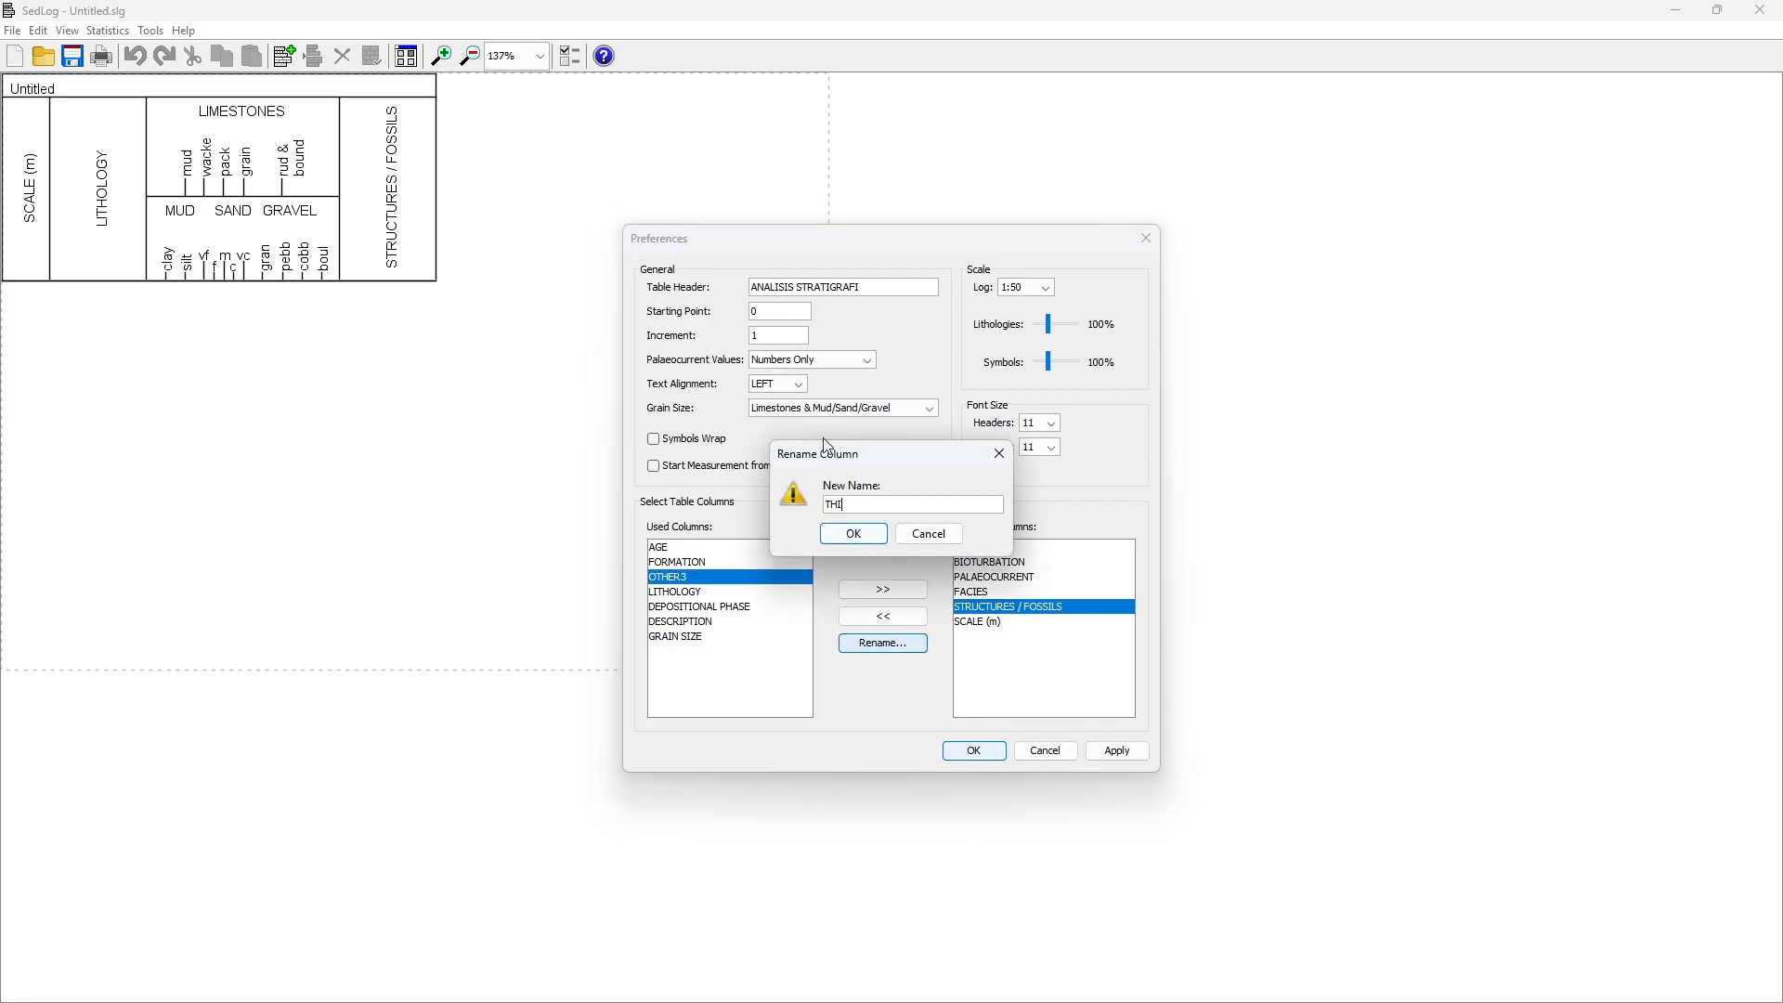
{"action": "type", "text": "CKNESS"}
{"action": "left_click", "coordinate": [839, 535]}
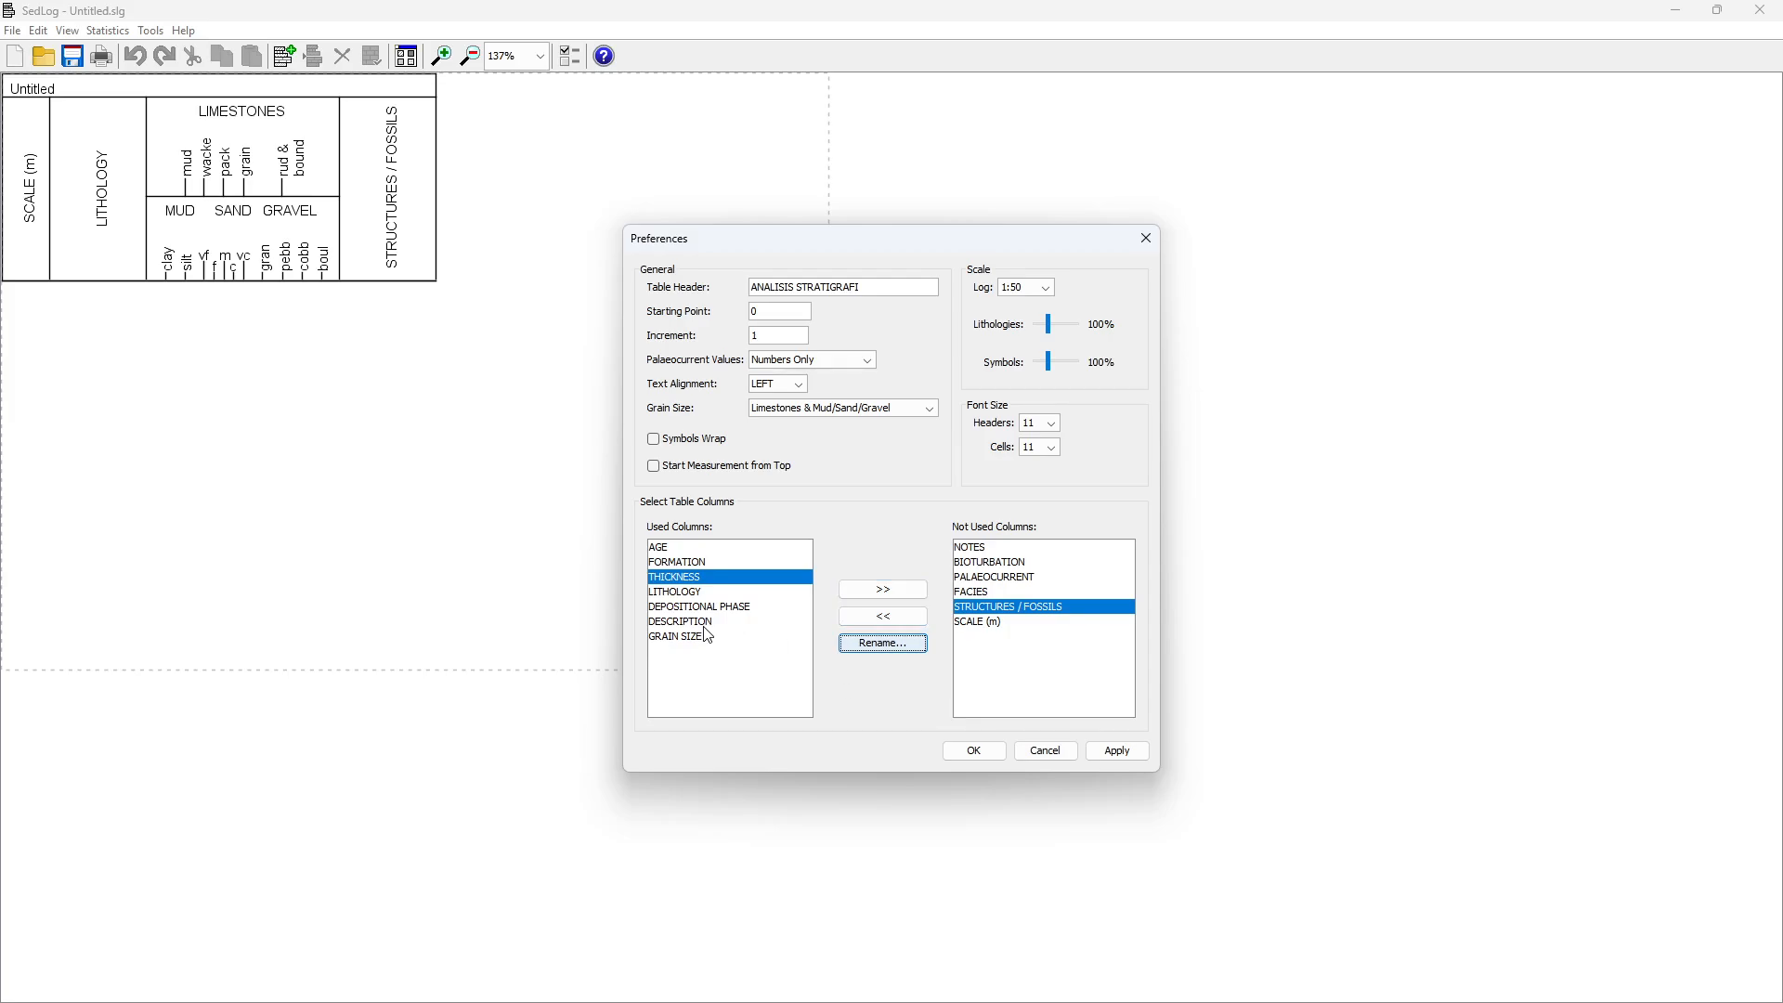
Reorder the columns after THICKNESS as GRAIN SIZE, LITHOLOGY, DESCRIPTION, DEPOSITIONAL PHASE, and apply the preferences to the log
{"action": "left_click", "coordinate": [687, 592]}
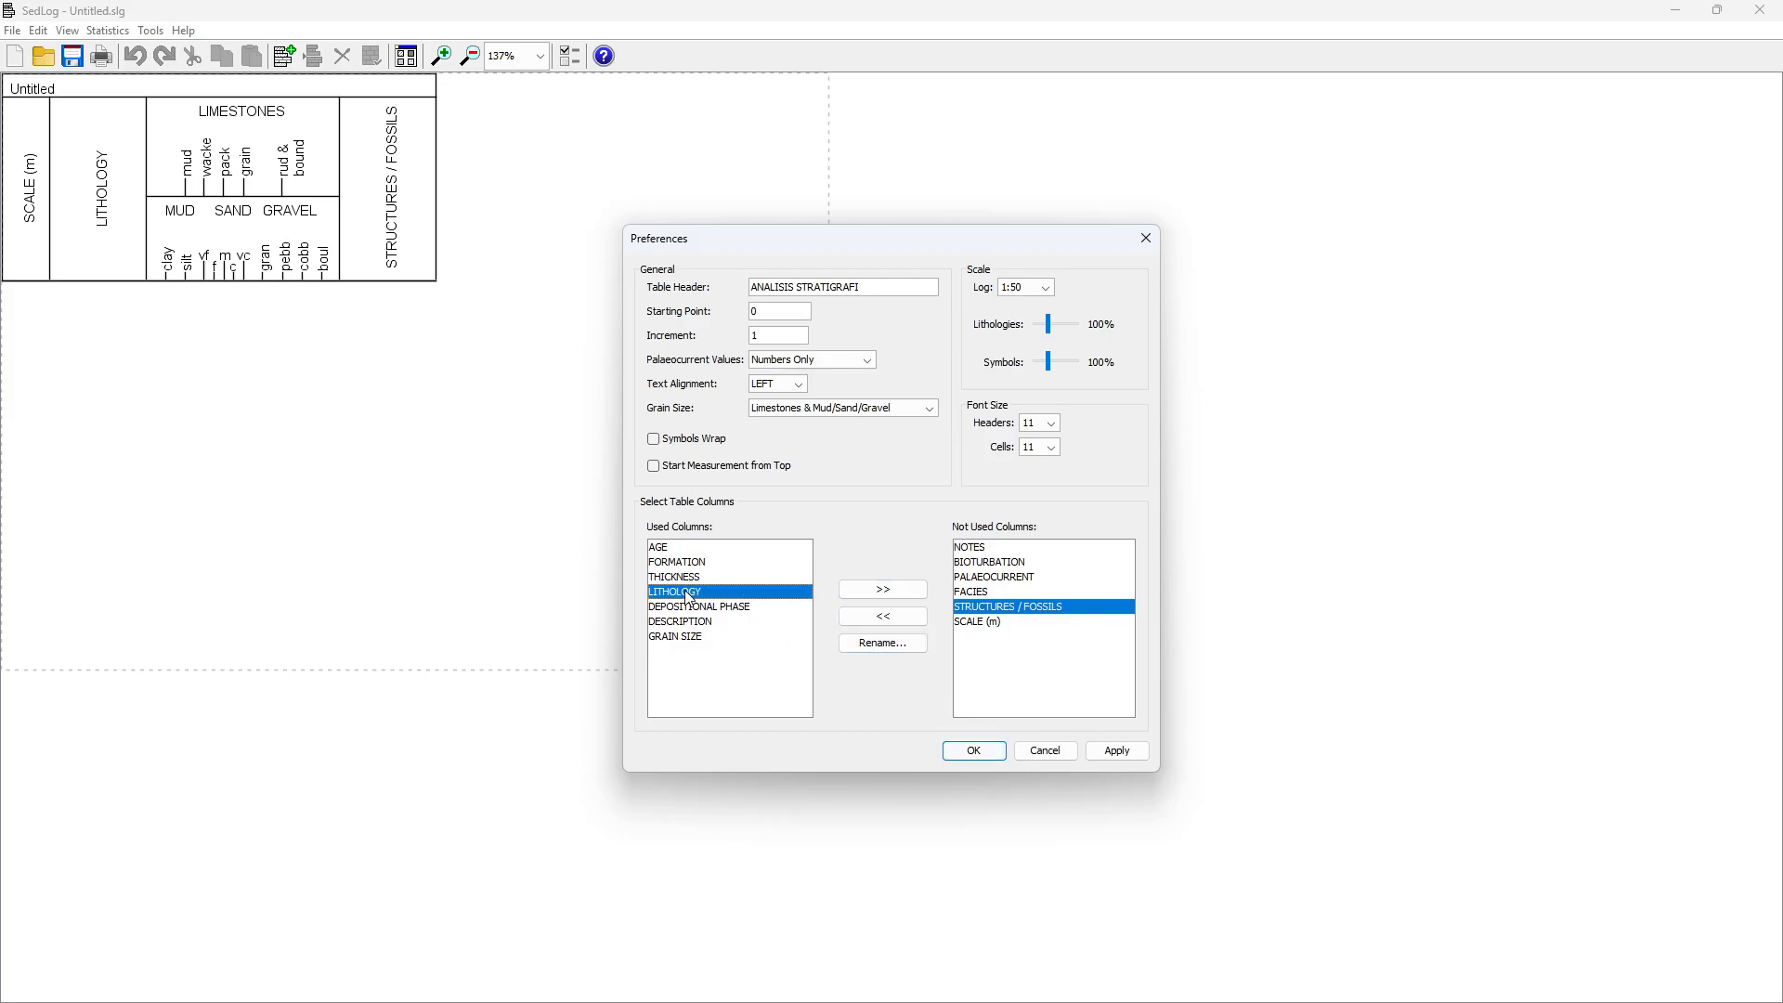
{"action": "left_click", "coordinate": [712, 605]}
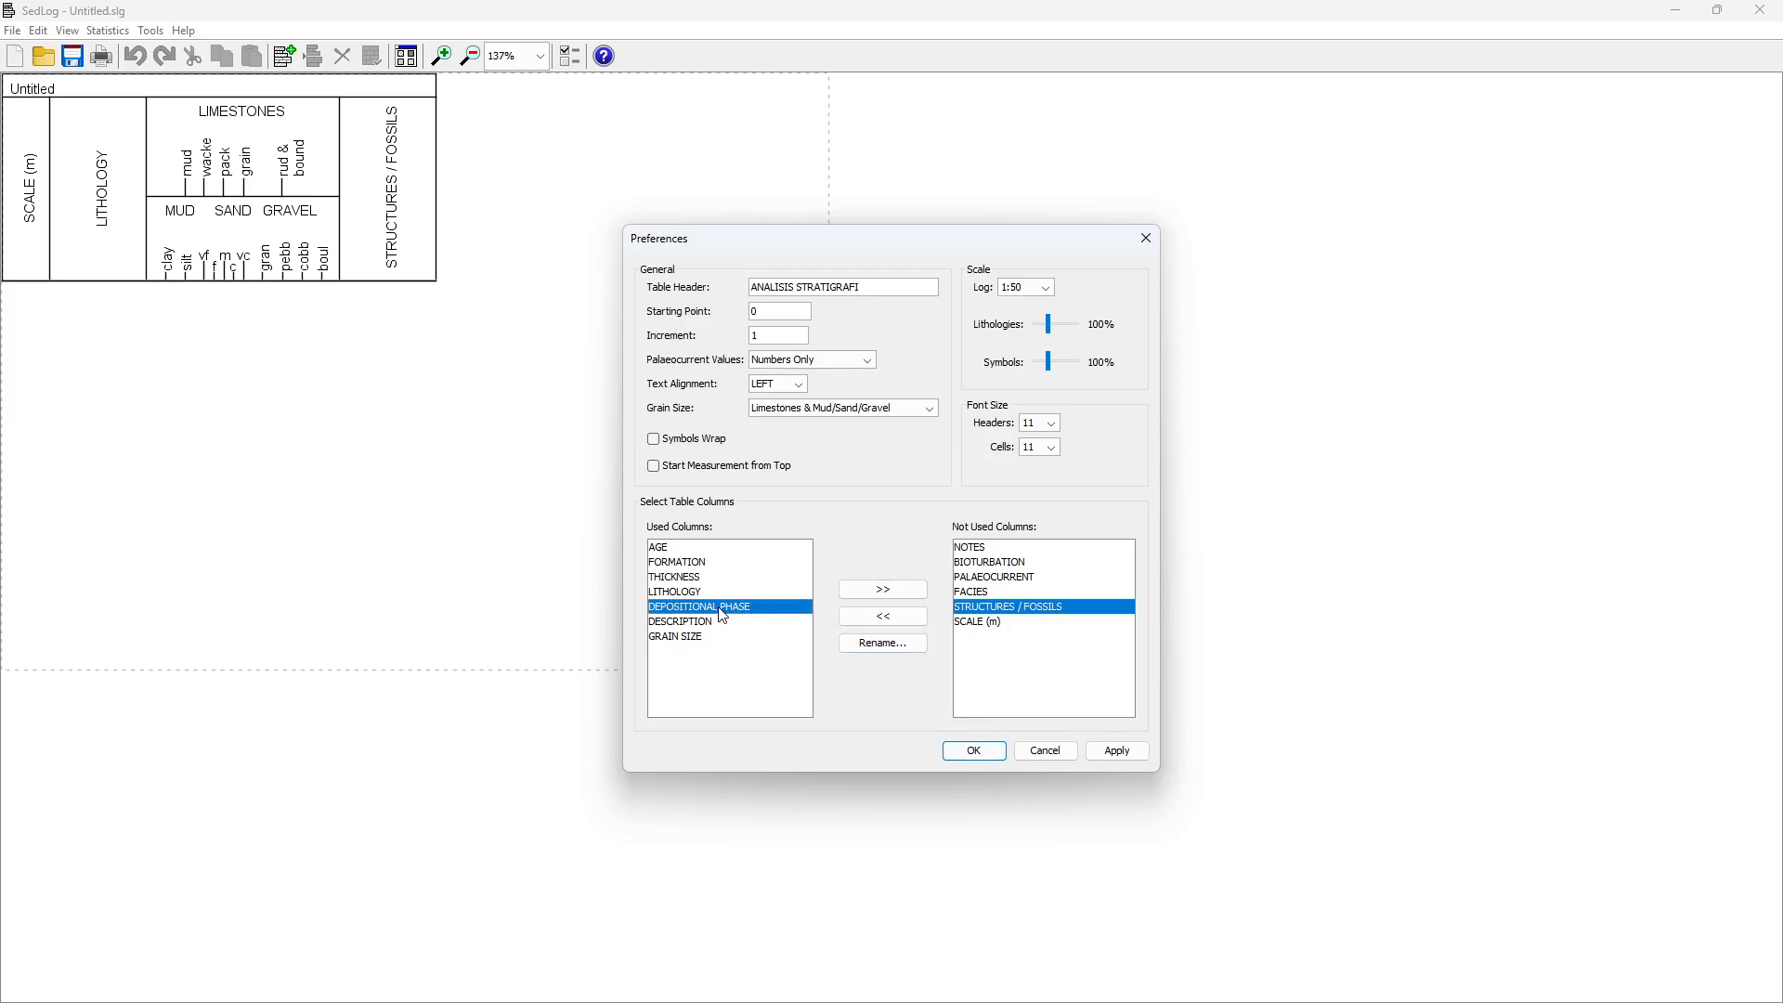
{"action": "left_click", "coordinate": [715, 639]}
{"action": "left_click", "coordinate": [709, 607]}
{"action": "left_click", "coordinate": [707, 594]}
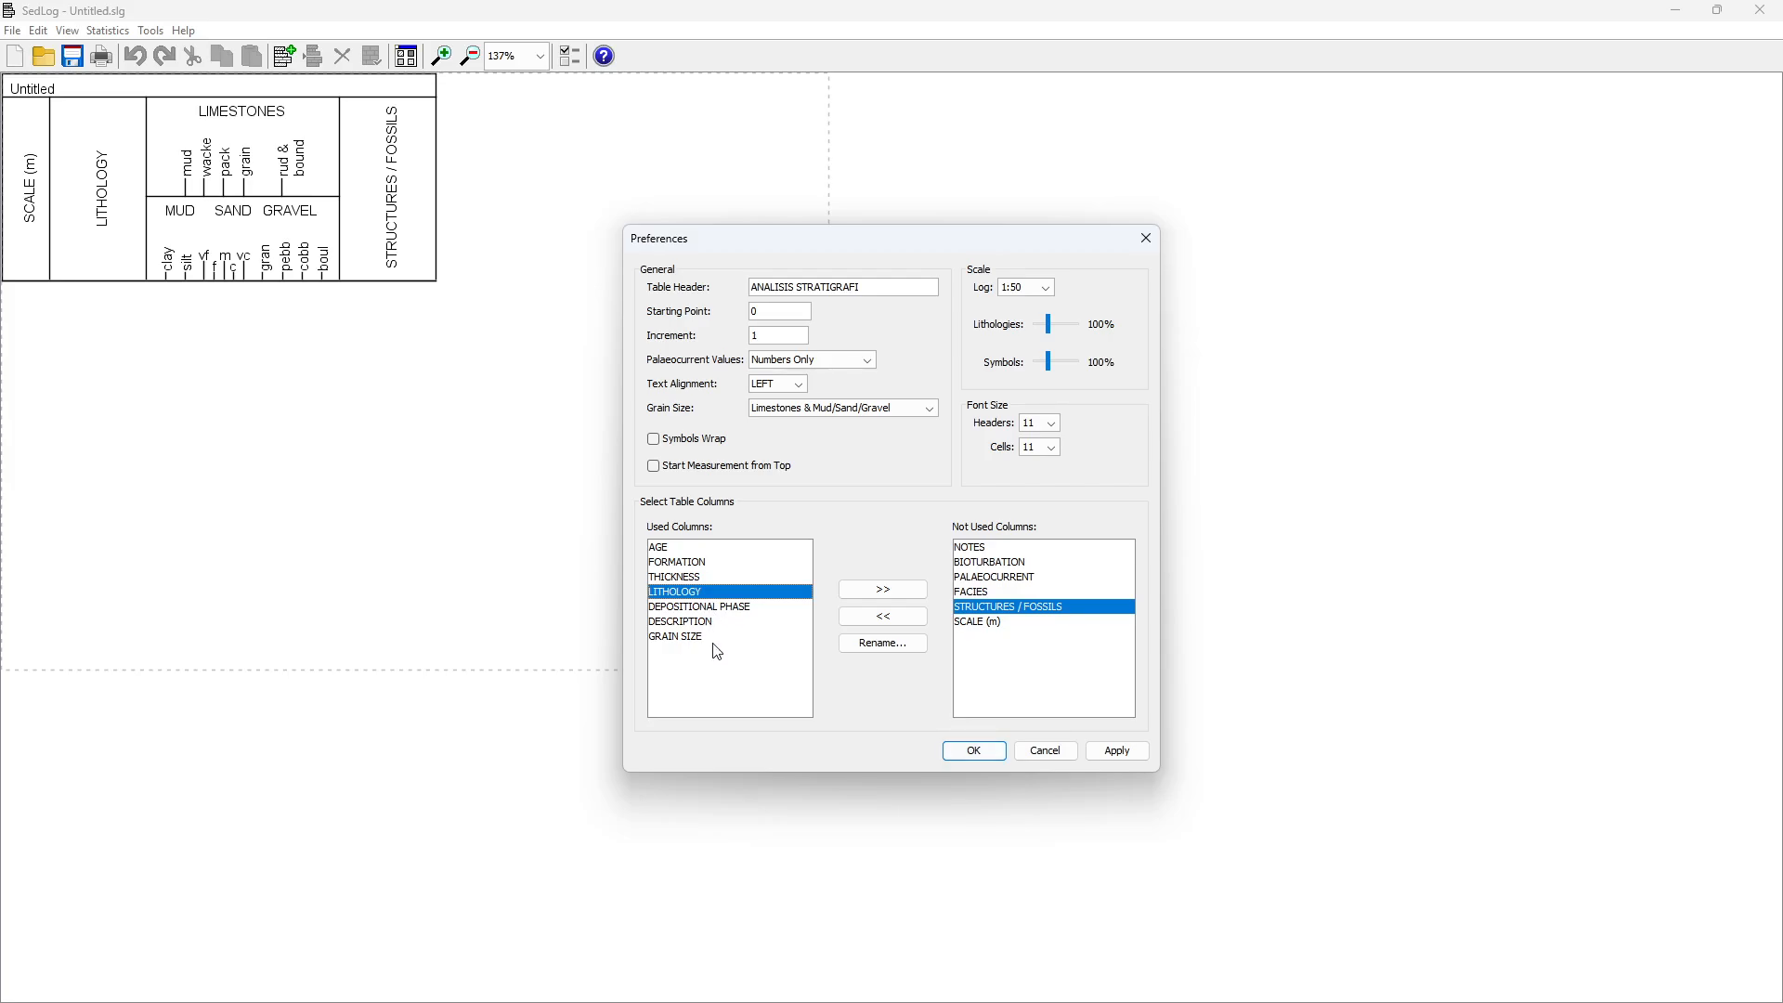
{"action": "left_click", "coordinate": [701, 637]}
{"action": "mouse_move", "coordinate": [704, 640]}
{"action": "left_mouse_down"}
{"action": "mouse_move", "coordinate": [706, 597]}
{"action": "mouse_move", "coordinate": [714, 624]}
{"action": "left_mouse_up"}
{"action": "left_click", "coordinate": [725, 639]}
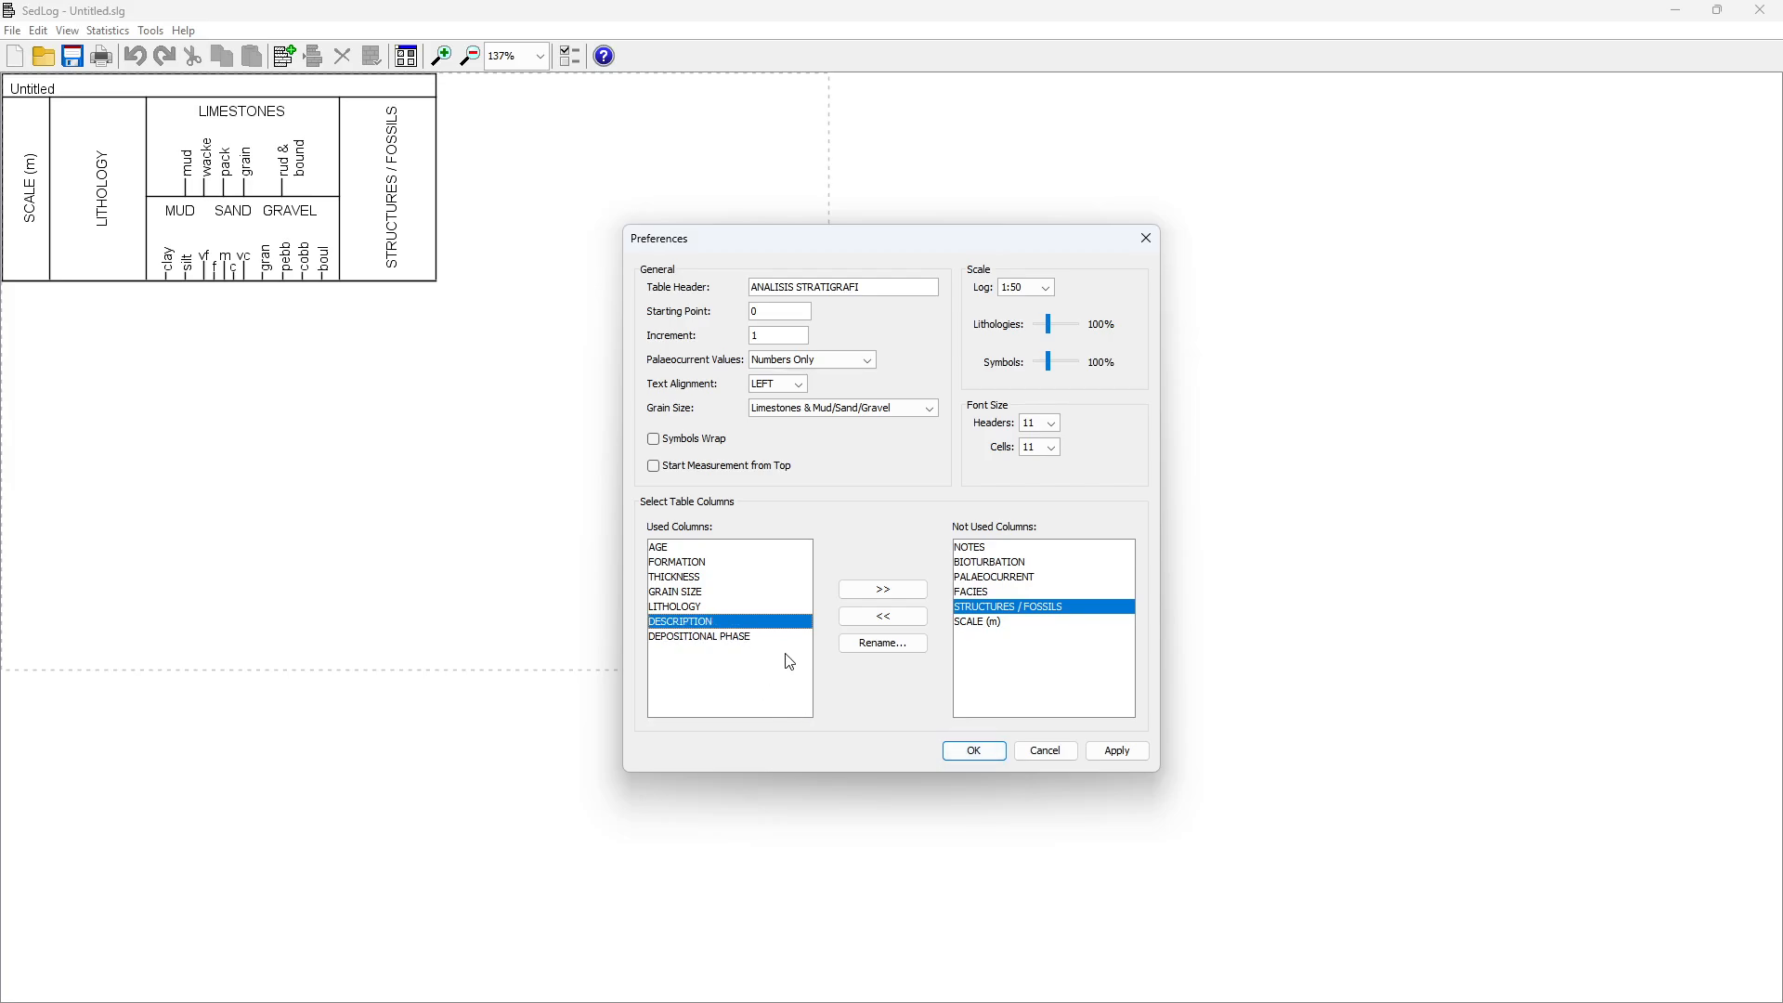
{"action": "left_click", "coordinate": [1117, 750]}
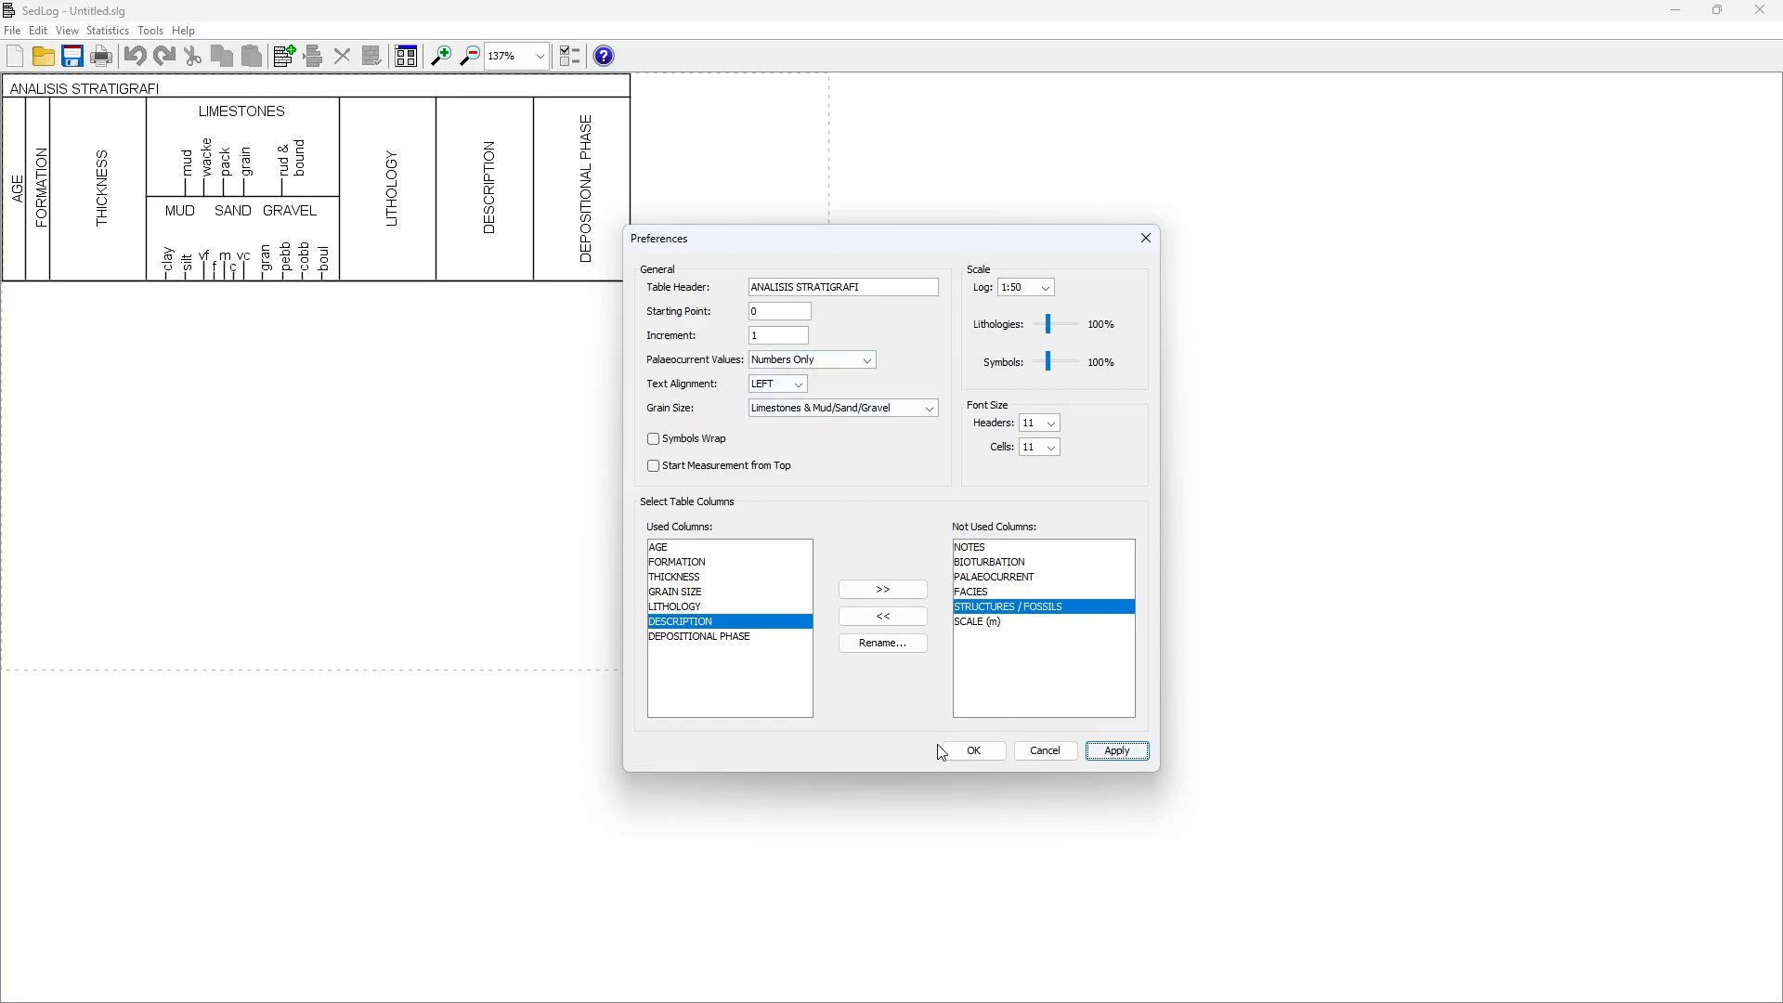
{"action": "left_click", "coordinate": [972, 751]}
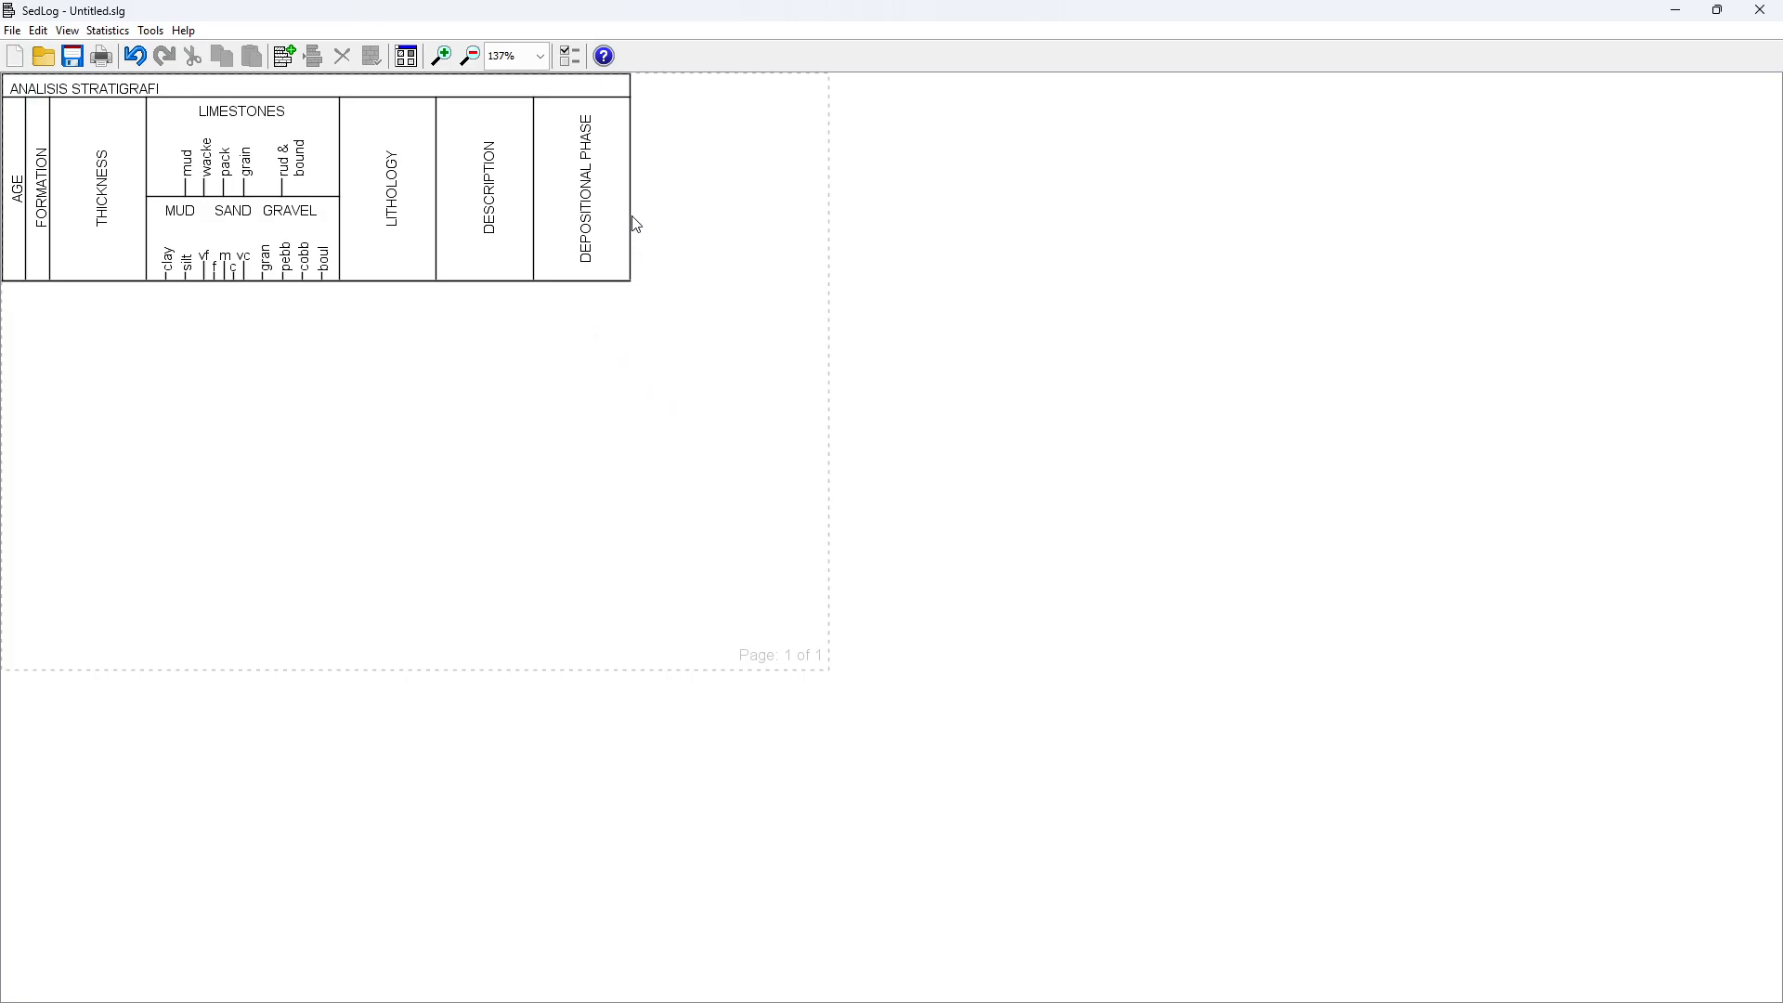
Widen the DEPOSITIONAL PHASE column to about three times its width and the DESCRIPTION column to about three and a half times
{"action": "left_click_drag", "start_coordinate": [632, 216], "coordinate": [830, 236]}
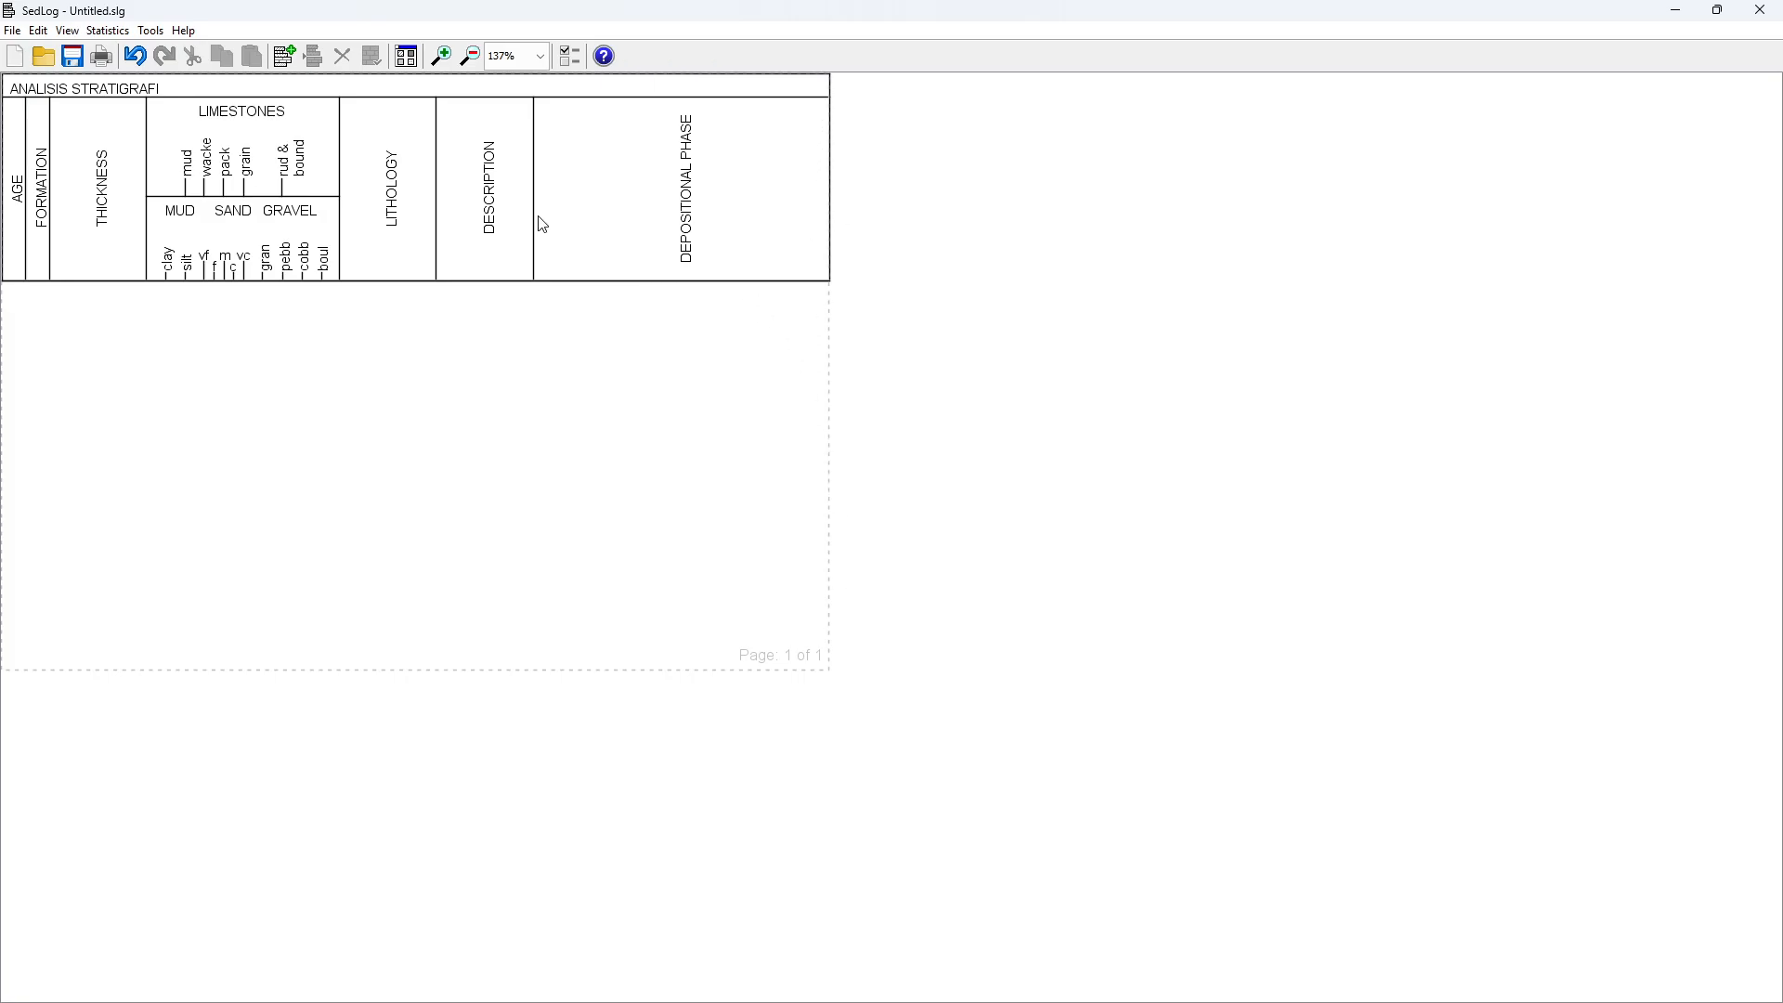
{"action": "left_click_drag", "start_coordinate": [534, 215], "coordinate": [783, 237]}
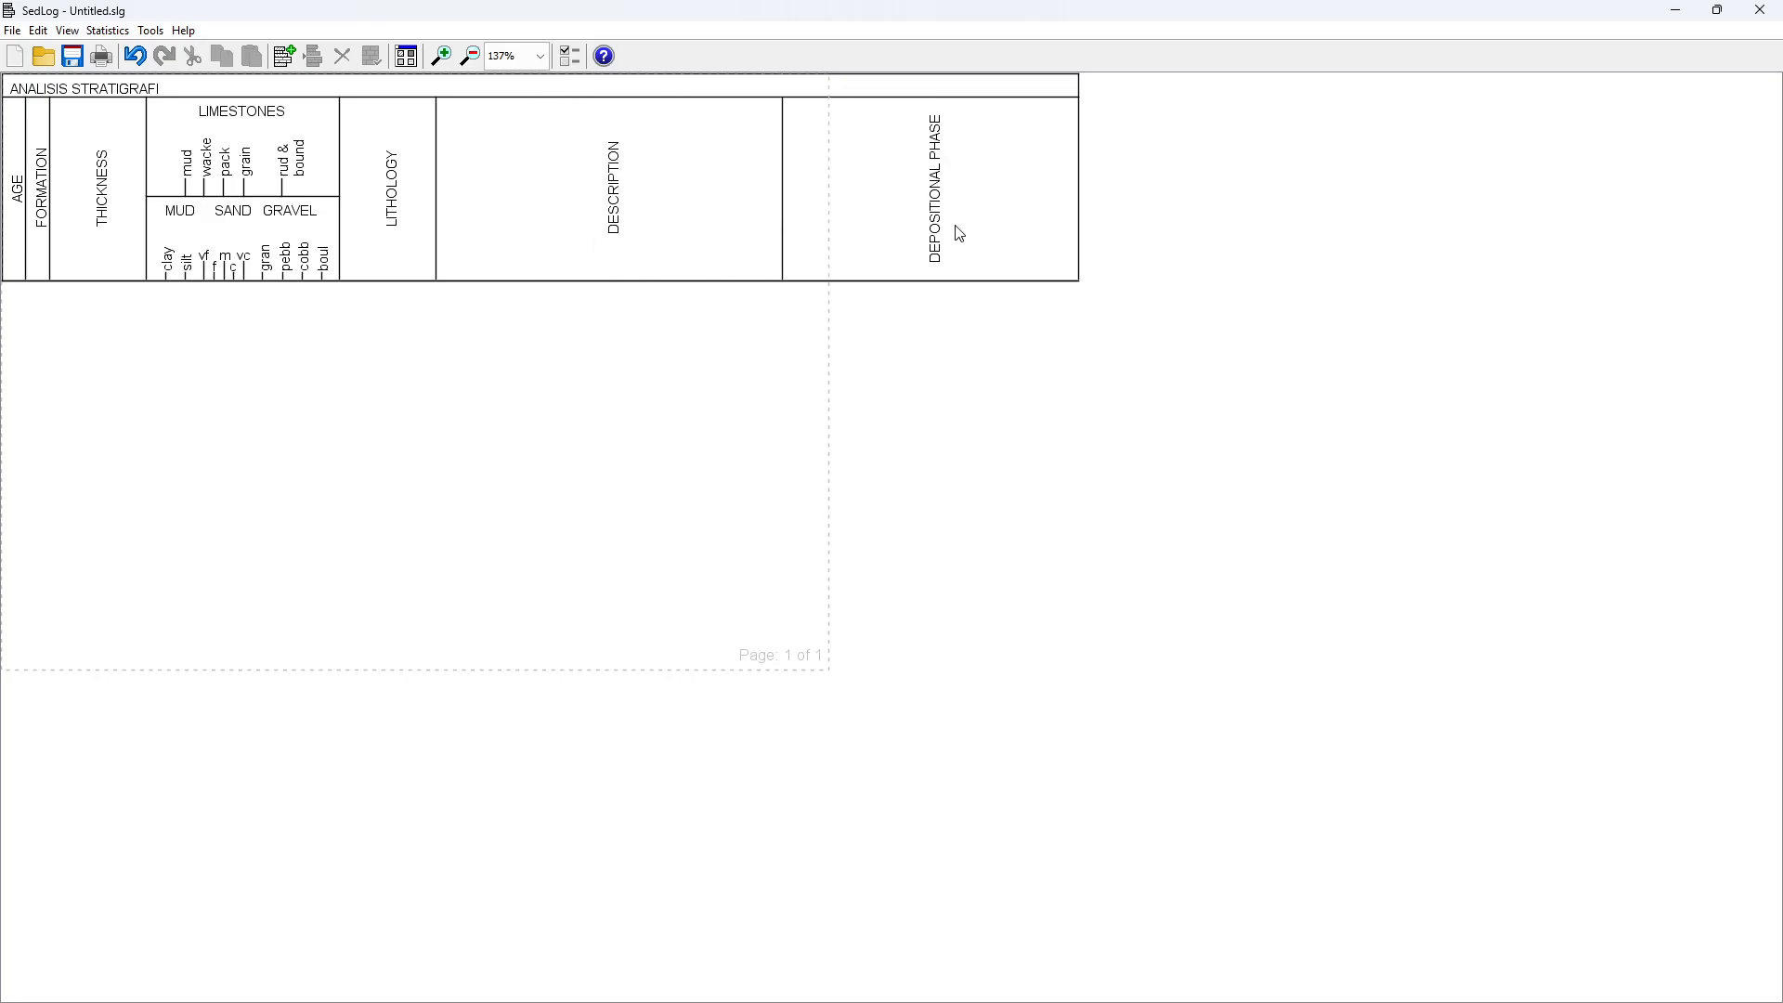
Resize the log columns to fit the page width, about doubling LITHOLOGY, slightly widening AGE and FORMATION, and narrowing THICKNESS, DESCRIPTION and DEPOSITIONAL PHASE
{"action": "left_click_drag", "start_coordinate": [917, 222], "coordinate": [833, 225]}
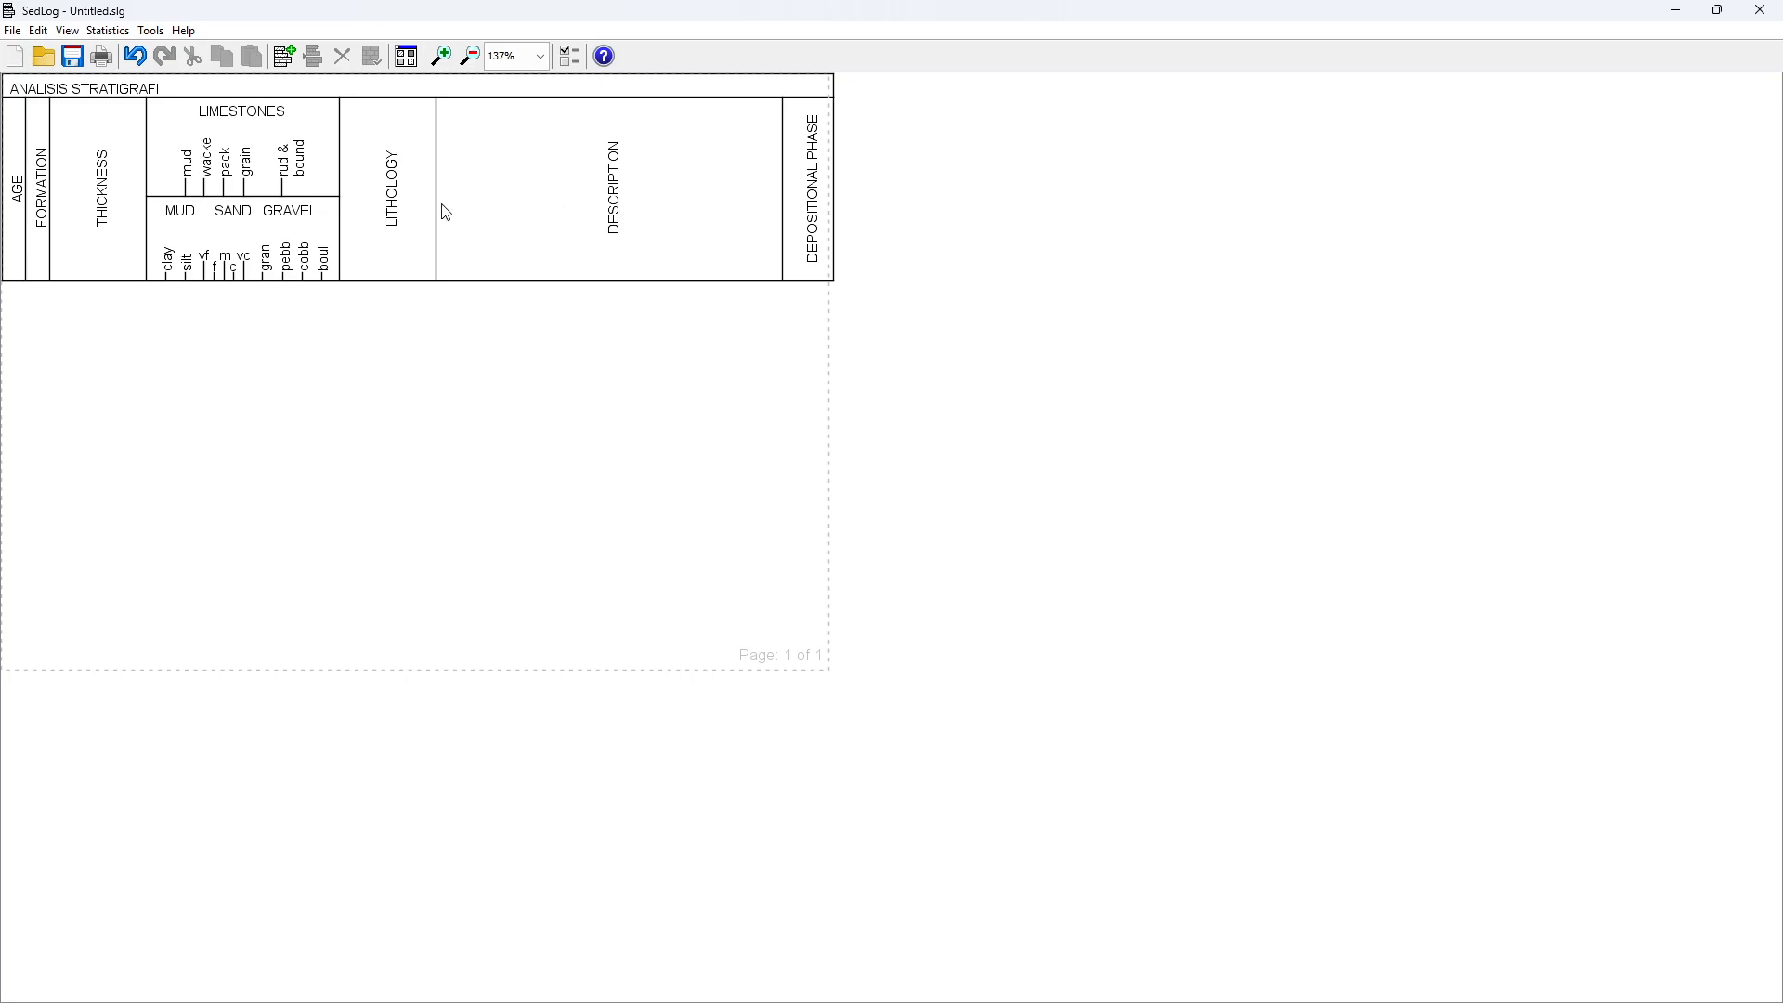
{"action": "left_click_drag", "start_coordinate": [437, 205], "coordinate": [549, 214]}
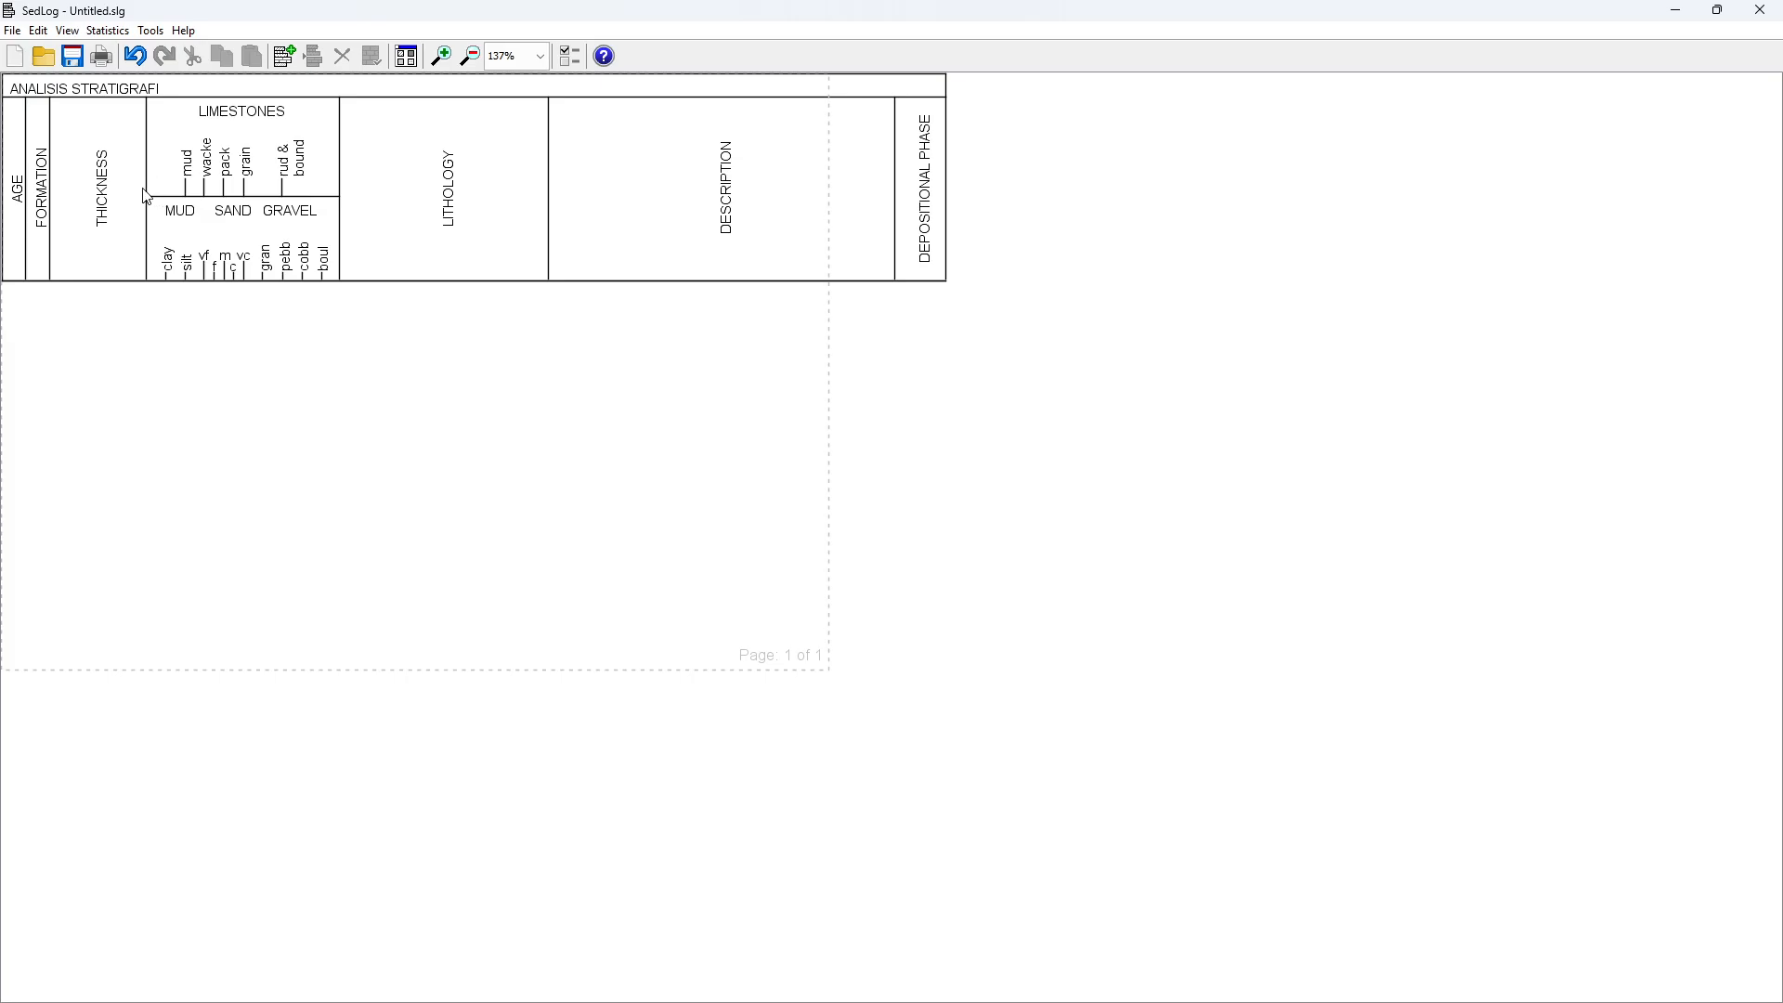
{"action": "left_click_drag", "start_coordinate": [146, 188], "coordinate": [77, 198]}
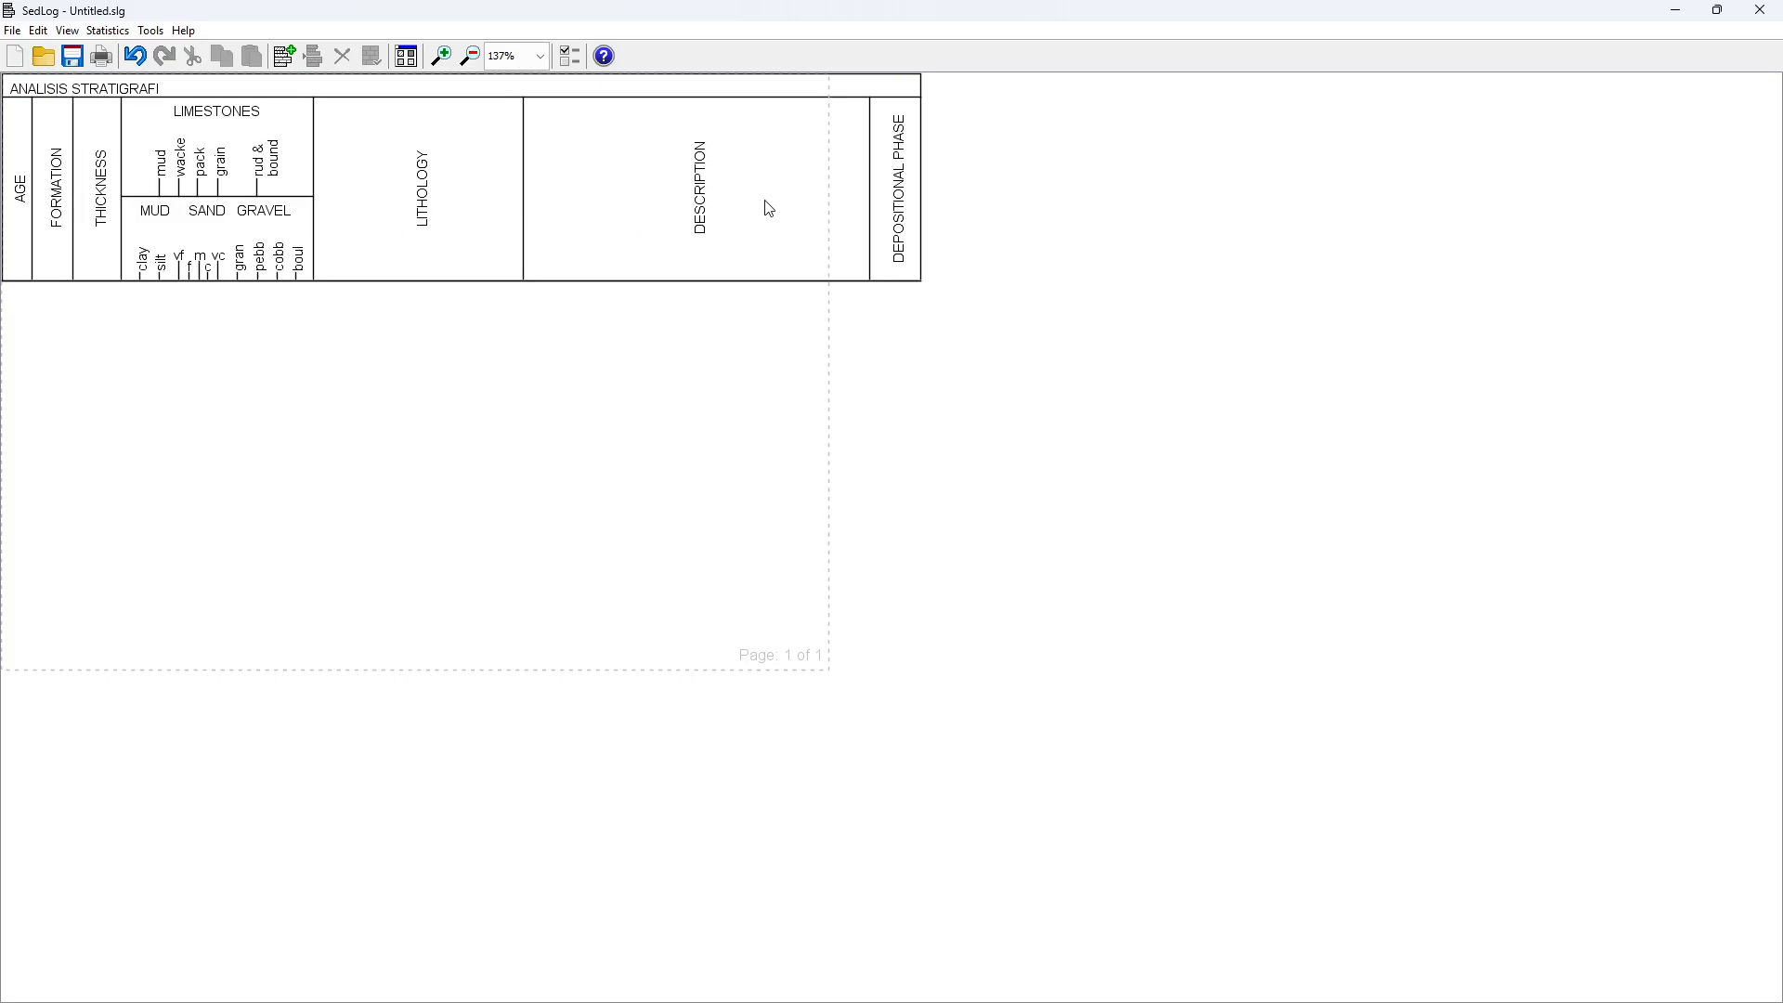
{"action": "left_click_drag", "start_coordinate": [870, 221], "coordinate": [768, 221]}
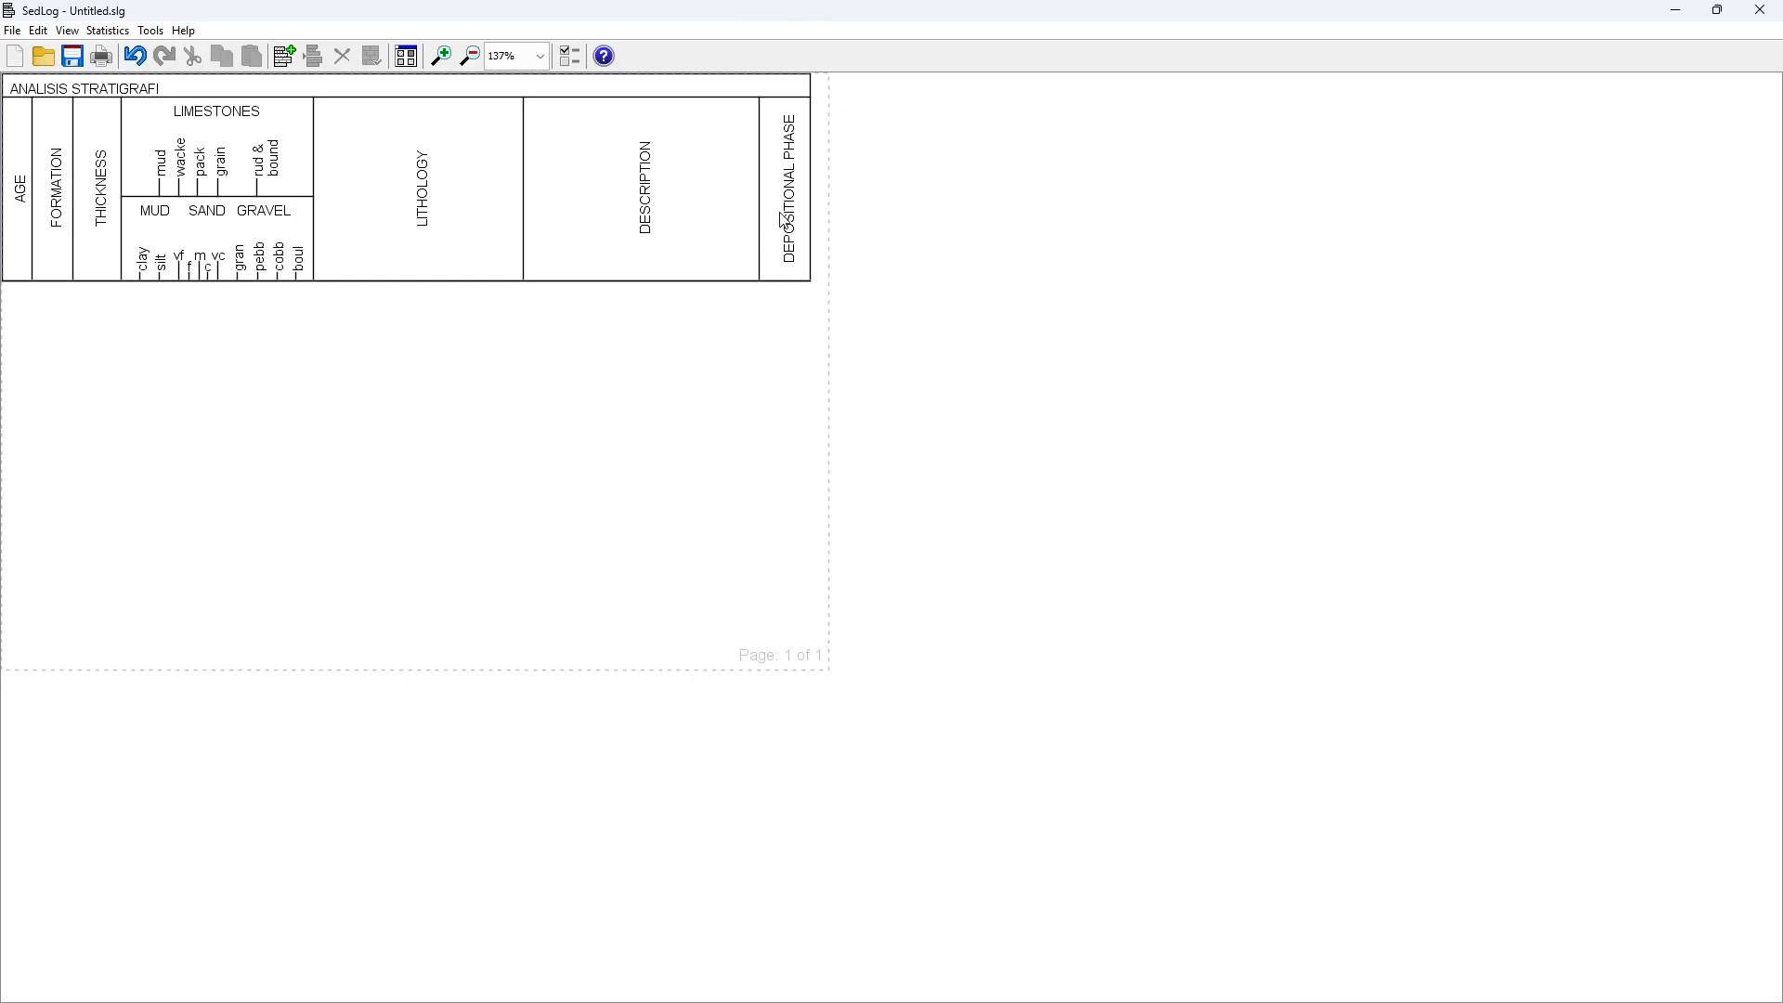
{"action": "left_click_drag", "start_coordinate": [812, 216], "coordinate": [826, 216]}
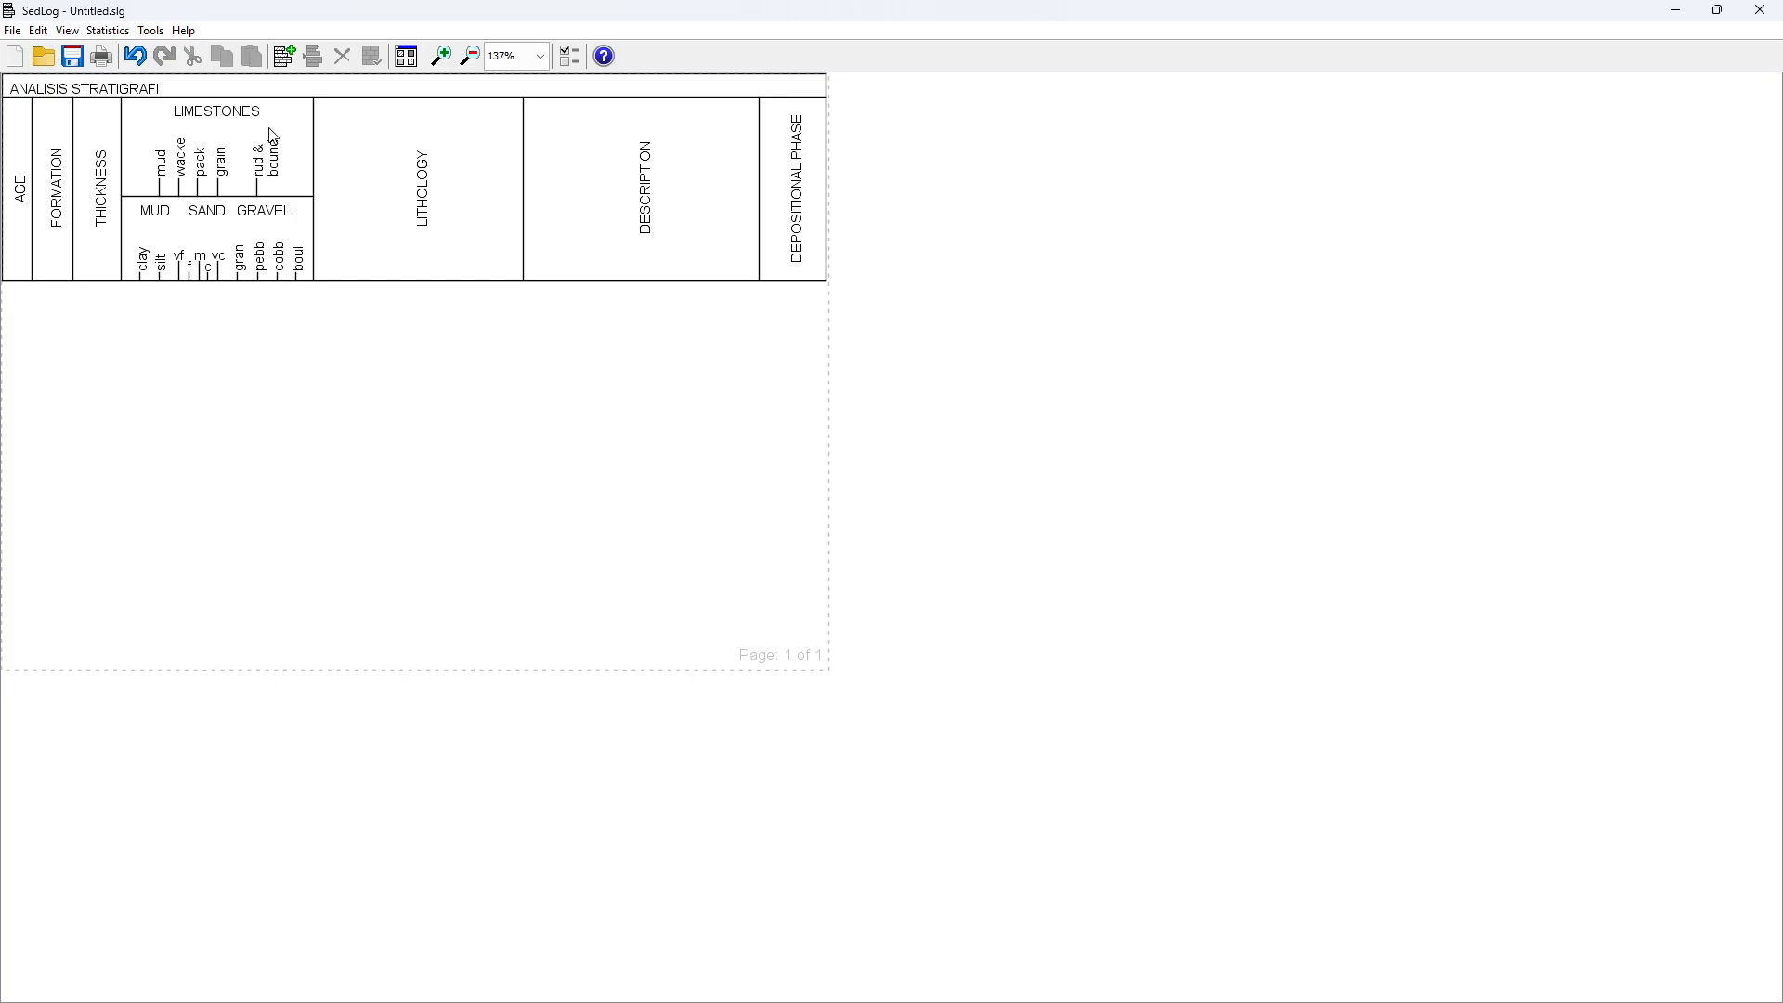
Start a new bed for row 5 of the Excel table with a thickness of 211 cm and a Sharp base boundary
{"action": "left_click", "coordinate": [287, 58]}
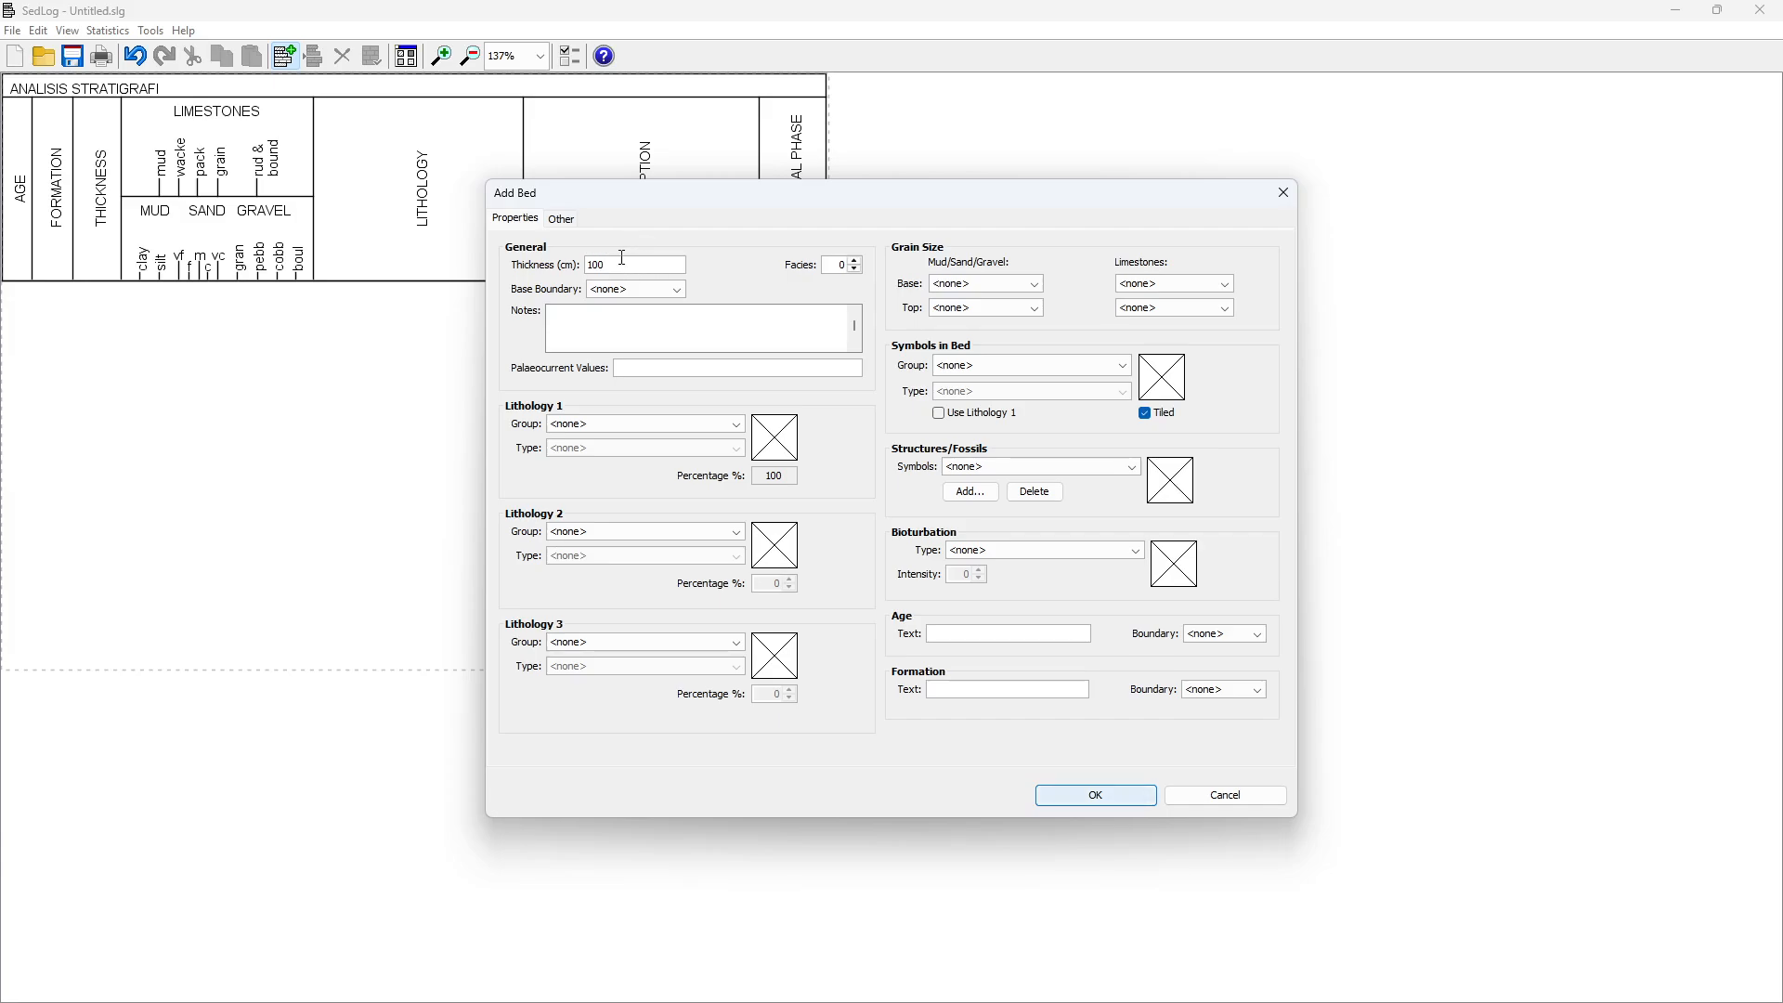
{"action": "key", "text": "alt+Tab"}
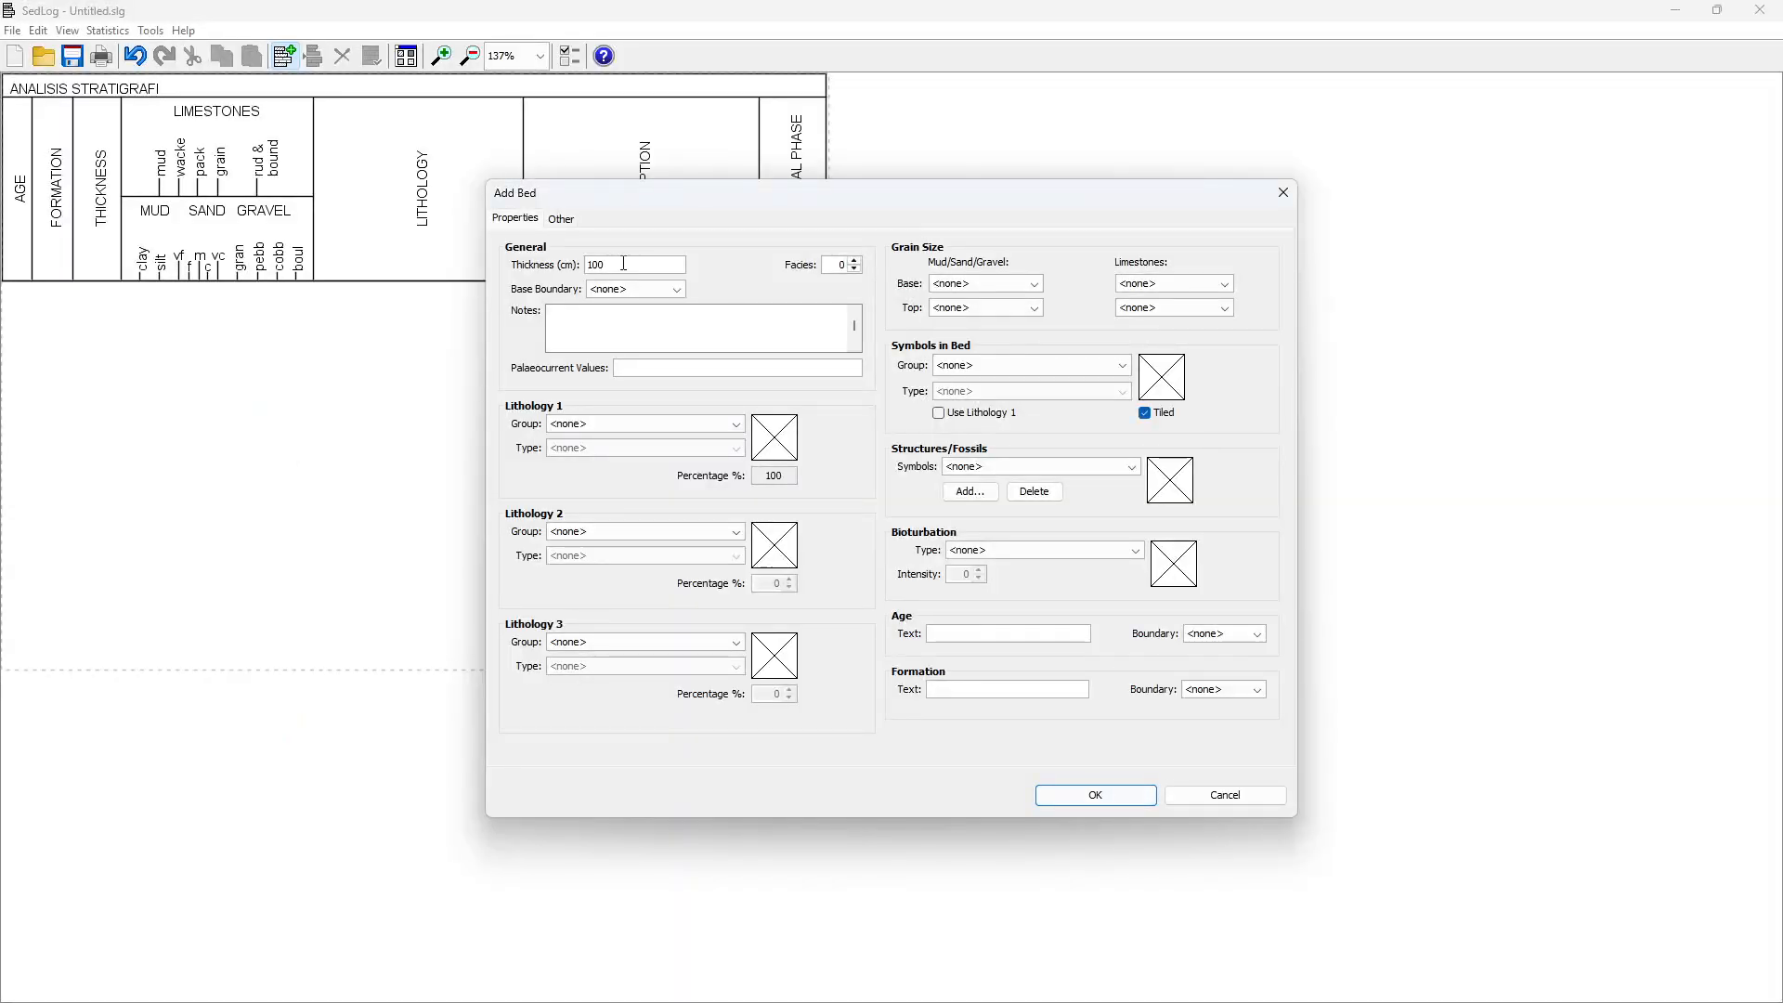
{"action": "left_click_drag", "start_coordinate": [605, 265], "coordinate": [584, 267]}
{"action": "type", "text": "211"}
{"action": "key", "text": "alt+Tab"}
{"action": "key", "text": "alt+Tab"}
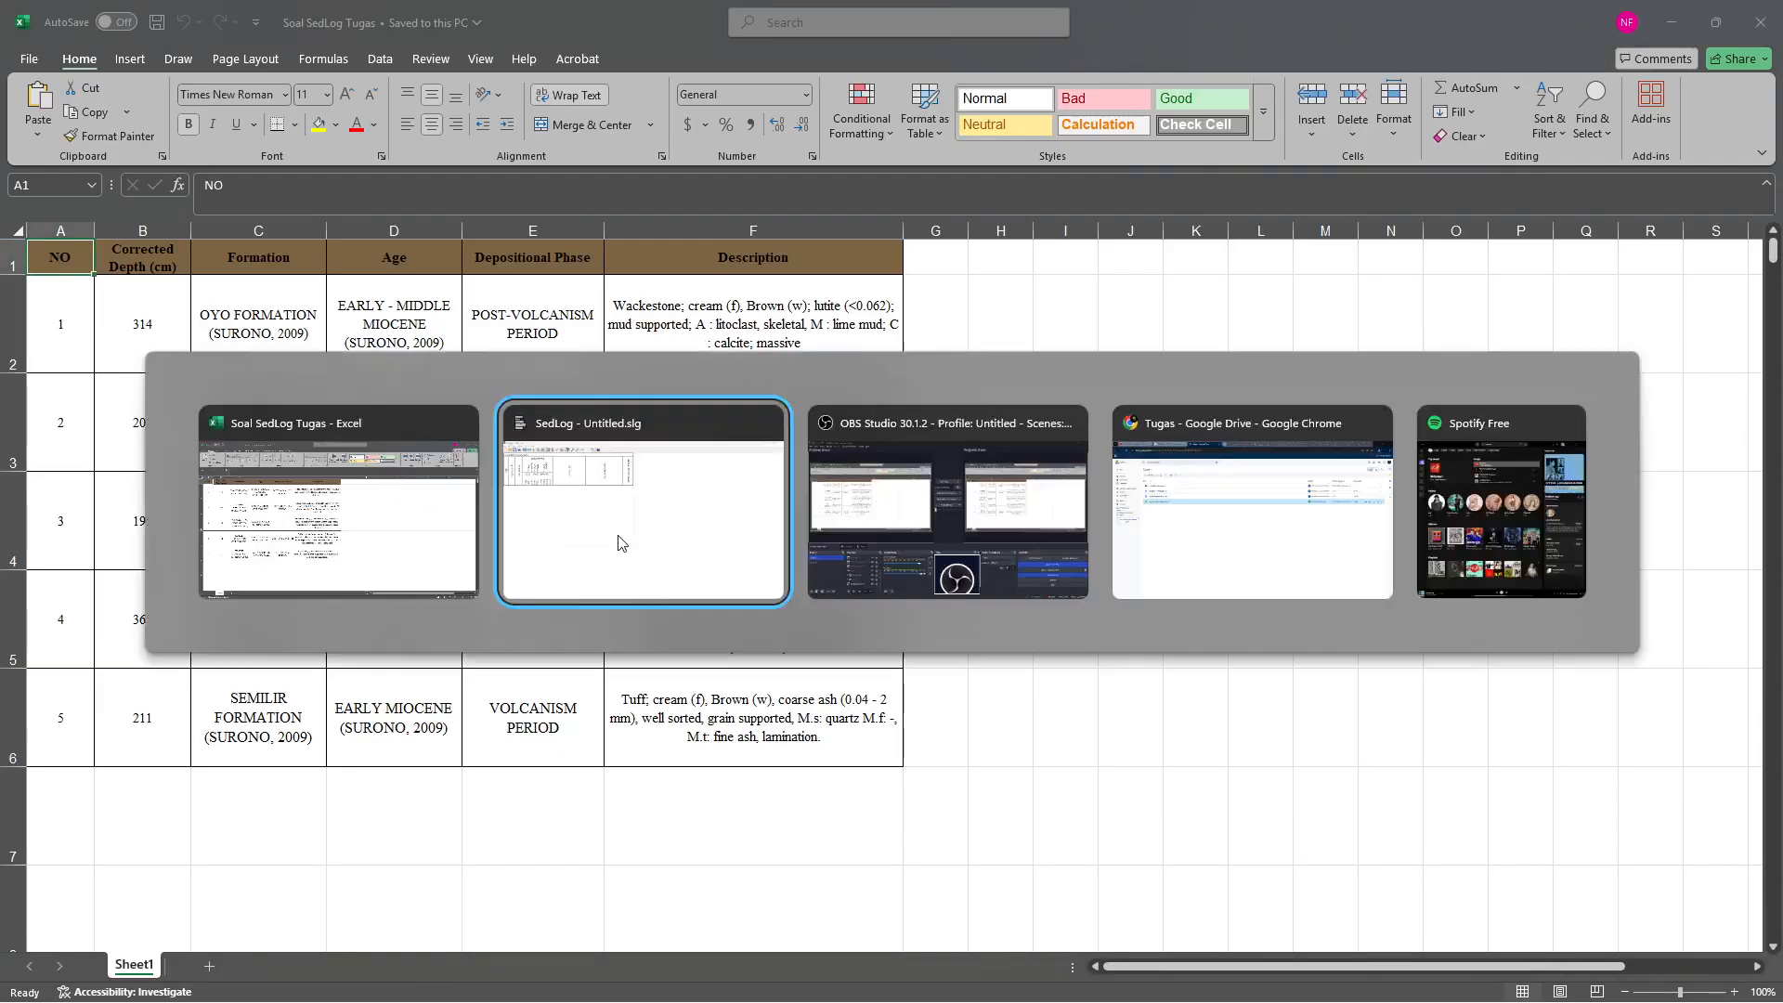
{"action": "left_click", "coordinate": [611, 288]}
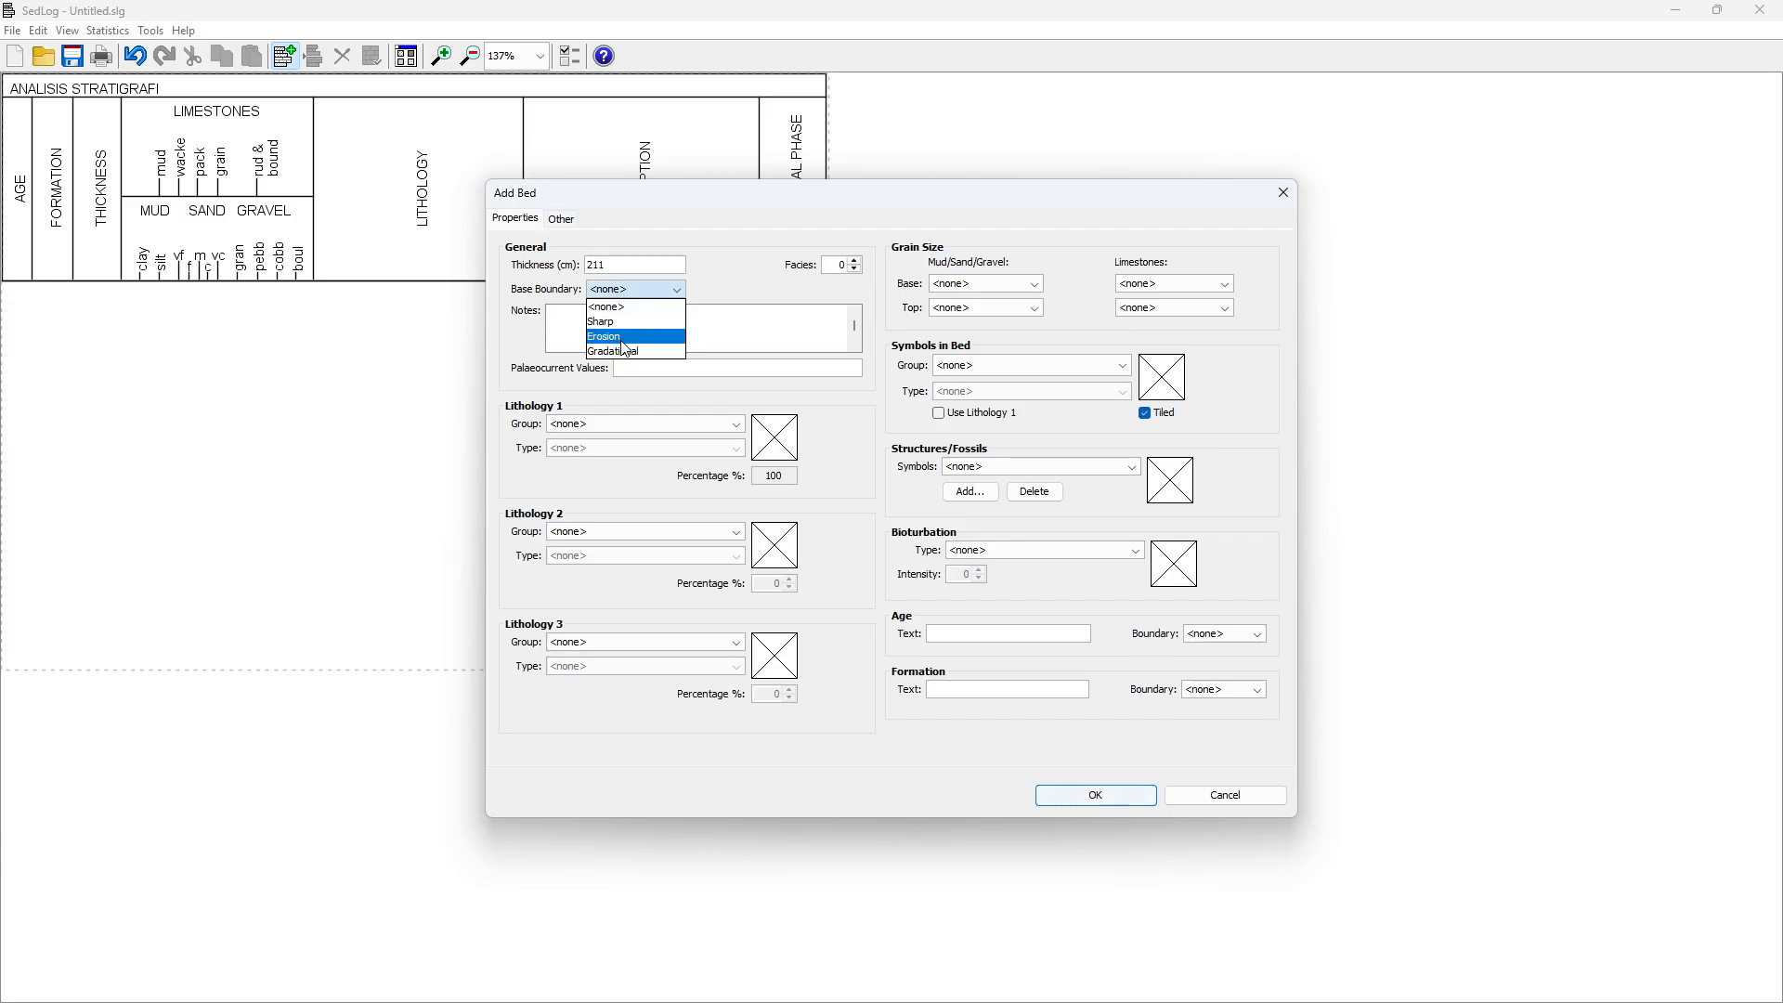
{"action": "left_click", "coordinate": [620, 325]}
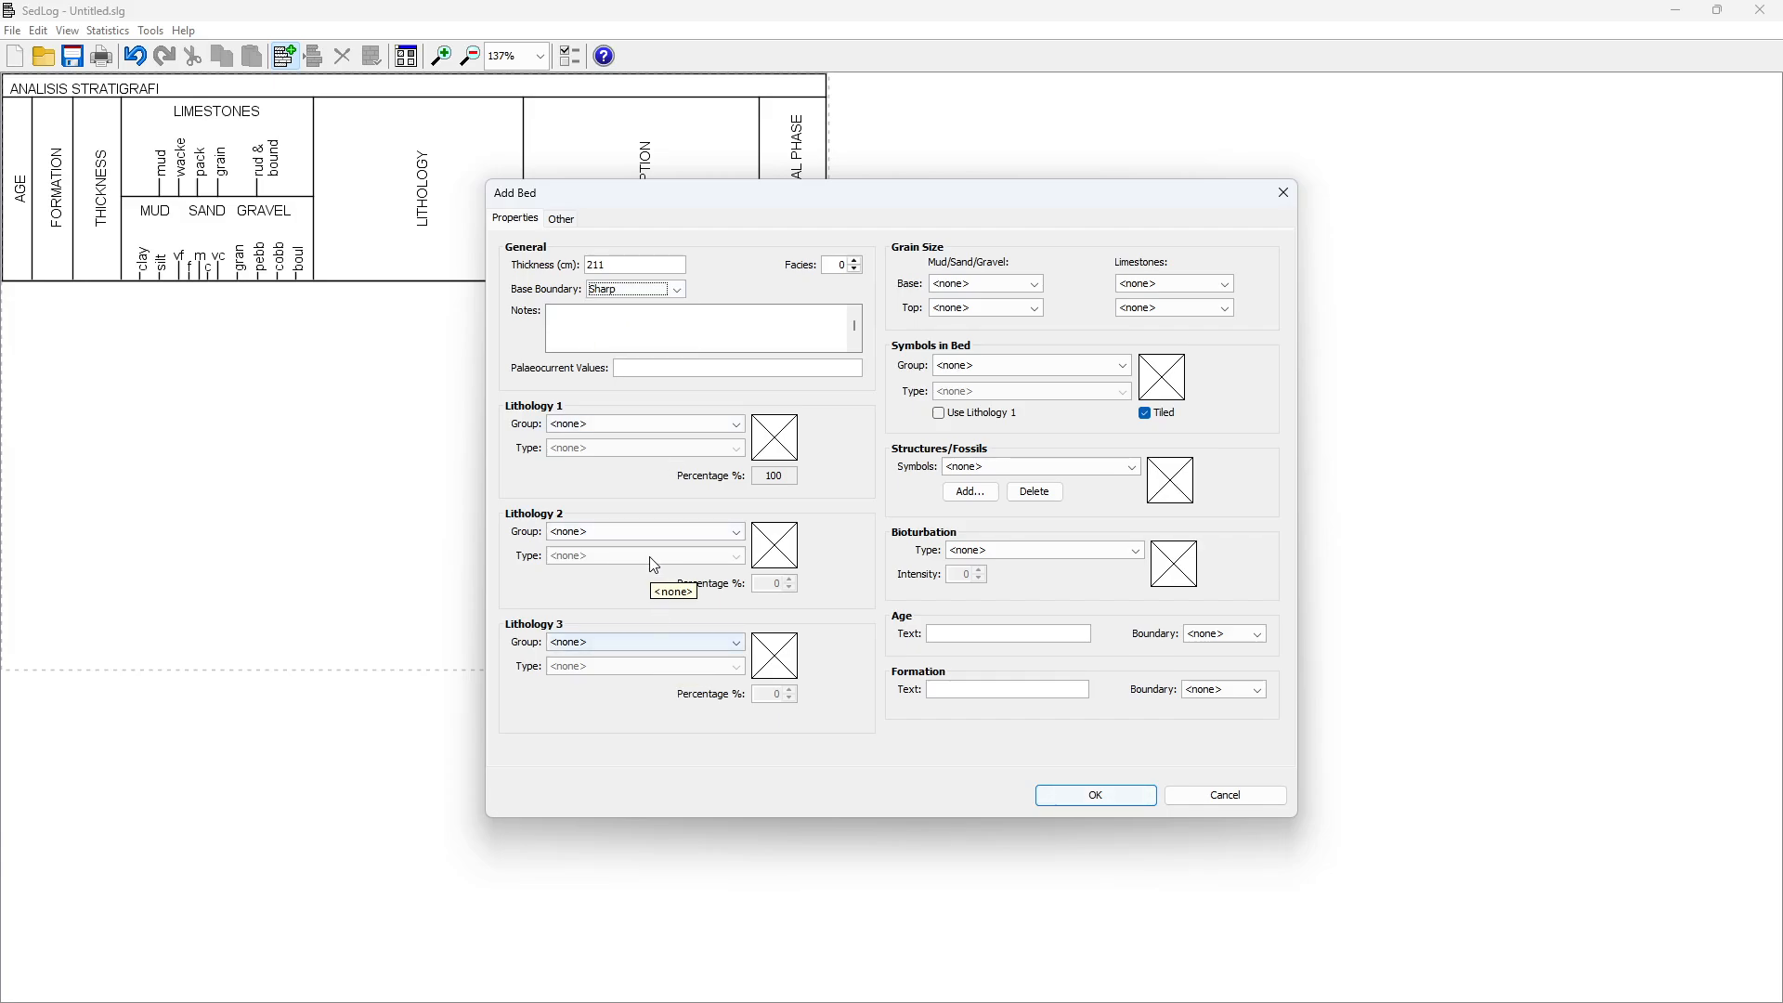
Set the bed's Lithology 1 to group Other and type Coarse ash, following the tuff description in the Excel table
{"action": "key", "text": "alt+Tab"}
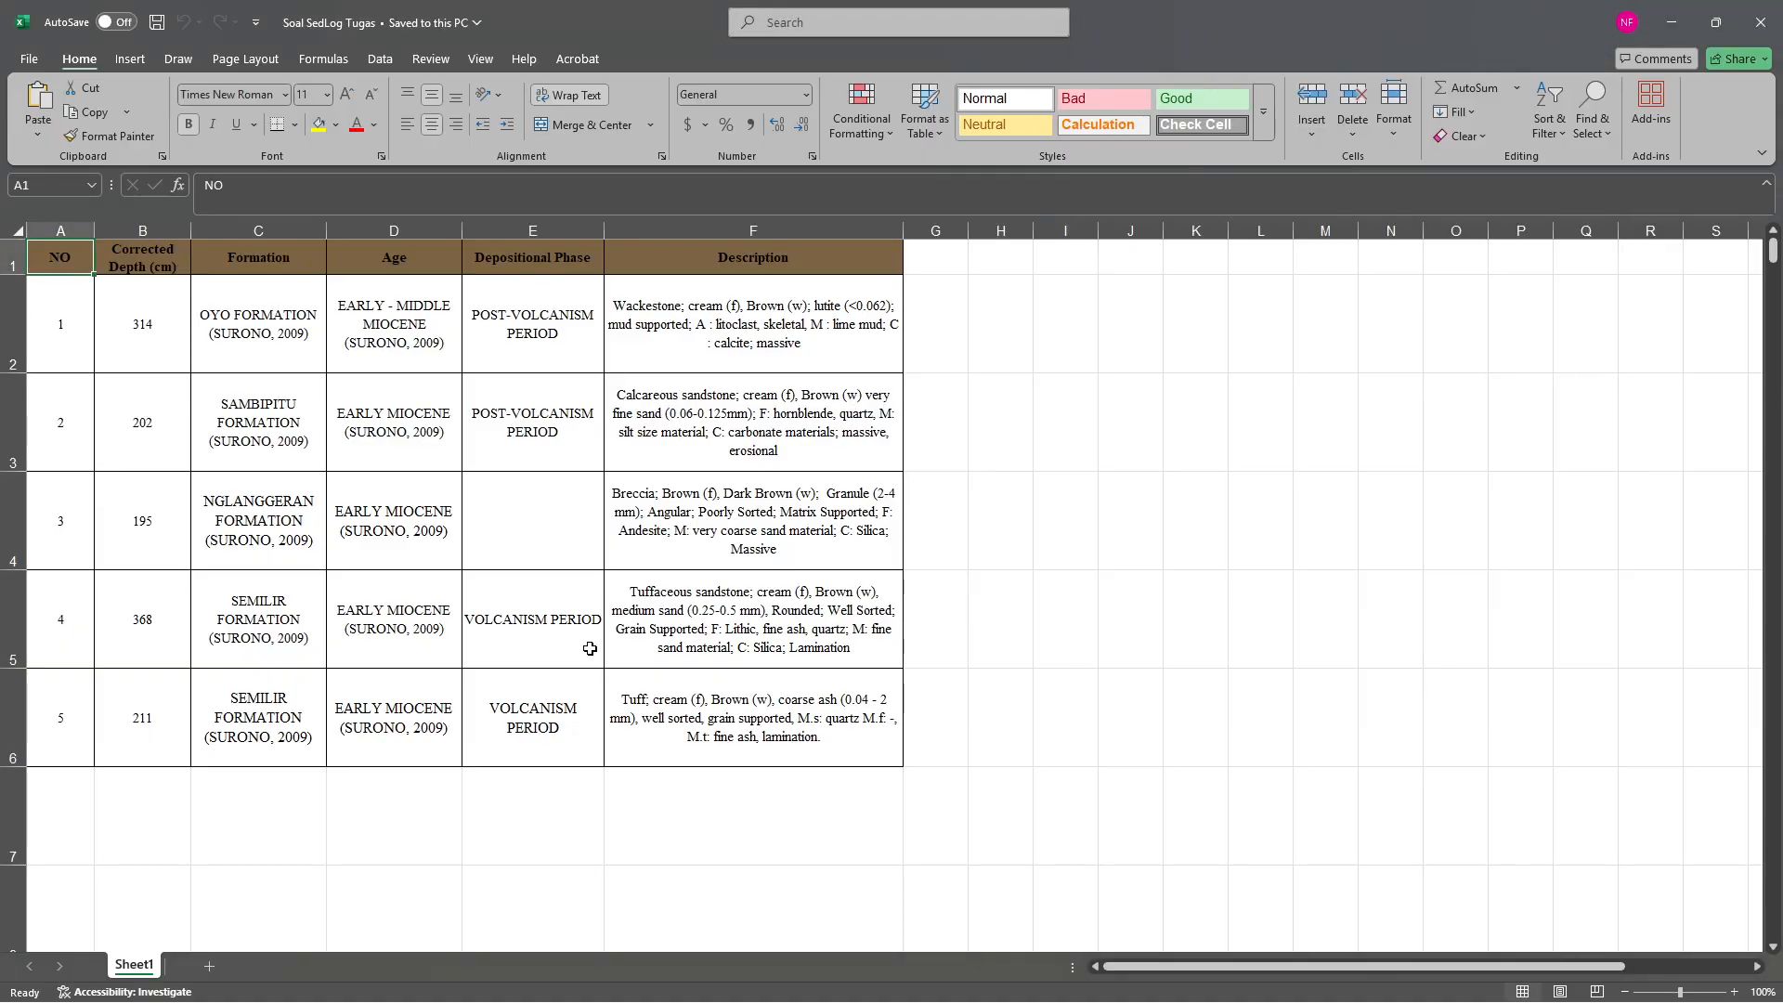
{"action": "key", "text": "alt+Tab"}
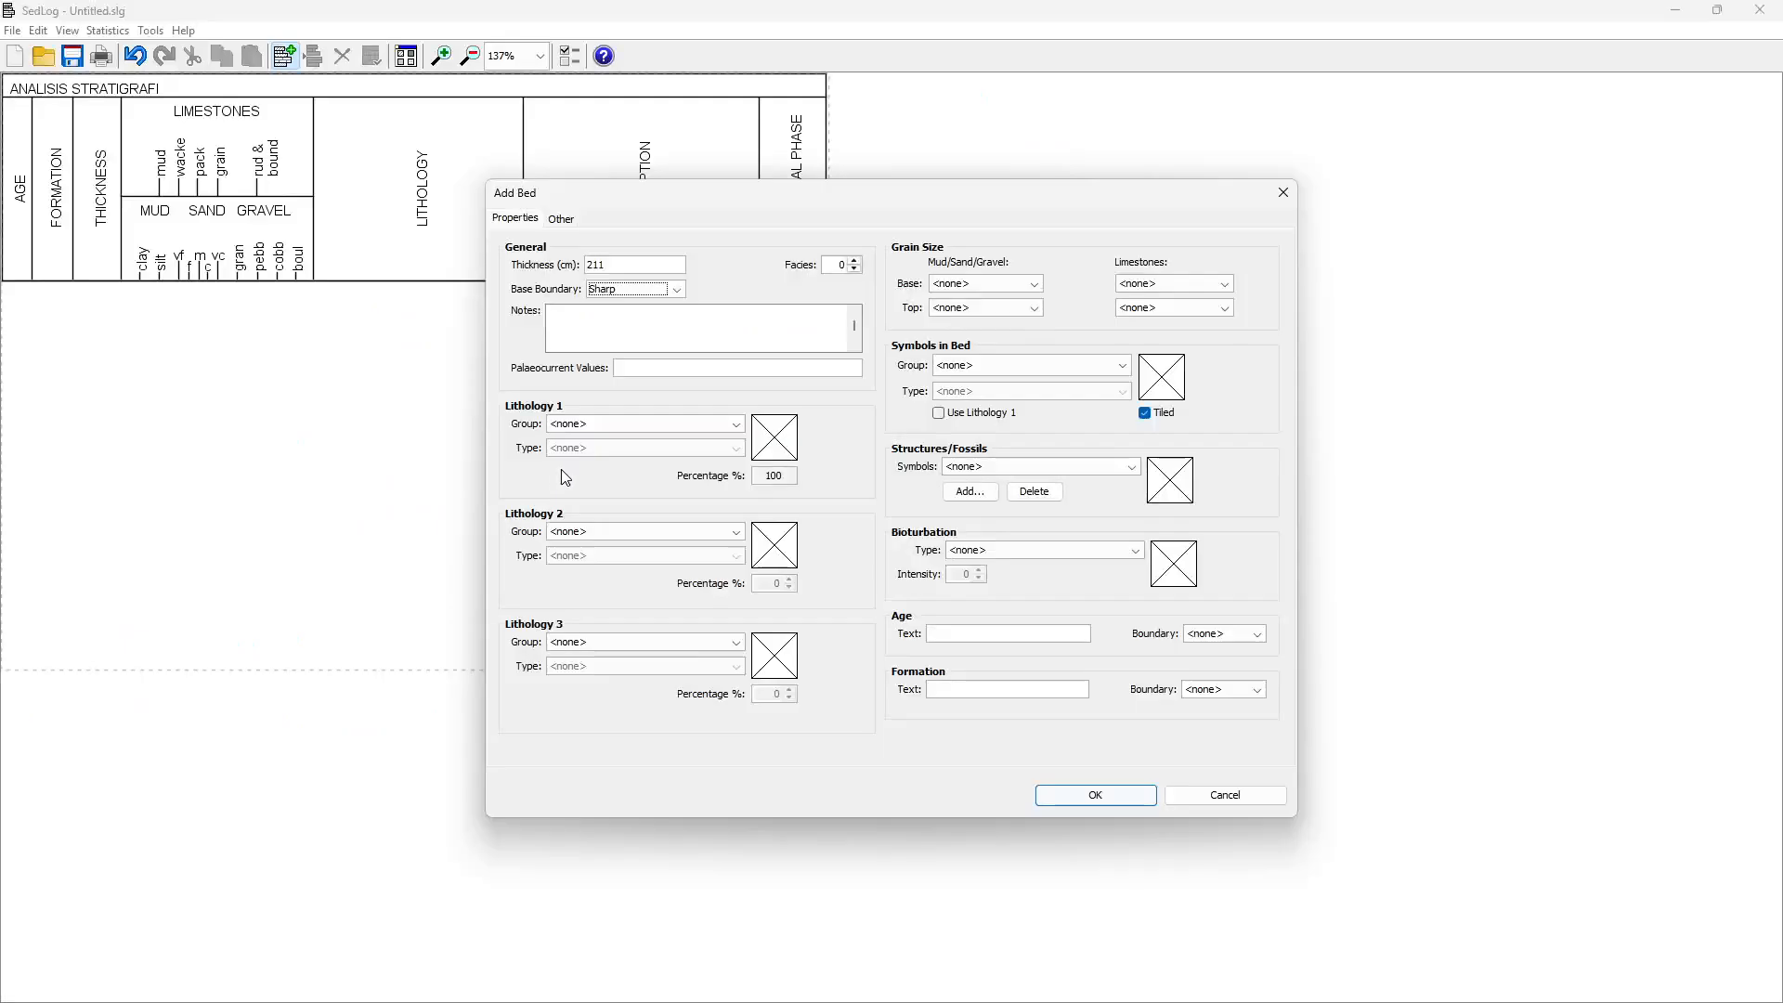
{"action": "left_click", "coordinate": [583, 422]}
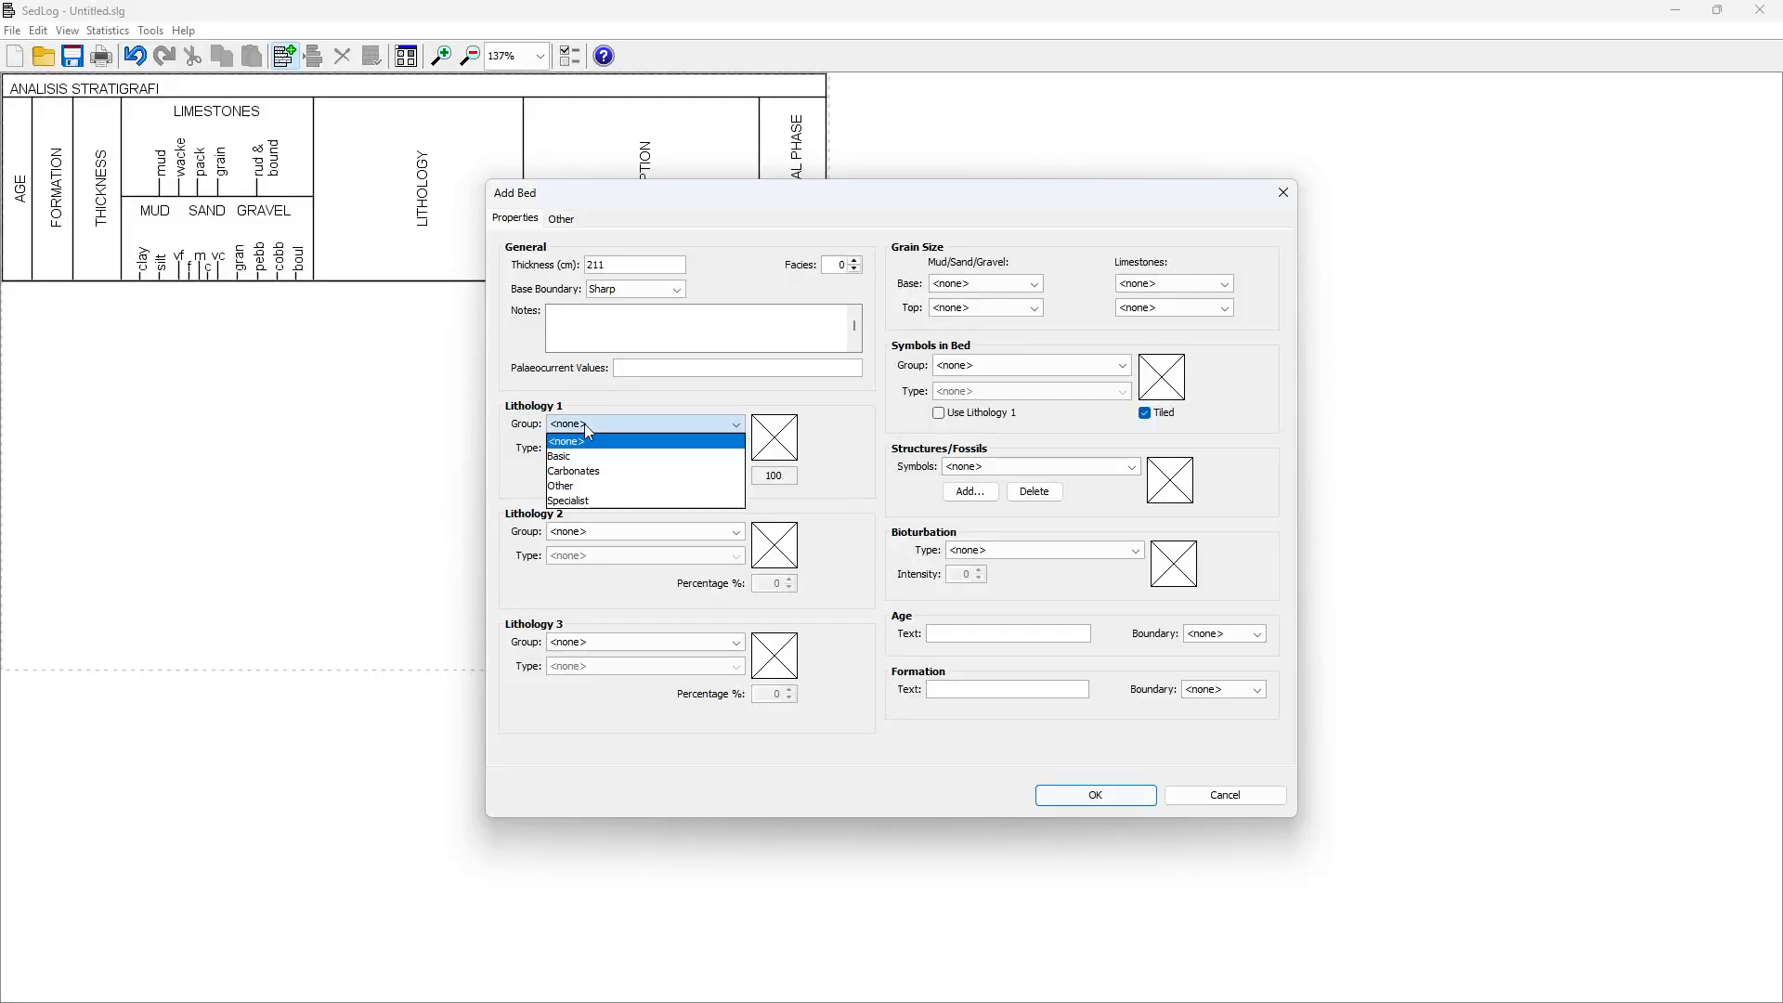
{"action": "left_click", "coordinate": [585, 485]}
{"action": "key", "text": "alt+Tab"}
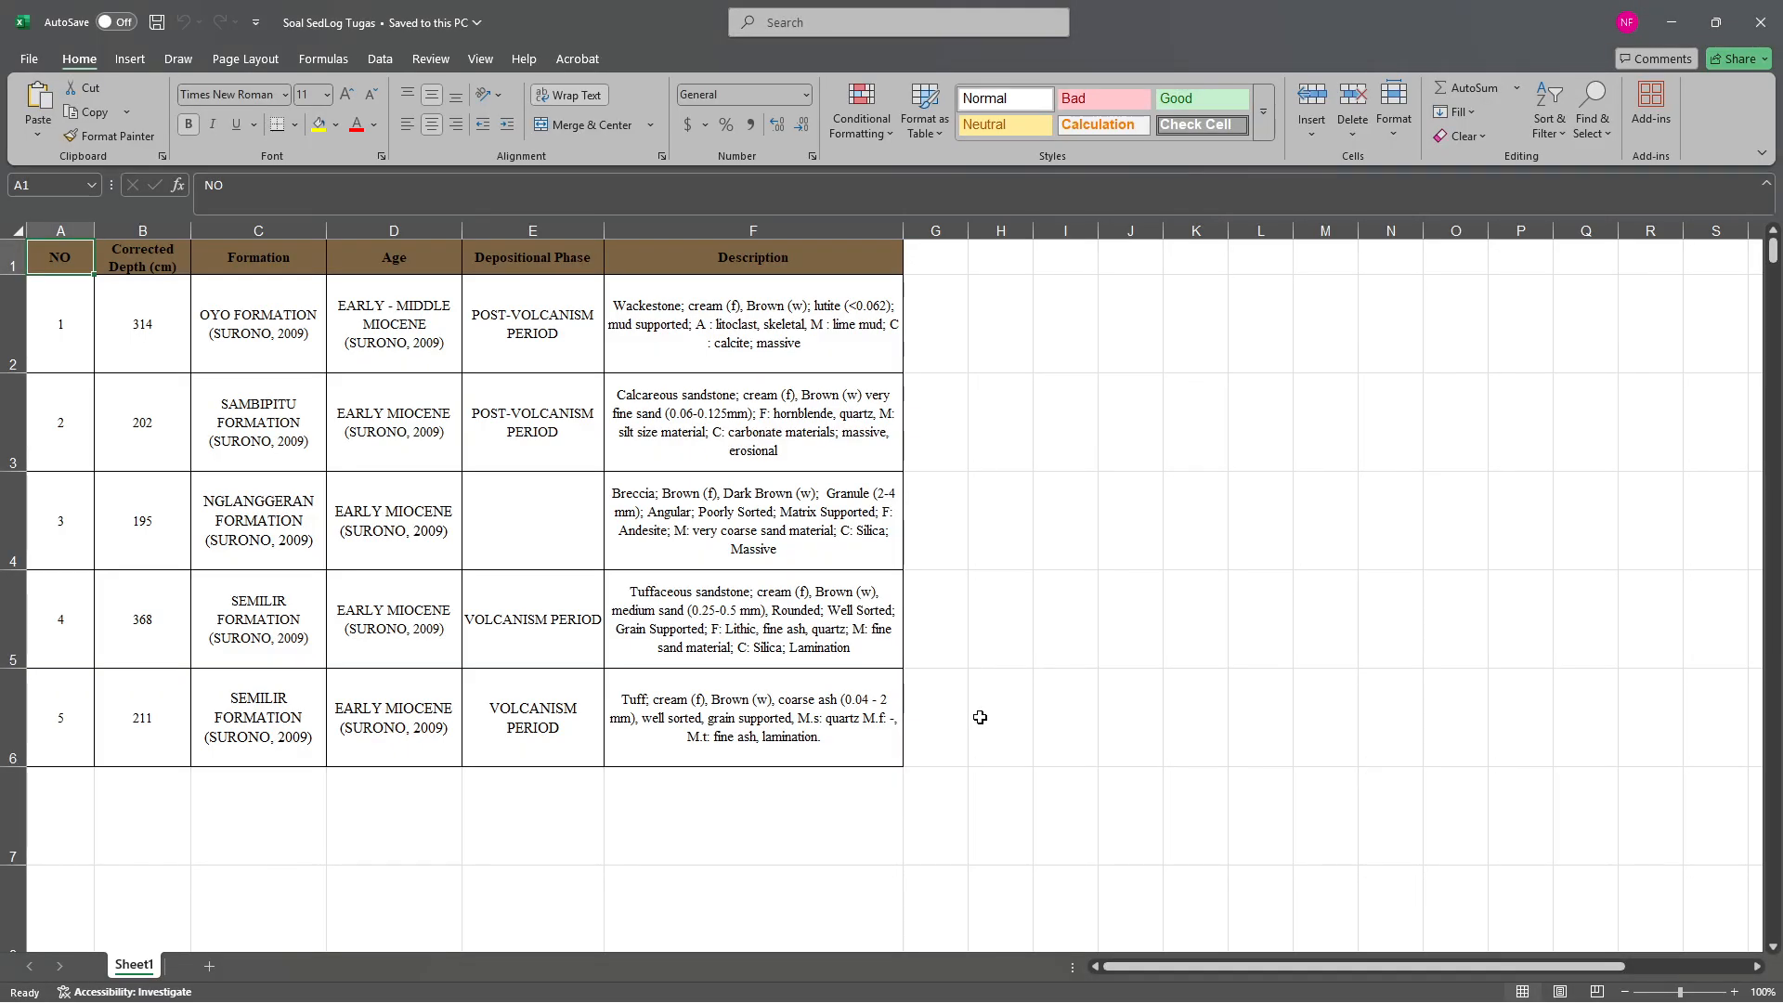
{"action": "key", "text": "alt+Tab"}
{"action": "left_click", "coordinate": [589, 448]}
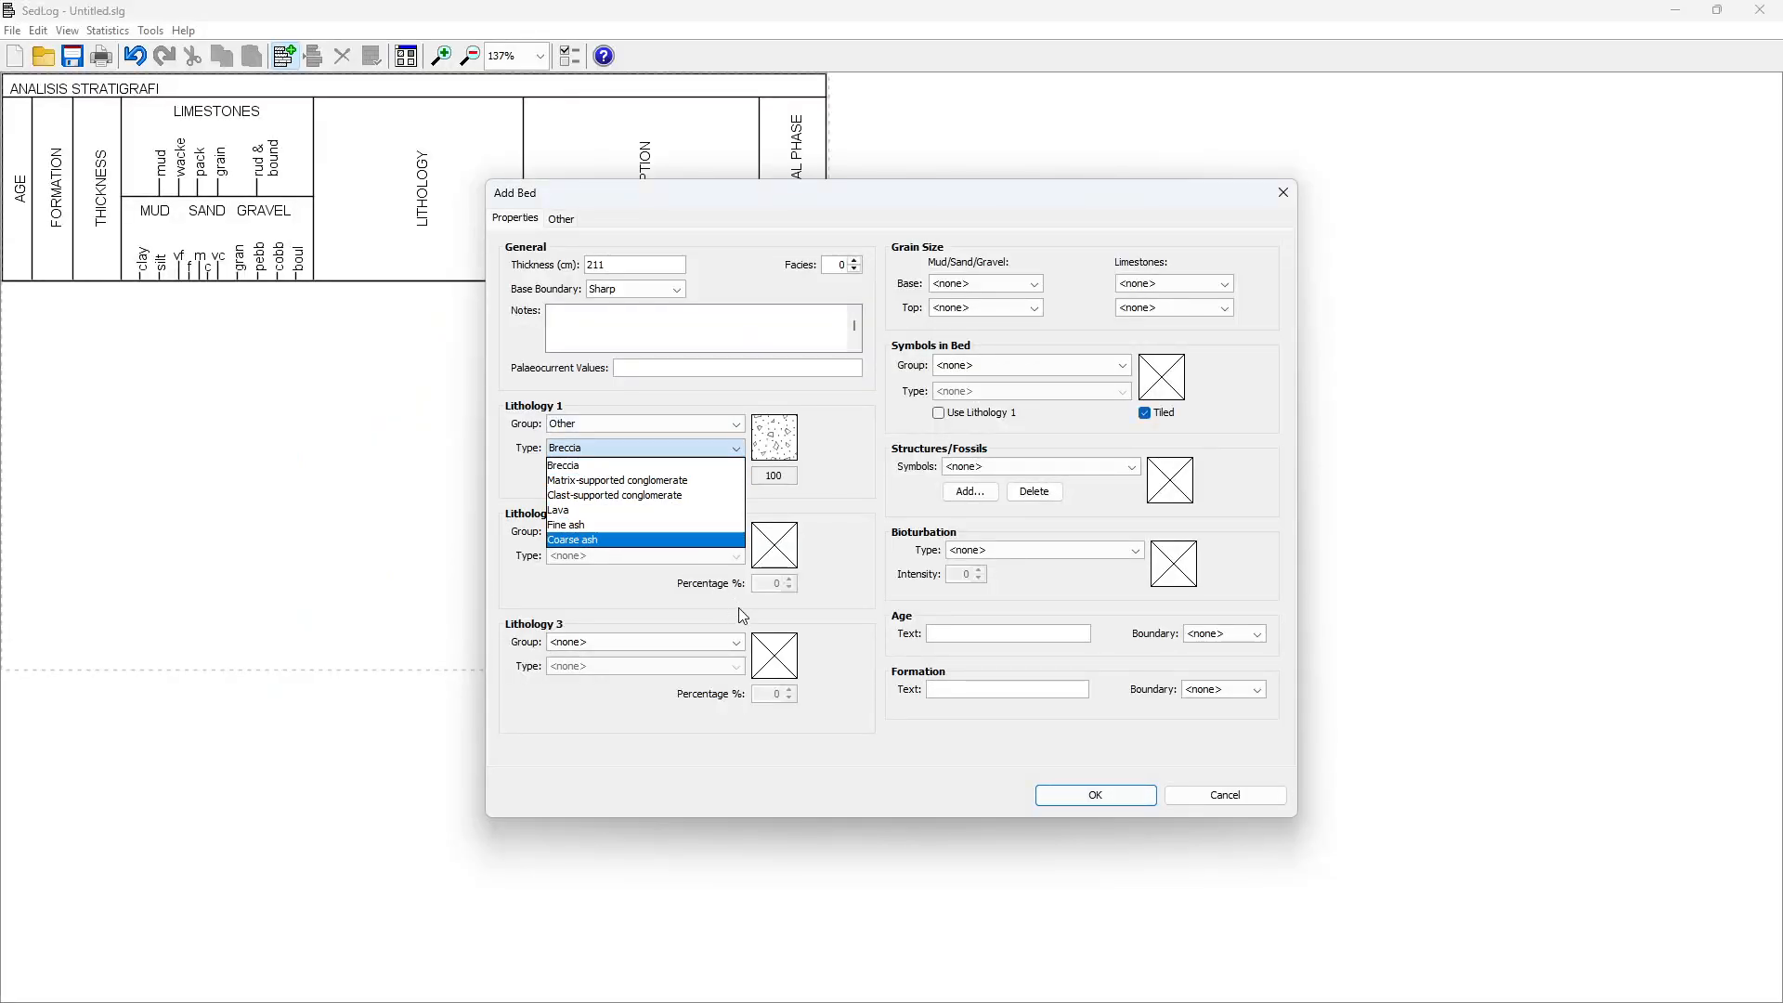
{"action": "key", "text": "alt+Tab"}
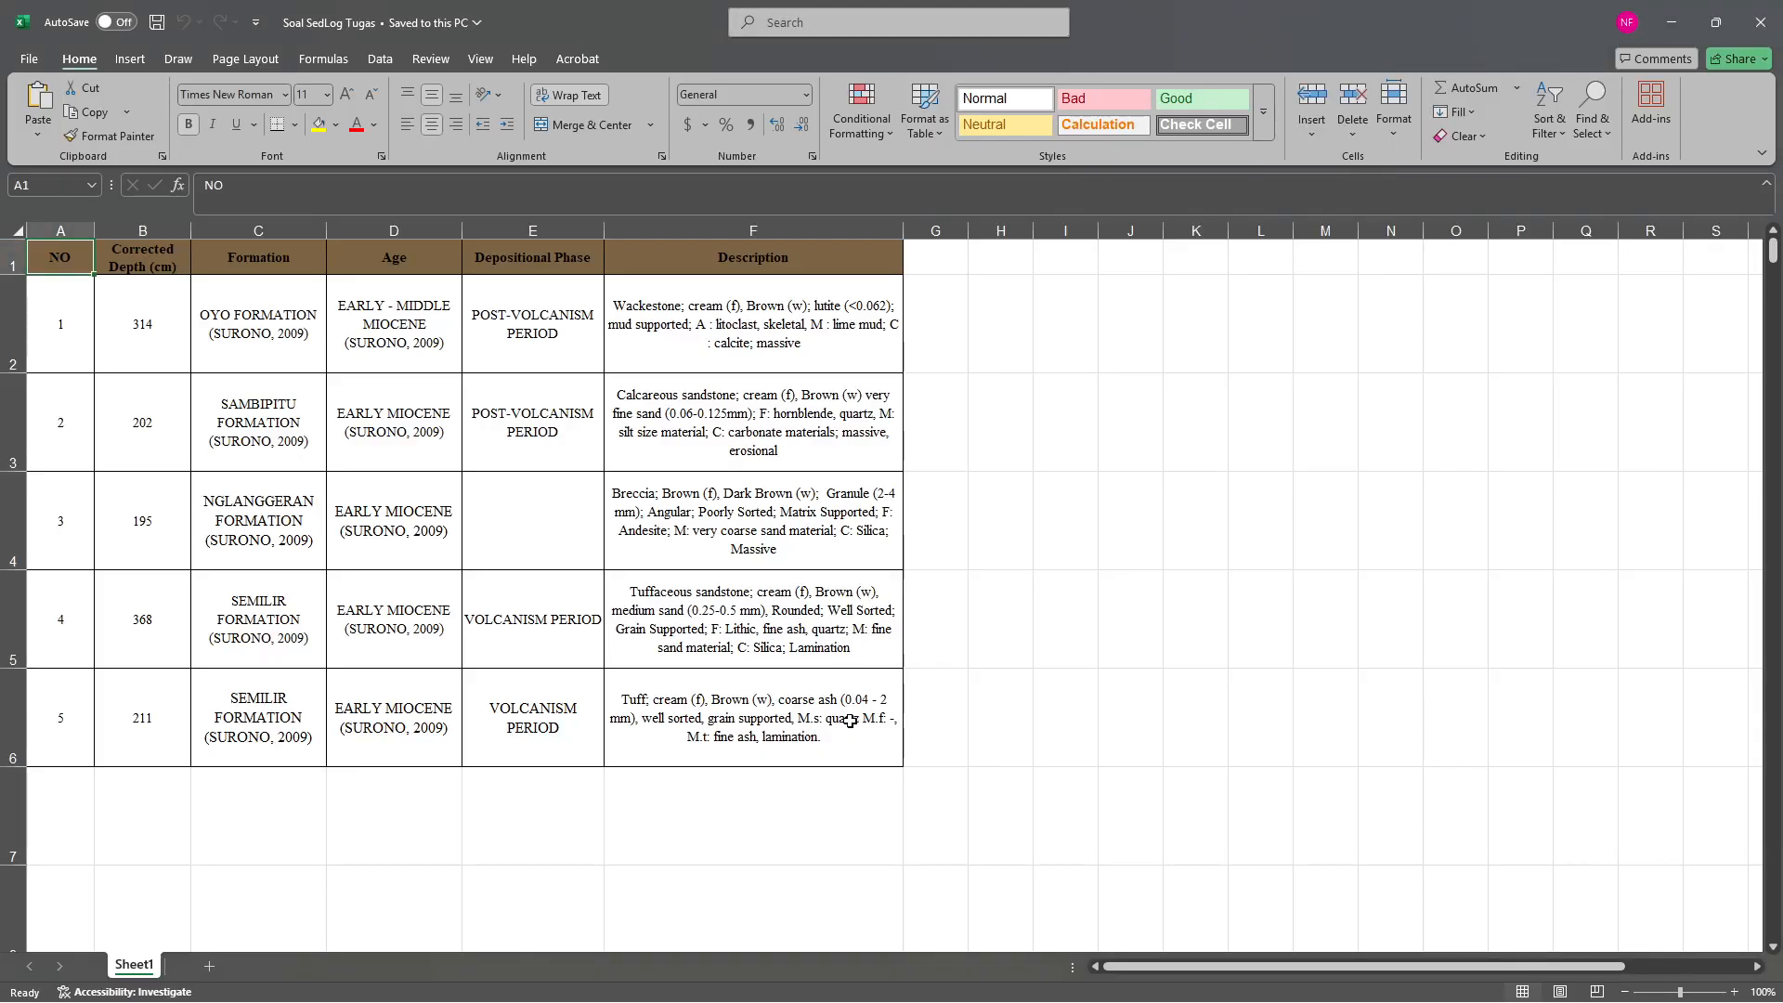
{"action": "key", "text": "alt+Tab"}
{"action": "left_click", "coordinate": [638, 450]}
{"action": "left_click", "coordinate": [602, 546]}
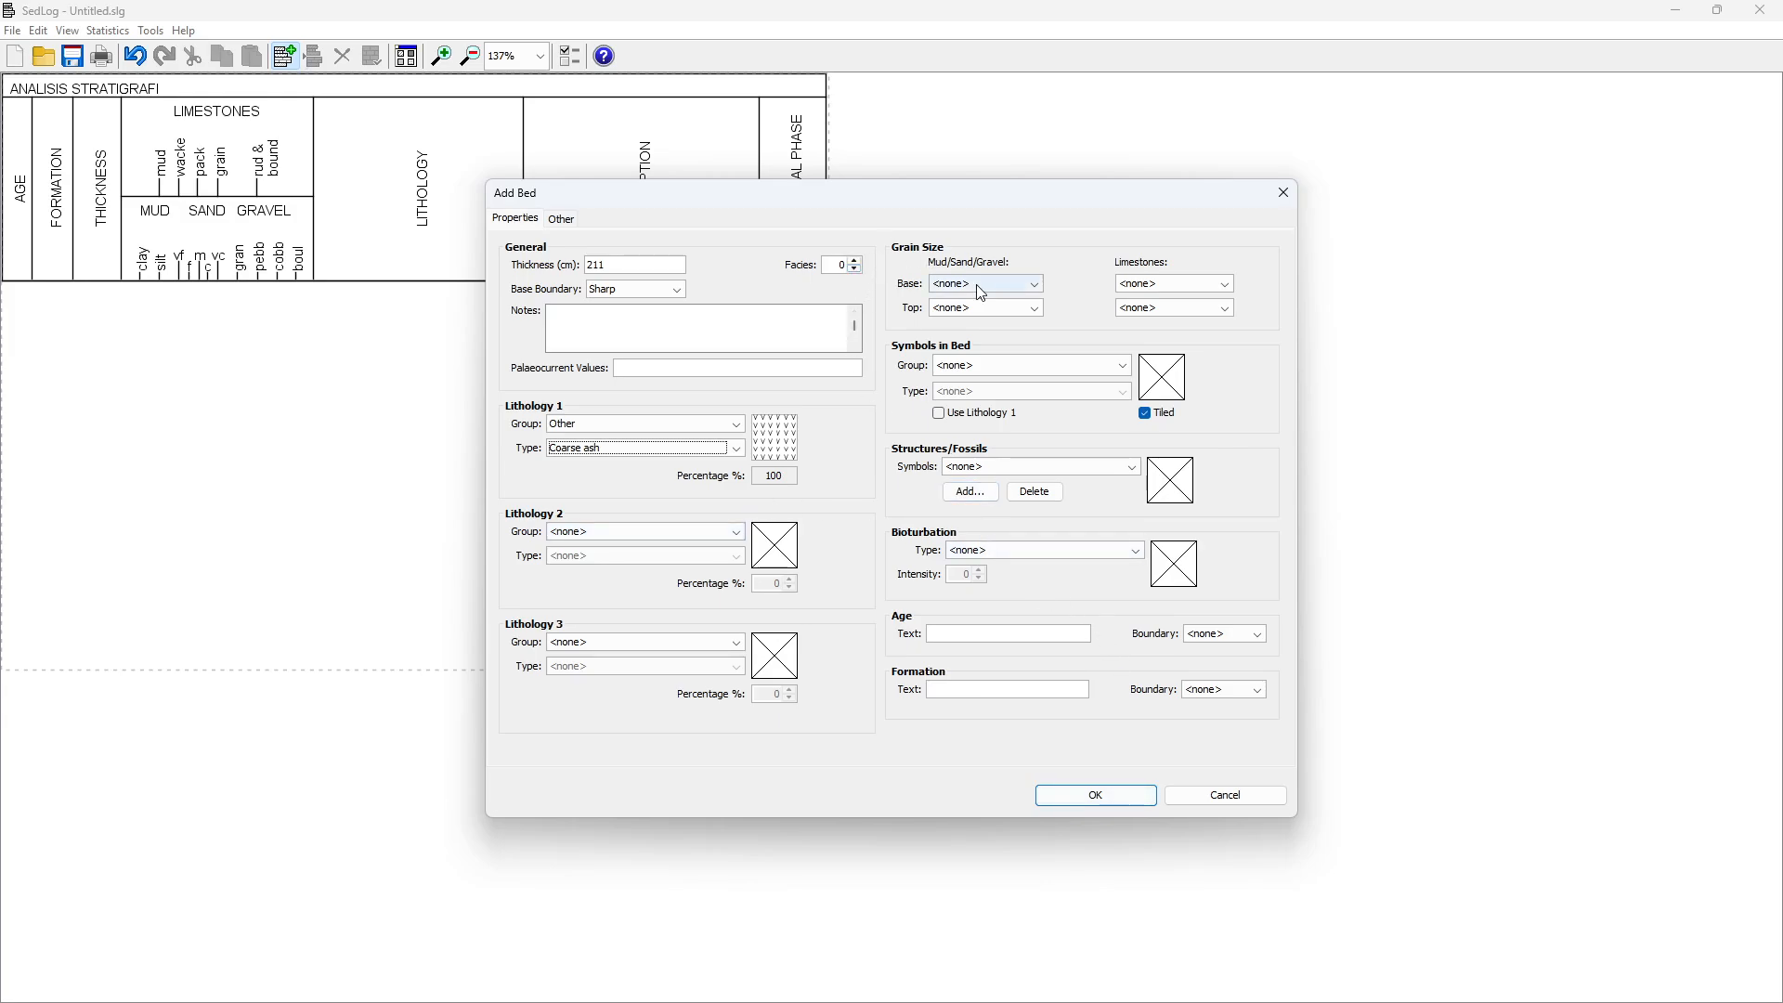
Set the bed's mud/sand/gravel grain size to granule at both base and top, checking the description in the Excel table
{"action": "key", "text": "alt+Tab"}
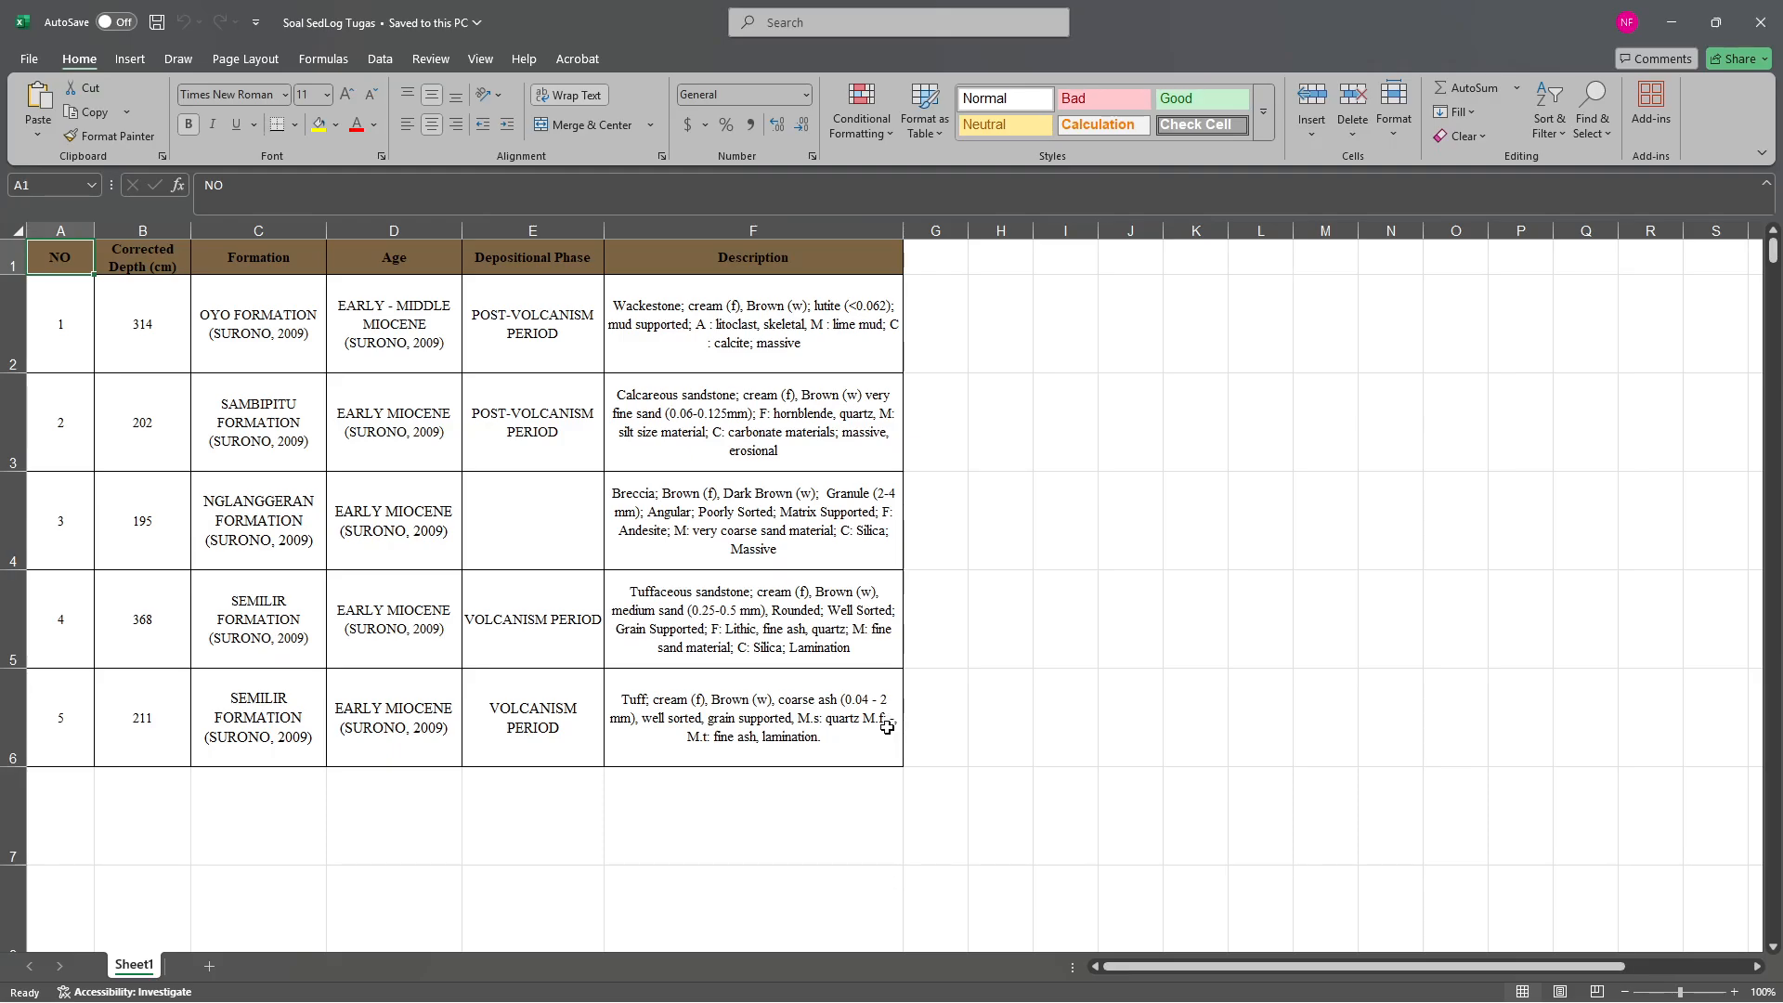
{"action": "key", "text": "alt+Tab"}
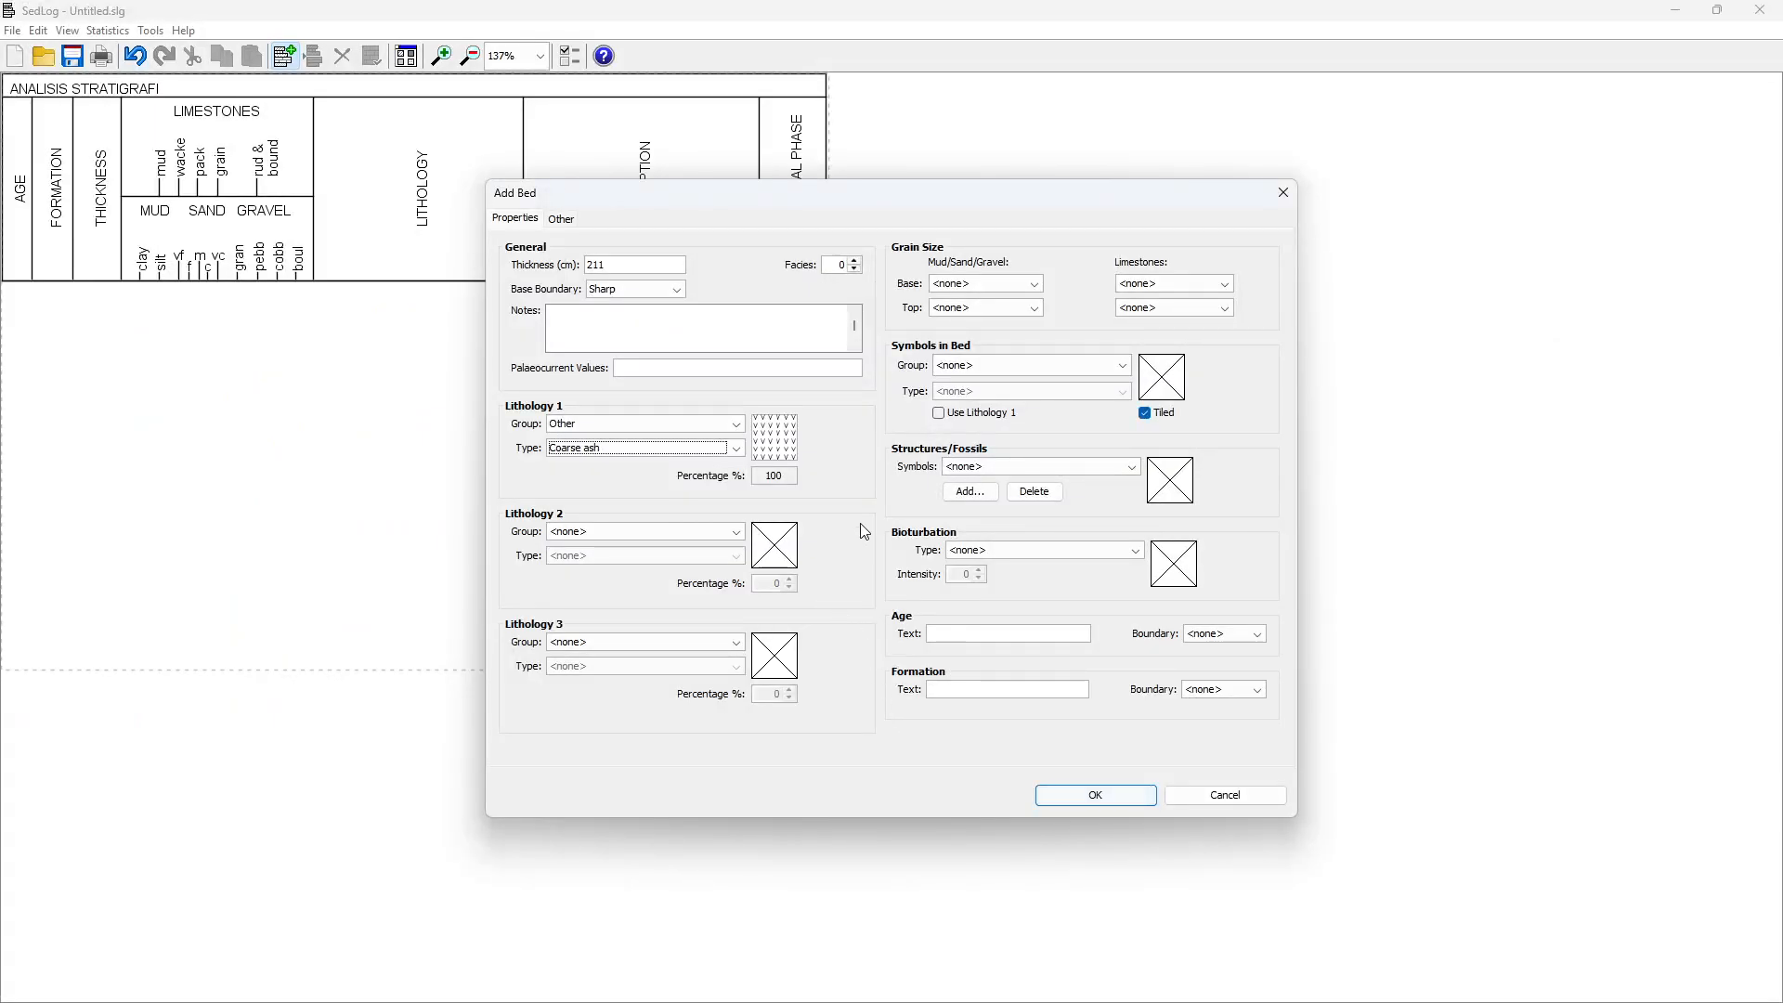
{"action": "left_click", "coordinate": [986, 284]}
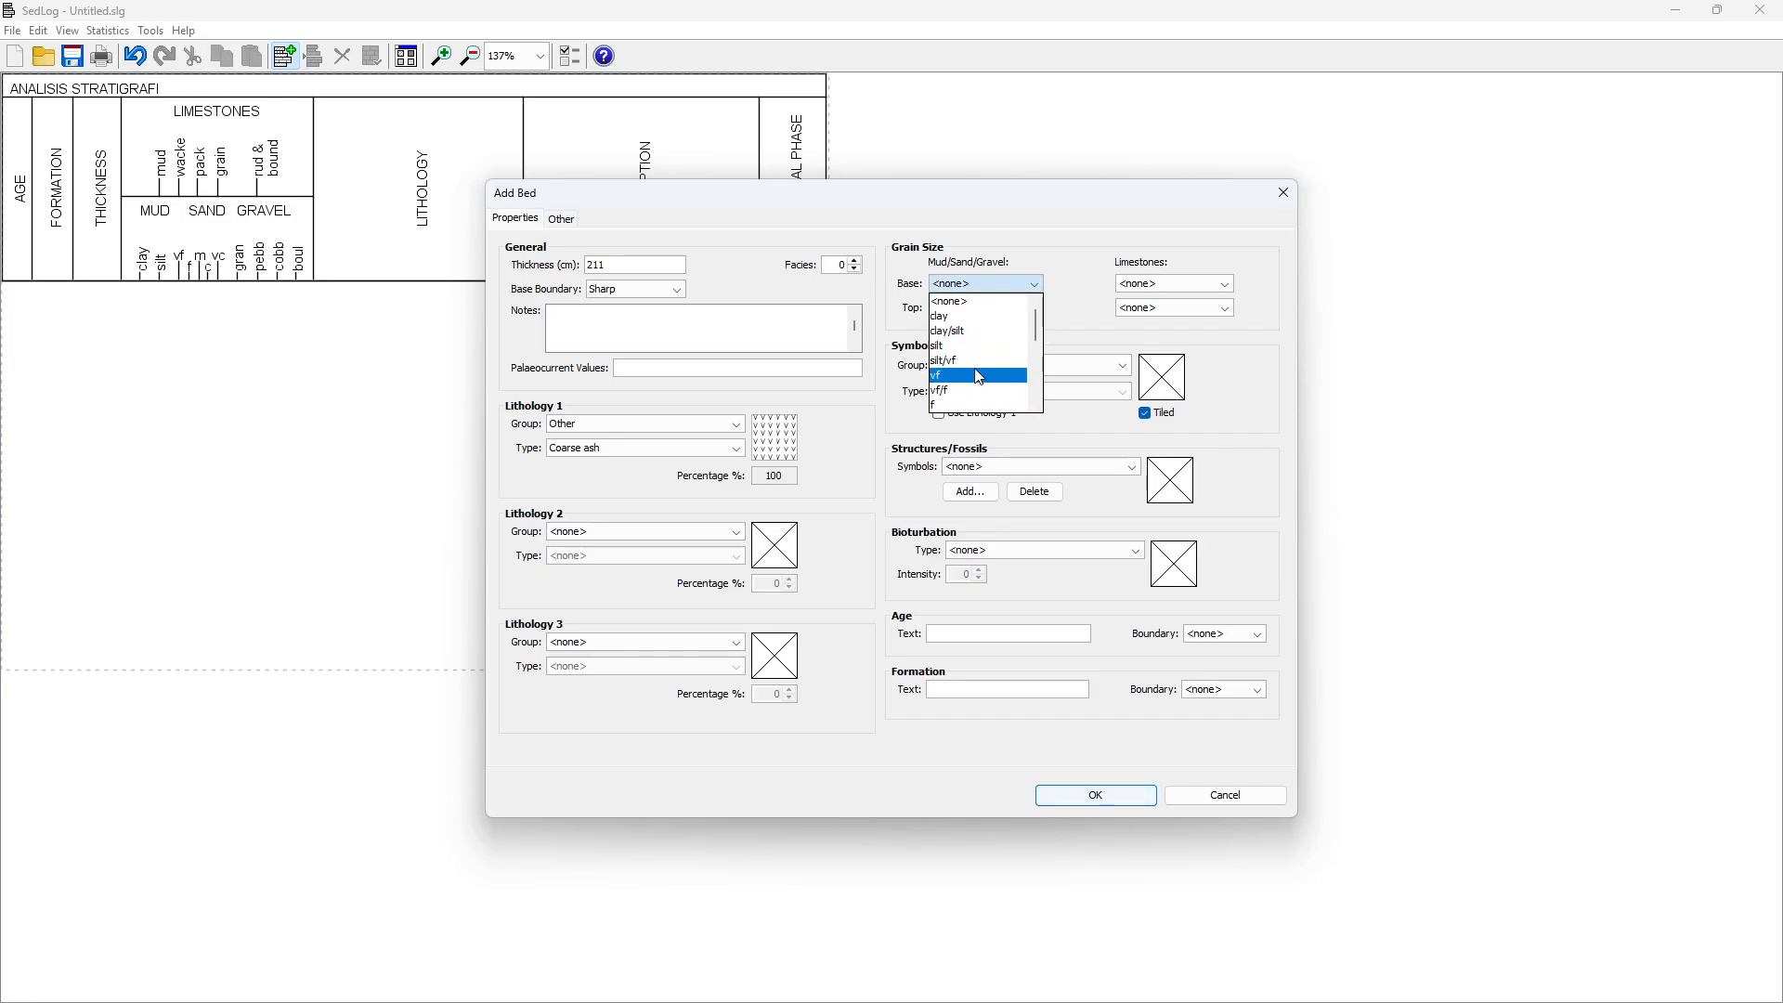
{"action": "scroll", "coordinate": [980, 356], "scroll_direction": "down", "scroll_amount": 1}
{"action": "scroll", "coordinate": [979, 355], "scroll_direction": "down", "scroll_amount": 2}
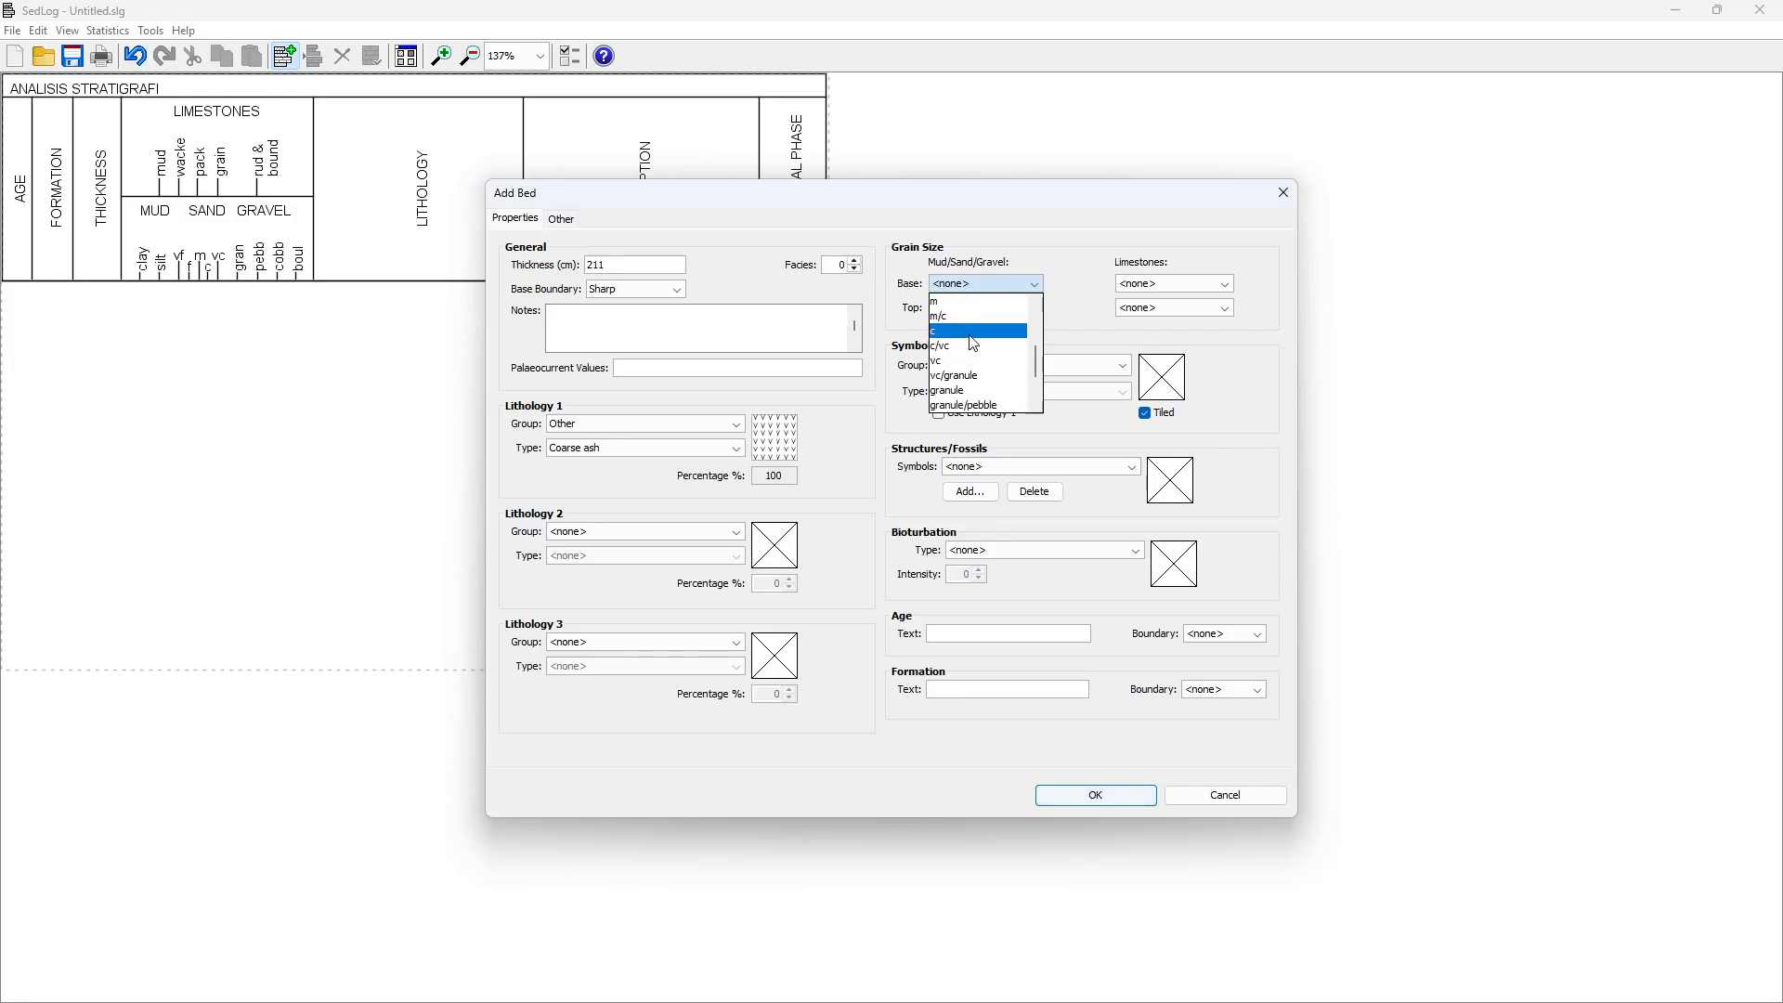
{"action": "left_click", "coordinate": [975, 391]}
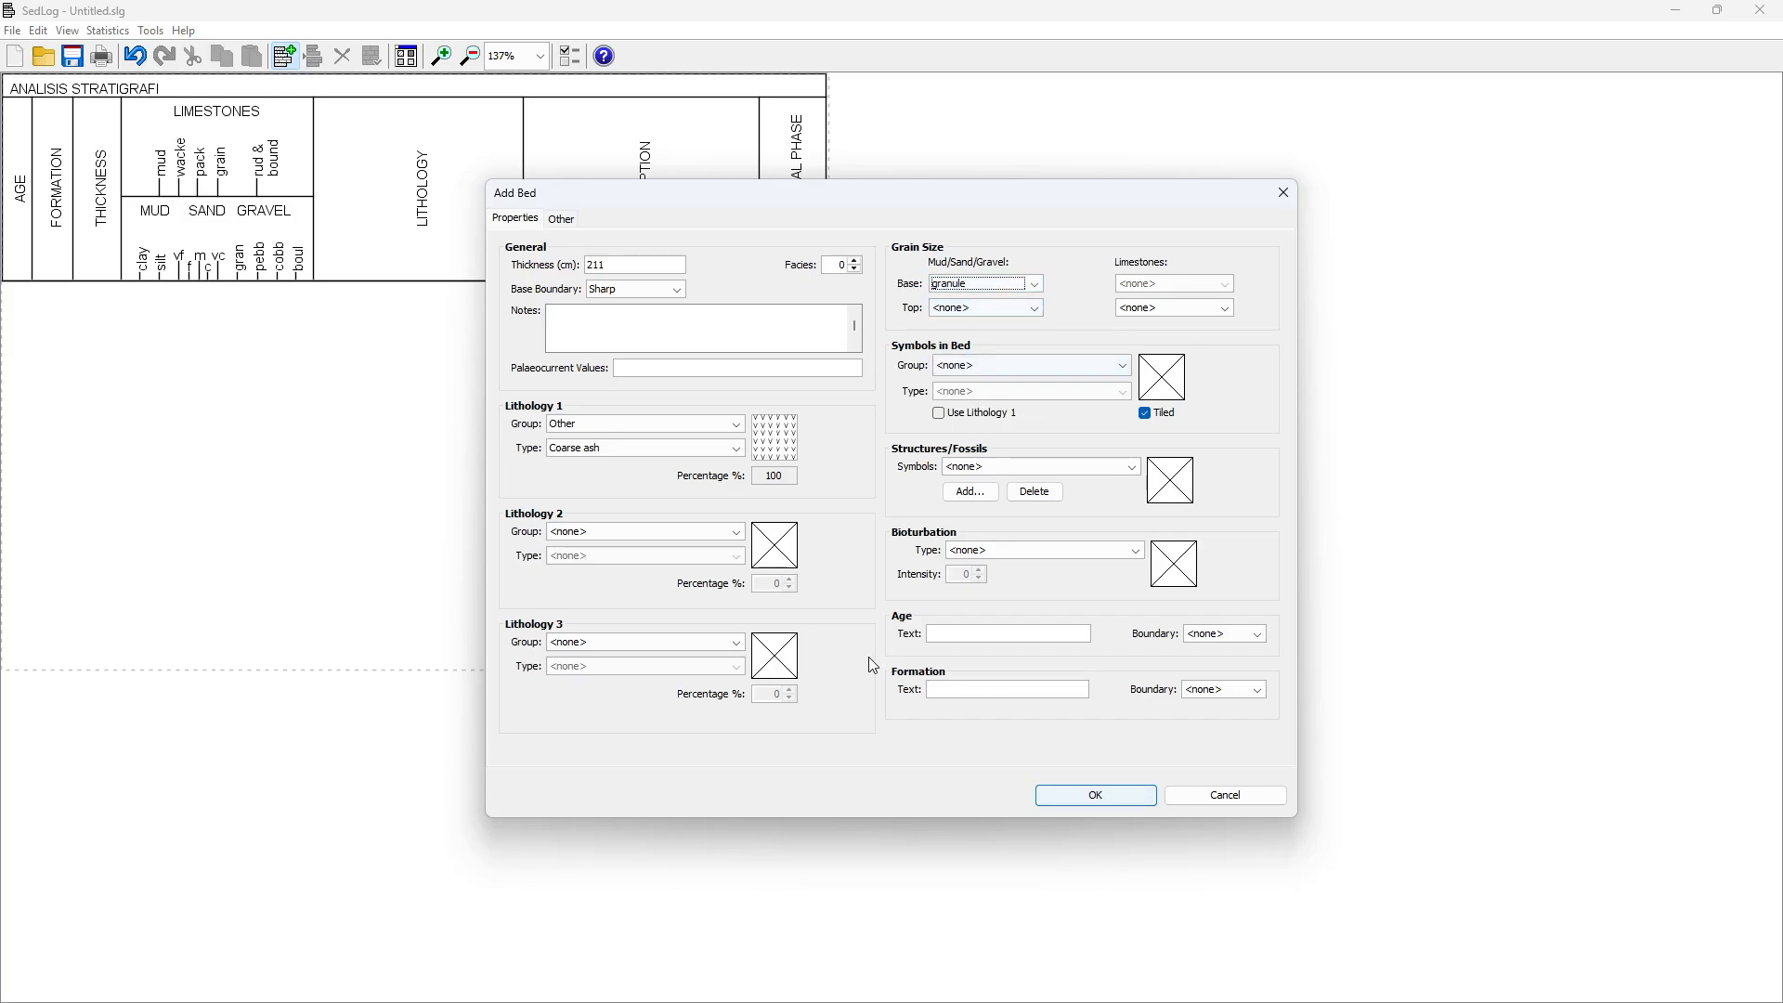
{"action": "left_click", "coordinate": [986, 308]}
{"action": "scroll", "coordinate": [981, 391], "scroll_direction": "down", "scroll_amount": 2}
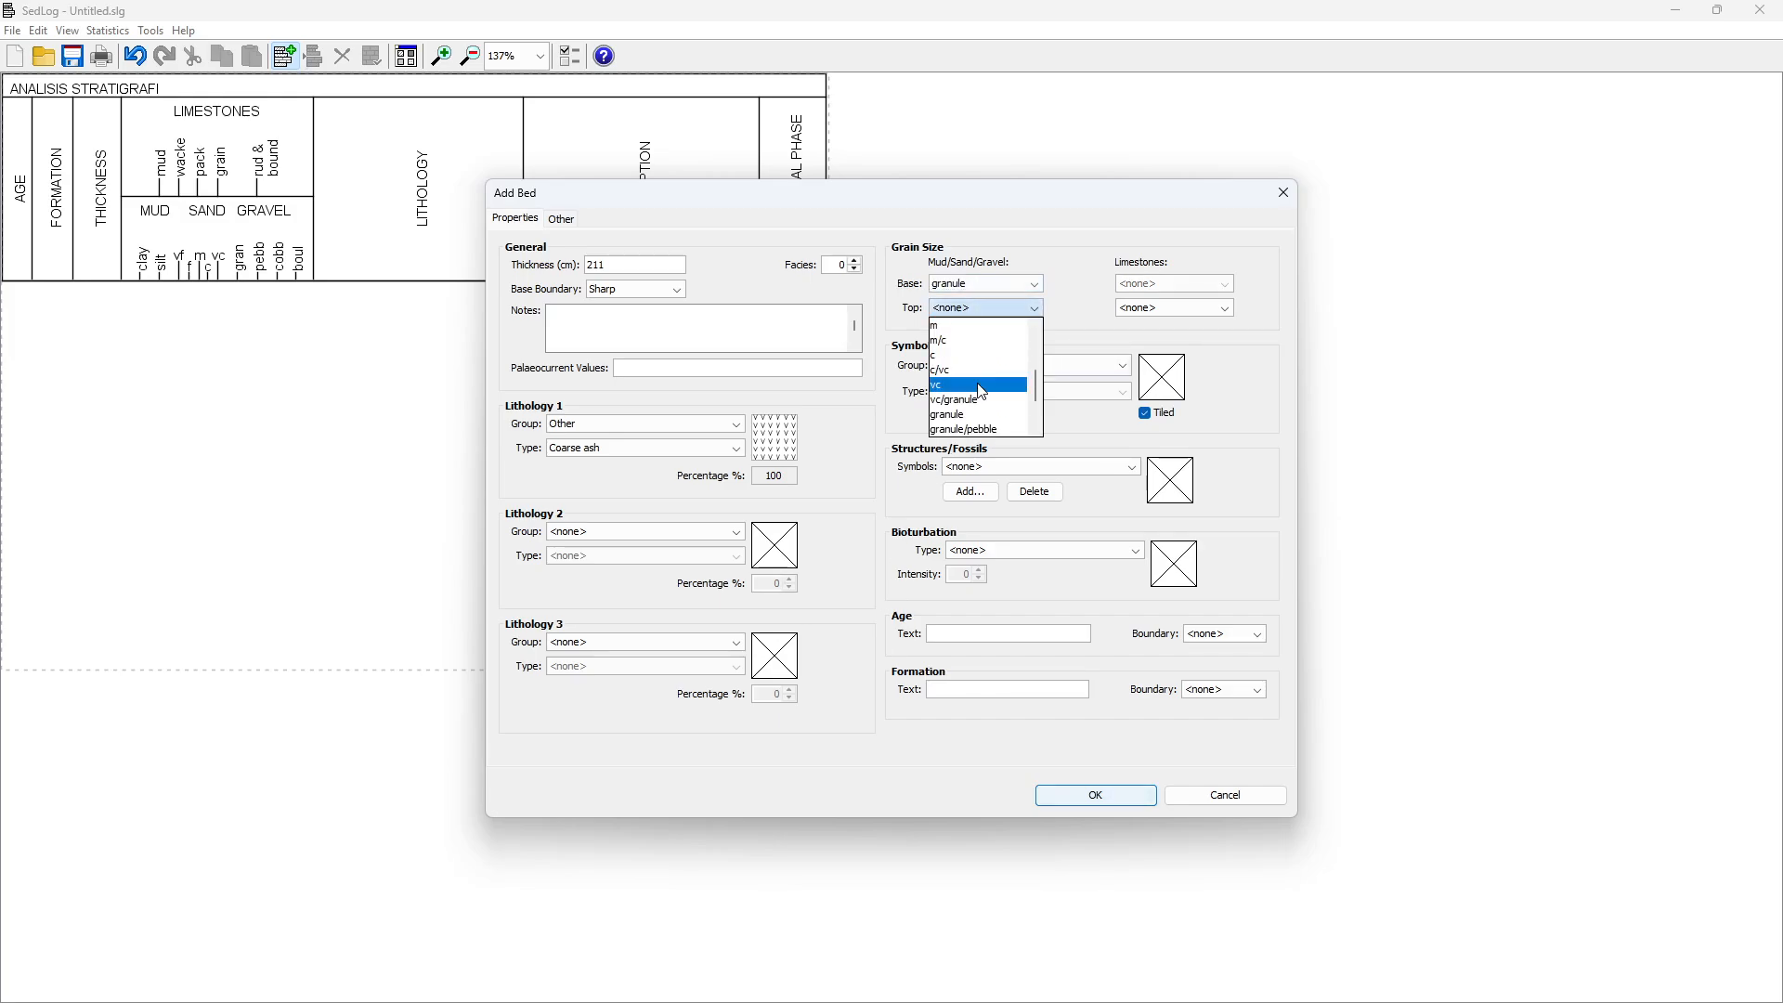
{"action": "left_click", "coordinate": [969, 371]}
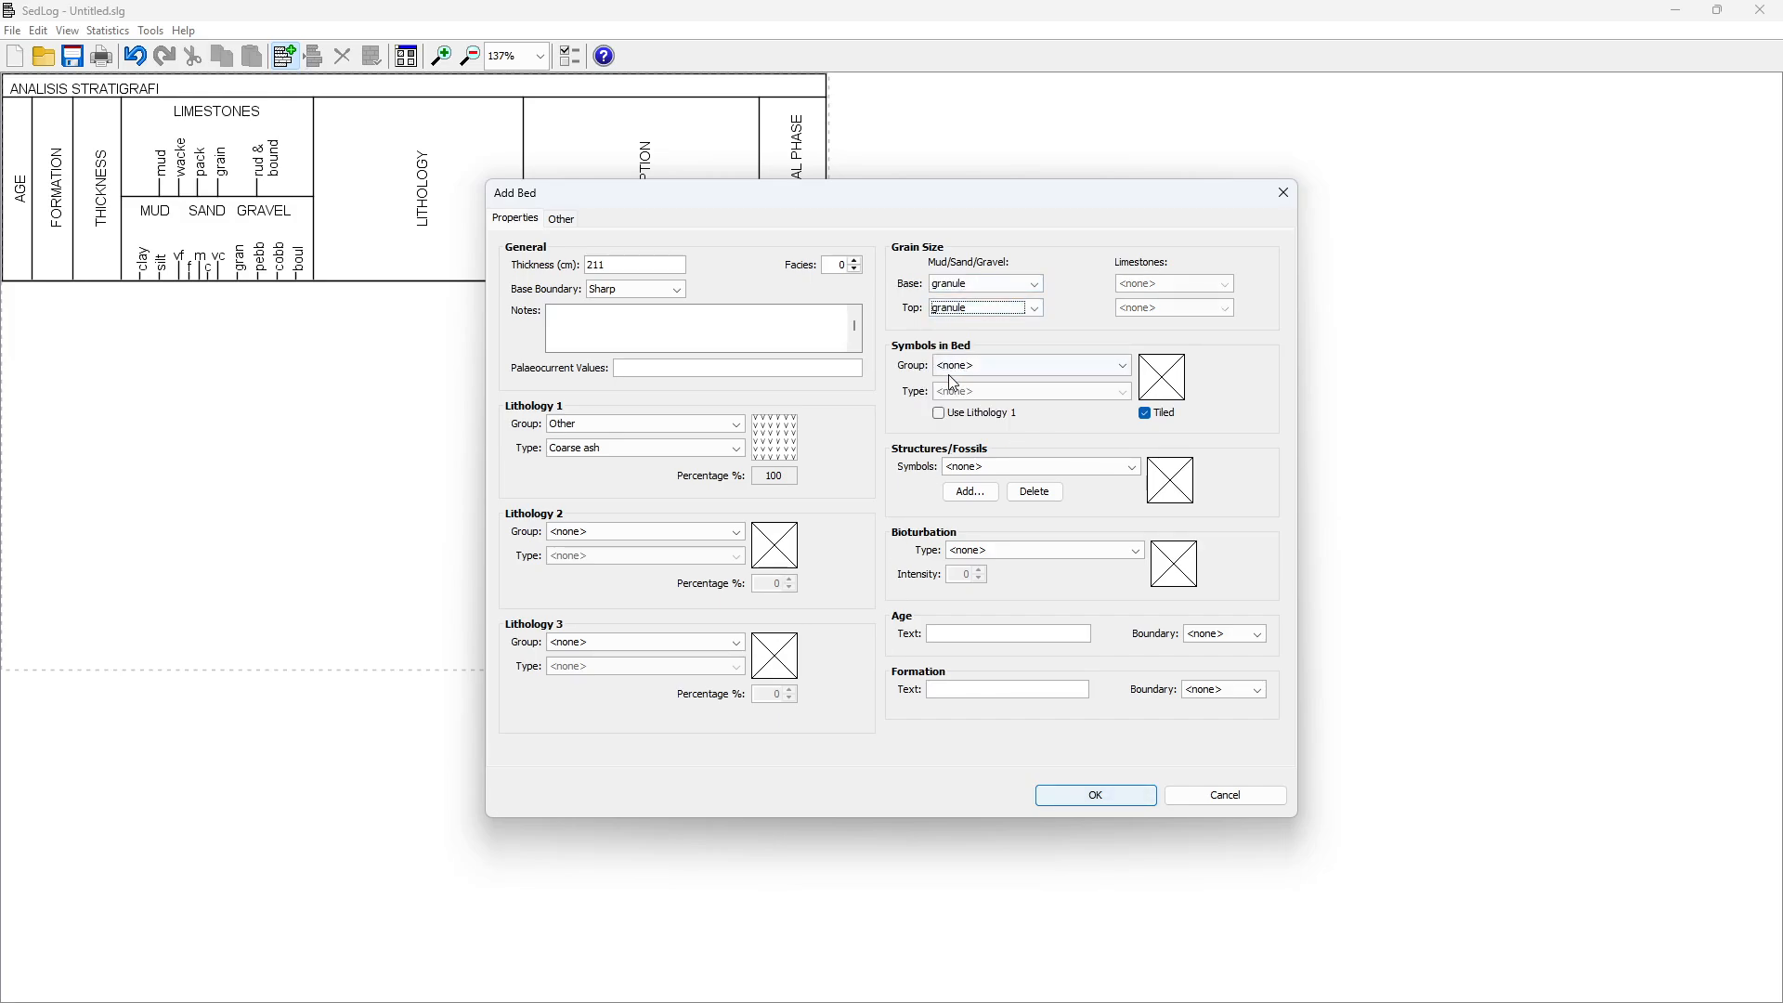
Set the bed's symbol to Sedimentary structures, Horizontal planar lamination, as described in the Excel table, and turn off tiling
{"action": "left_click", "coordinate": [983, 367]}
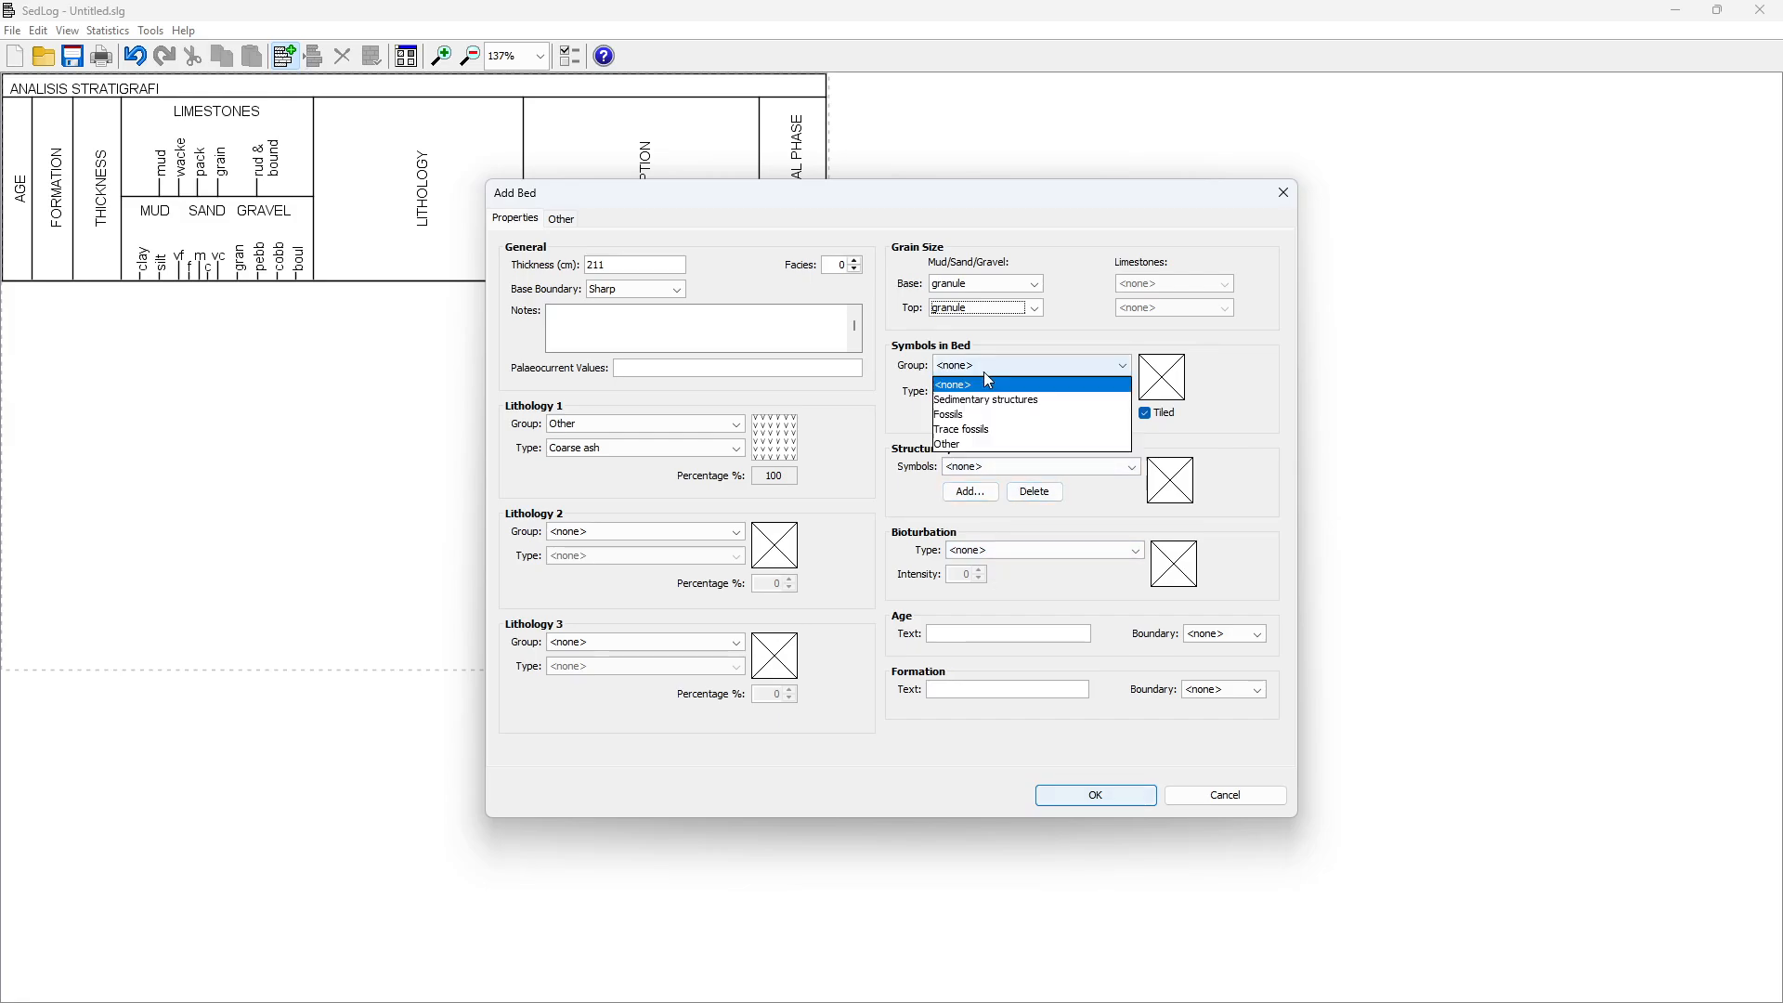
{"action": "left_click", "coordinate": [988, 403]}
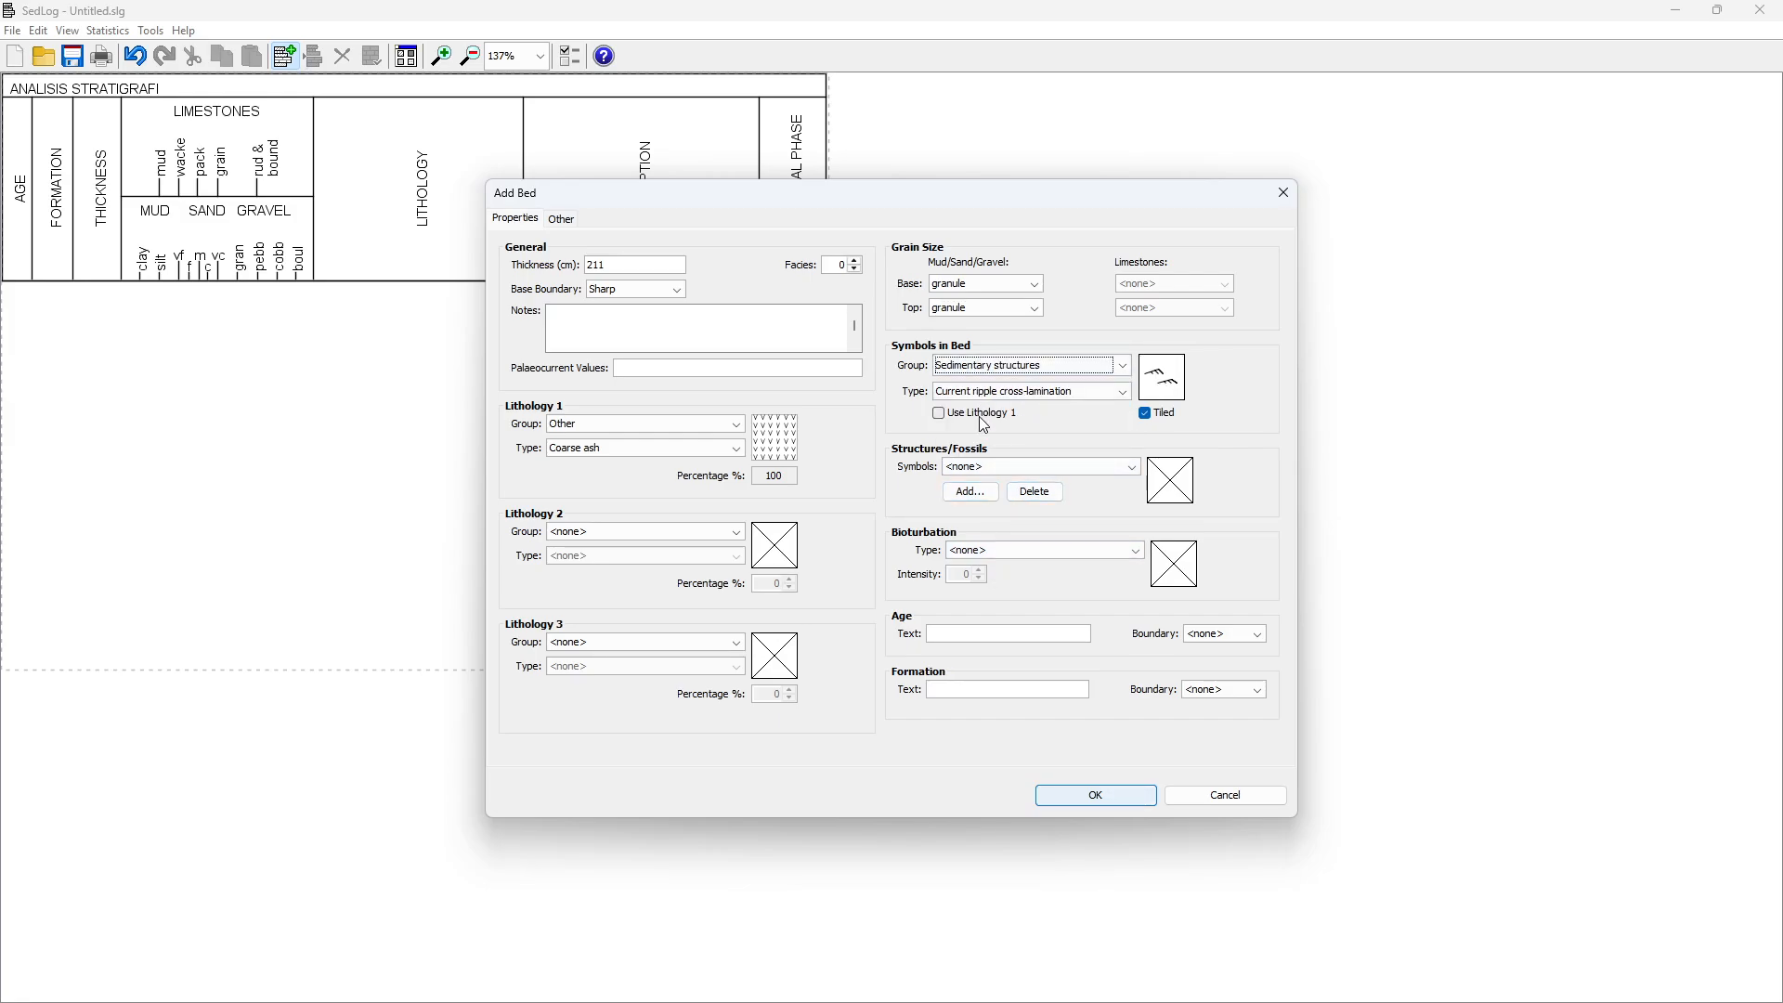
{"action": "key", "text": "alt+Tab"}
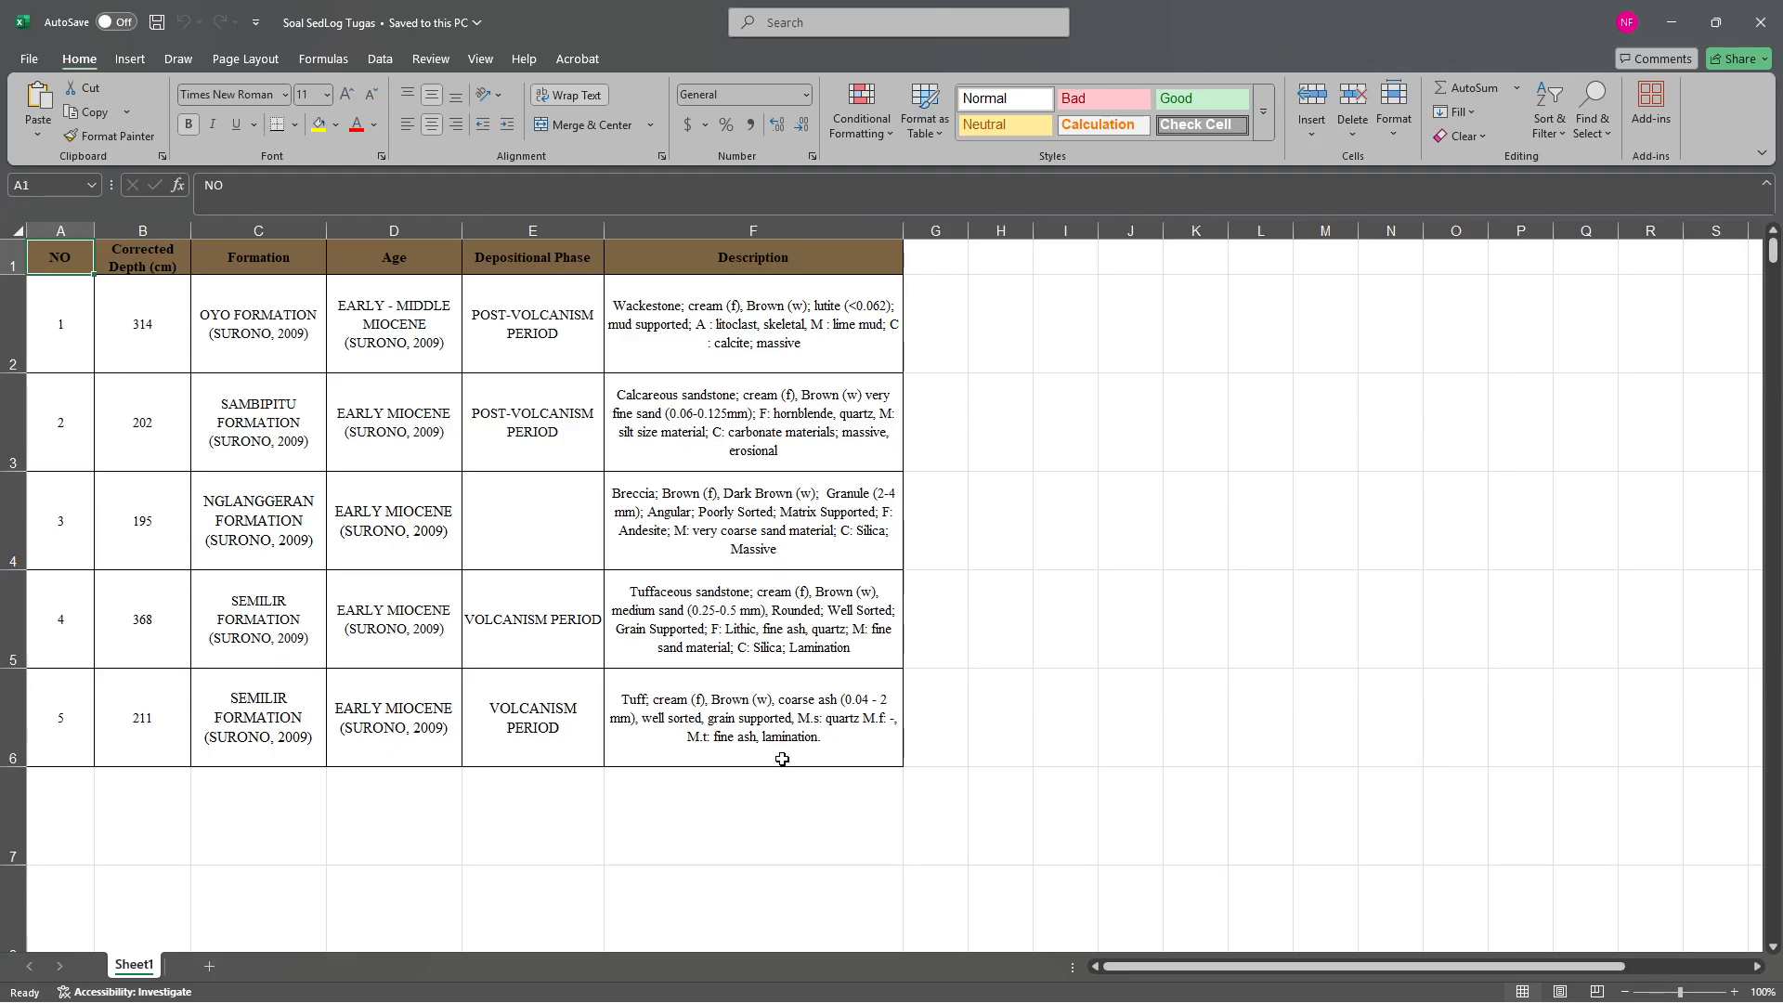
{"action": "key", "text": "alt+Tab"}
{"action": "left_click", "coordinate": [983, 391]}
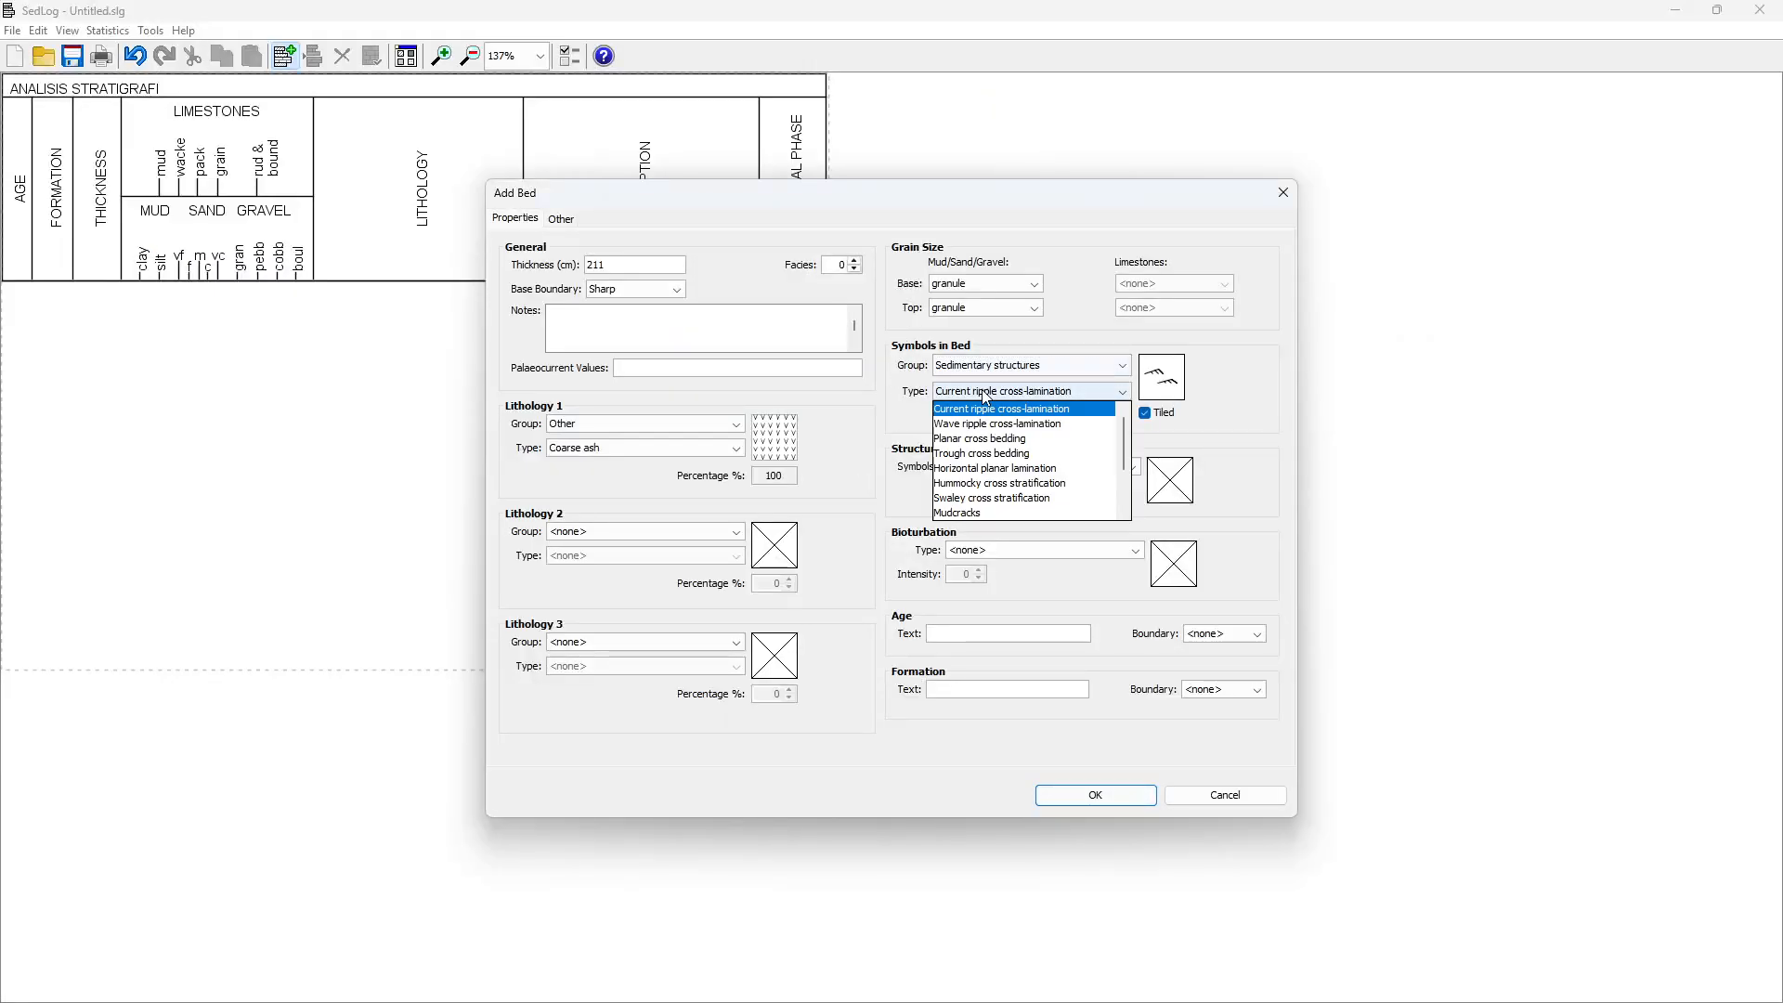
{"action": "left_click", "coordinate": [1033, 469]}
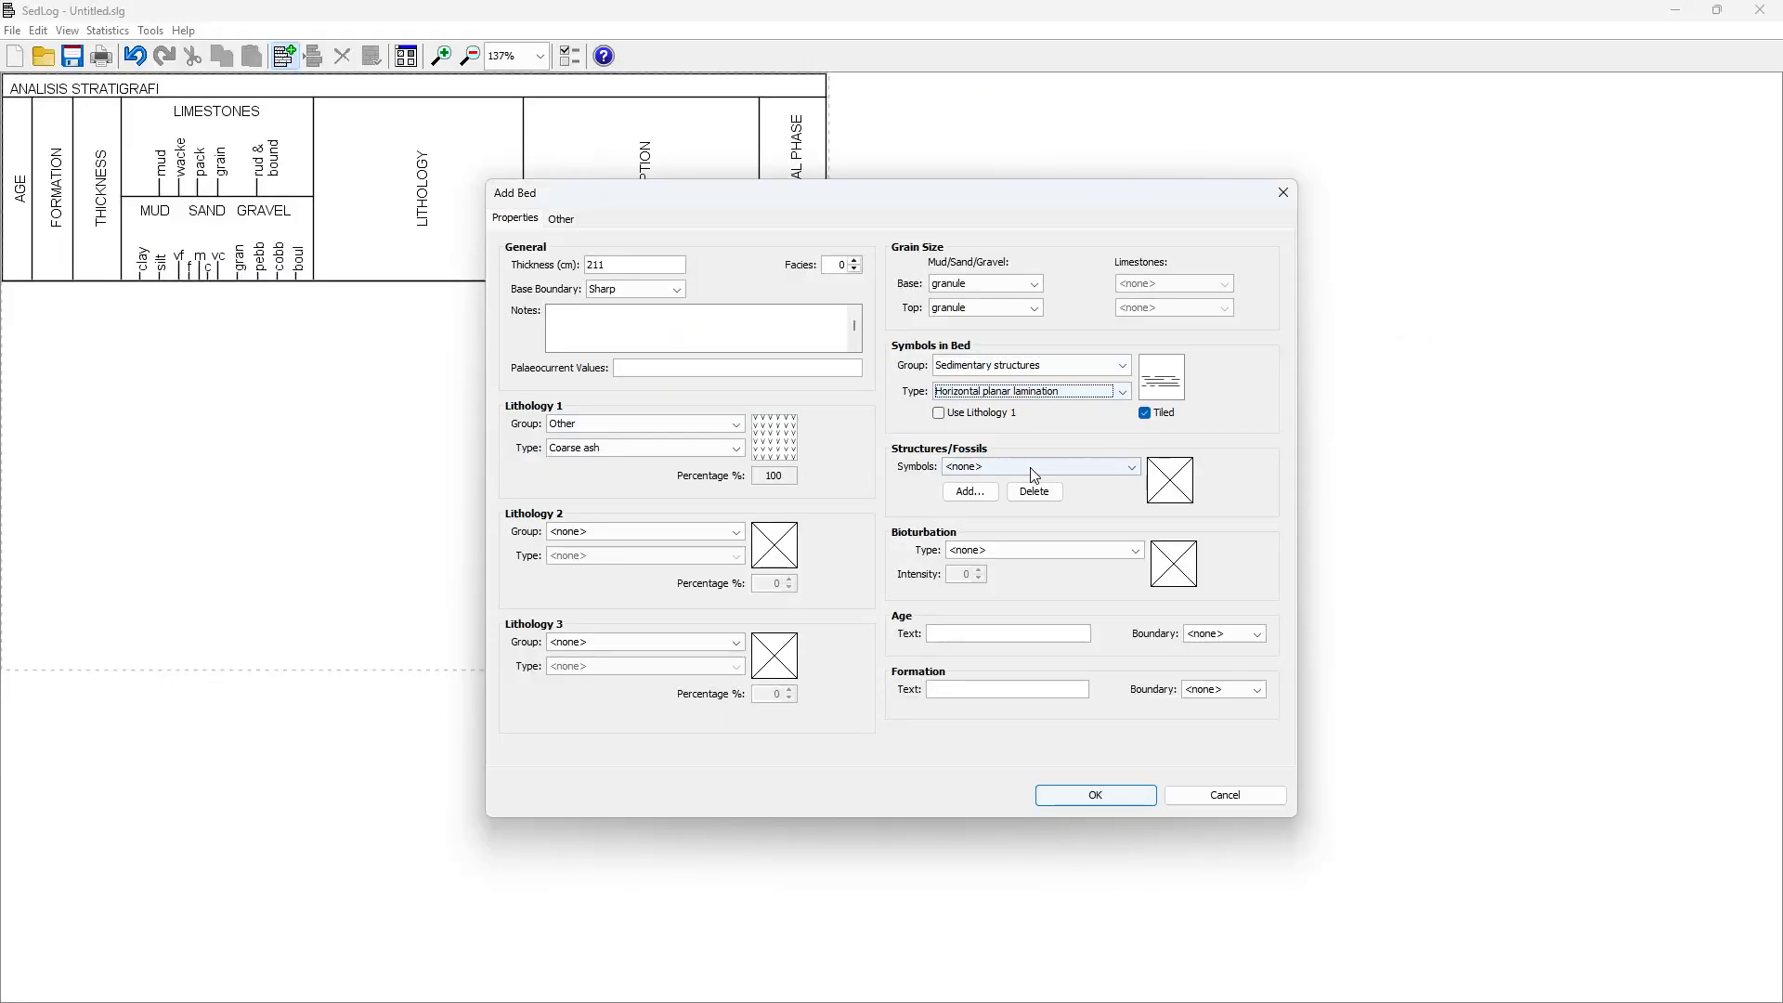
{"action": "left_click", "coordinate": [1146, 414]}
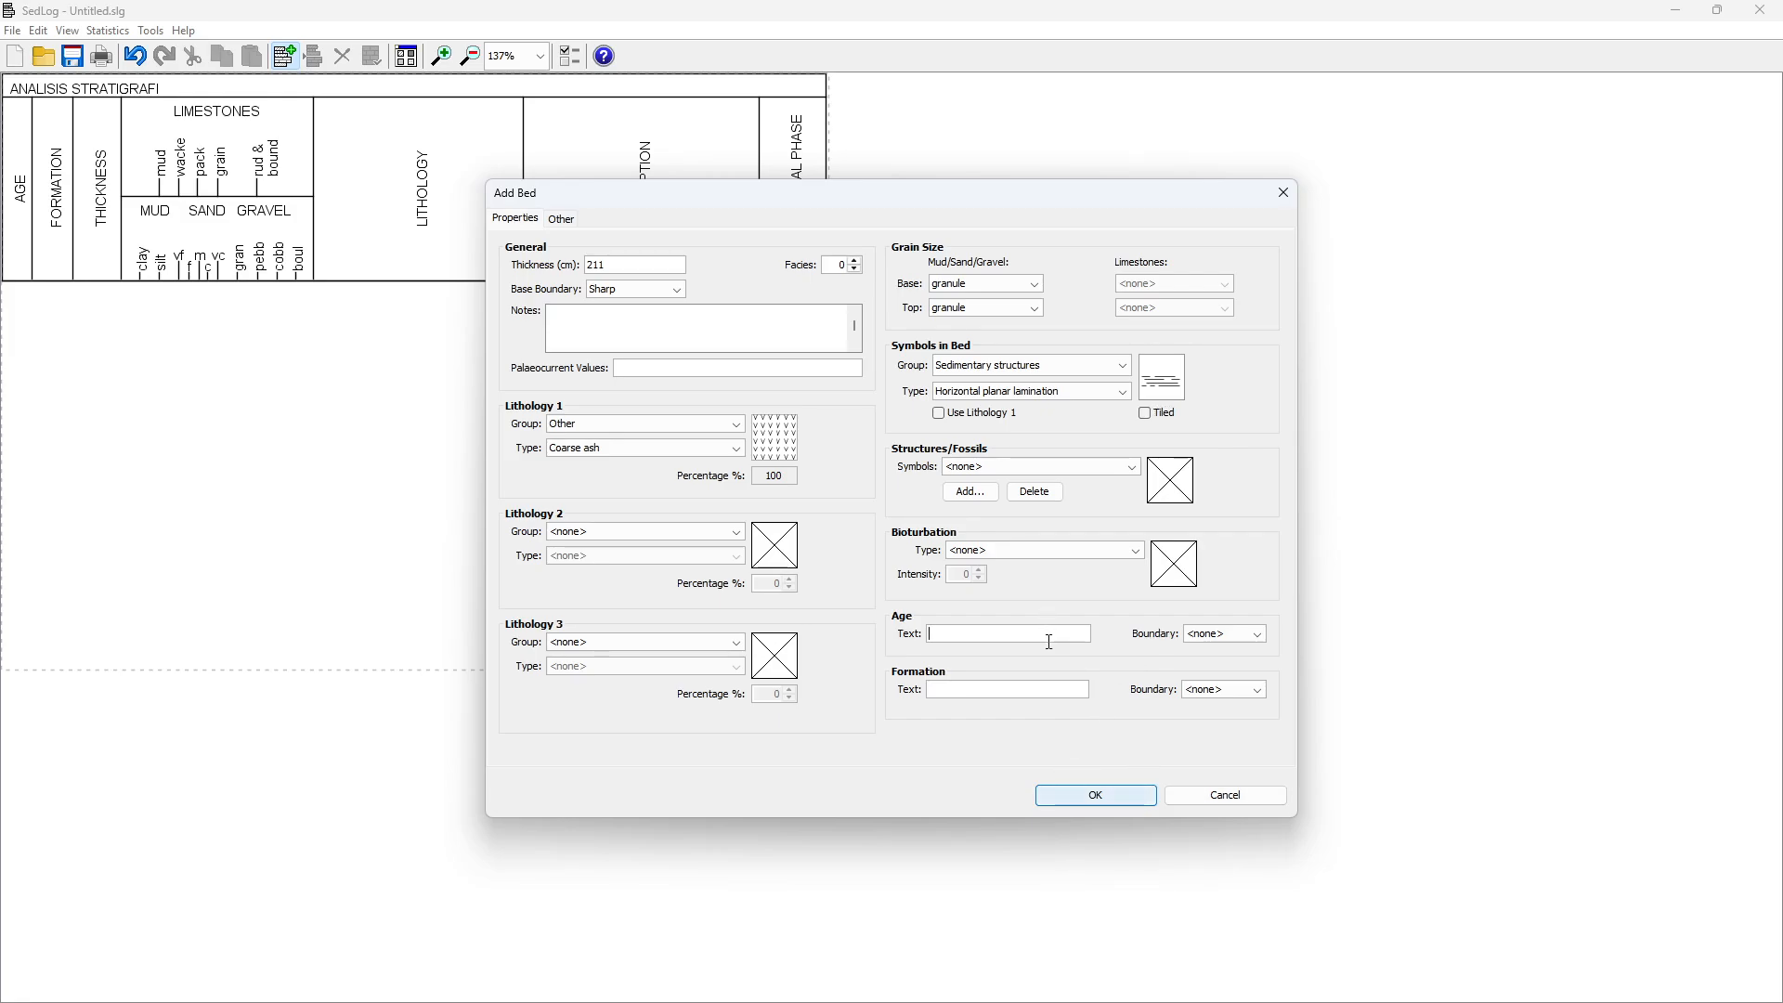
Copy the Early Miocene age entry with its citation for bed 5 from the Excel table into the new bed's Age text
{"action": "key", "text": "alt+Tab"}
{"action": "left_click", "coordinate": [387, 738]}
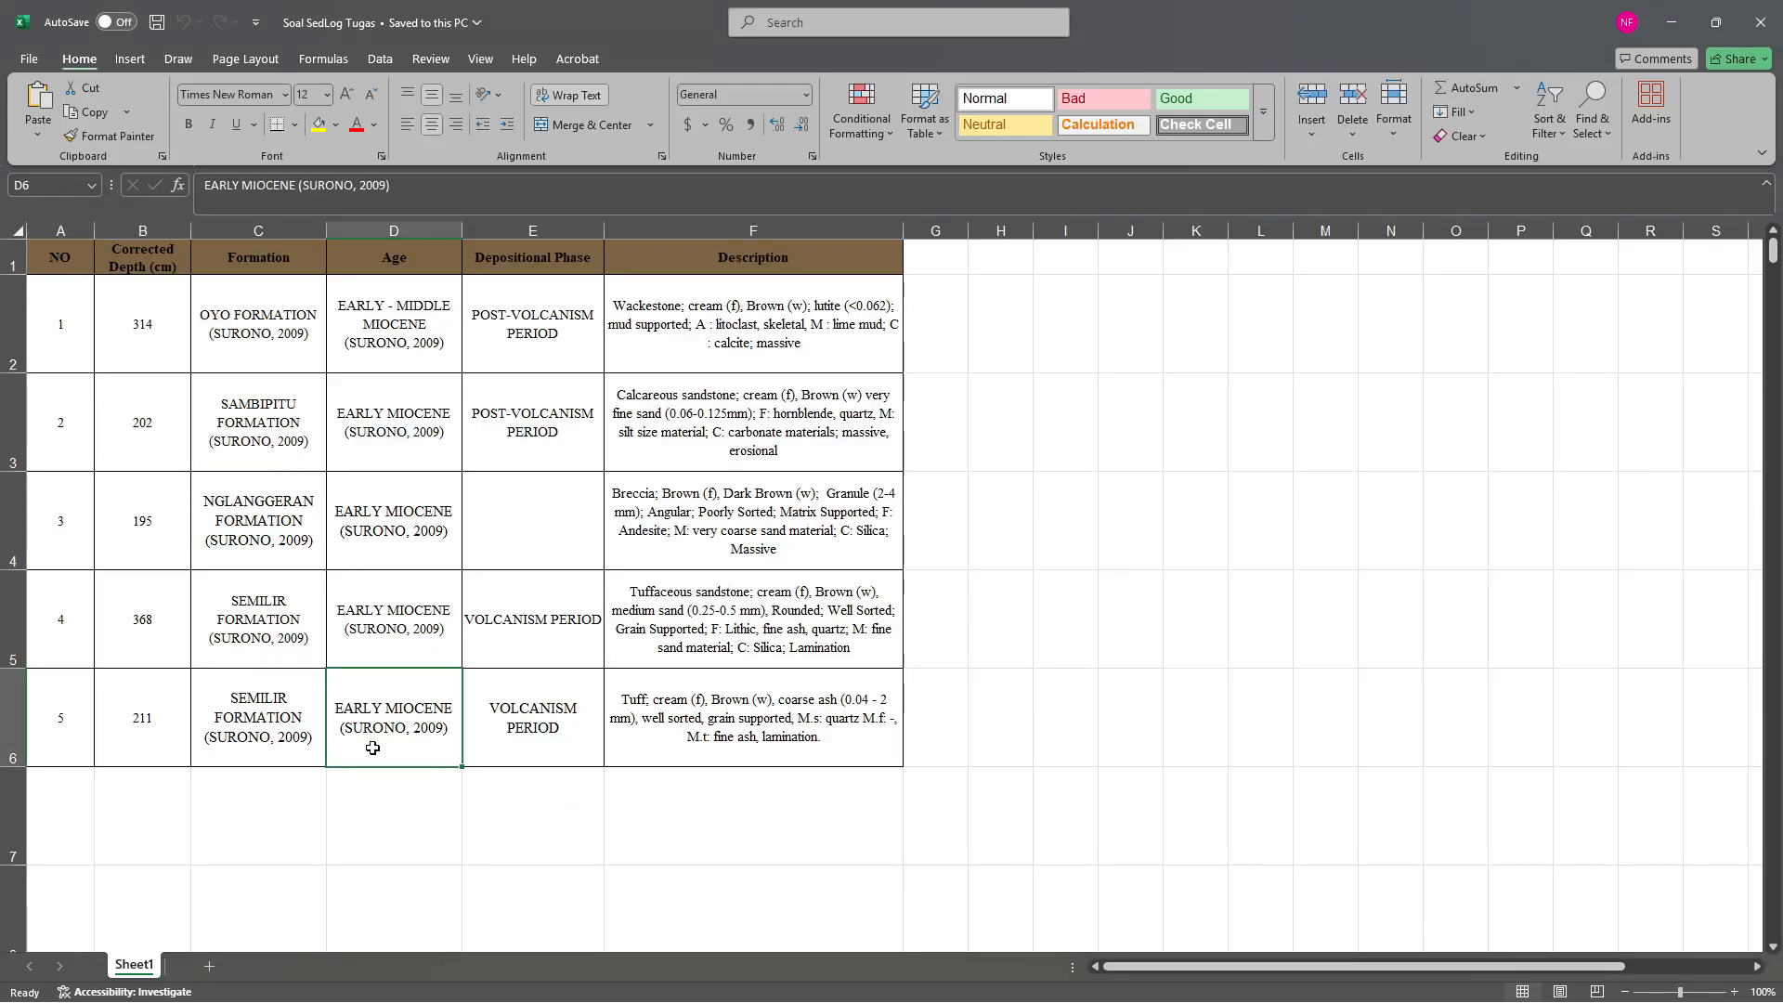
{"action": "key", "text": "ctrl+c"}
{"action": "key", "text": "alt+Tab"}
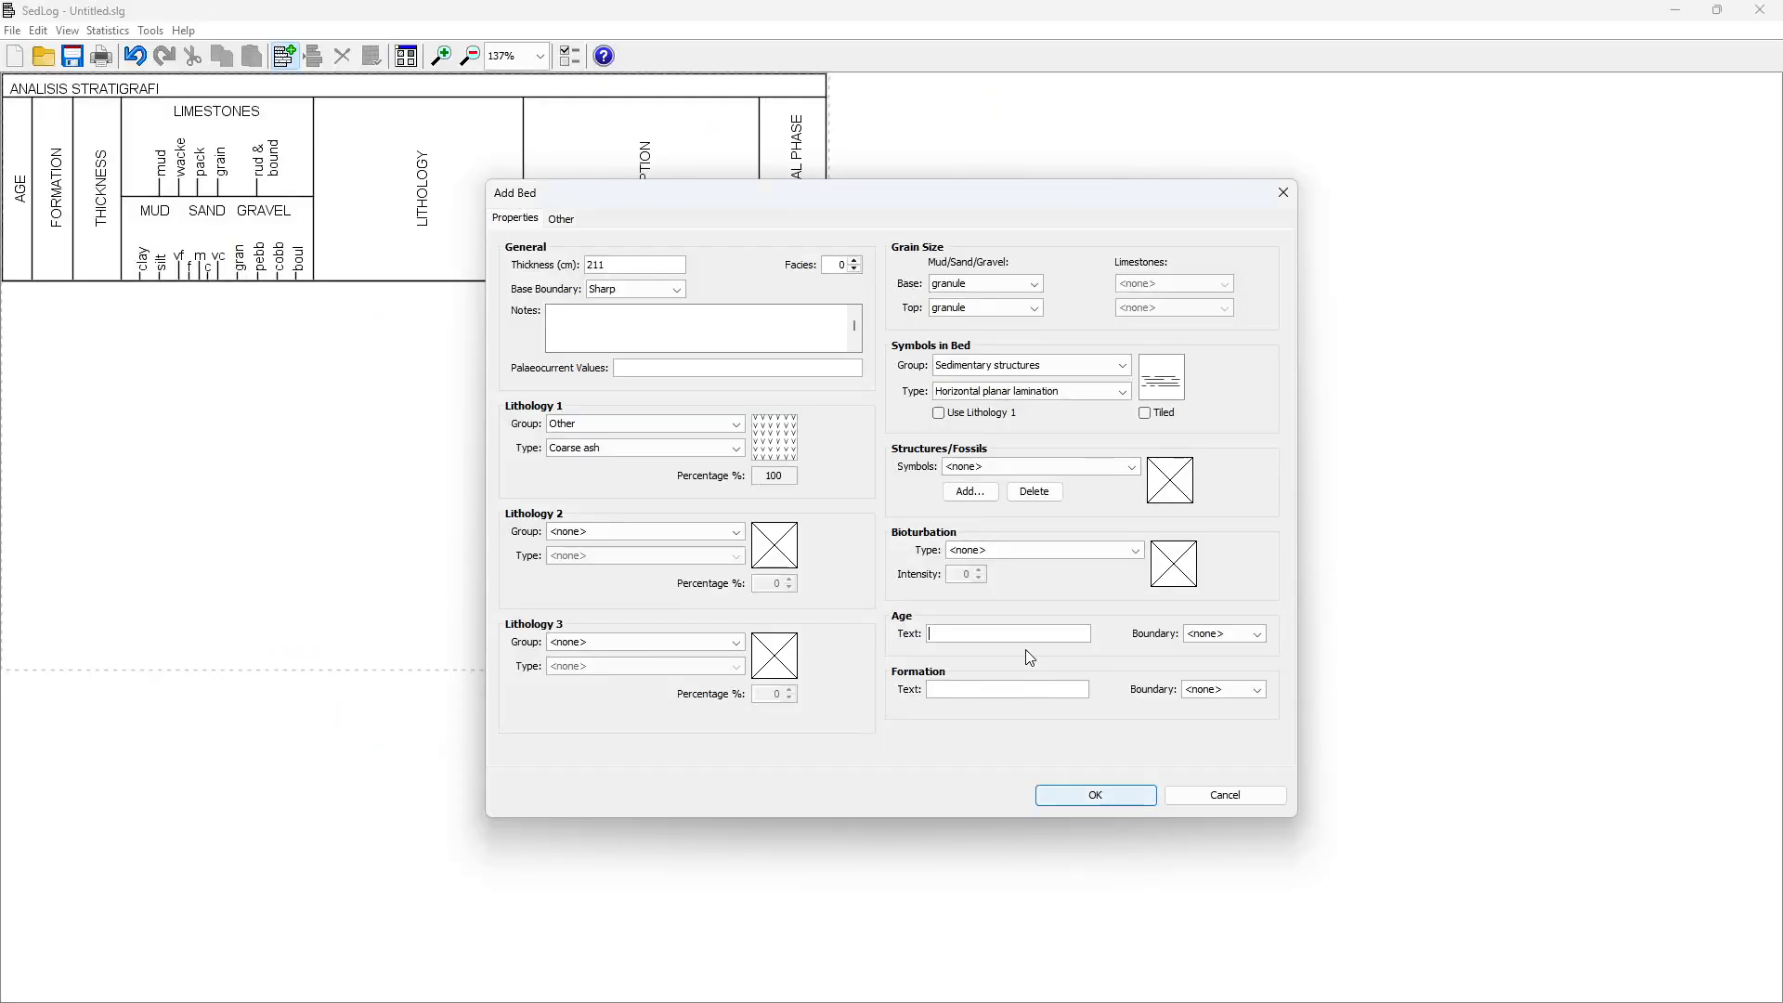
{"action": "left_click", "coordinate": [980, 634]}
{"action": "key", "text": "ctrl+v"}
Copy the Semilir Formation entry with its citation for bed 5 from the Excel table into the new bed's Formation text
{"action": "key", "text": "alt+Tab"}
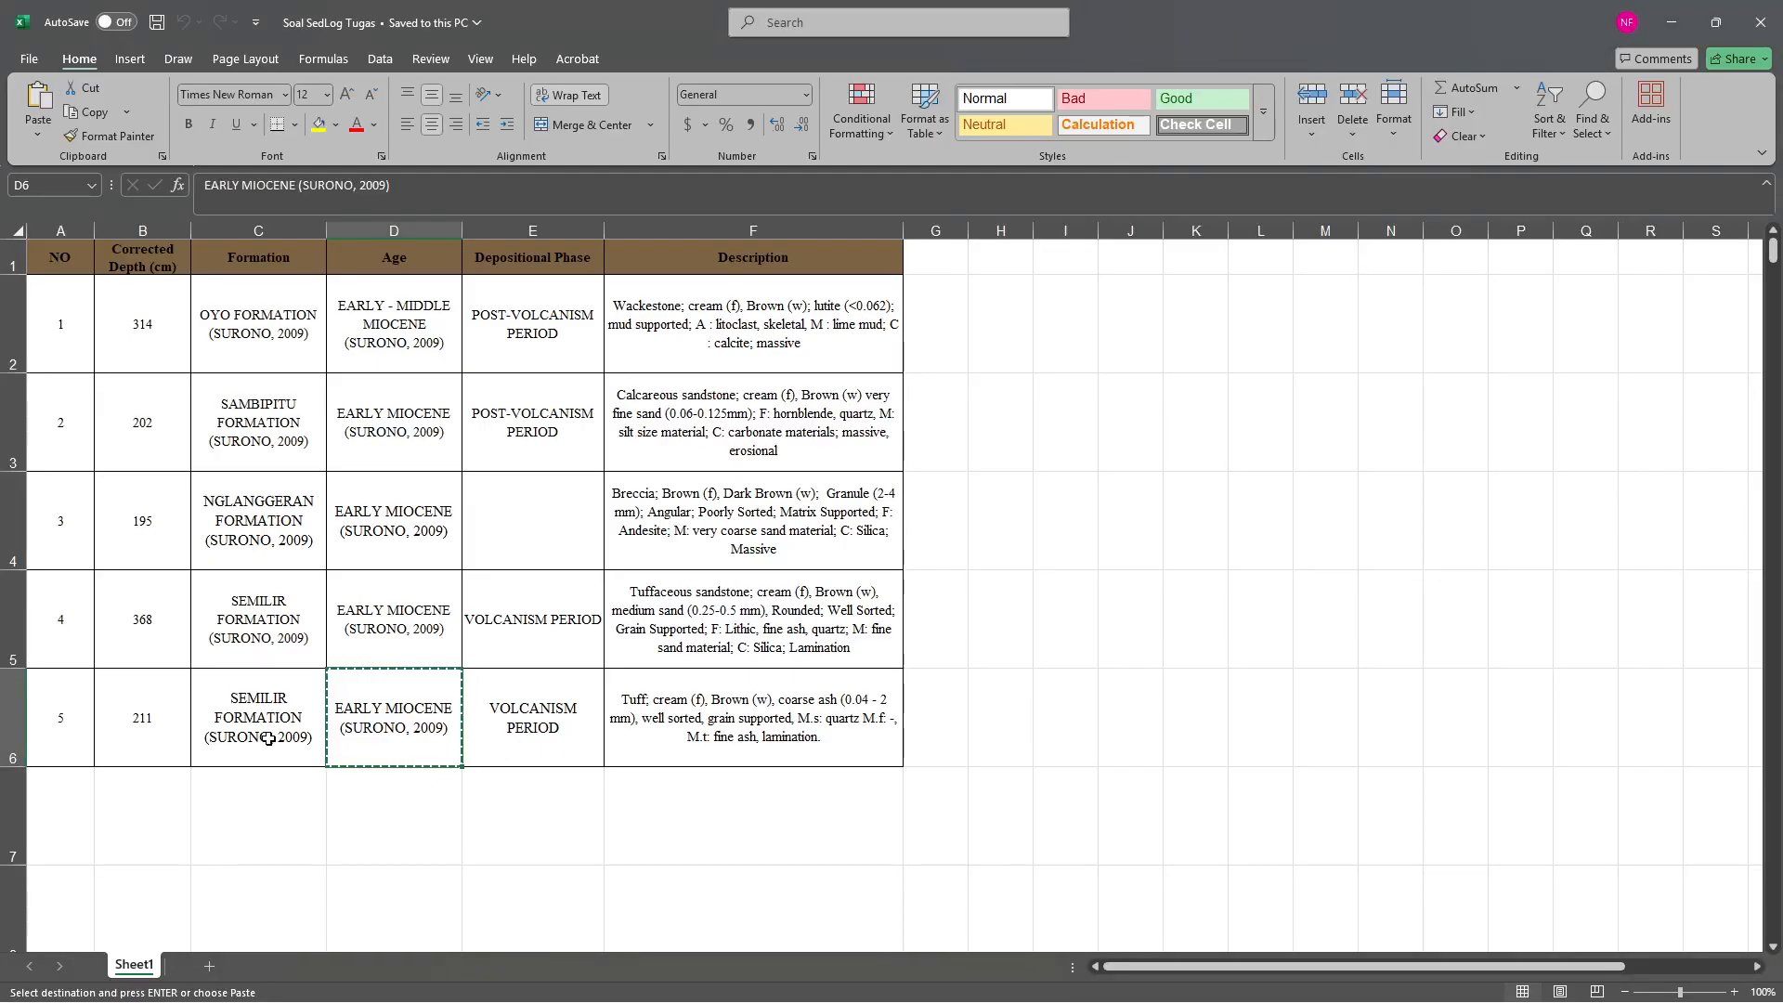
{"action": "left_click", "coordinate": [298, 734]}
{"action": "key", "text": "ctrl+c"}
{"action": "key", "text": "alt+Tab"}
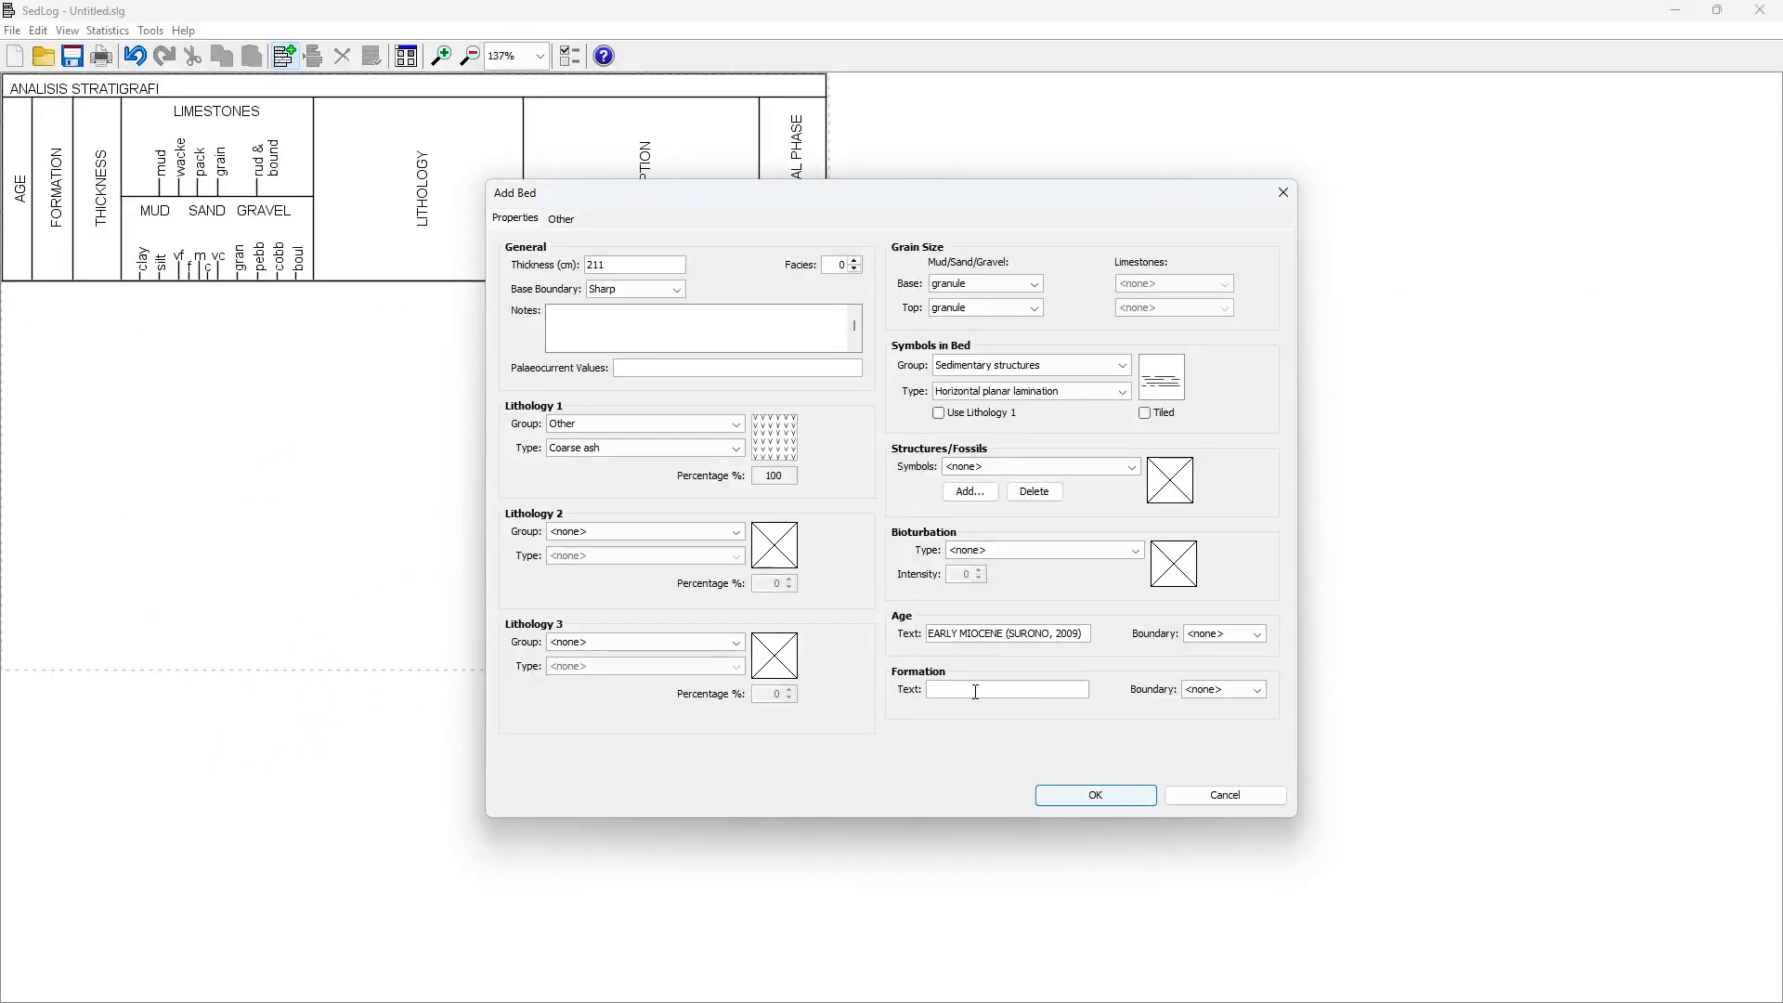
{"action": "key", "text": "ctrl+v"}
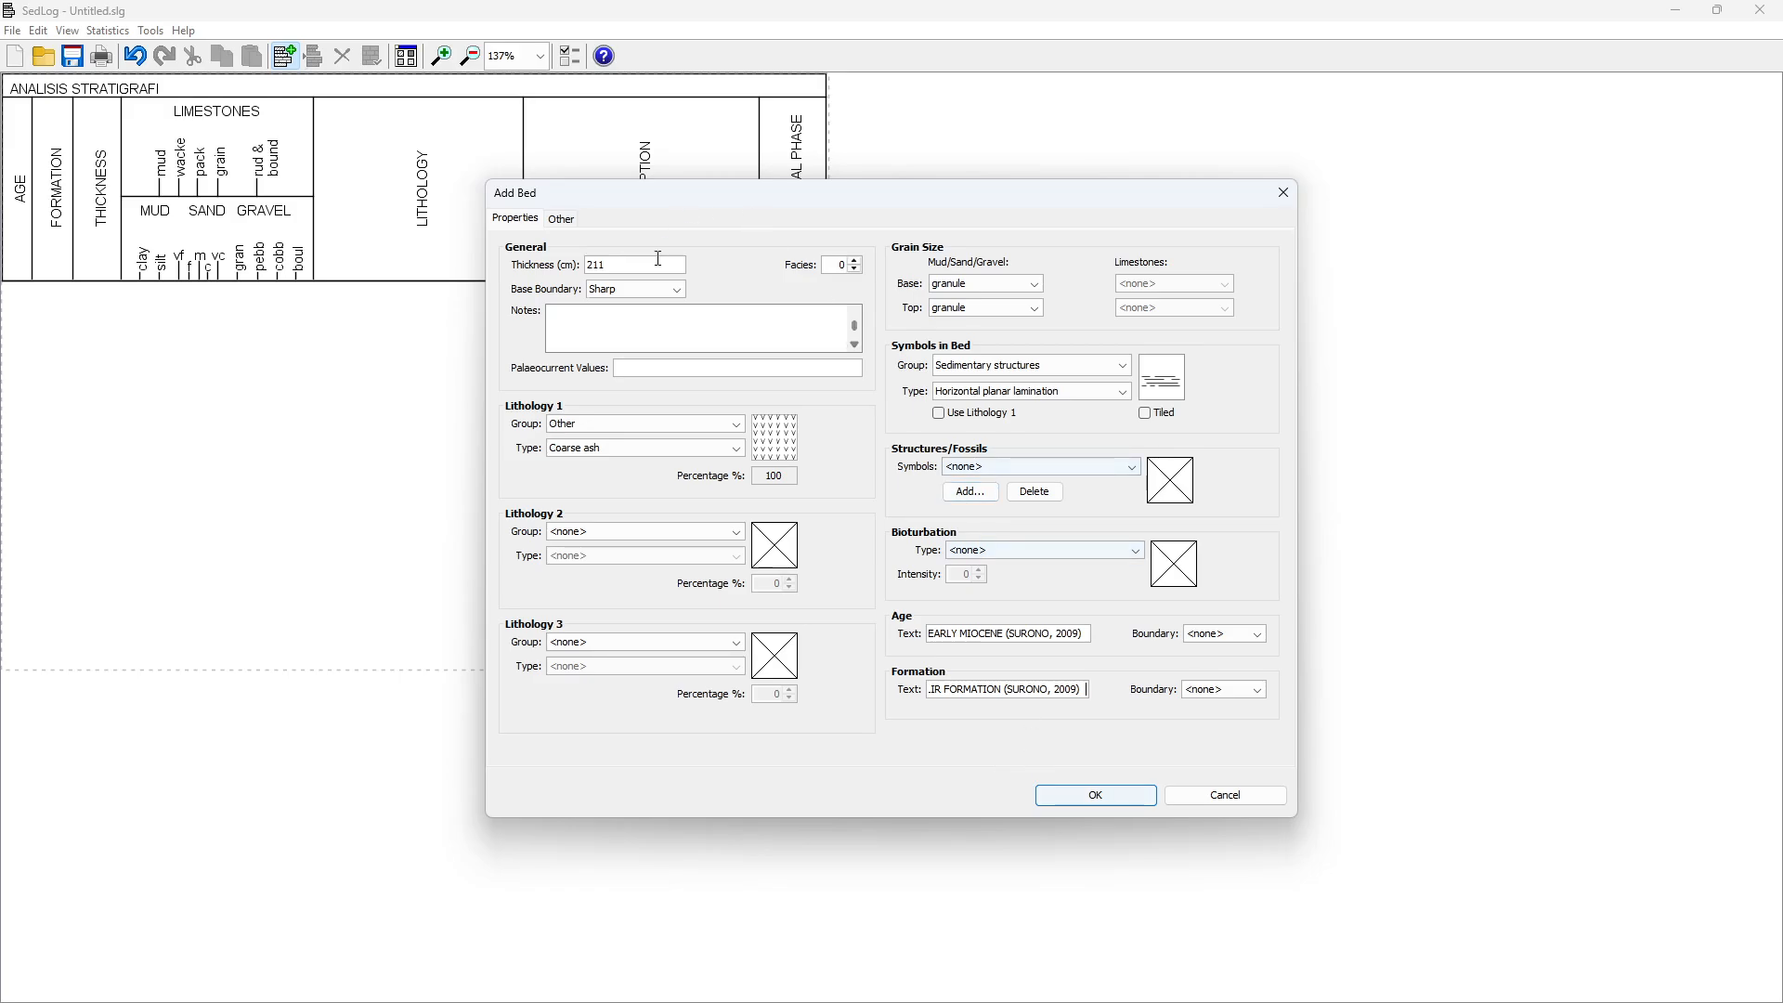
Copy the tuff description for bed 5 from the Excel table into the new bed's Description text
{"action": "left_click", "coordinate": [562, 219]}
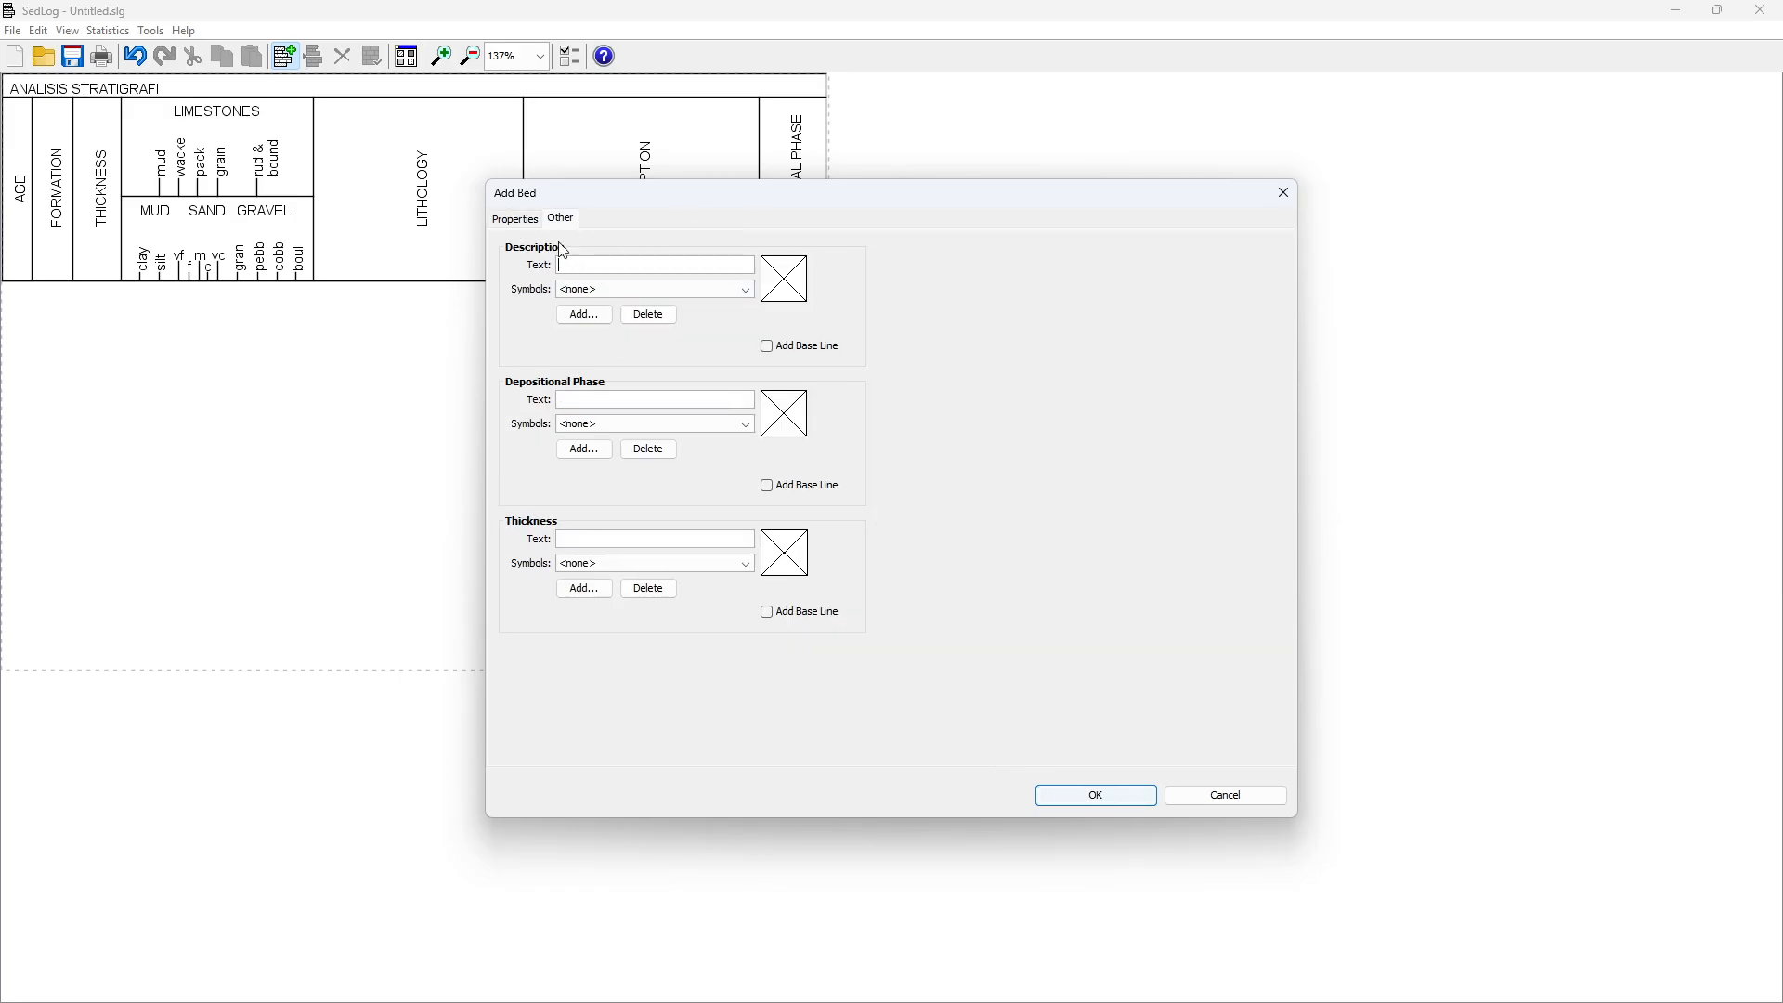
{"action": "key", "text": "alt+Tab"}
{"action": "left_click", "coordinate": [798, 712]}
{"action": "key", "text": "ctrl+c"}
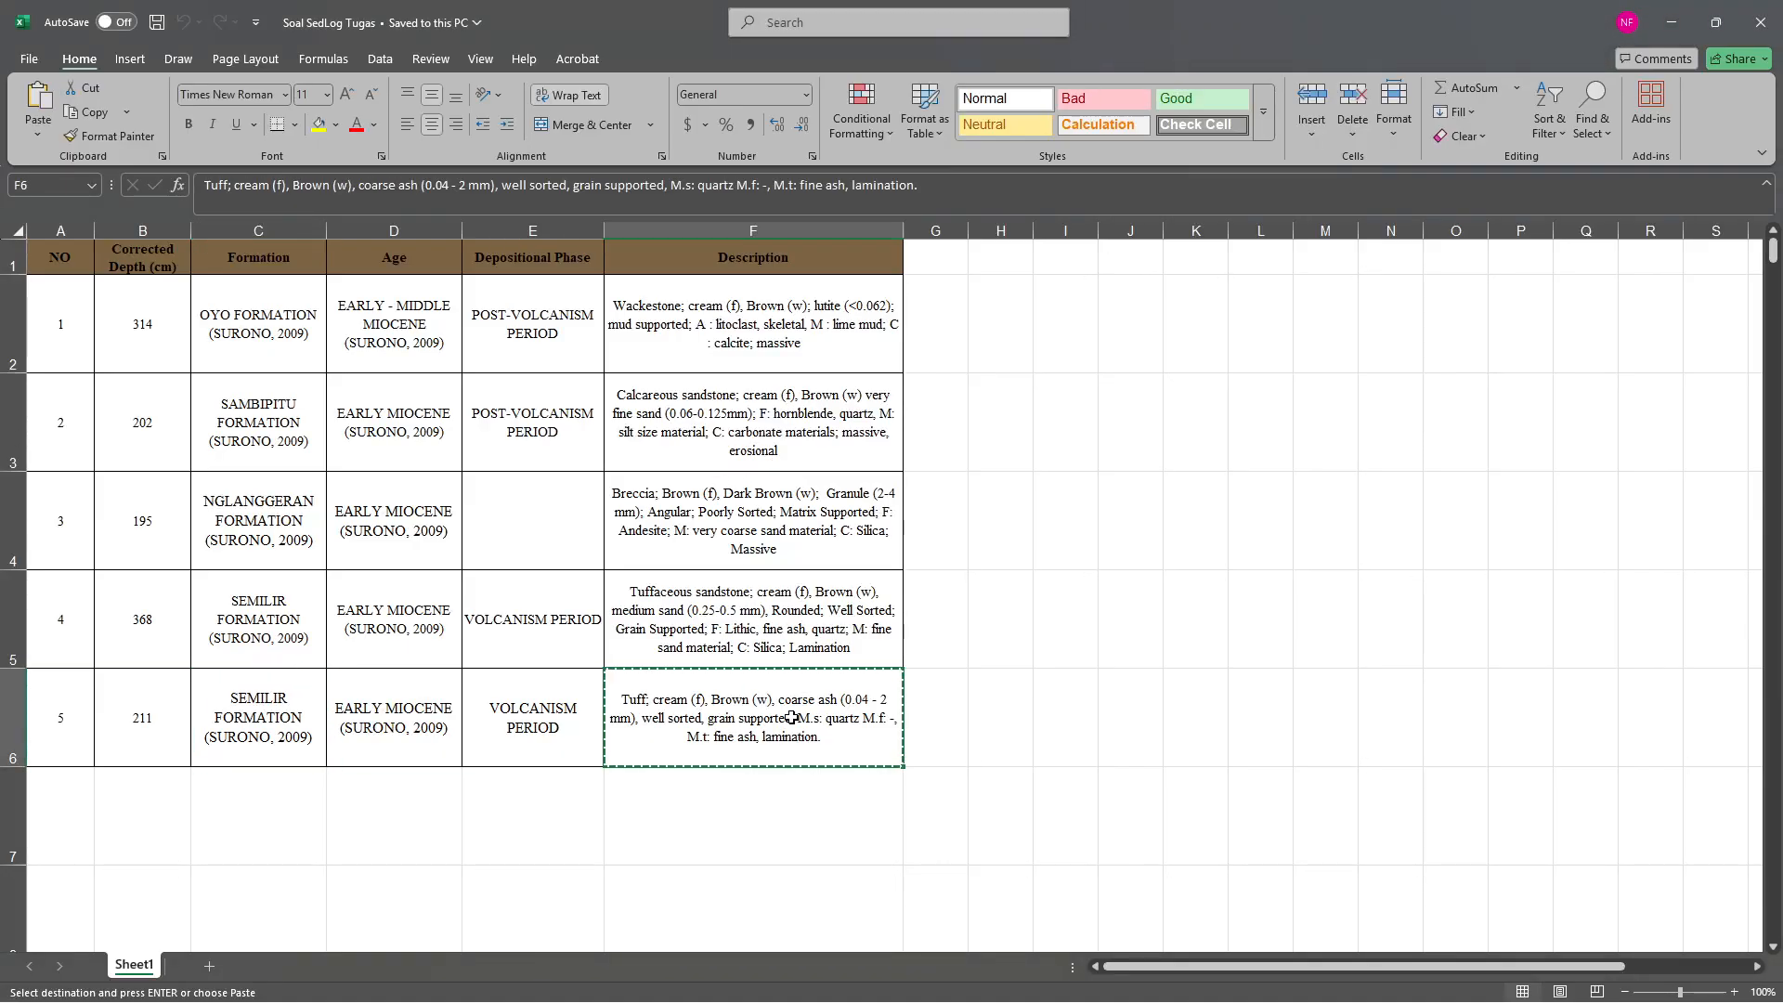
{"action": "key", "text": "alt+Tab"}
{"action": "key", "text": "ctrl+v"}
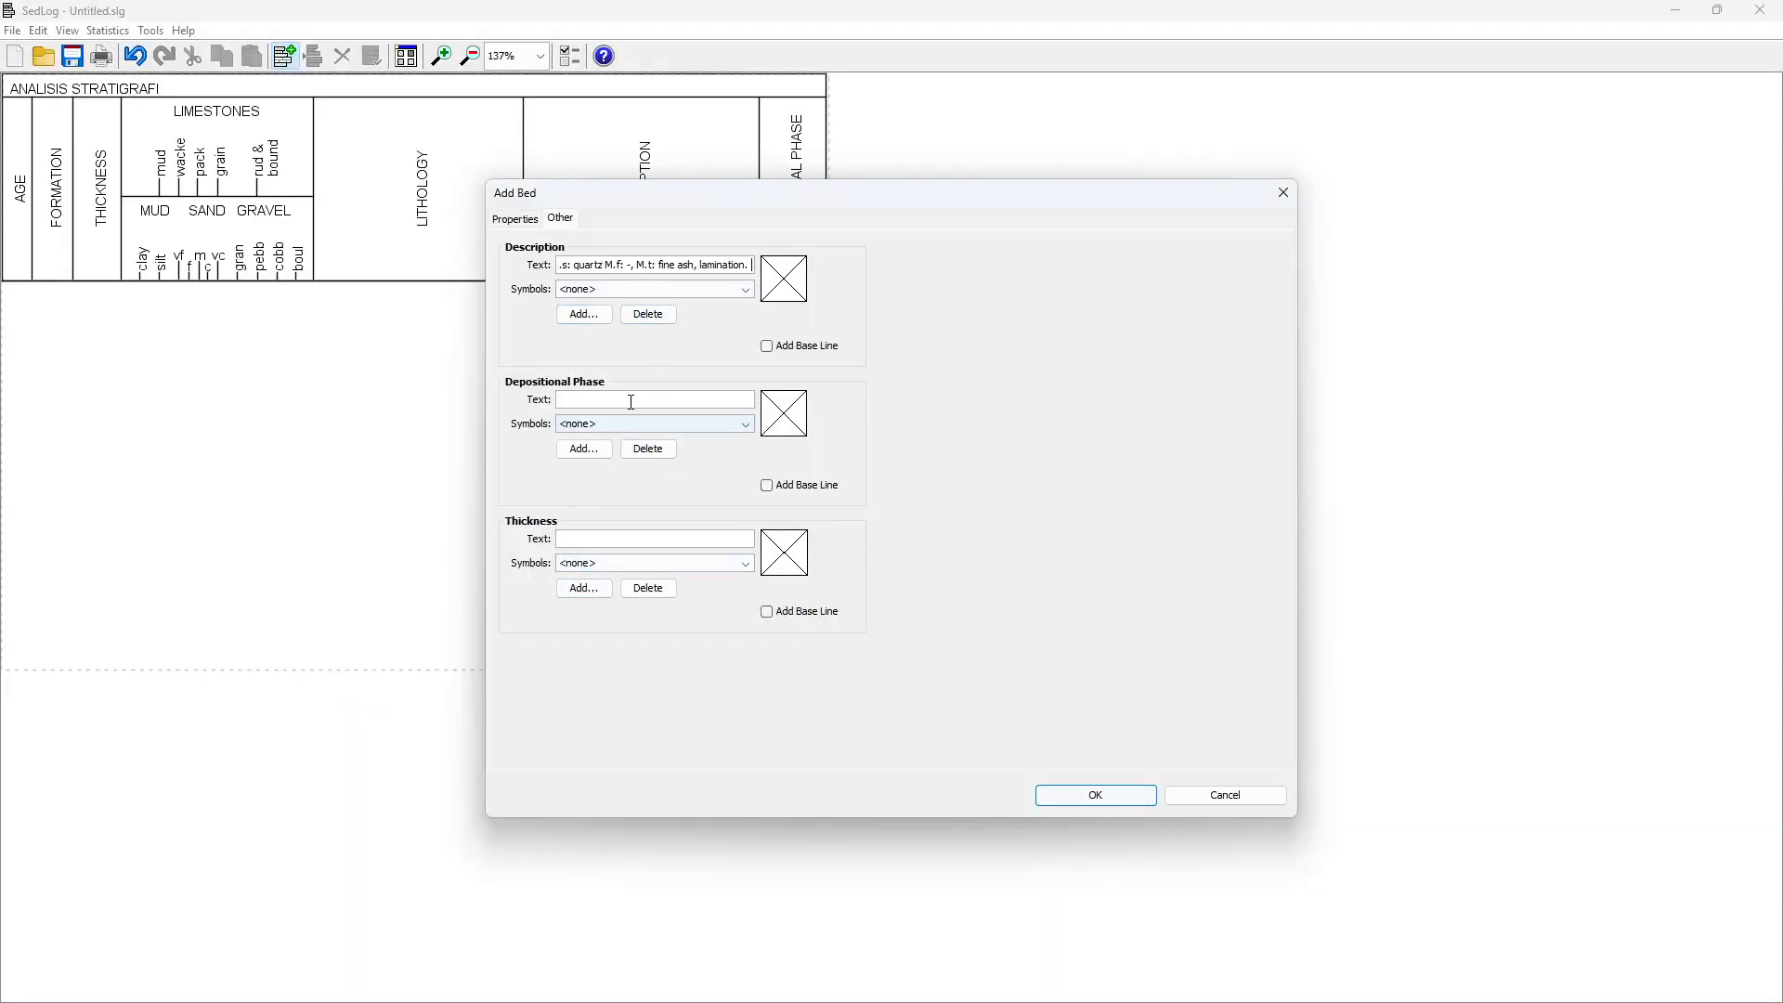
Copy VOLCANISM PERIOD for bed 5 from the Excel table into the new bed's Depositional Phase text
{"action": "key", "text": "alt+Tab"}
{"action": "left_click", "coordinate": [544, 707]}
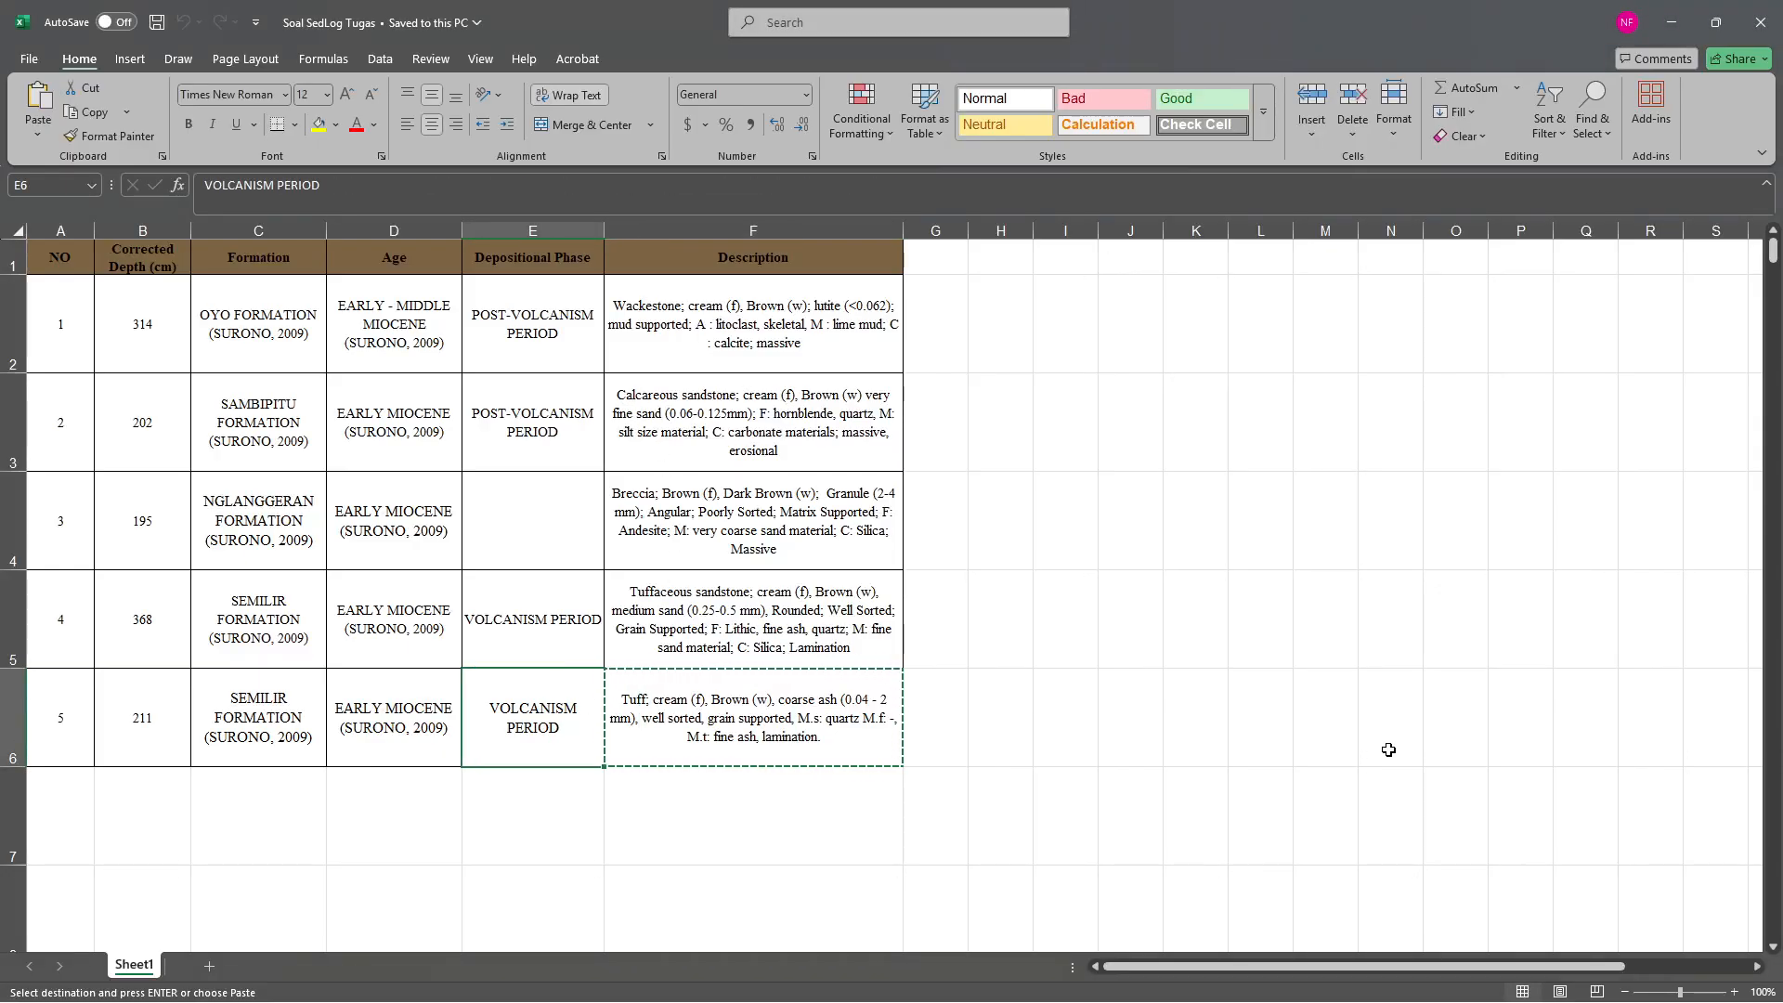
{"action": "key", "text": "ctrl+c"}
{"action": "key", "text": "alt+Tab"}
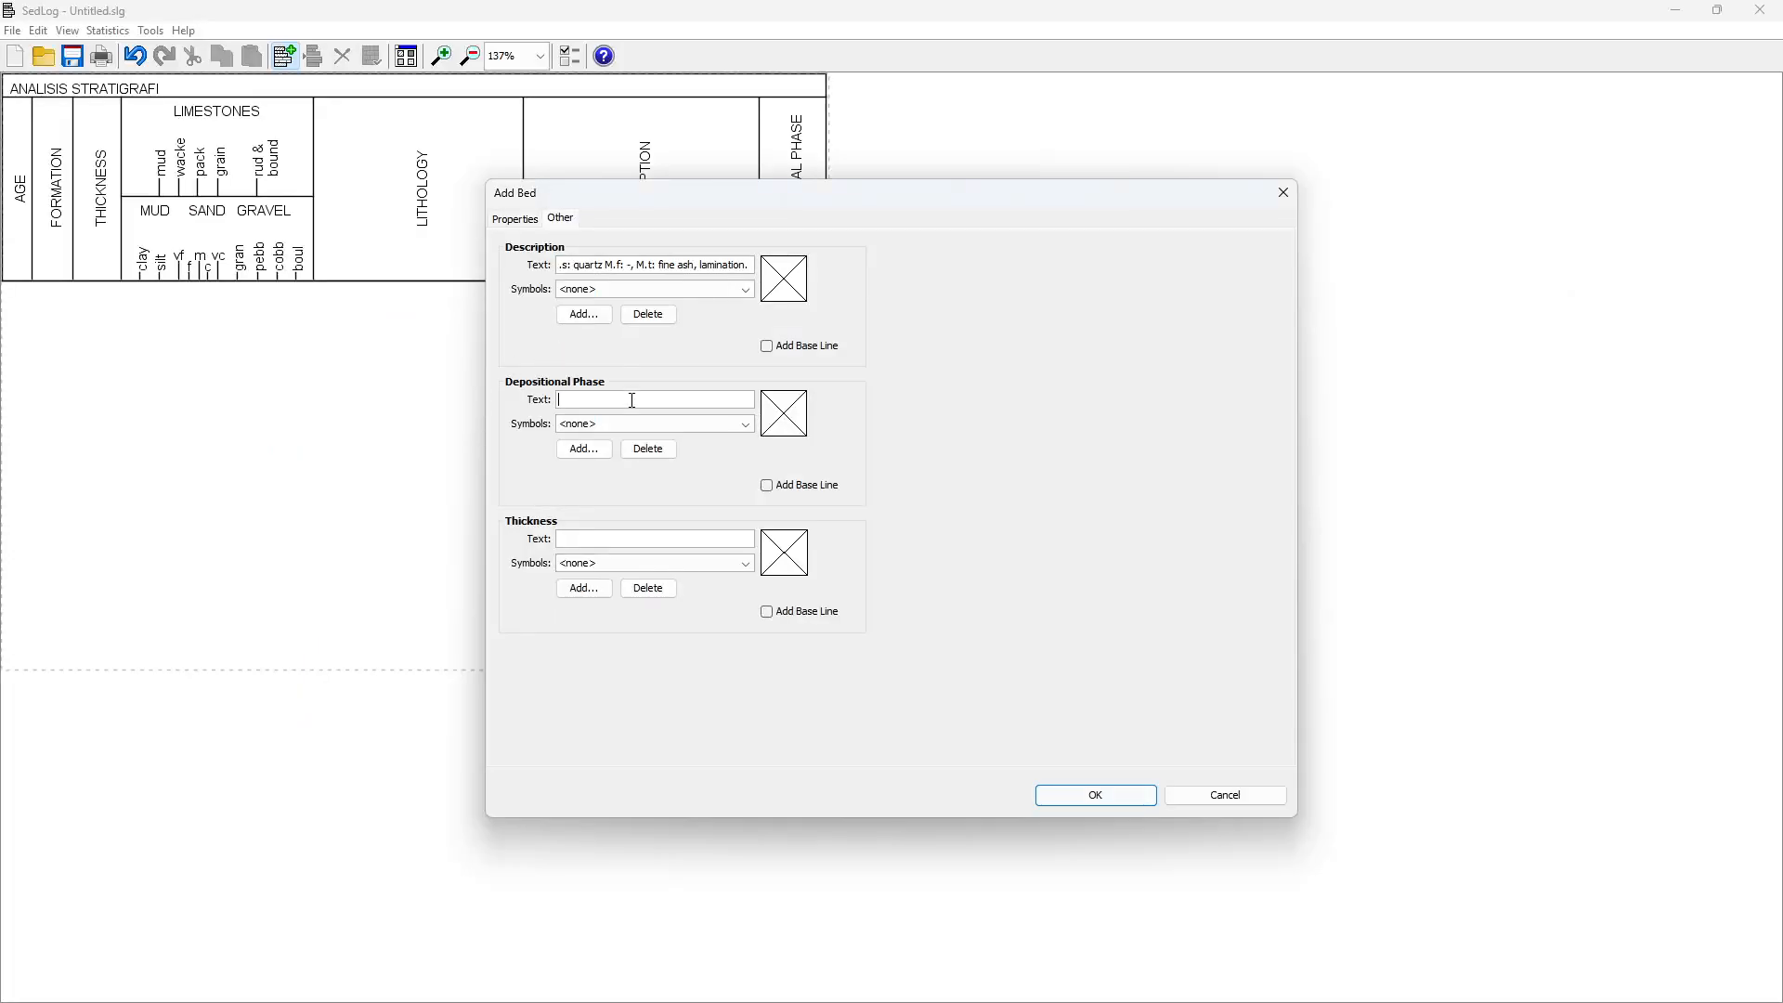
{"action": "left_click", "coordinate": [632, 400]}
{"action": "key", "text": "ctrl+v"}
Enter 211 as the bed's Thickness text, checking it in the Excel table, and add the bed to the log
{"action": "key", "text": "alt+Tab"}
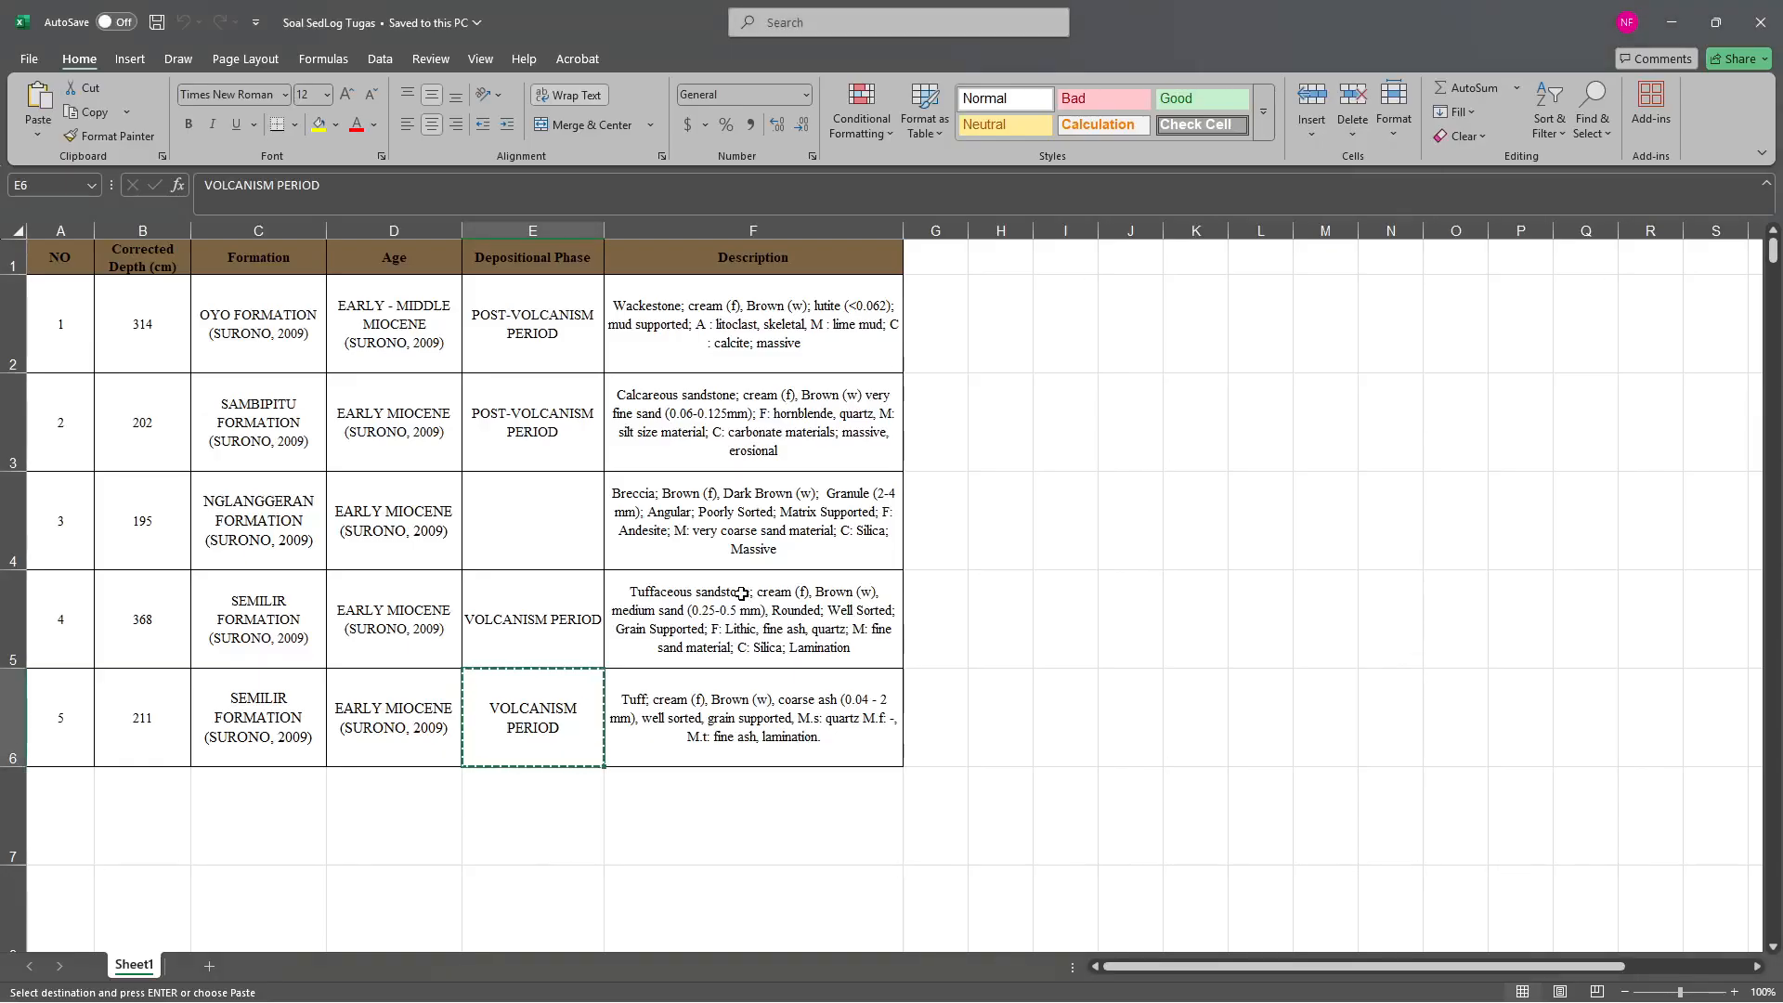
{"action": "key", "text": "alt+Tab"}
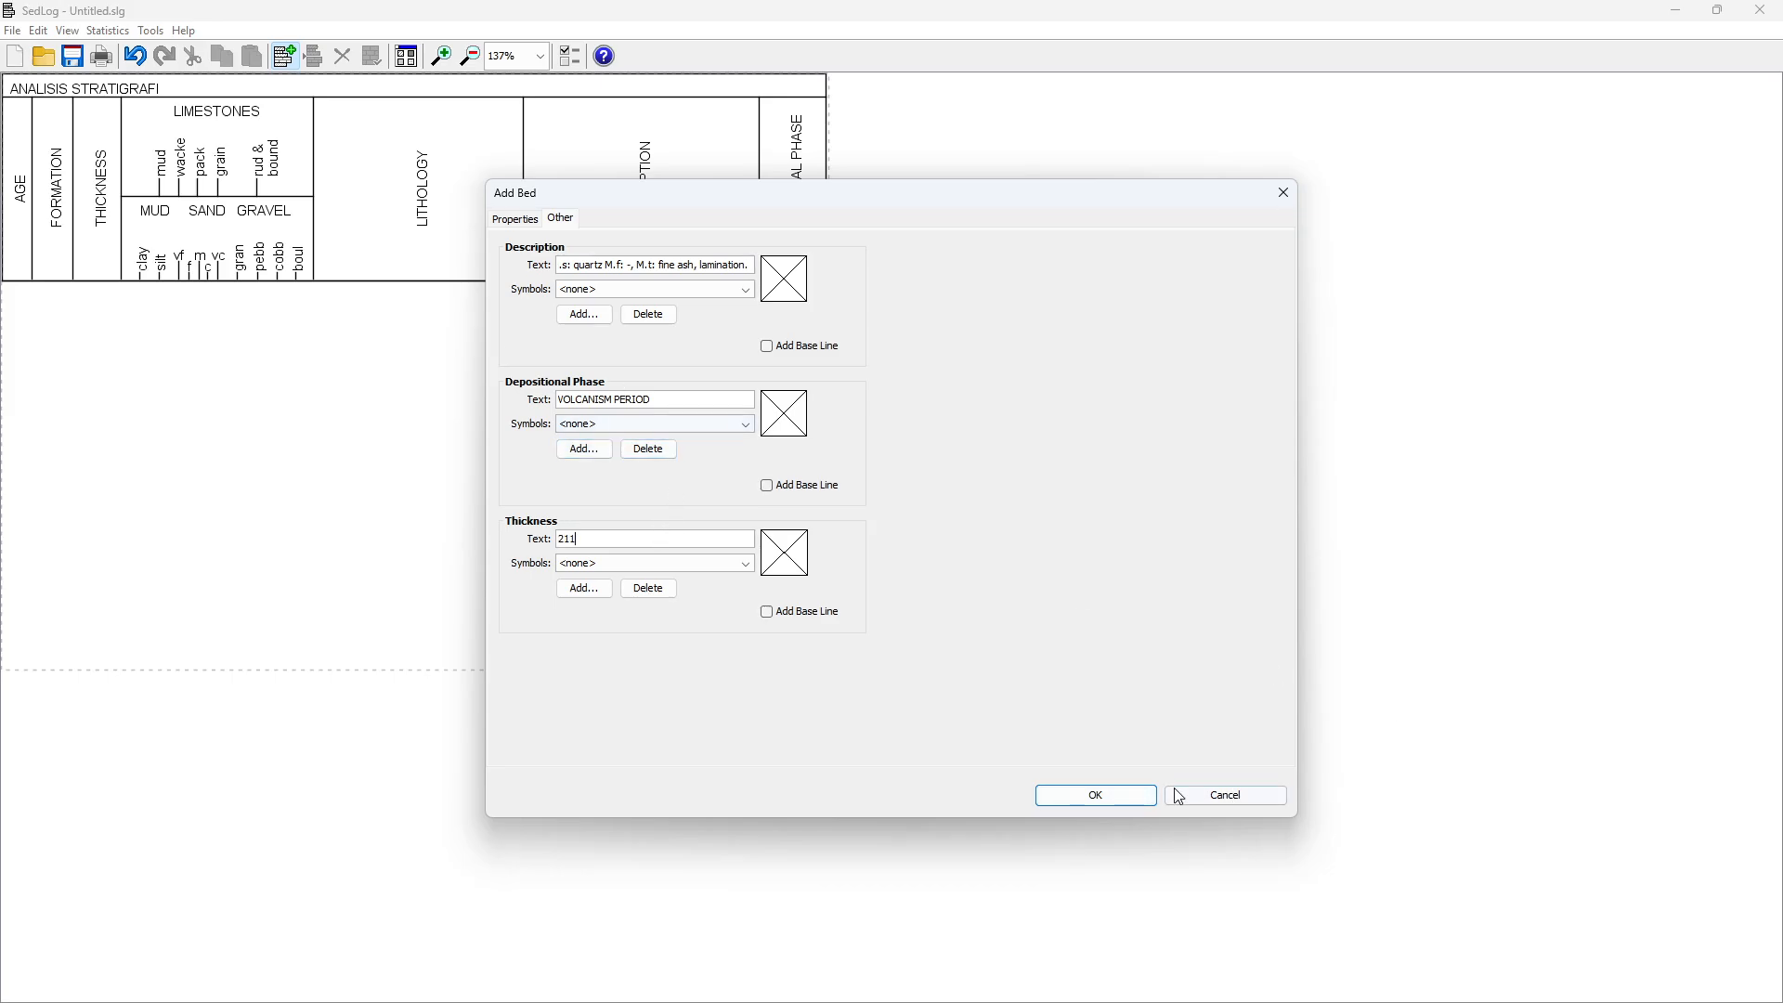
{"action": "left_click", "coordinate": [1118, 800]}
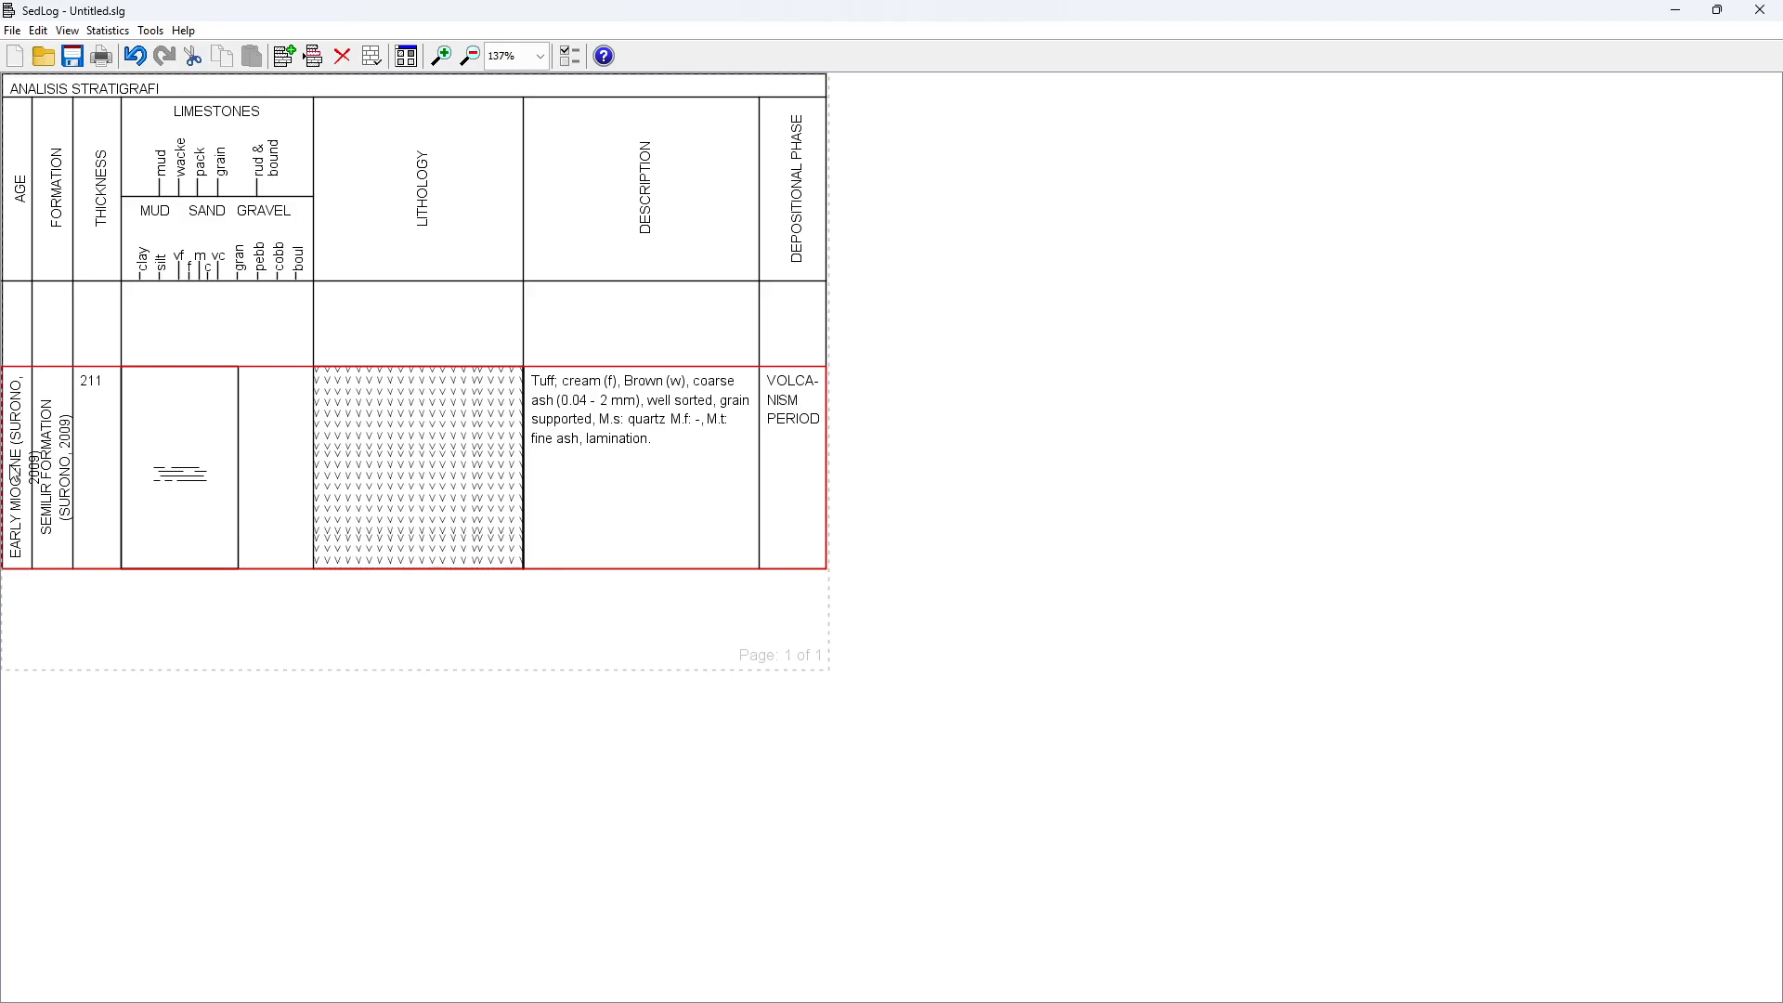
In the tuff bed's properties, remove the citations so Age reads EARLY MIOCENE and Formation reads SEMILIR FORMATION
{"action": "right_click", "coordinate": [240, 451]}
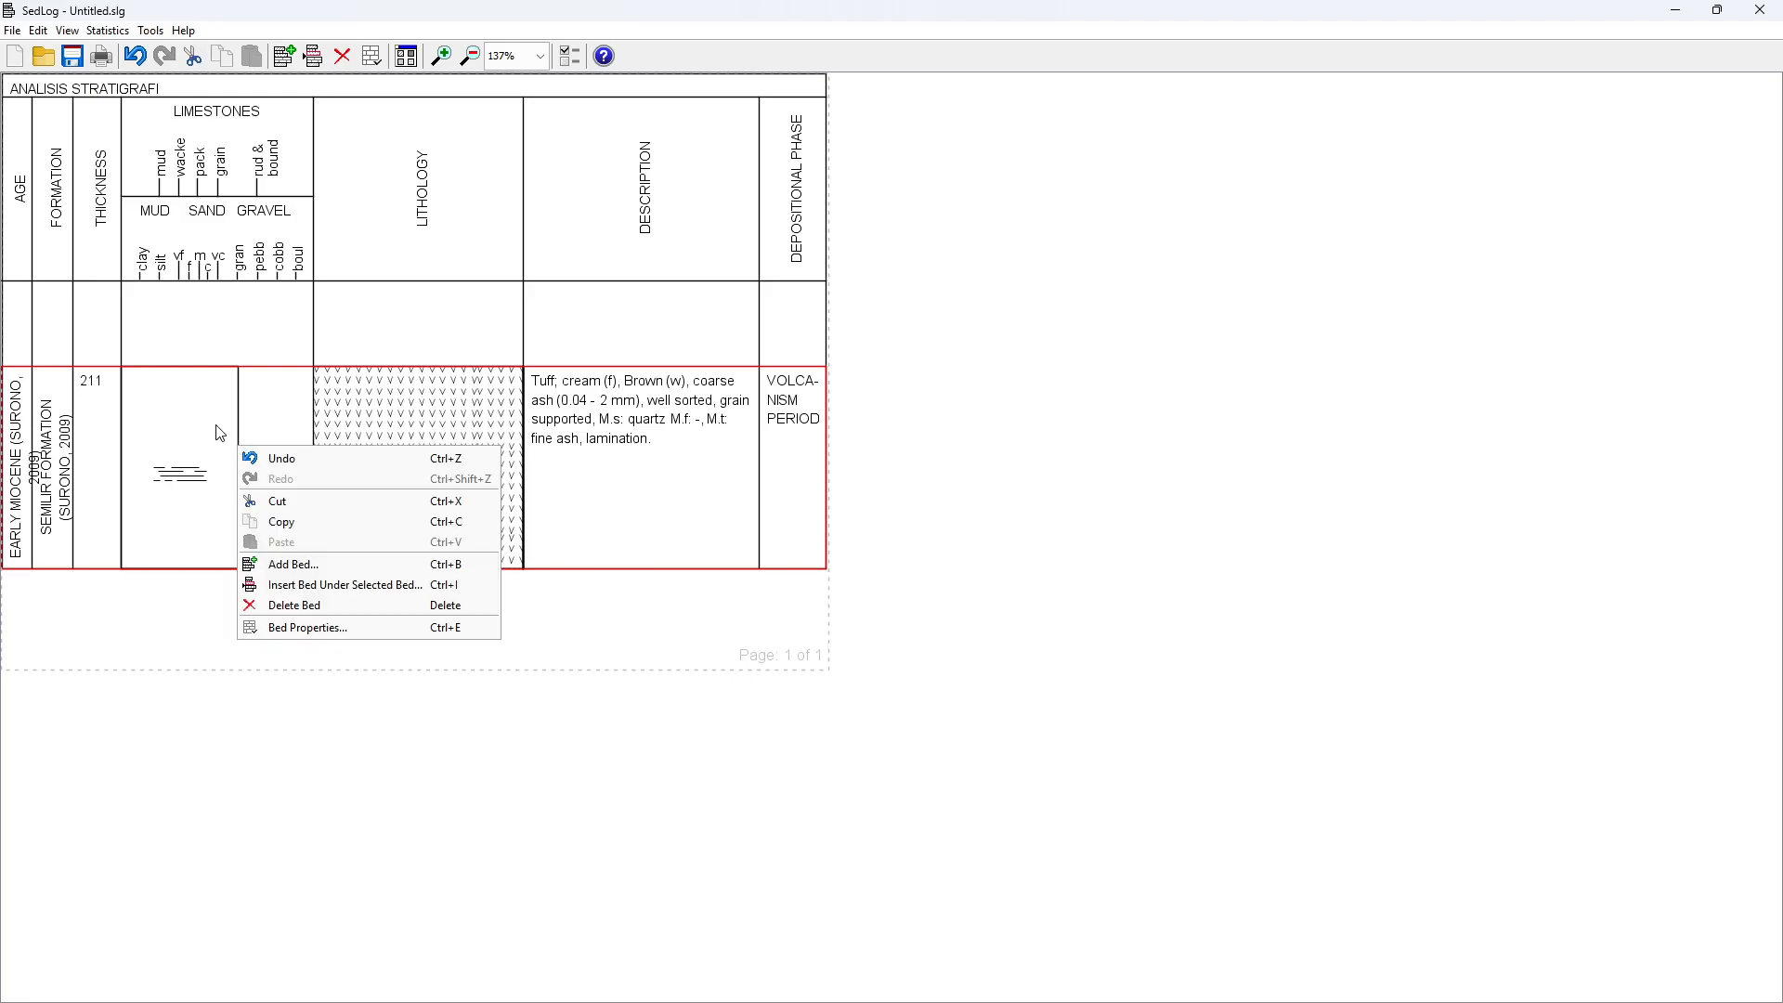
{"action": "left_click", "coordinate": [267, 630]}
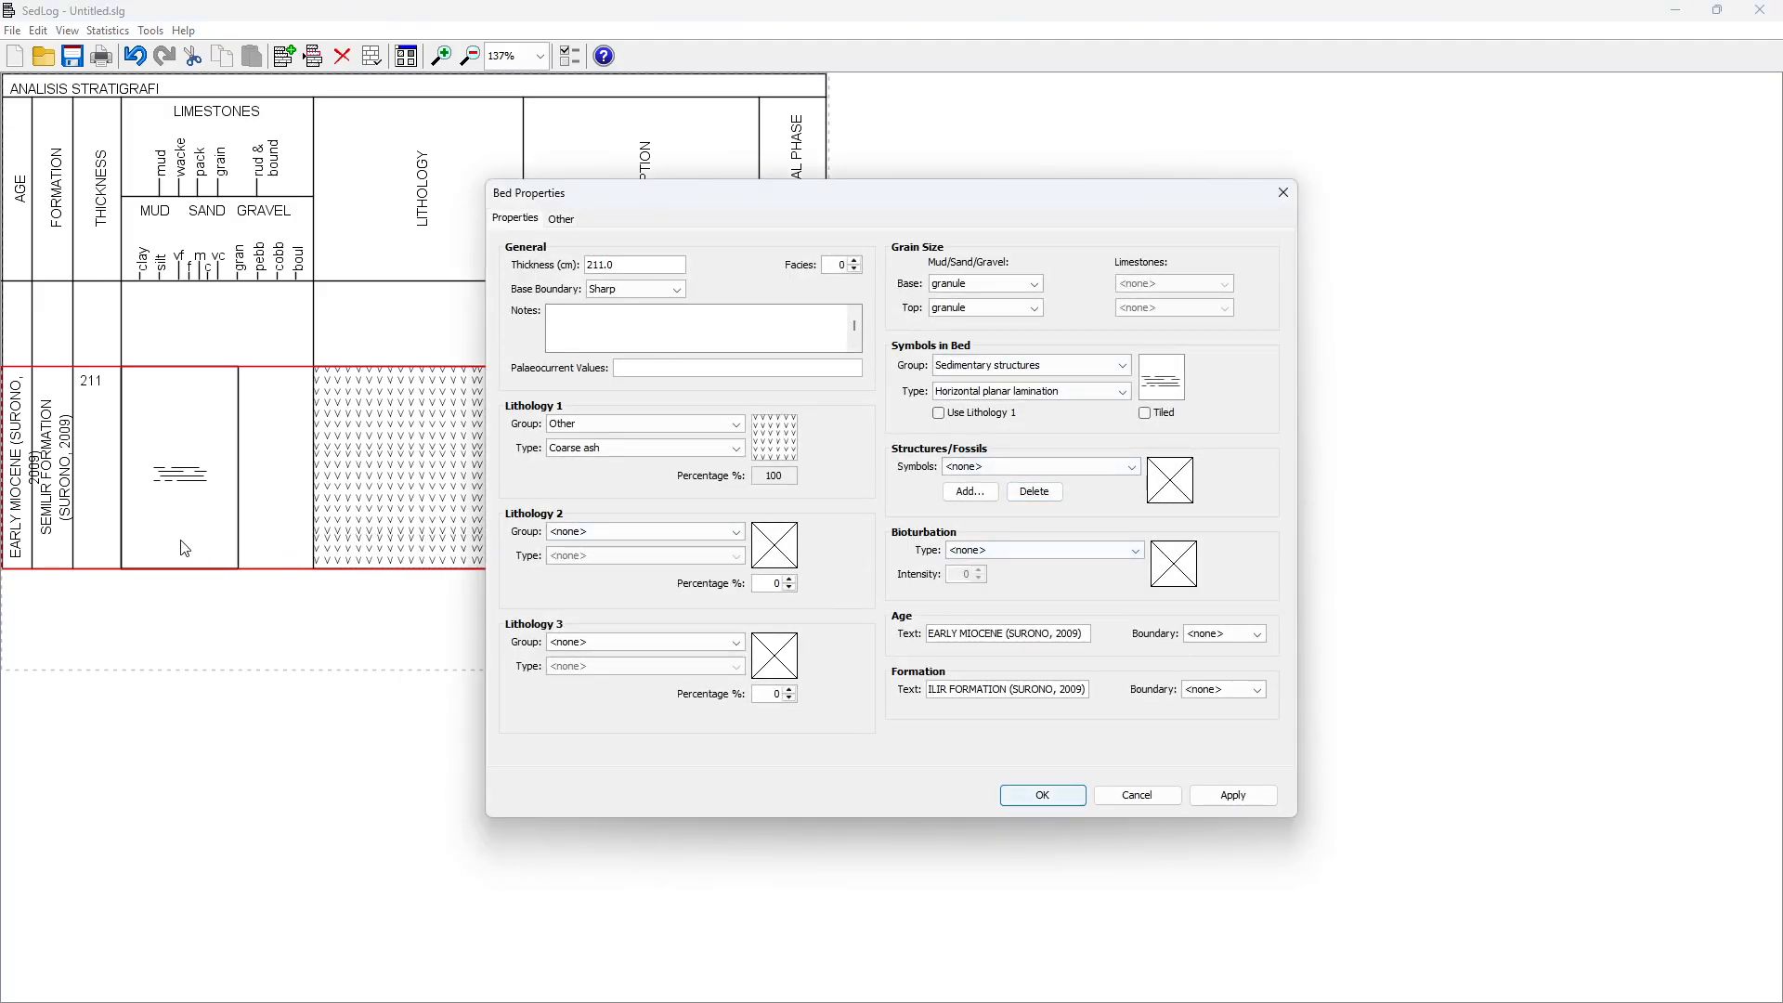
{"action": "left_click_drag", "start_coordinate": [1090, 636], "coordinate": [1004, 636]}
{"action": "key", "text": "BackSpace"}
{"action": "left_click_drag", "start_coordinate": [1091, 690], "coordinate": [1034, 692]}
{"action": "key", "text": "BackSpace"}
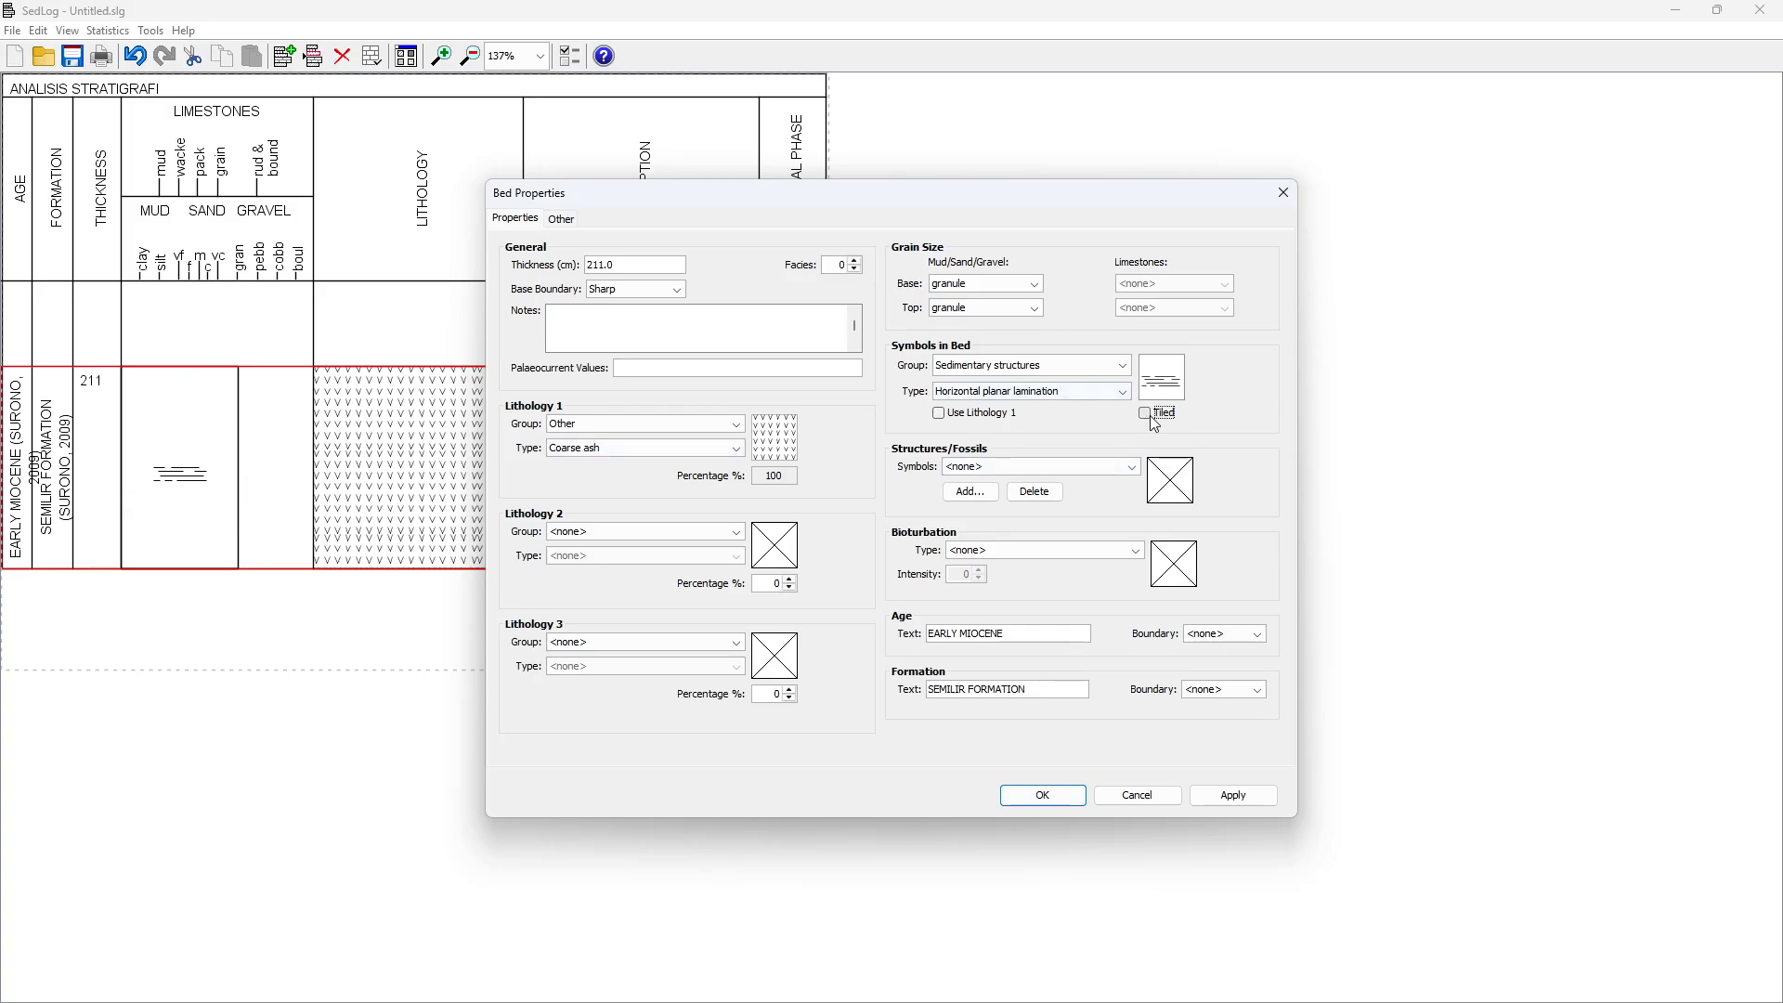
Turn on tiling for the tuff bed's planar lamination symbol and apply the bed property changes
{"action": "left_click", "coordinate": [1154, 419]}
{"action": "left_click", "coordinate": [1234, 796]}
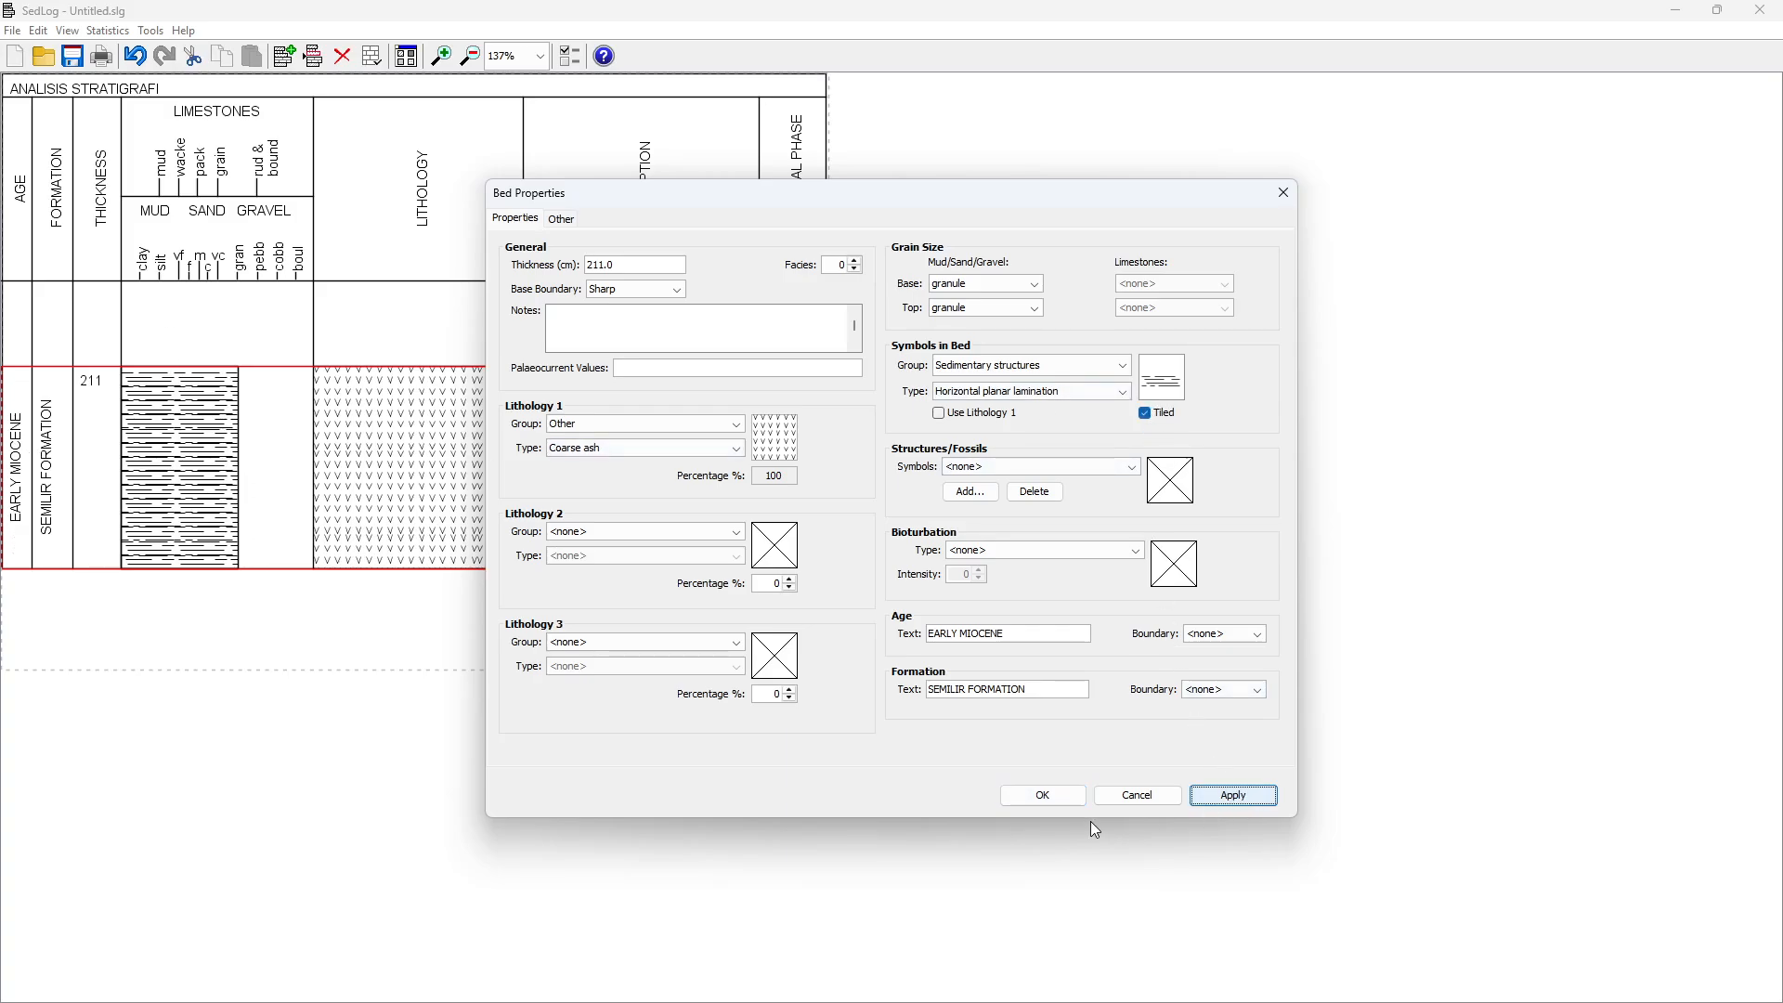
{"action": "left_click", "coordinate": [1057, 797]}
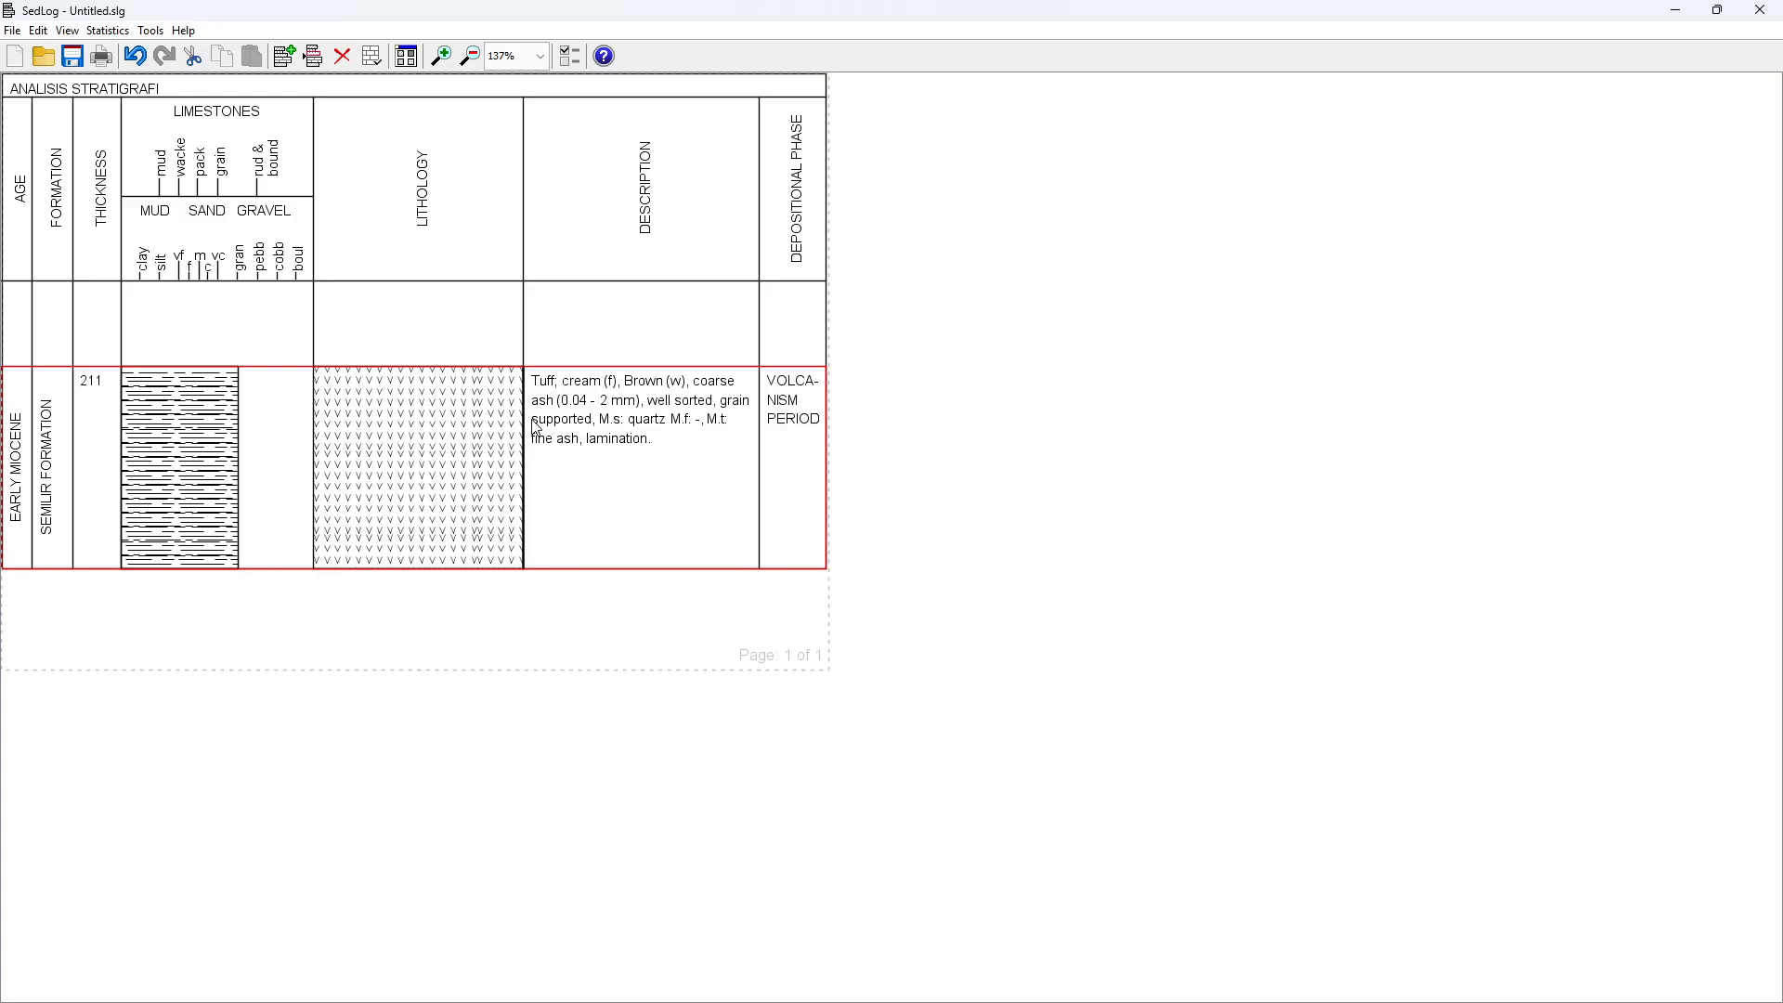
Adjust the boundary between the Lithology and Description columns so the log fits just inside the page's width
{"action": "left_click_drag", "start_coordinate": [525, 433], "coordinate": [504, 439]}
{"action": "key", "text": "ctrl+z"}
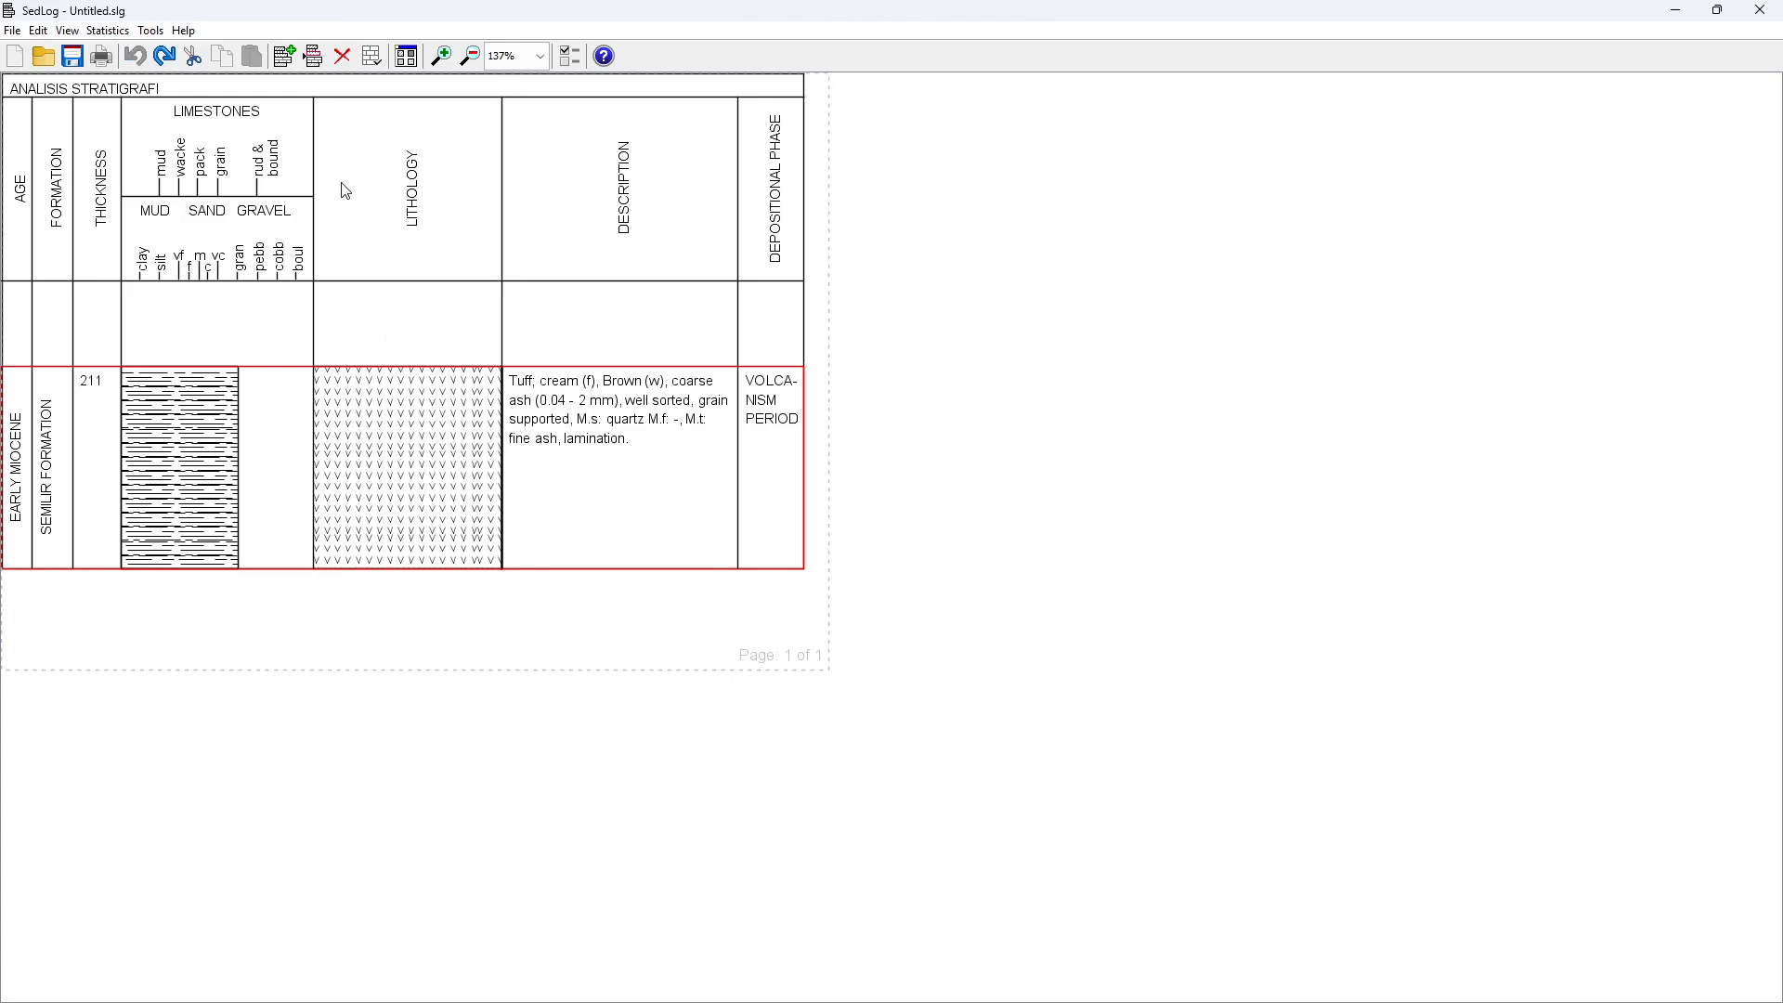
{"action": "left_click", "coordinate": [165, 58]}
{"action": "left_click", "coordinate": [137, 58]}
{"action": "left_click_drag", "start_coordinate": [502, 448], "coordinate": [521, 456]}
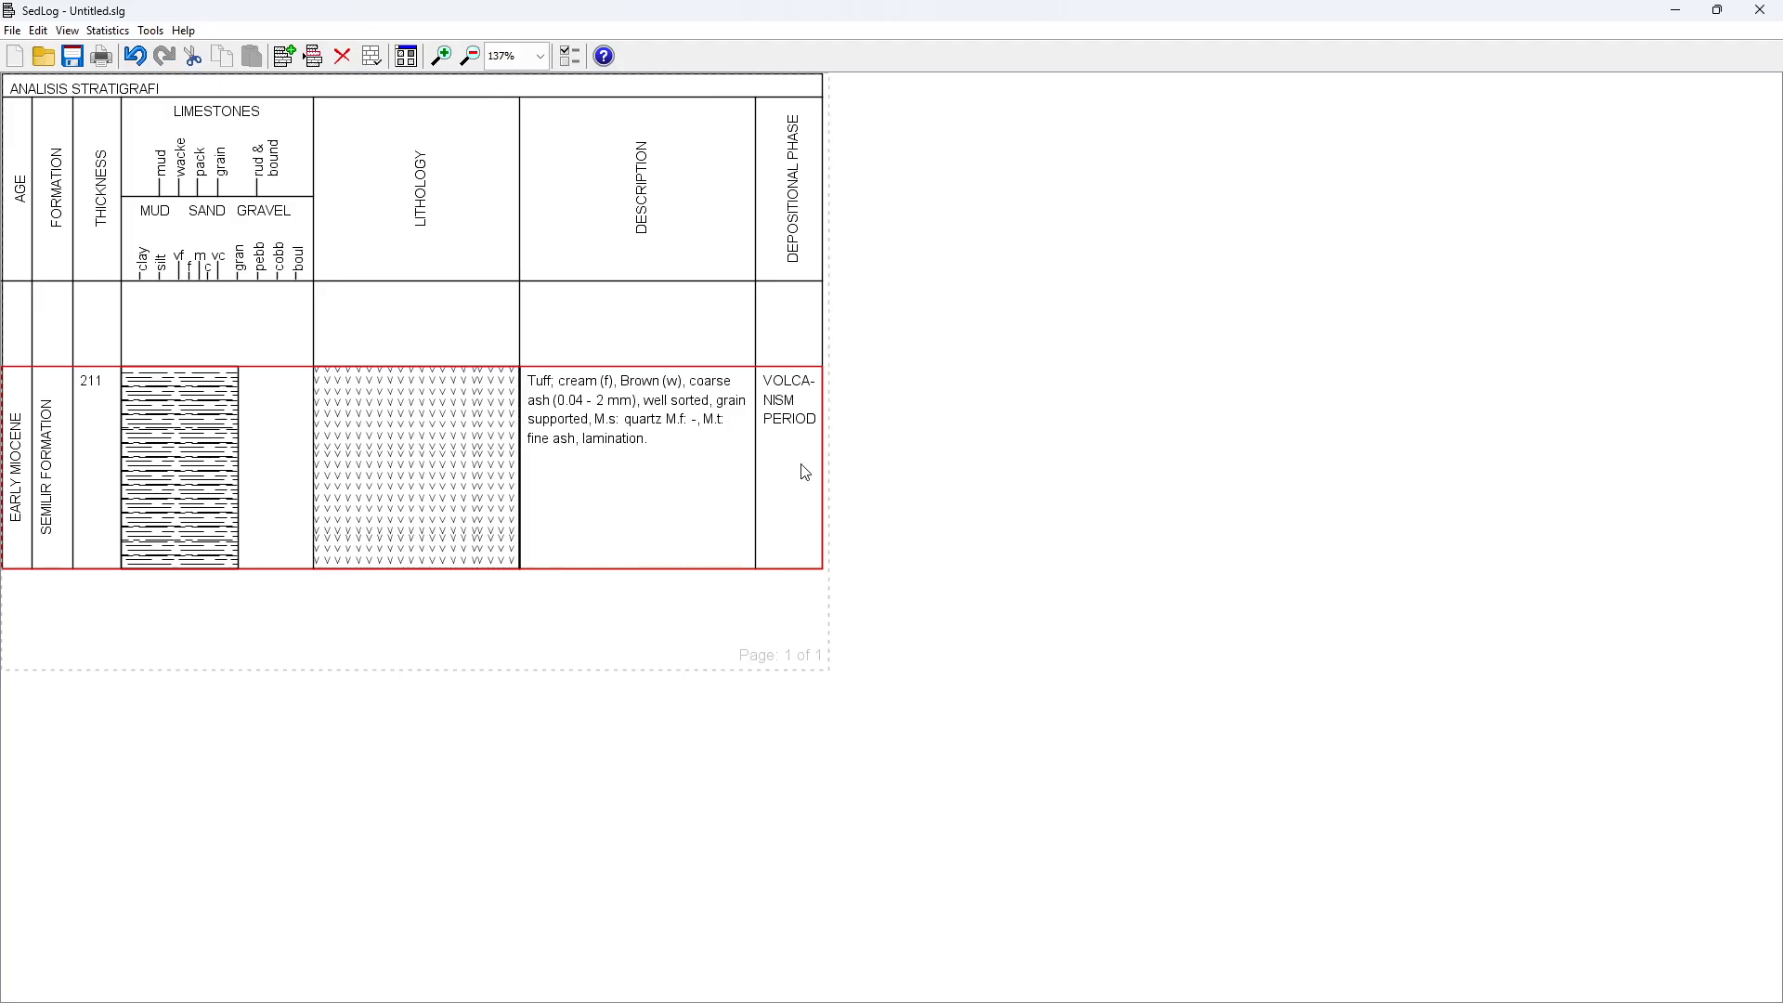
Start a new bed for row 4 of the Excel table with a thickness of 368 cm and a Sharp base boundary
{"action": "left_click", "coordinate": [283, 58]}
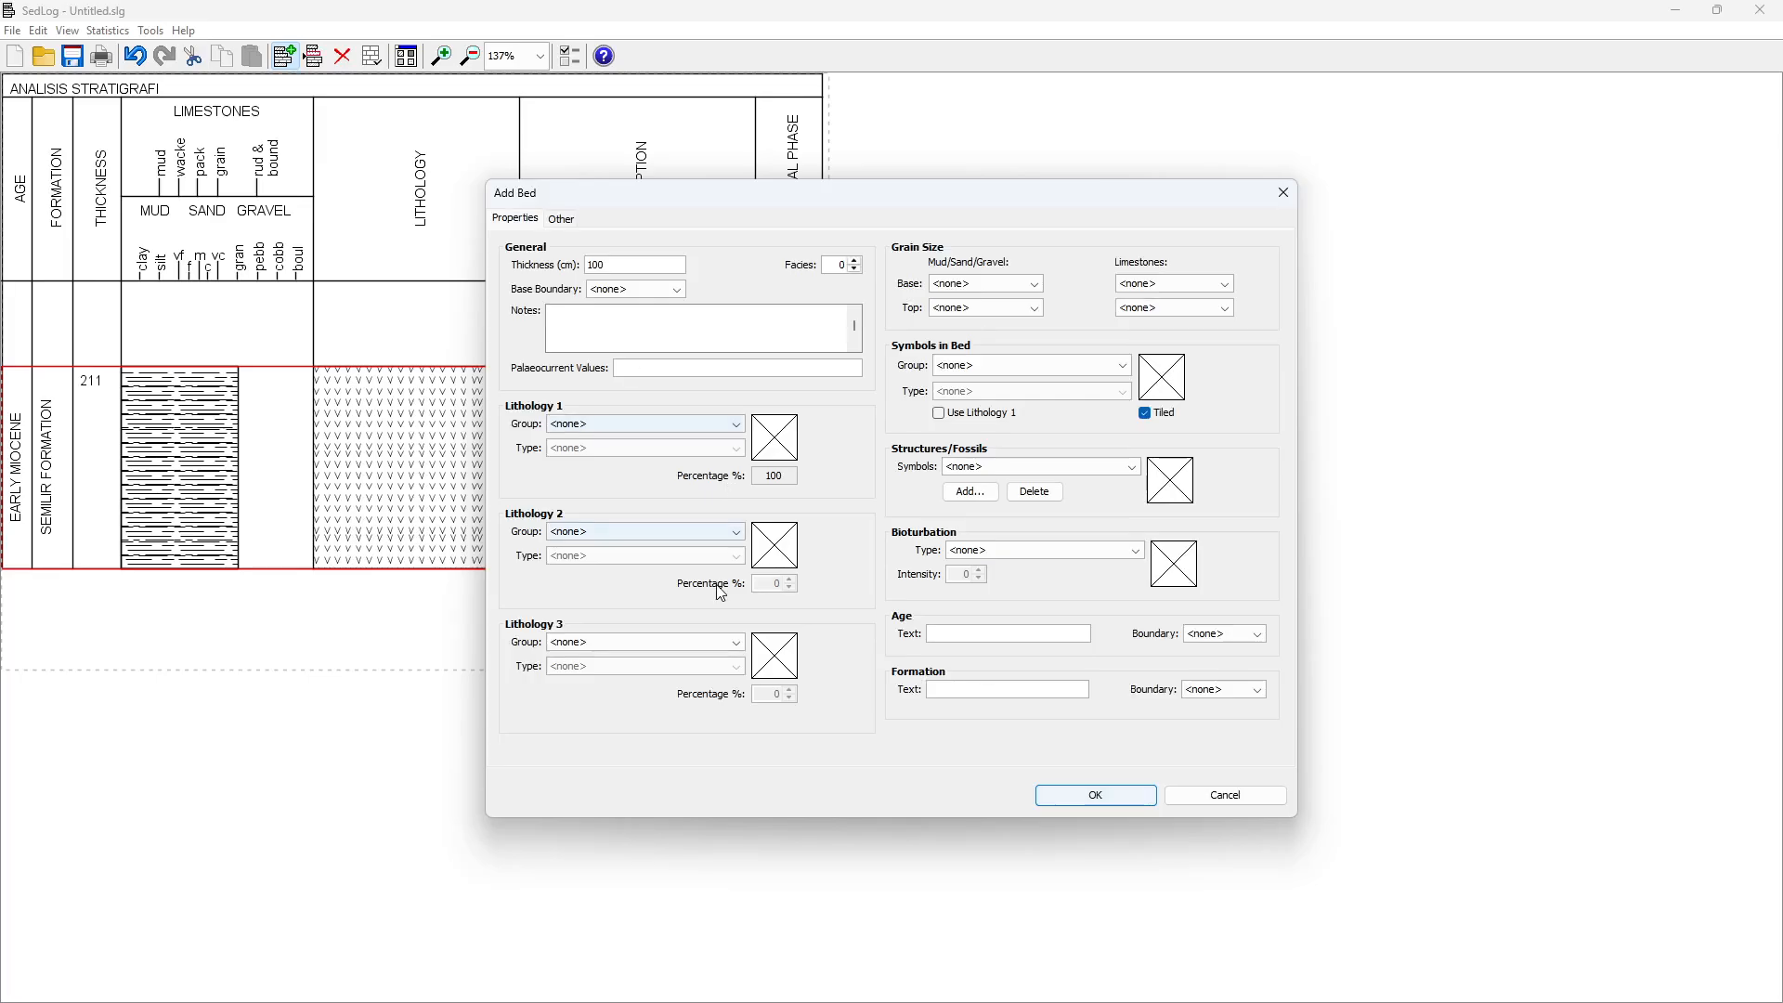
{"action": "key", "text": "alt+Tab"}
{"action": "key", "text": "alt+Tab"}
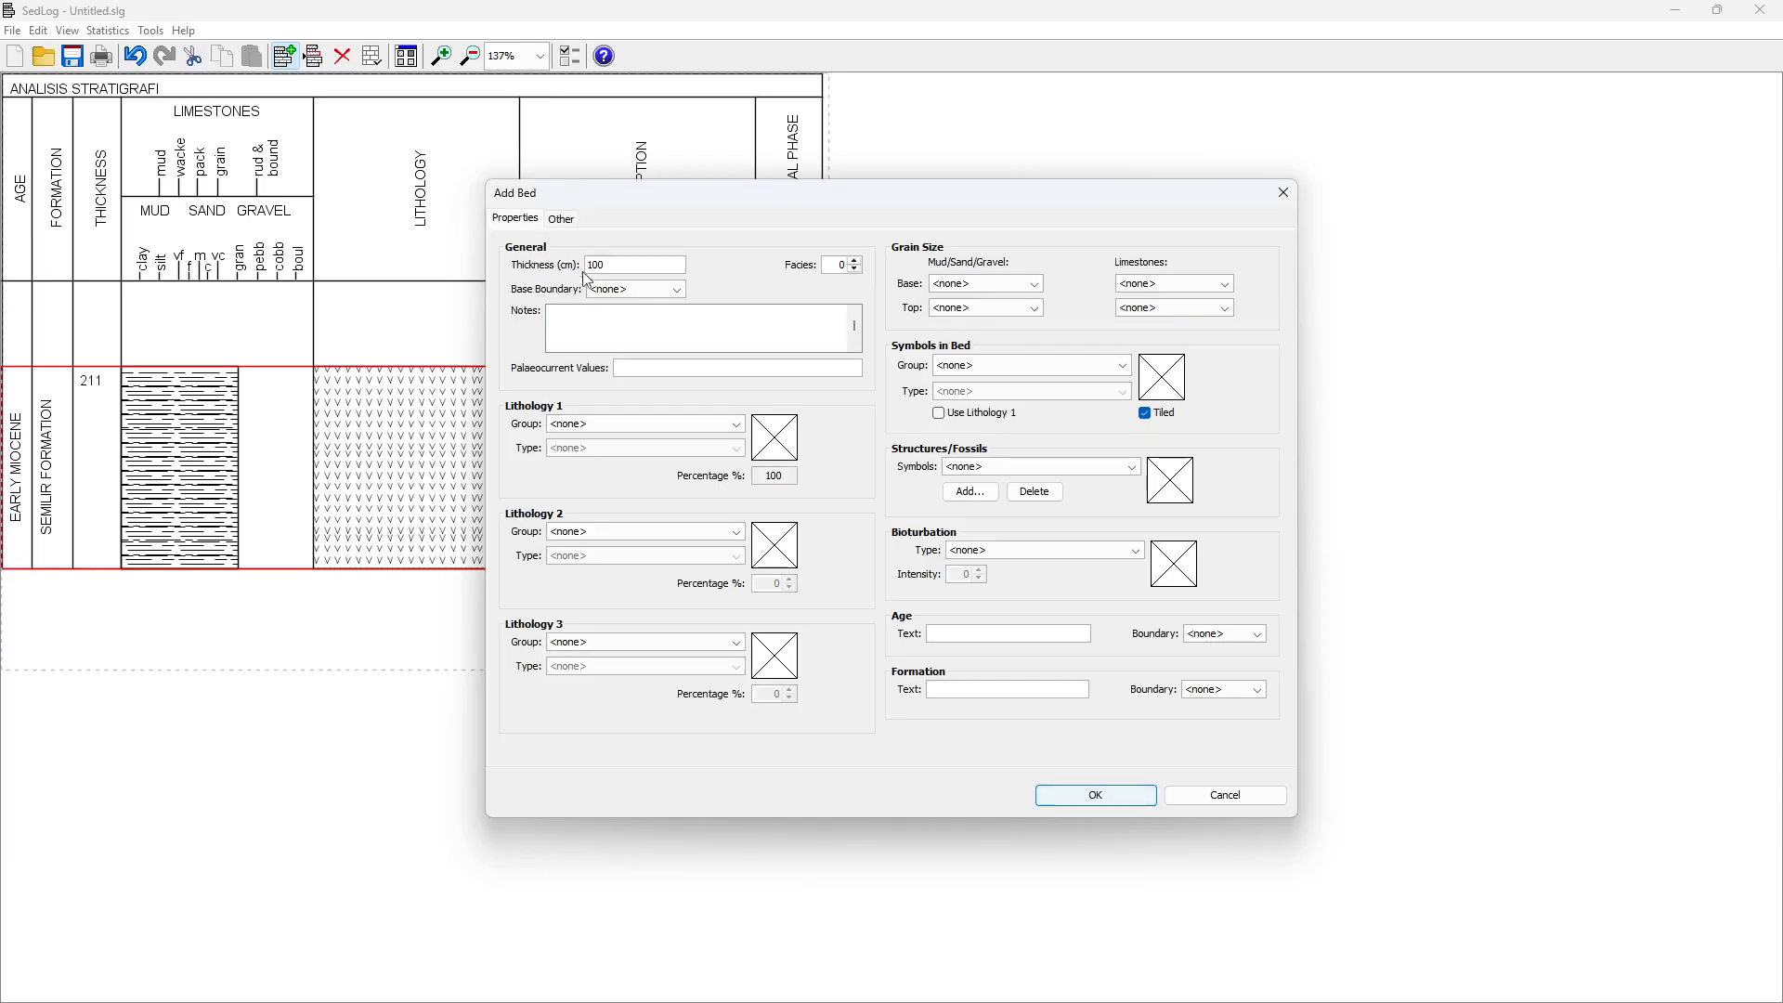
{"action": "double_click", "coordinate": [603, 268]}
{"action": "type", "text": "36"}
{"action": "key", "text": "alt+Tab"}
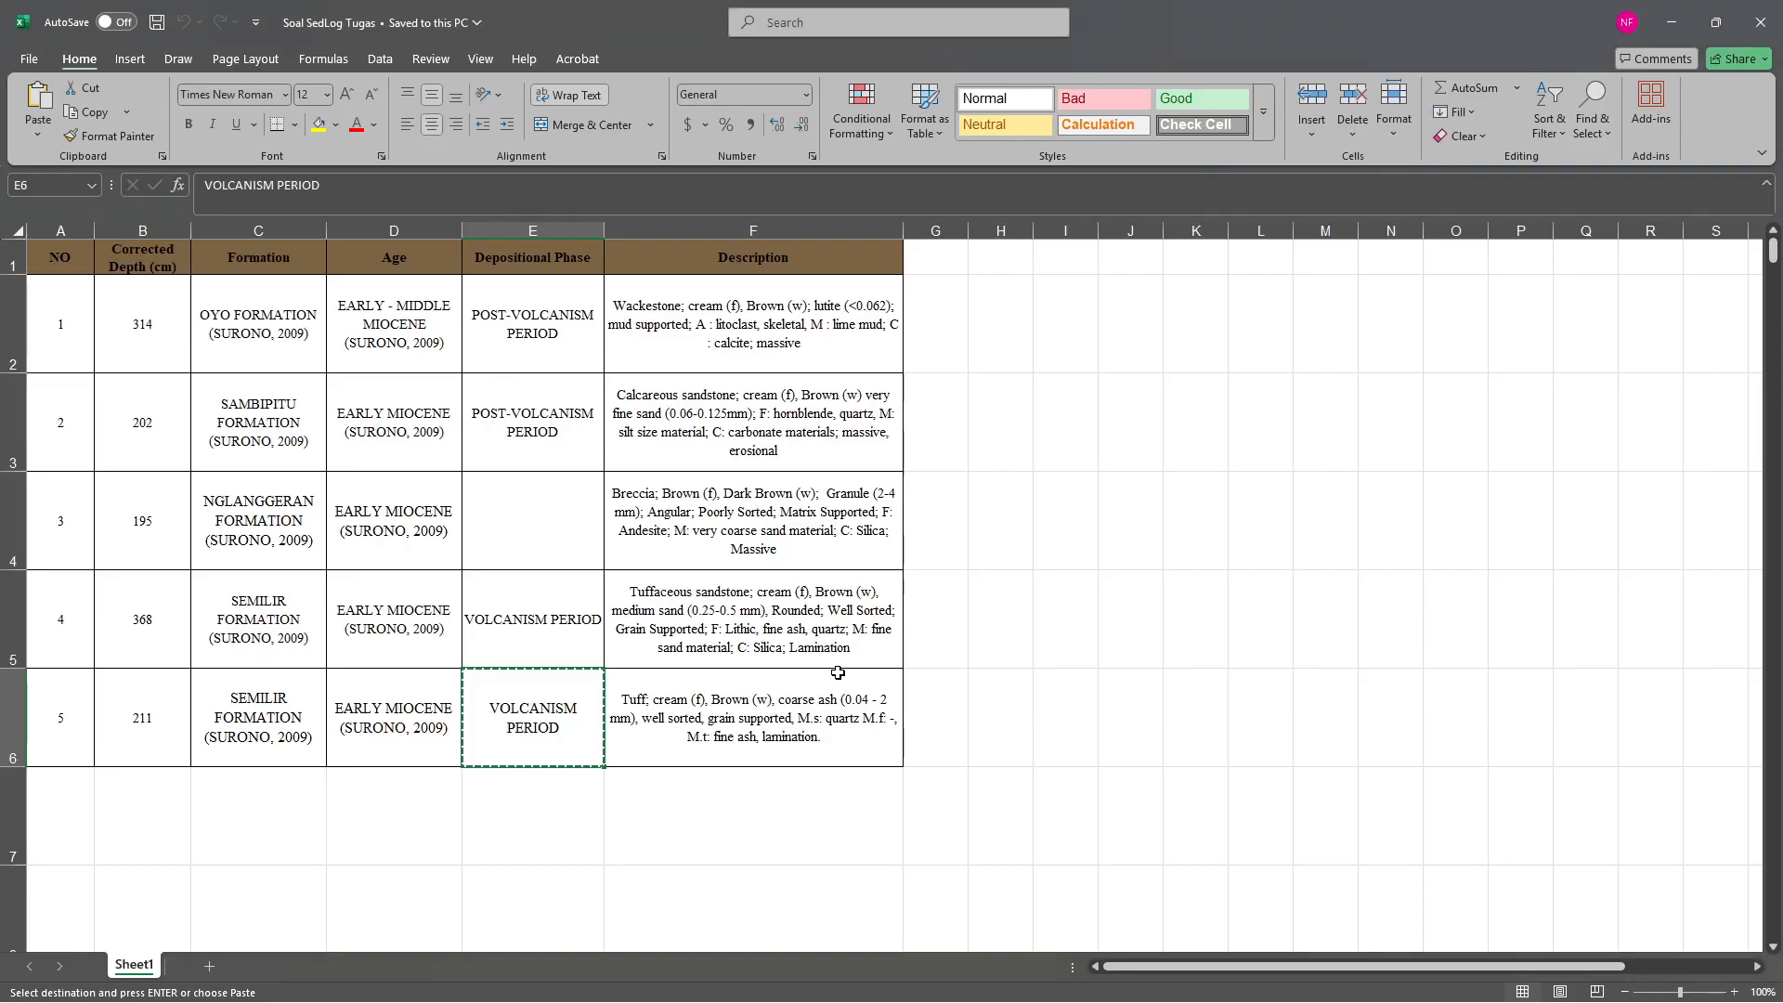
{"action": "key", "text": "alt+Tab"}
{"action": "left_click", "coordinate": [627, 288]}
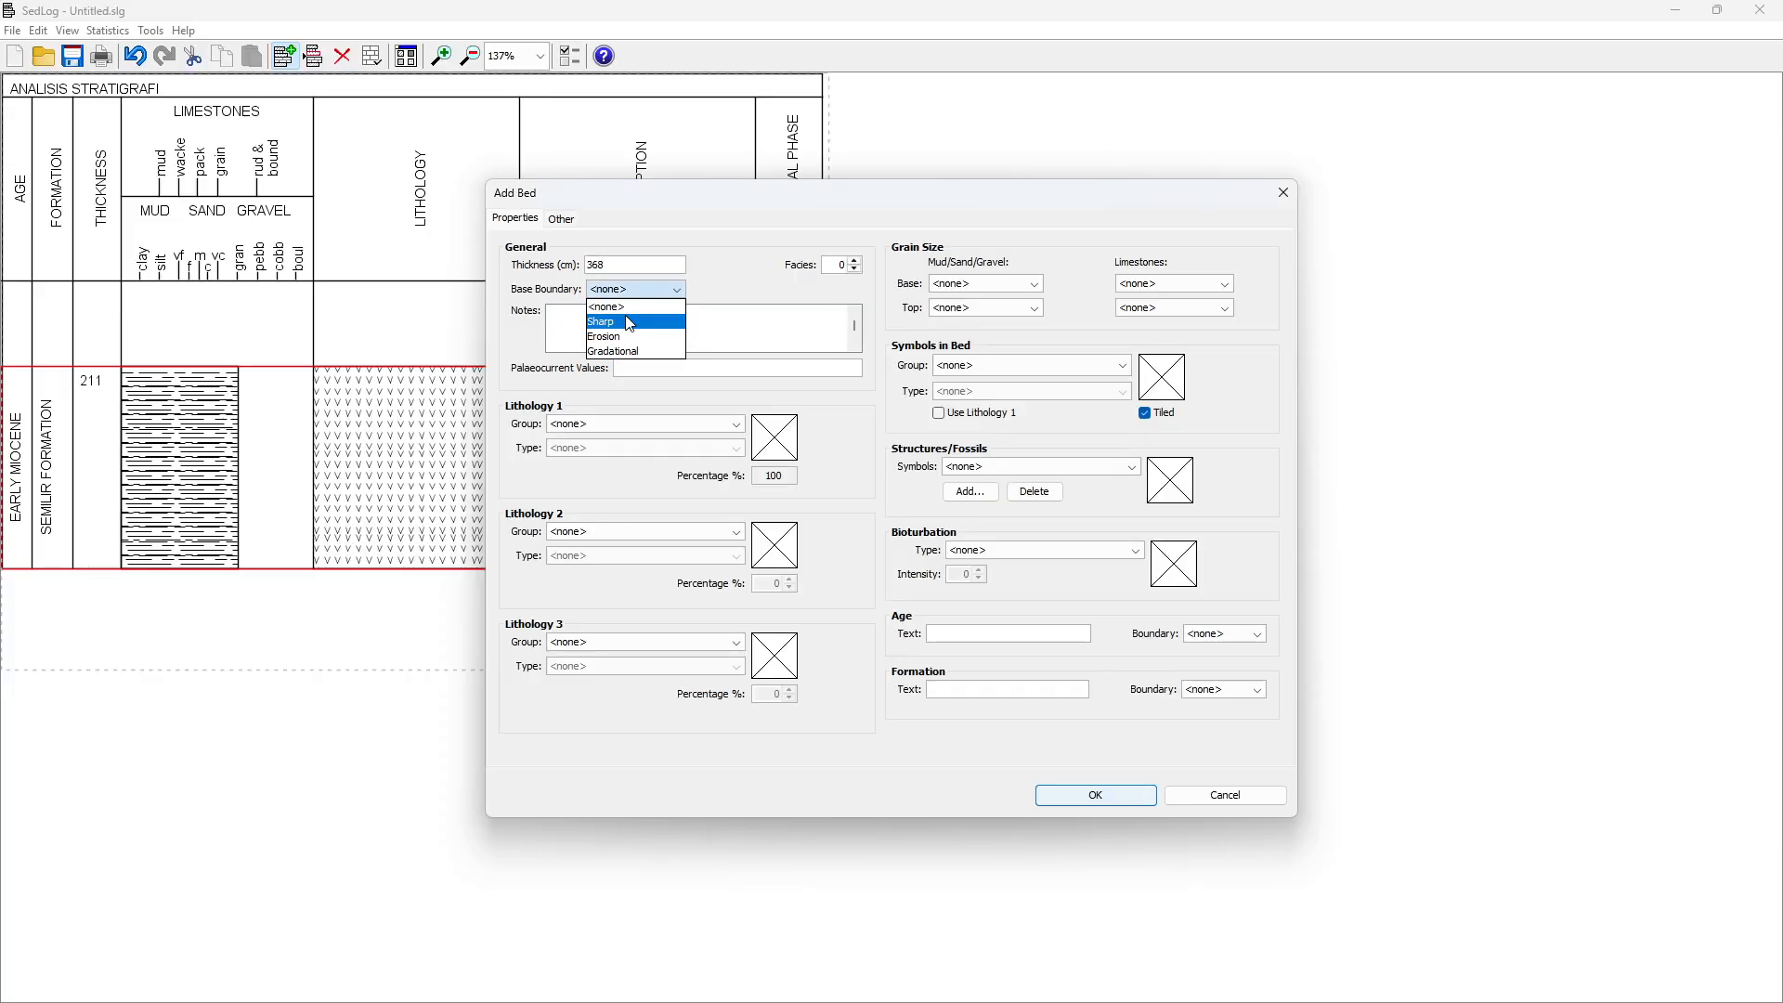
{"action": "left_click", "coordinate": [626, 319]}
Set the new bed's Lithology 1 to group Basic, type Sandstone, following bed 4's description in the Excel table
{"action": "key", "text": "alt+Tab"}
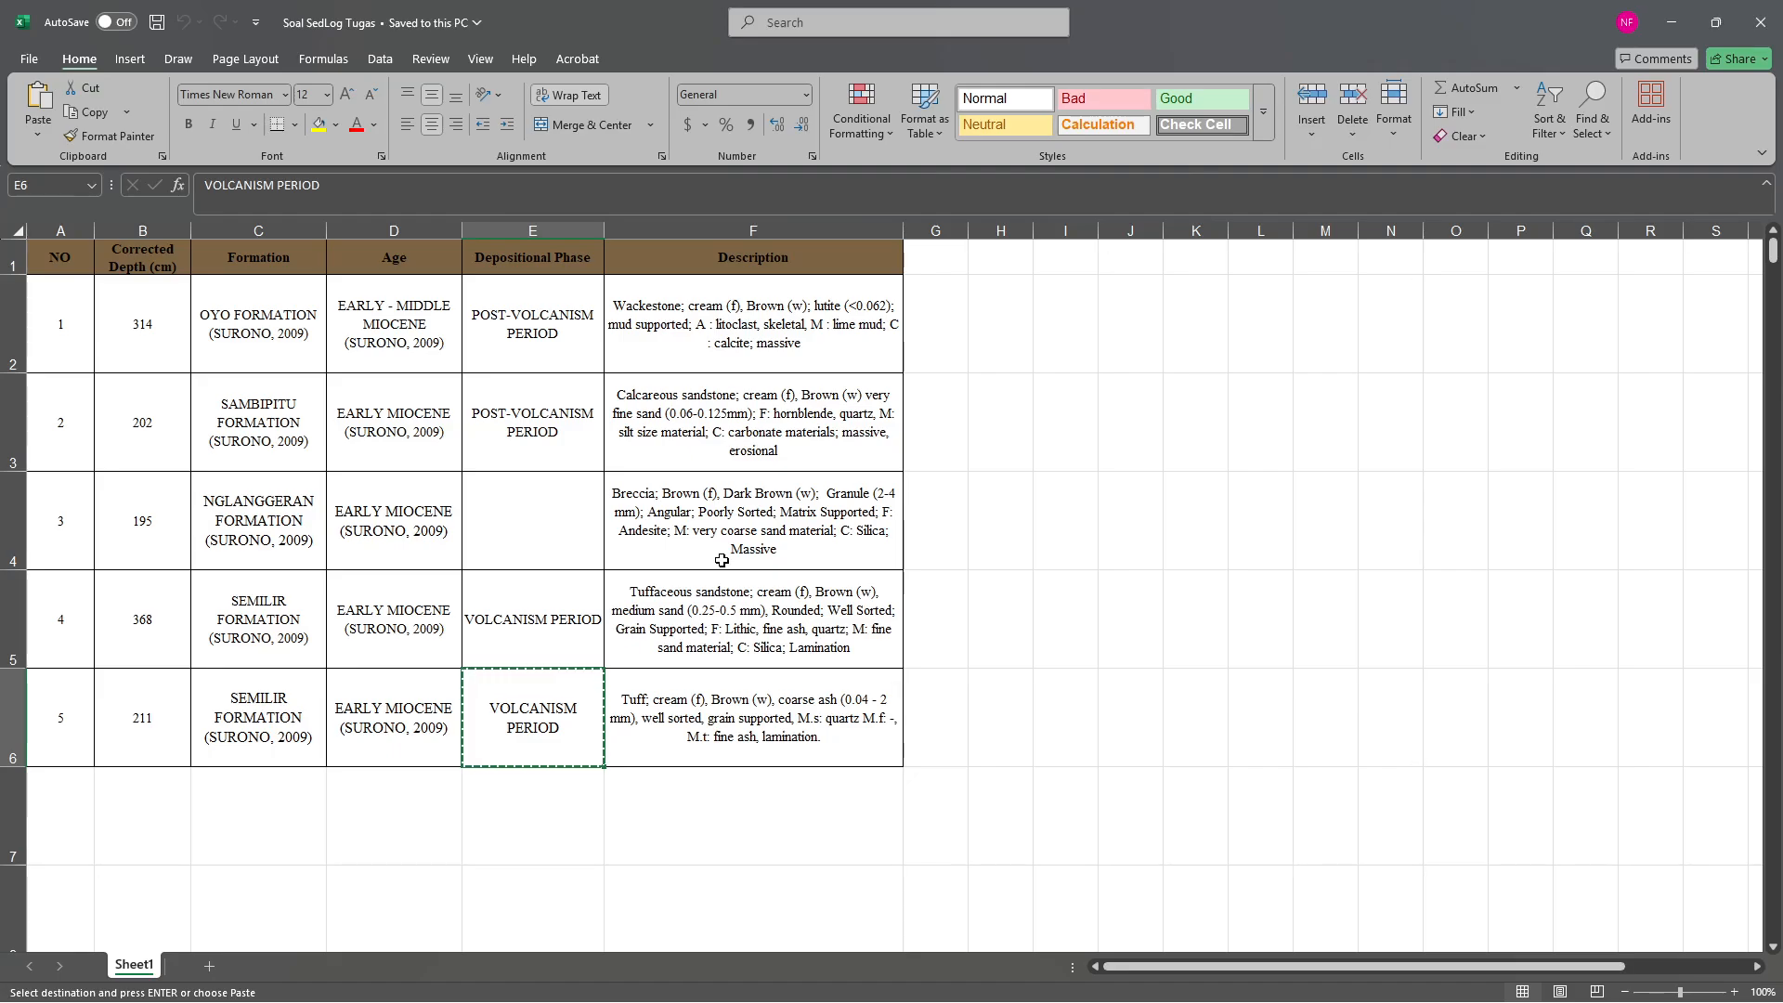
{"action": "key", "text": "alt+Tab"}
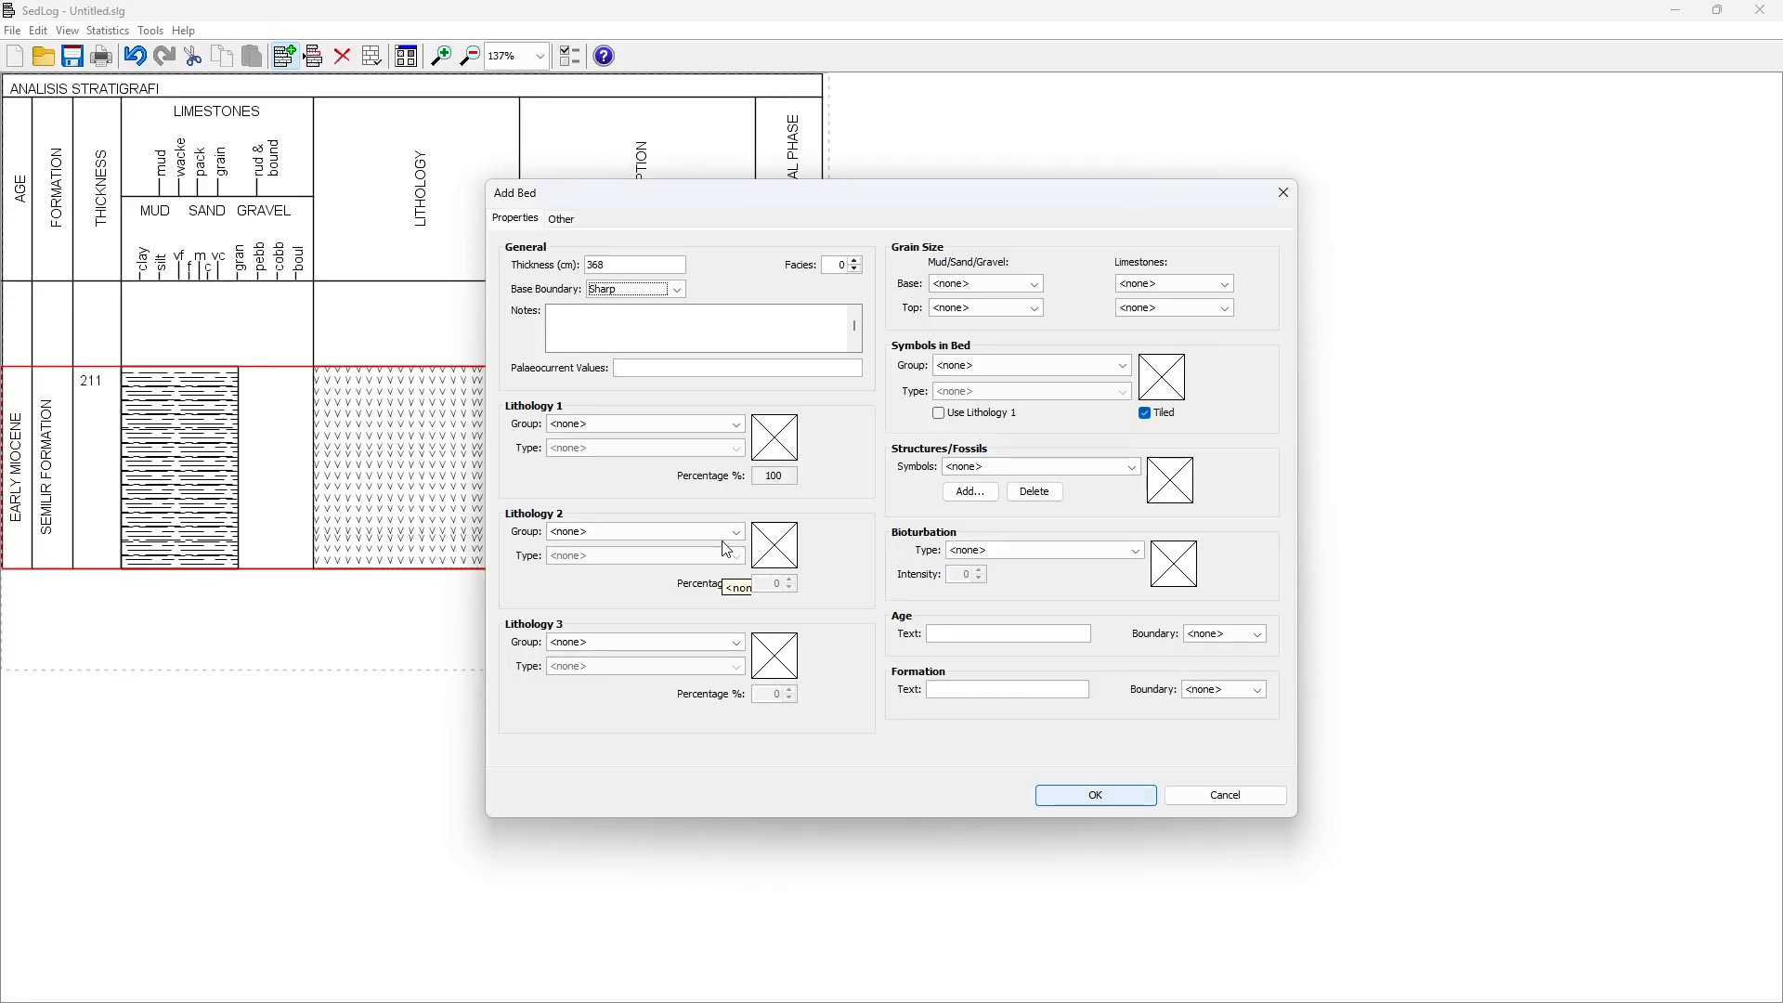
{"action": "left_click", "coordinate": [688, 425]}
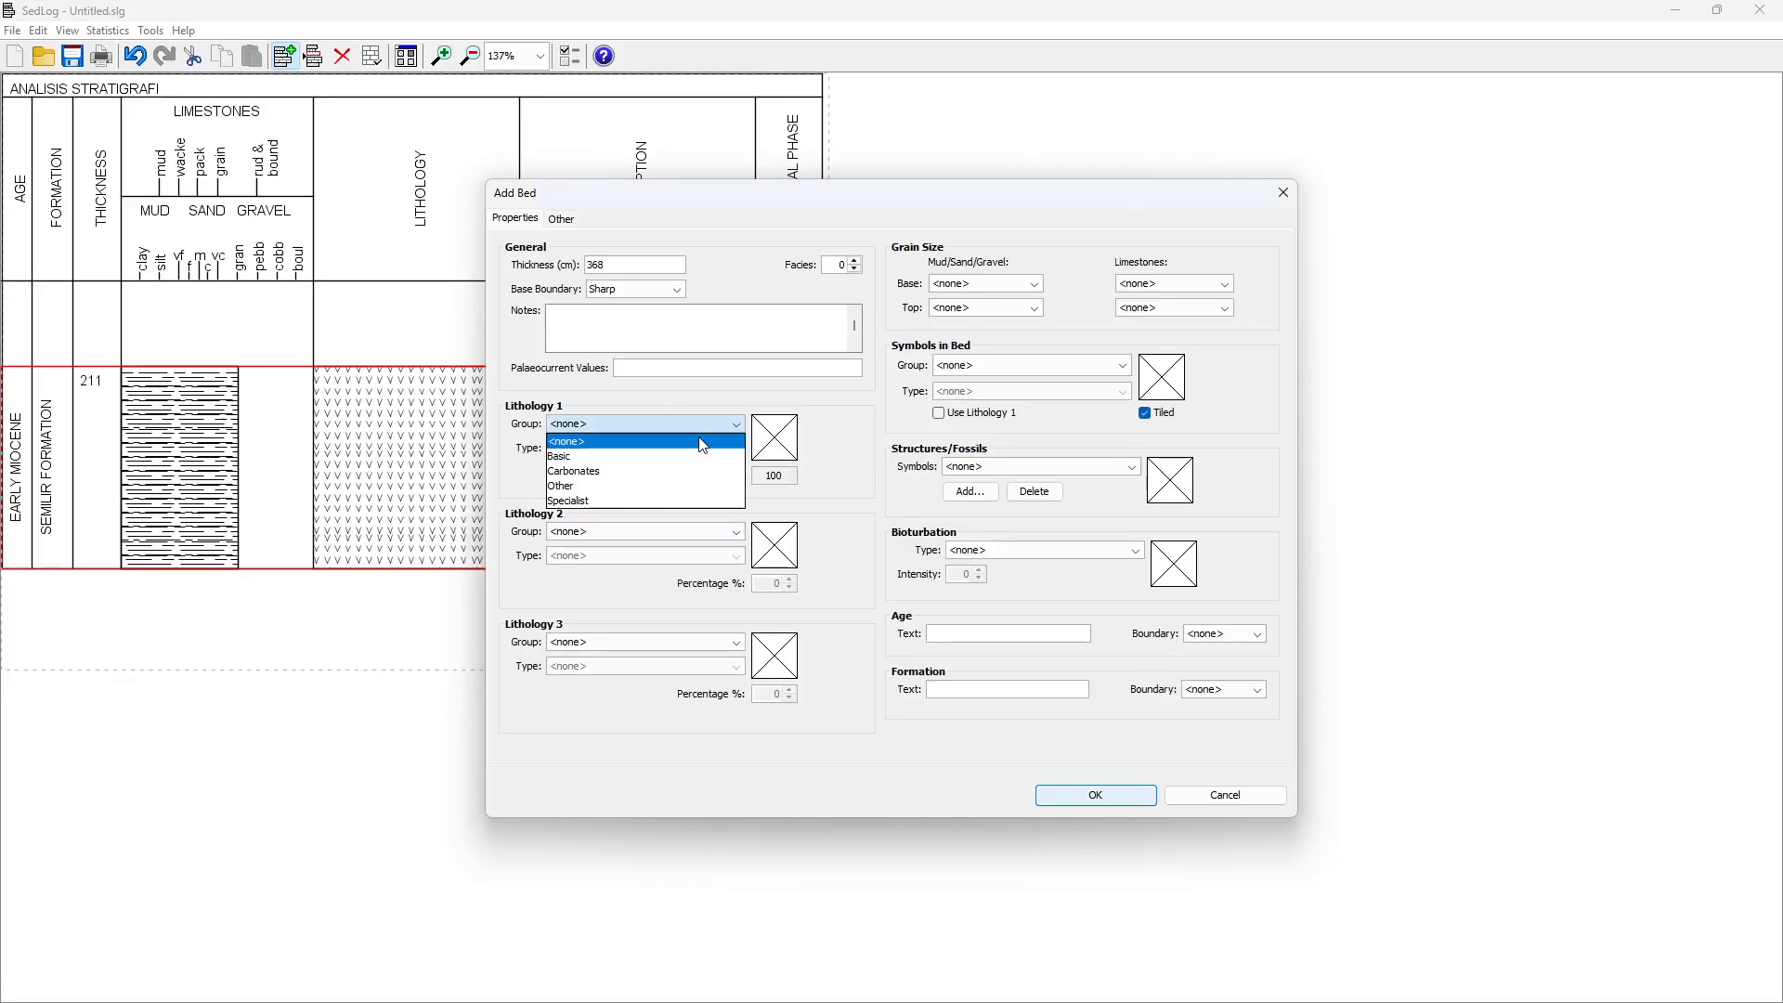
{"action": "left_click", "coordinate": [660, 456]}
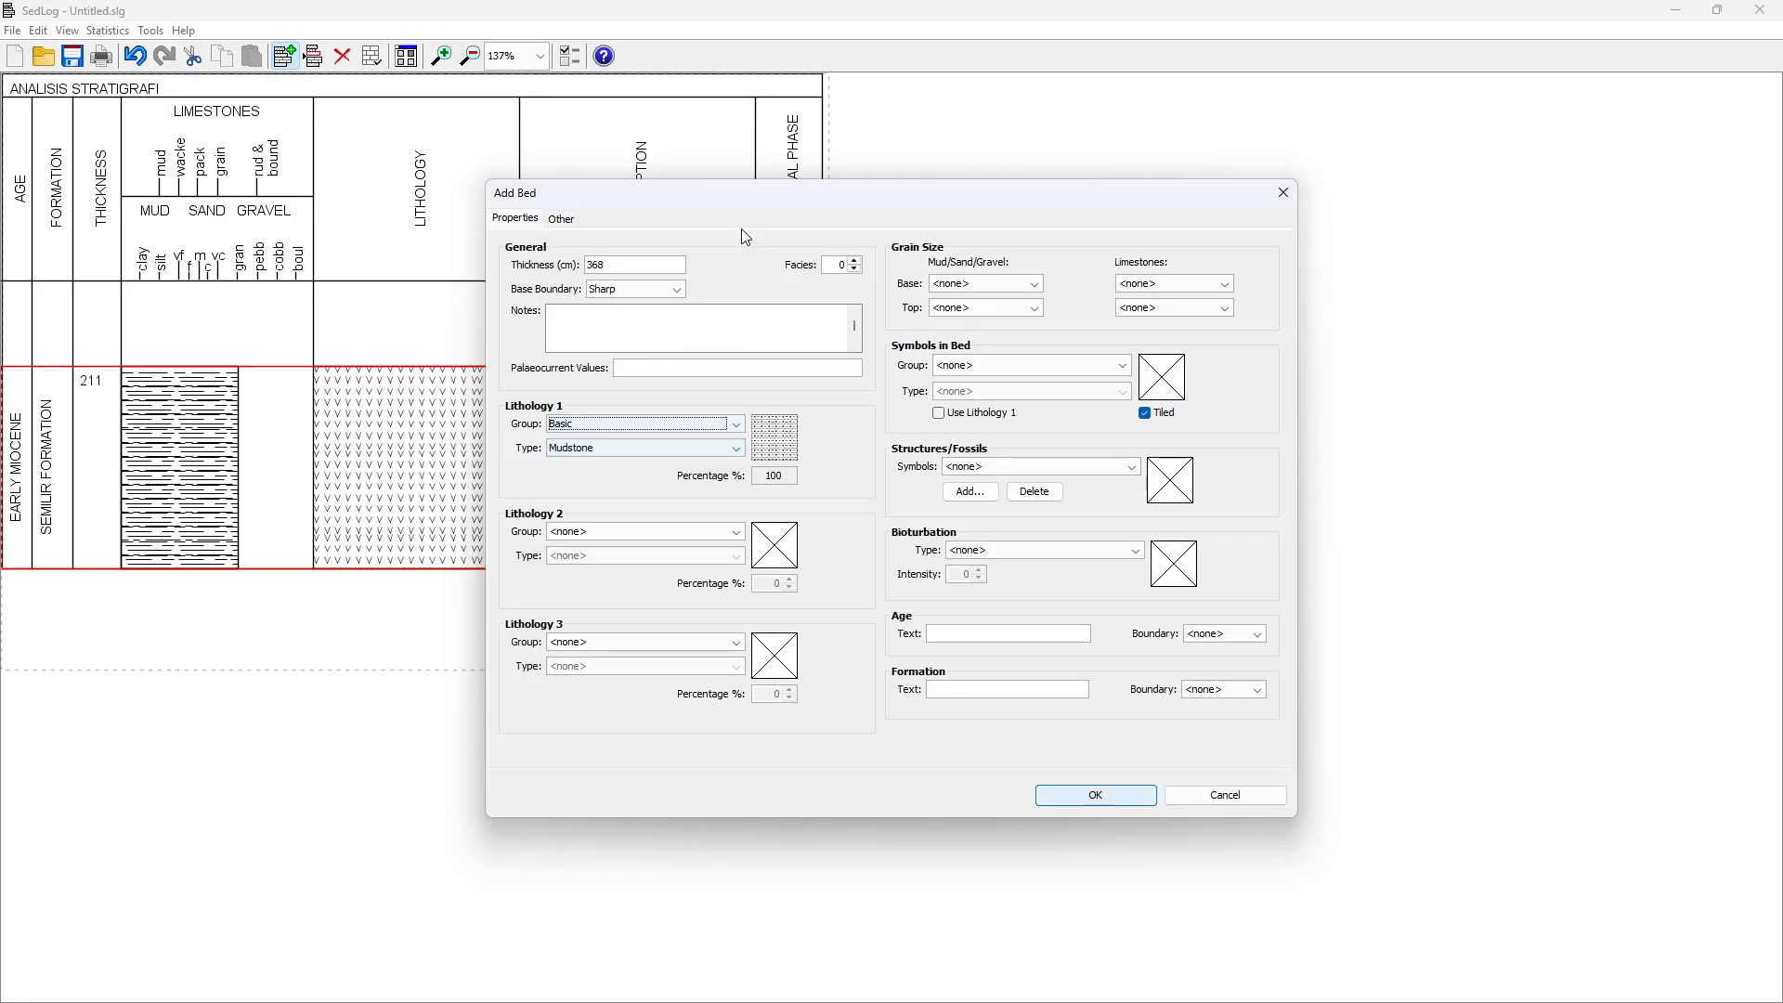
{"action": "left_click", "coordinate": [672, 448]}
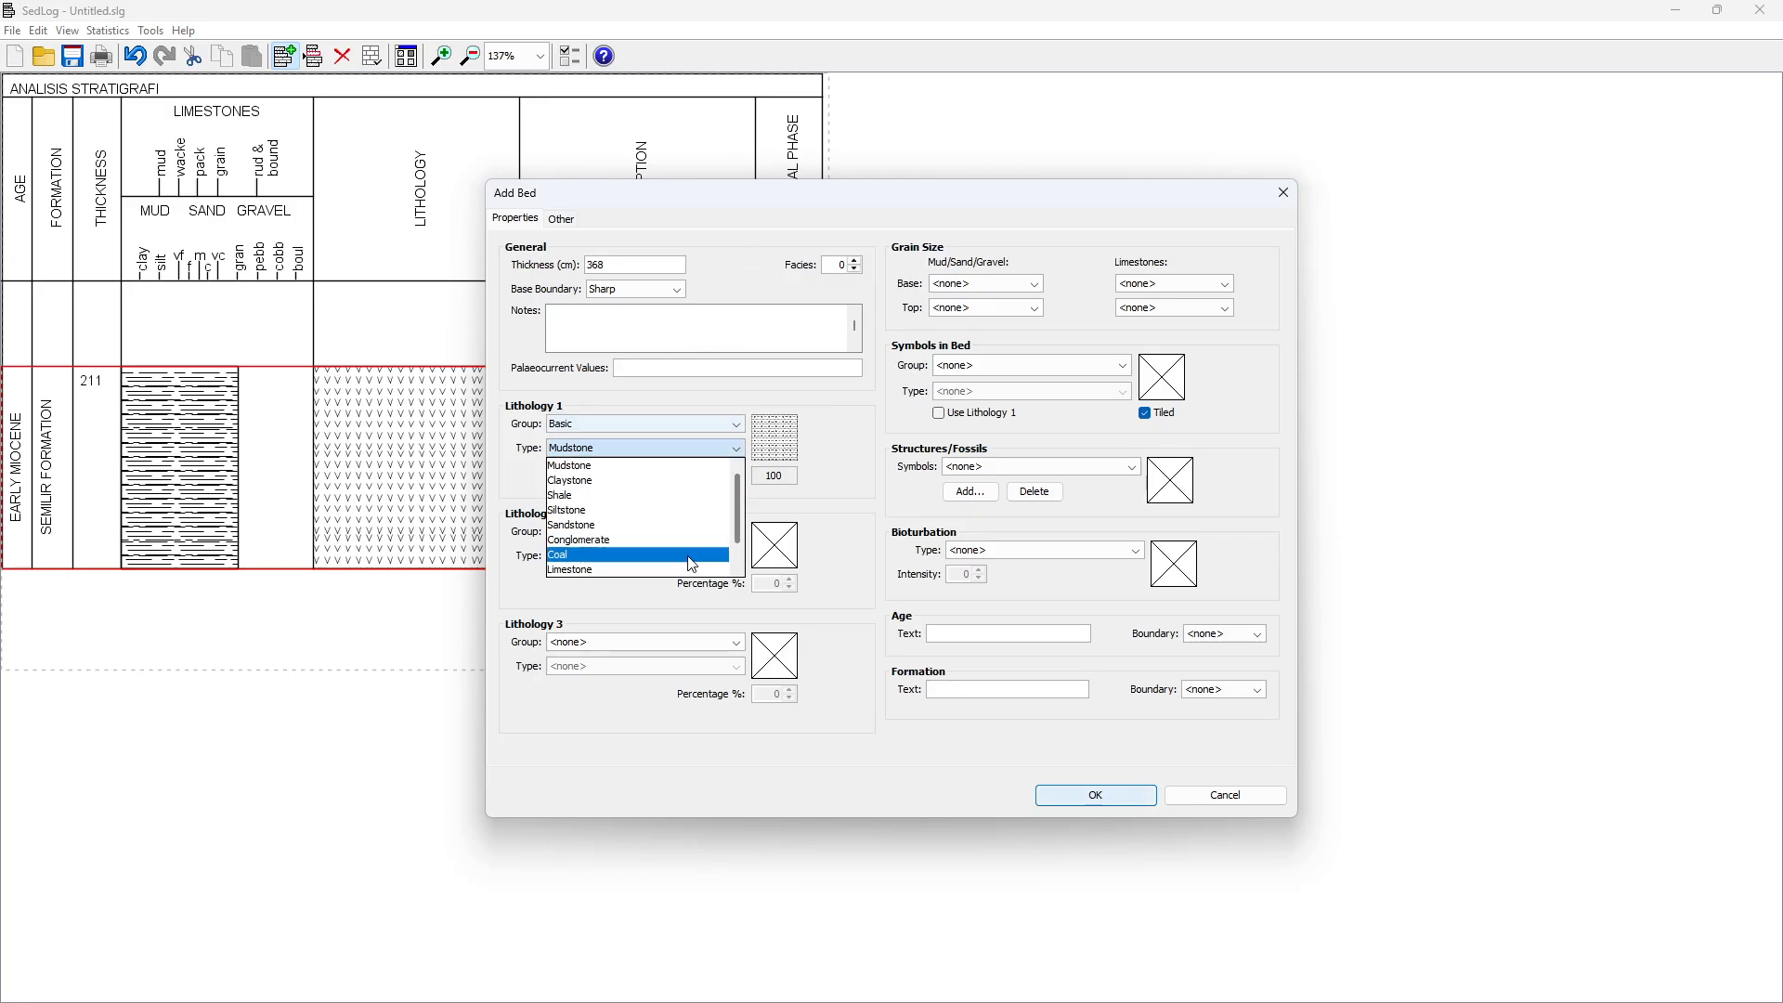
{"action": "left_click", "coordinate": [659, 526]}
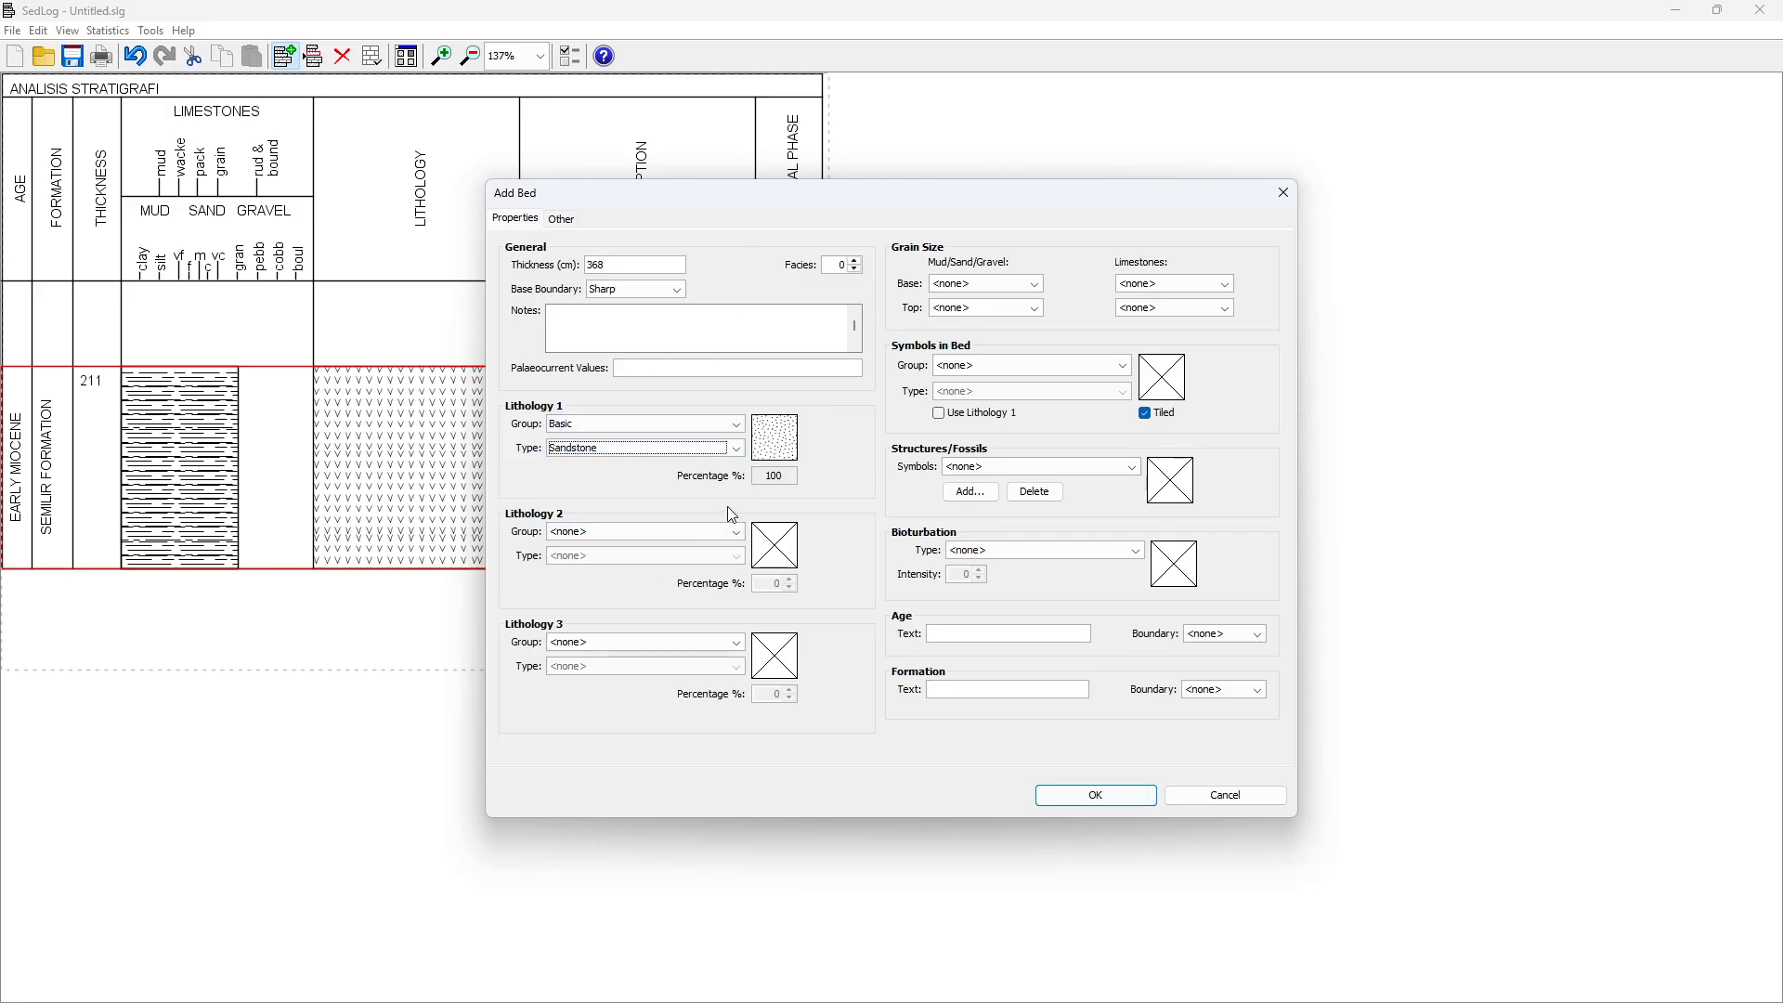
Set the bed's Lithology 2 to group Other, type Fine ash, at 20 percent, checking bed 4's description in the Excel table
{"action": "left_click", "coordinate": [683, 528]}
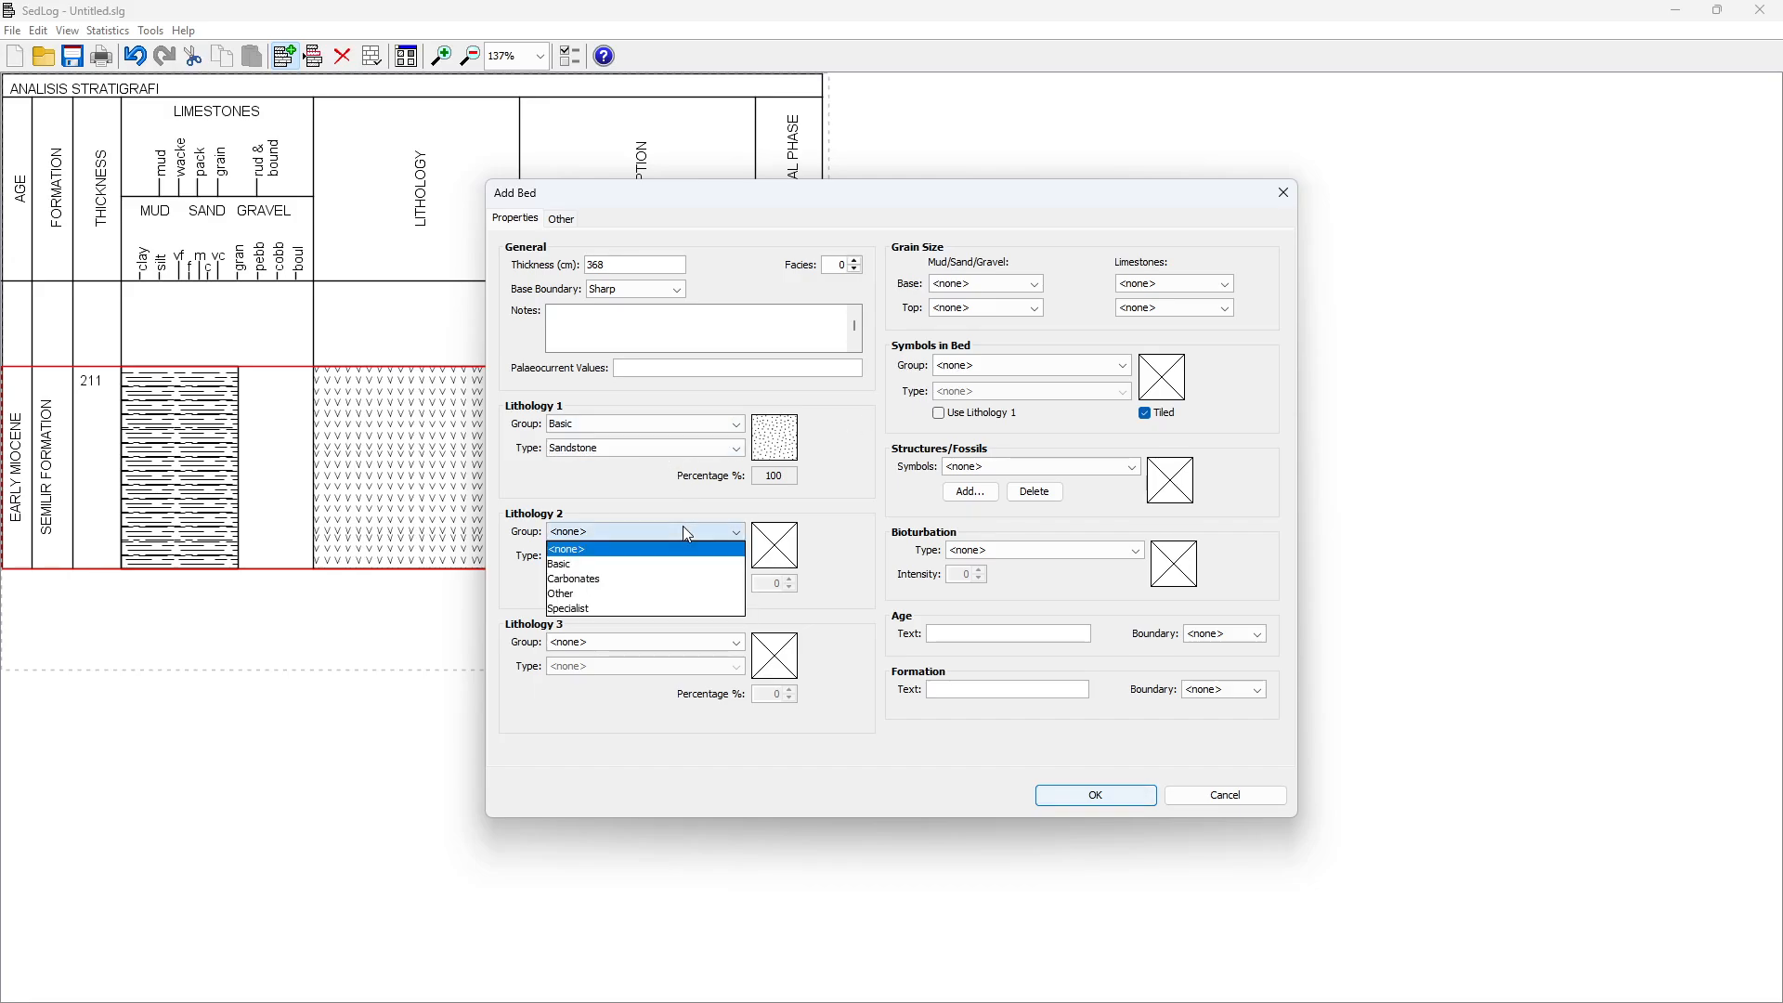
{"action": "left_click", "coordinate": [638, 595]}
{"action": "key", "text": "alt+Tab"}
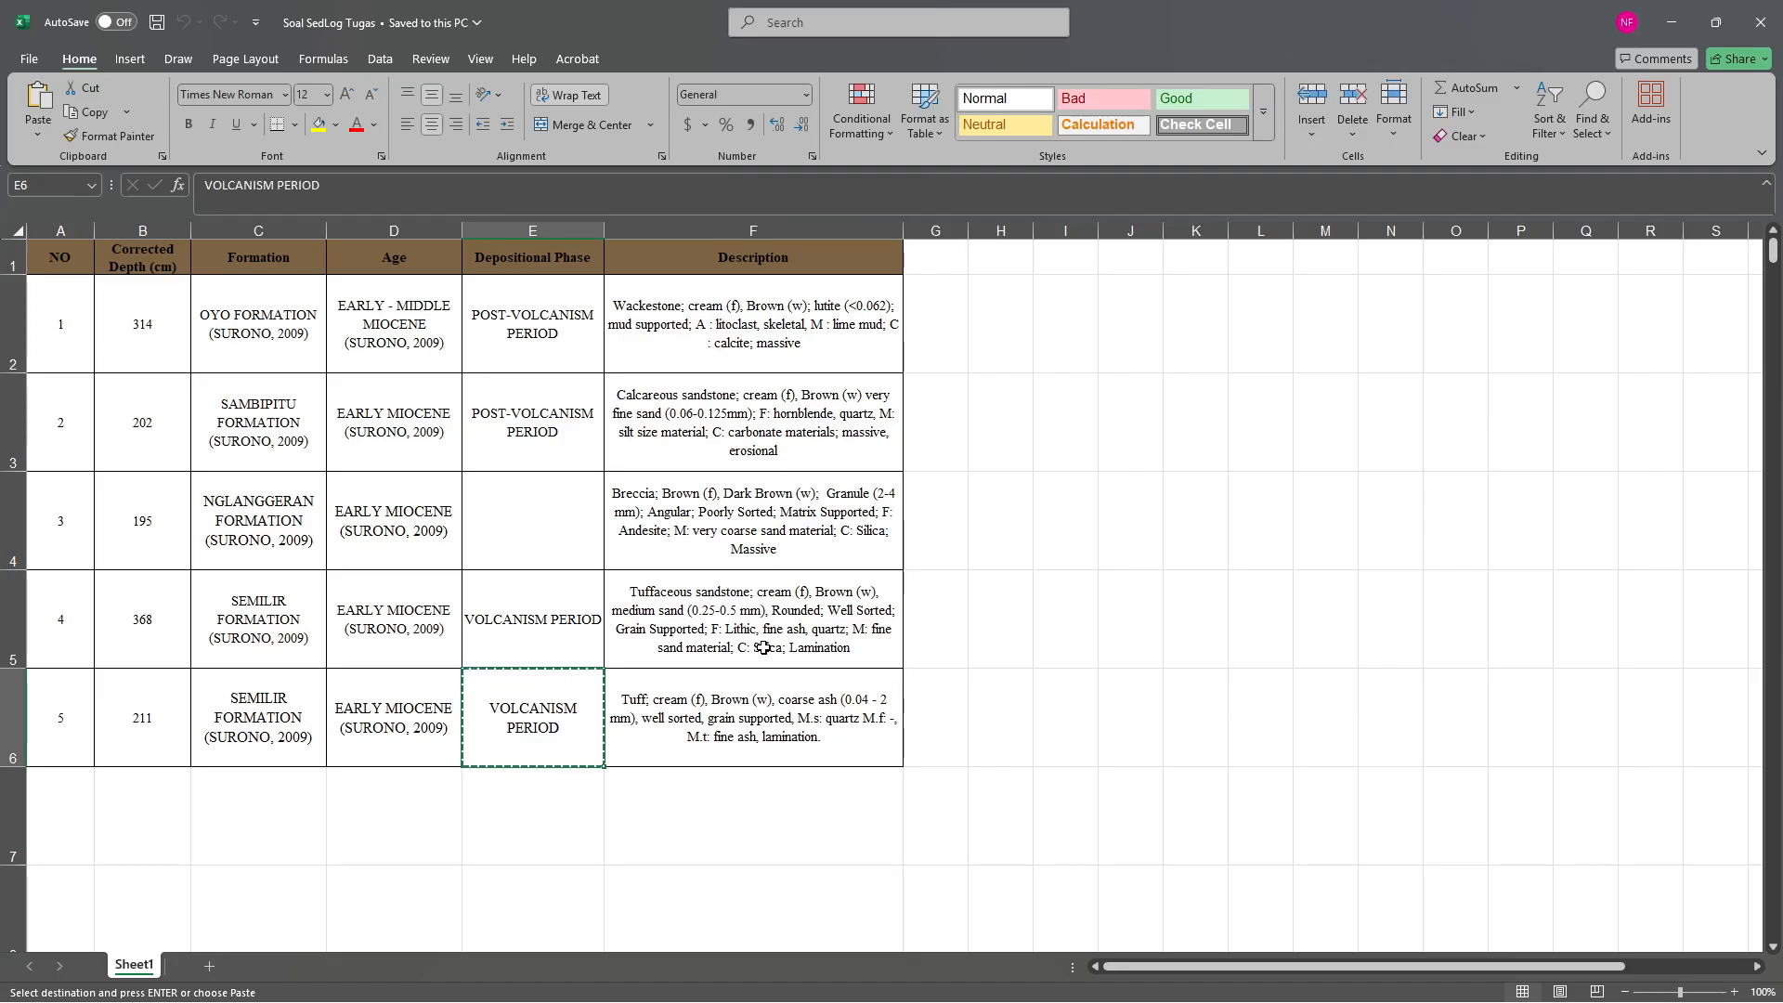
{"action": "key", "text": "alt+Tab"}
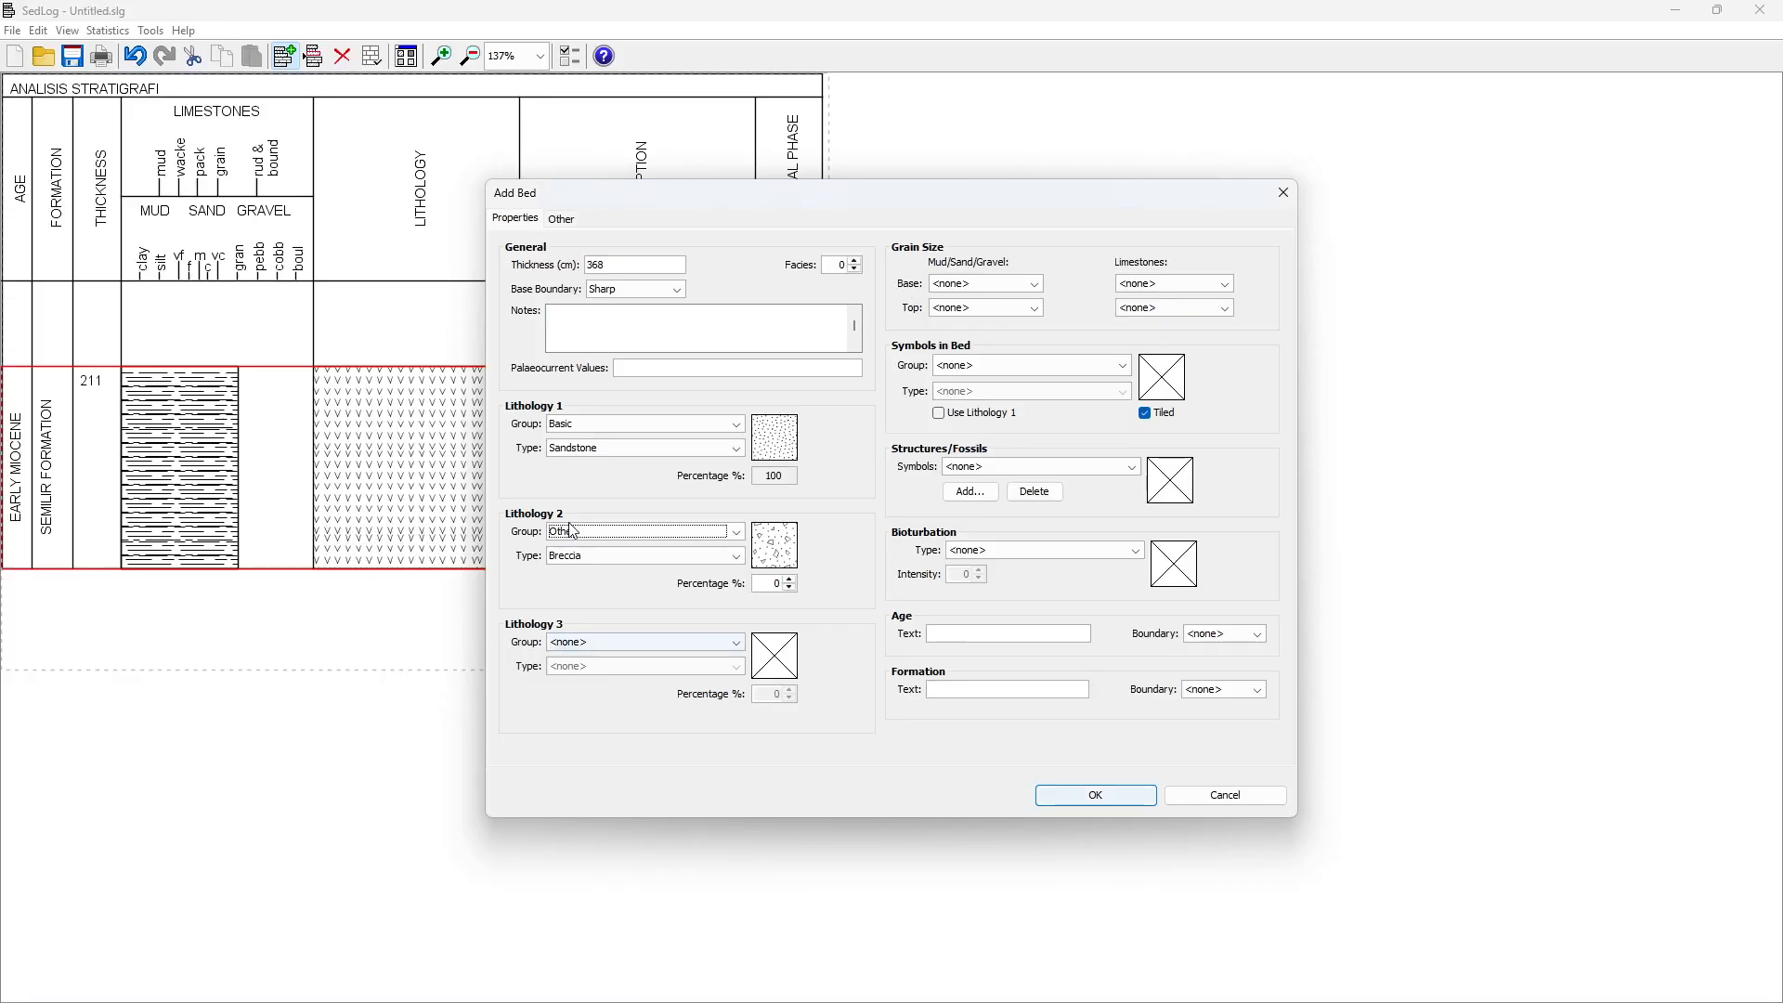
{"action": "left_click", "coordinate": [565, 556]}
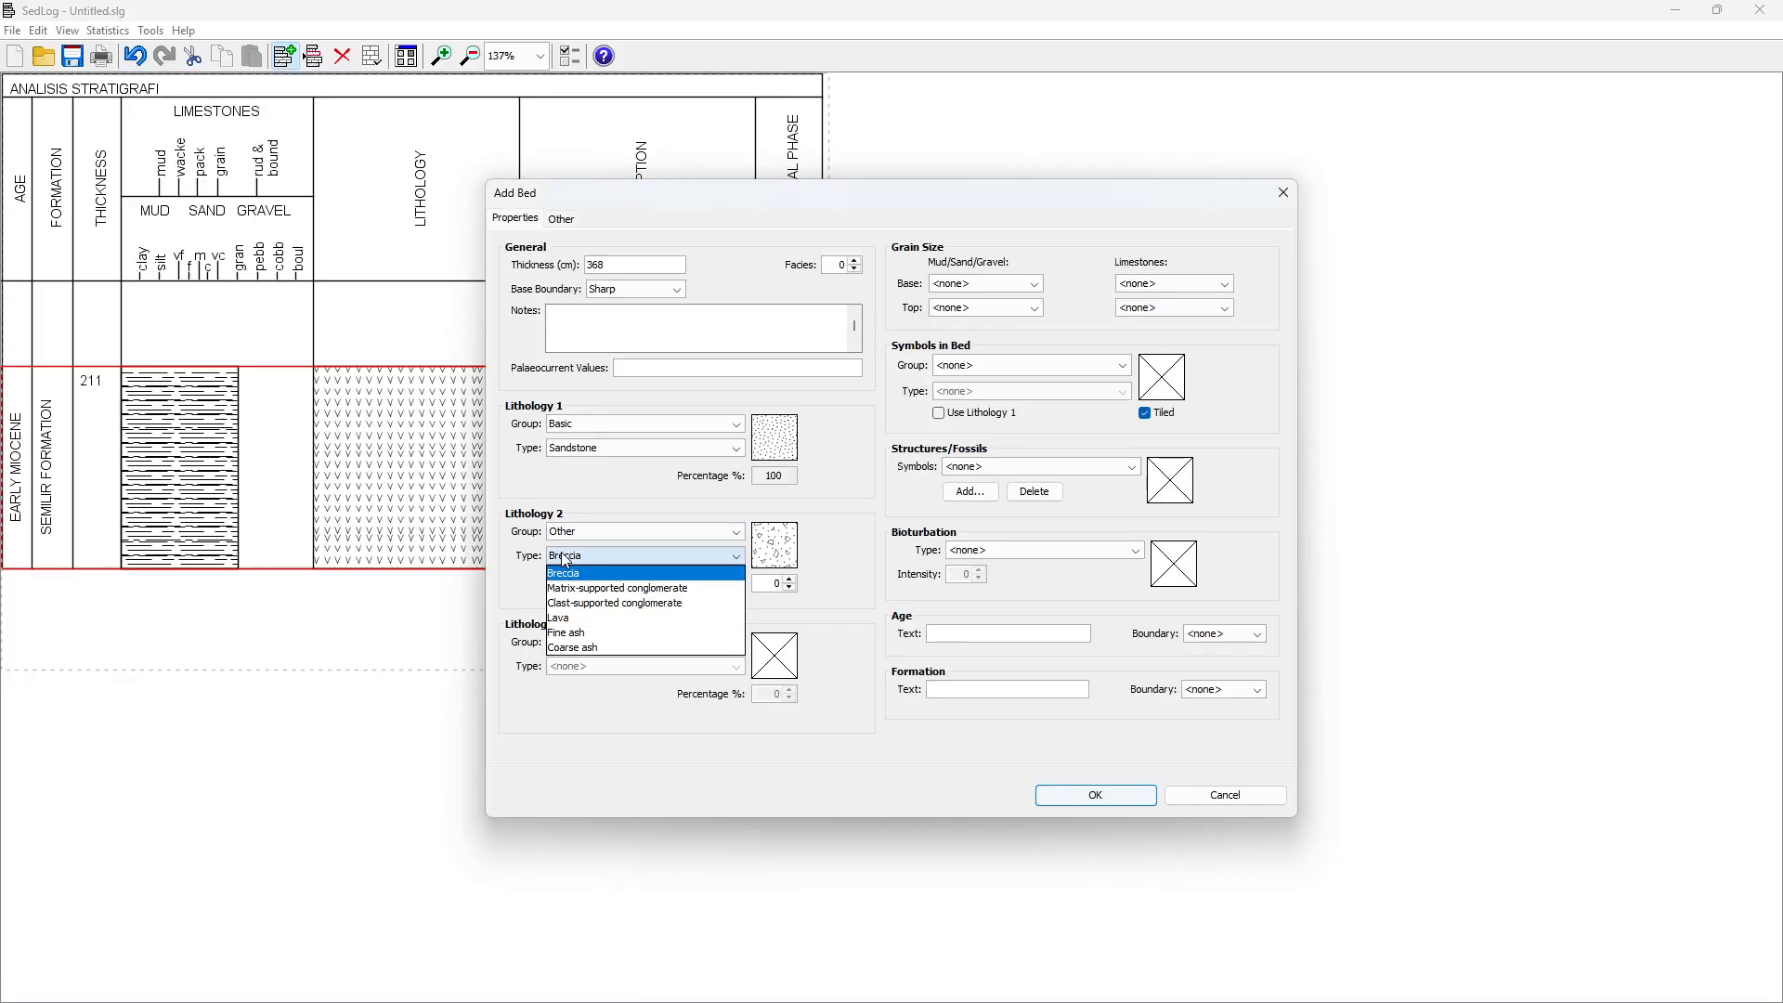
{"action": "left_click", "coordinate": [571, 633]}
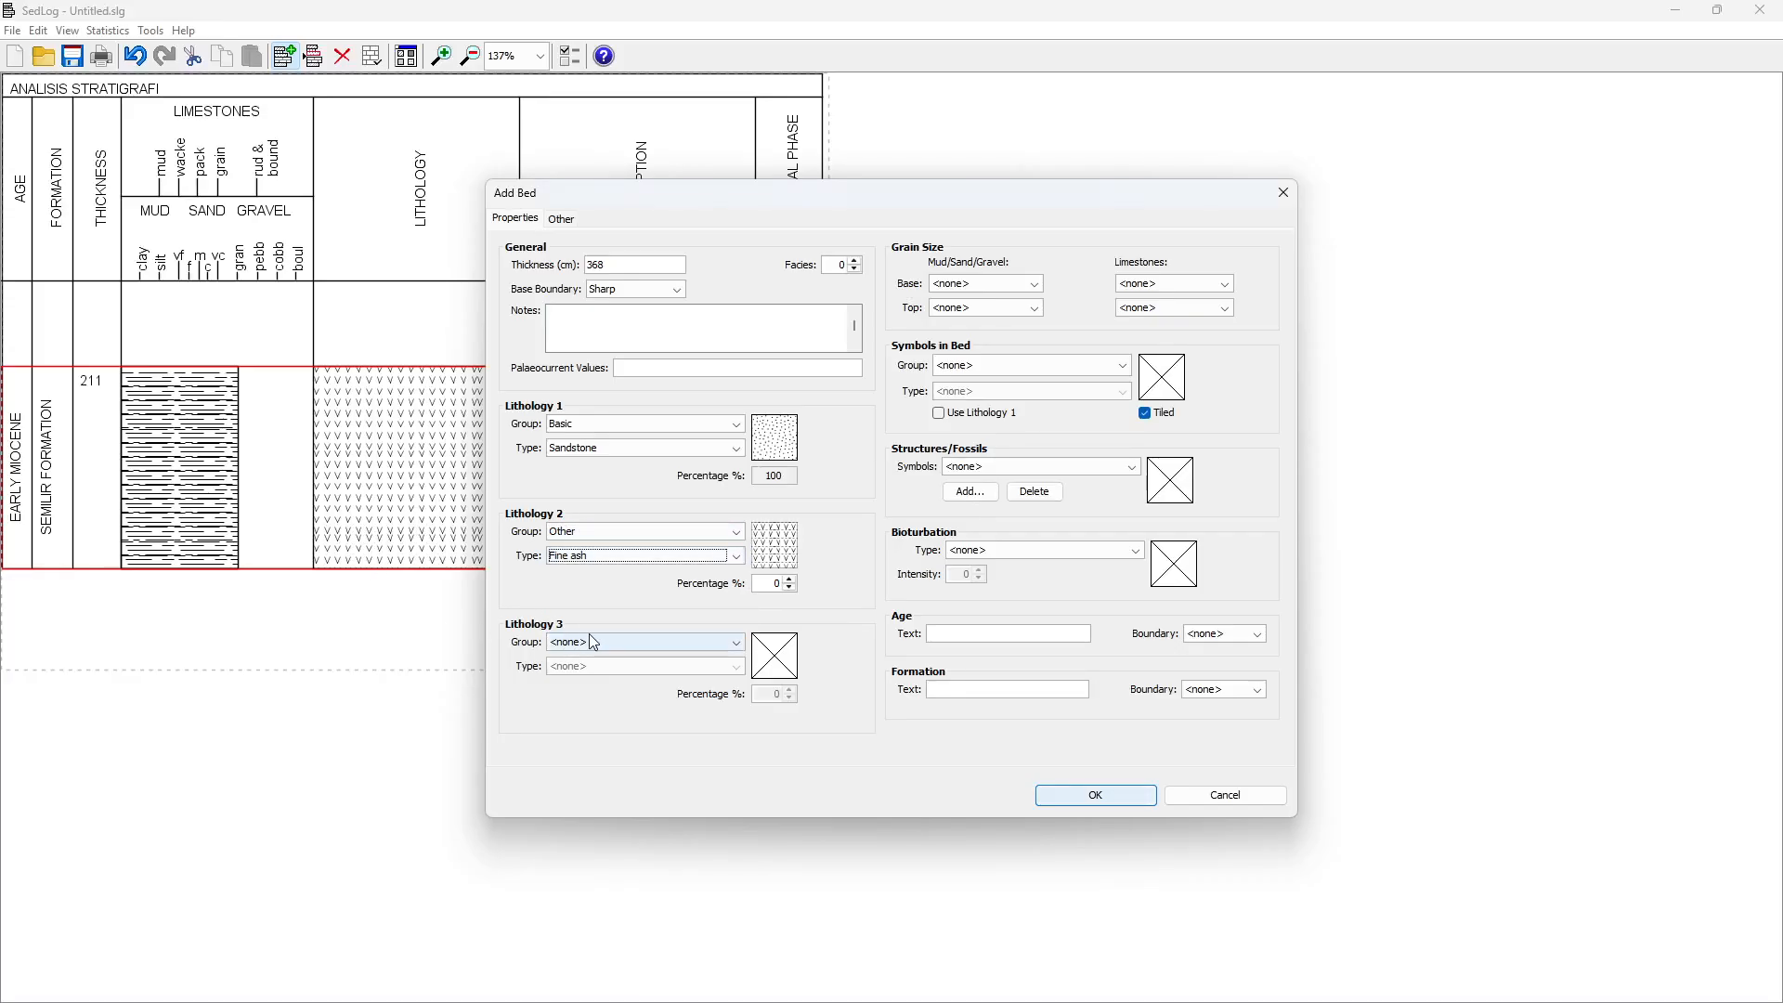
{"action": "left_click", "coordinate": [791, 579]}
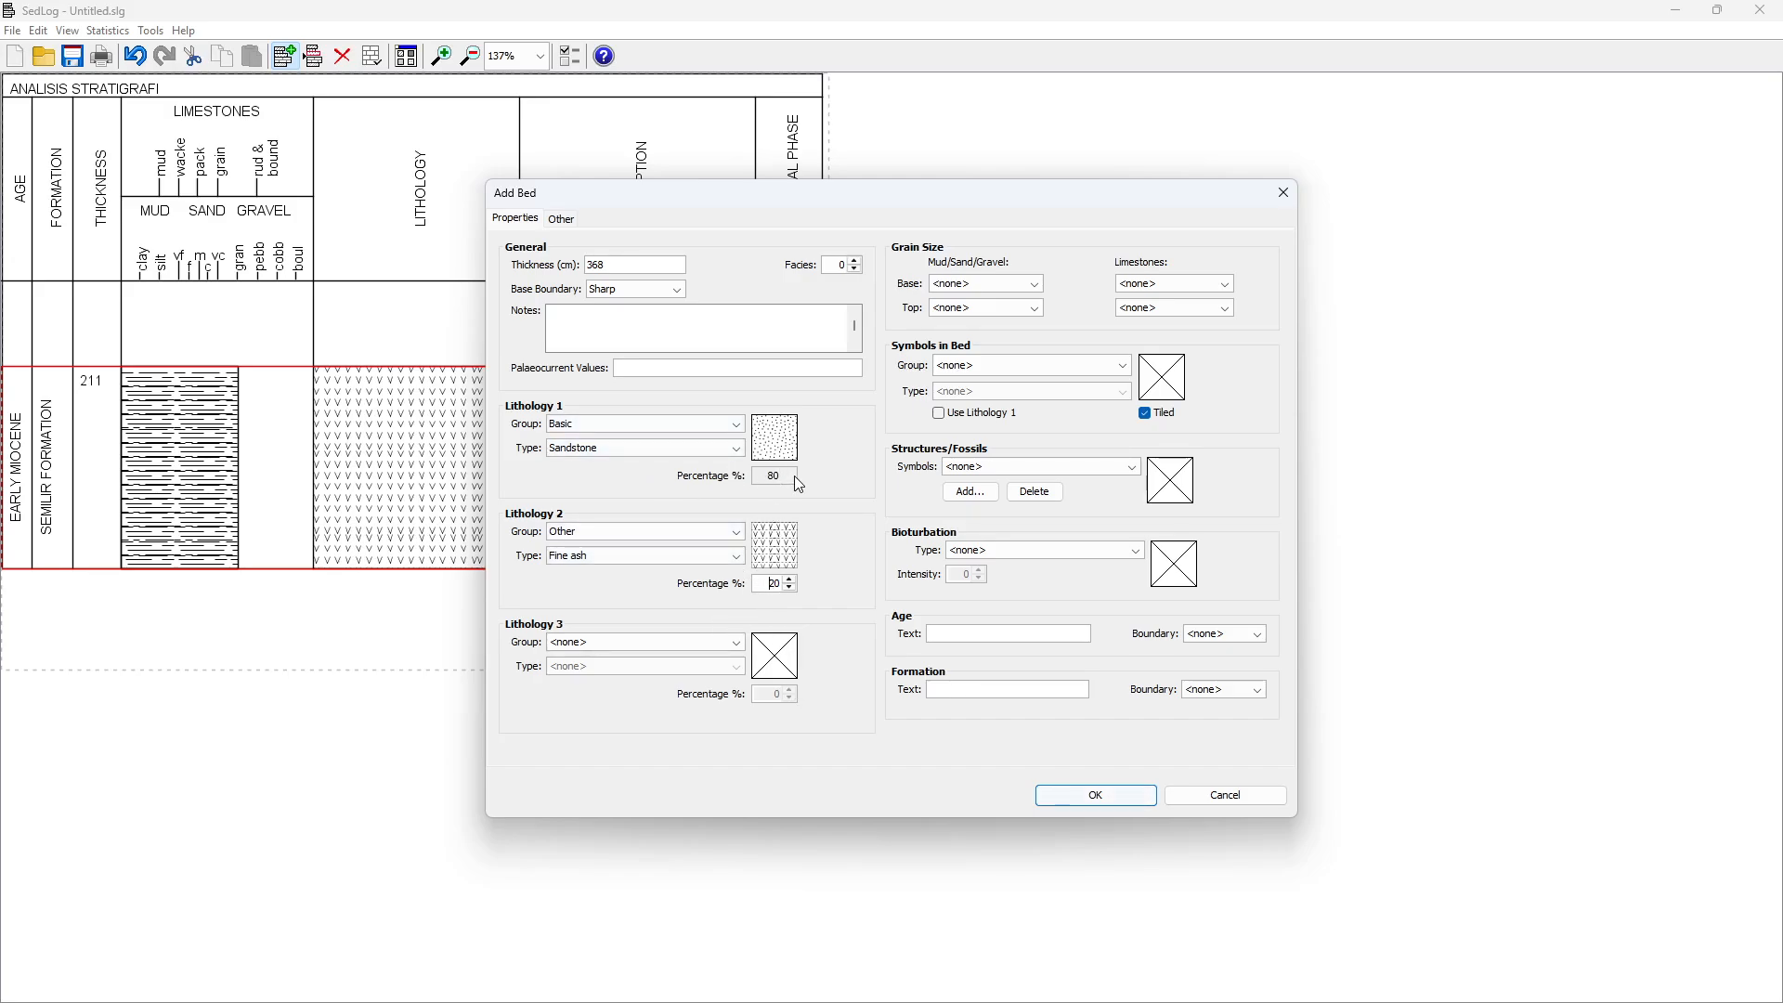
Set the bed's Mud/Sand/Gravel grain size to m at both base and top, following bed 4's description in the Excel table
{"action": "key", "text": "alt+Tab"}
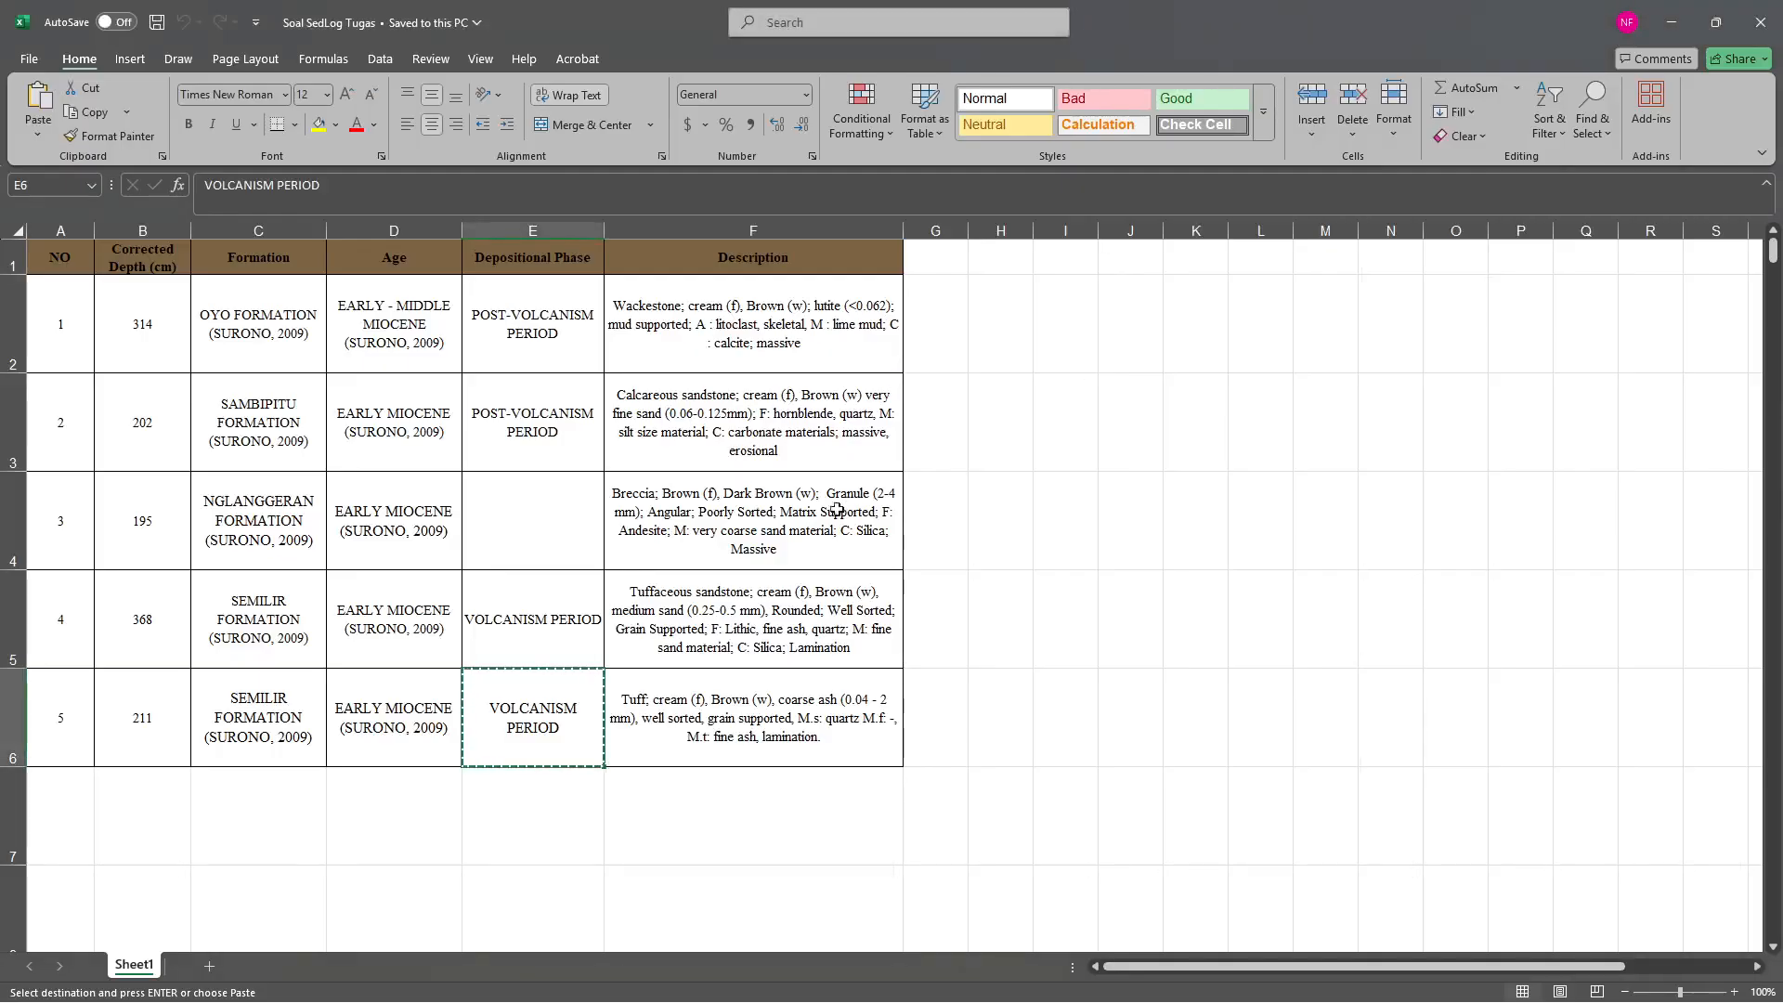
{"action": "left_click", "coordinate": [797, 626]}
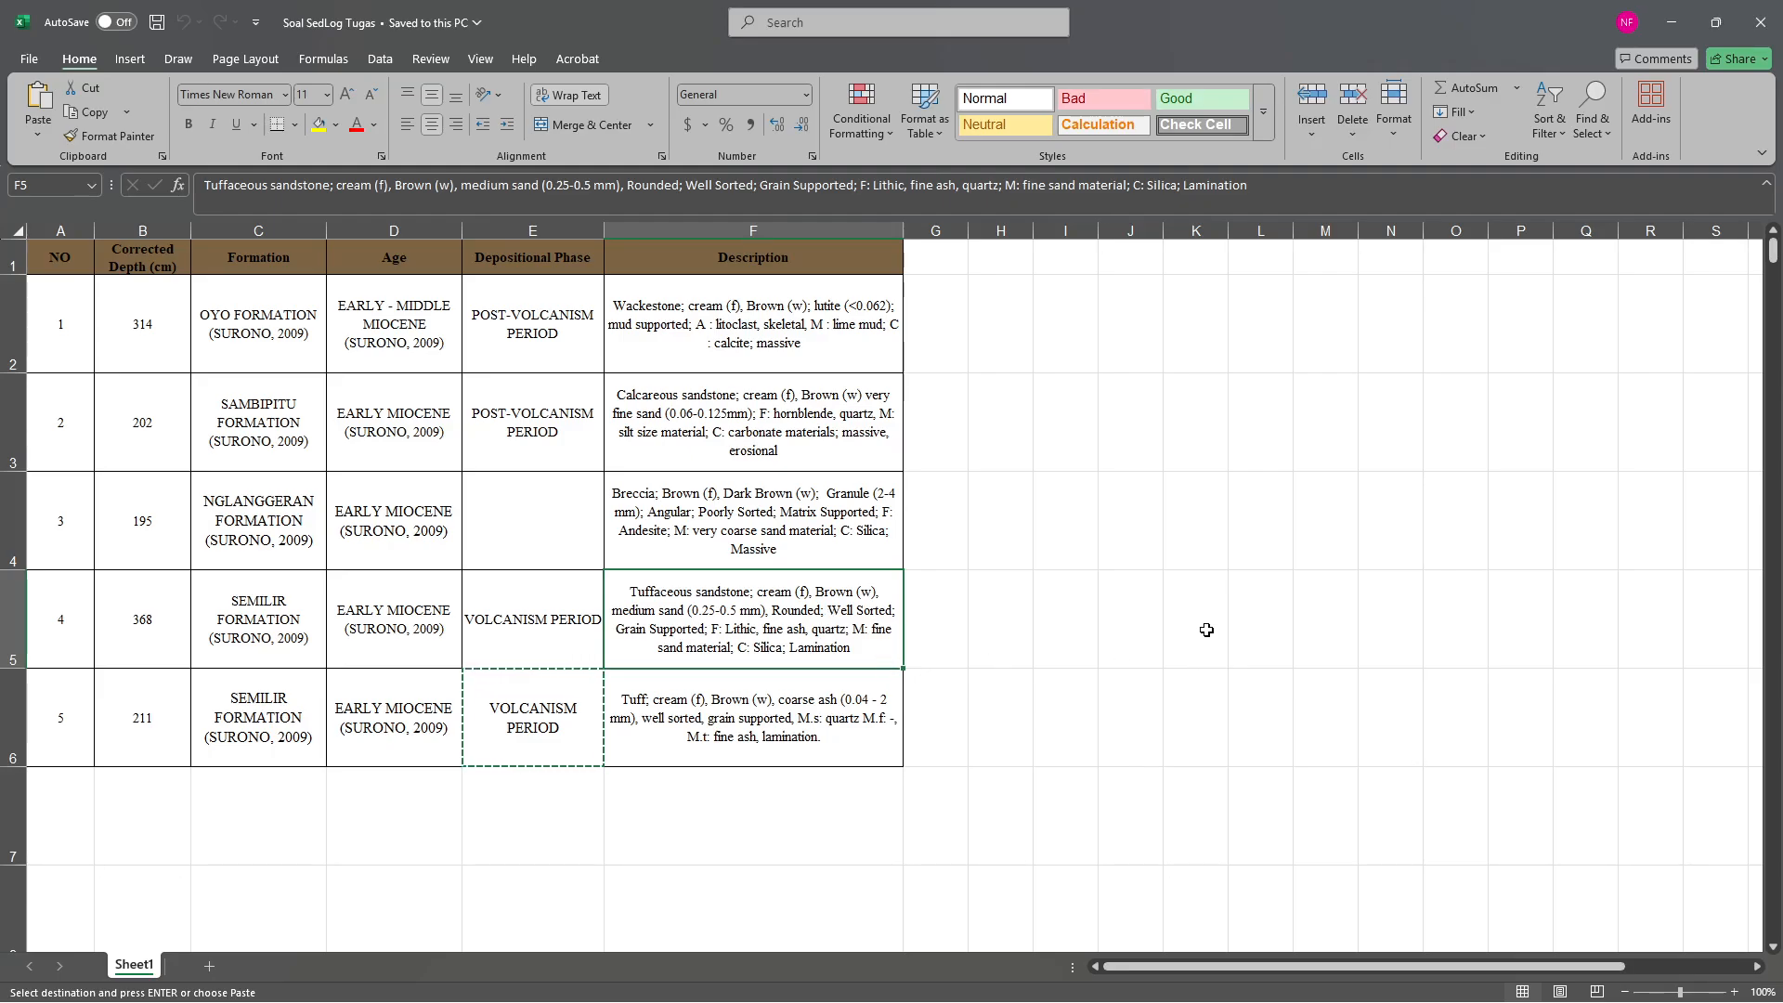
{"action": "key", "text": "alt+Tab"}
{"action": "left_click", "coordinate": [996, 283]}
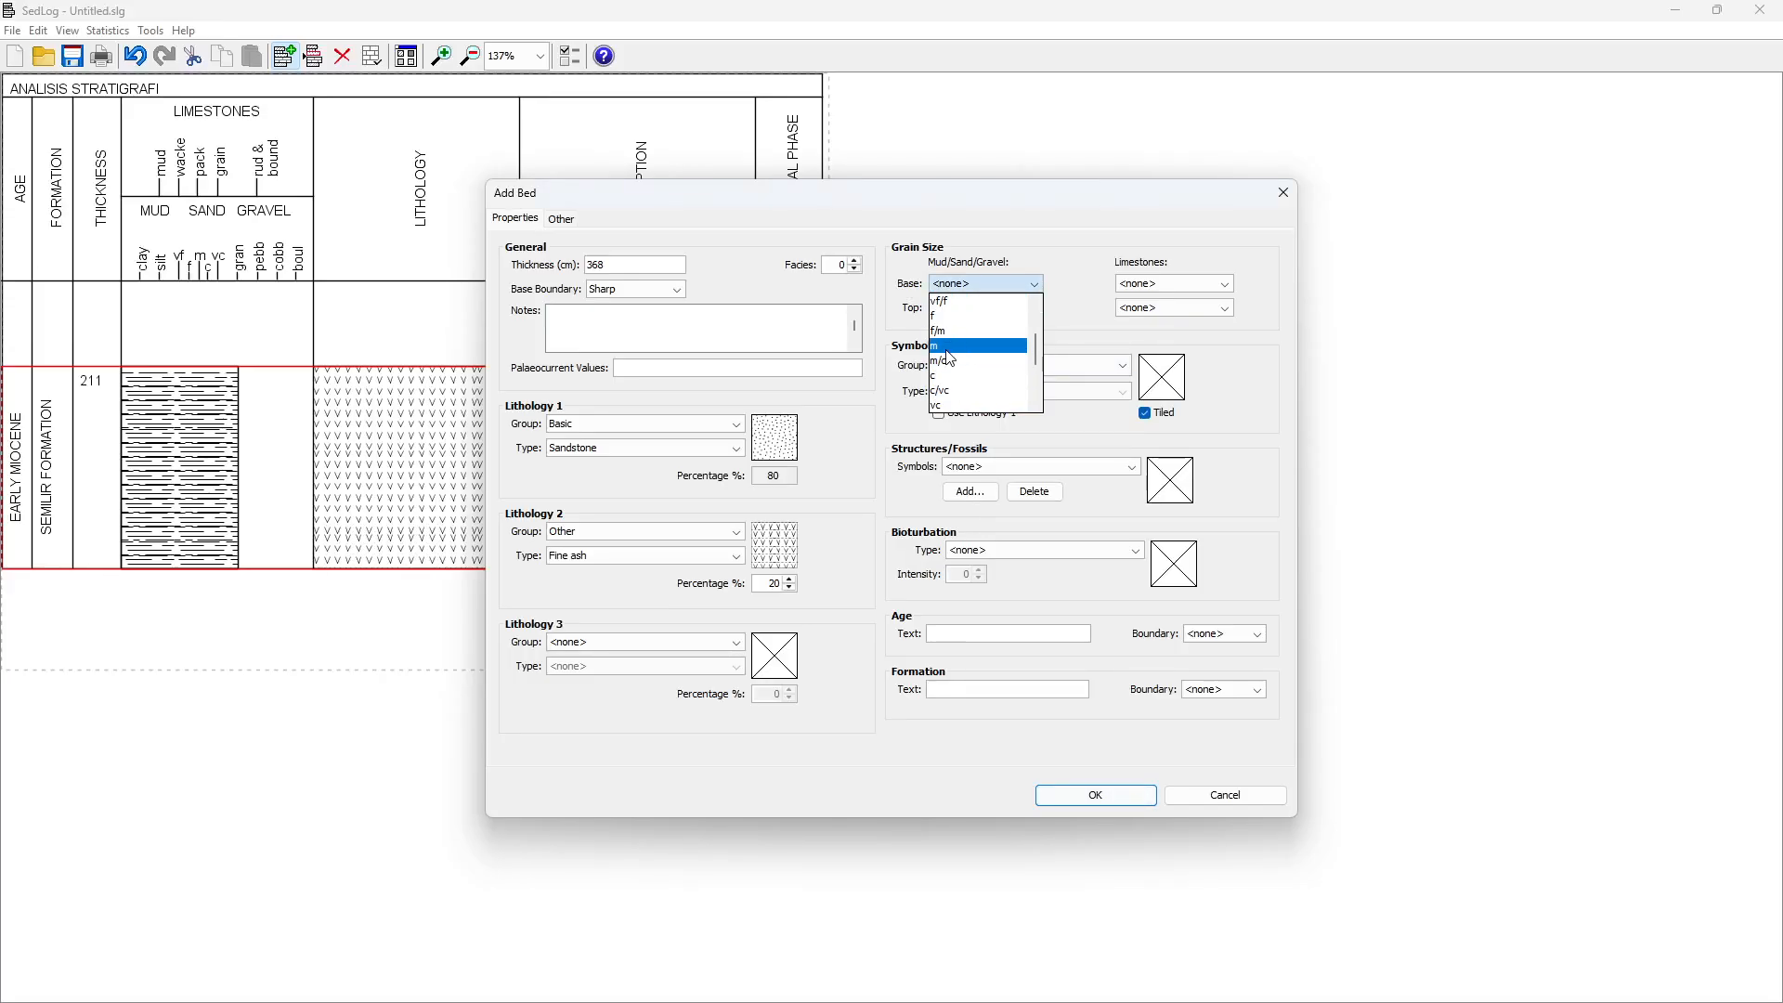
{"action": "left_click", "coordinate": [957, 345]}
{"action": "left_click", "coordinate": [961, 309]}
{"action": "scroll", "coordinate": [977, 381], "scroll_direction": "down", "scroll_amount": 1}
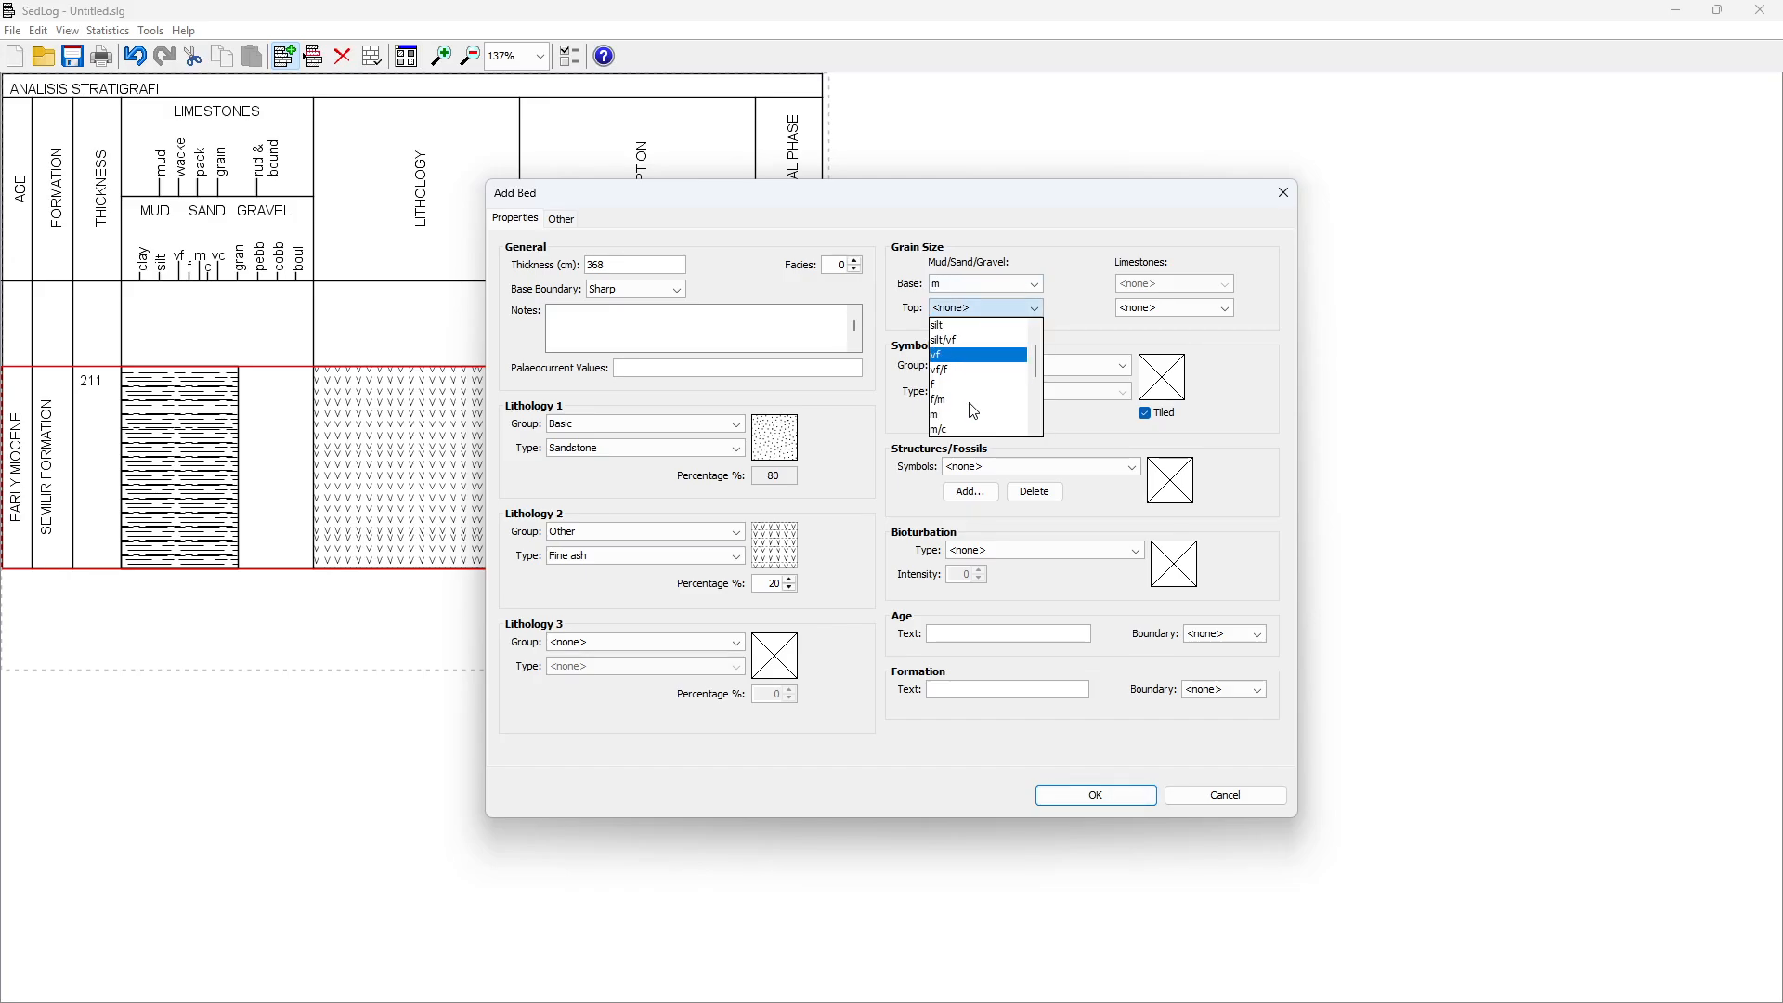
{"action": "left_click", "coordinate": [974, 415]}
{"action": "left_click", "coordinate": [1096, 795]}
Set the bed's symbol to group Sedimentary structures, type Horizontal planar lamination, checking bed 4's description in the Excel table
{"action": "key", "text": "alt+Tab"}
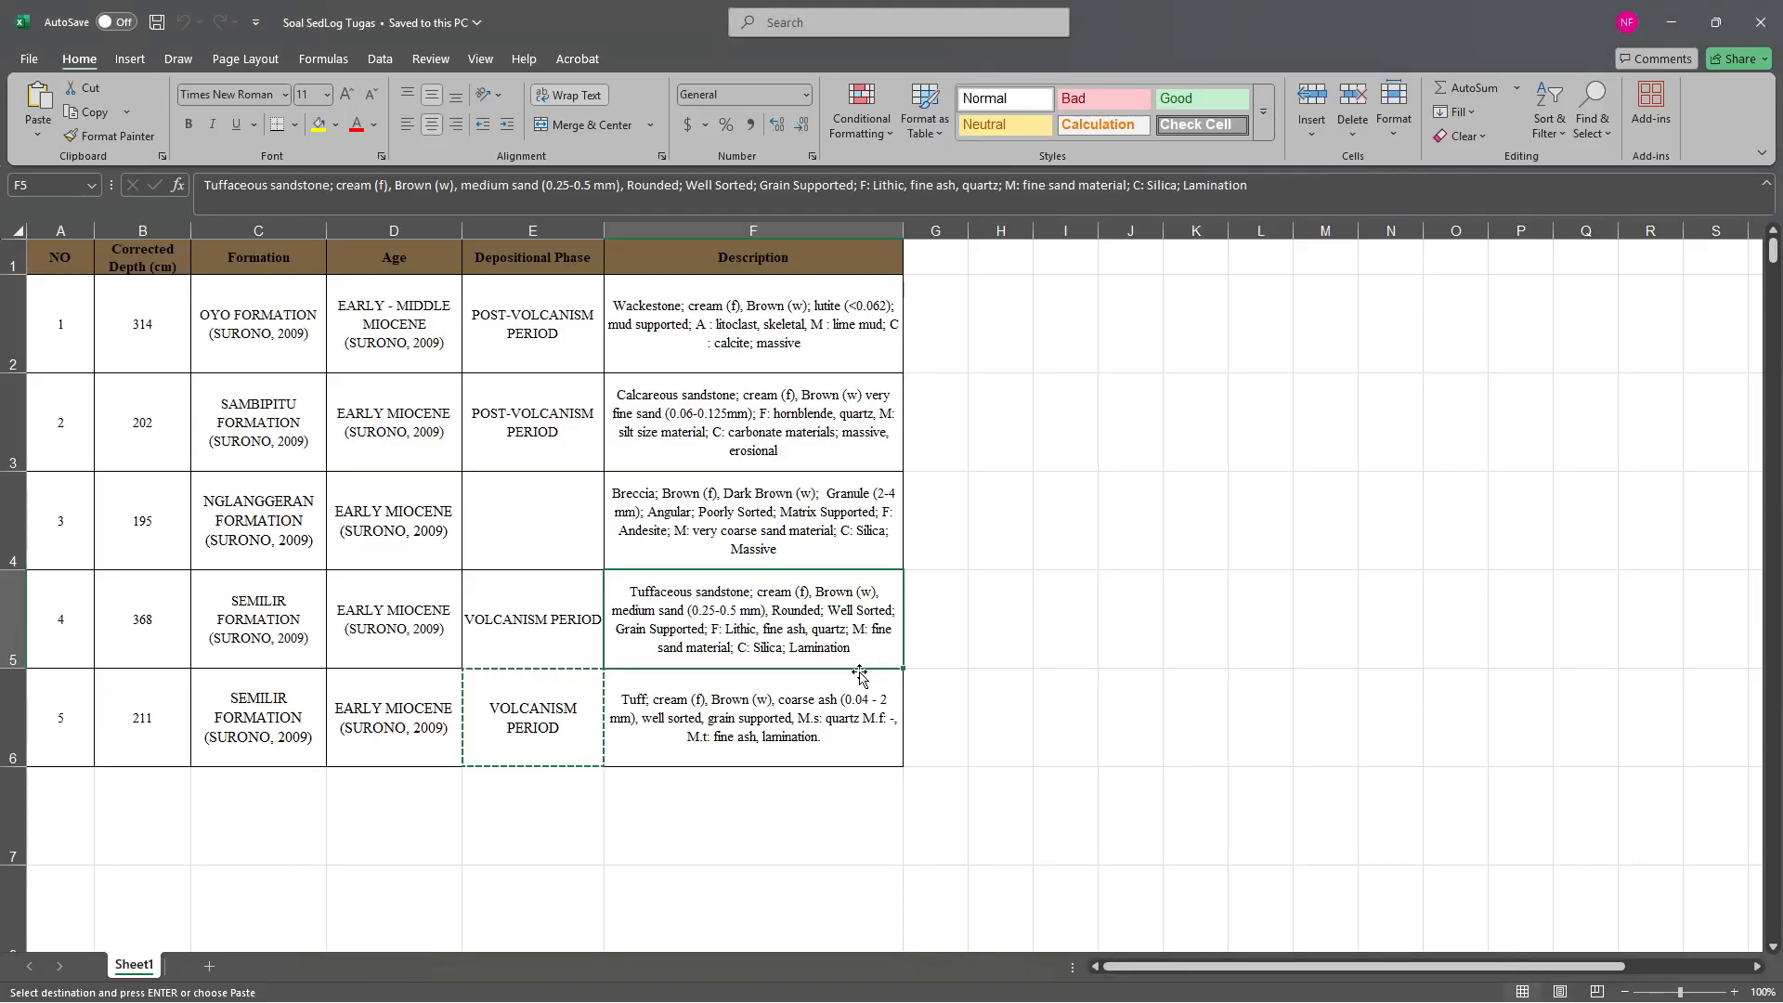
{"action": "key", "text": "alt+Tab"}
{"action": "left_click", "coordinate": [1036, 365]}
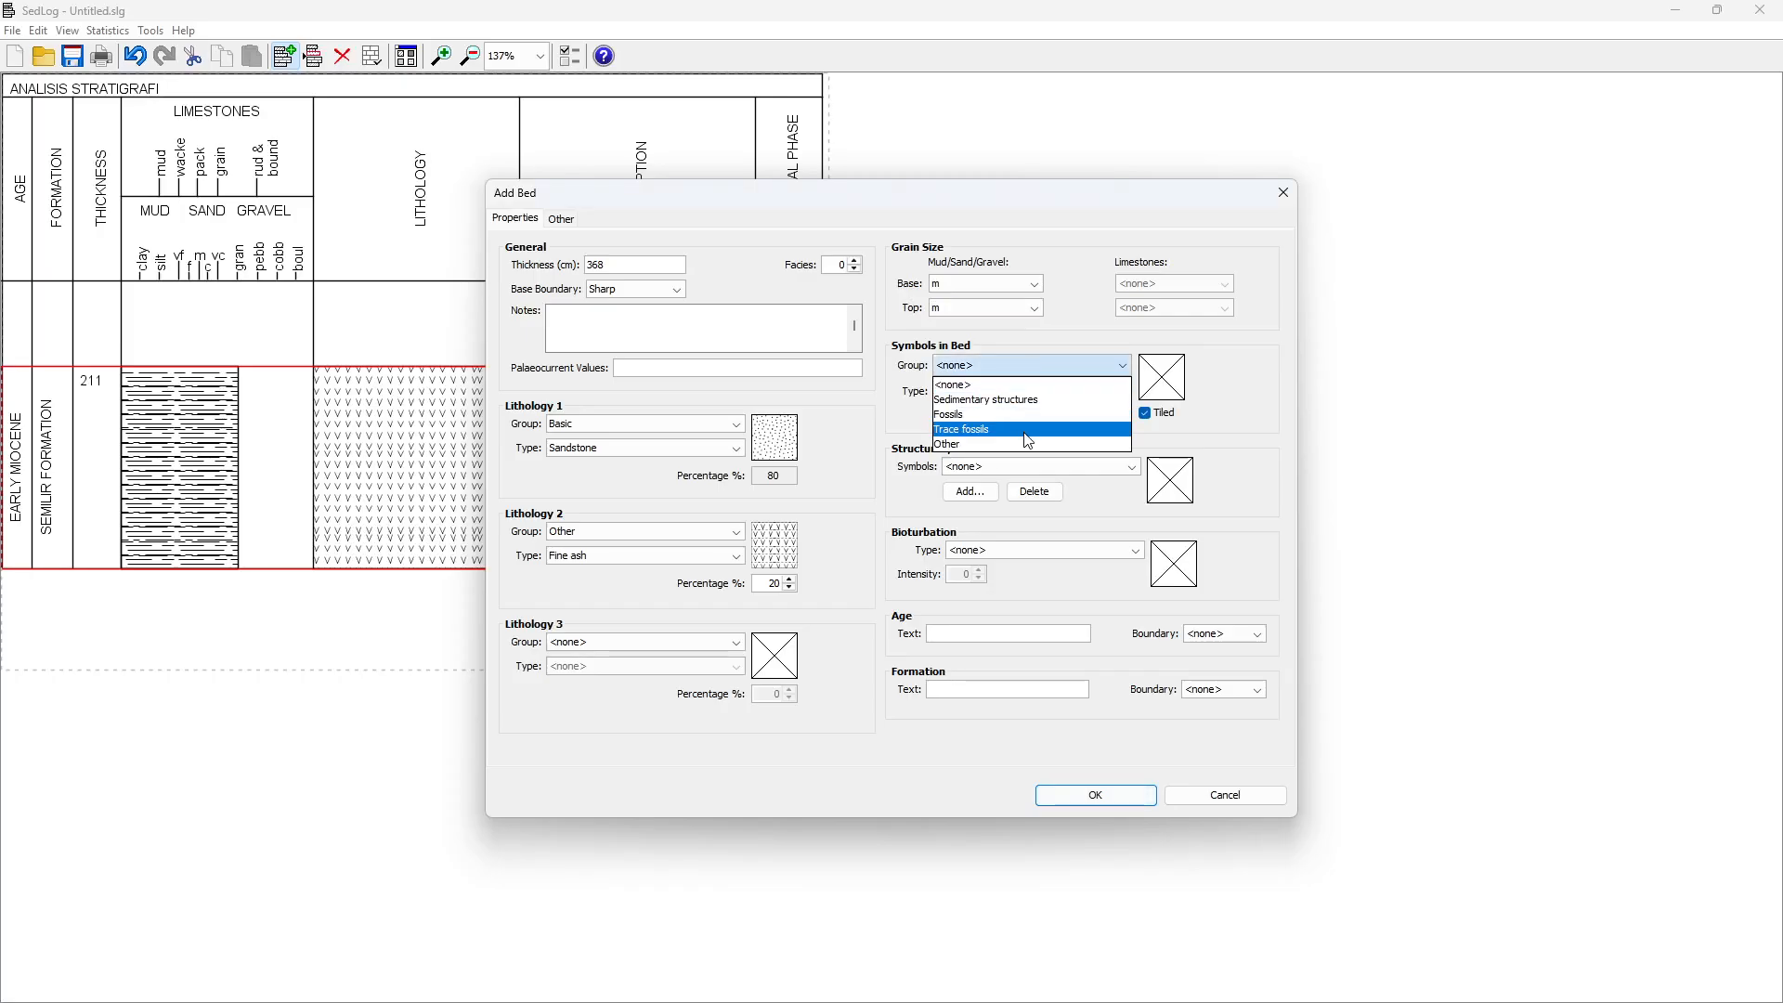
{"action": "left_click", "coordinate": [1011, 399]}
{"action": "left_click", "coordinate": [1005, 387]}
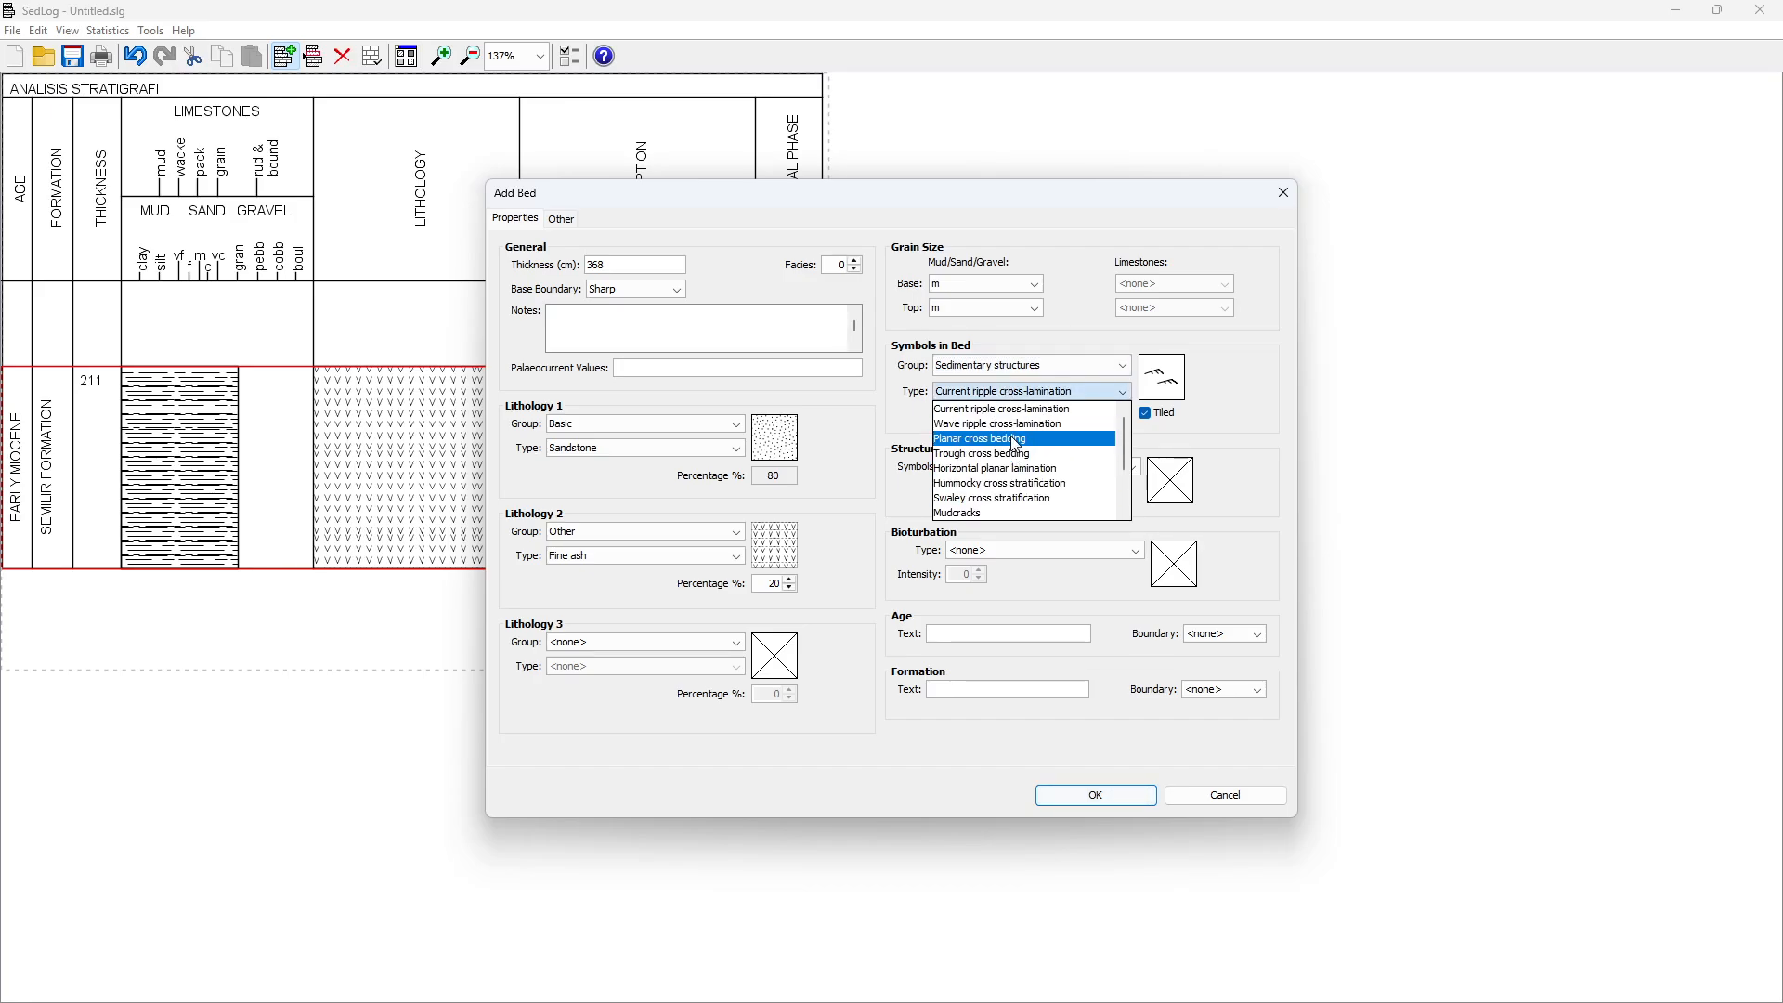
{"action": "left_click", "coordinate": [1023, 471]}
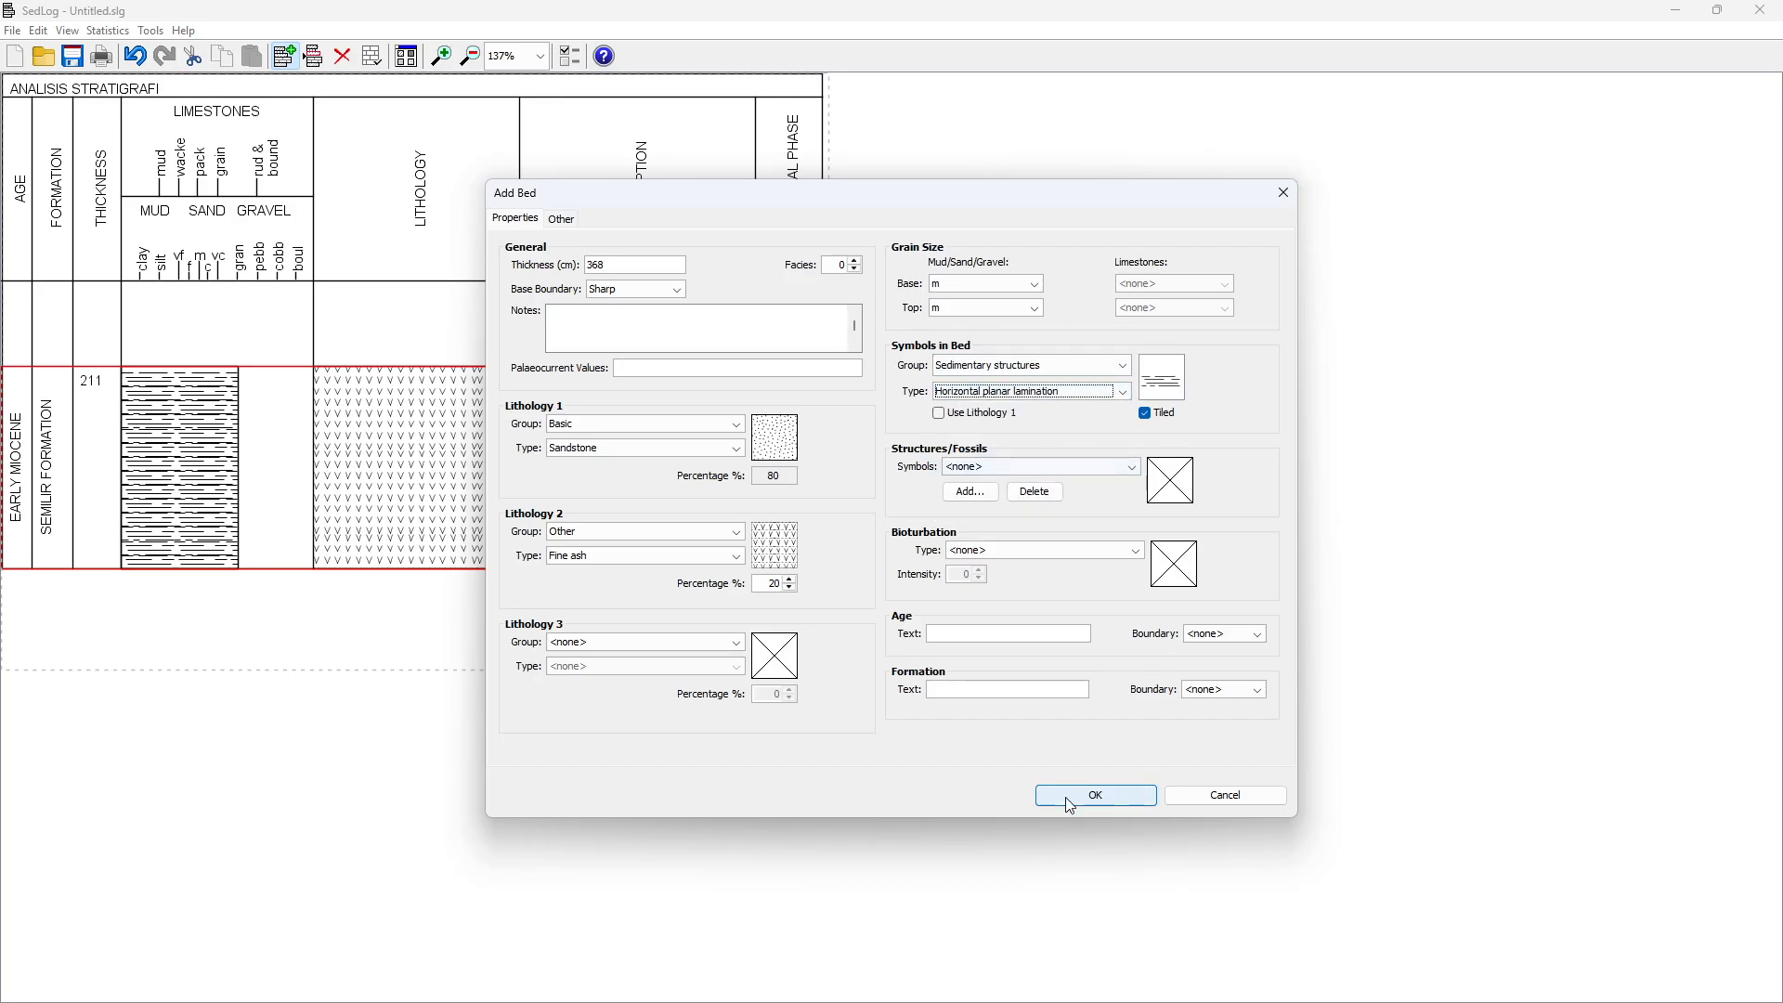
Copy bed 4's age from the Excel table into the bed's Age text, keeping only EARLY MIOCENE without the citation
{"action": "key", "text": "alt+Tab"}
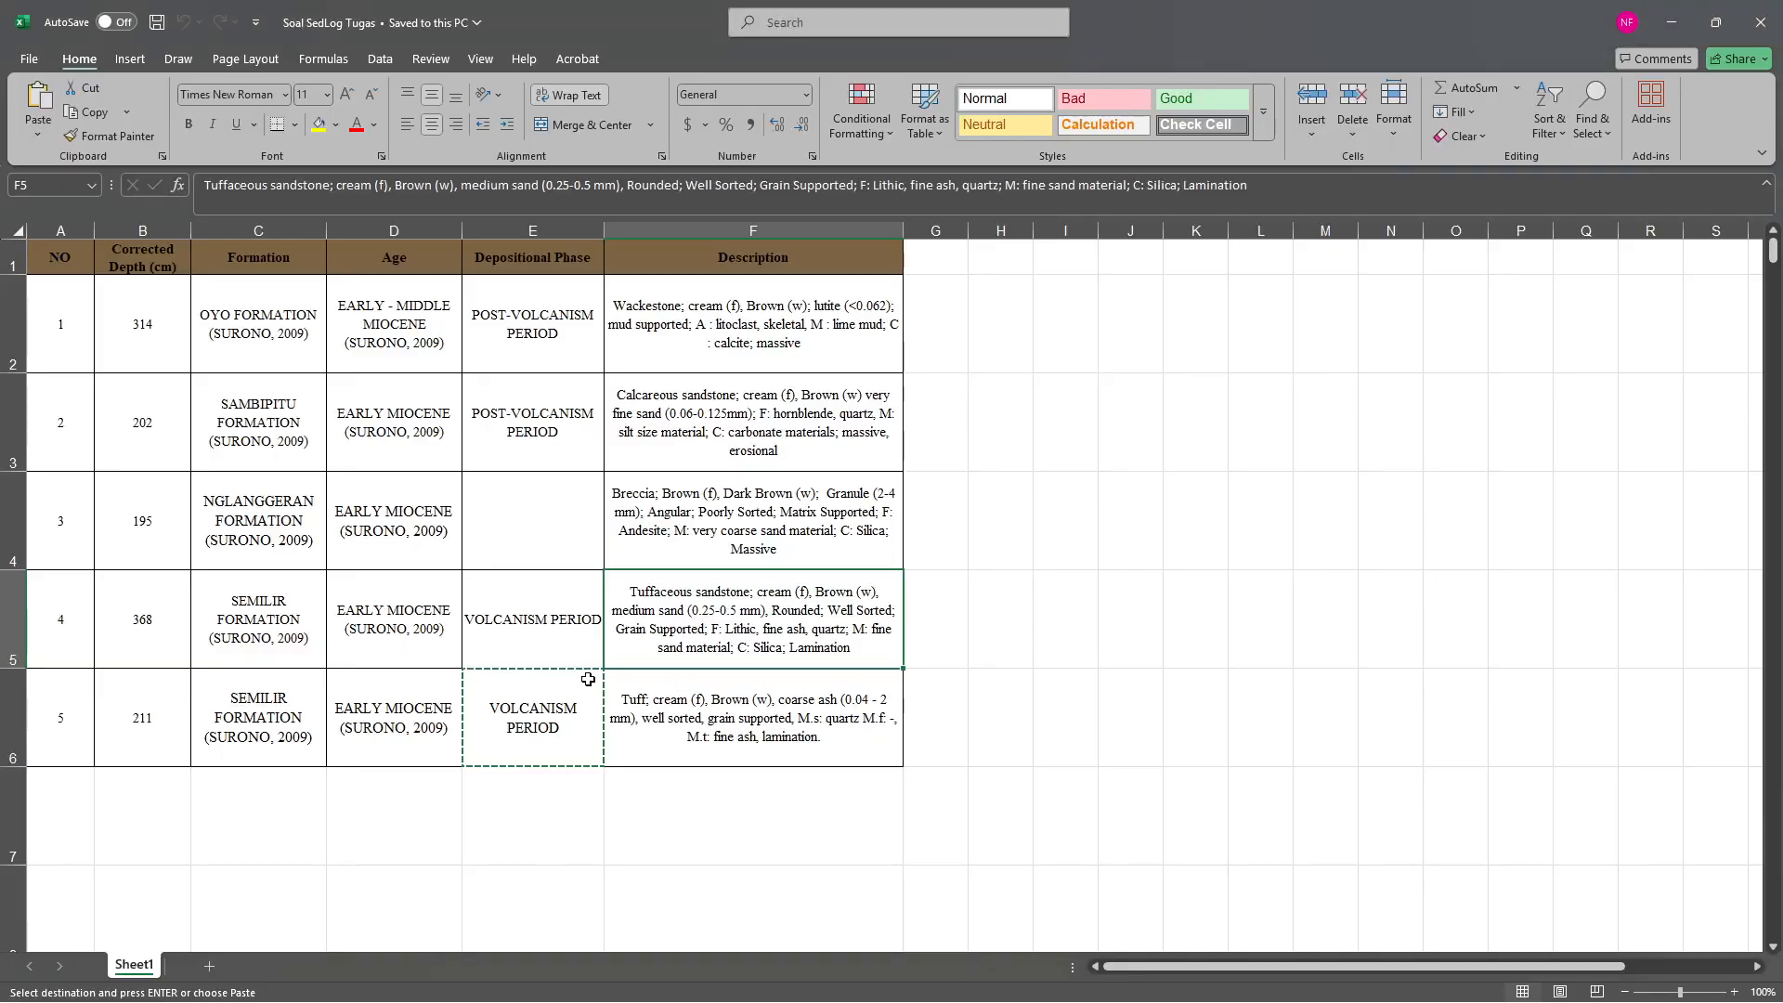
{"action": "key", "text": "alt+Tab"}
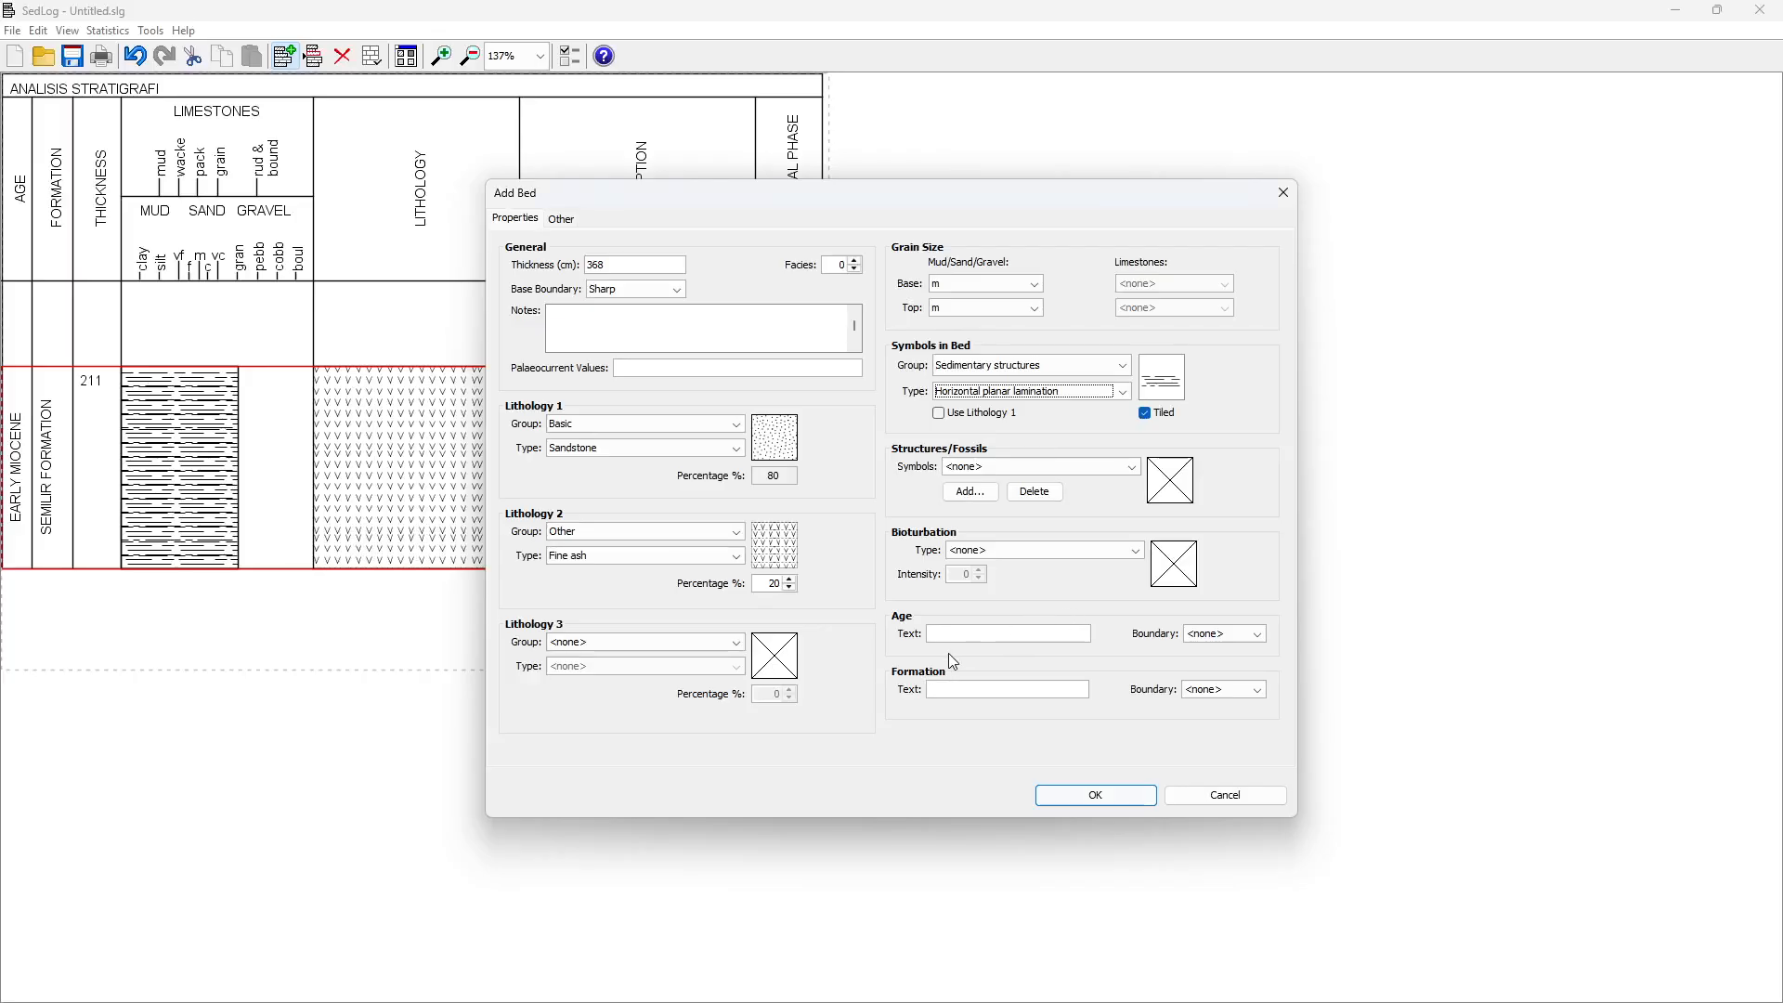
{"action": "key", "text": "alt+Tab"}
{"action": "left_click", "coordinate": [362, 611]}
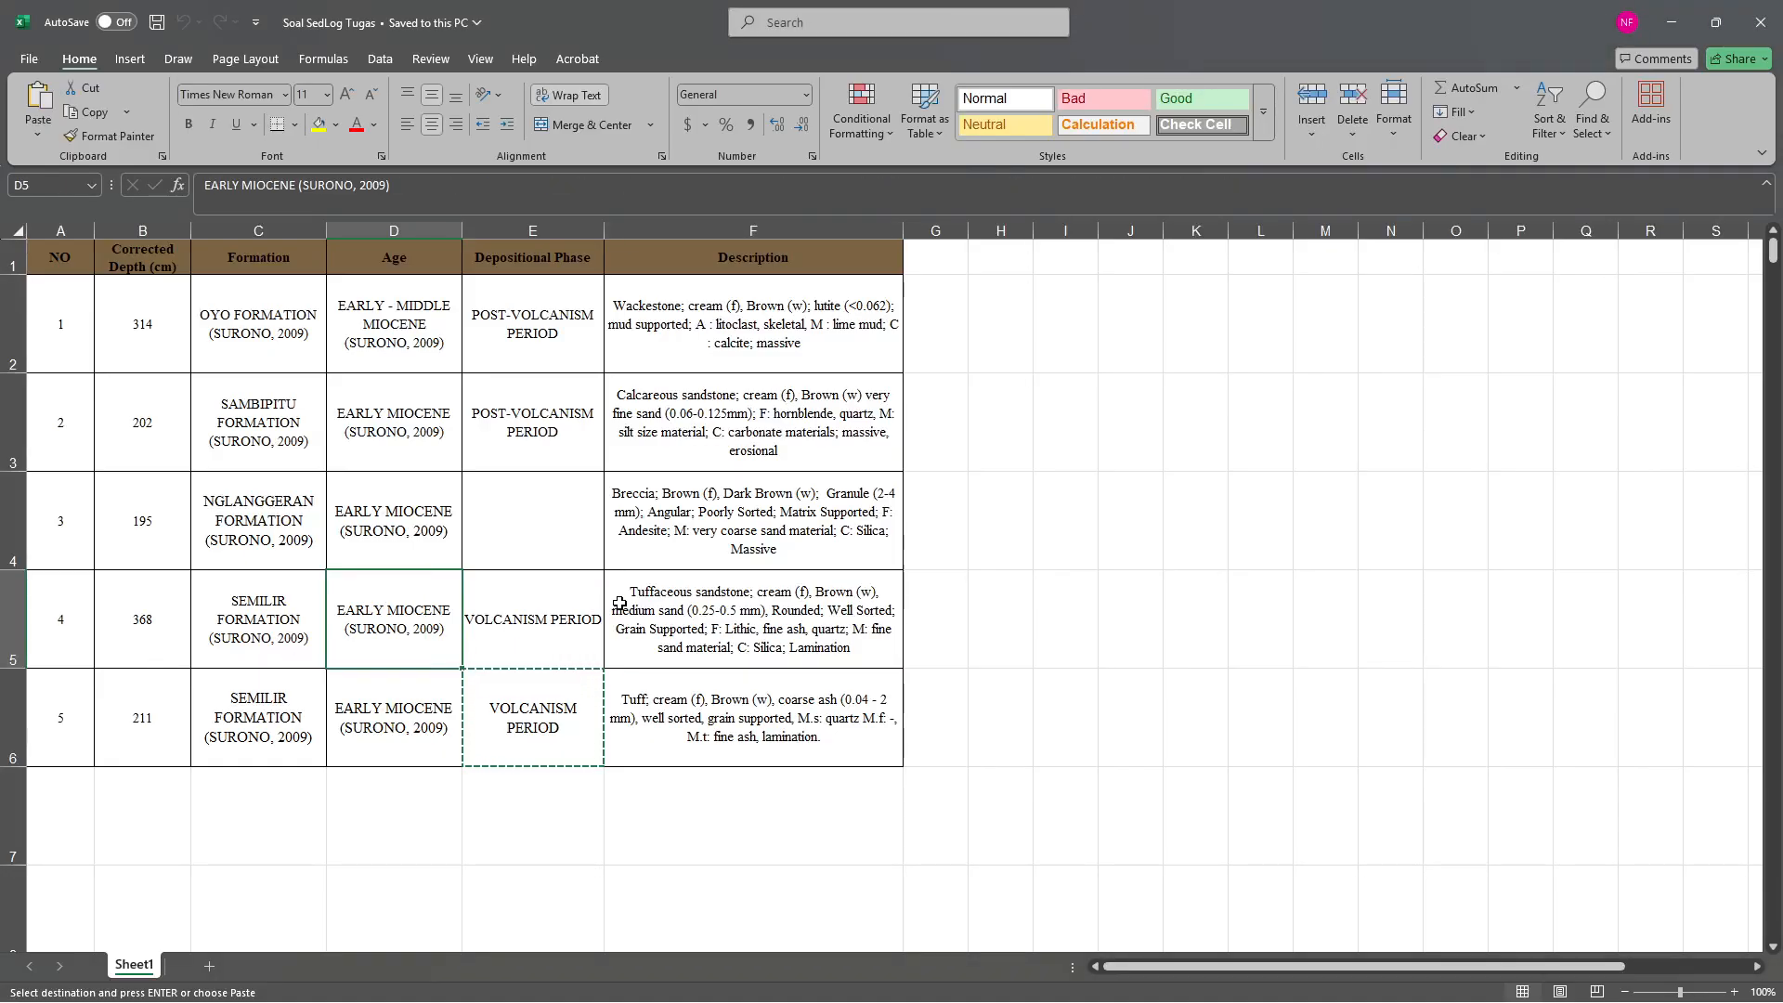
{"action": "key", "text": "ctrl+c"}
{"action": "key", "text": "alt+Tab"}
{"action": "key", "text": "ctrl+v"}
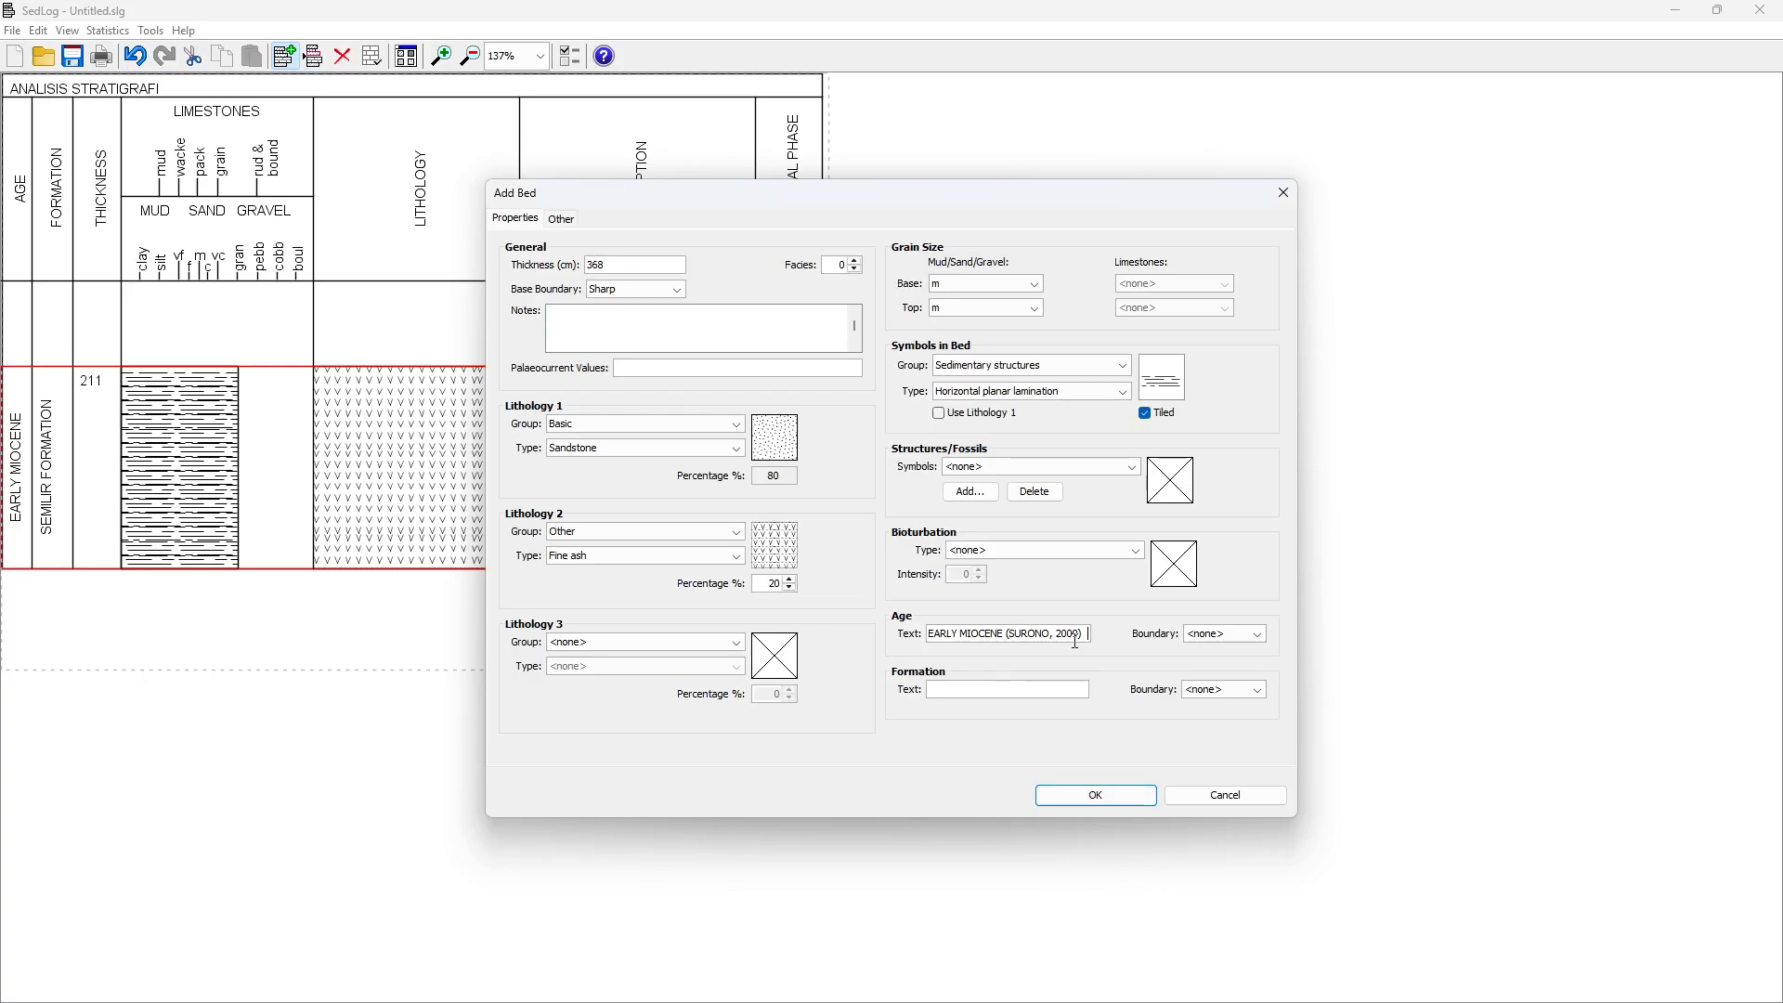
{"action": "left_click_drag", "start_coordinate": [1090, 635], "coordinate": [1000, 637]}
{"action": "key", "text": "BackSpace"}
Copy bed 4's formation from the Excel table into the bed's Formation text, keeping only SEMILIR FORMATION without the citation
{"action": "key", "text": "alt+Tab"}
{"action": "left_click", "coordinate": [440, 719]}
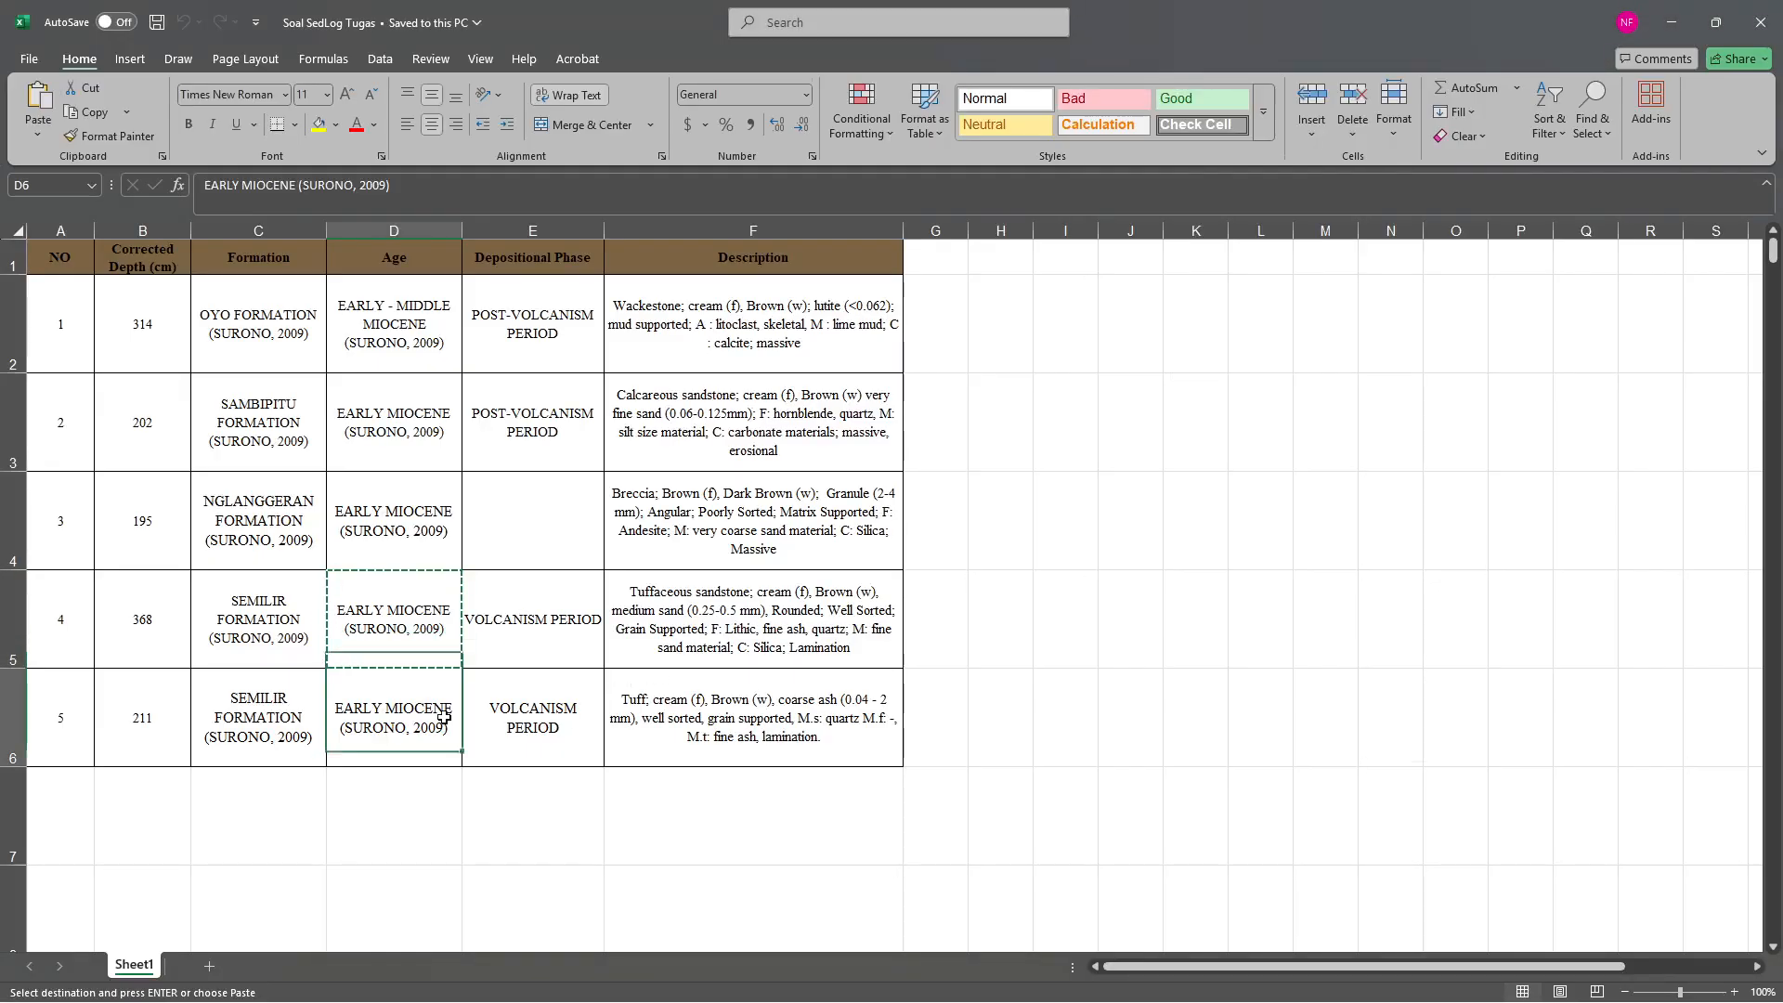
{"action": "left_click", "coordinate": [287, 658]}
{"action": "key", "text": "ctrl+c"}
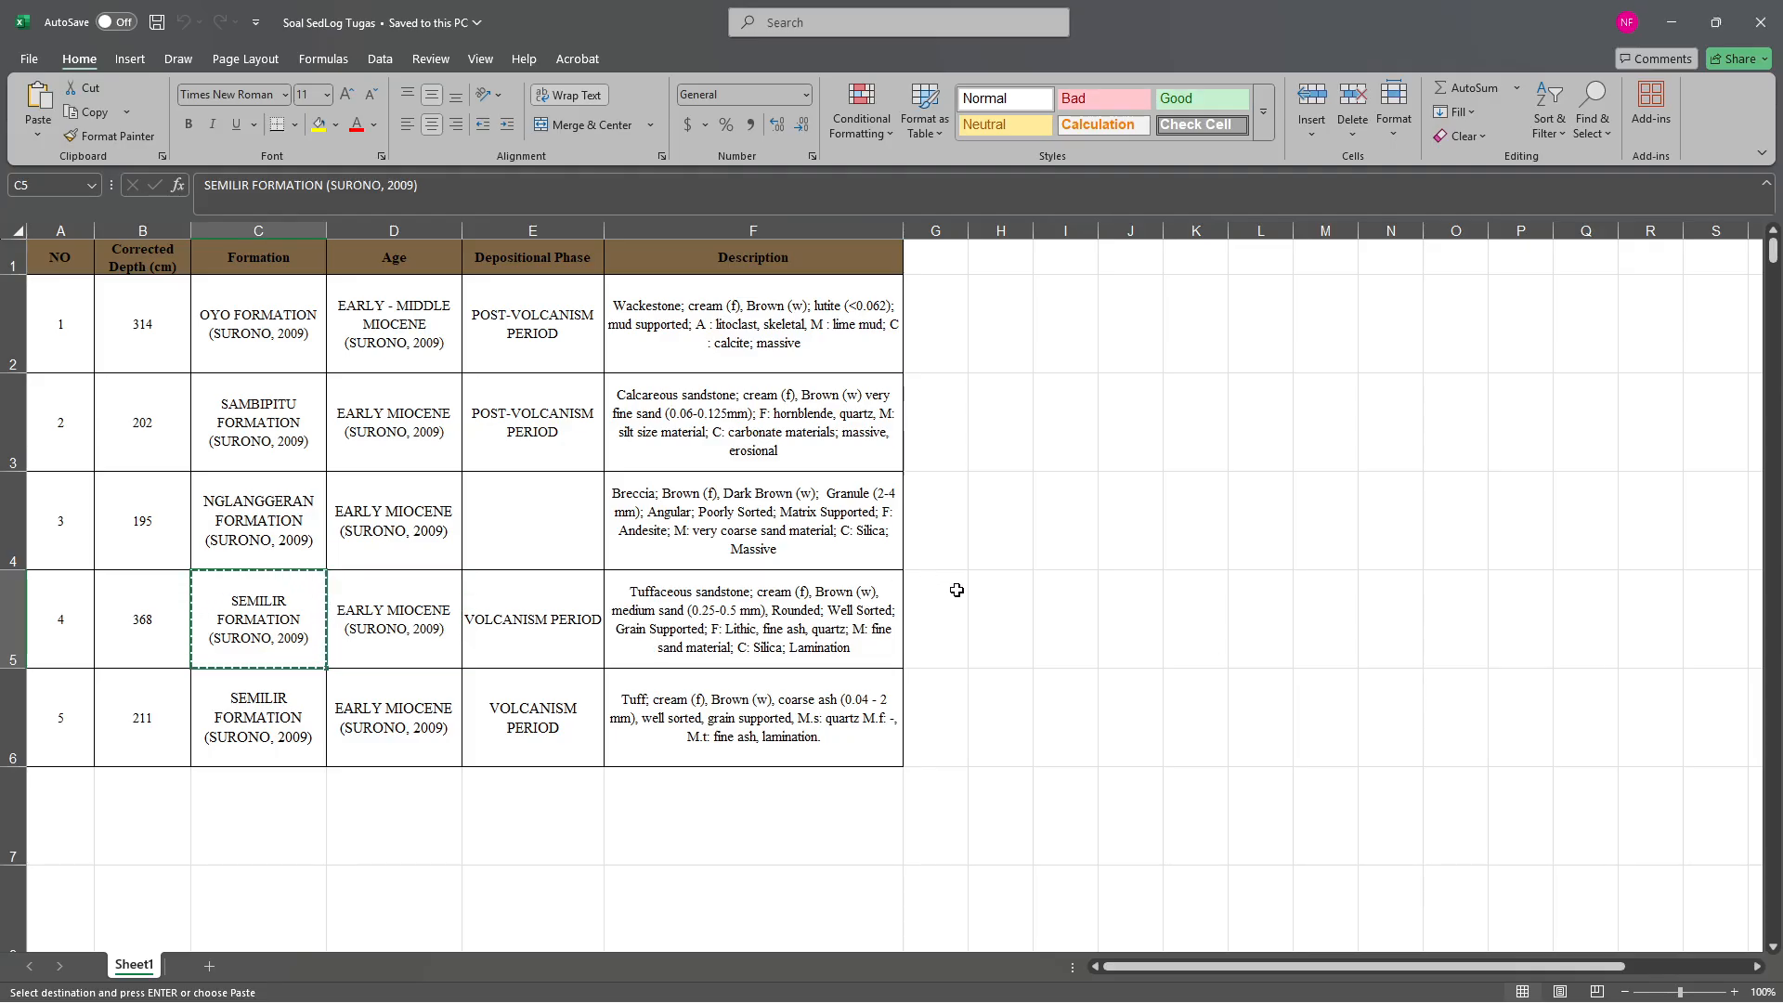
{"action": "key", "text": "alt+Tab"}
{"action": "key", "text": "ctrl+v"}
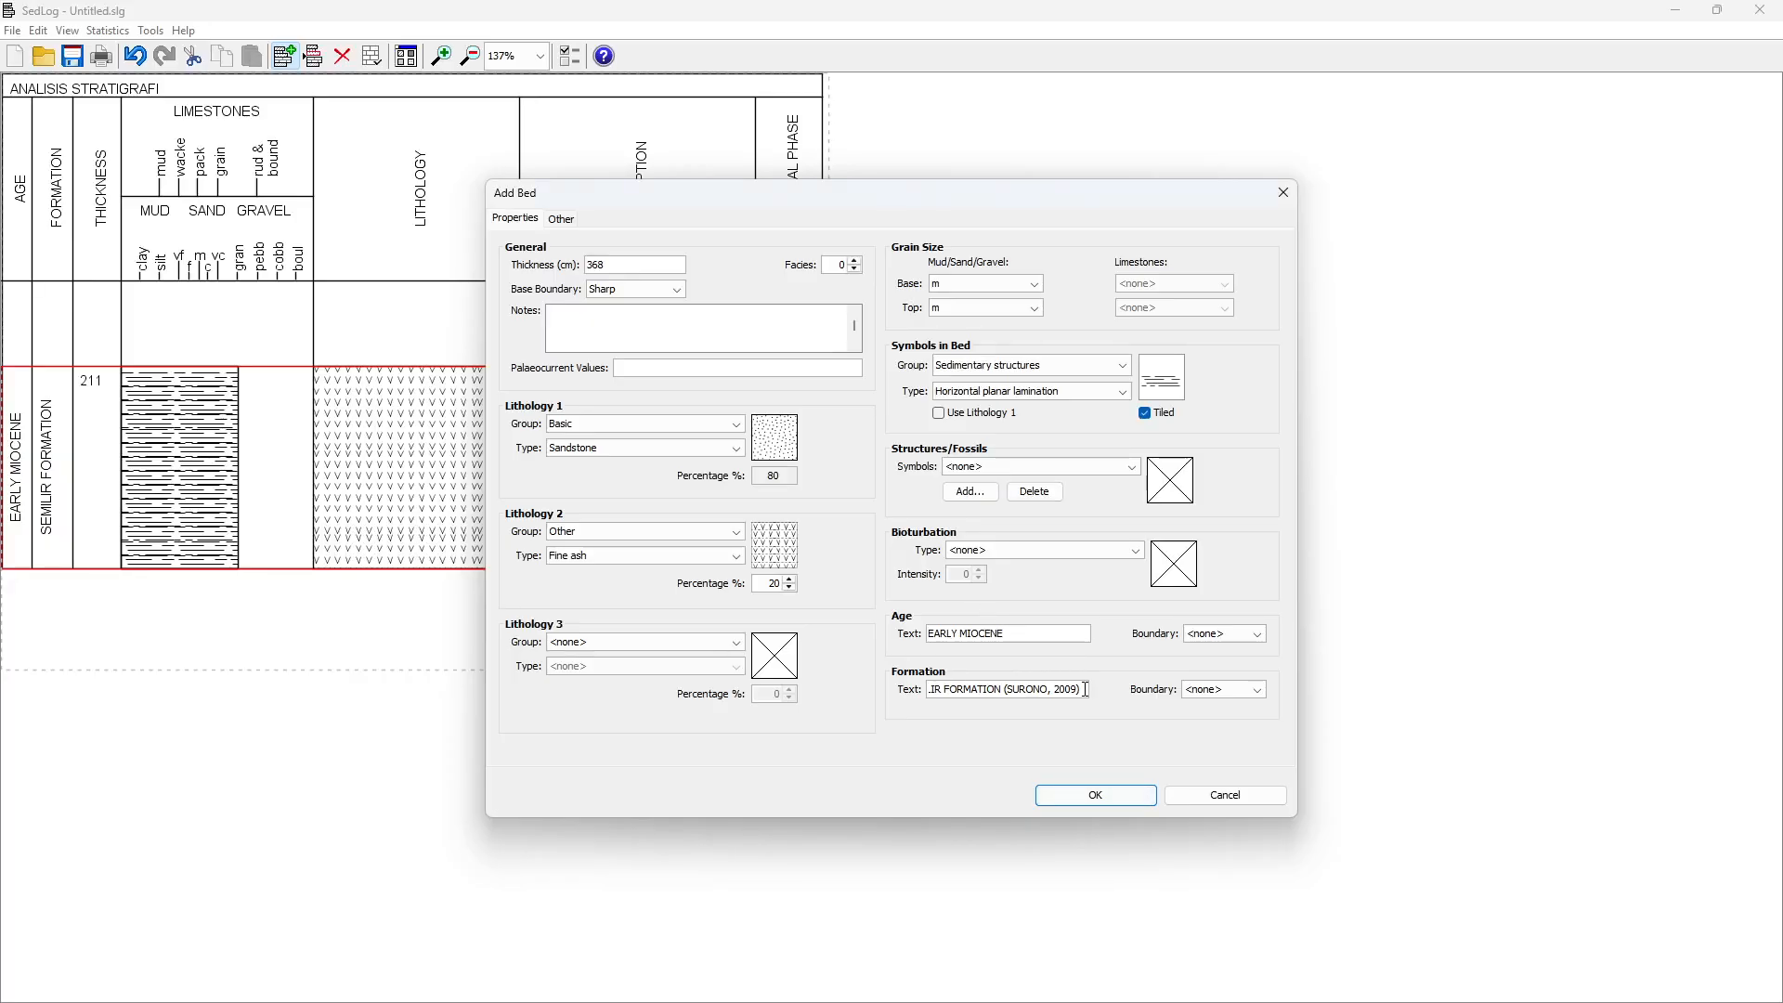
{"action": "left_click_drag", "start_coordinate": [1085, 689], "coordinate": [1006, 687]}
{"action": "key", "text": "BackSpace"}
Copy bed 4's tuffaceous sandstone description from the Excel table into the bed's Description text
{"action": "left_click", "coordinate": [567, 223]}
{"action": "key", "text": "alt+Tab"}
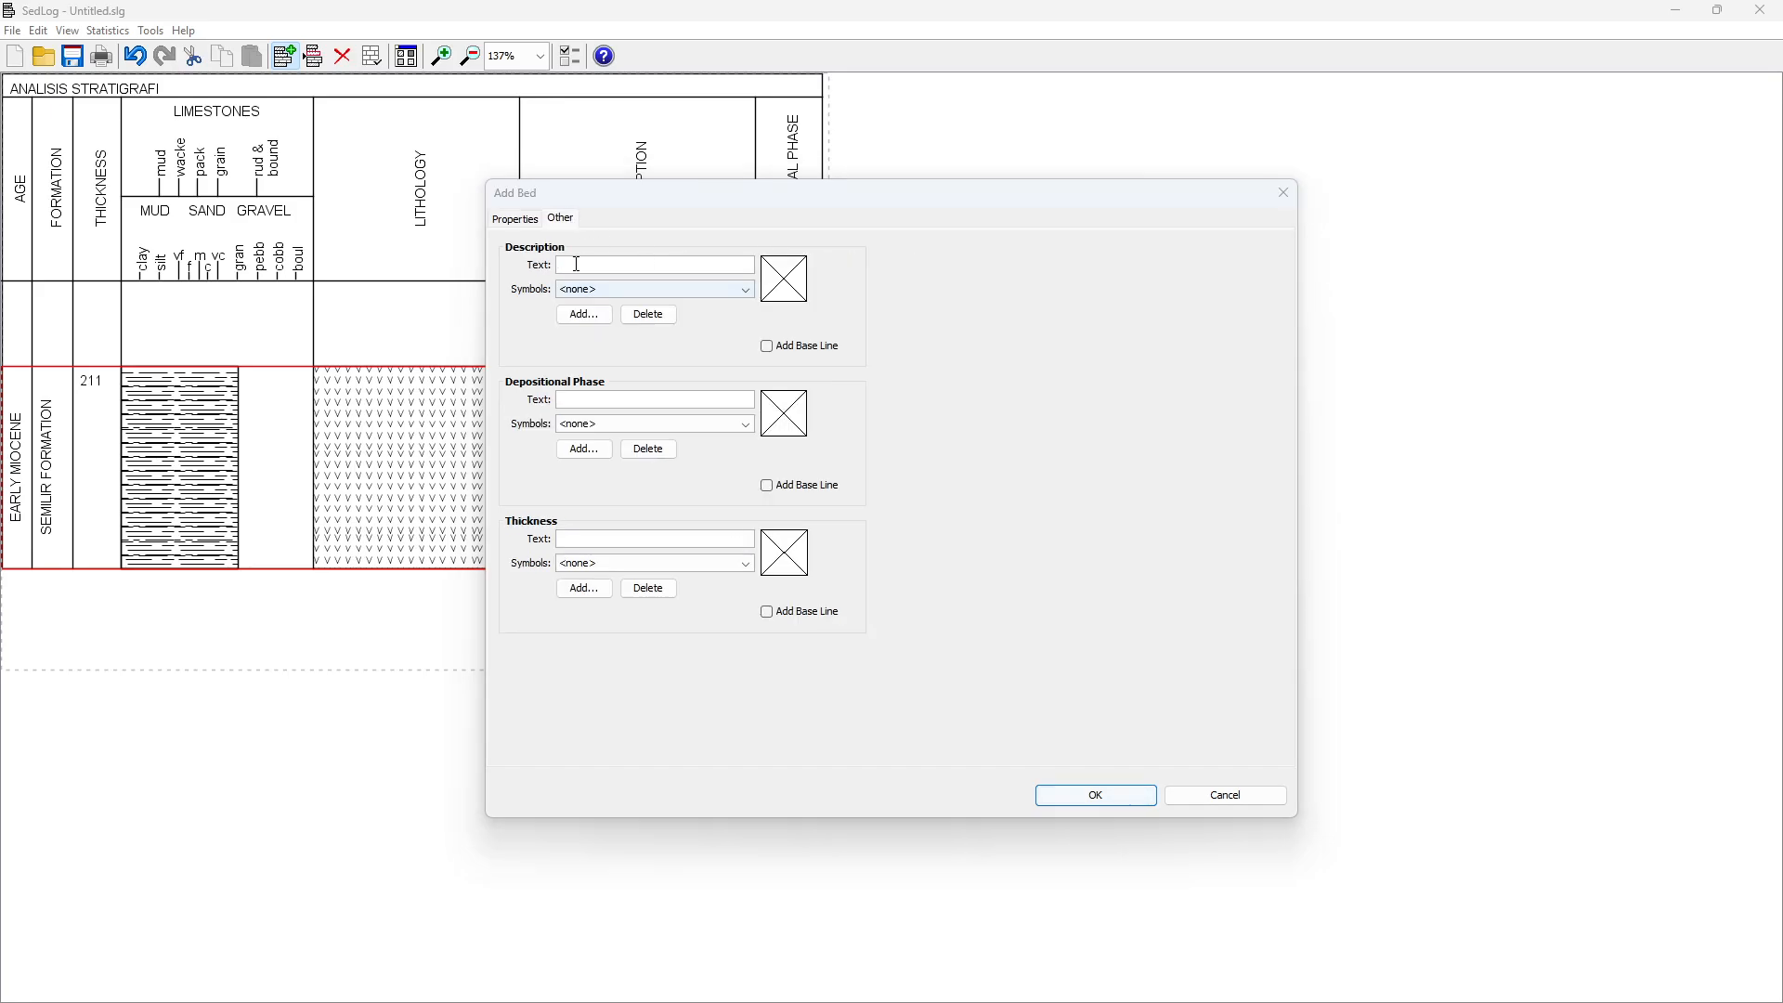
{"action": "left_click", "coordinate": [752, 579]}
{"action": "key", "text": "ctrl+c"}
{"action": "key", "text": "alt+Tab"}
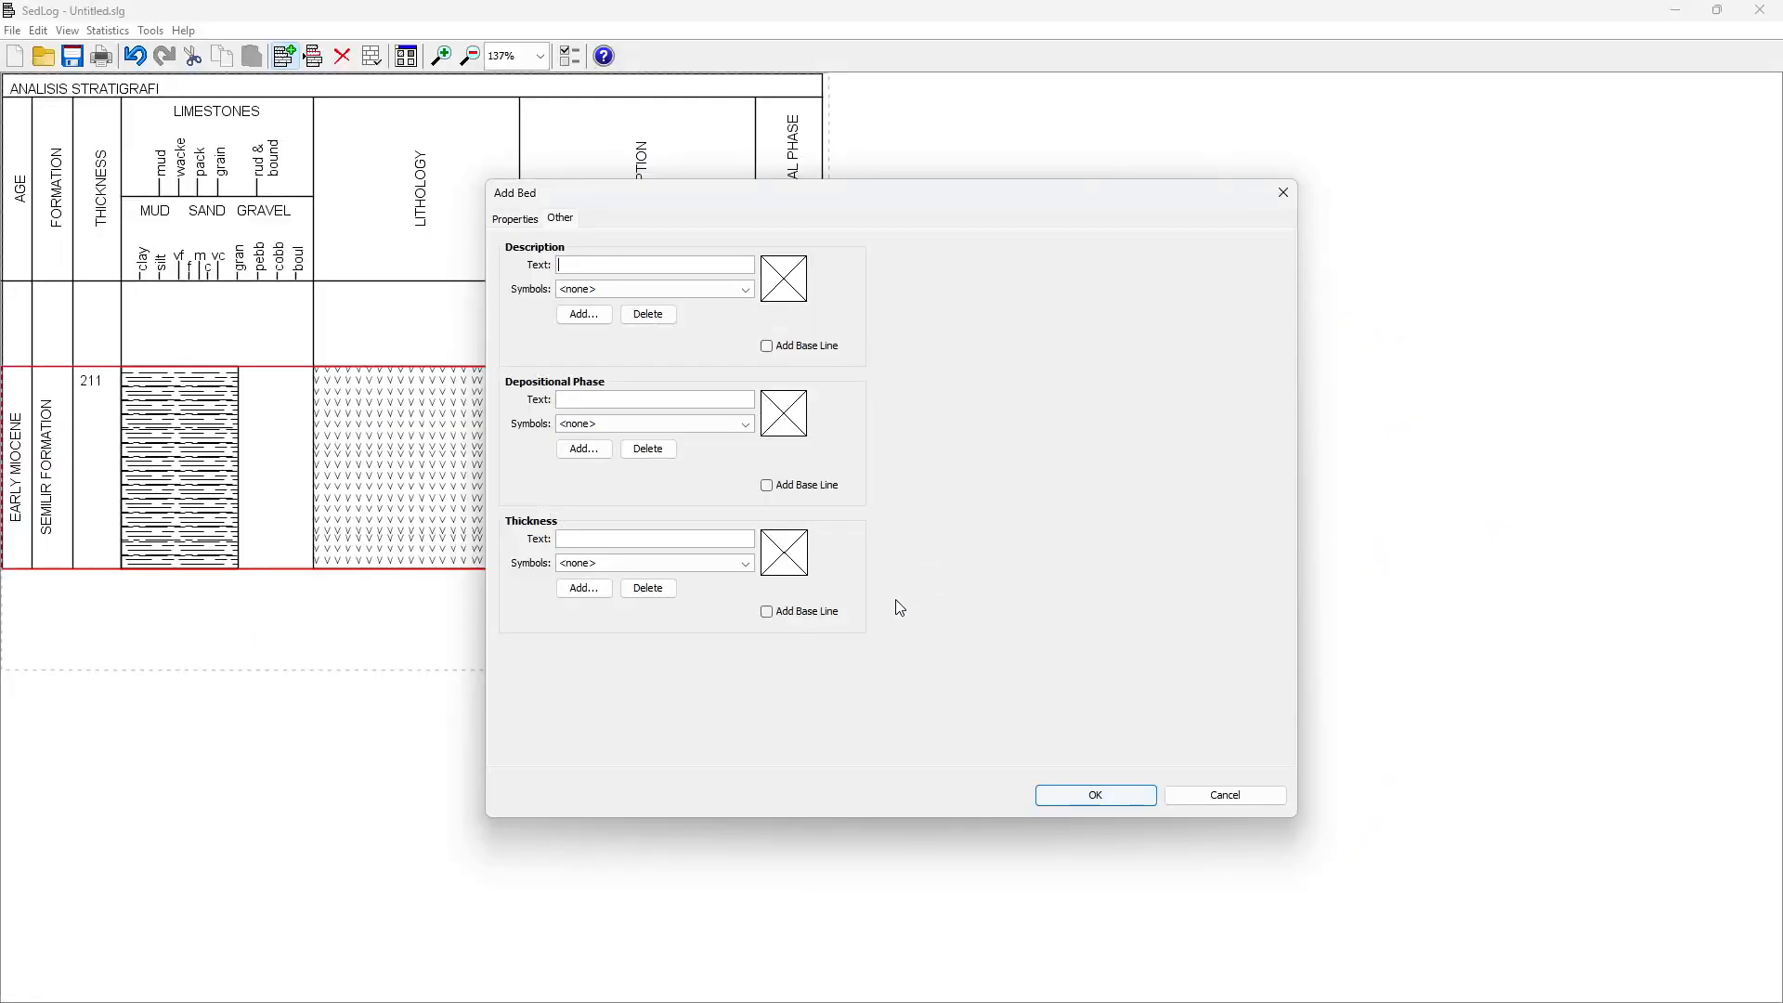
{"action": "left_click", "coordinate": [632, 267]}
{"action": "key", "text": "ctrl+v"}
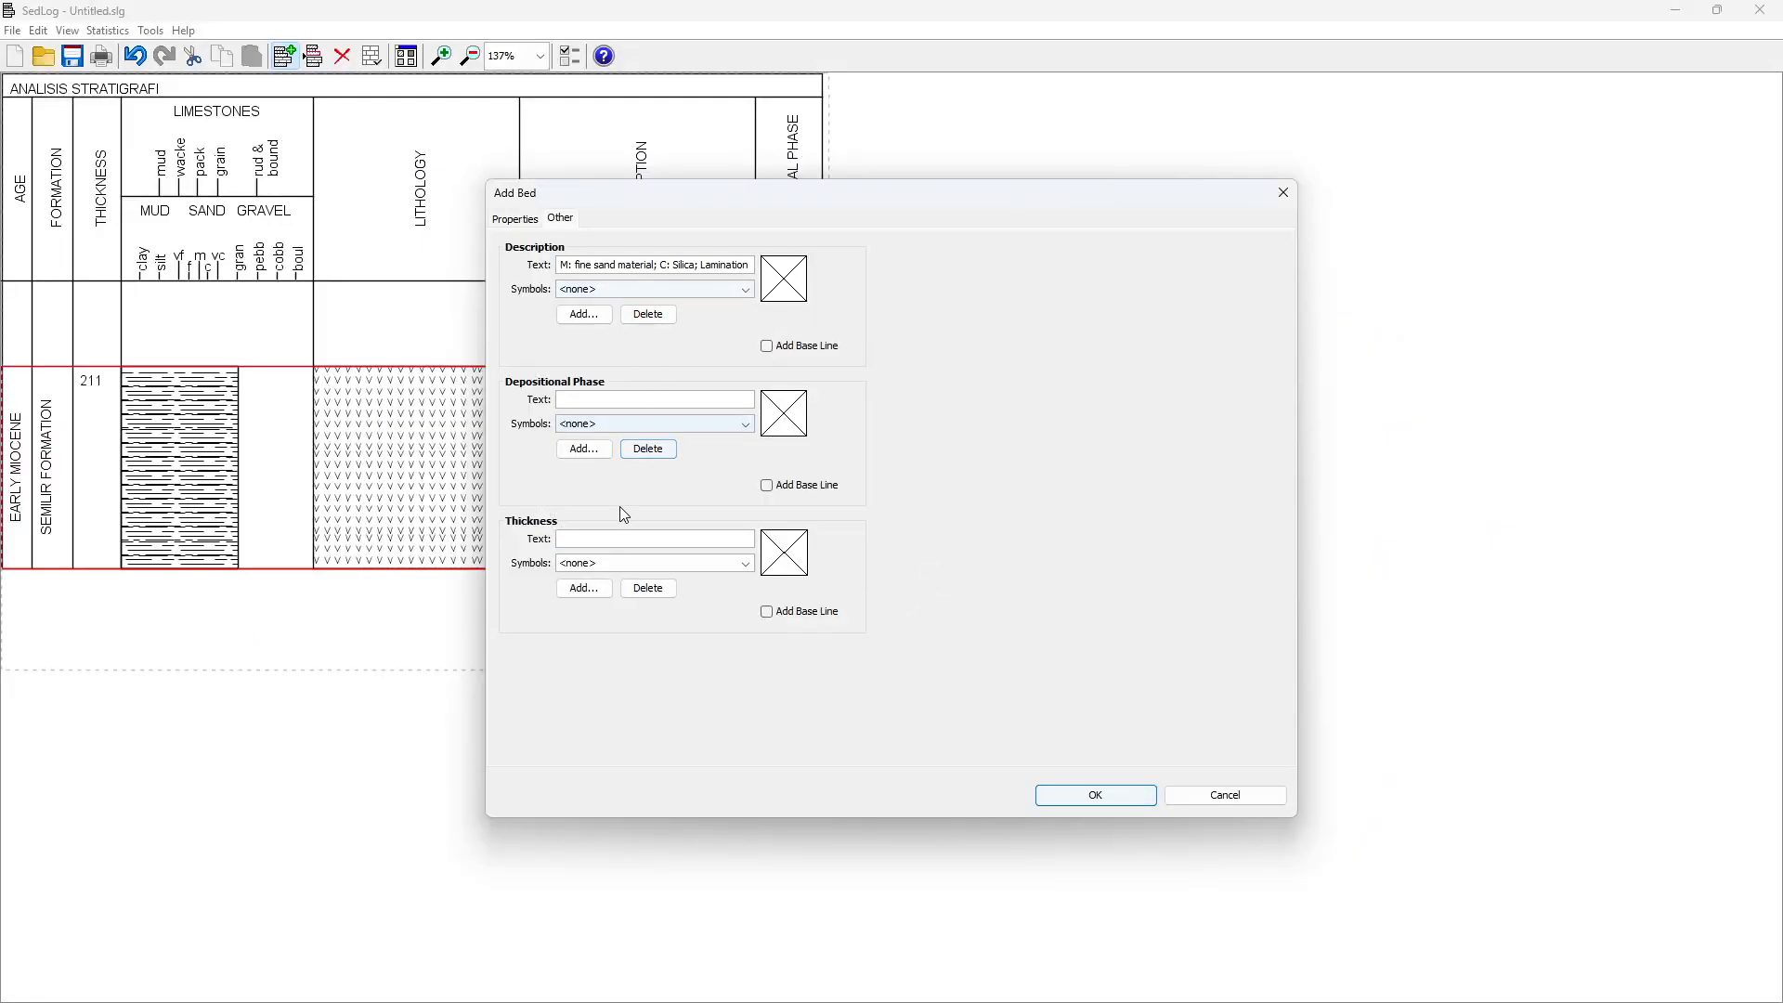
Copy VOLCANISM PERIOD from bed 4's row in the Excel table into the bed's Depositional Phase text
{"action": "key", "text": "alt+Tab"}
{"action": "left_click", "coordinate": [550, 630]}
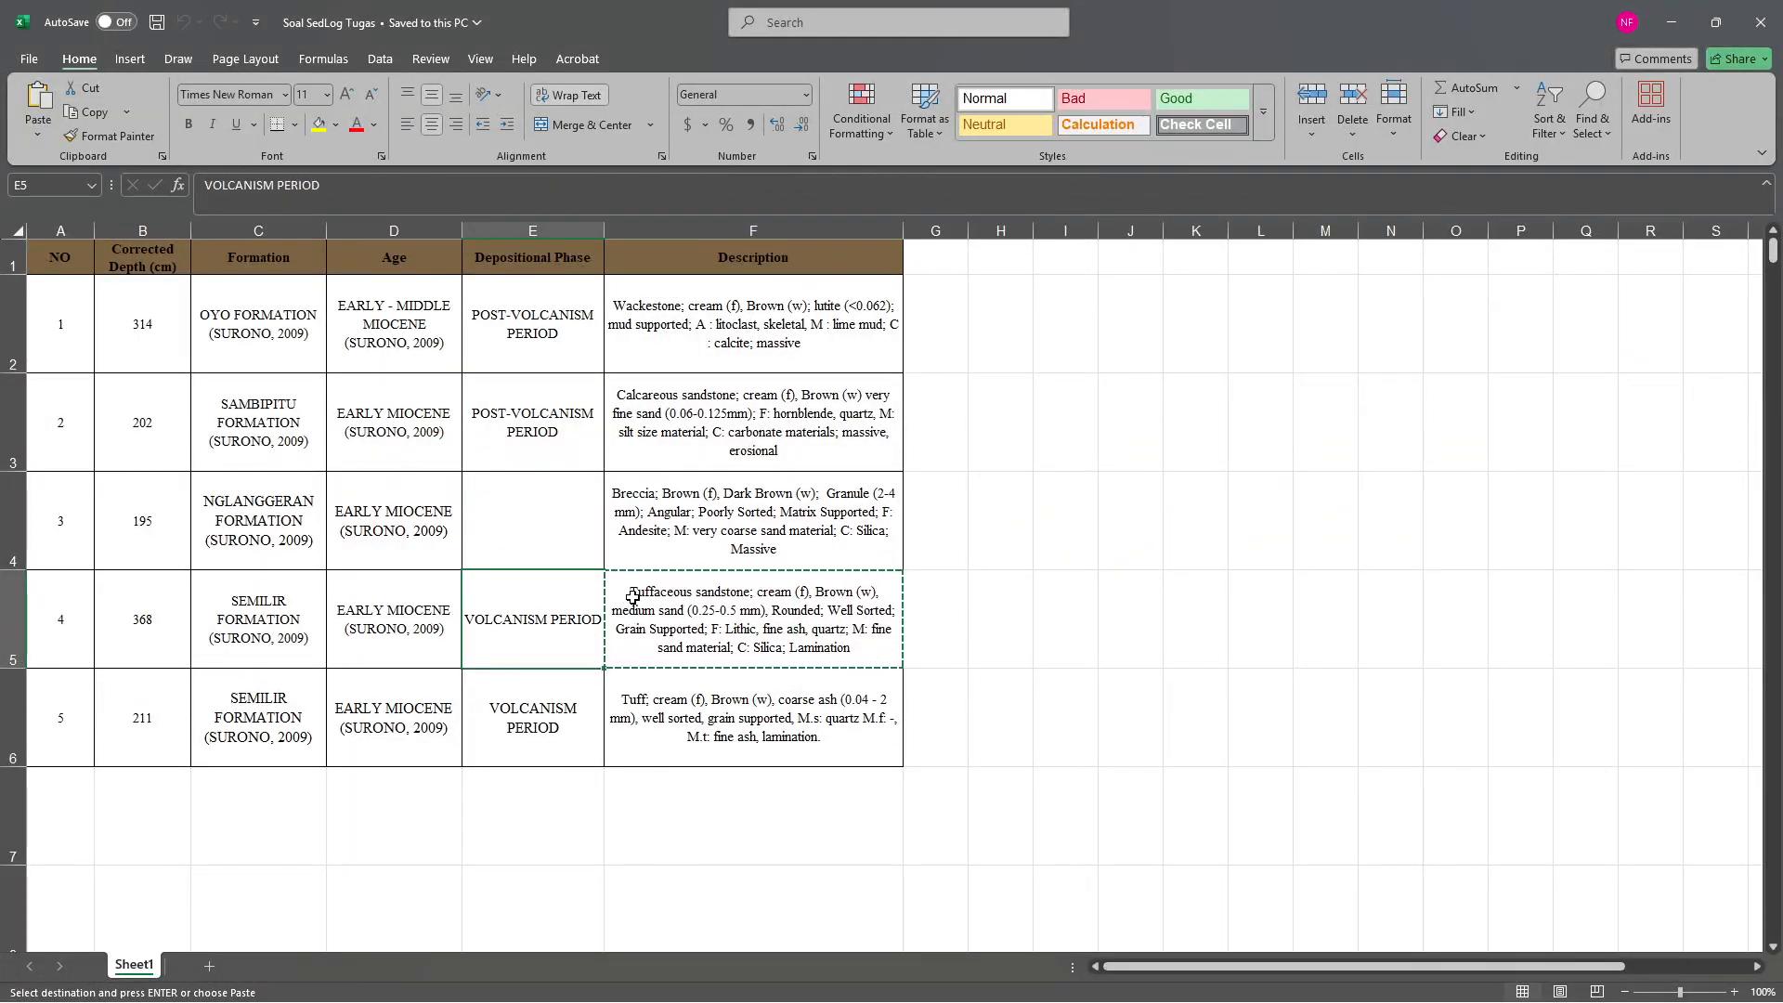
{"action": "key", "text": "ctrl+c"}
{"action": "key", "text": "alt+Tab"}
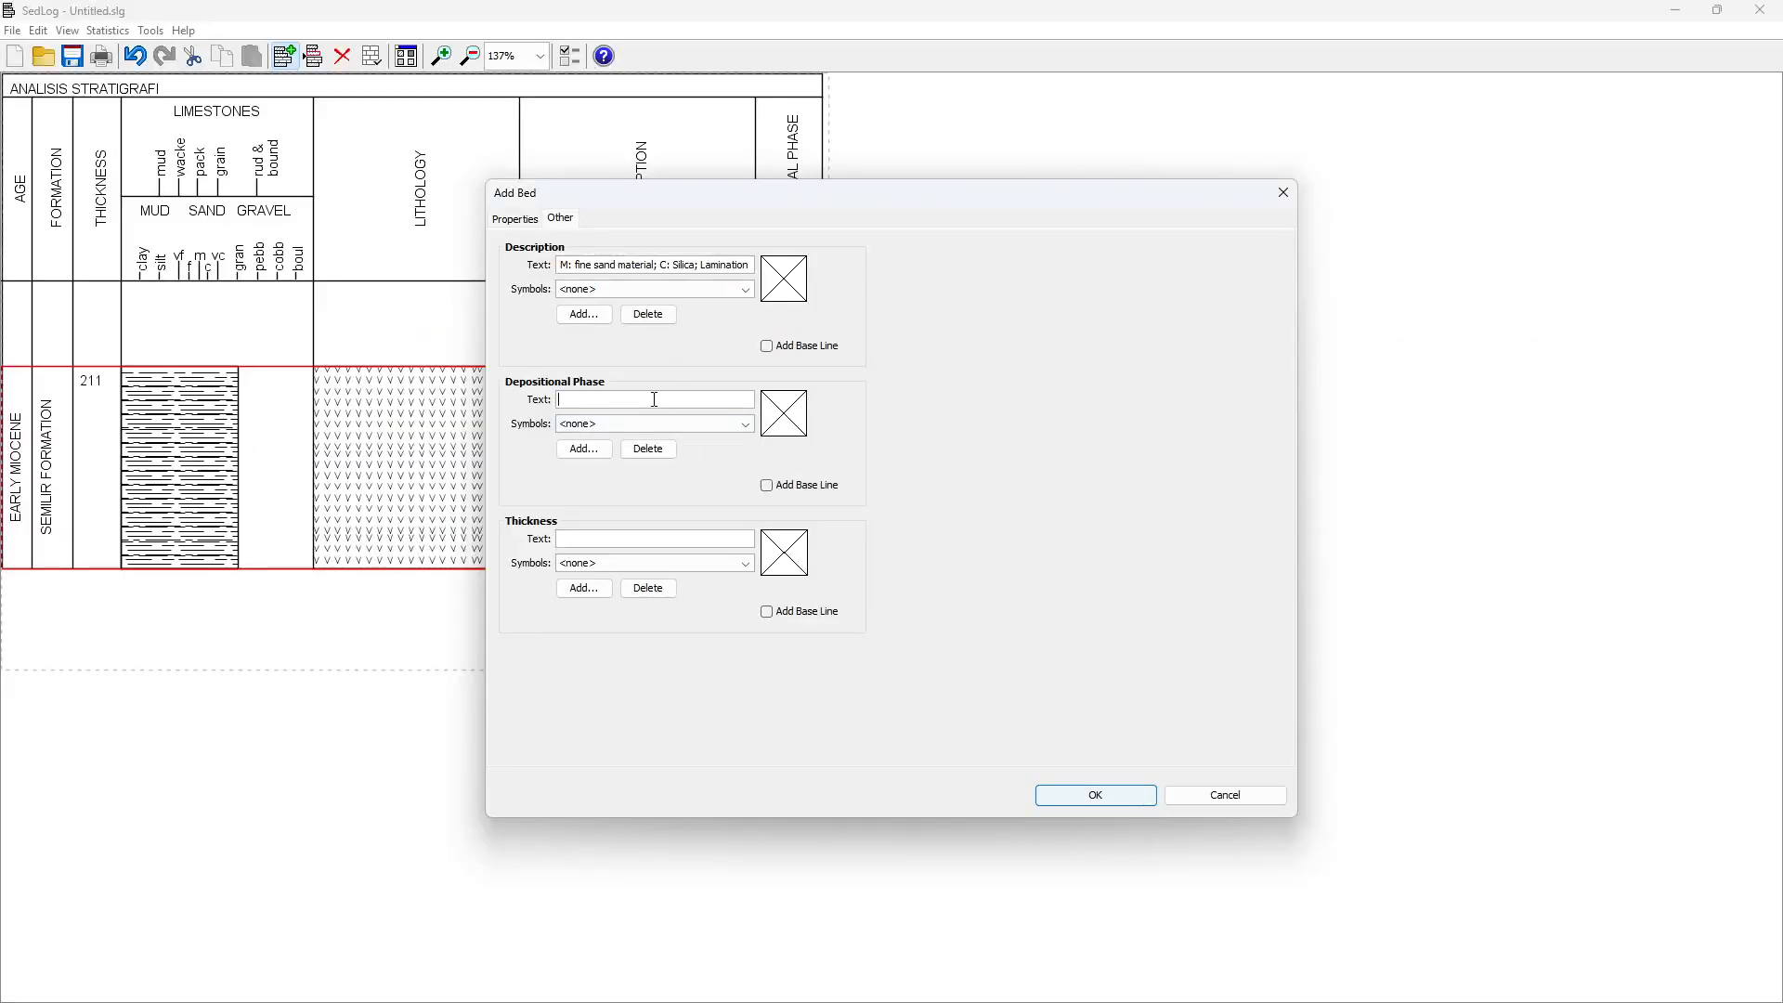
{"action": "key", "text": "ctrl+v"}
Fill in the Thickness text as 368 from the Excel table and add the bed to the log
{"action": "key", "text": "alt+Tab"}
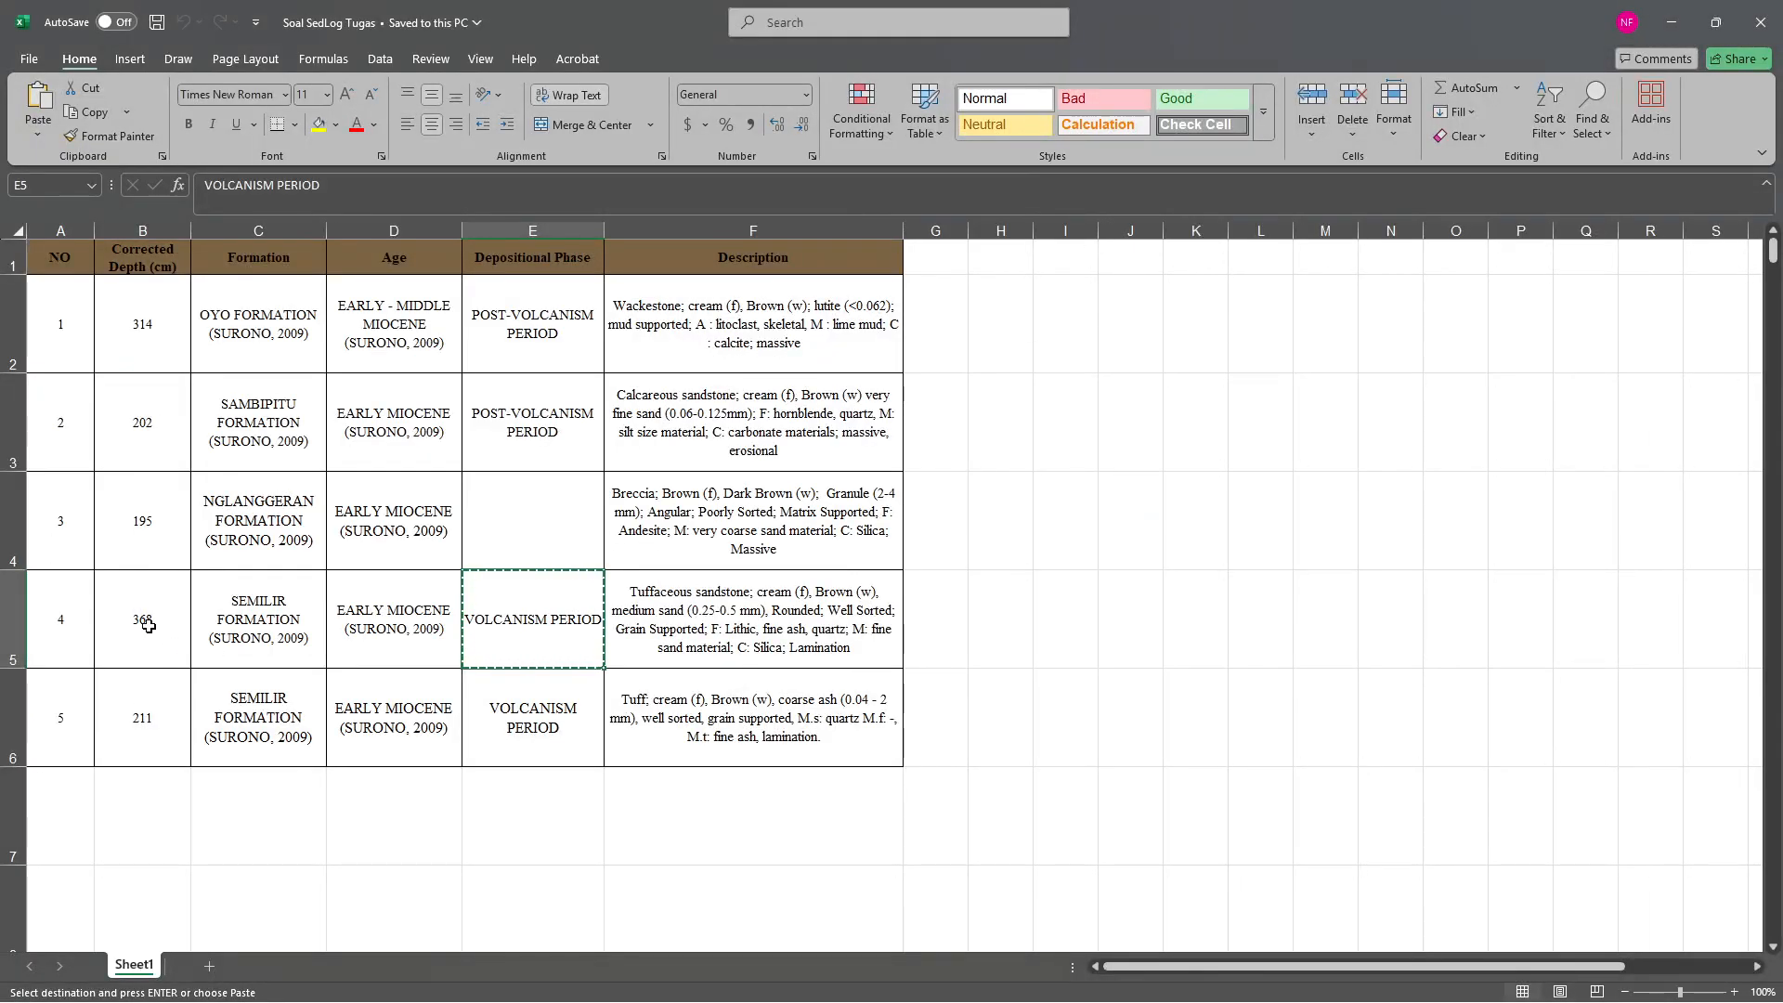
{"action": "key", "text": "alt+Tab"}
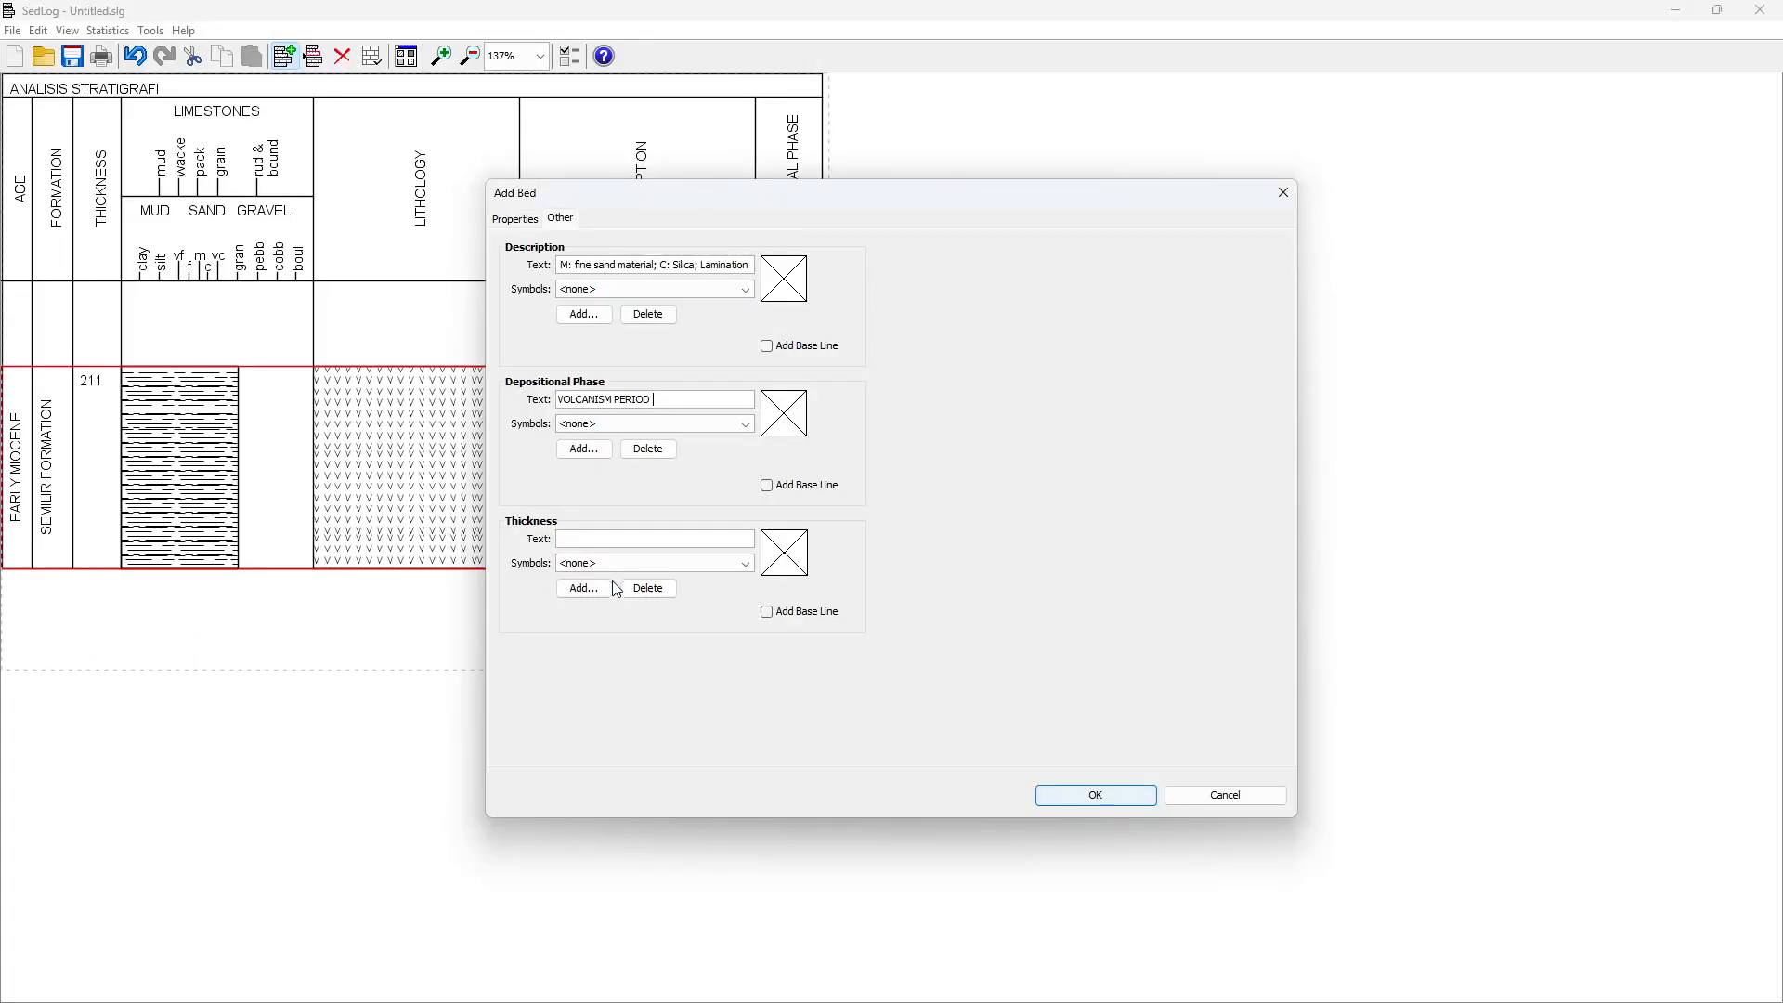
{"action": "left_click", "coordinate": [620, 538]}
{"action": "type", "text": "368"}
{"action": "left_click", "coordinate": [1108, 795]}
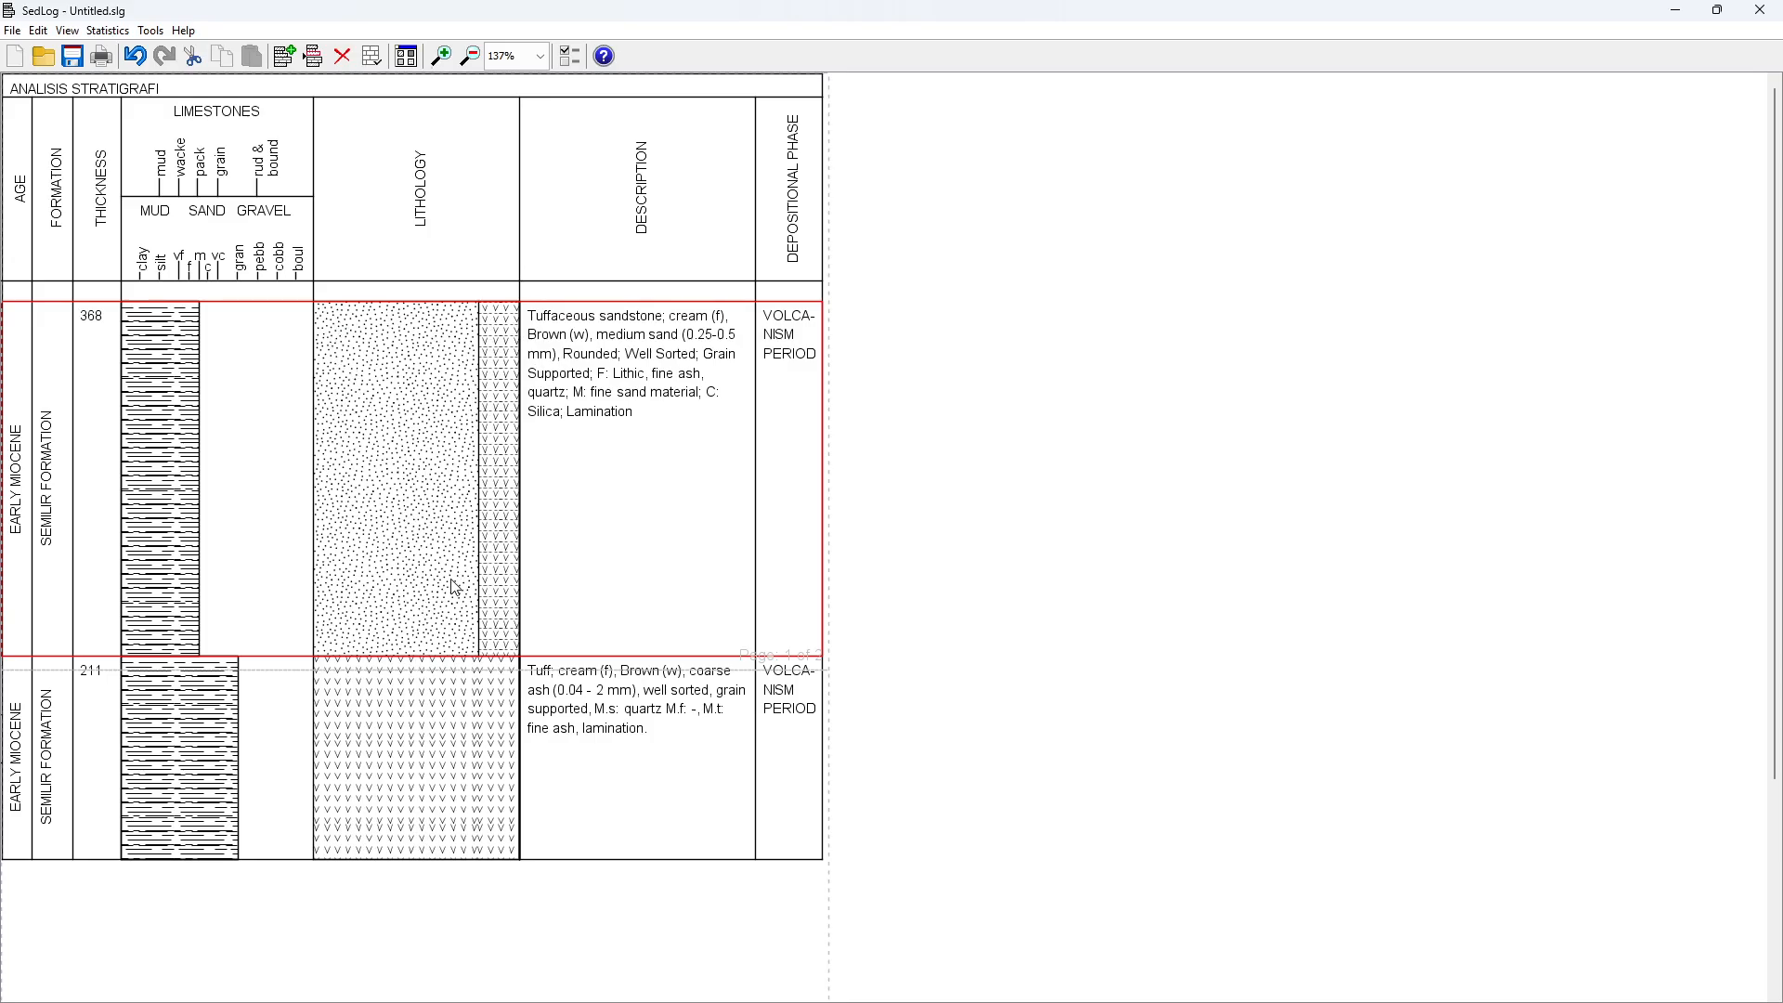
Start a new bed for row 3 of the Excel table with a thickness of 195 cm and a Sharp base boundary
{"action": "left_click", "coordinate": [287, 61]}
{"action": "key", "text": "alt+Tab"}
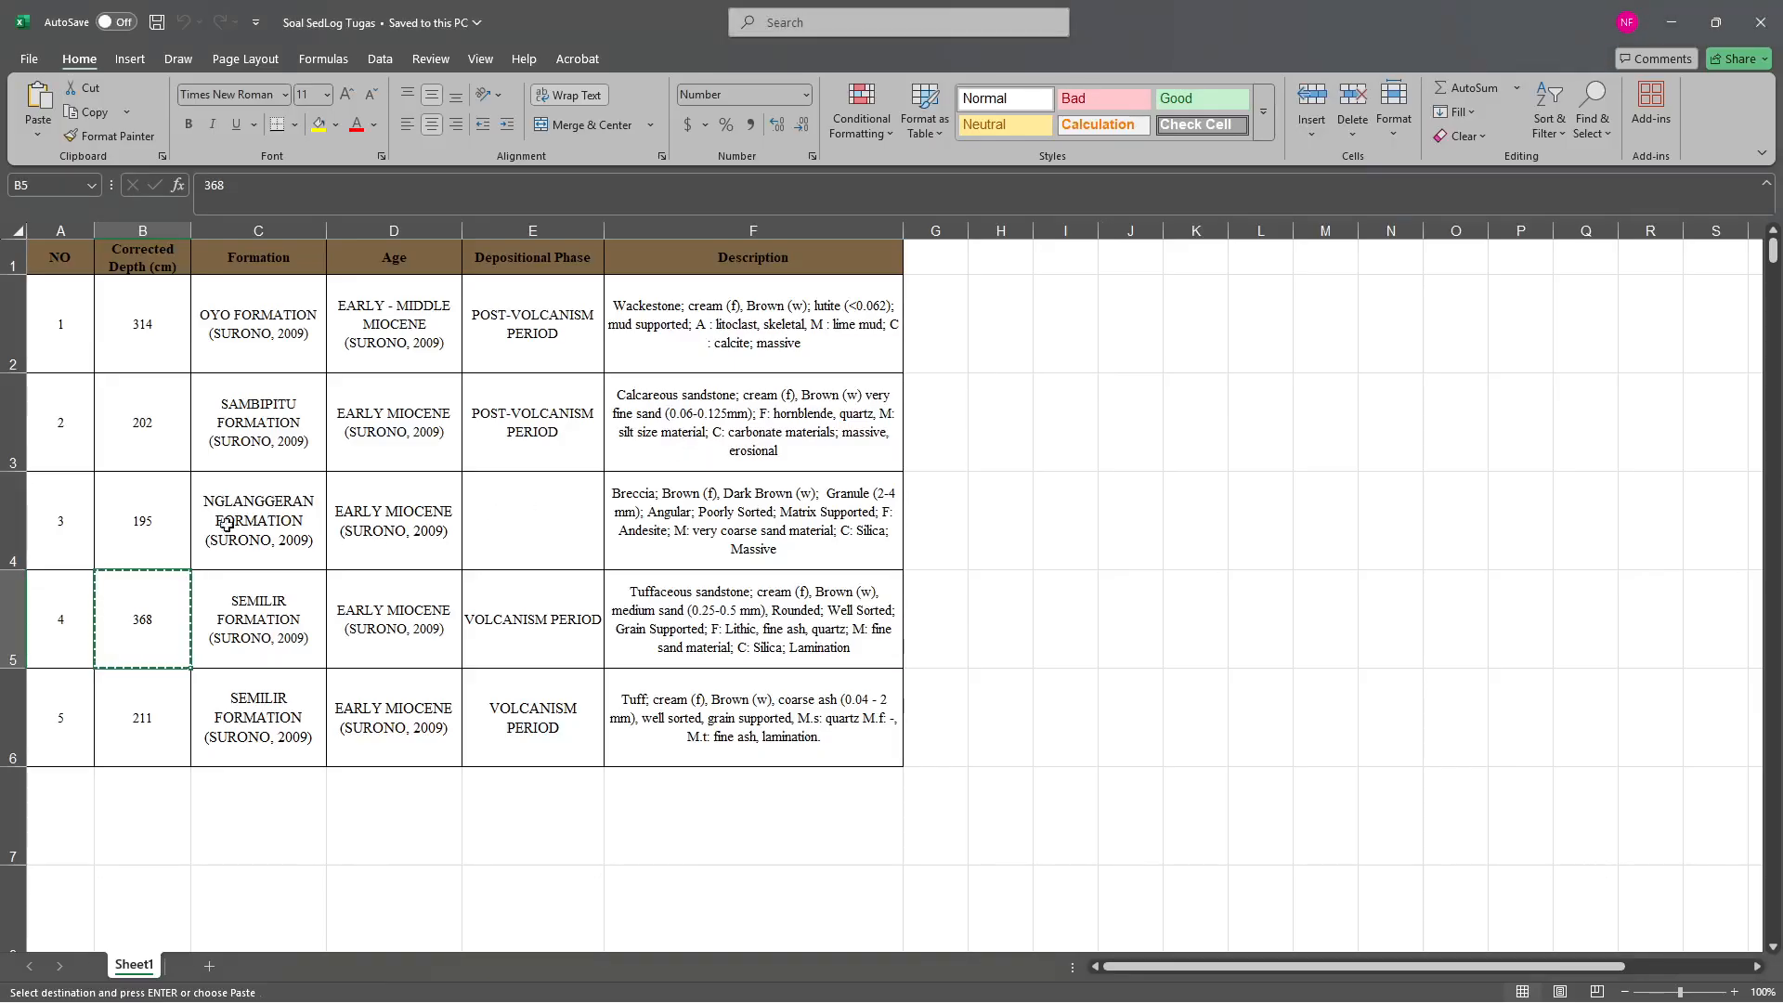
{"action": "left_click", "coordinate": [154, 491]}
{"action": "key", "text": "alt+Tab"}
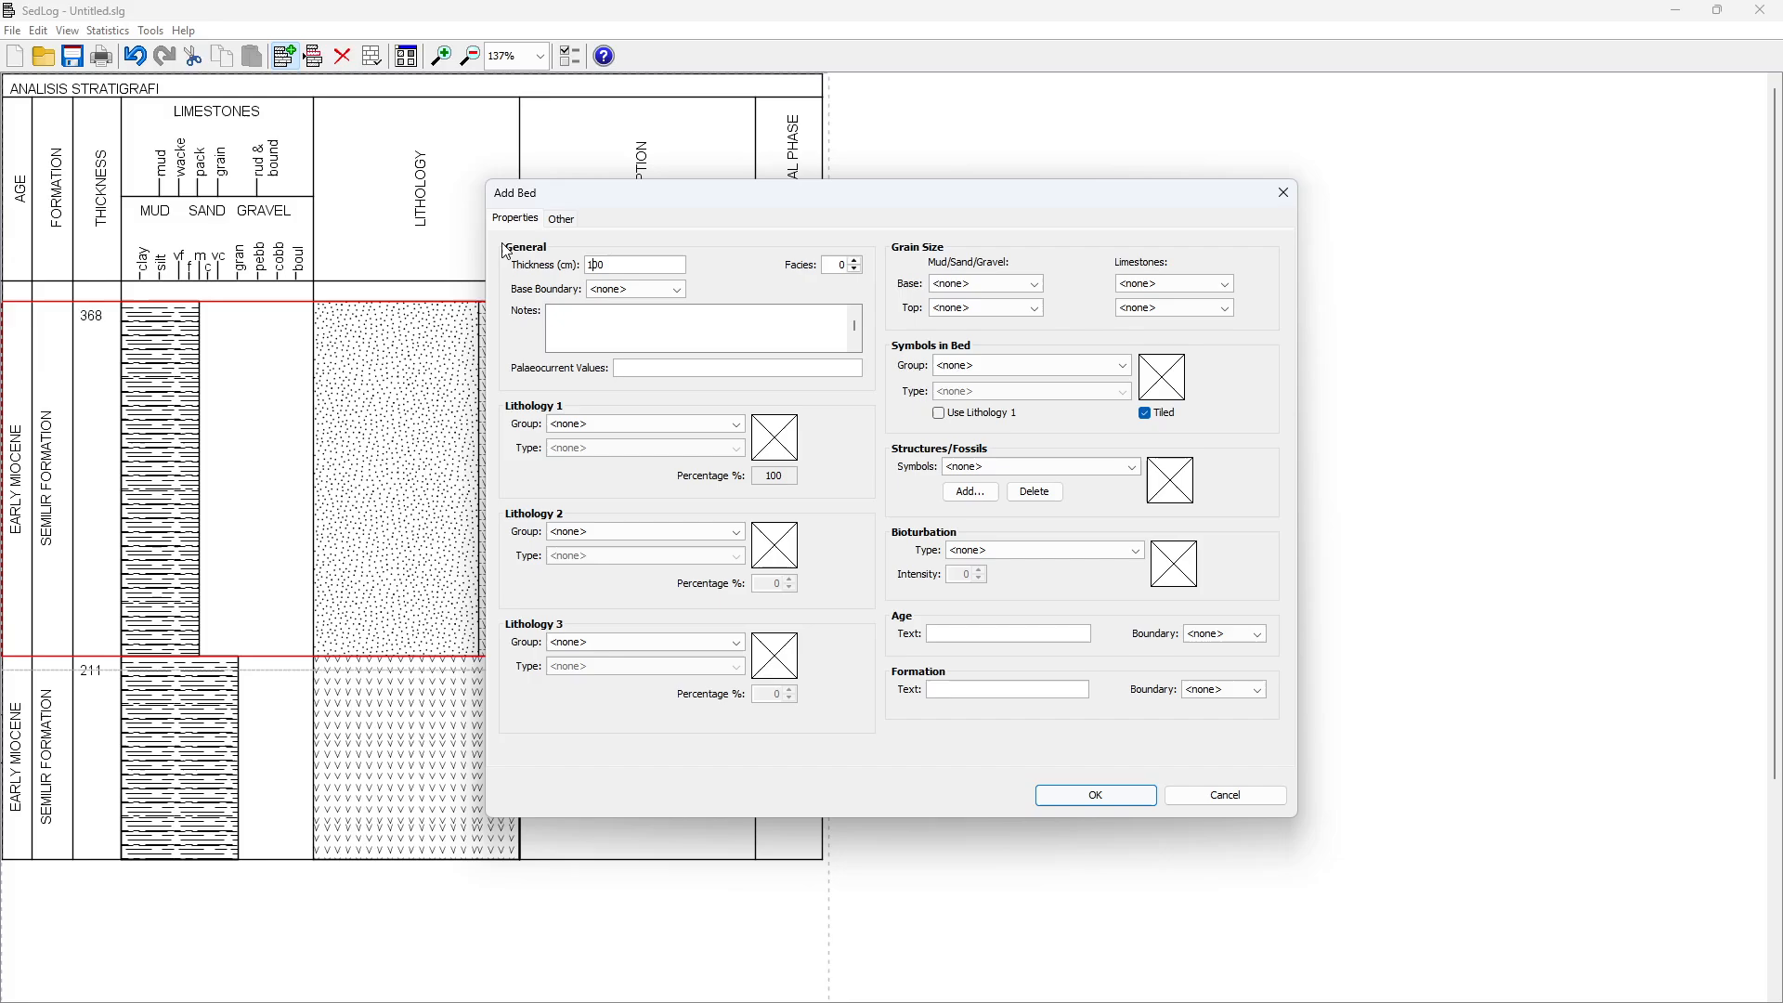
{"action": "type", "text": "195"}
{"action": "left_click", "coordinate": [644, 292]}
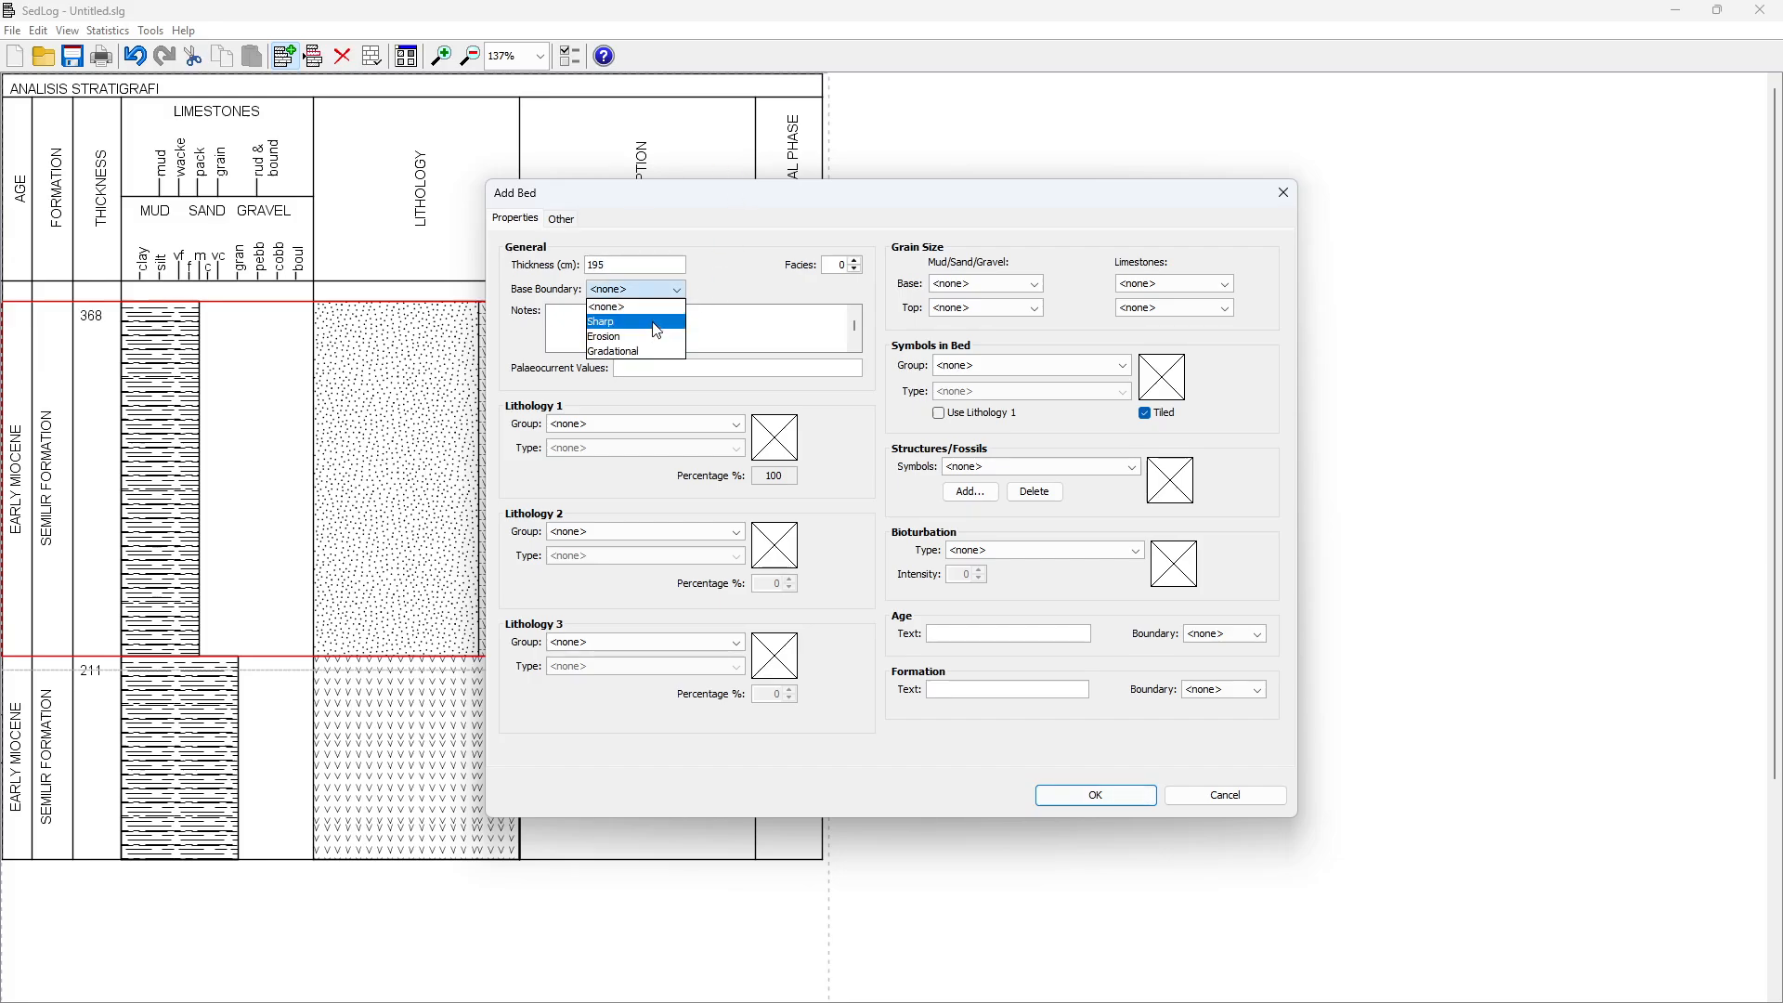
Set the new bed's Lithology 1 to group Other, type Breccia, following bed 3's description in the Excel table
{"action": "key", "text": "alt+Tab"}
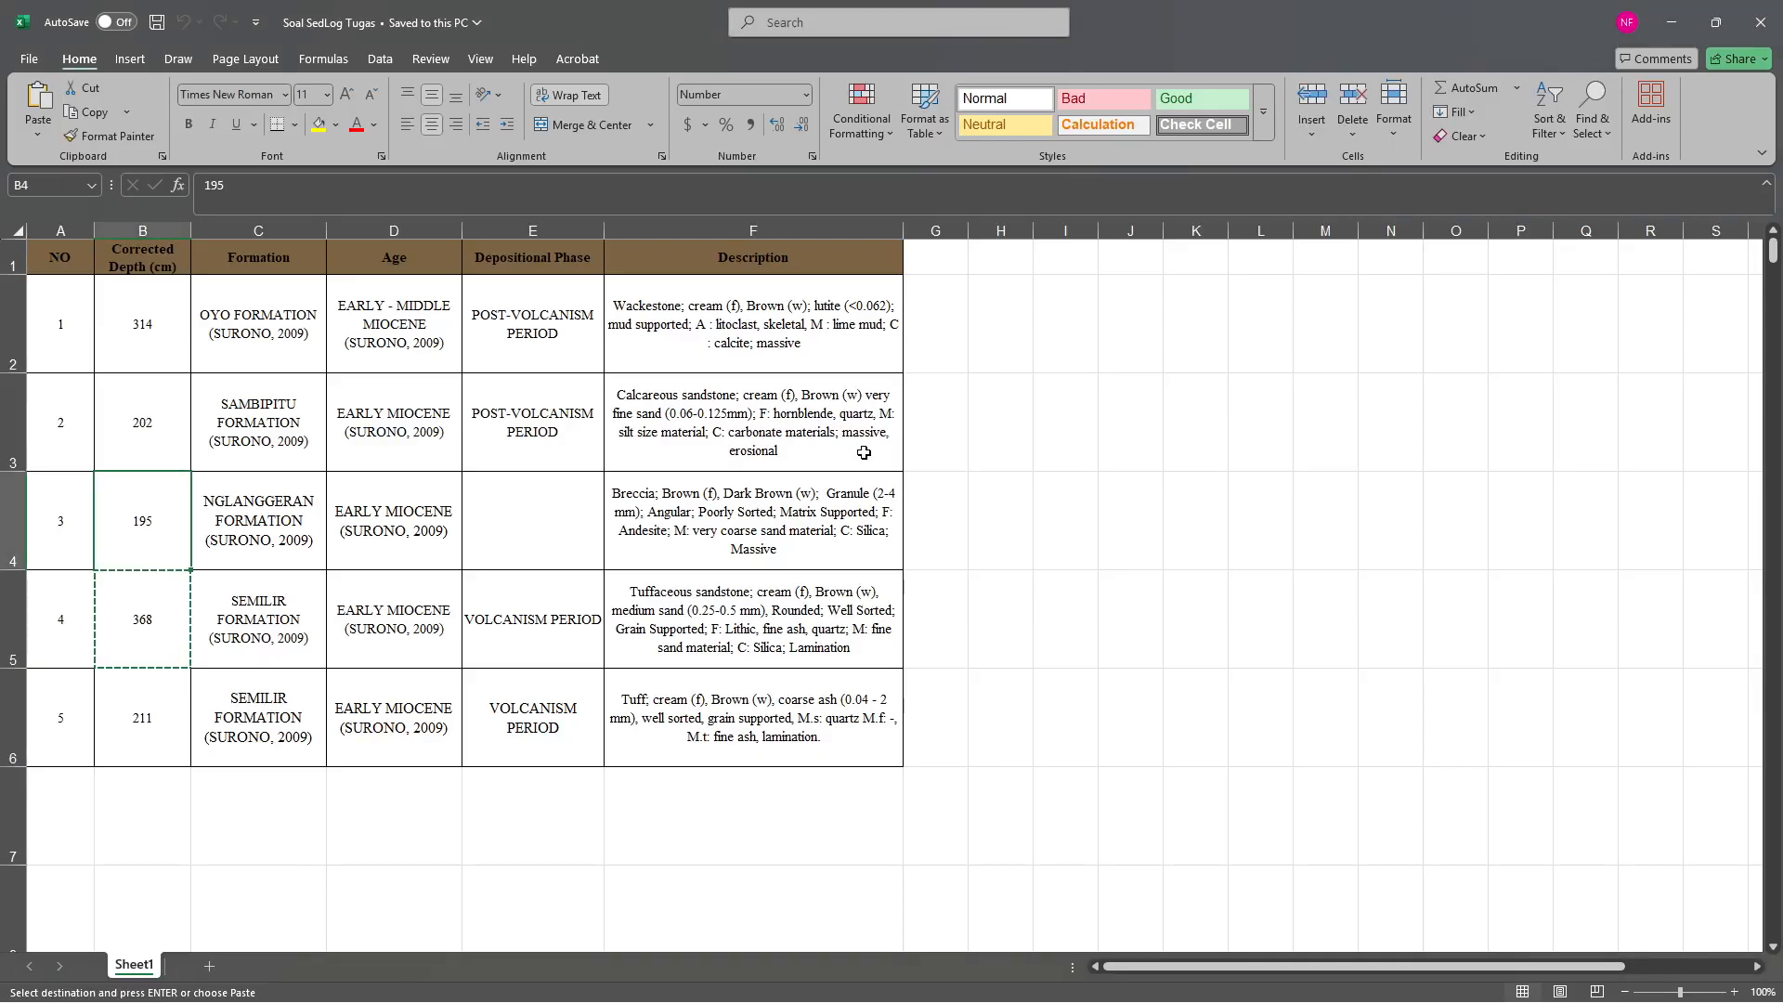
{"action": "key", "text": "alt+Tab"}
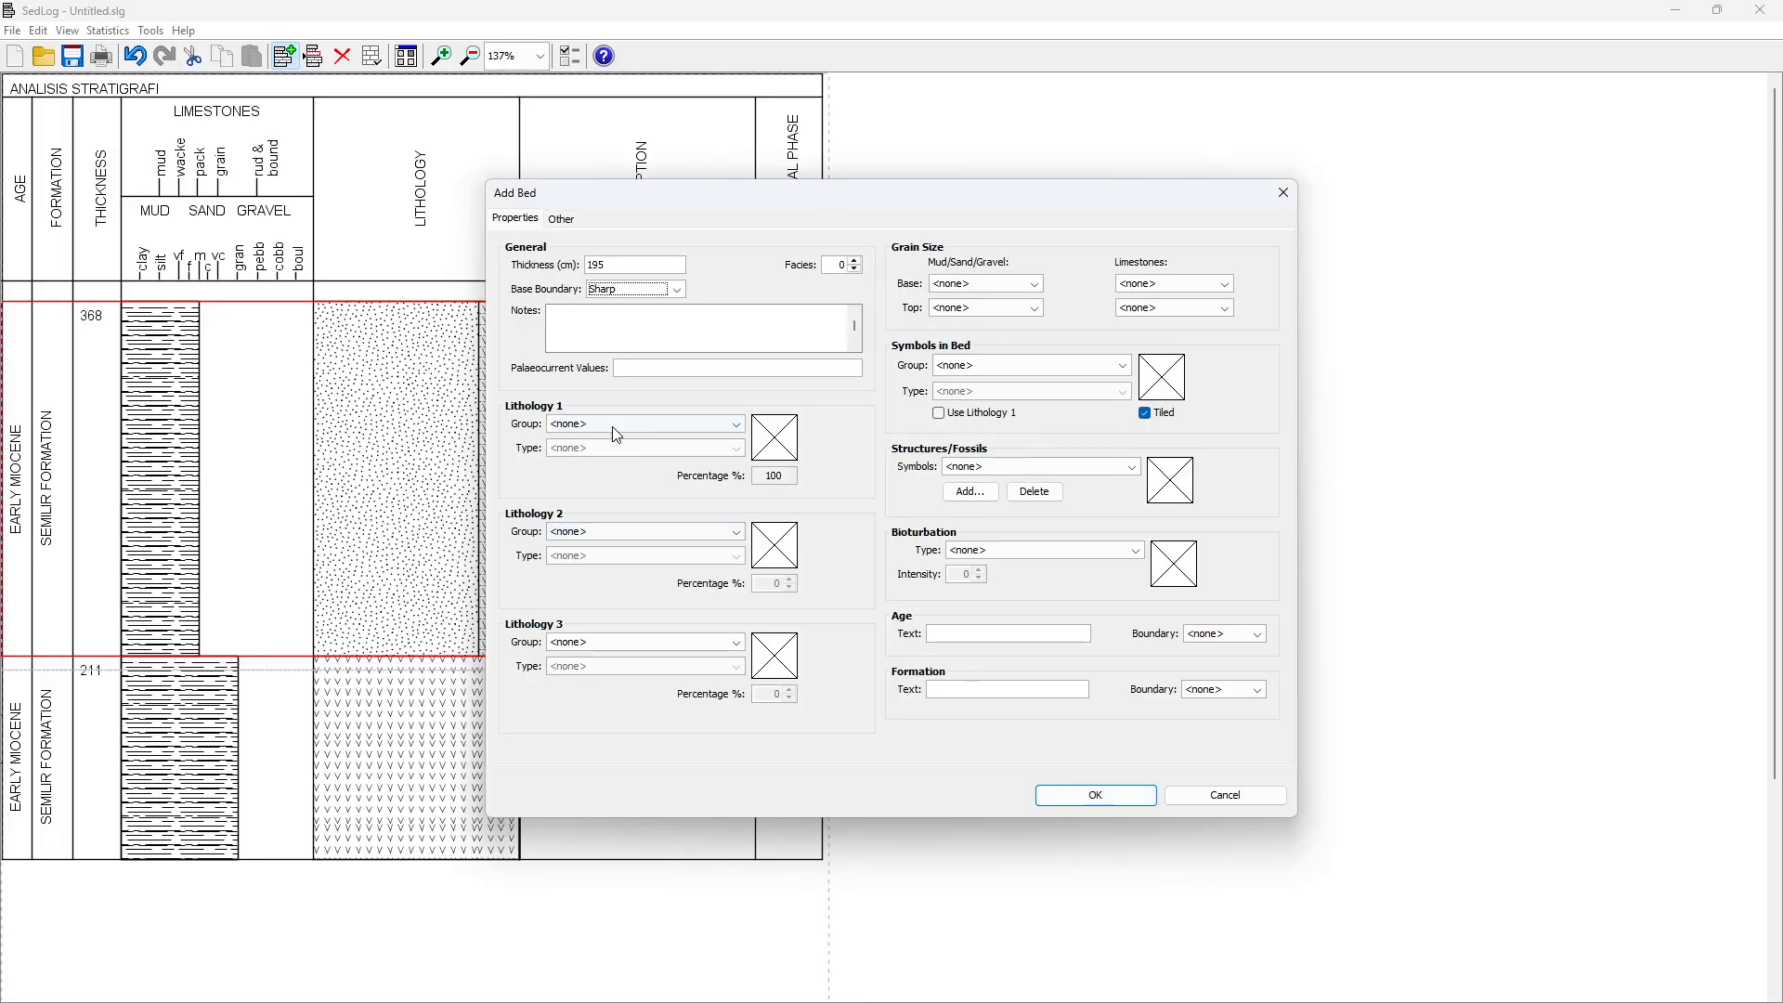
{"action": "left_click", "coordinate": [611, 425]}
{"action": "key", "text": "alt+Tab"}
{"action": "key", "text": "alt+Tab"}
{"action": "left_click", "coordinate": [593, 423]}
{"action": "left_click", "coordinate": [593, 464]}
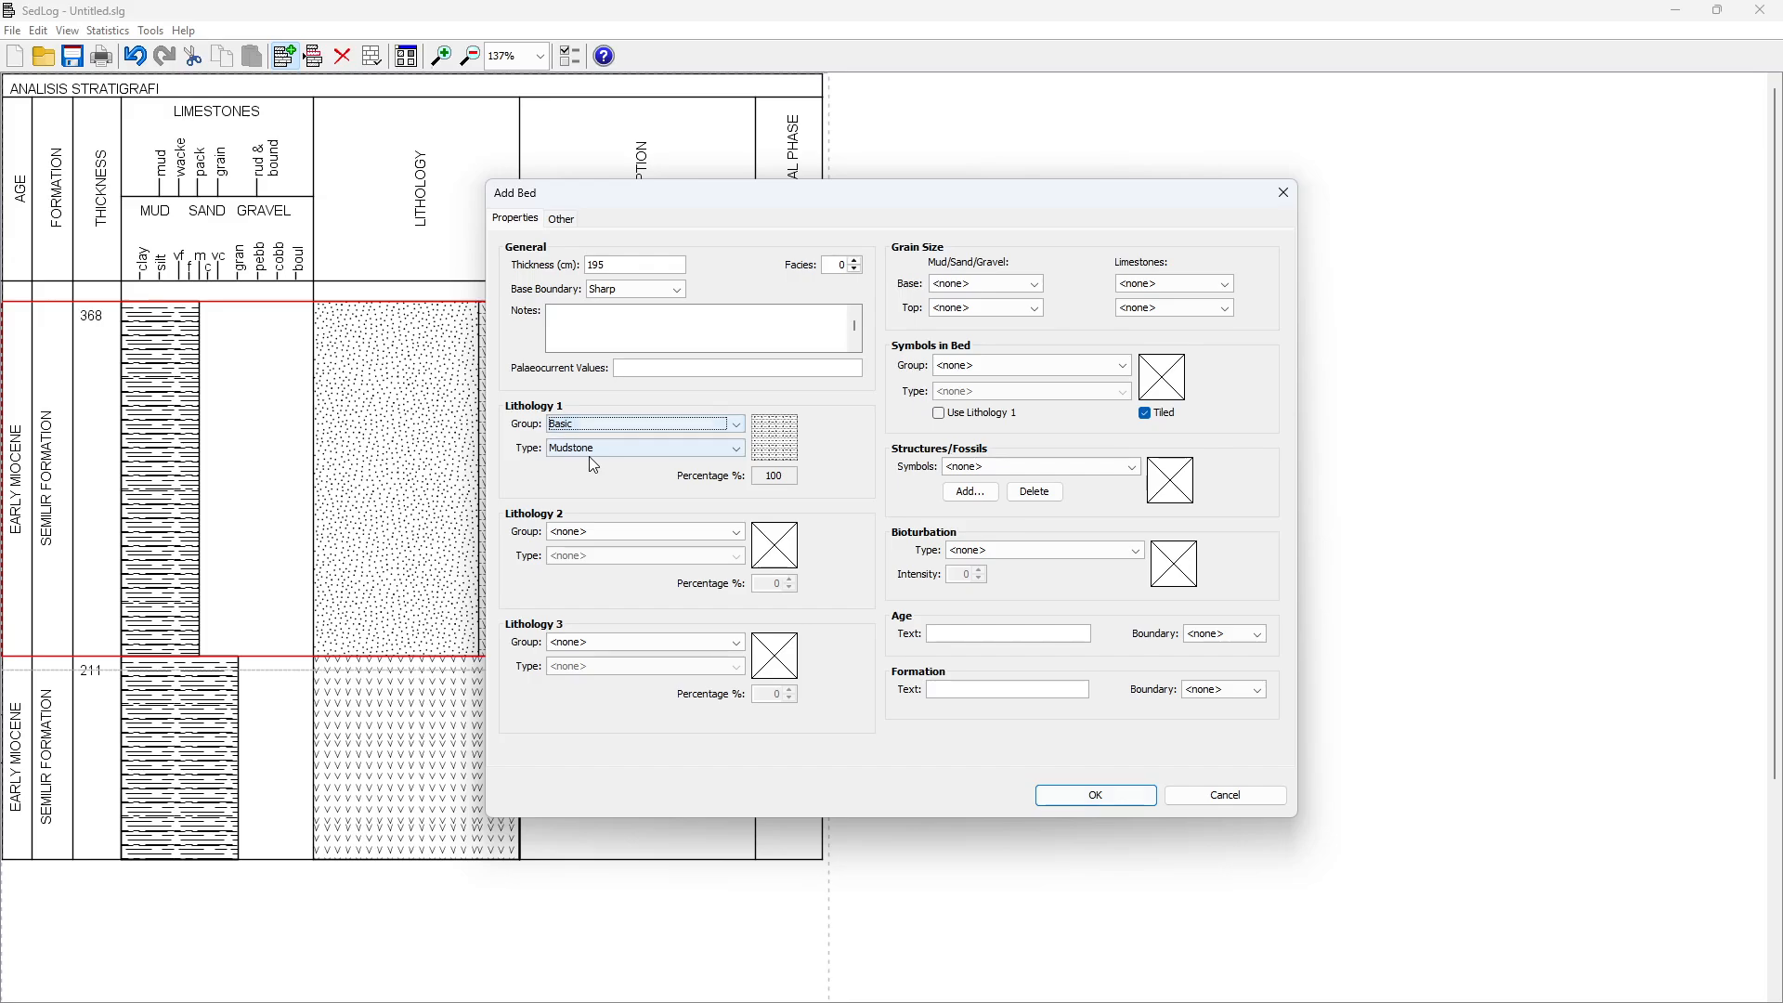
{"action": "left_click", "coordinate": [590, 448]}
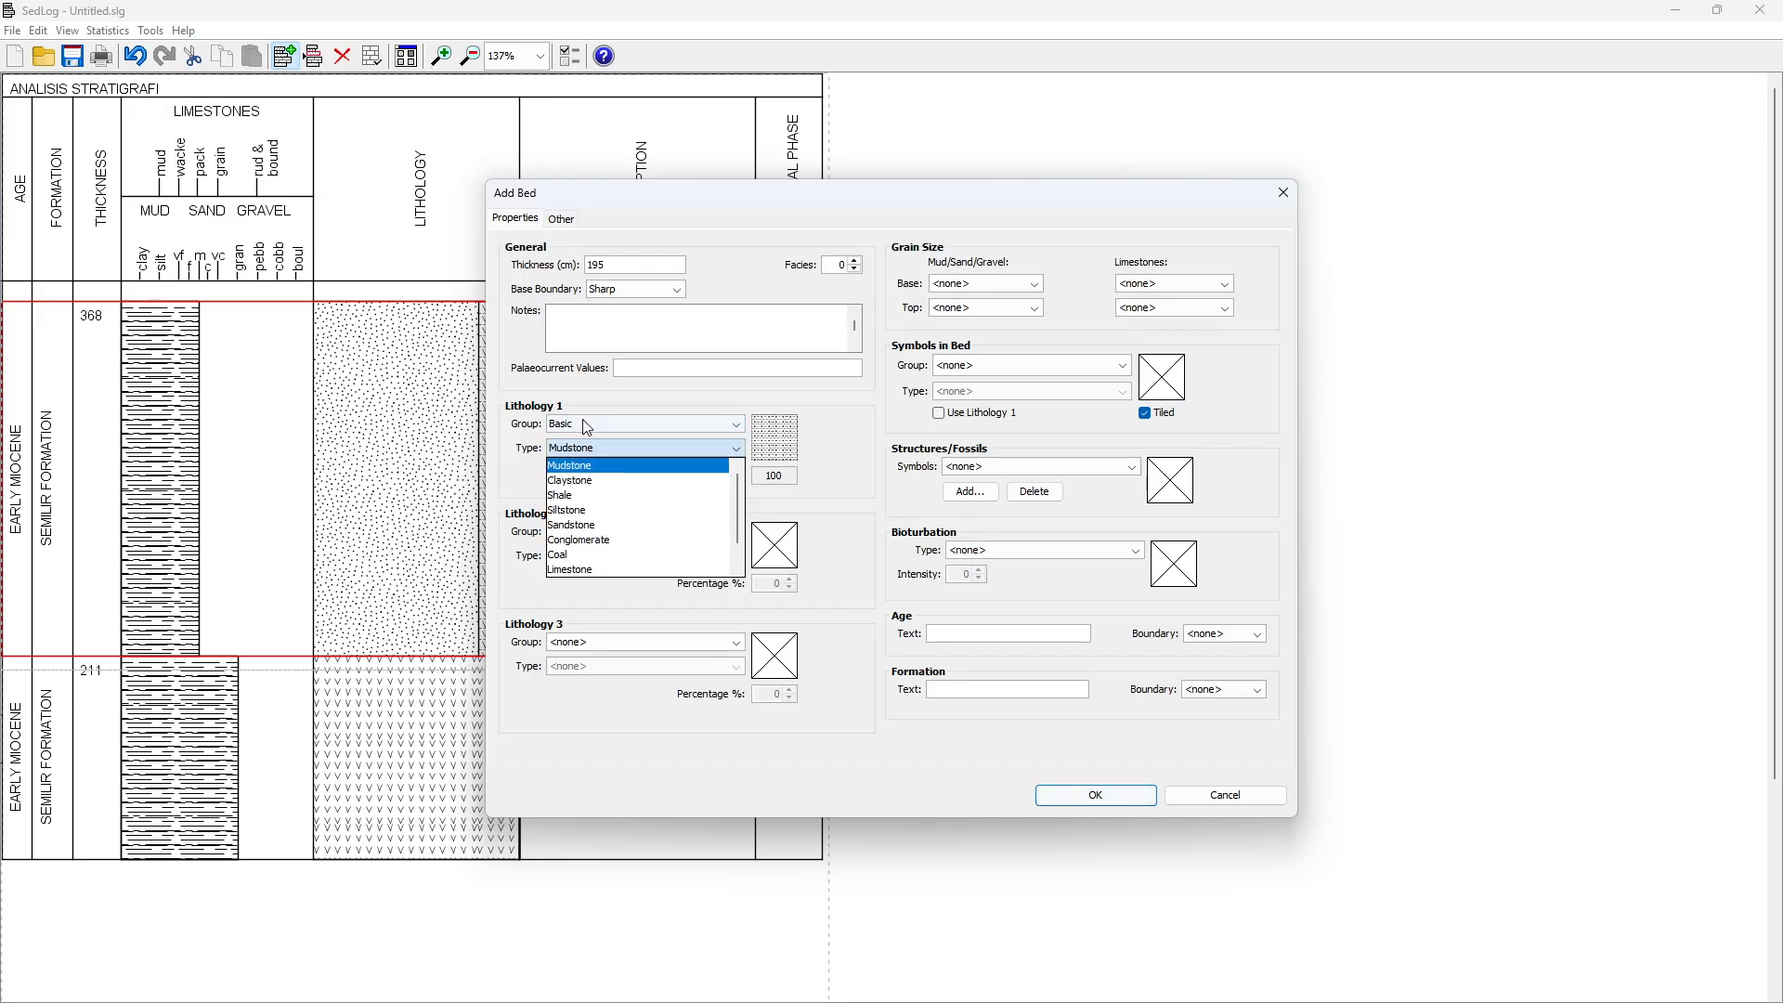
{"action": "left_click", "coordinate": [587, 428]}
{"action": "left_click", "coordinate": [587, 488]}
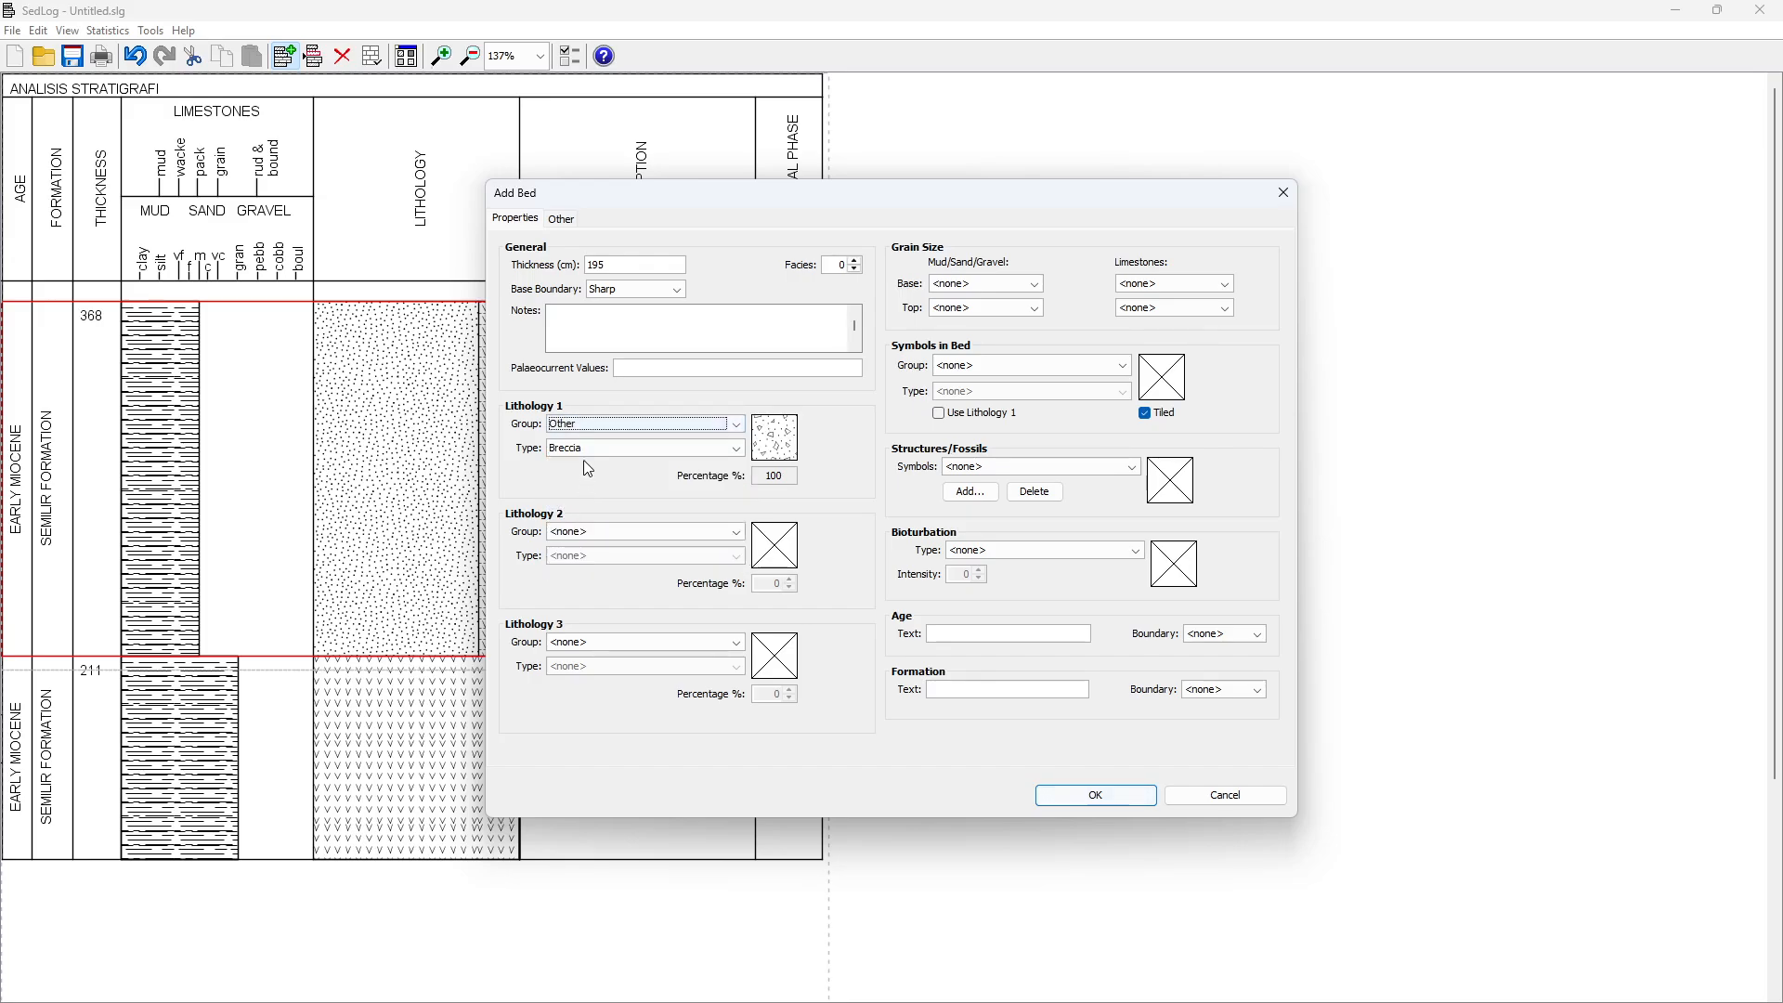
{"action": "left_click", "coordinate": [583, 452]}
{"action": "left_click", "coordinate": [584, 454]}
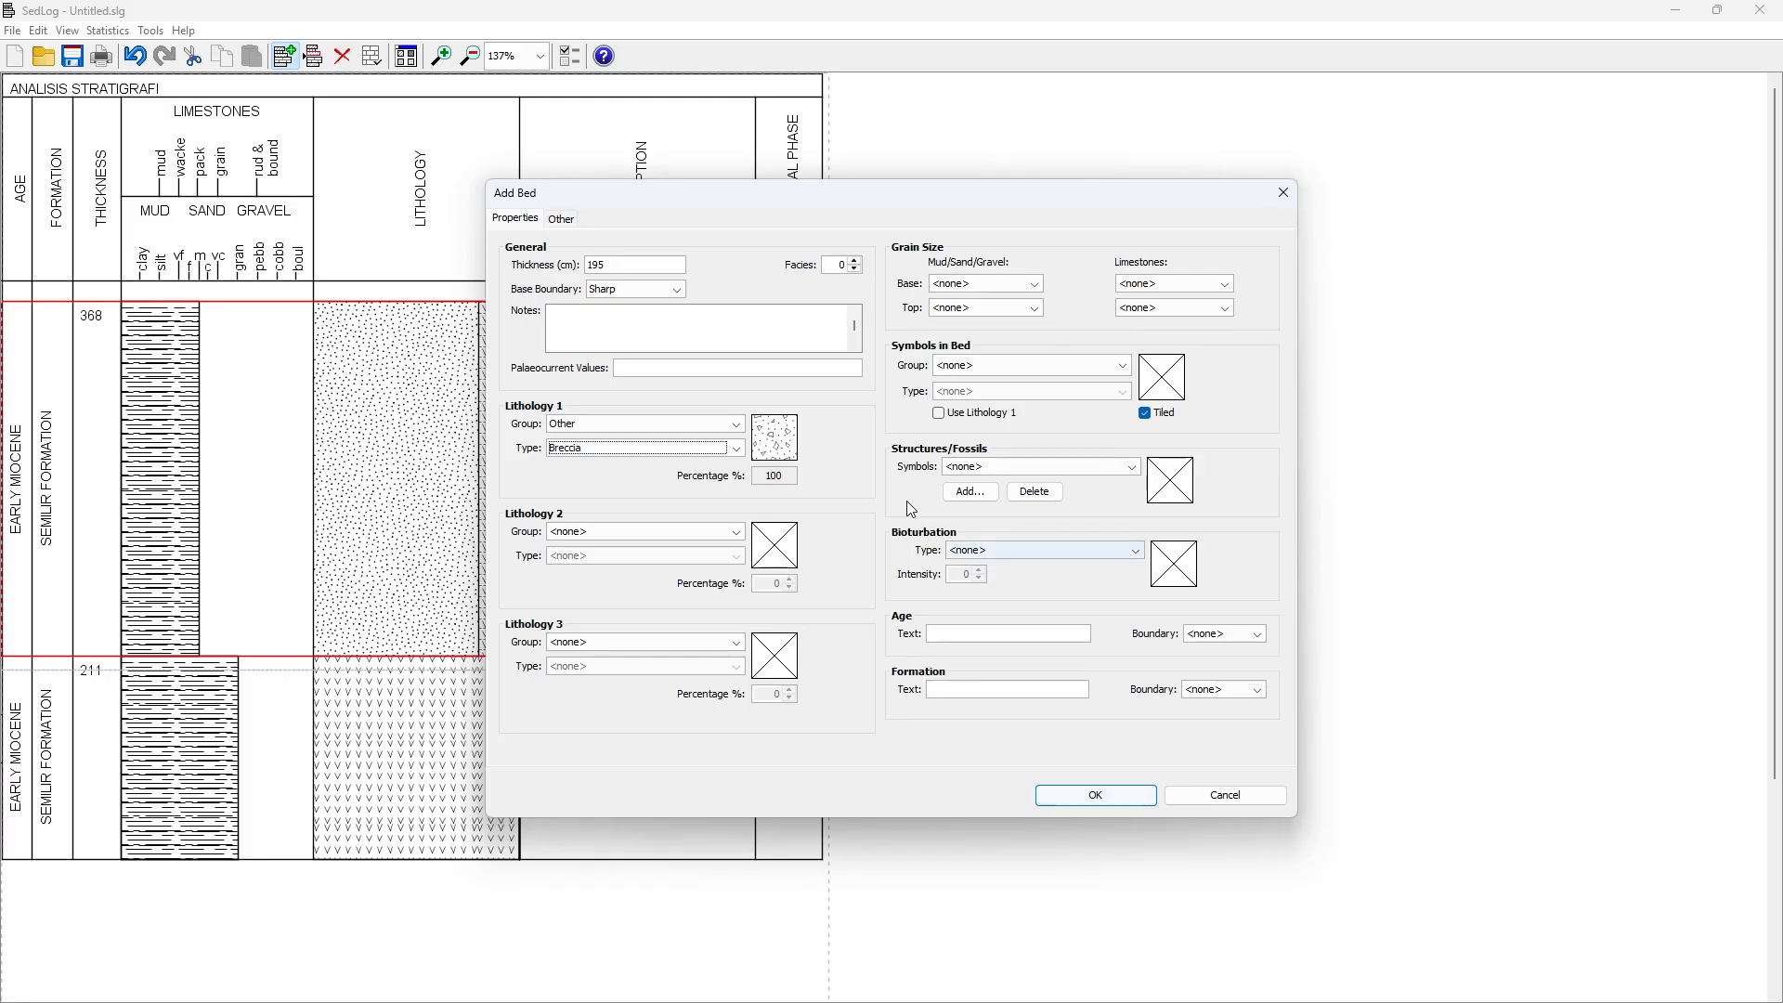
Set the Breccia bed's Mud/Sand/Gravel grain size to granule at both base and top, following row 3's description in the Excel table
{"action": "key", "text": "alt+Tab"}
{"action": "left_click", "coordinate": [741, 526]}
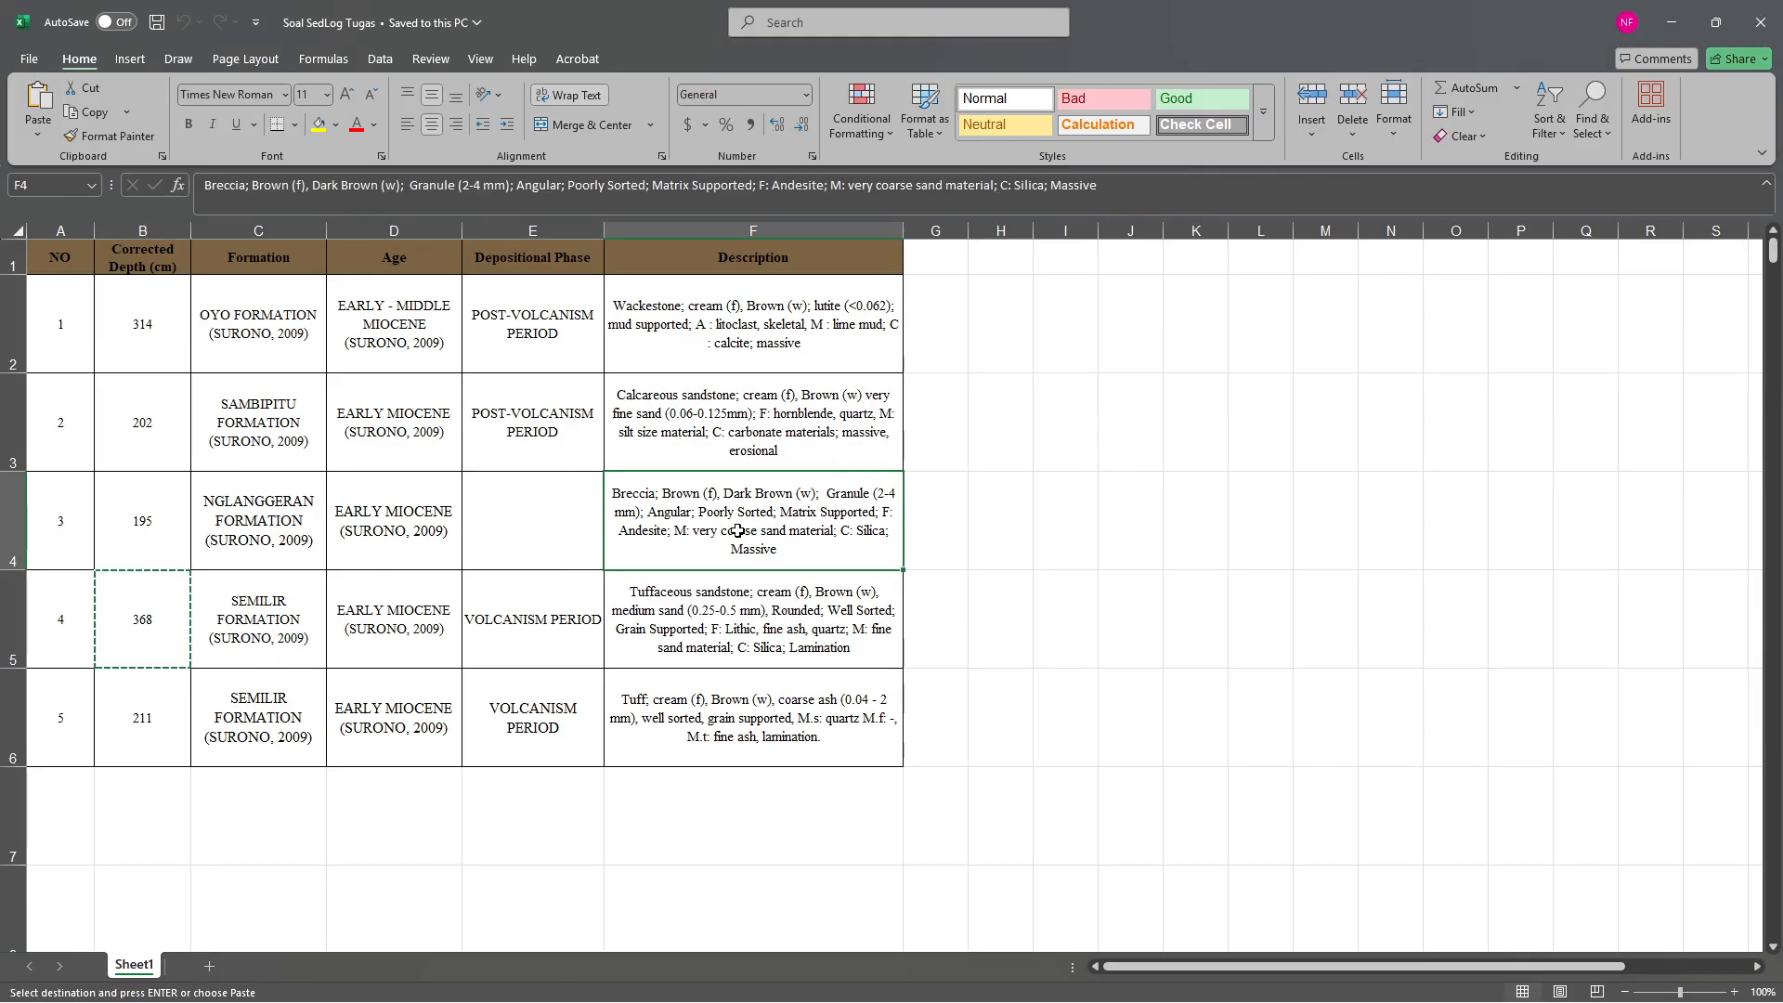
{"action": "key", "text": "alt+Tab"}
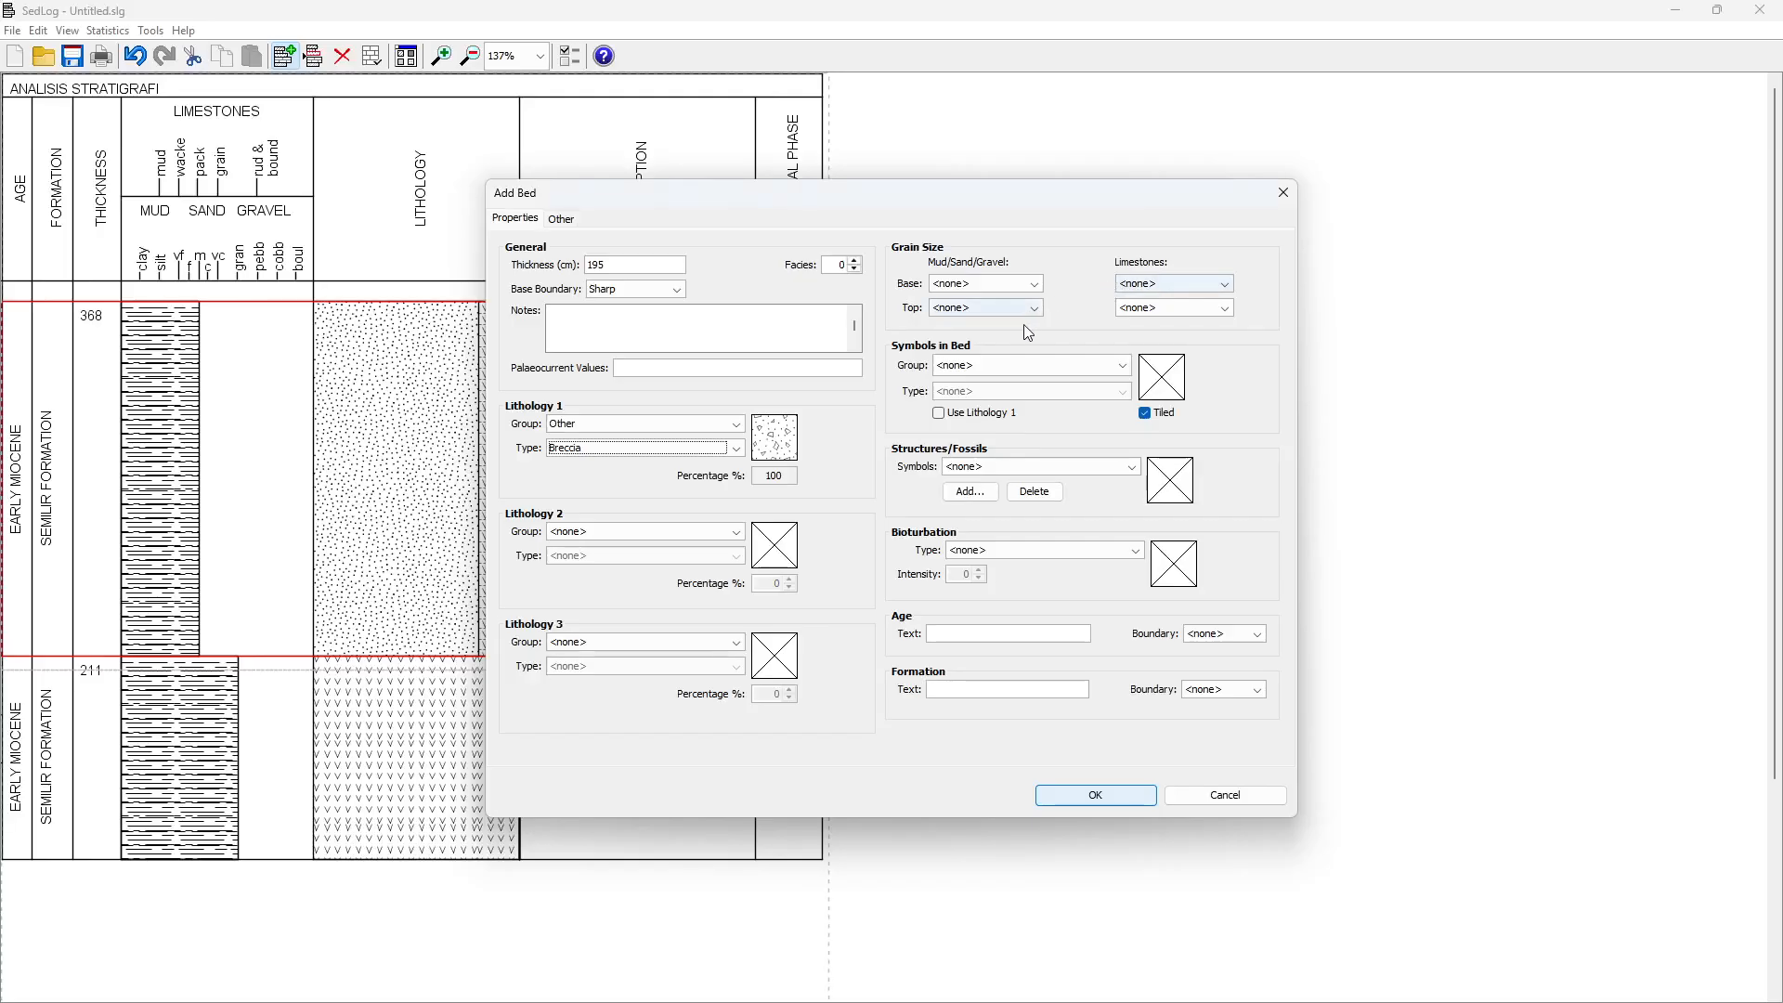
{"action": "left_click", "coordinate": [980, 285]}
{"action": "scroll", "coordinate": [966, 371], "scroll_direction": "down", "scroll_amount": 3}
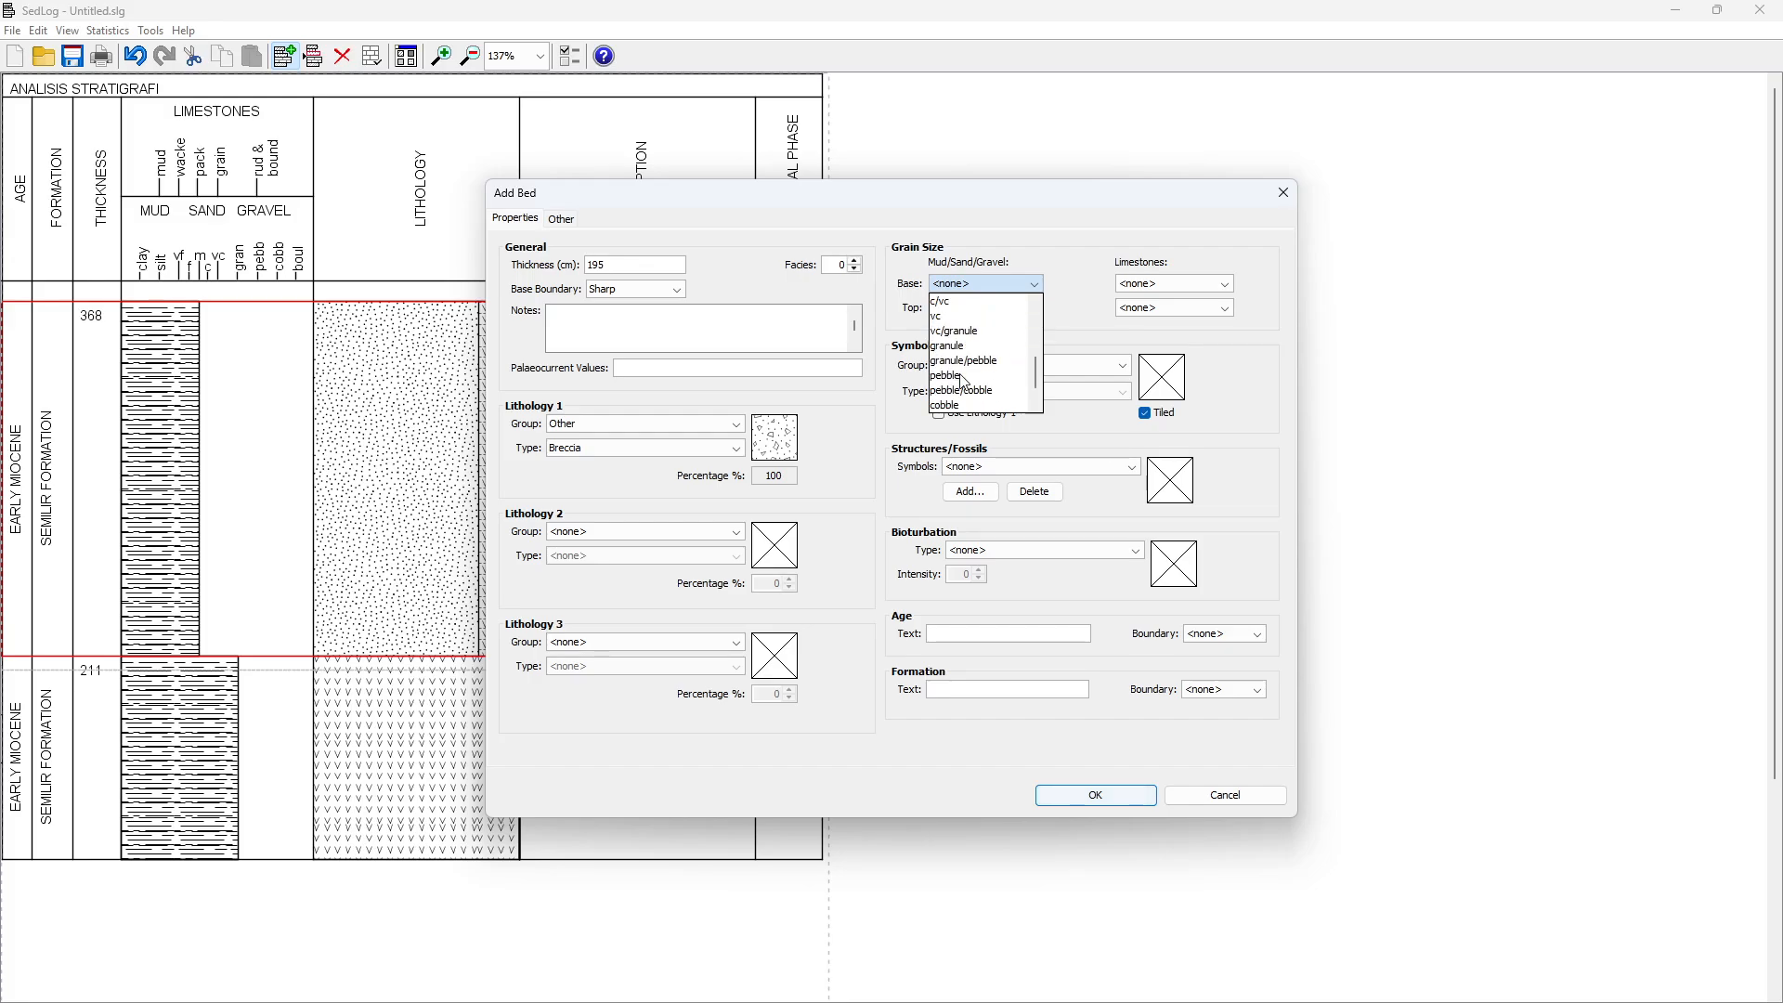
{"action": "left_click", "coordinate": [952, 345]}
{"action": "left_click", "coordinate": [985, 307]}
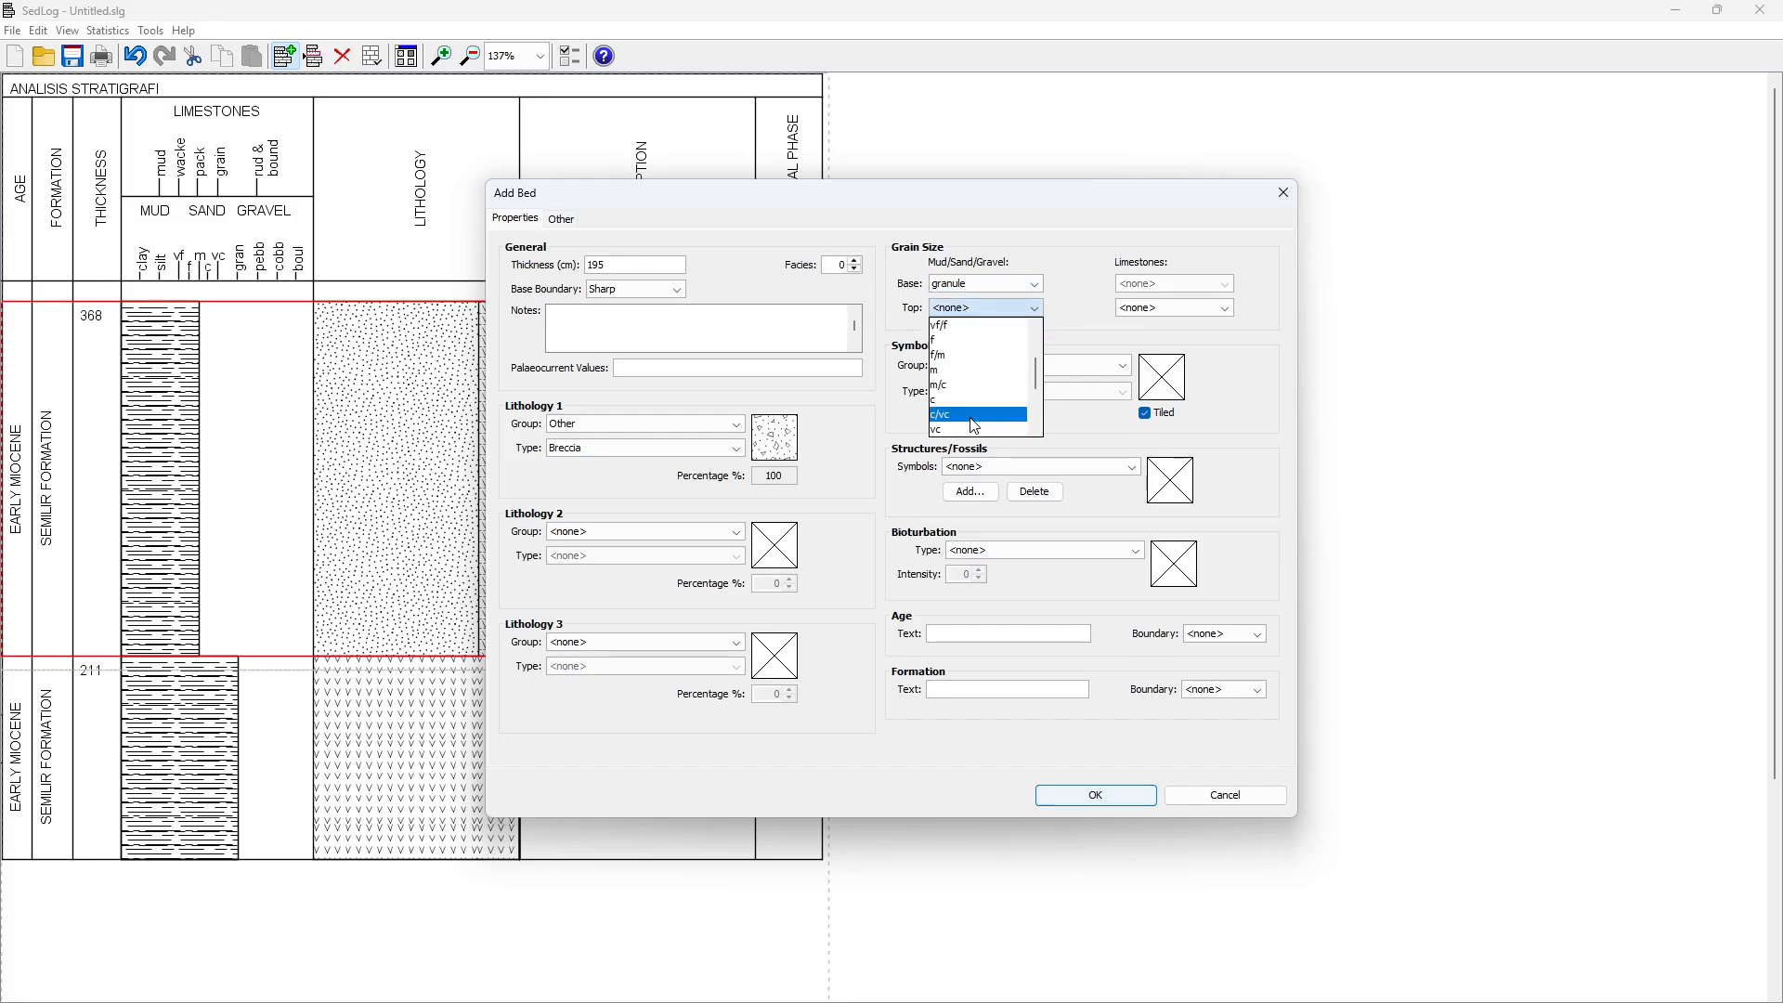
{"action": "scroll", "coordinate": [975, 427], "scroll_direction": "down", "scroll_amount": 1}
{"action": "left_click", "coordinate": [956, 418]}
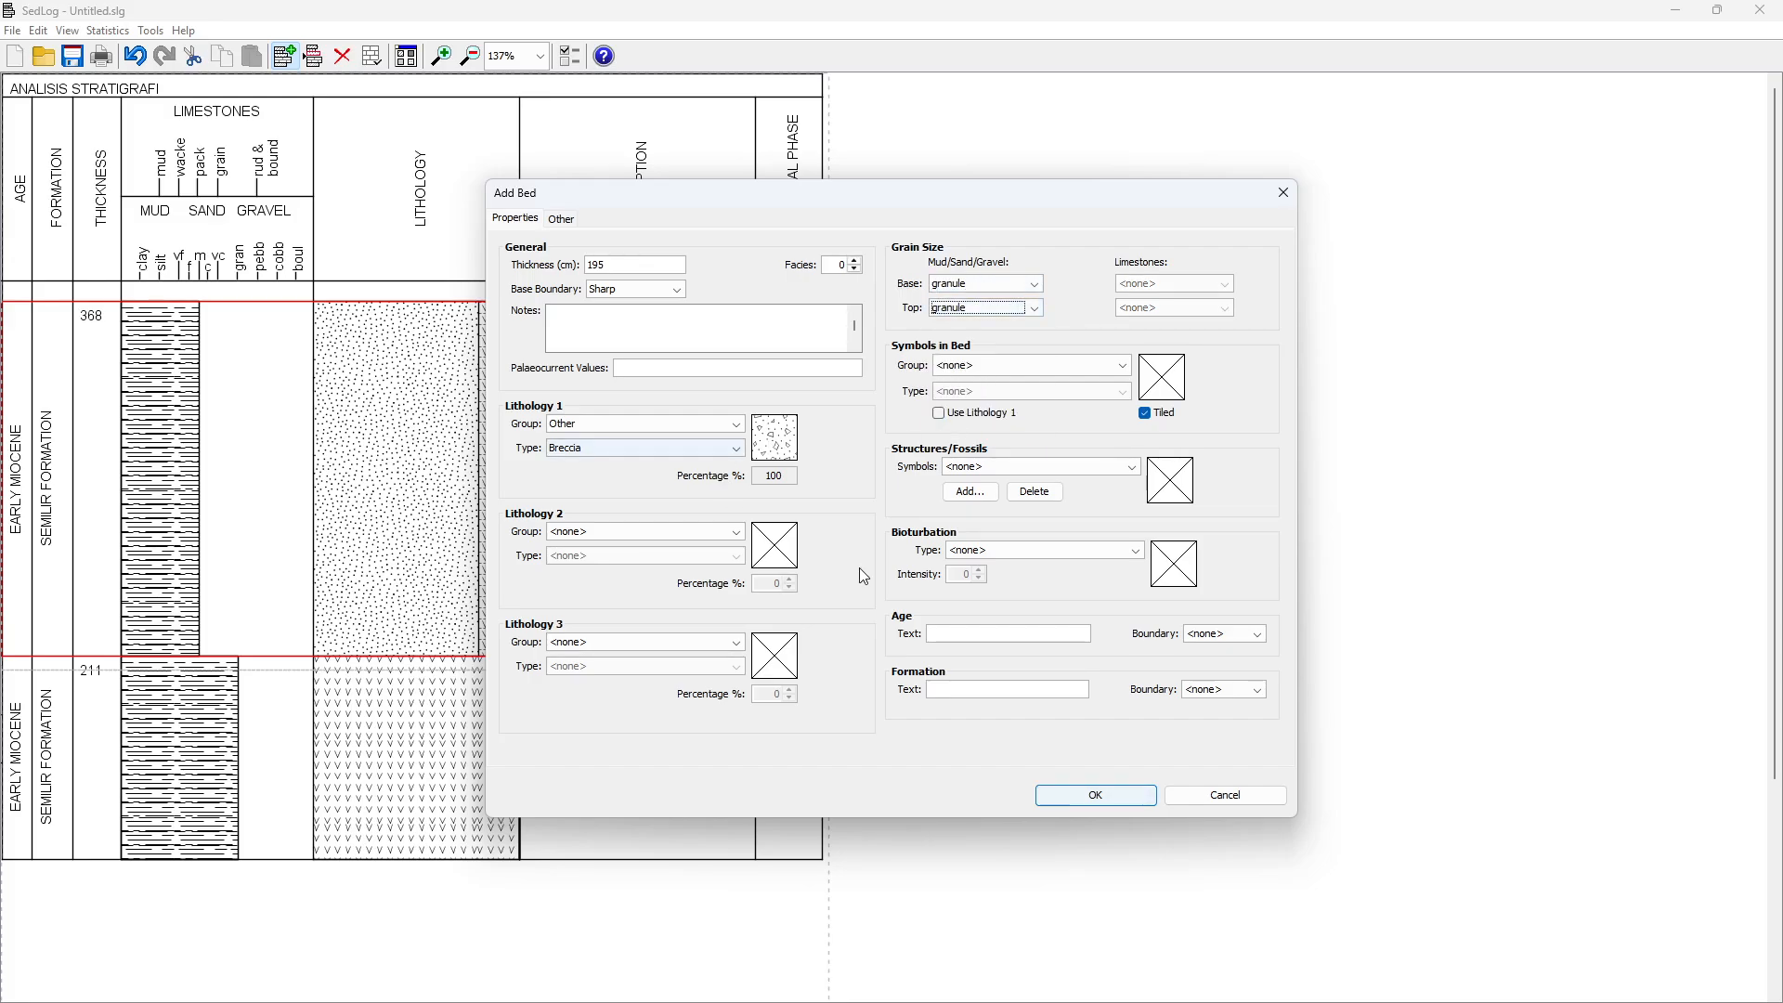
Copy the age from row 3 of the Excel table into the bed's Age text, keeping only EARLY MIOCENE without the citation
{"action": "key", "text": "alt+Tab"}
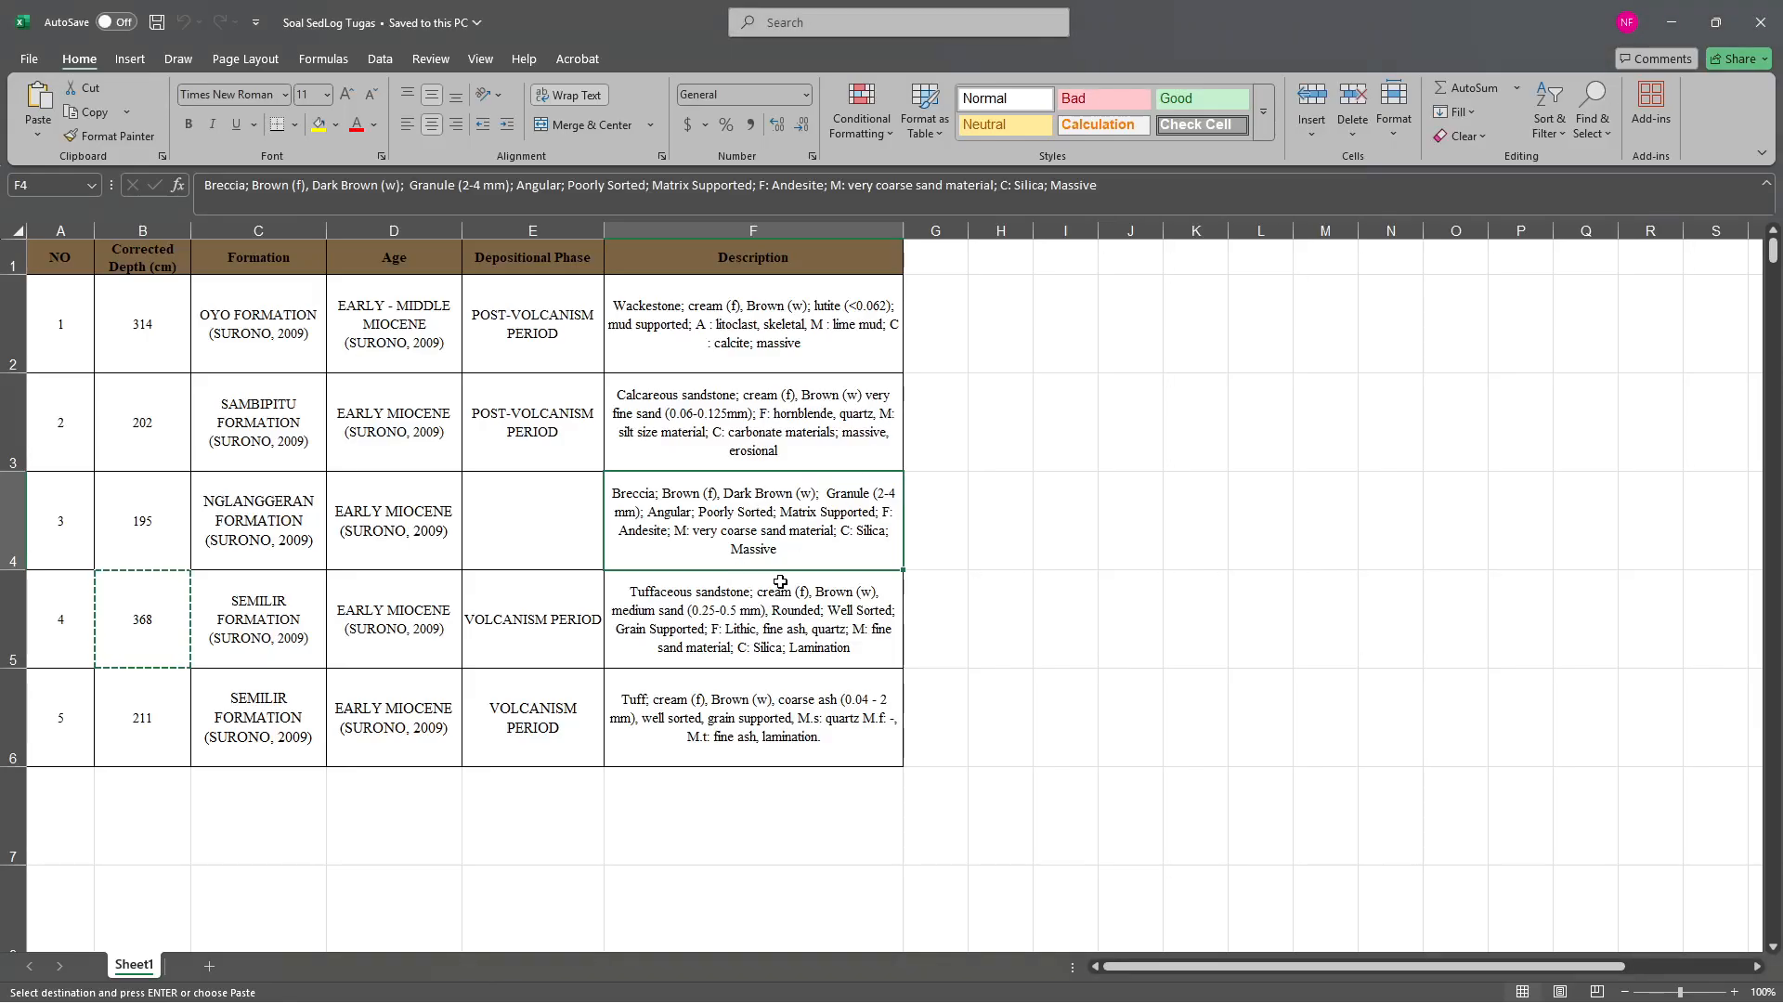
{"action": "key", "text": "alt+Tab"}
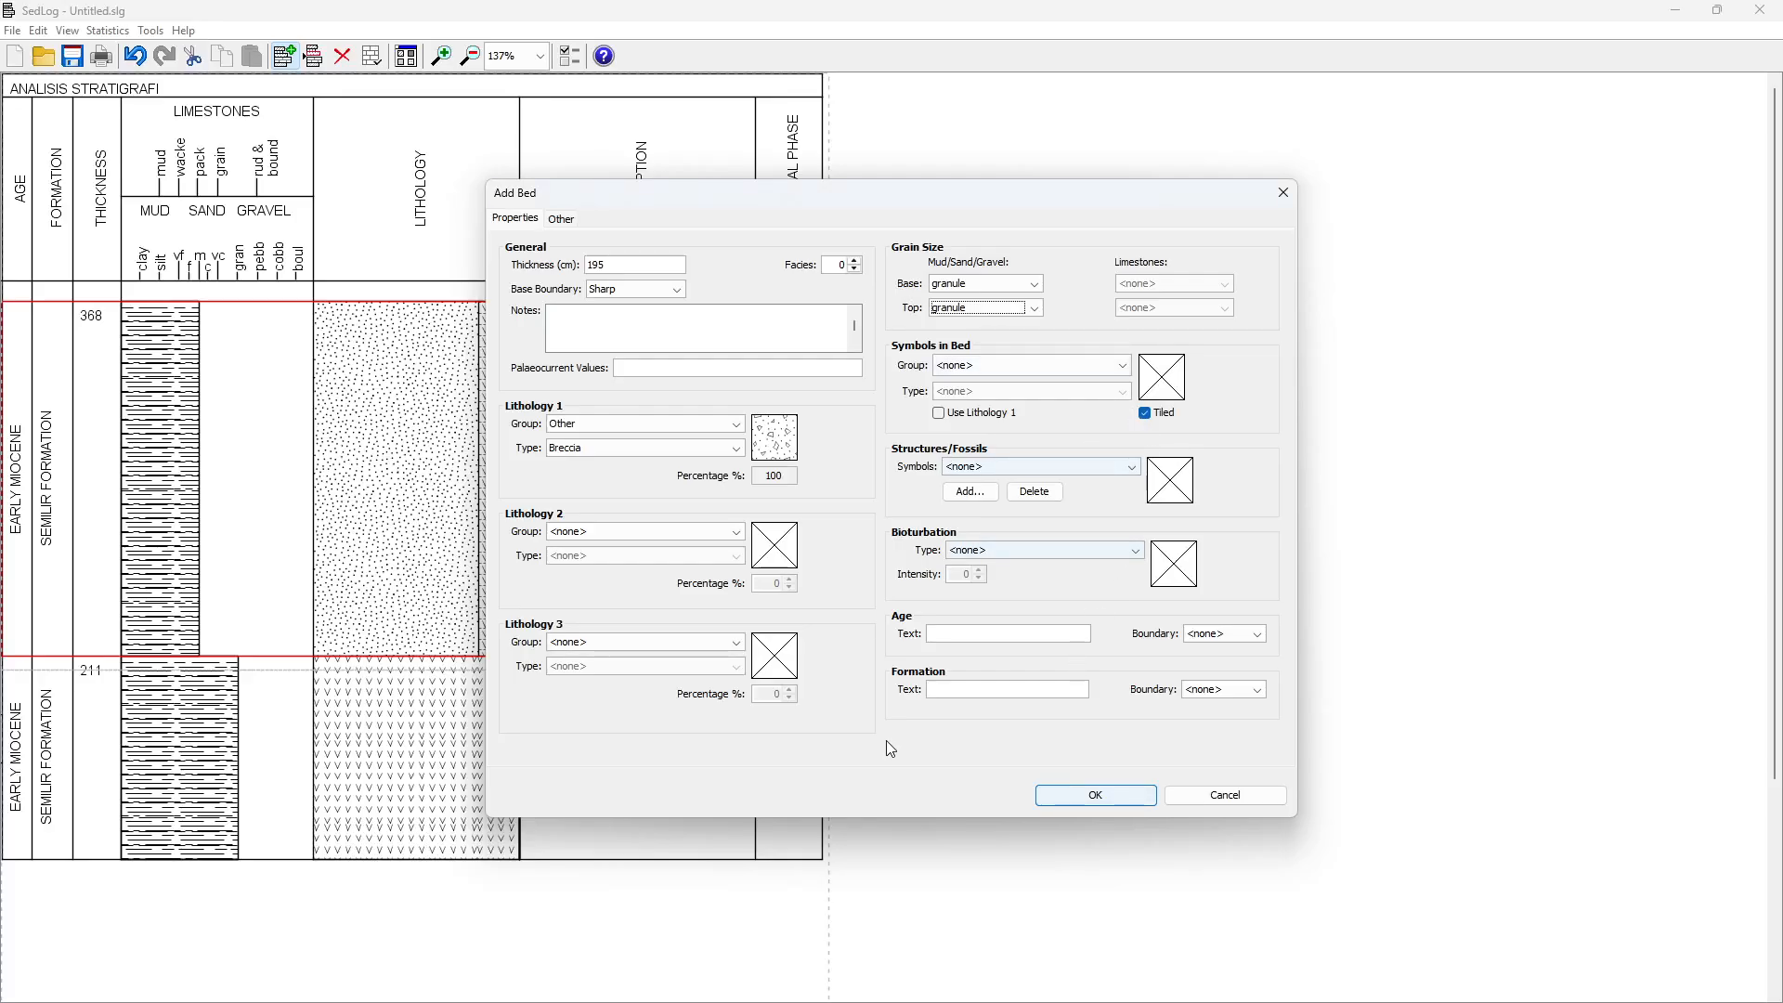
{"action": "key", "text": "alt+Tab"}
{"action": "left_click", "coordinate": [418, 537]}
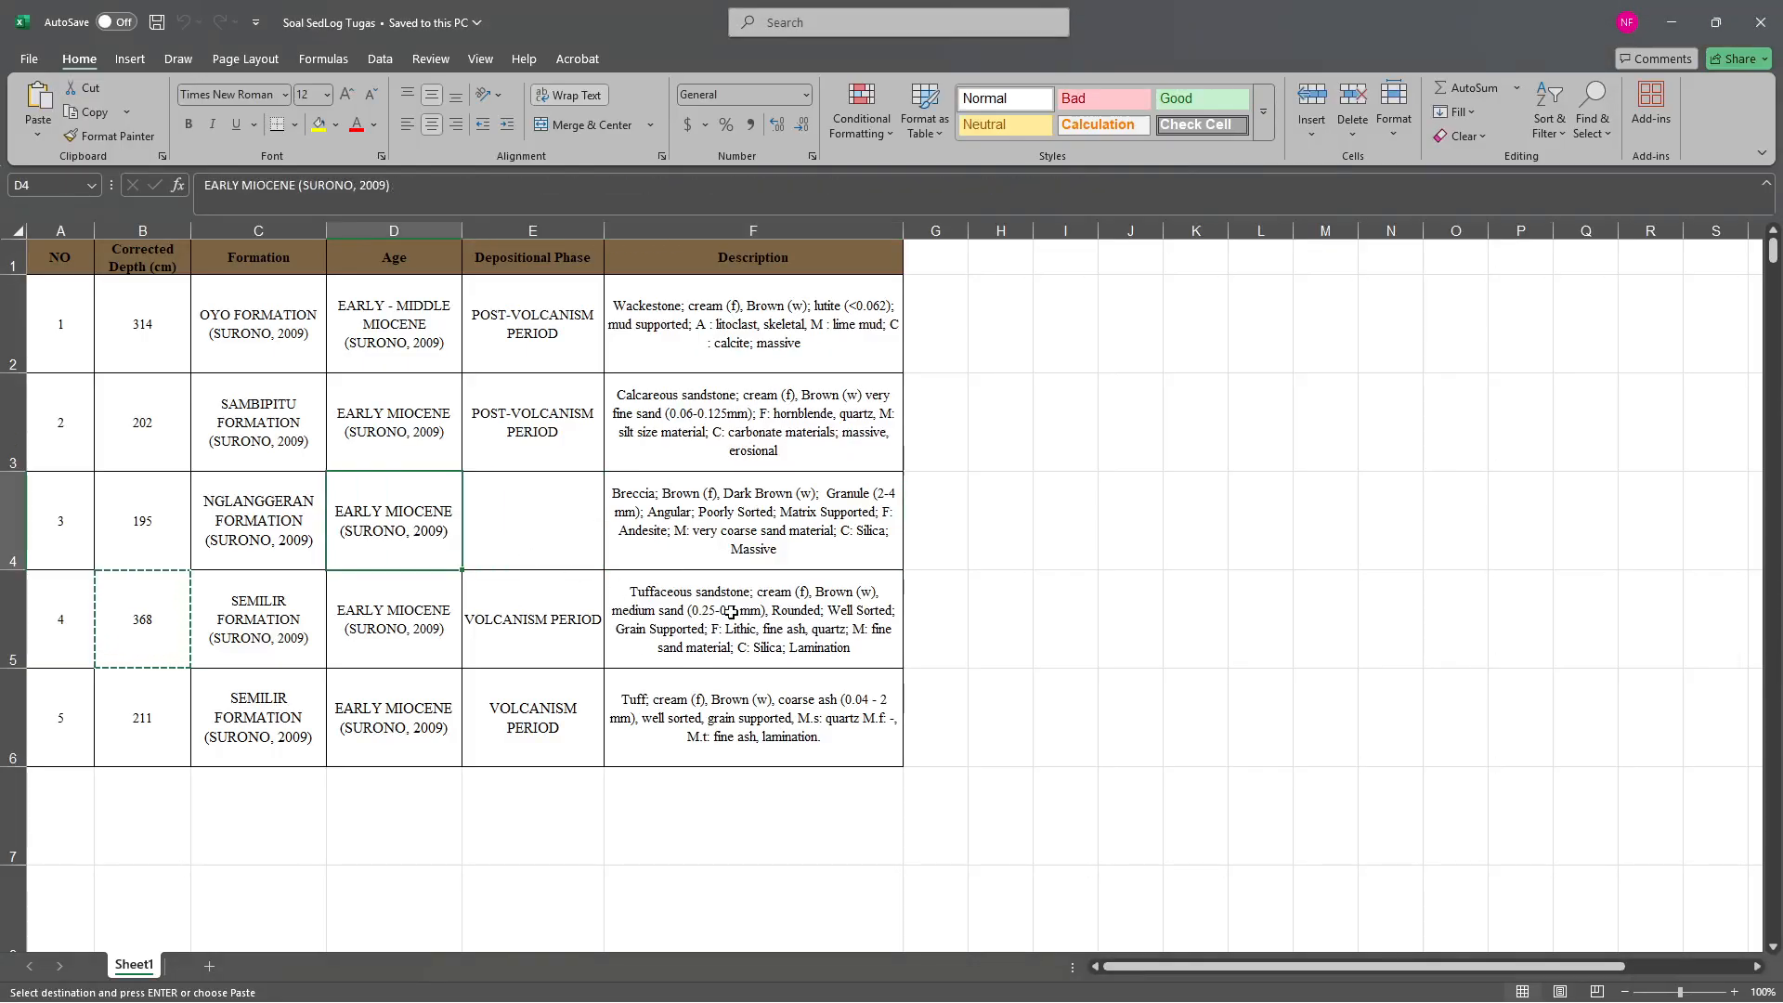
{"action": "key", "text": "ctrl+c"}
{"action": "key", "text": "alt+Tab"}
{"action": "left_click", "coordinate": [1001, 635]}
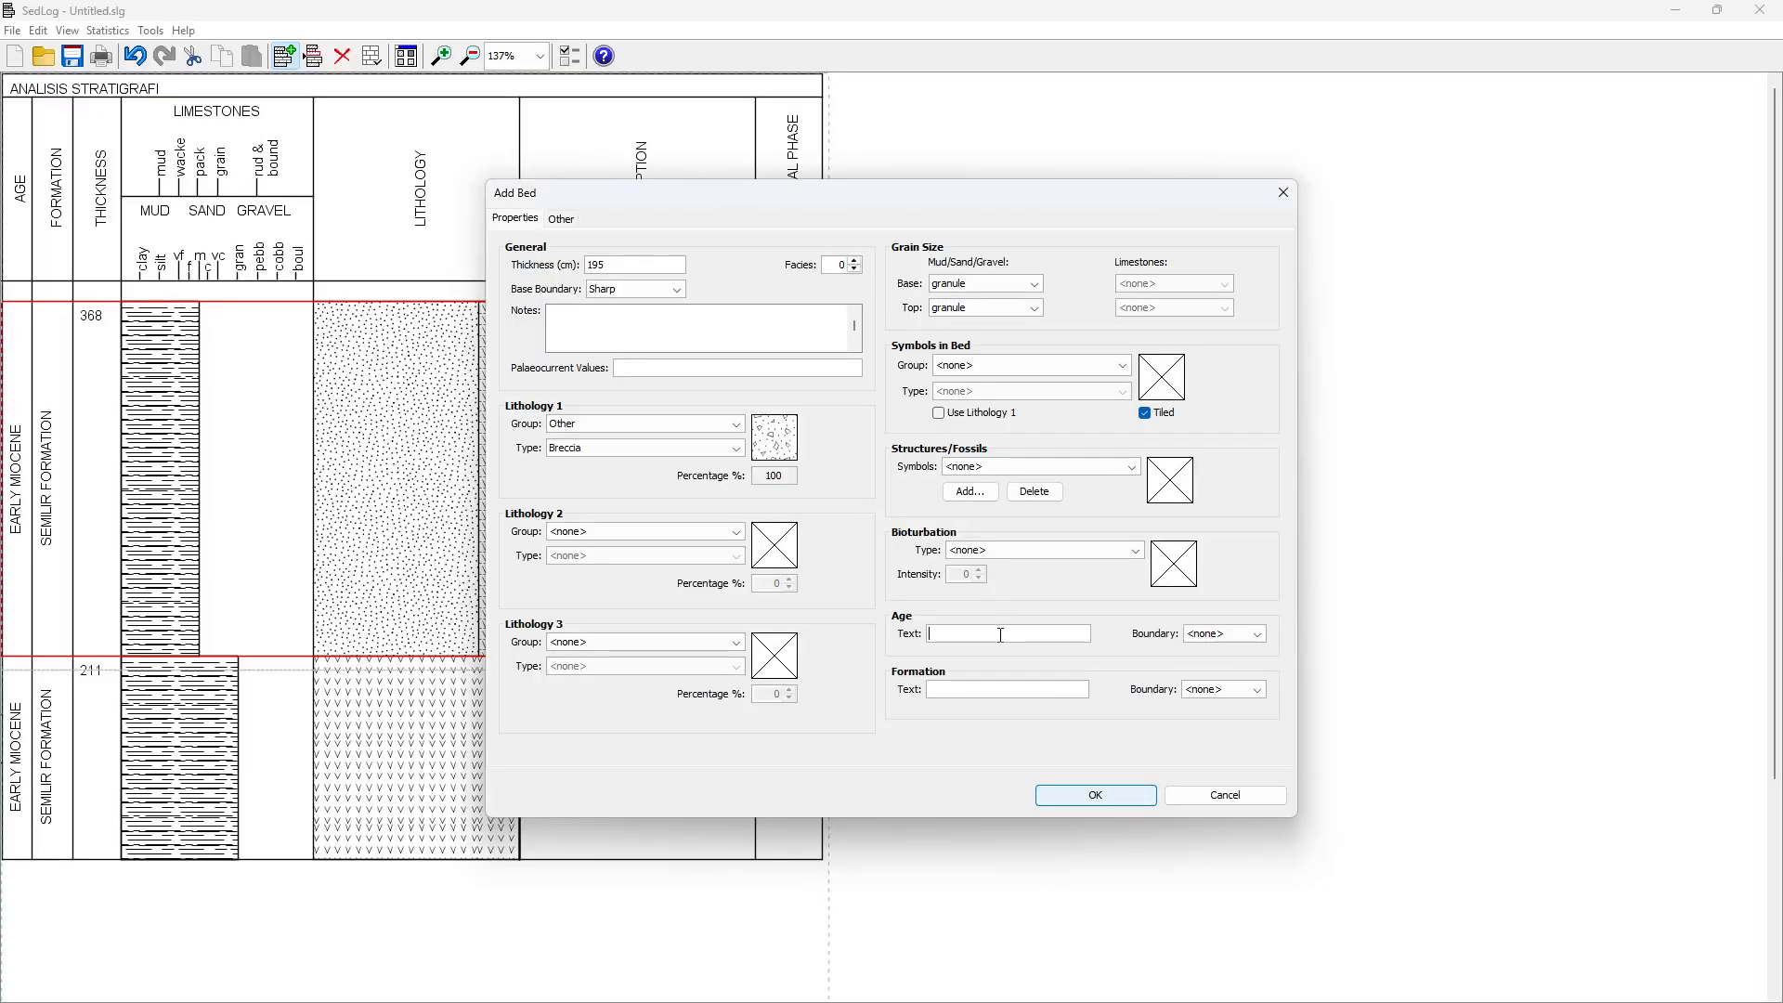
{"action": "key", "text": "ctrl+v"}
{"action": "left_click_drag", "start_coordinate": [1088, 633], "coordinate": [1018, 632]}
Copy the formation from row 3 of the Excel table into the bed's Formation text, keeping only NGLANGGERAN FORMATION
{"action": "key", "text": "alt+Tab"}
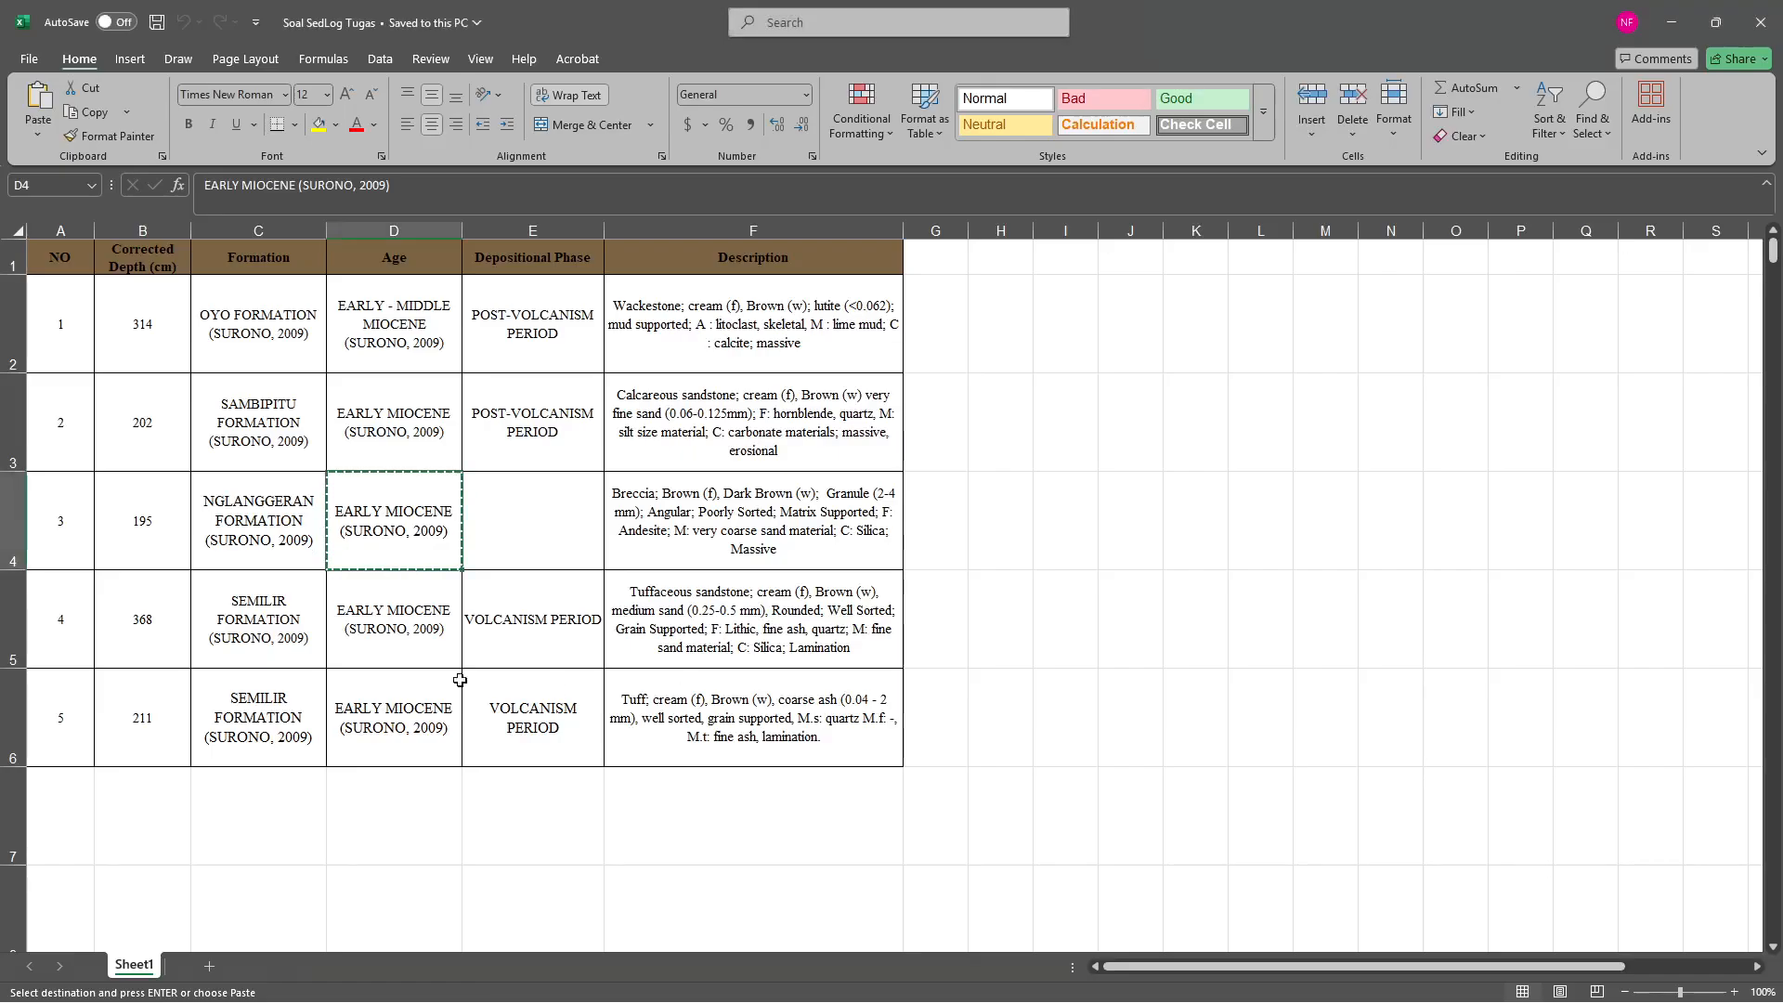
{"action": "left_click", "coordinate": [275, 518]}
{"action": "key", "text": "ctrl+c"}
{"action": "key", "text": "alt+Tab"}
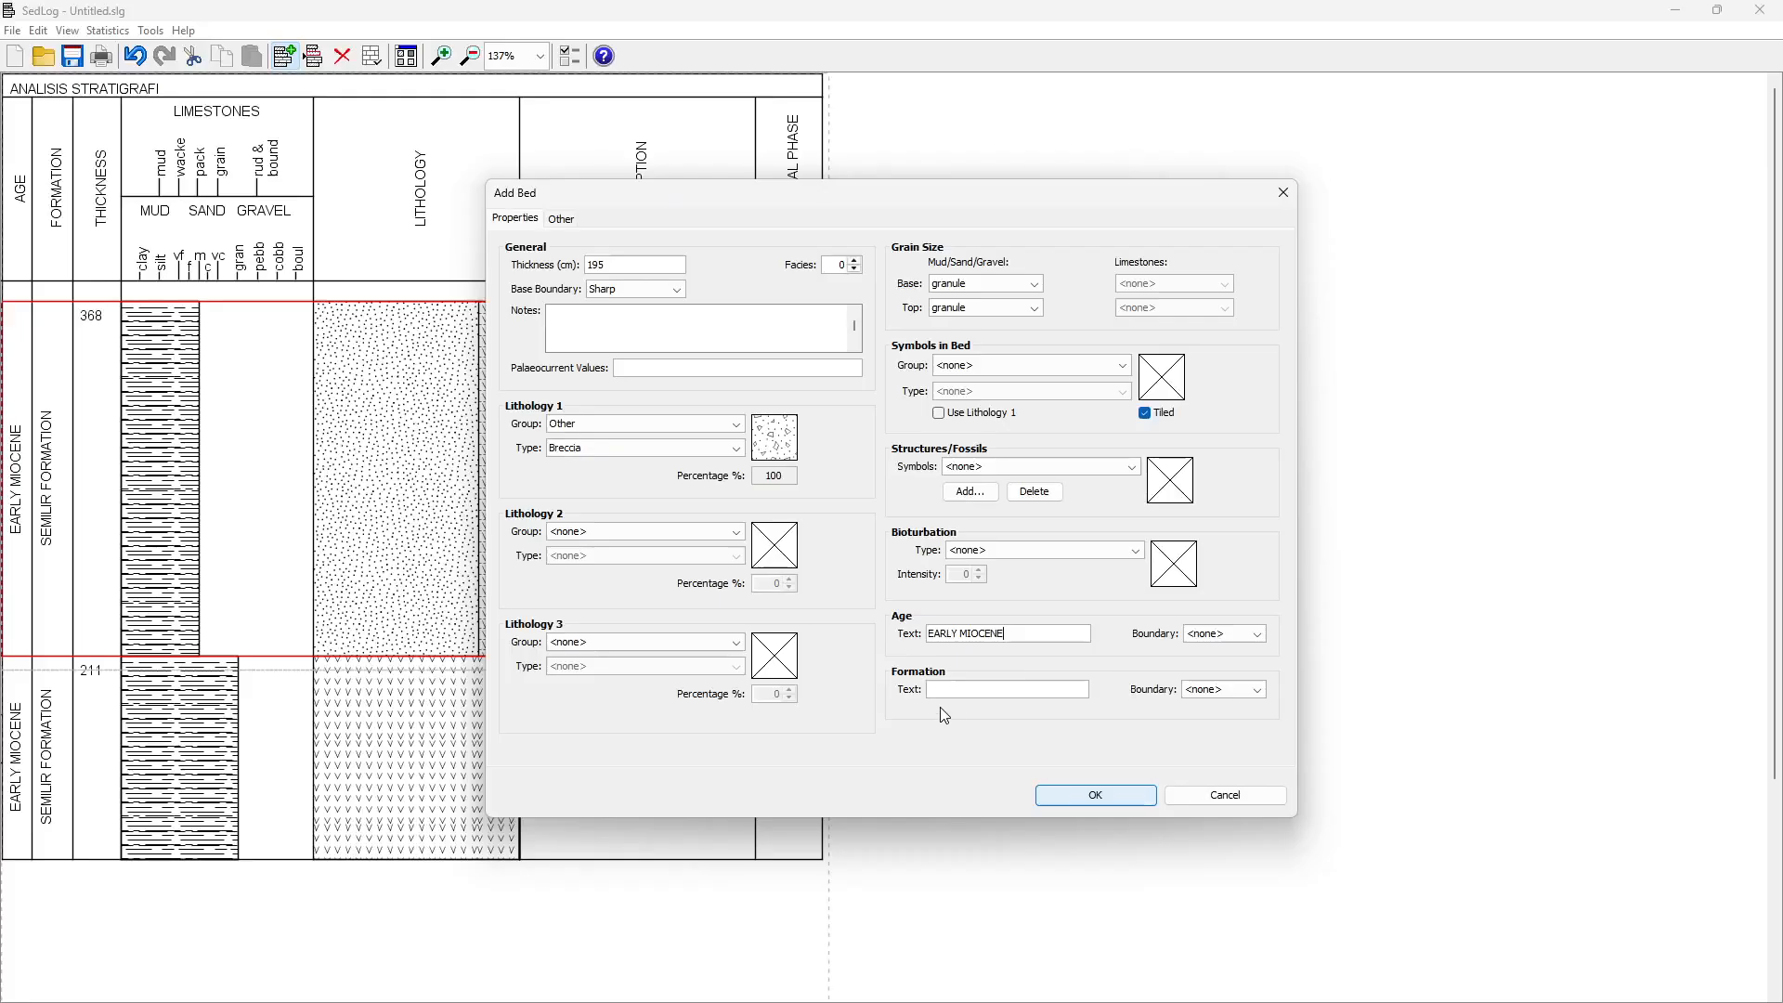
{"action": "key", "text": "ctrl+v"}
{"action": "left_click_drag", "start_coordinate": [1085, 690], "coordinate": [1010, 689]}
{"action": "key", "text": "BackSpace"}
Copy the full Breccia description from row 3 of the Excel table into the bed's Description text
{"action": "left_click", "coordinate": [572, 230]}
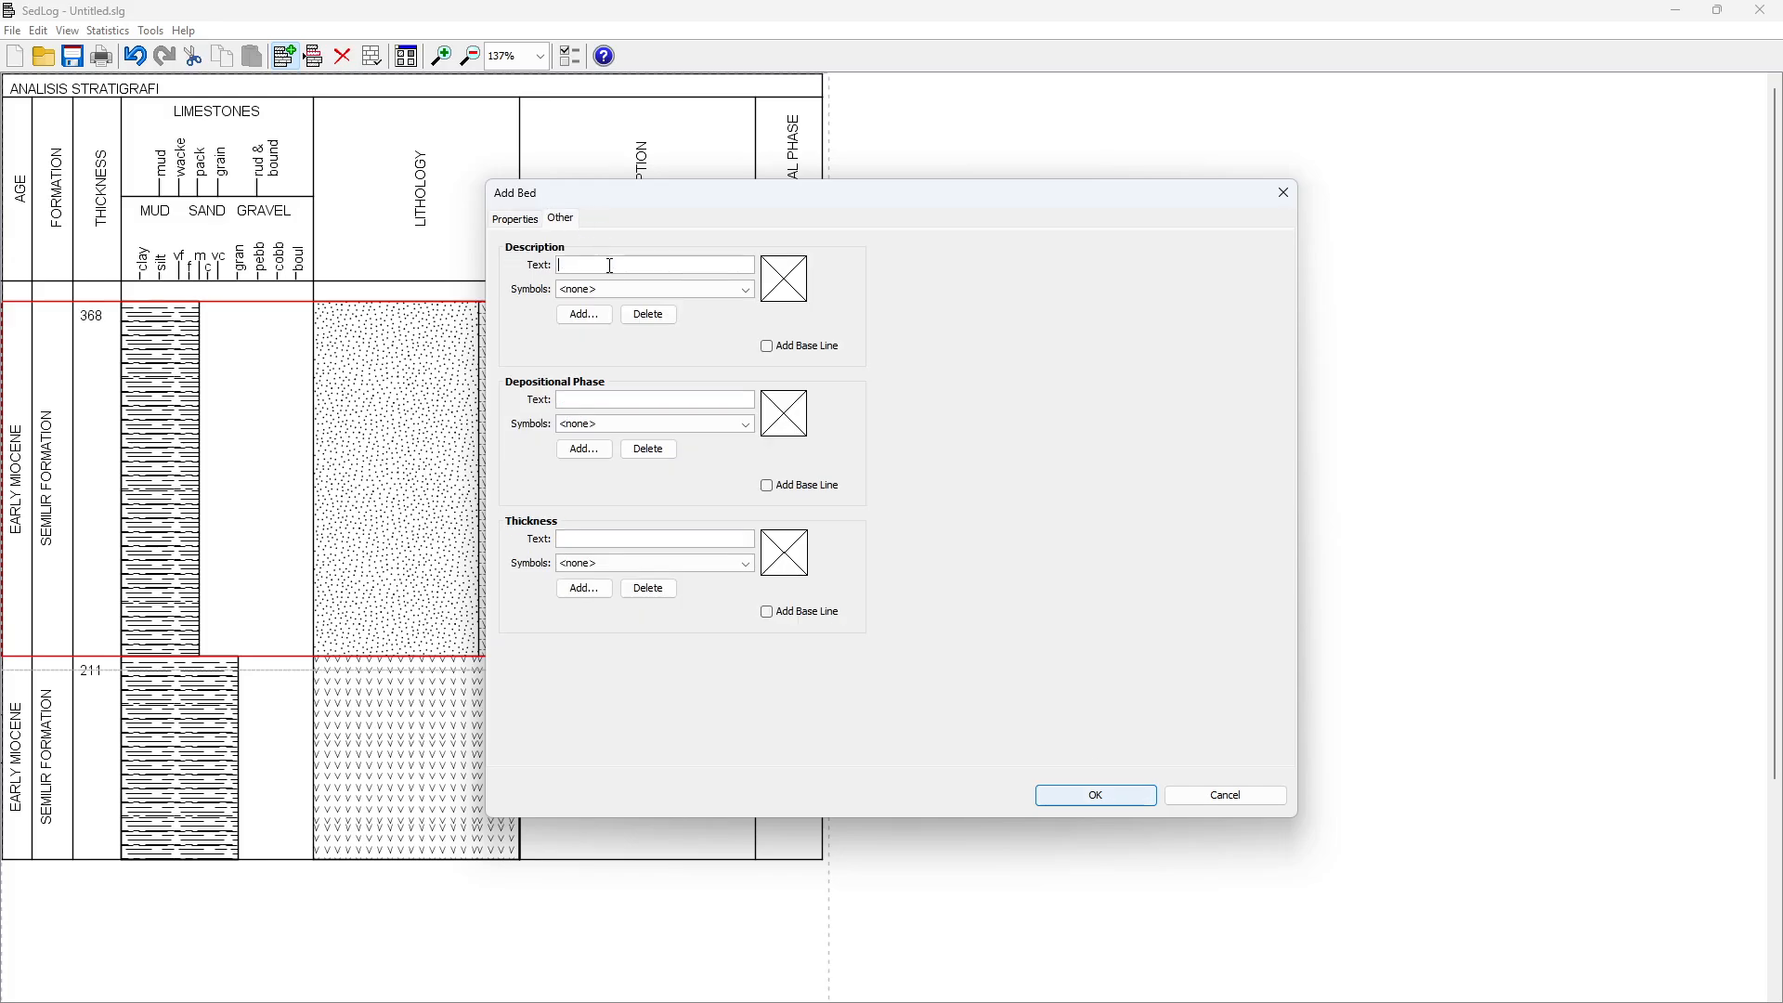
{"action": "key", "text": "alt+Tab"}
{"action": "left_click", "coordinate": [773, 506]}
{"action": "key", "text": "ctrl+c"}
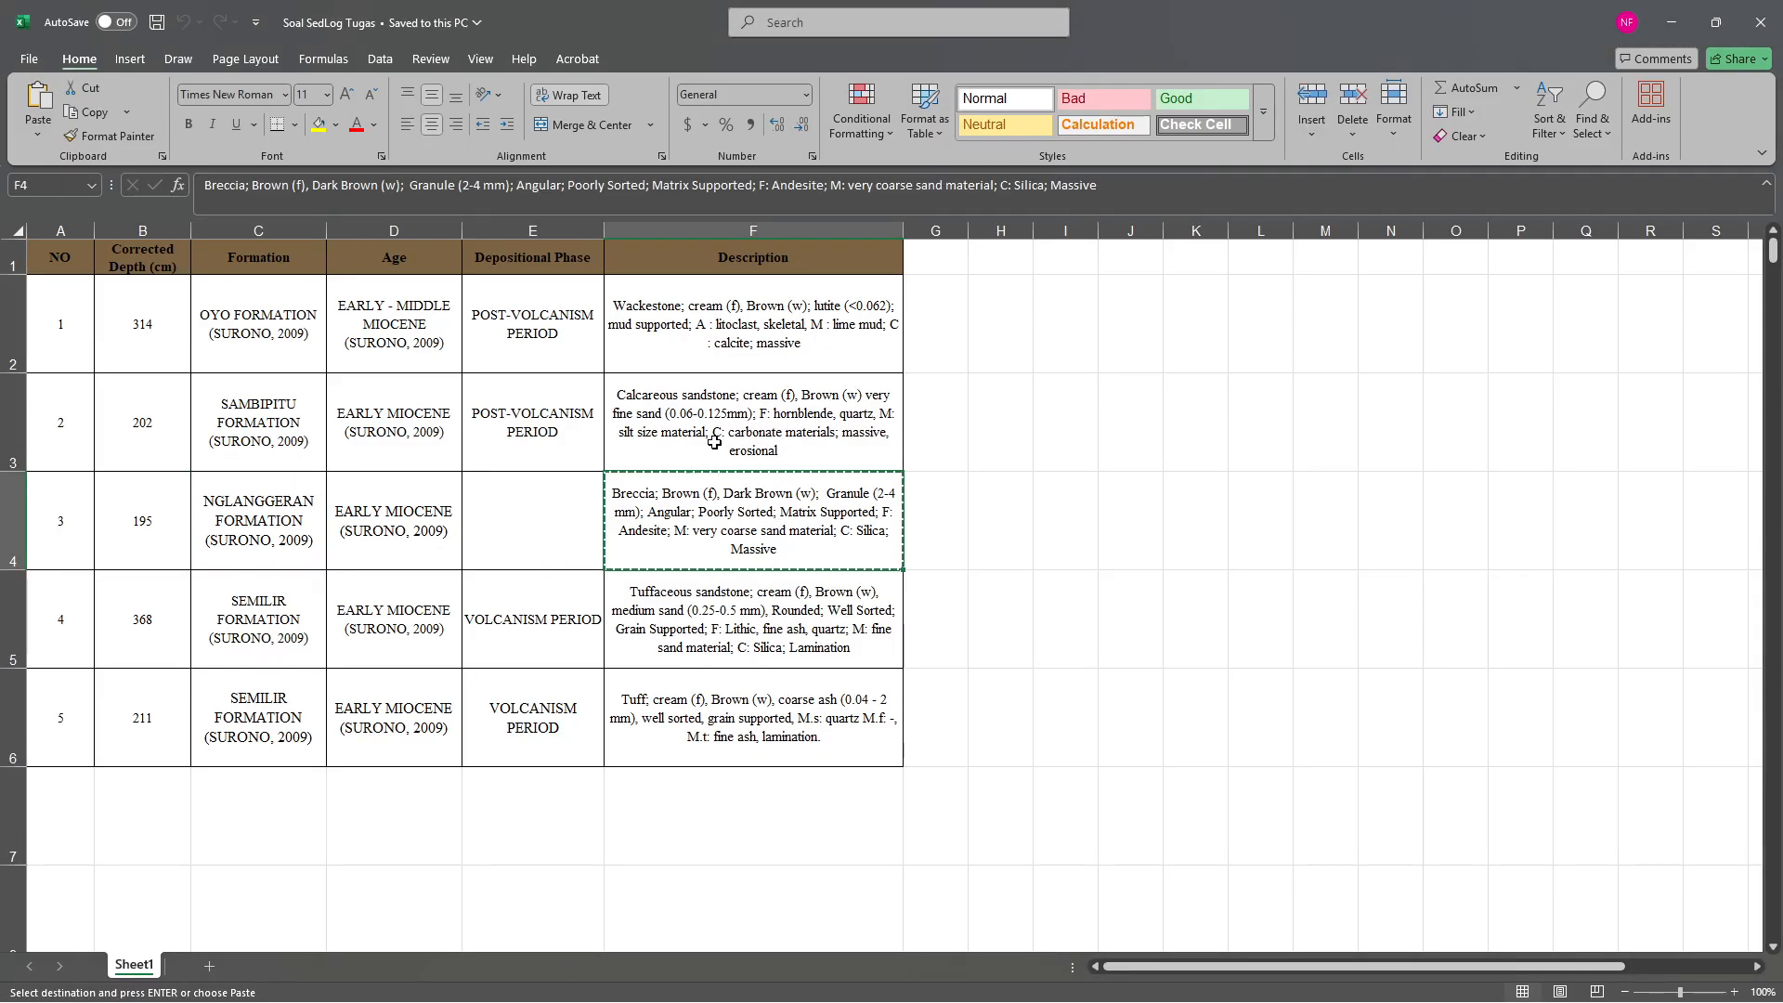
{"action": "key", "text": "alt+Tab"}
{"action": "left_click", "coordinate": [667, 265]}
{"action": "key", "text": "ctrl+v"}
Fill in the Thickness text as 195 from row 3 of the Excel table and add the bed to the log
{"action": "key", "text": "alt+Tab"}
{"action": "left_click", "coordinate": [540, 517]}
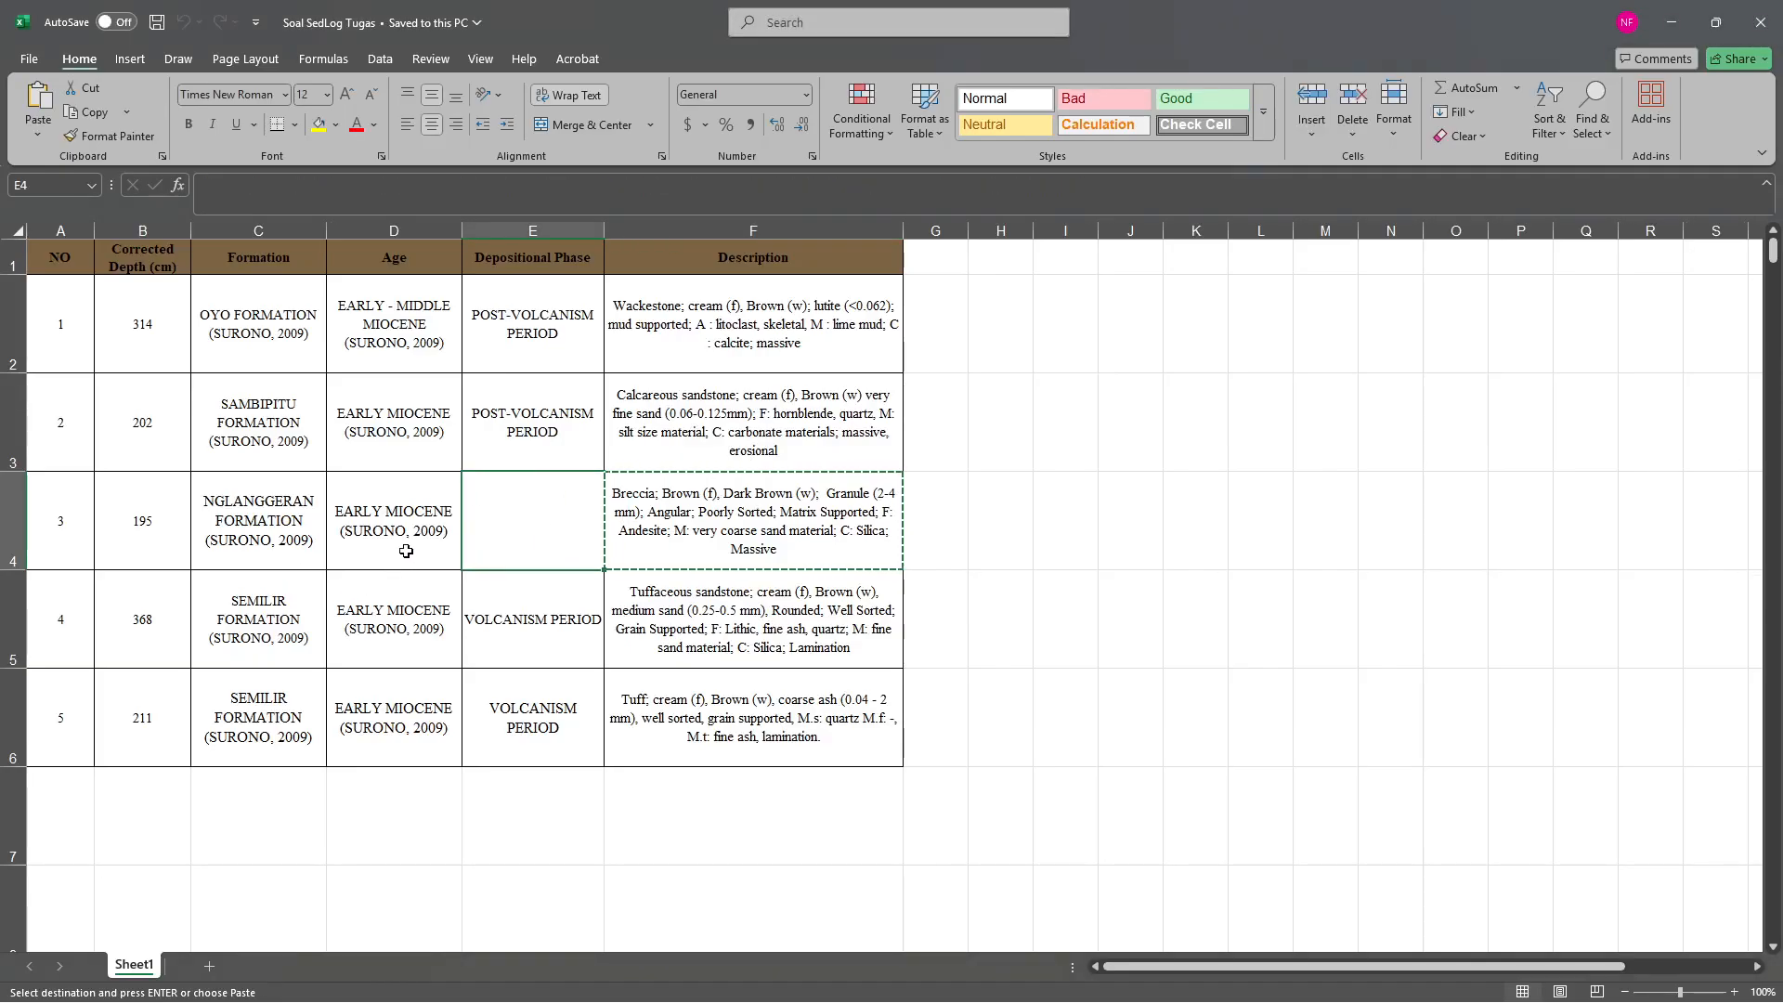
{"action": "left_click", "coordinate": [143, 514]}
{"action": "key", "text": "ctrl+c"}
{"action": "key", "text": "alt+Tab"}
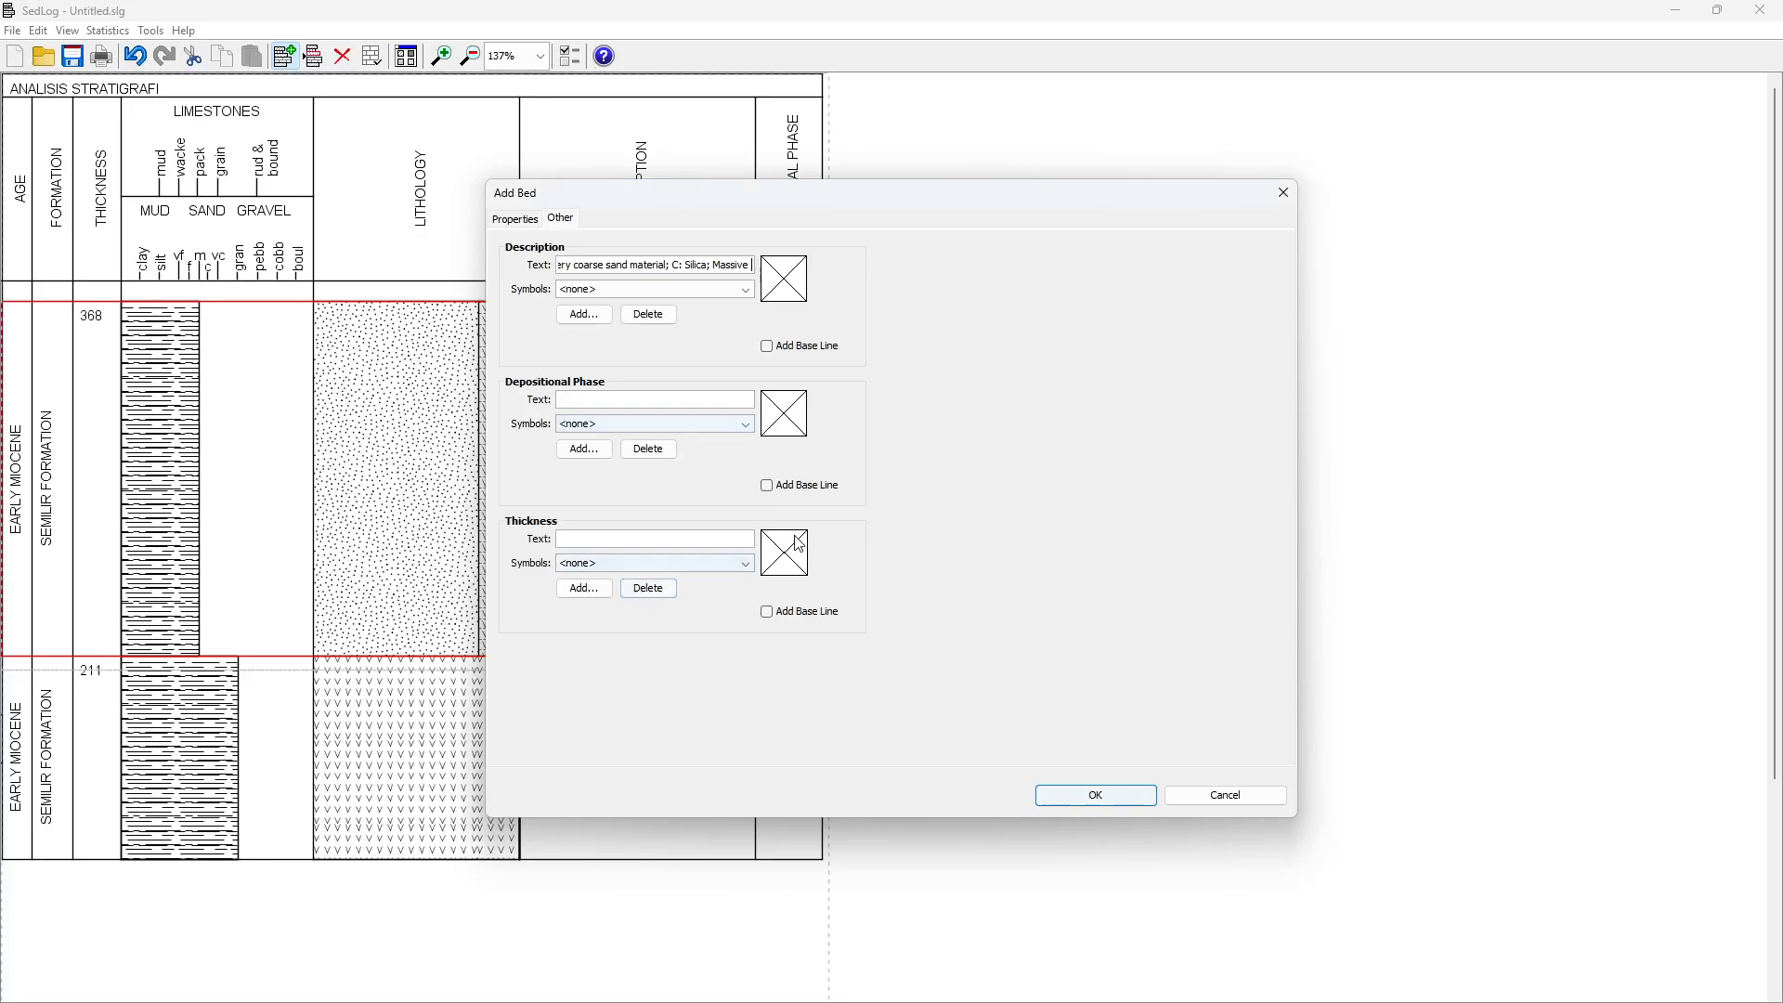
{"action": "left_click", "coordinate": [1094, 796]}
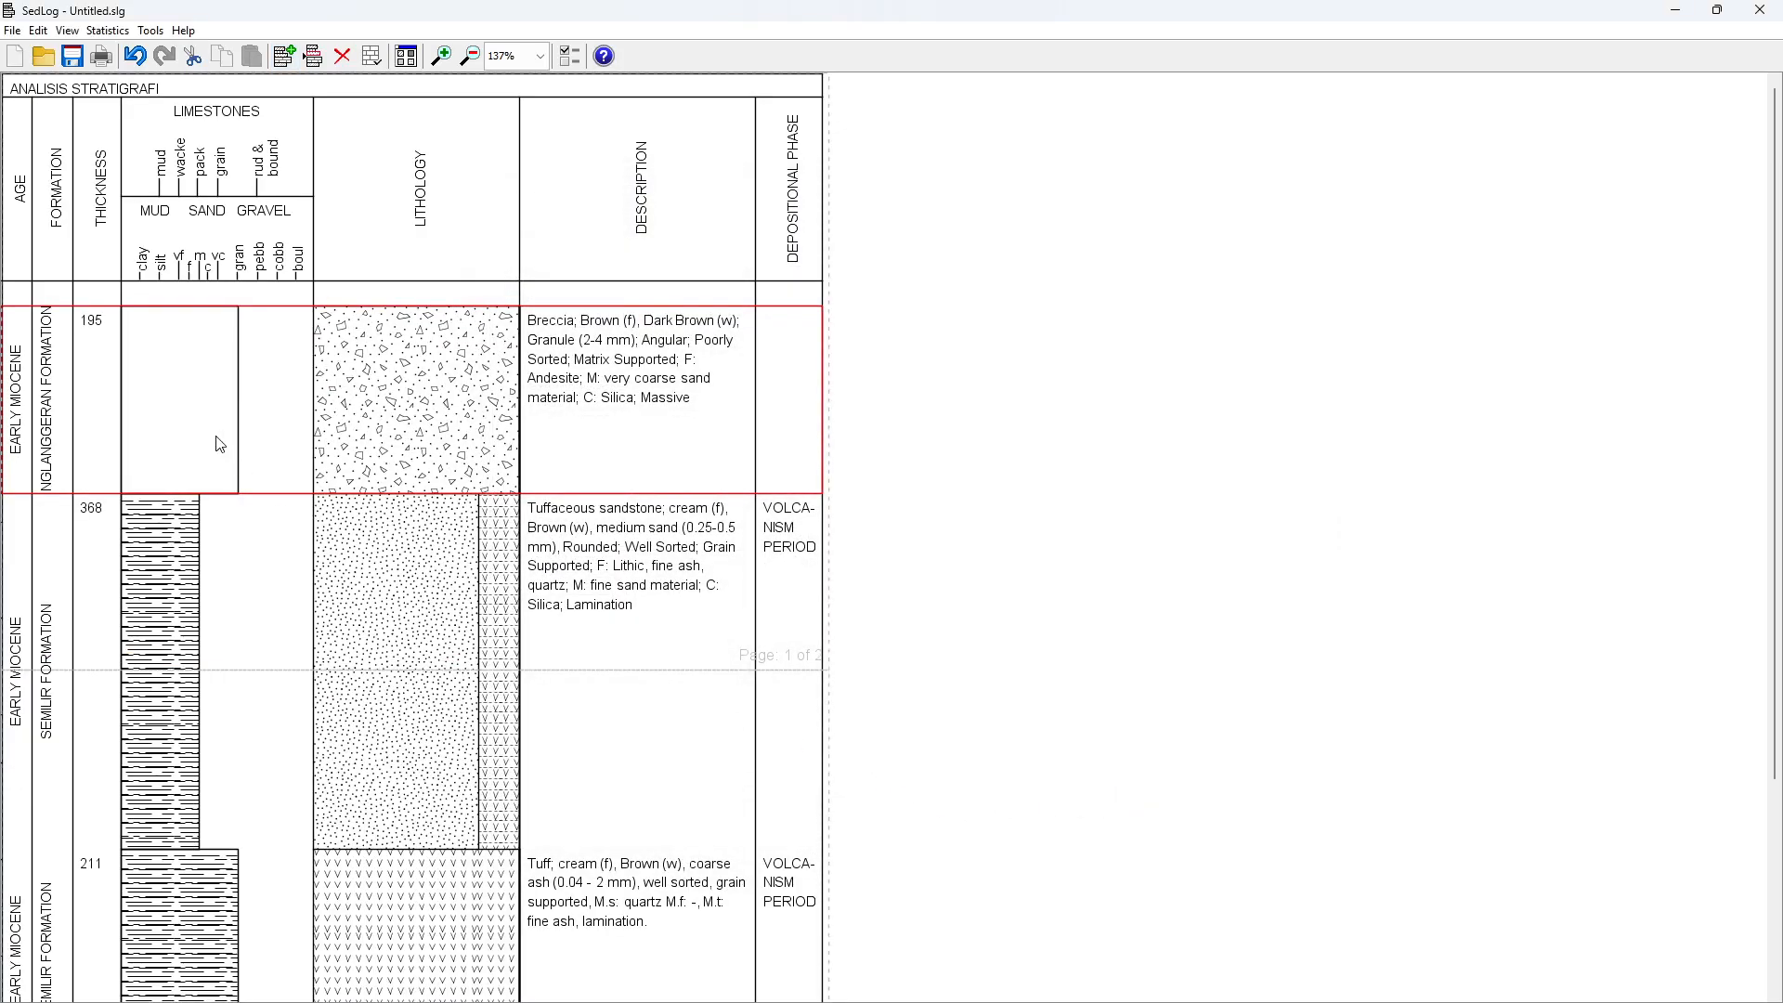
Start a new bed for row 2 of the Excel table with a thickness of 202 cm and an Erosion base boundary
{"action": "left_click", "coordinate": [284, 57]}
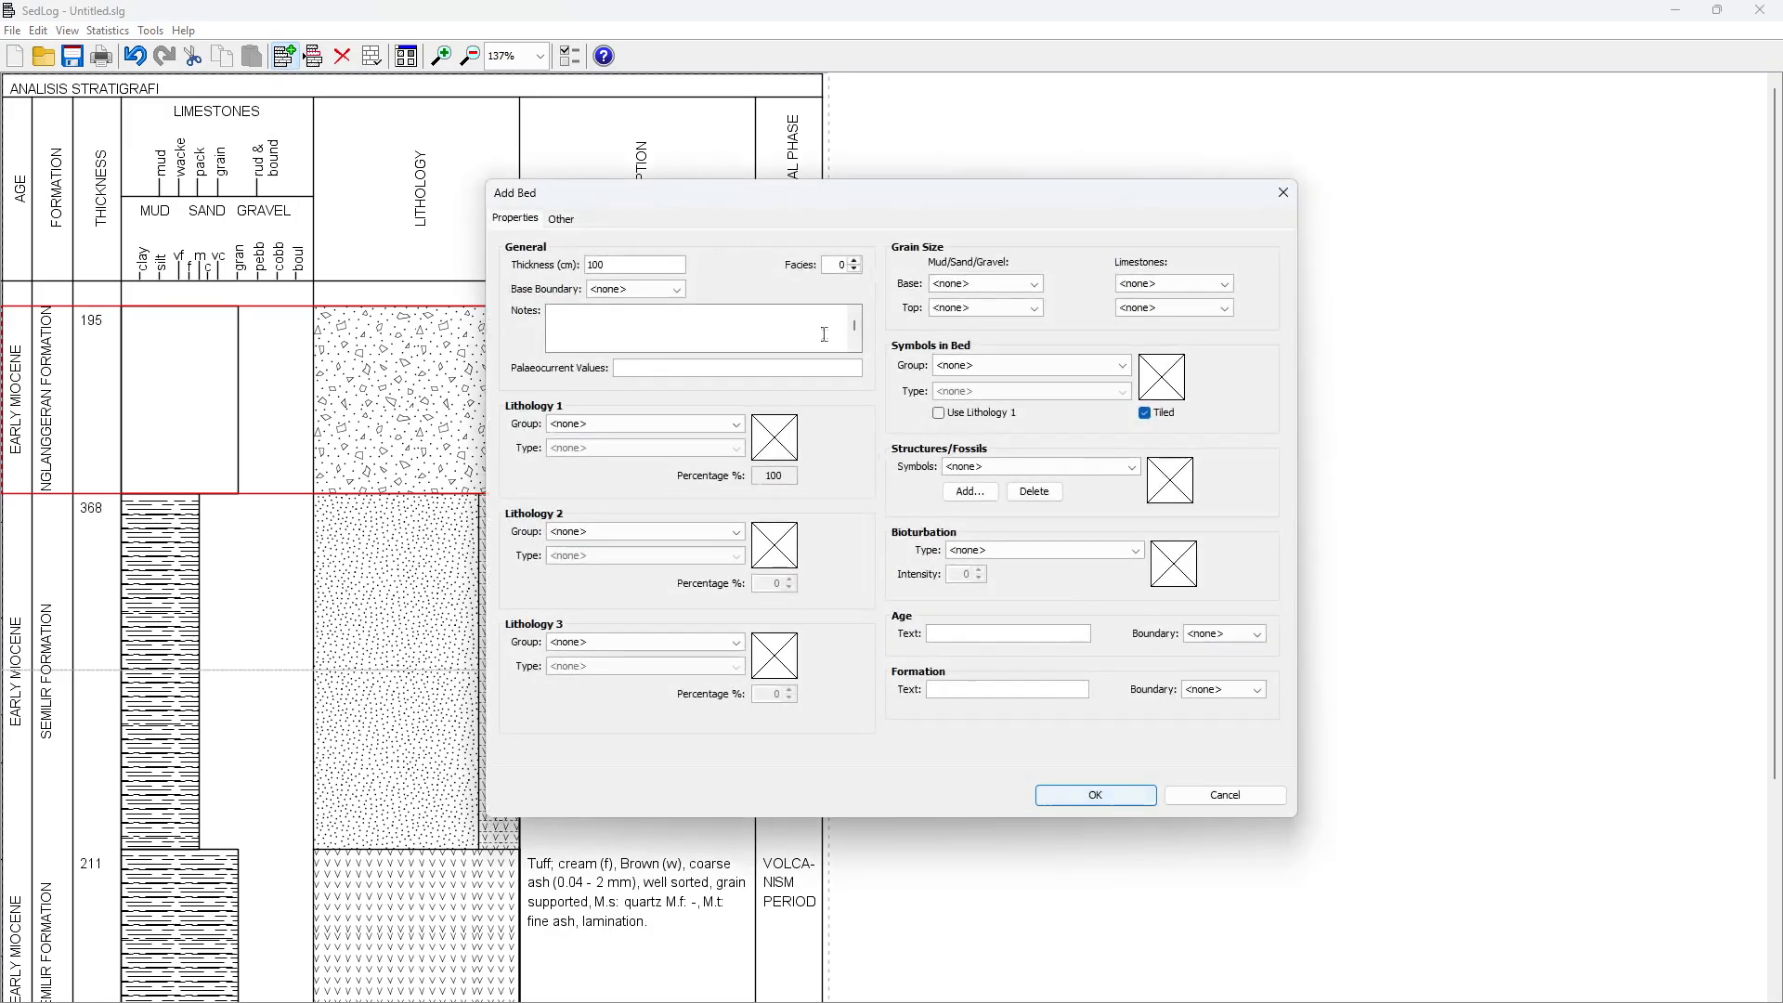
{"action": "key", "text": "alt+Tab"}
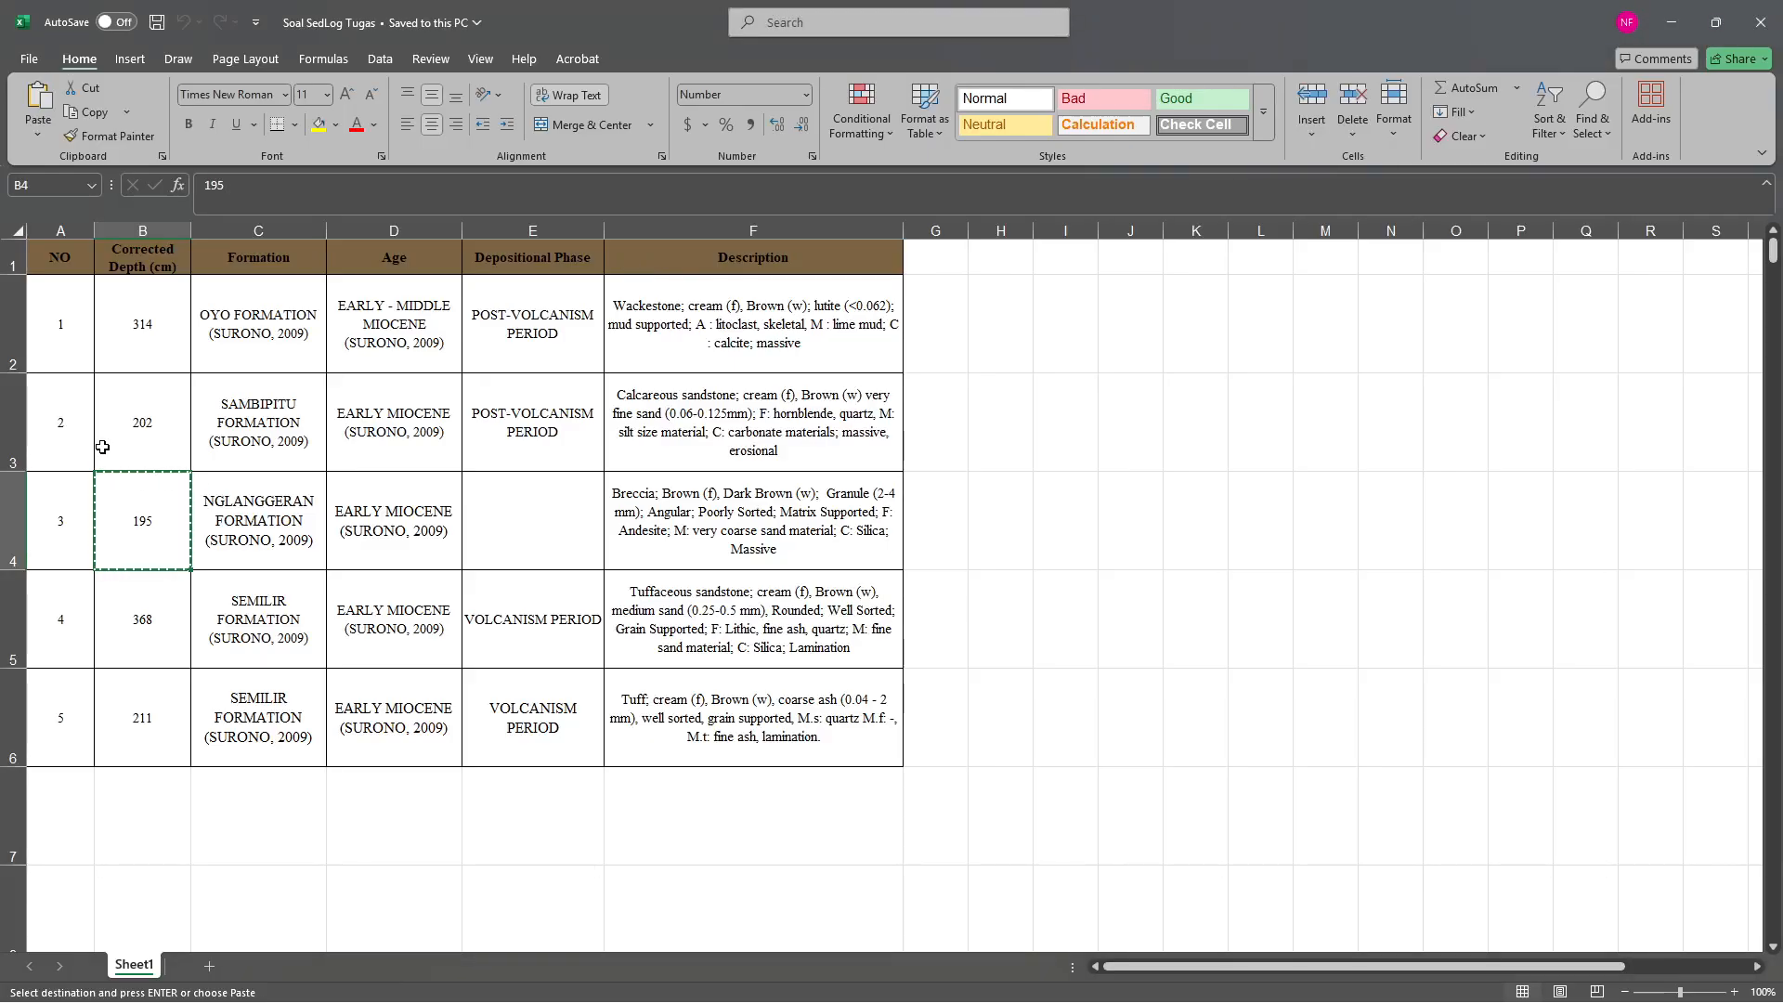
{"action": "key", "text": "alt+Tab"}
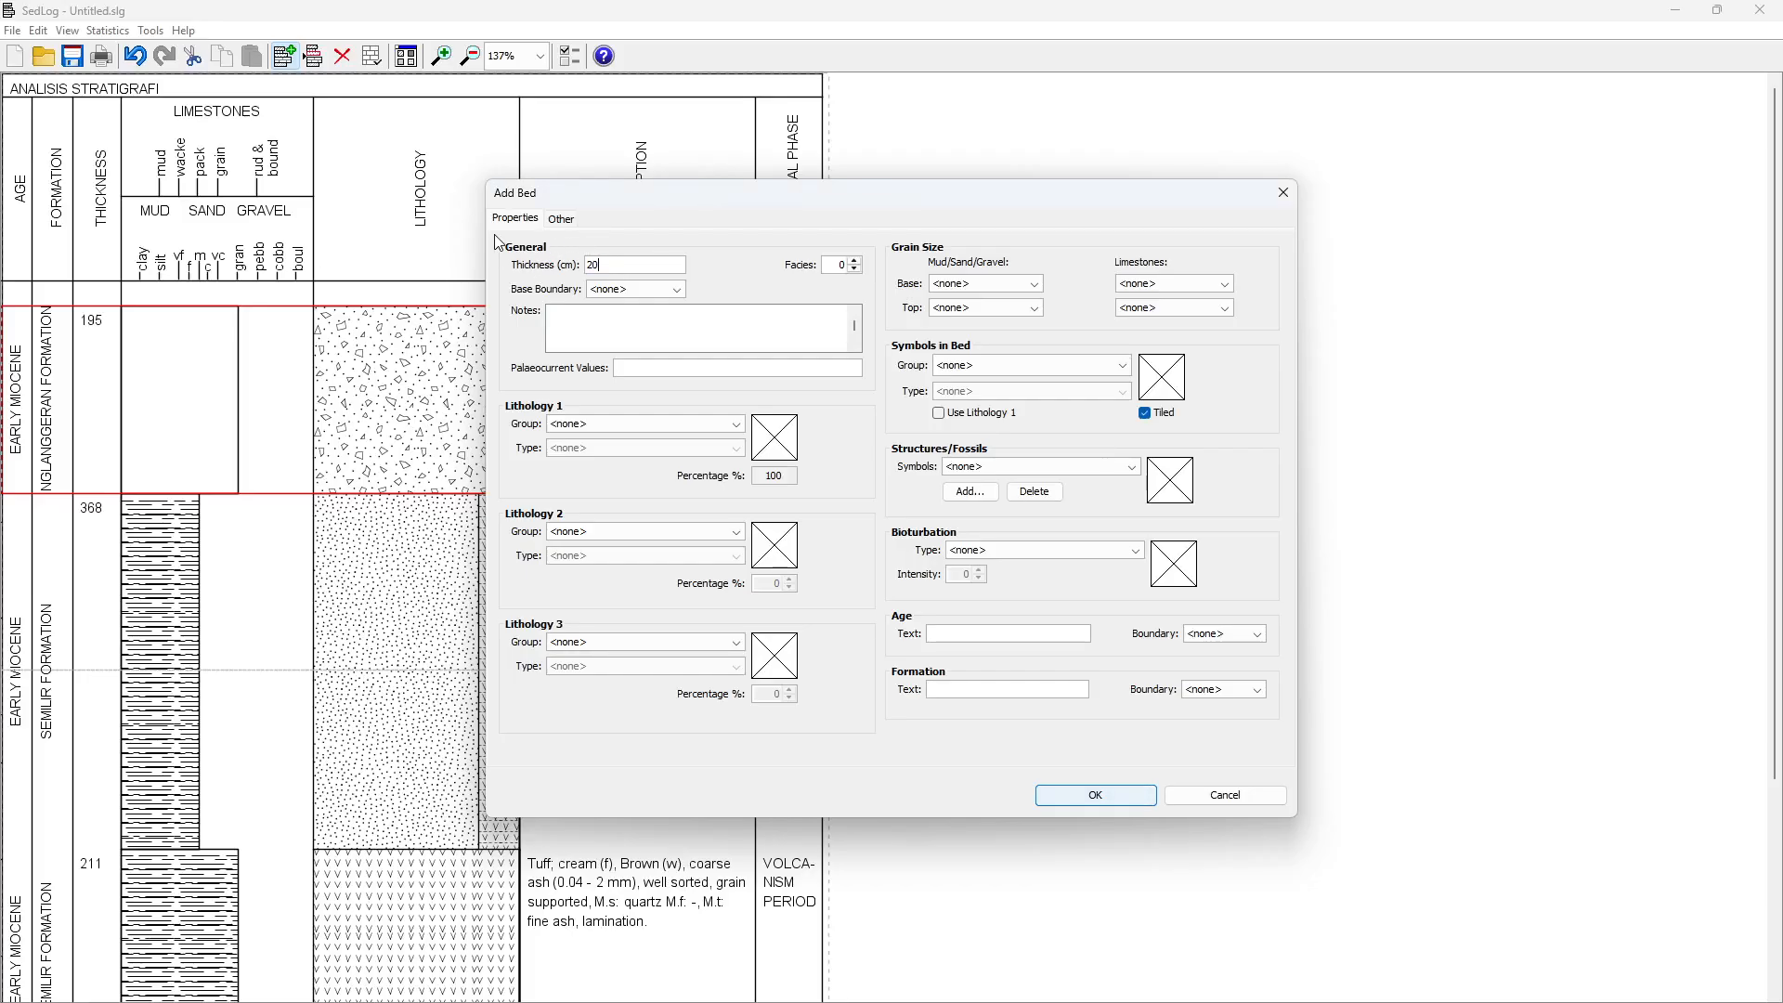
{"action": "key", "text": "alt+Tab"}
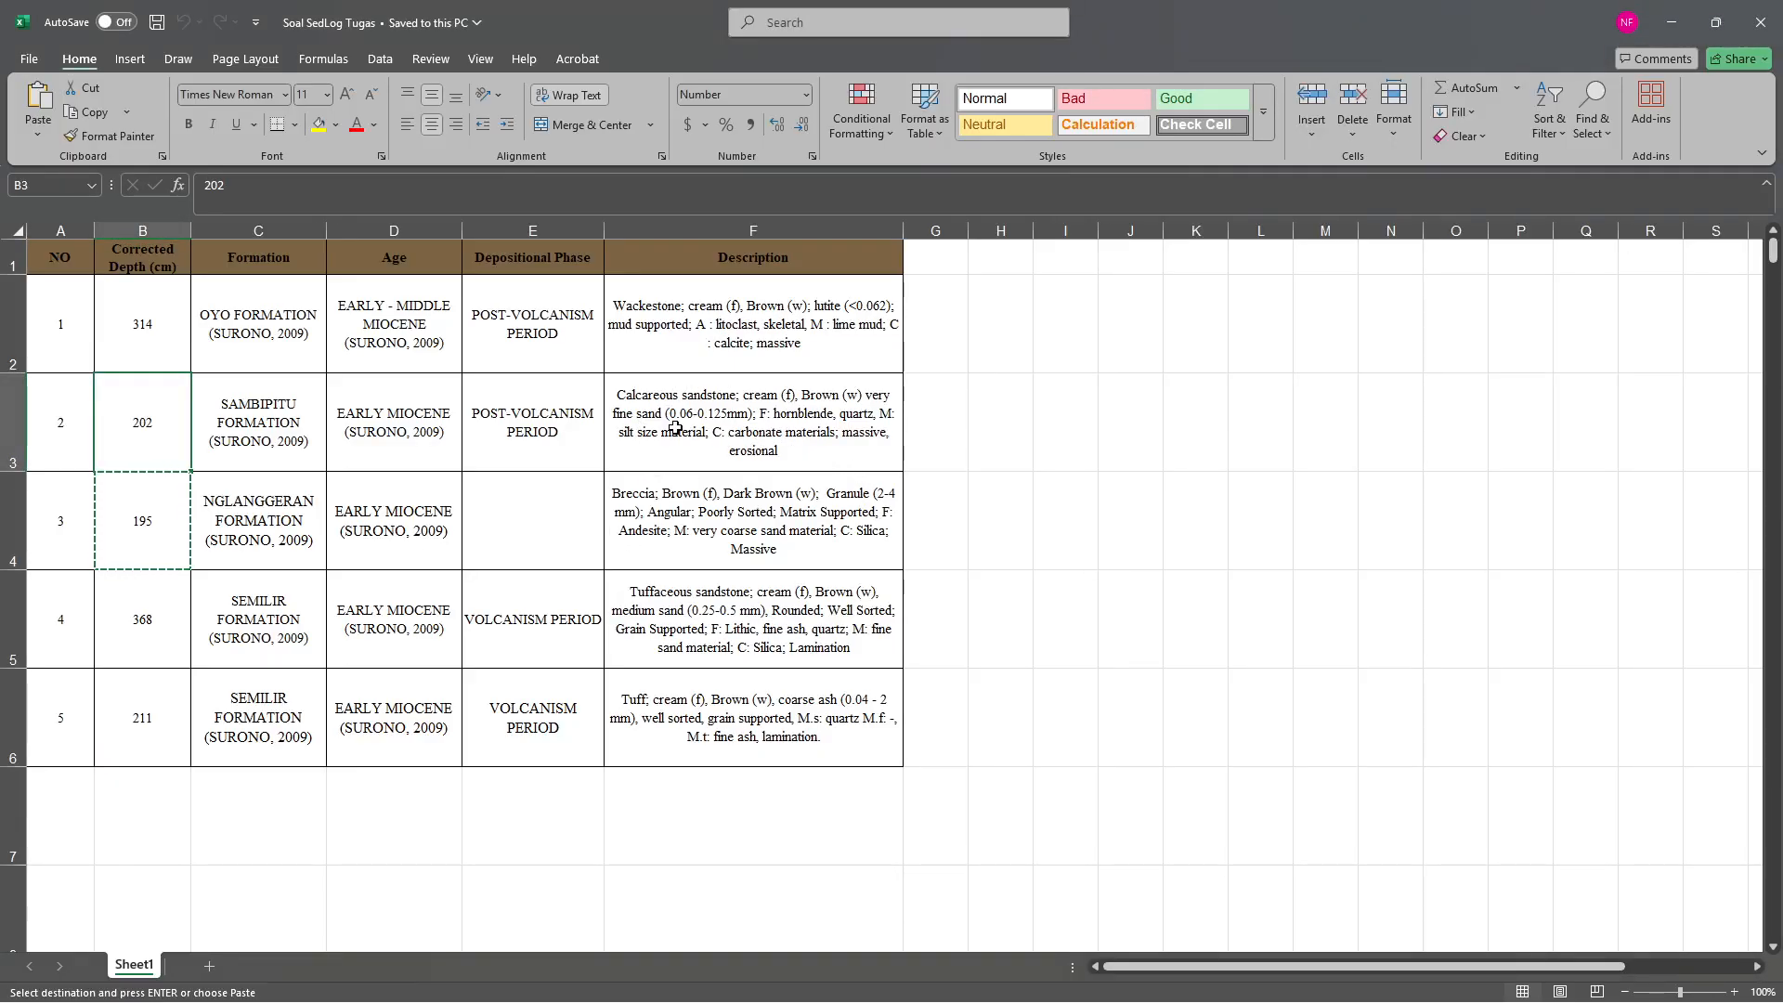
{"action": "key", "text": "alt+Tab"}
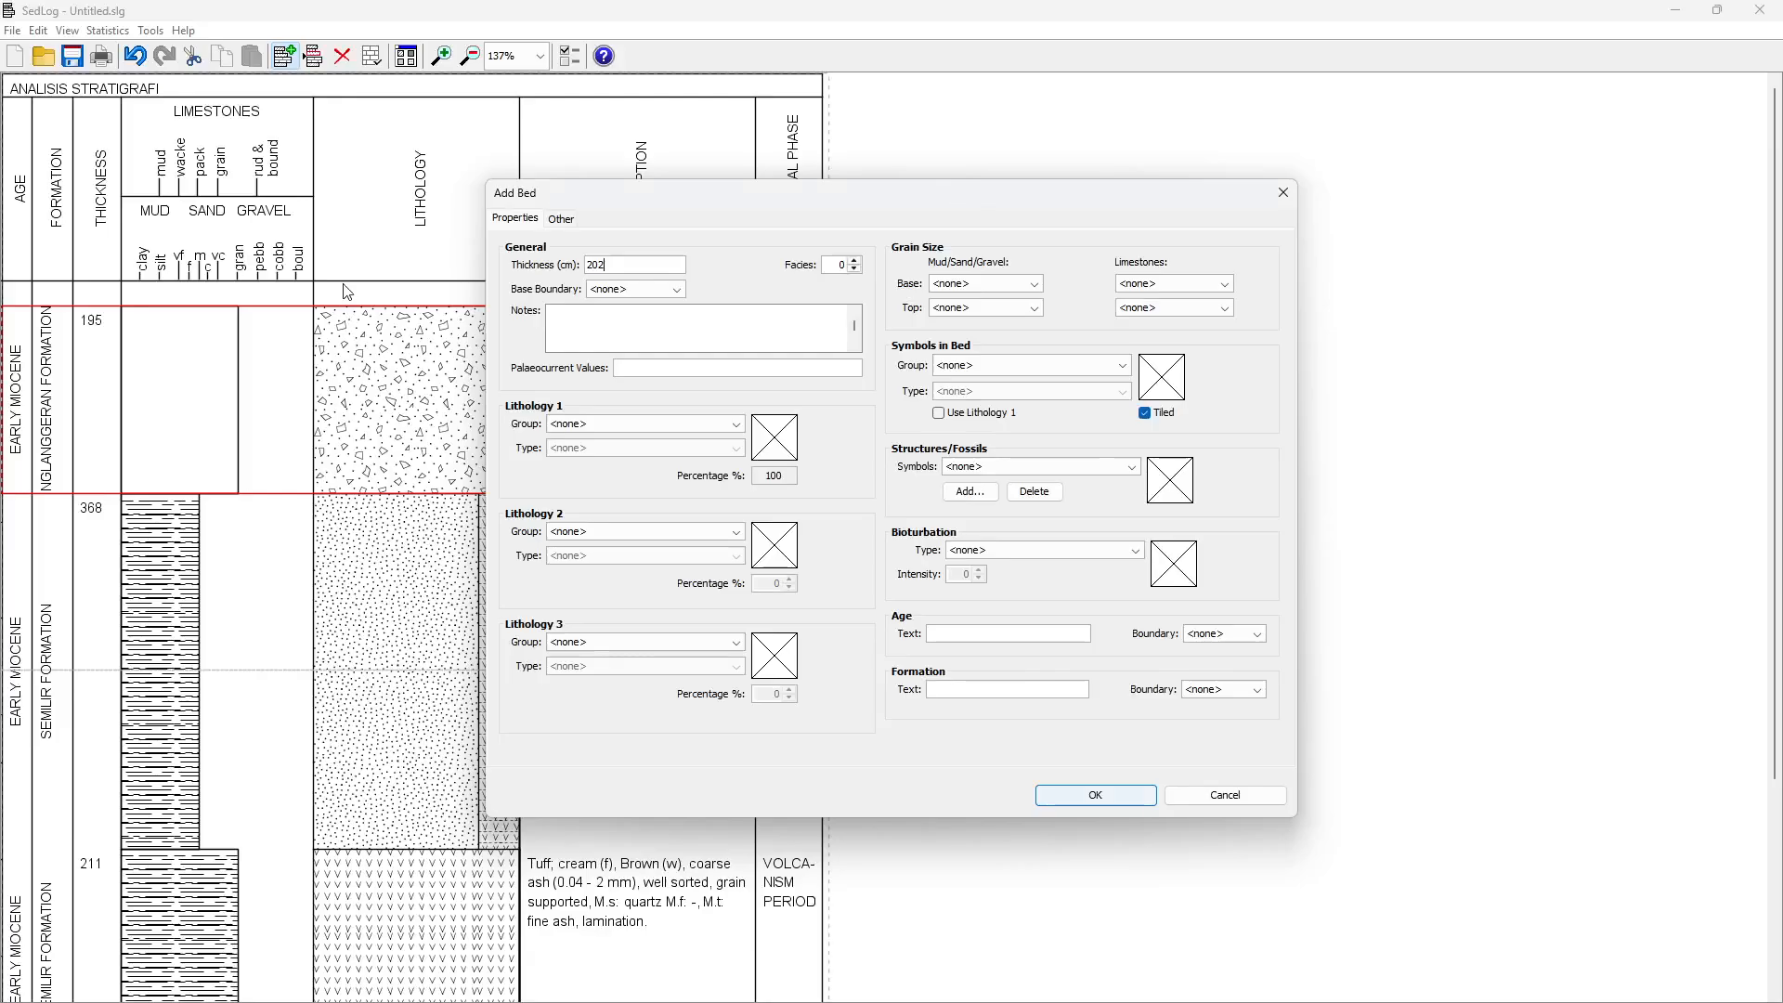
{"action": "left_click", "coordinate": [619, 290]}
{"action": "left_click", "coordinate": [615, 327]}
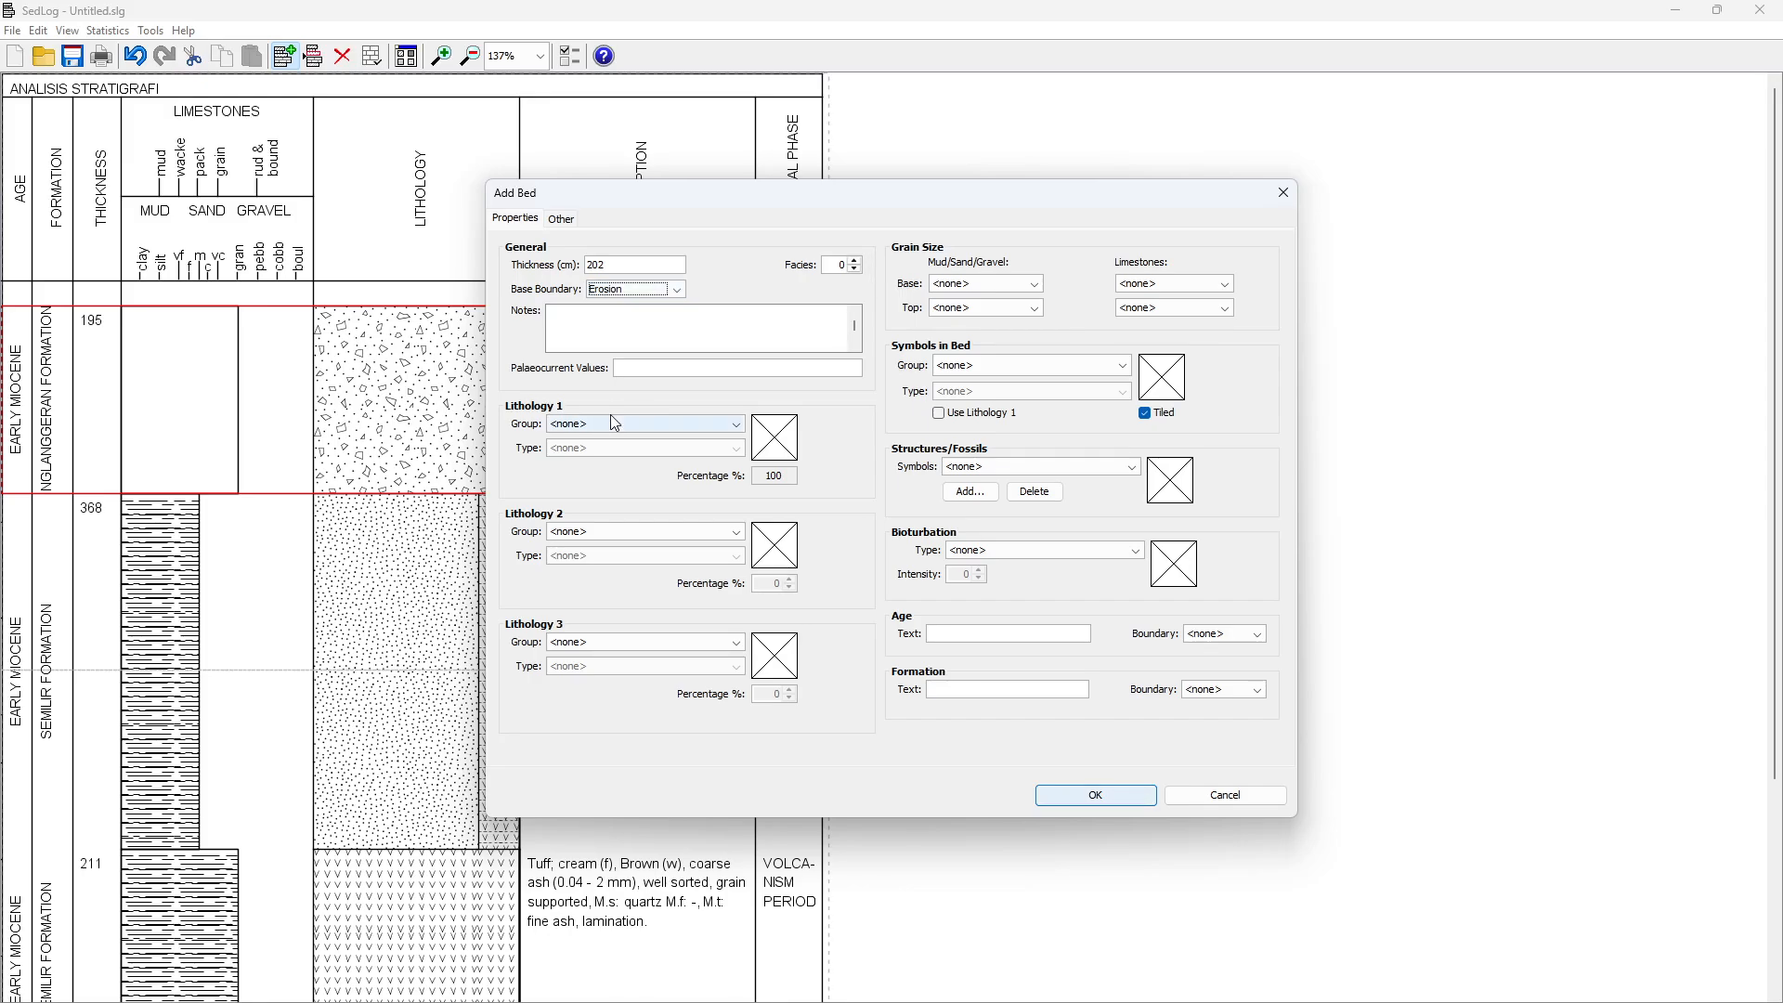
Set the new bed's Lithology 1 to group Basic, type Sandstone, following row 2's description in the Excel table
{"action": "key", "text": "alt+Tab"}
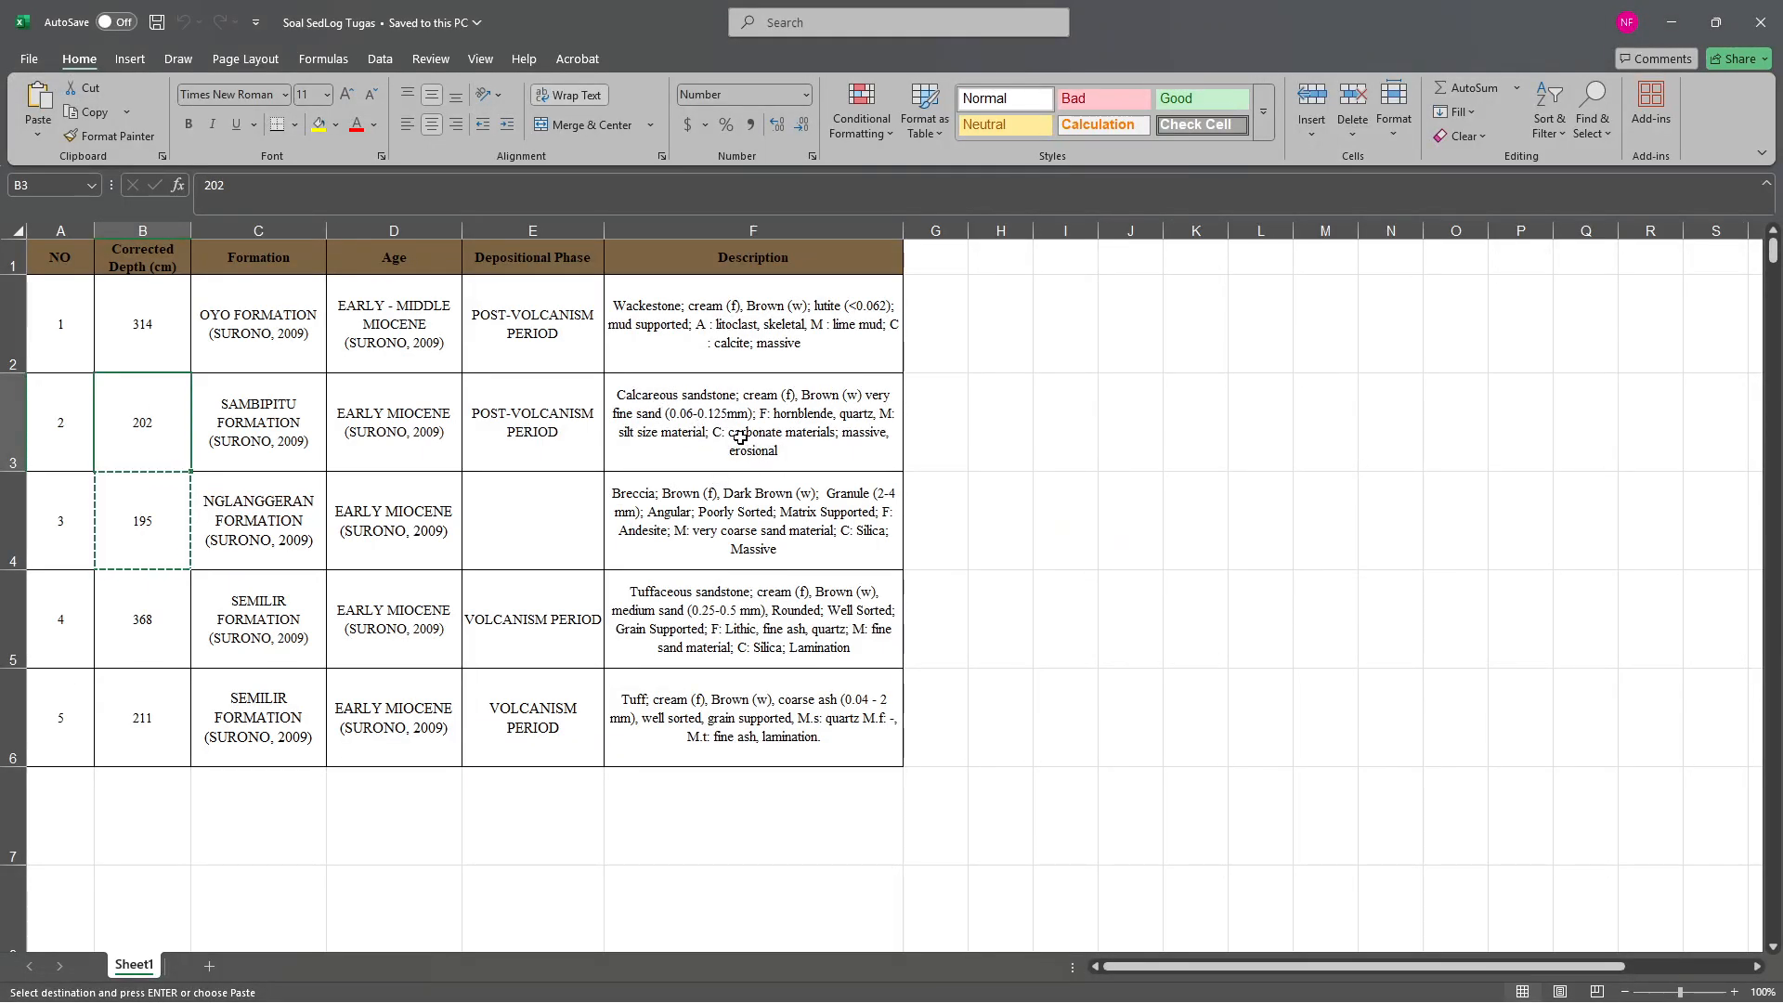
{"action": "key", "text": "alt+Tab"}
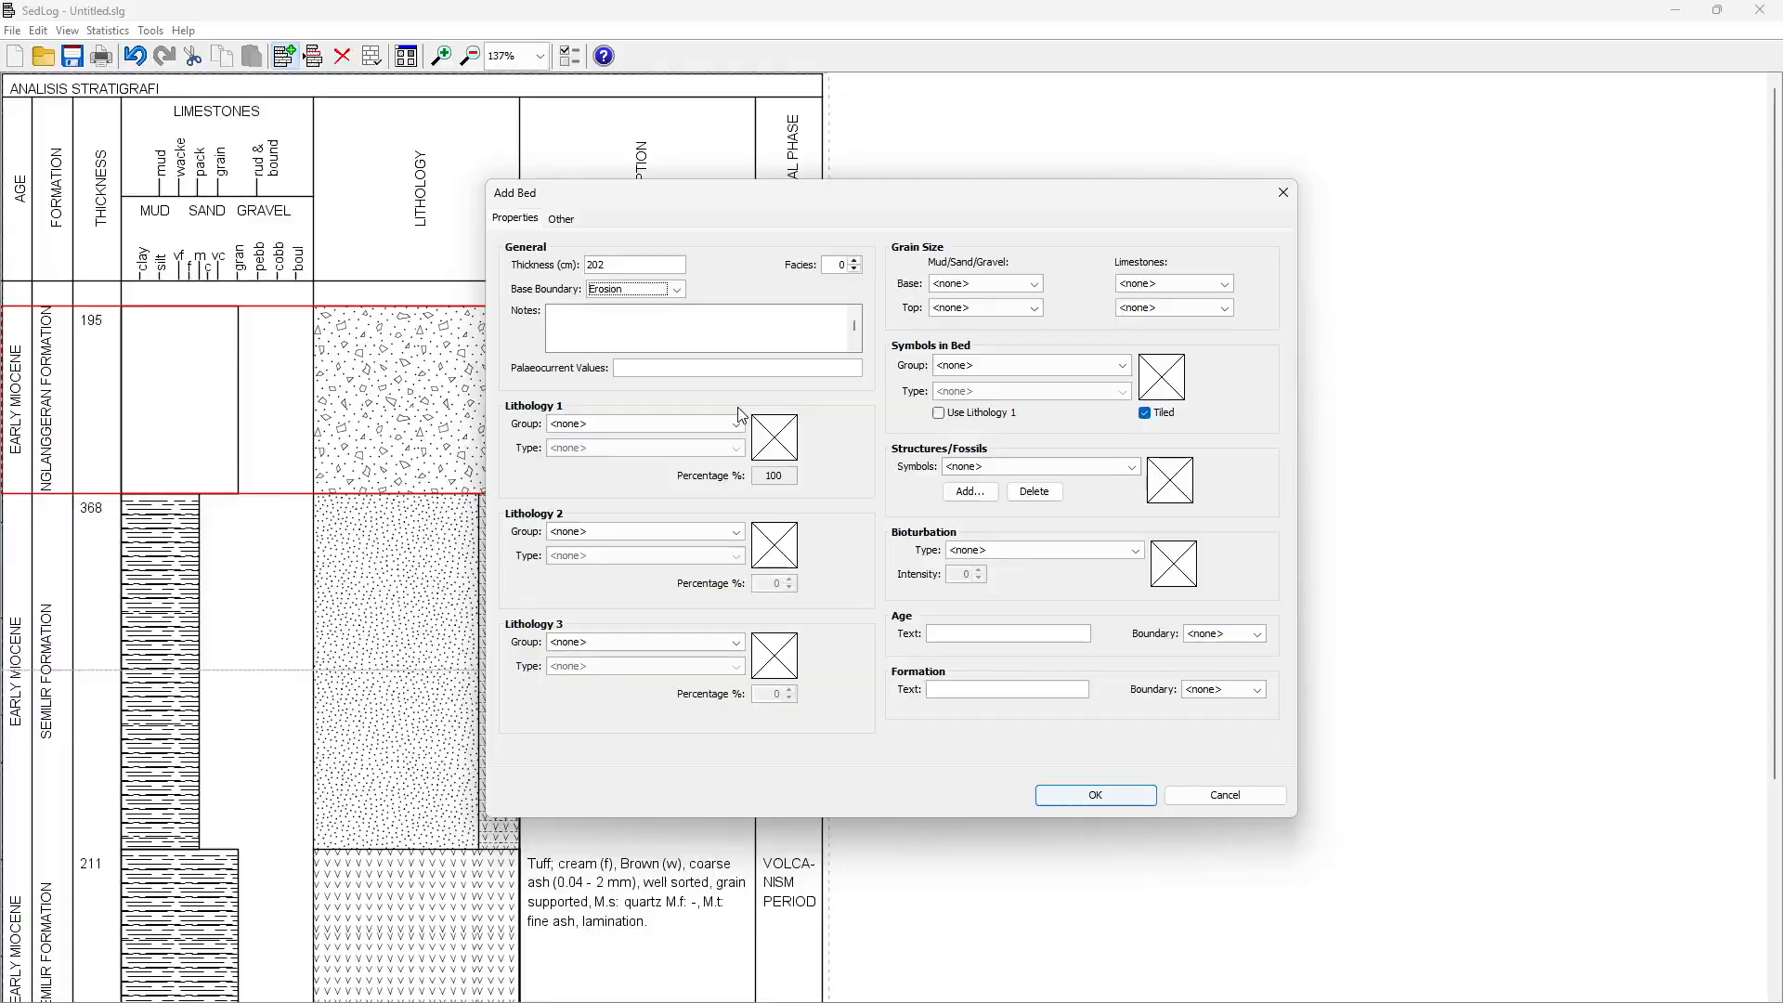
{"action": "left_click", "coordinate": [604, 425]}
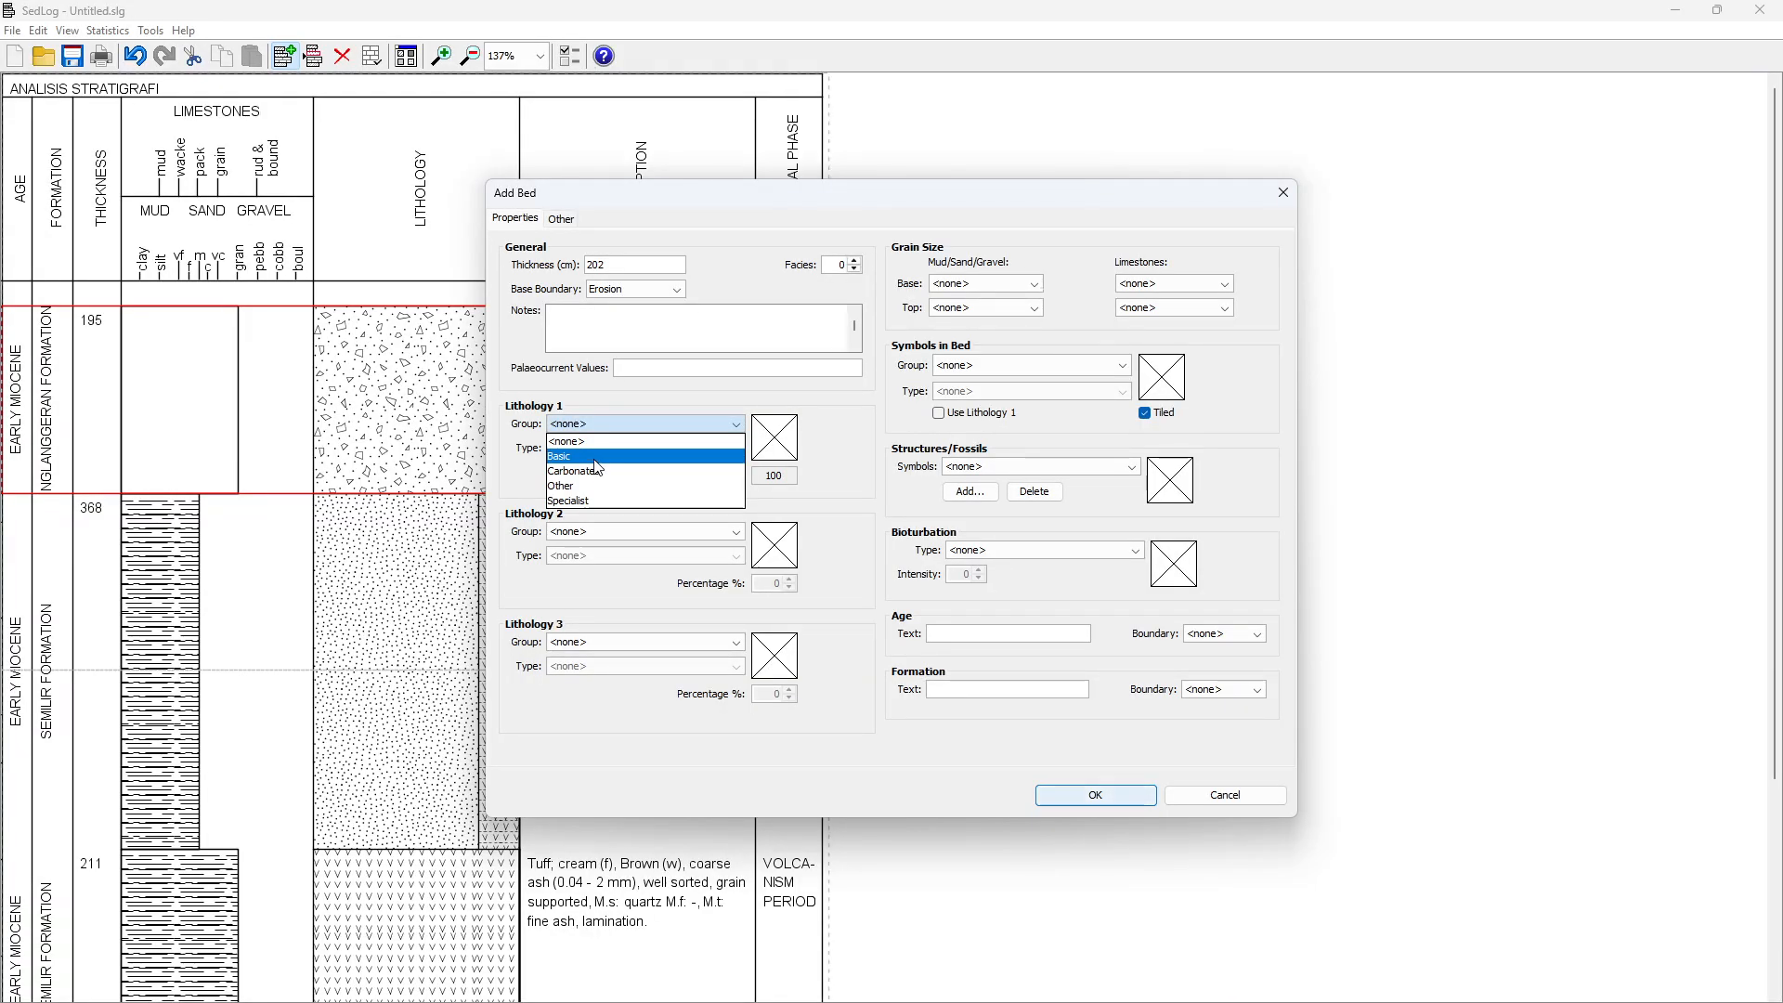
{"action": "left_click", "coordinate": [599, 456]}
{"action": "left_click", "coordinate": [592, 448]}
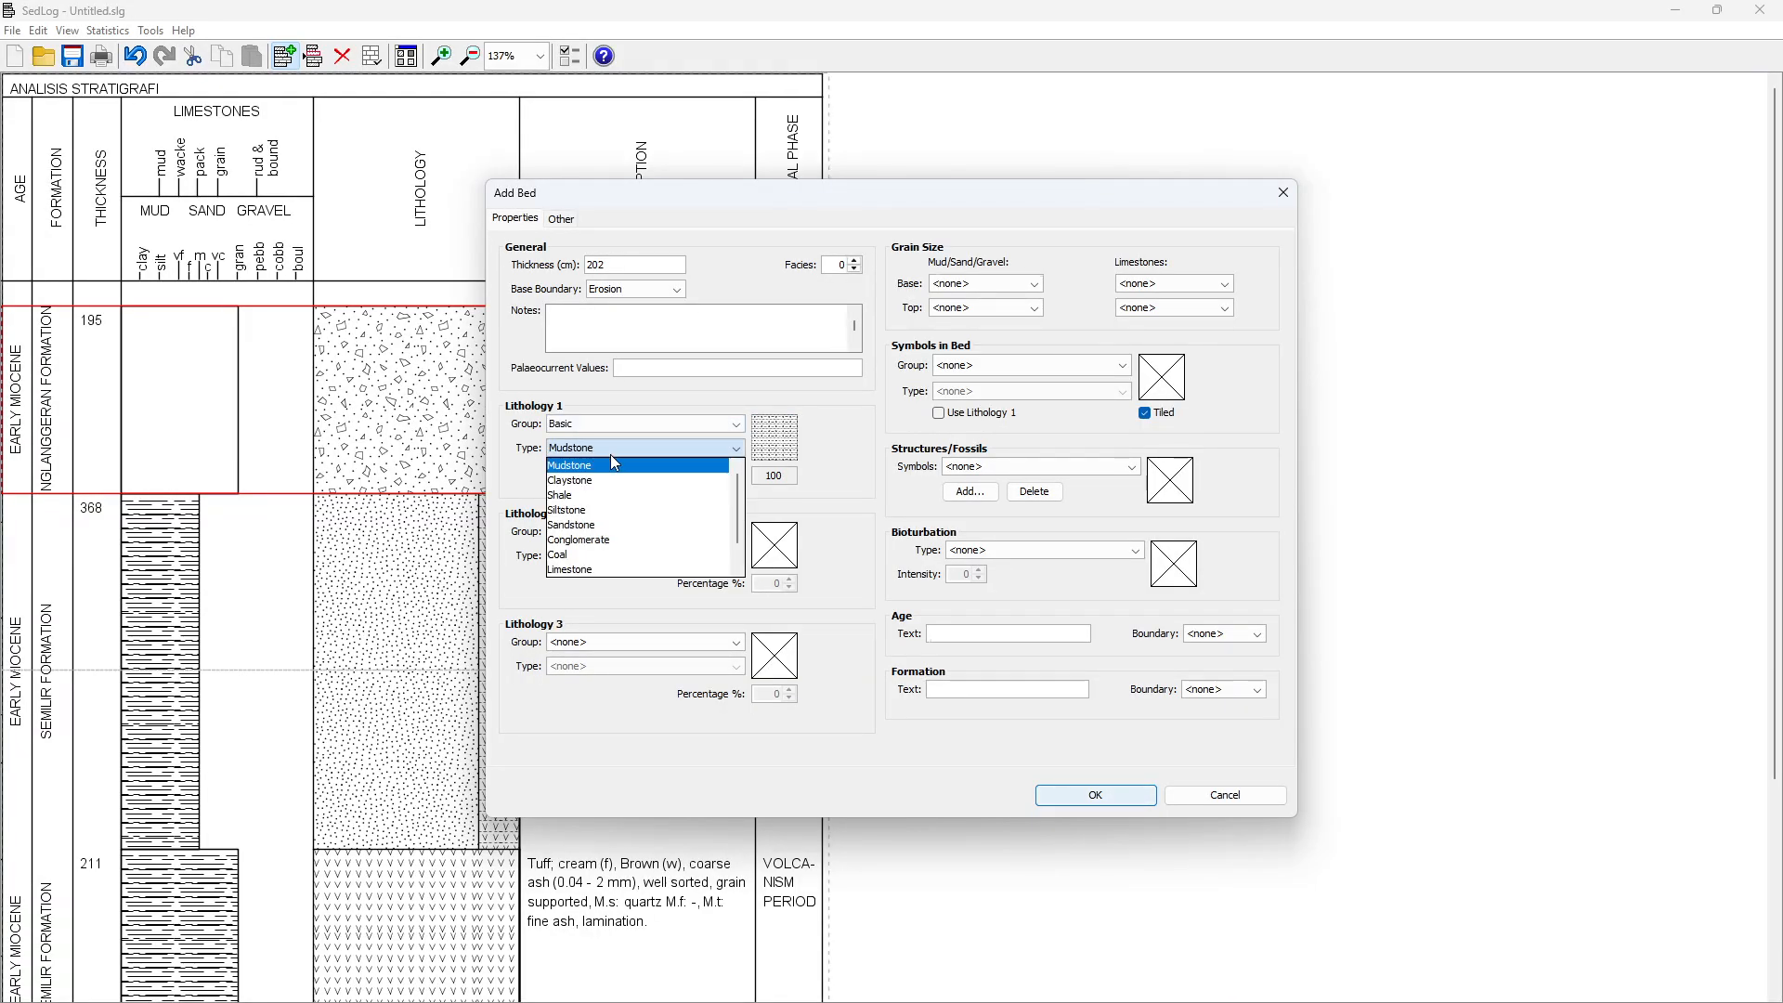
{"action": "left_click", "coordinate": [594, 526]}
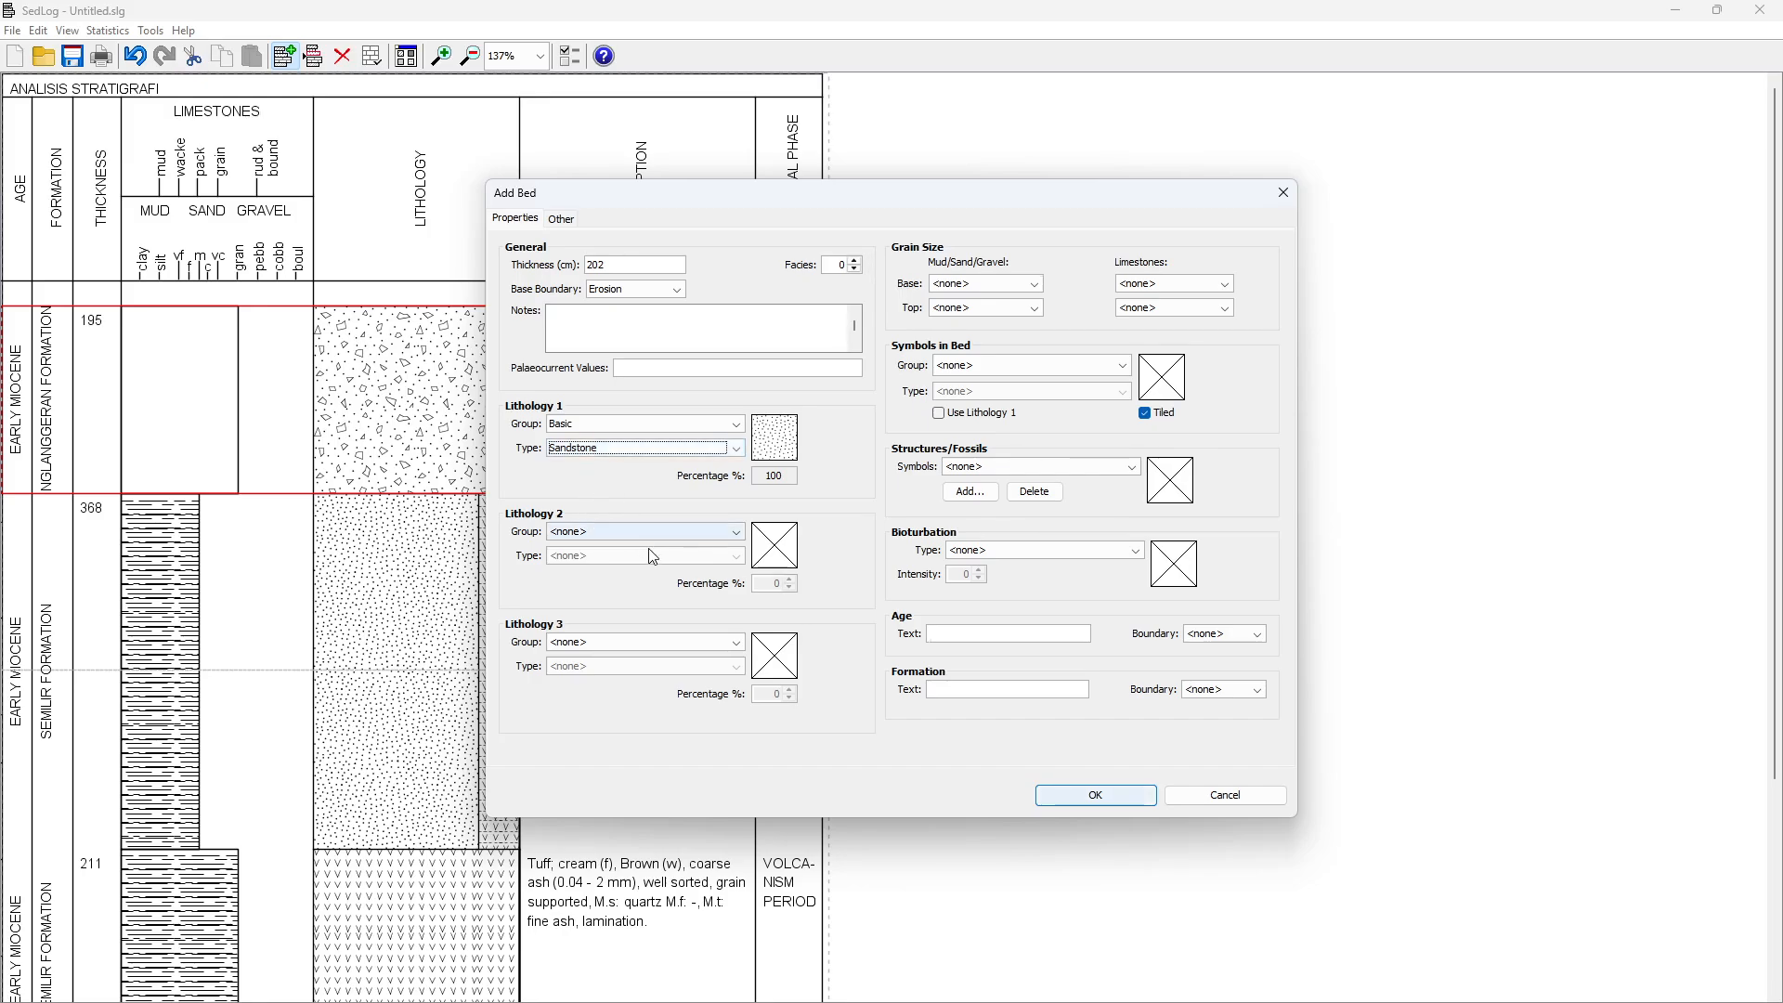
Set the bed's Lithology 2 to group Basic, type Limestone, at 20 percent
{"action": "left_click", "coordinate": [678, 530]}
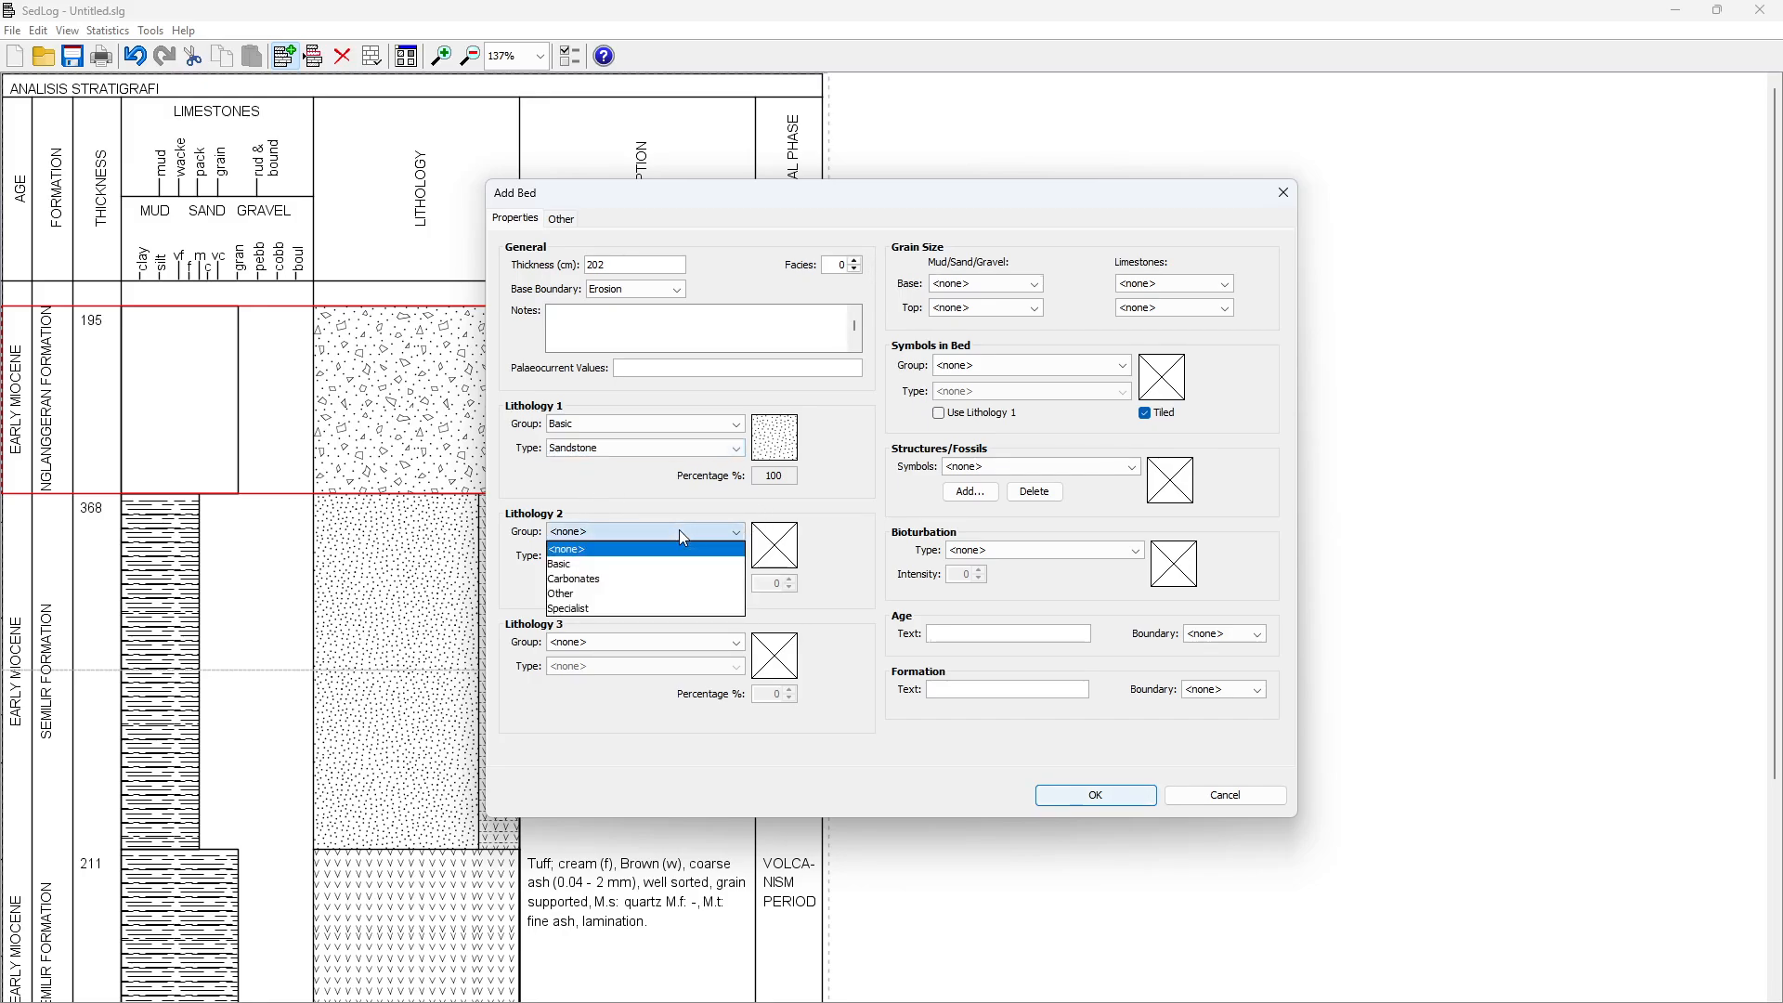
{"action": "left_click", "coordinate": [582, 562]}
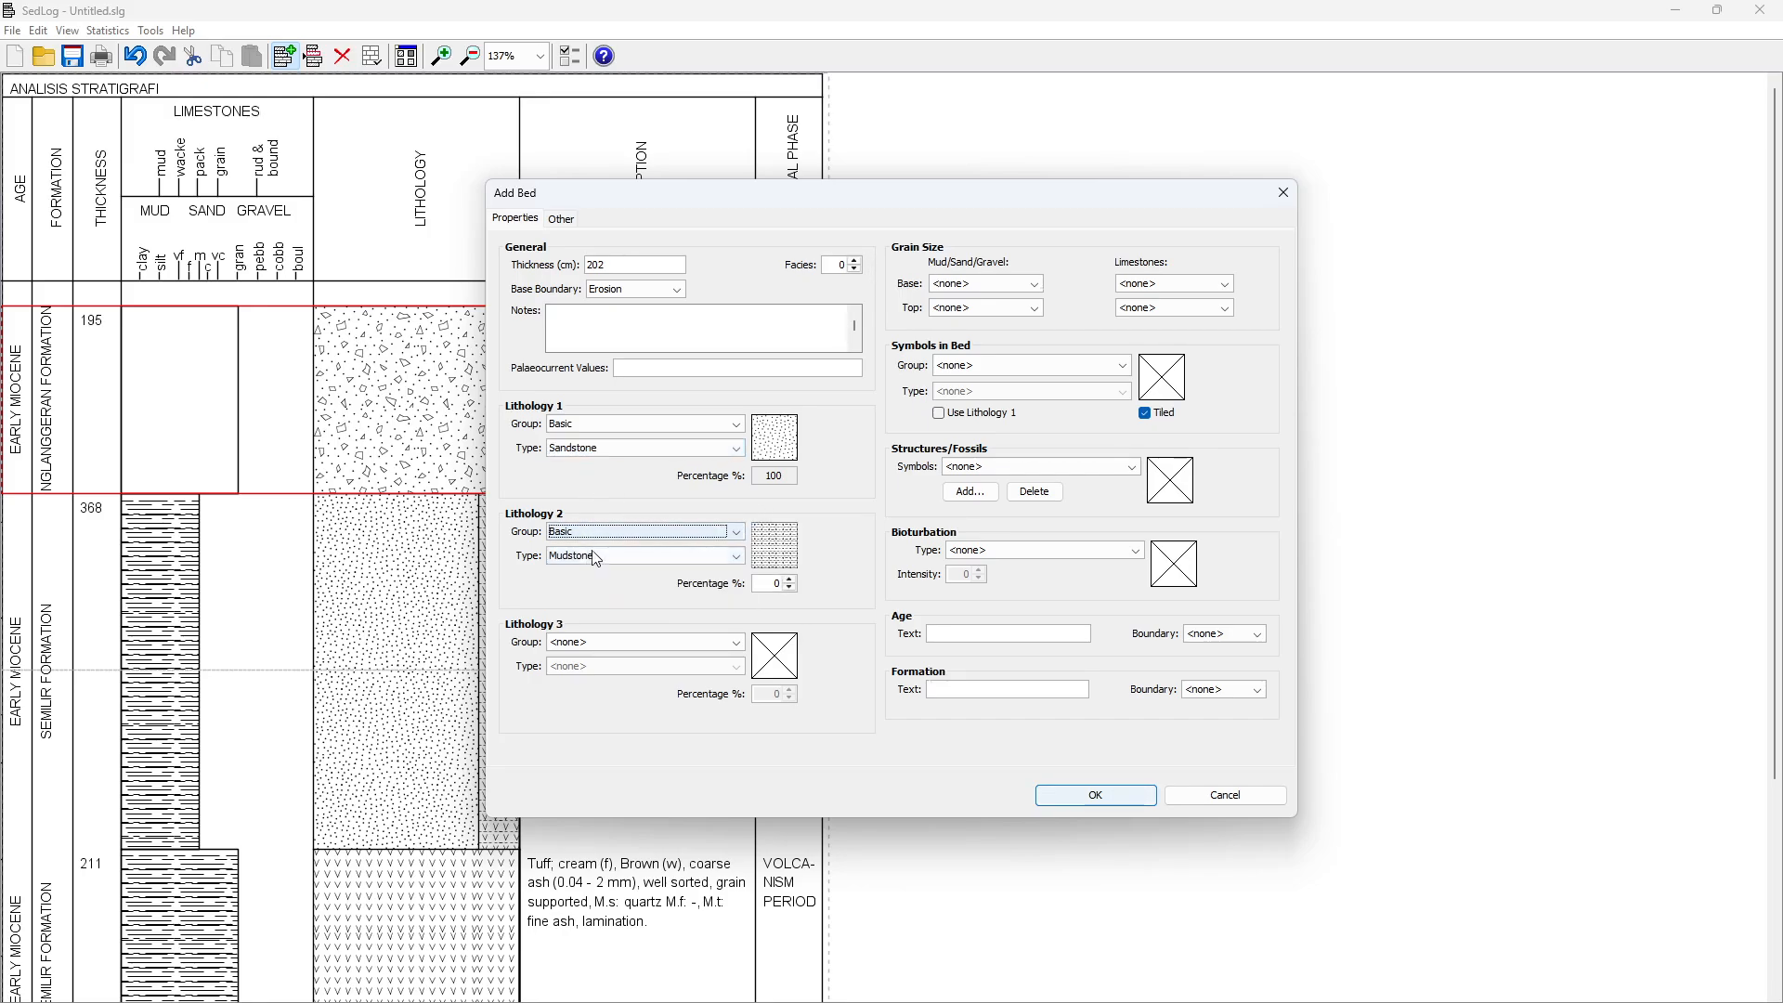
{"action": "left_click", "coordinate": [596, 556]}
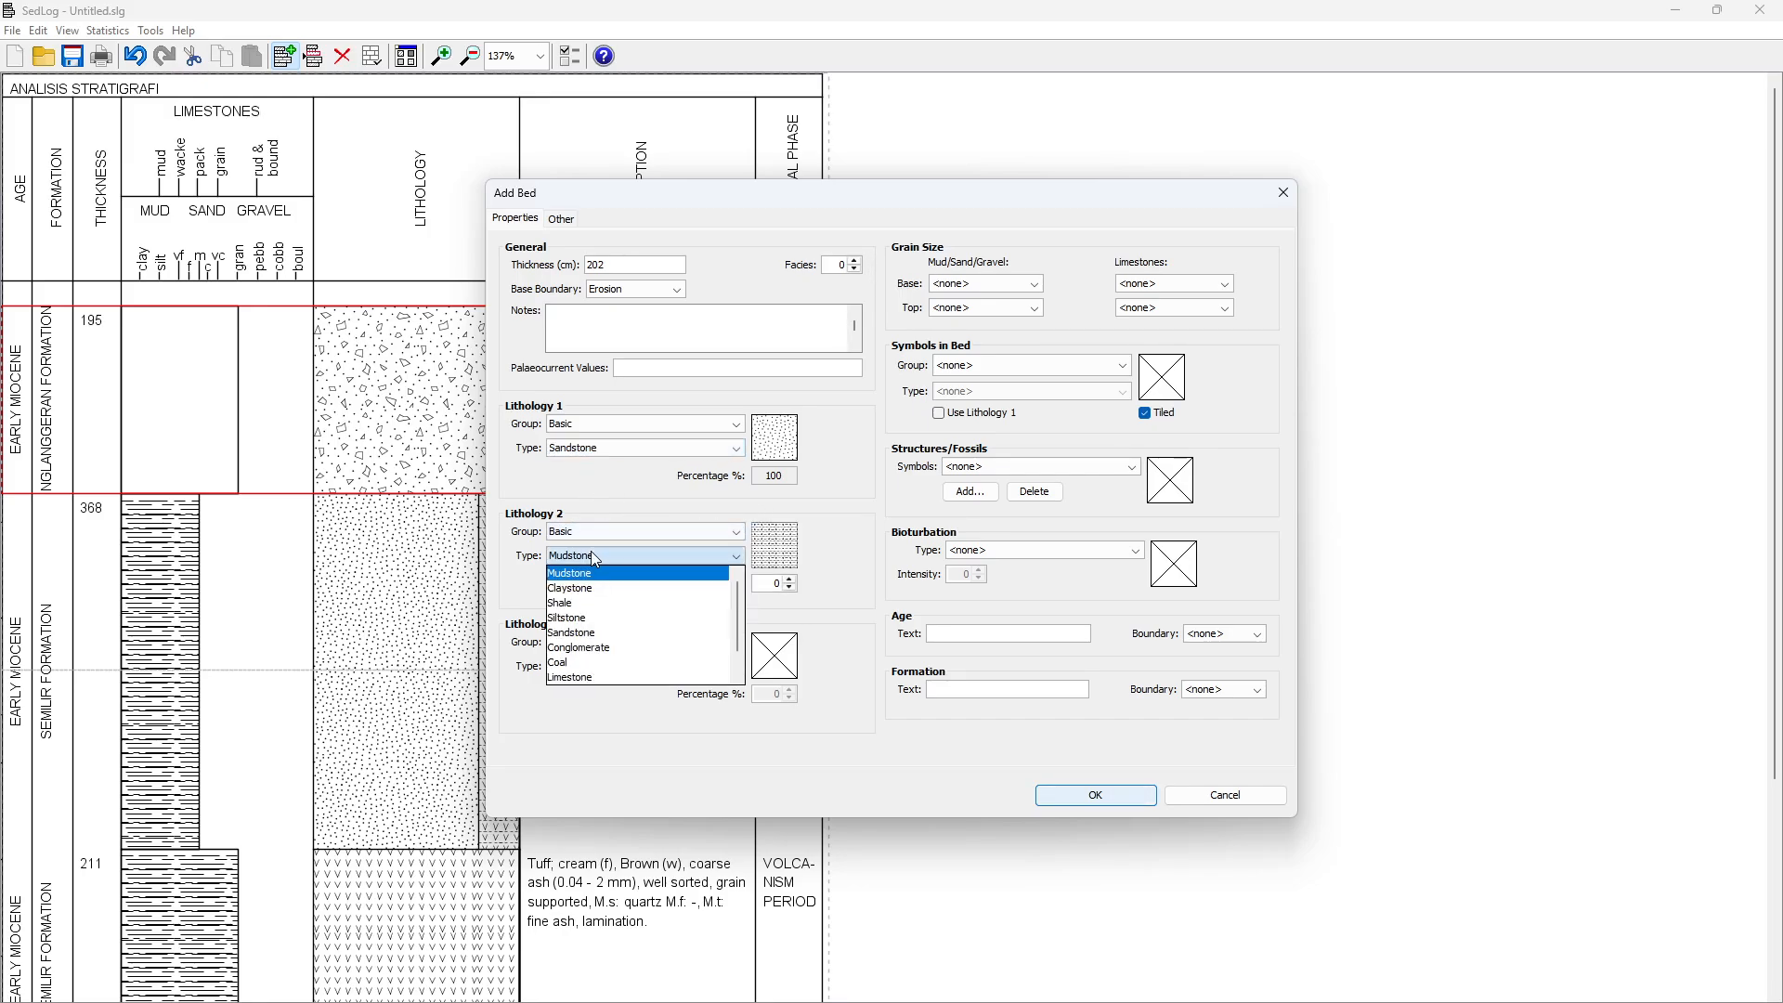
{"action": "left_click", "coordinate": [594, 679]}
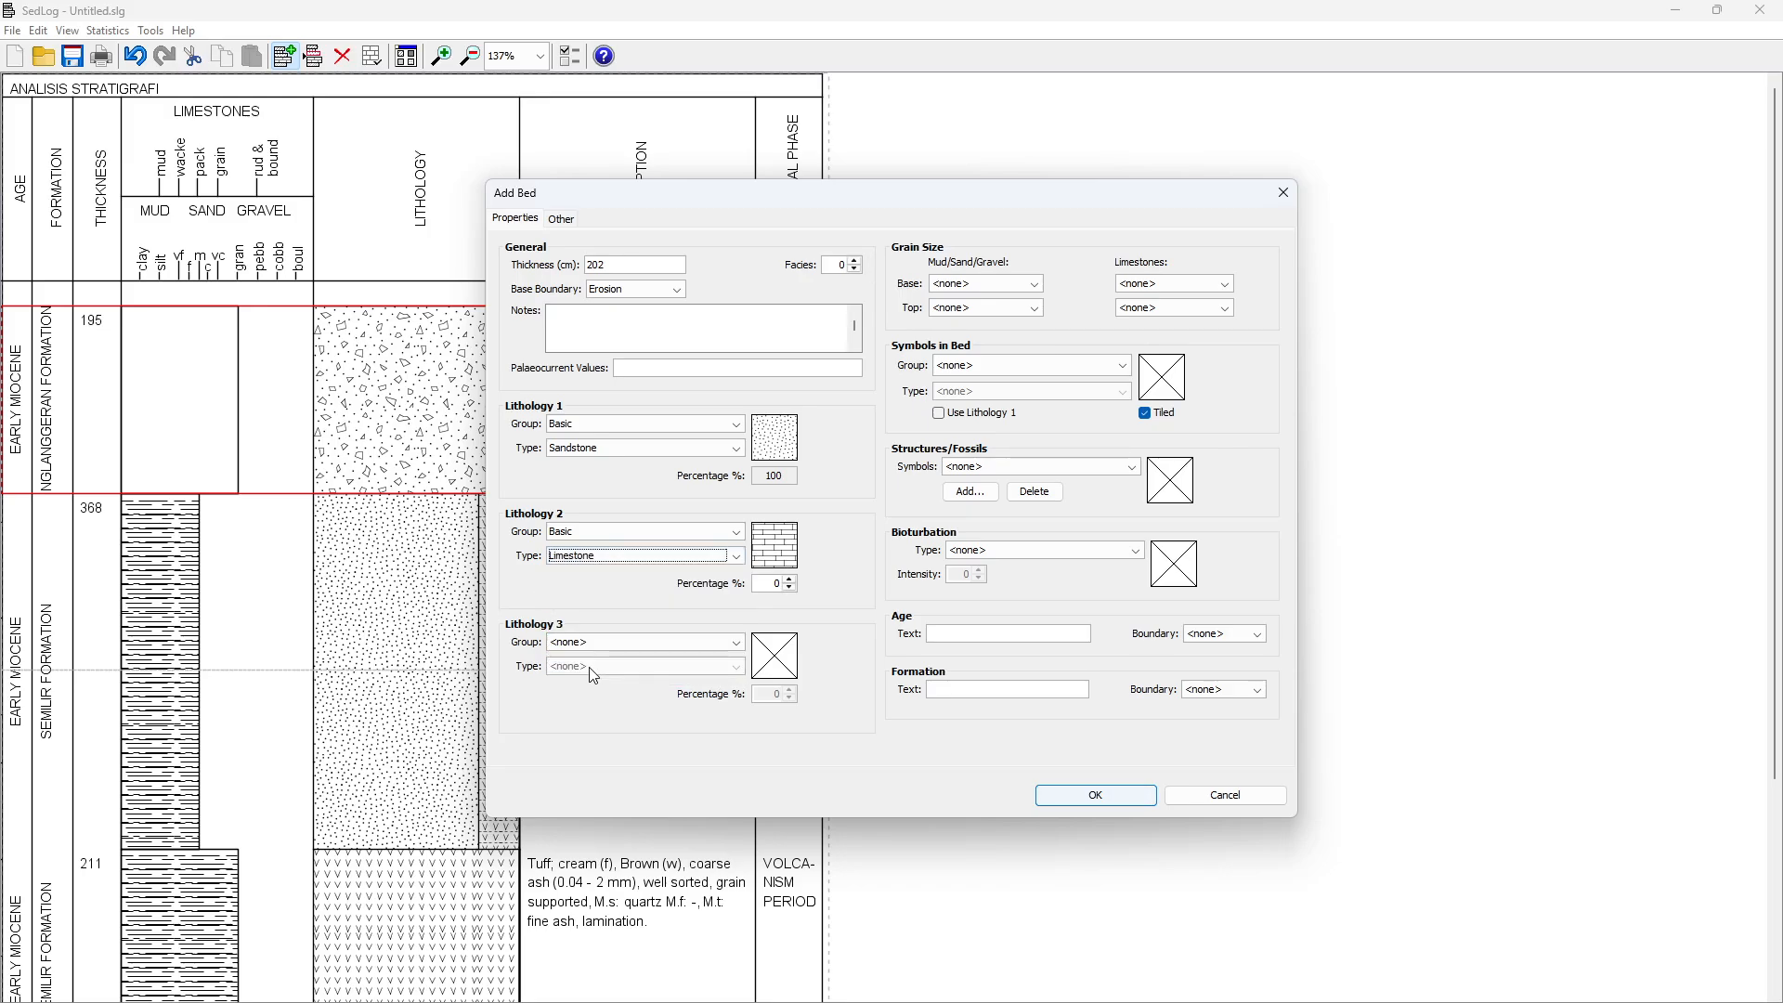
{"action": "left_click", "coordinate": [790, 579]}
Set the sandstone bed's Mud/Sand/Gravel grain size to vf at both base and top, following row 2's description in the Excel table
{"action": "key", "text": "alt+Tab"}
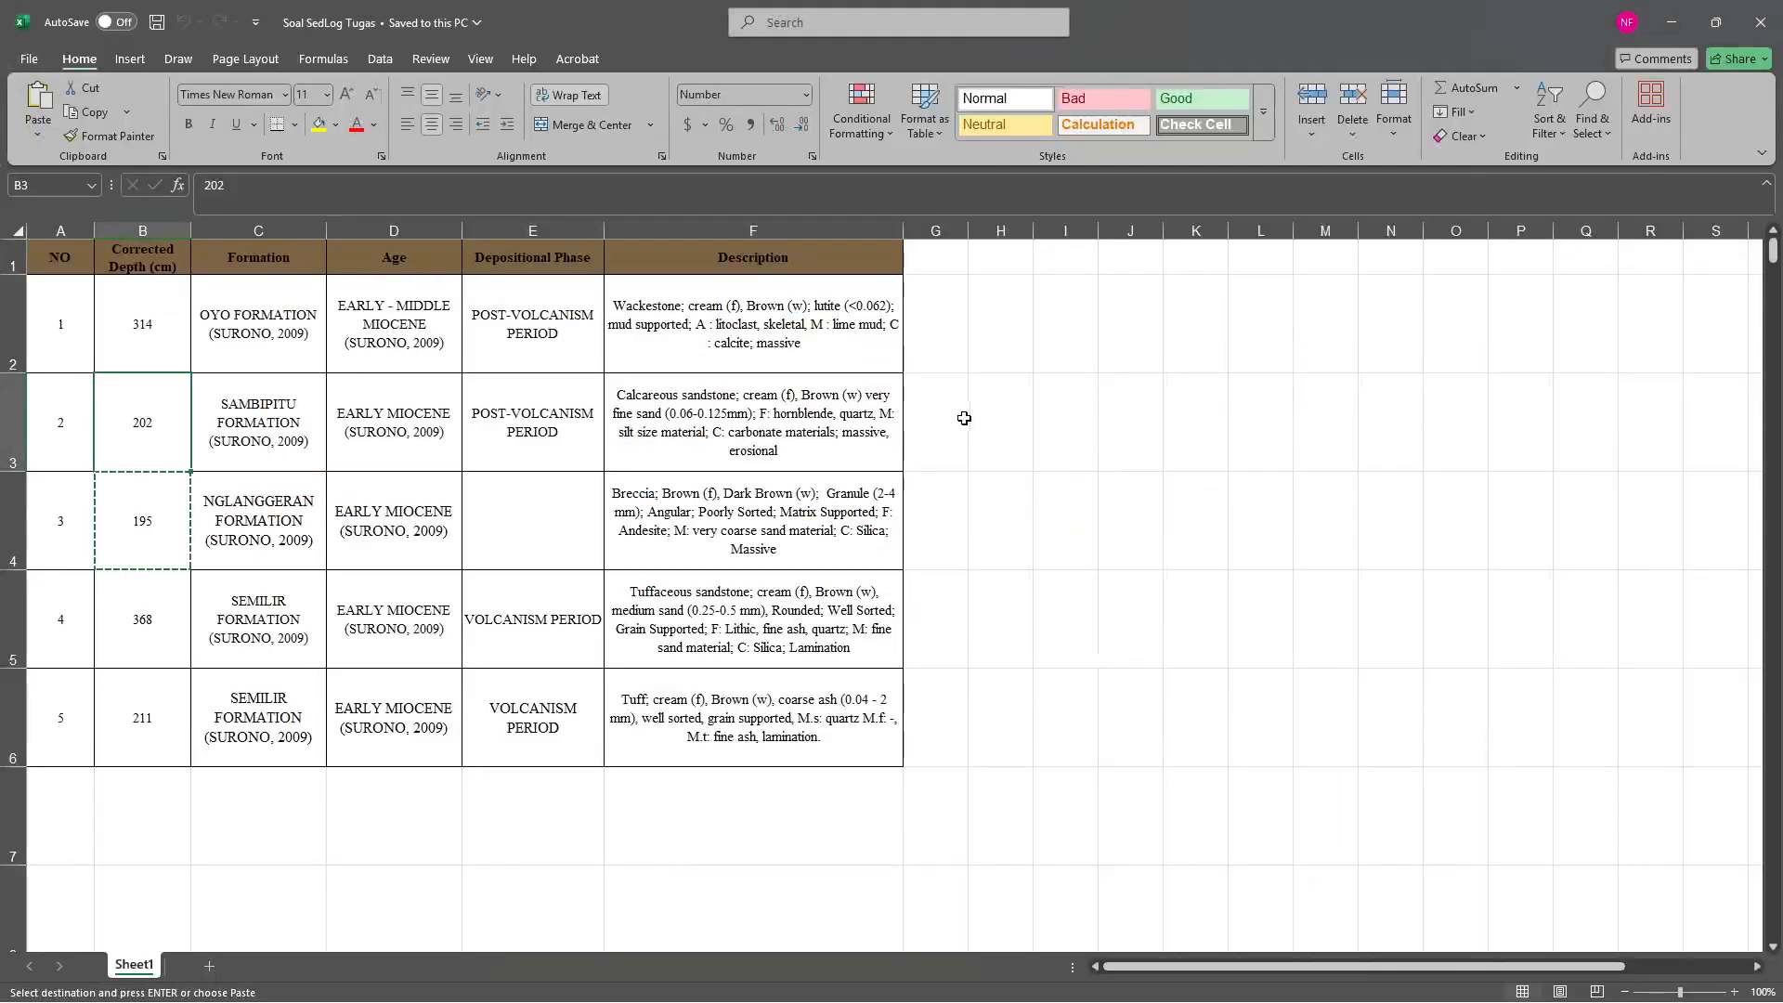
{"action": "left_click", "coordinate": [806, 467]}
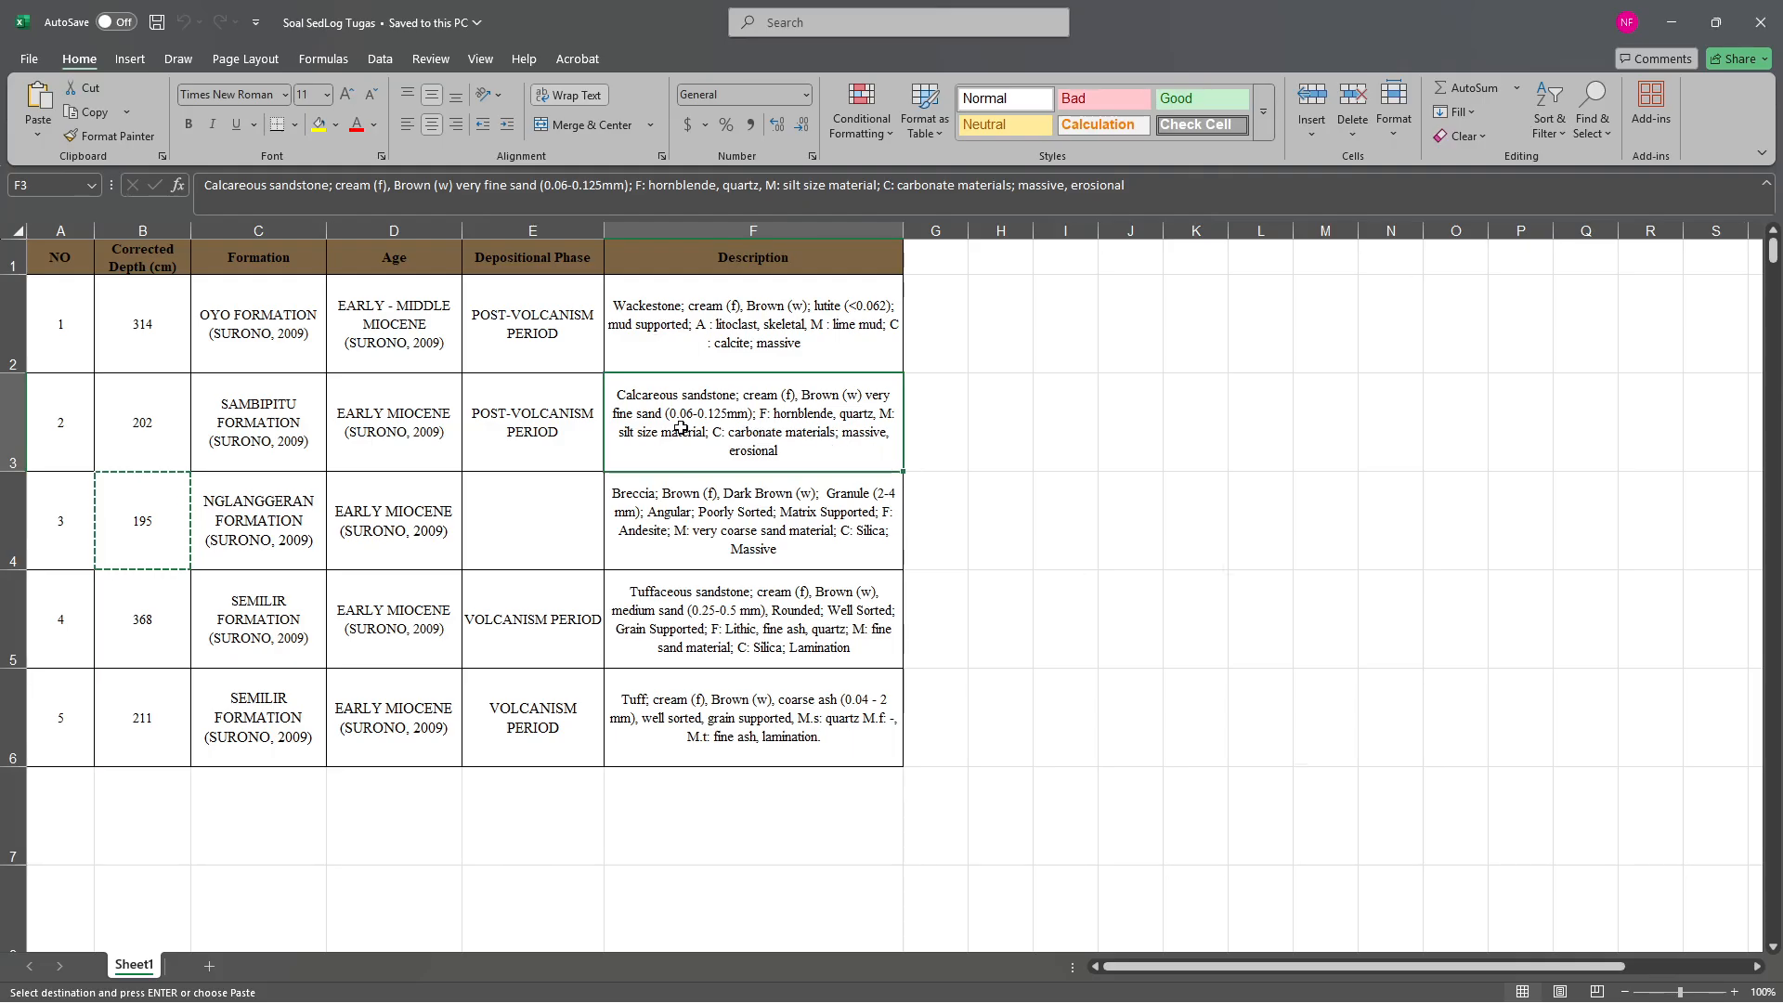
{"action": "key", "text": "alt+Tab"}
{"action": "key", "text": "alt+Tab"}
{"action": "key", "text": "alt+Tab"}
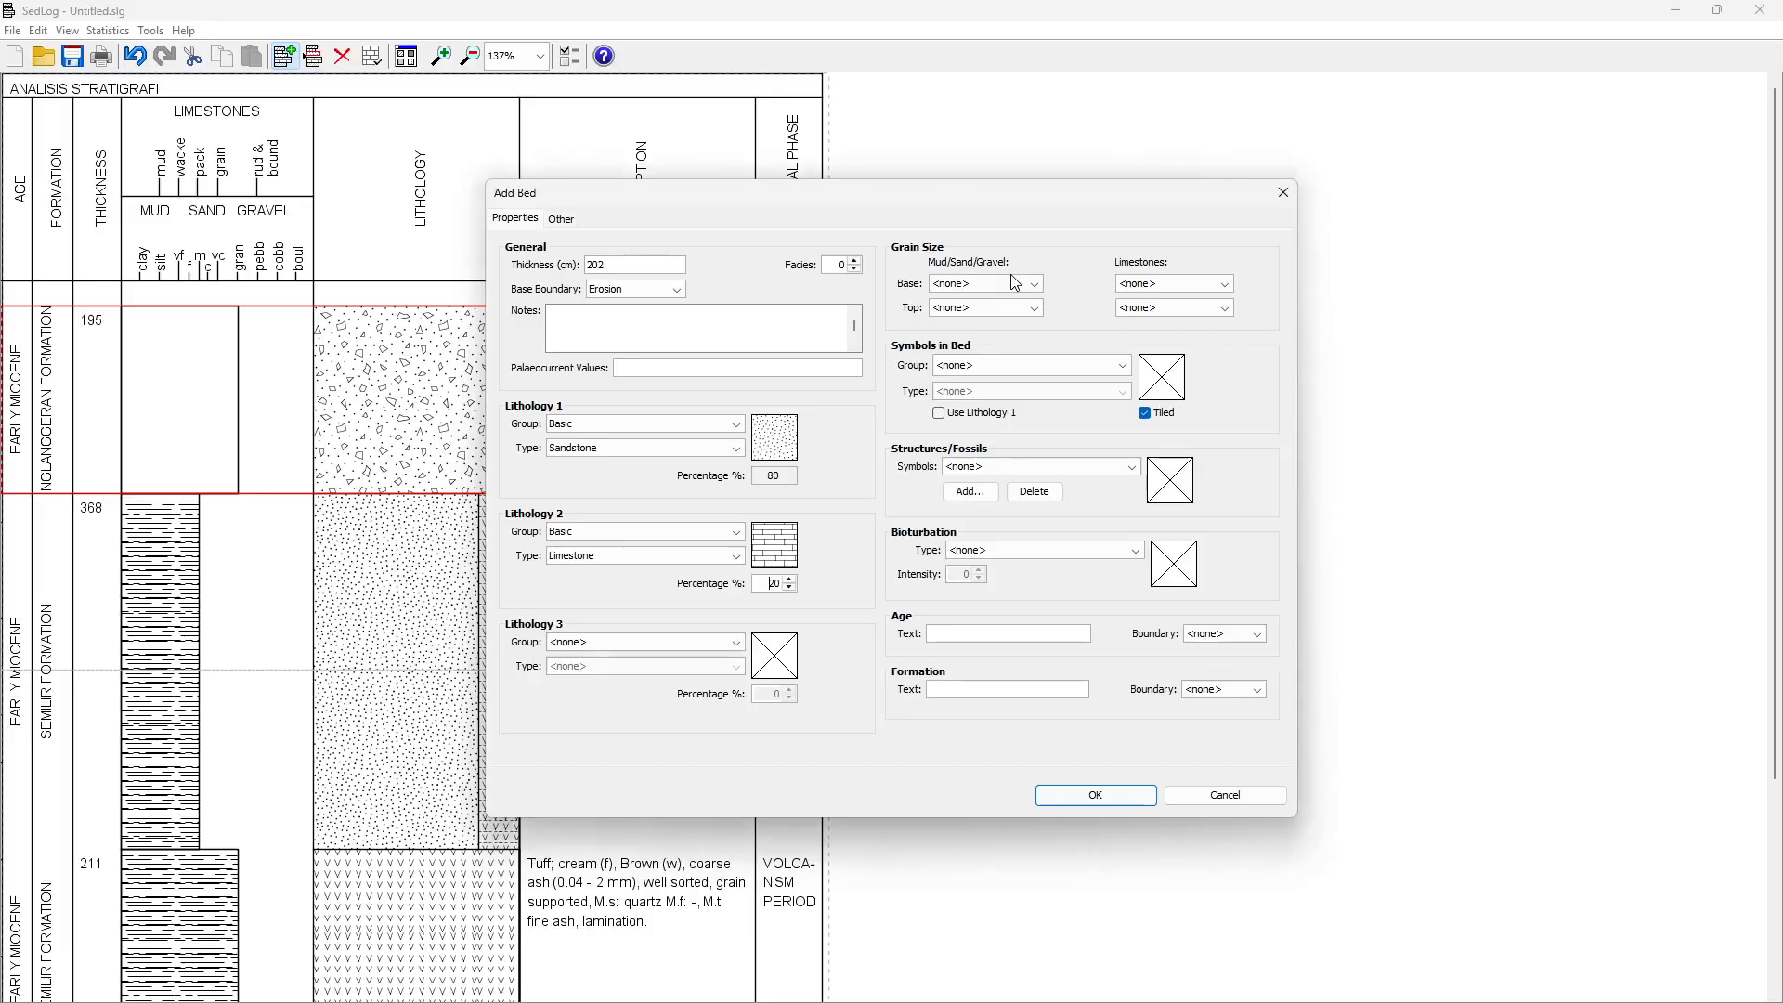
{"action": "left_click", "coordinate": [1012, 279]}
{"action": "left_click", "coordinate": [986, 375]}
{"action": "left_click", "coordinate": [966, 308]}
{"action": "left_click", "coordinate": [961, 401]}
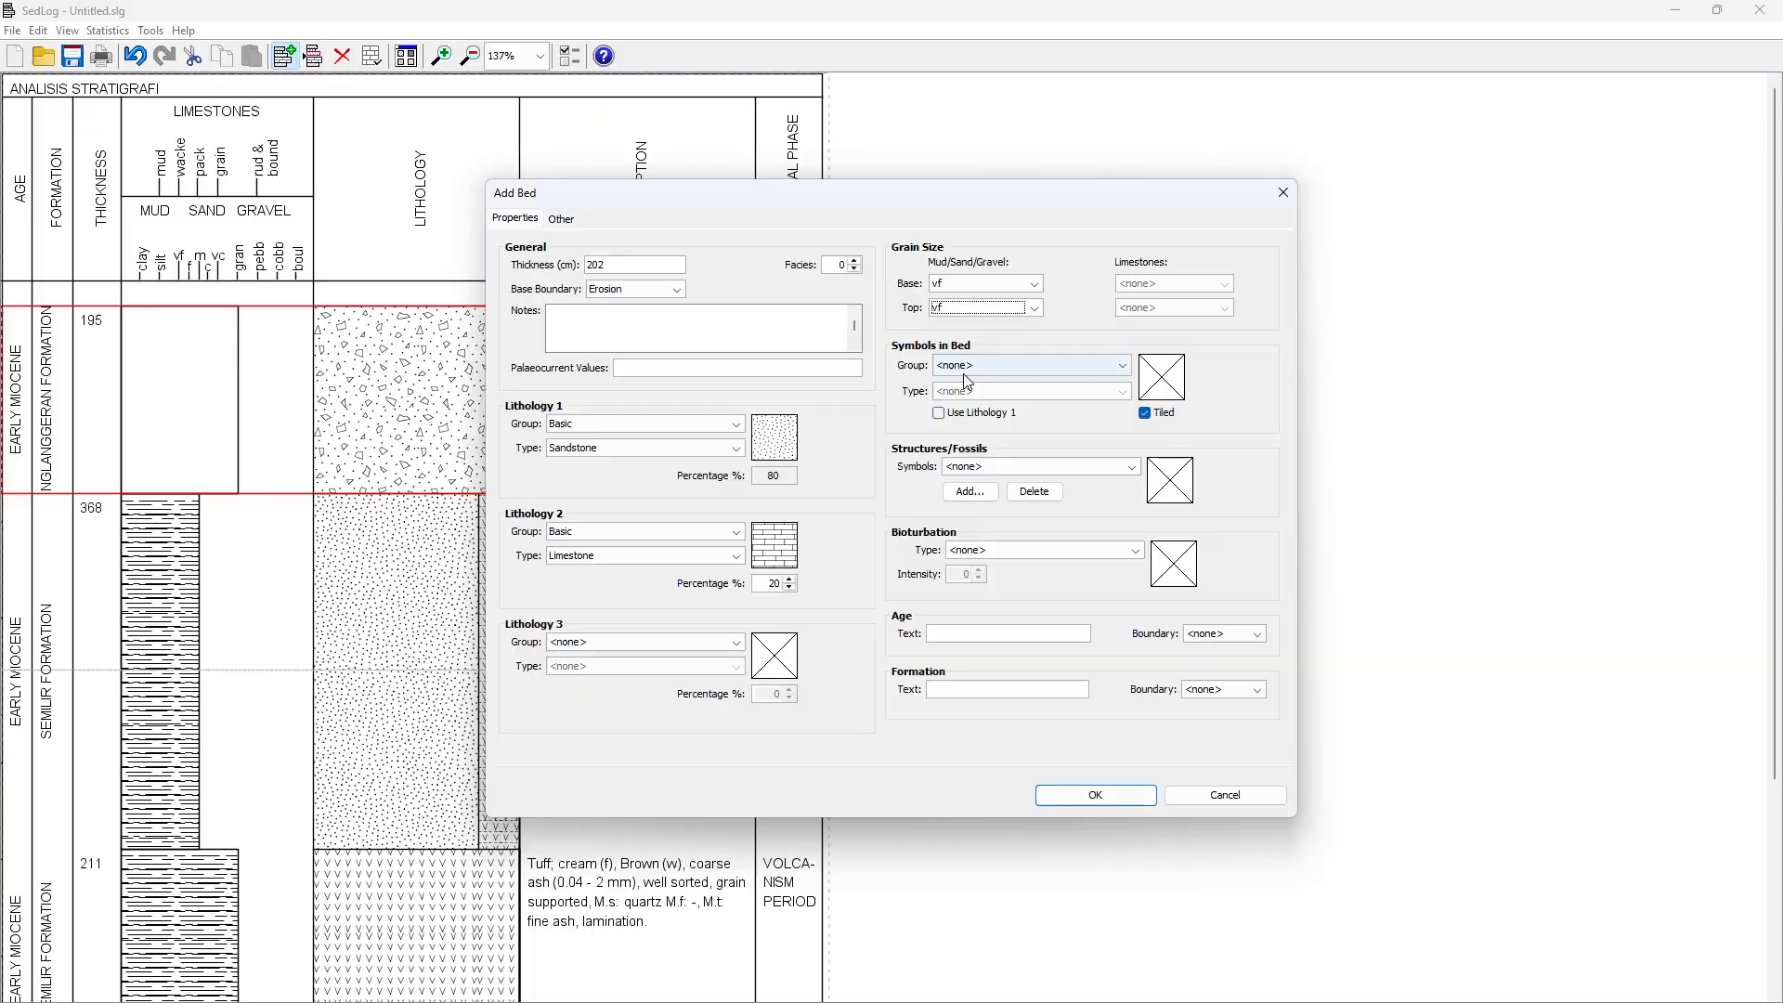
Set the new bed's Age text to EARLY MIOCENE from row 2 of the Excel table, leaving out the bracketed citation
{"action": "key", "text": "alt+Tab"}
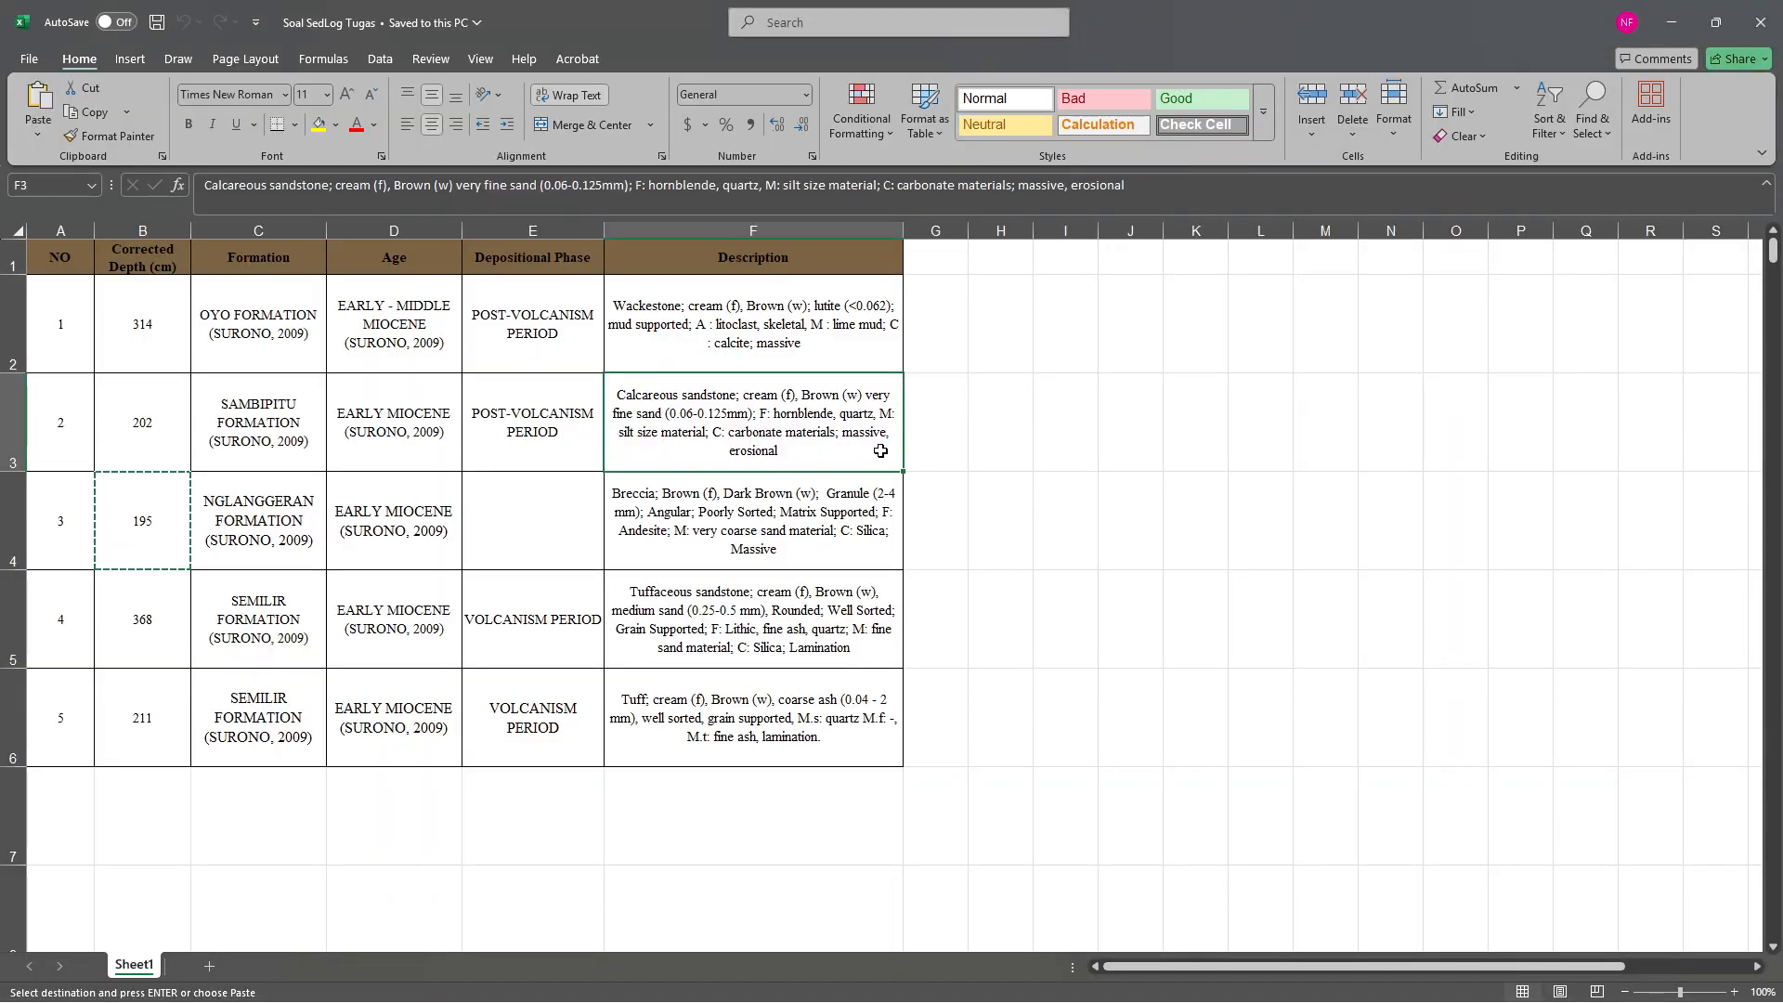
{"action": "key", "text": "alt+Tab"}
{"action": "key", "text": "alt+Tab"}
{"action": "left_click", "coordinate": [416, 432]}
{"action": "key", "text": "ctrl+c"}
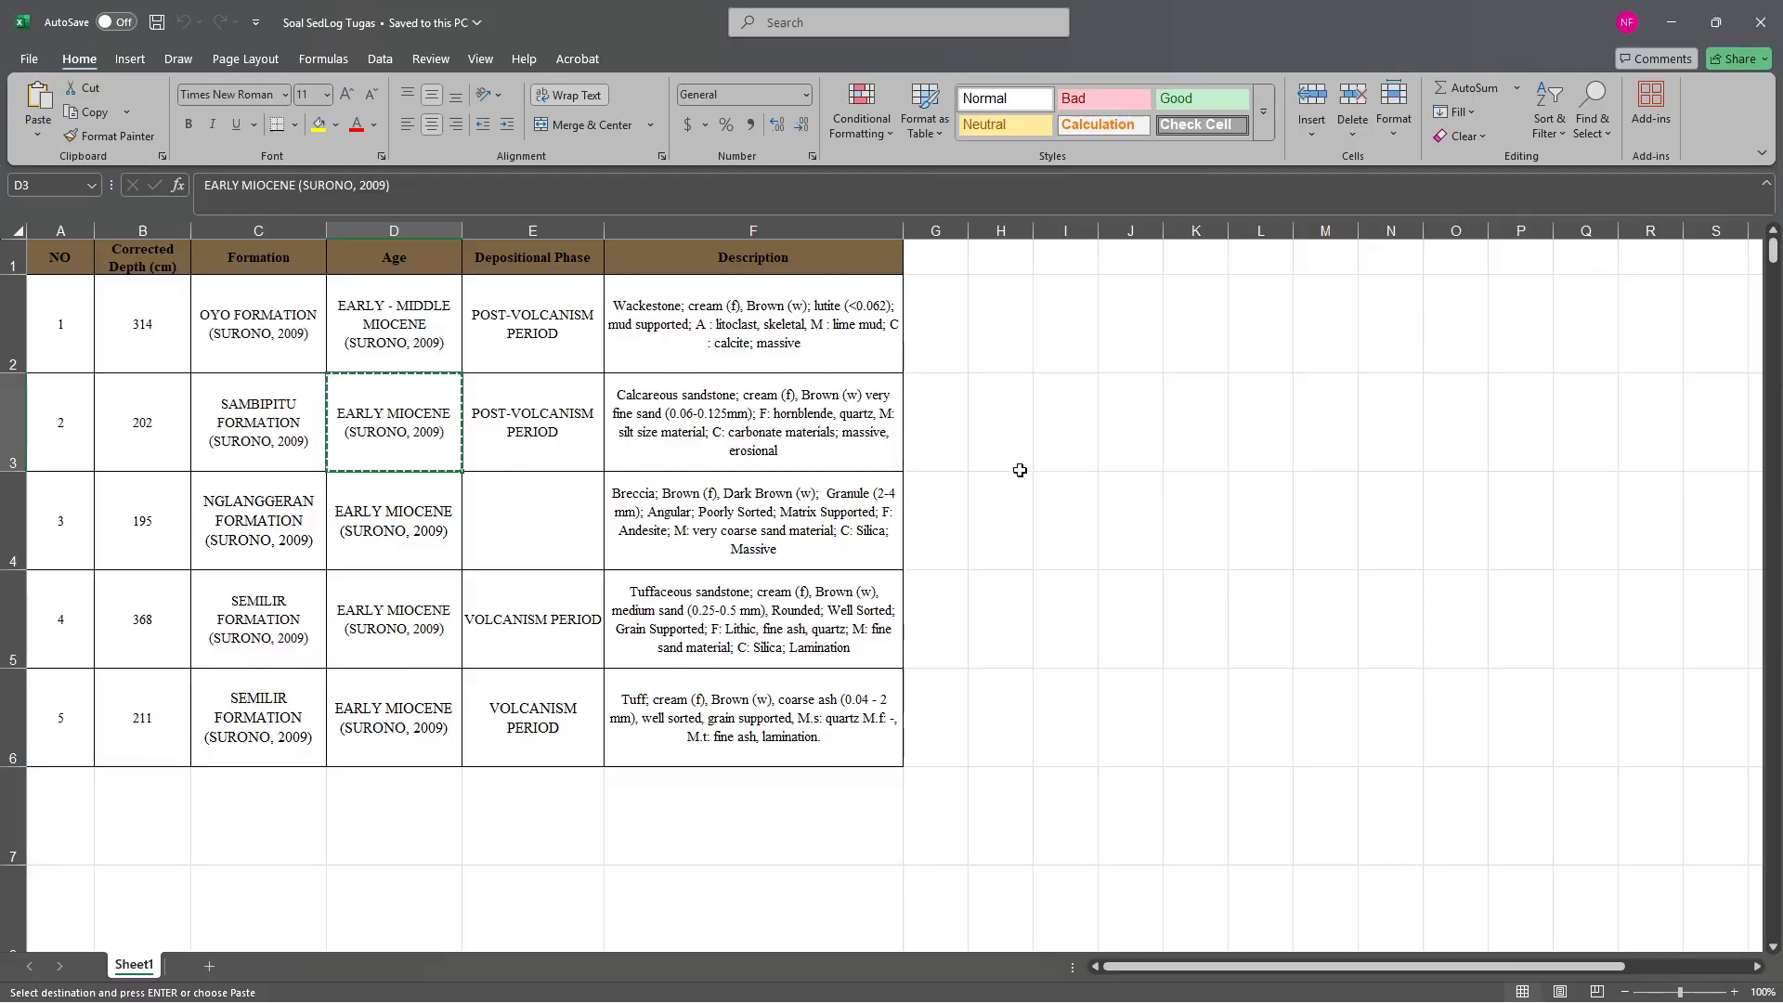
{"action": "key", "text": "alt+Tab"}
{"action": "key", "text": "ctrl+v"}
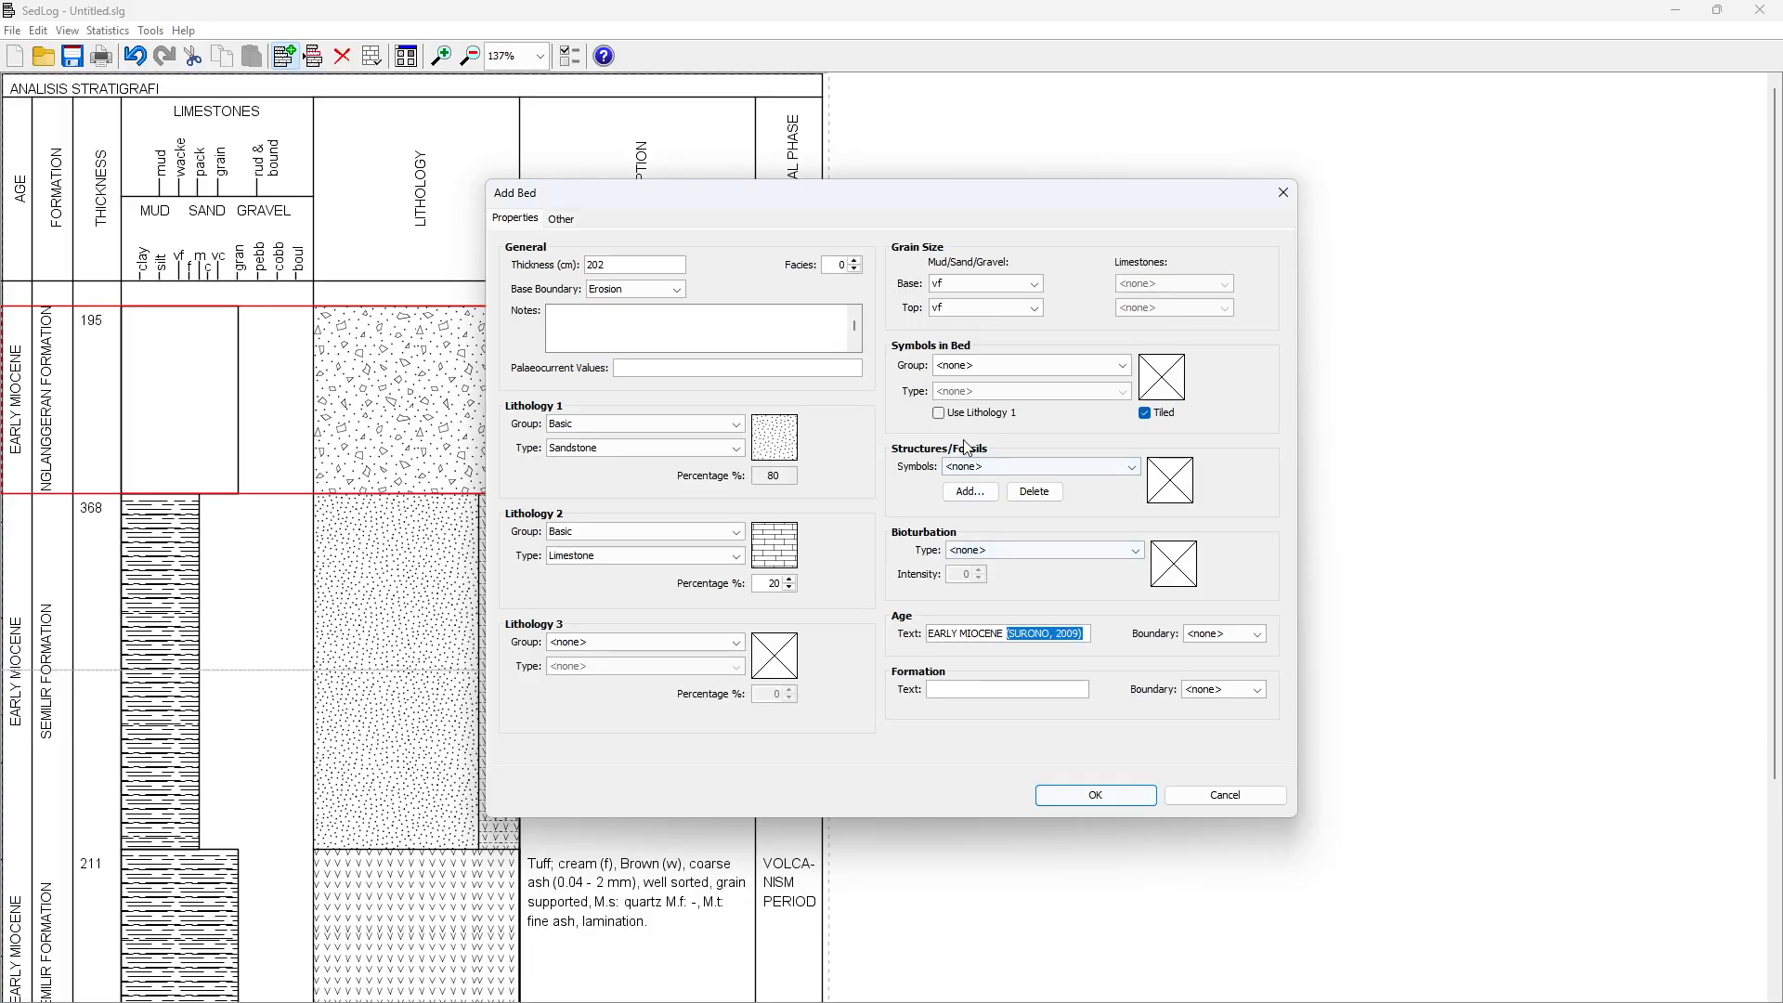
{"action": "key", "text": "BackSpace"}
Set the bed's Formation text to SAMBIPITU FORMATION from the Excel table, leaving out the bracketed citation
{"action": "key", "text": "alt+Tab"}
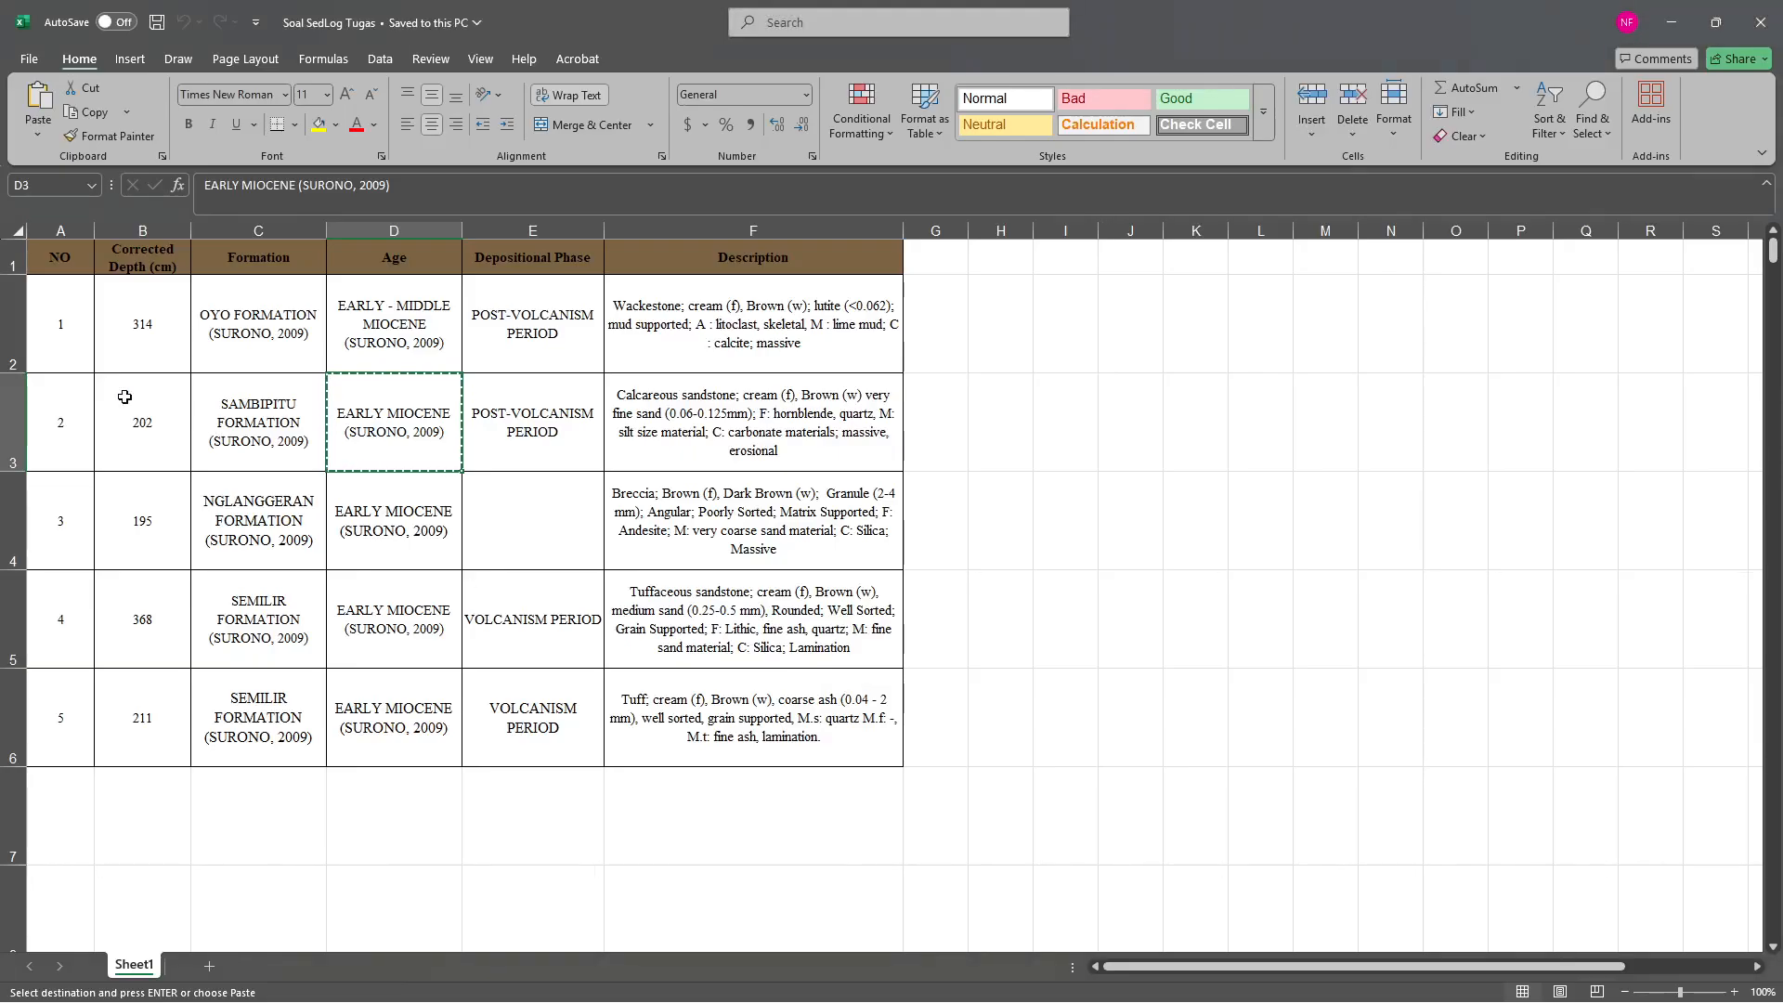
{"action": "left_click", "coordinate": [260, 424]}
{"action": "key", "text": "ctrl+c"}
{"action": "key", "text": "alt+Tab"}
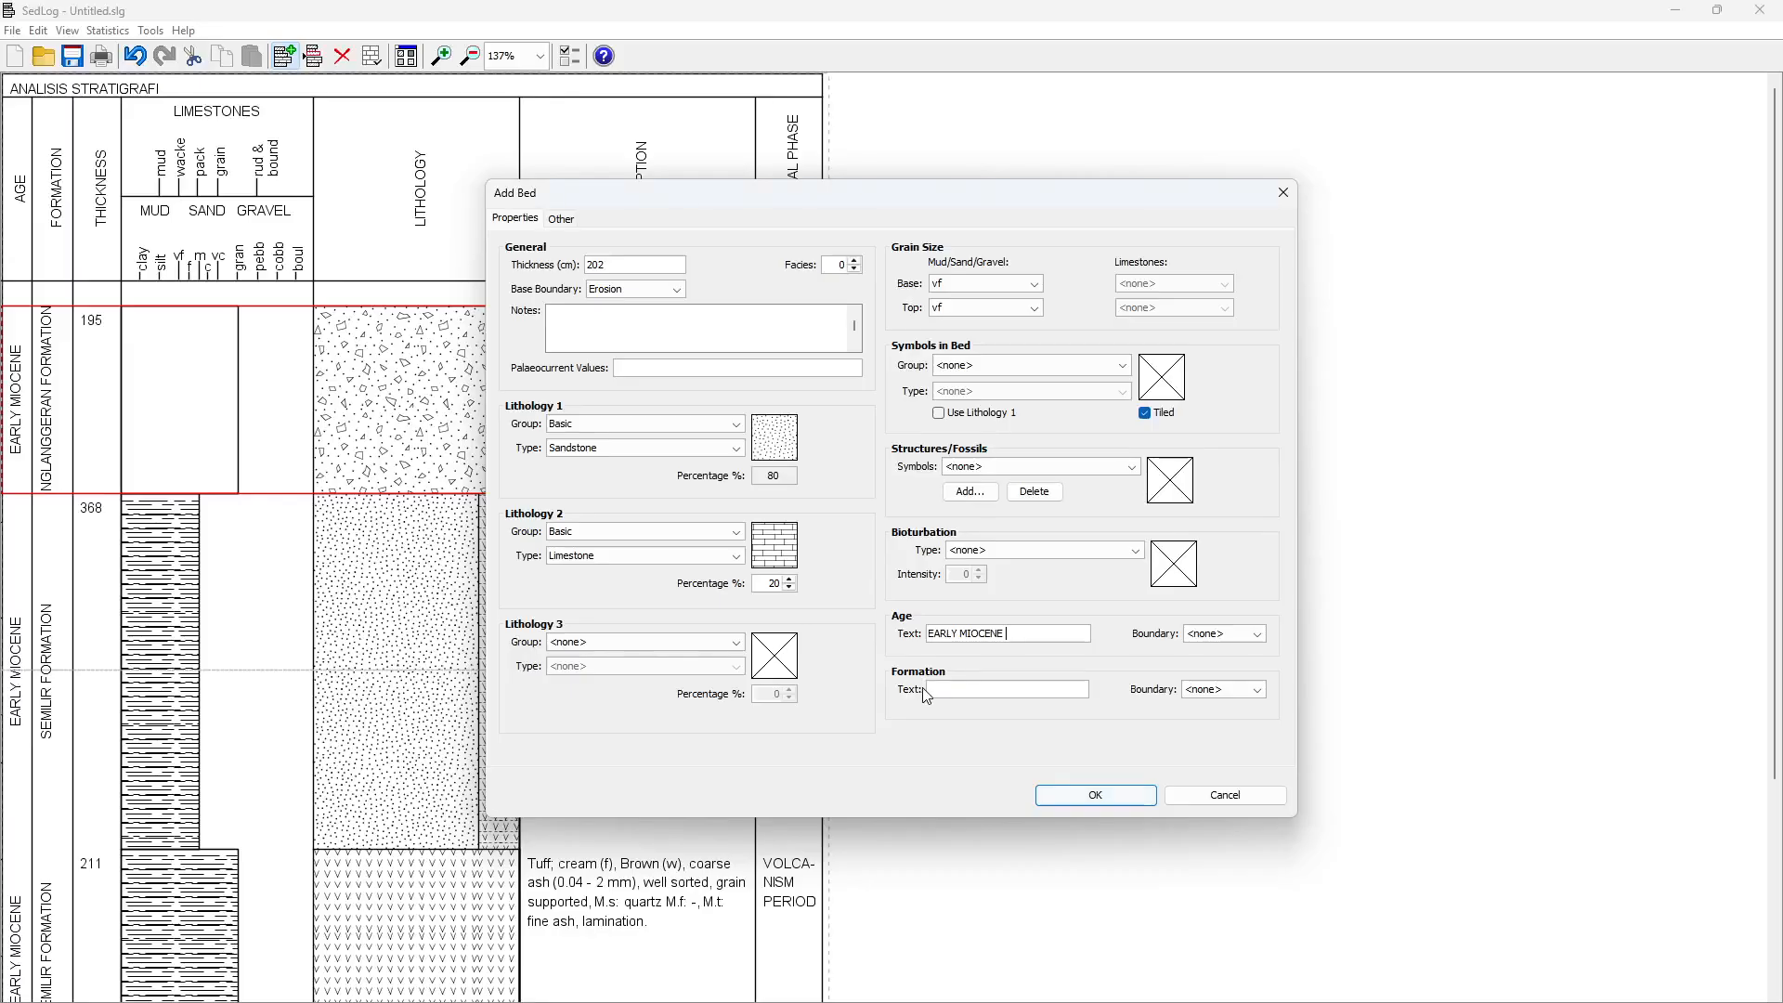
{"action": "key", "text": "ctrl+v"}
{"action": "left_click_drag", "start_coordinate": [1087, 692], "coordinate": [999, 688]}
{"action": "key", "text": "BackSpace"}
Copy row 2's calcareous sandstone description from the Excel table into the bed's Description text
{"action": "left_click", "coordinate": [577, 218]}
{"action": "key", "text": "alt+Tab"}
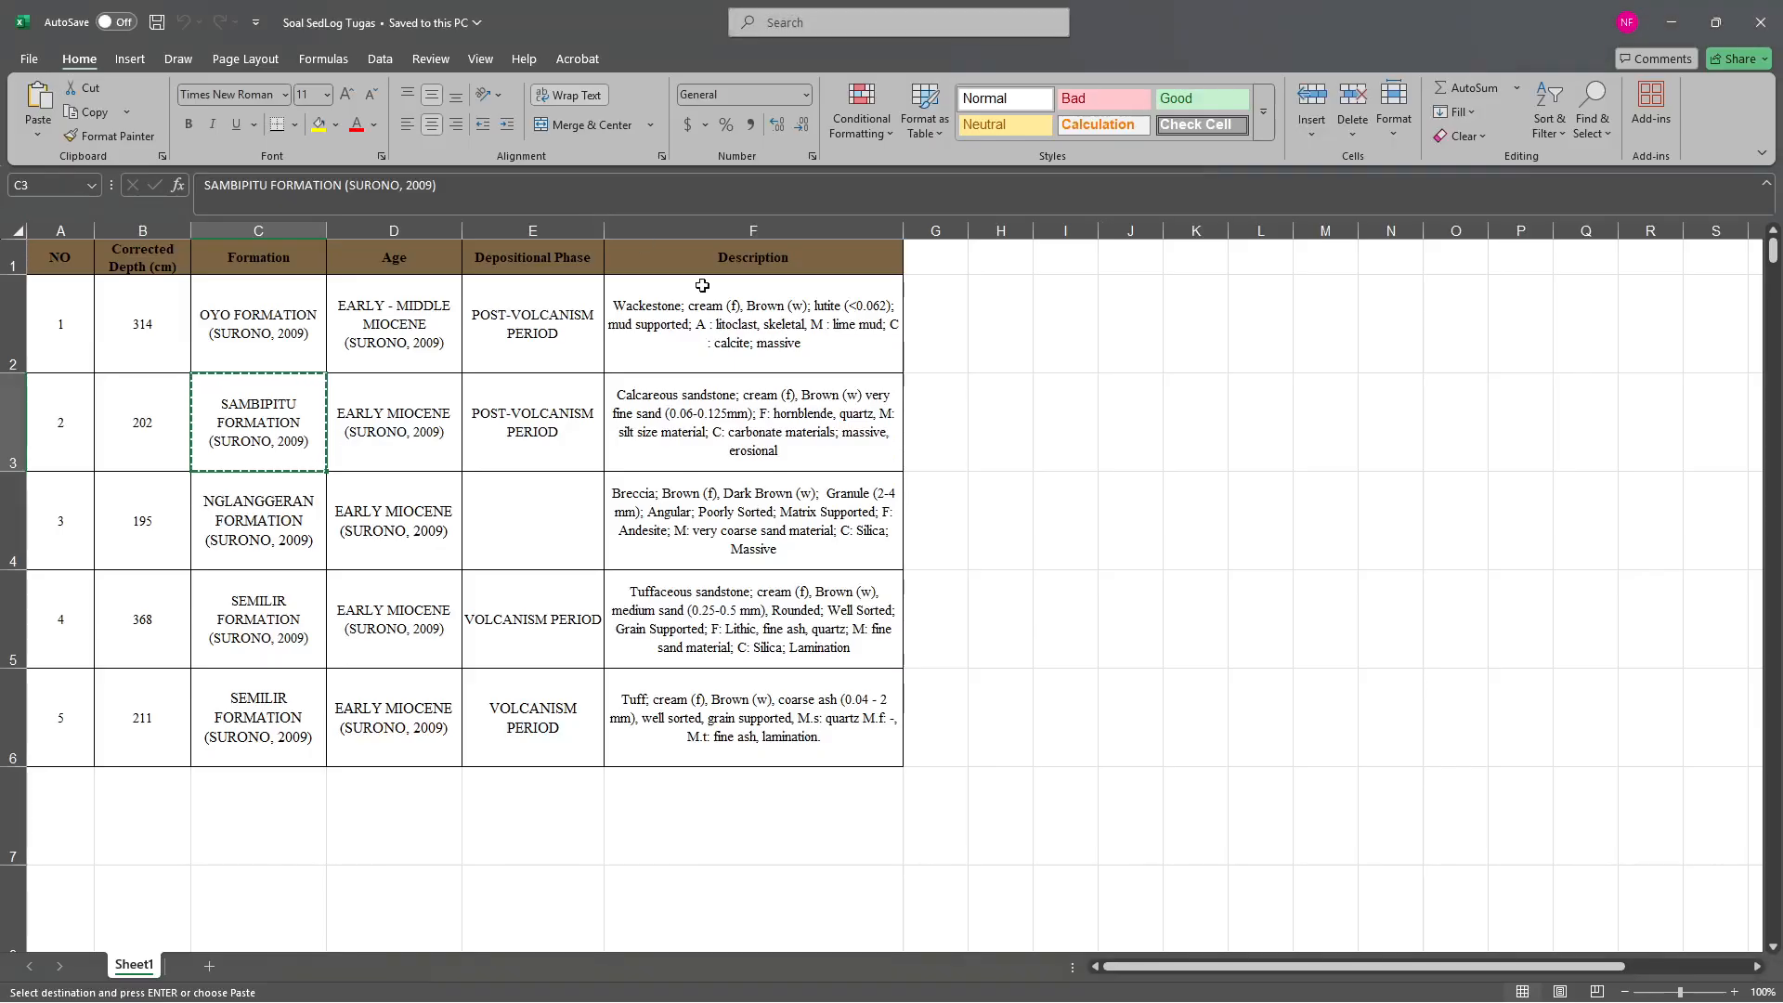
{"action": "left_click", "coordinate": [763, 401]}
{"action": "key", "text": "ctrl+c"}
{"action": "key", "text": "alt+Tab"}
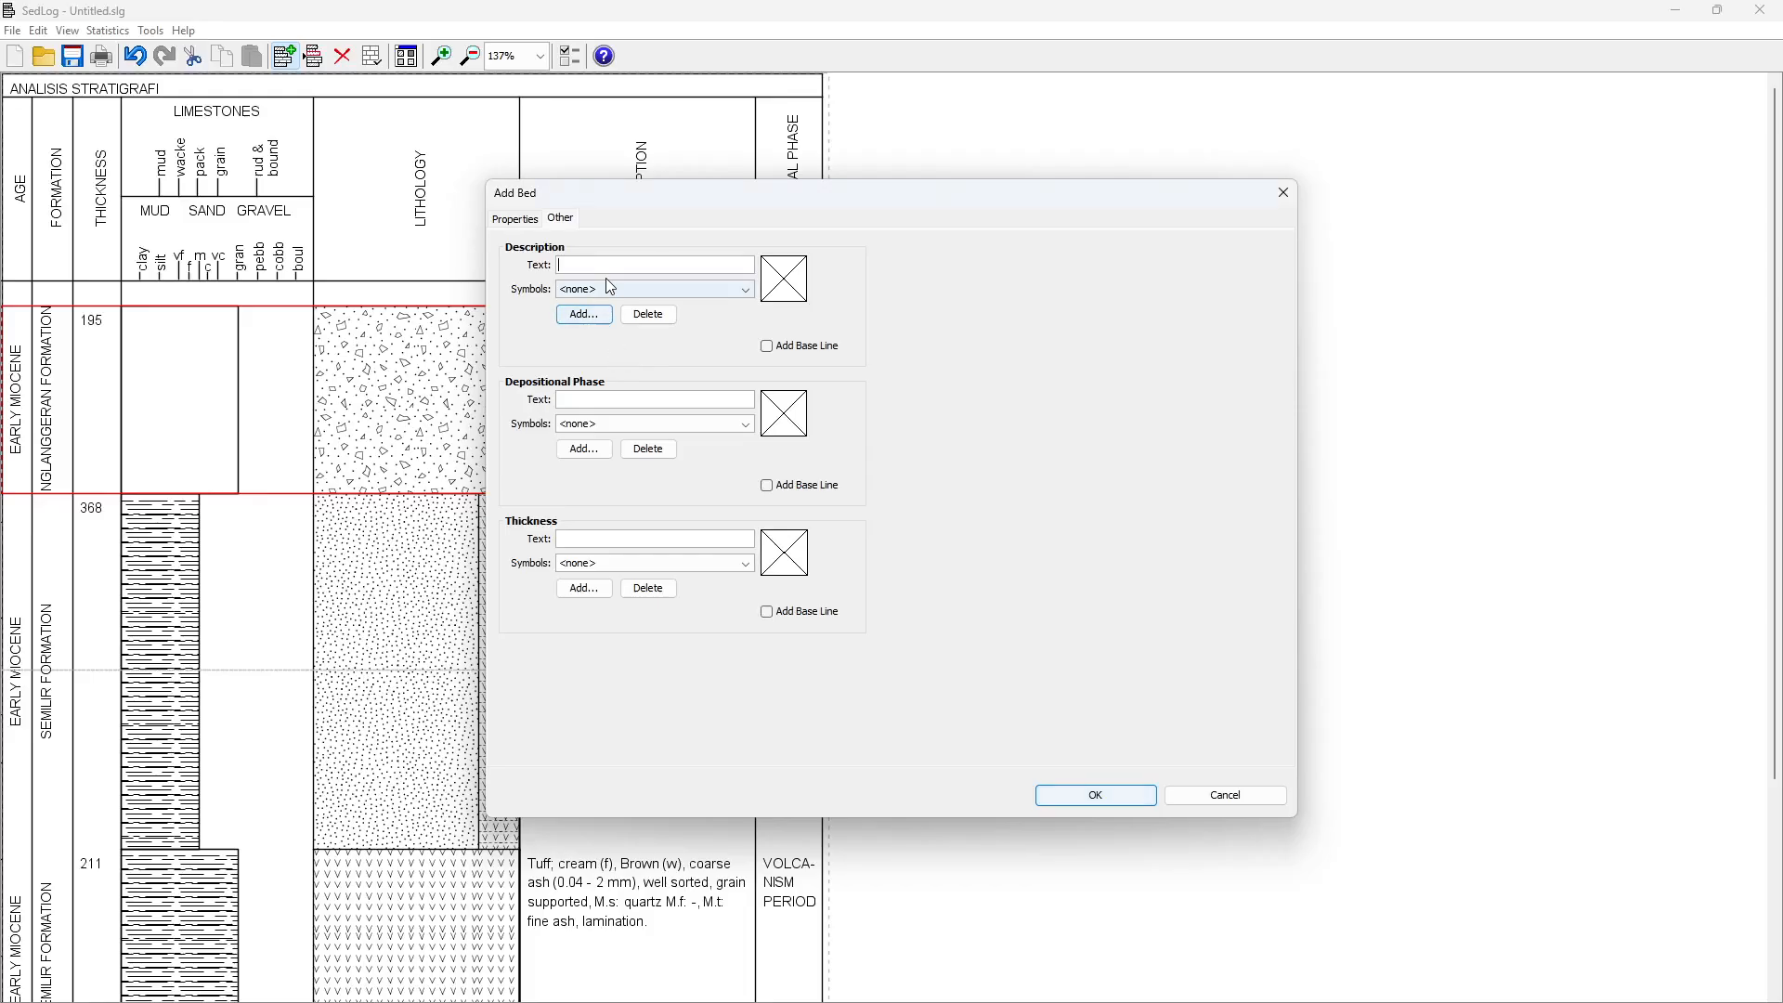
{"action": "key", "text": "ctrl+v"}
Fill the bed's Depositional Phase text with POST-VOLCANISM PERIOD, copied from row 2 of the Excel table
{"action": "key", "text": "alt+Tab"}
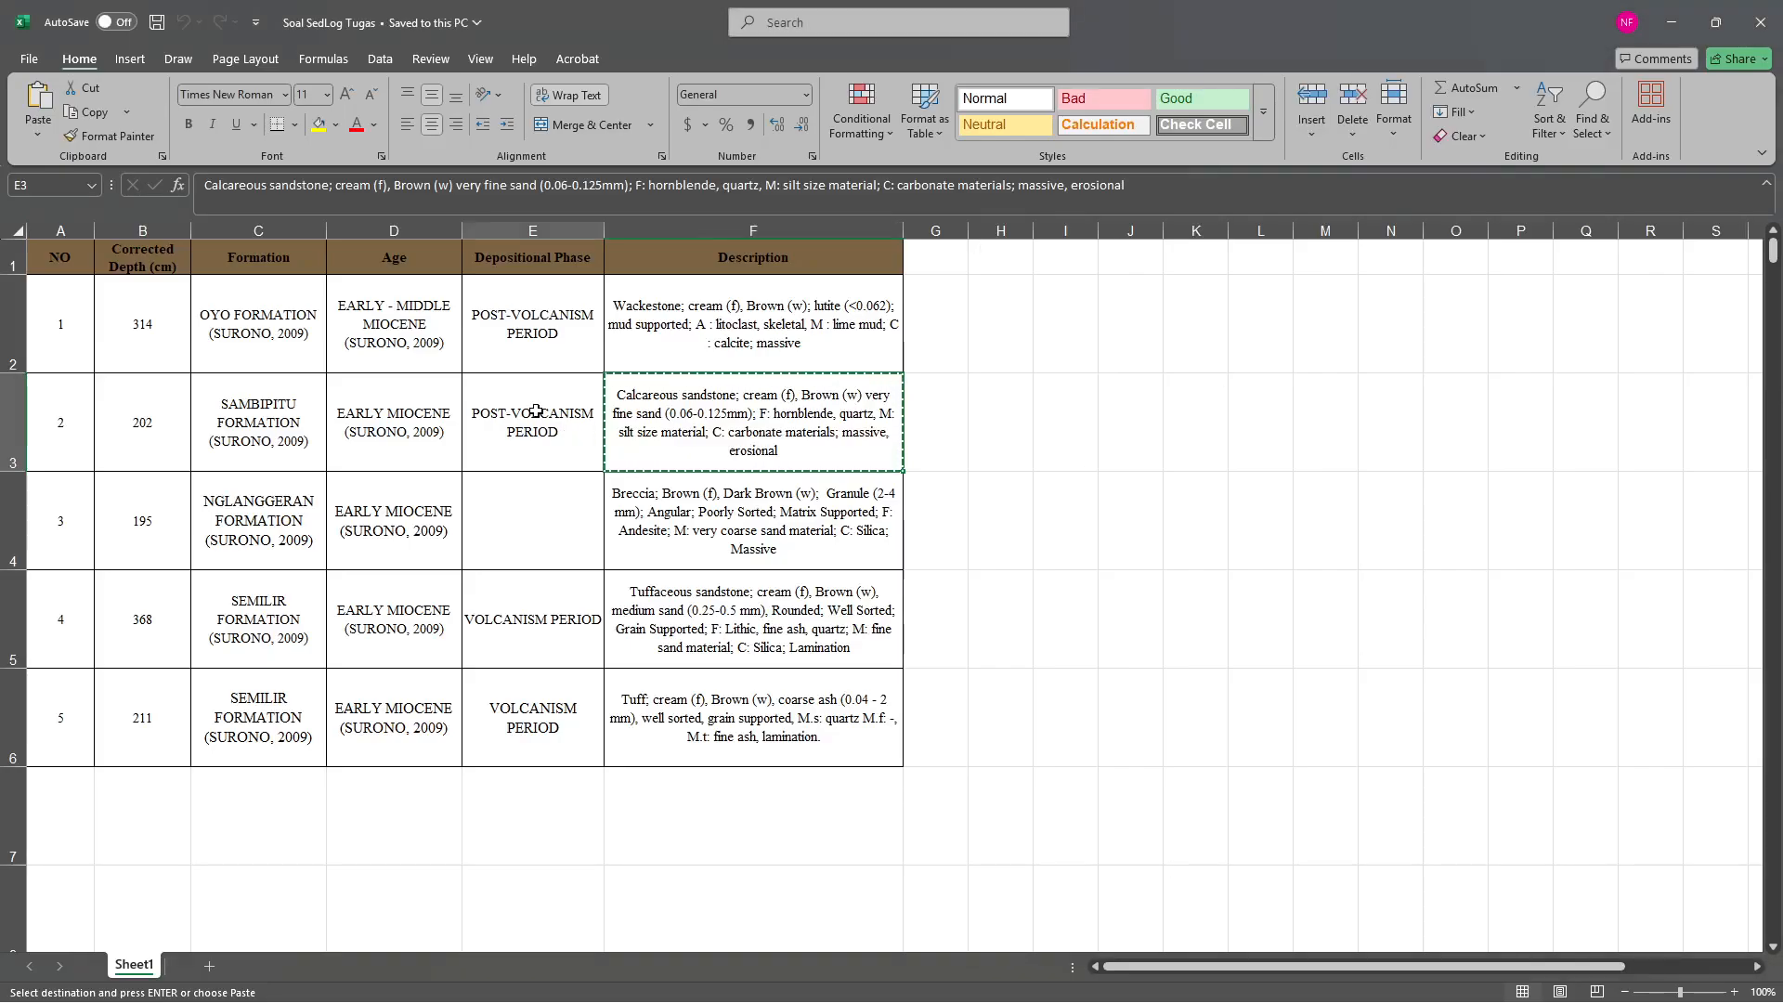
{"action": "key", "text": "Left"}
{"action": "key", "text": "ctrl+c"}
{"action": "key", "text": "alt+Tab"}
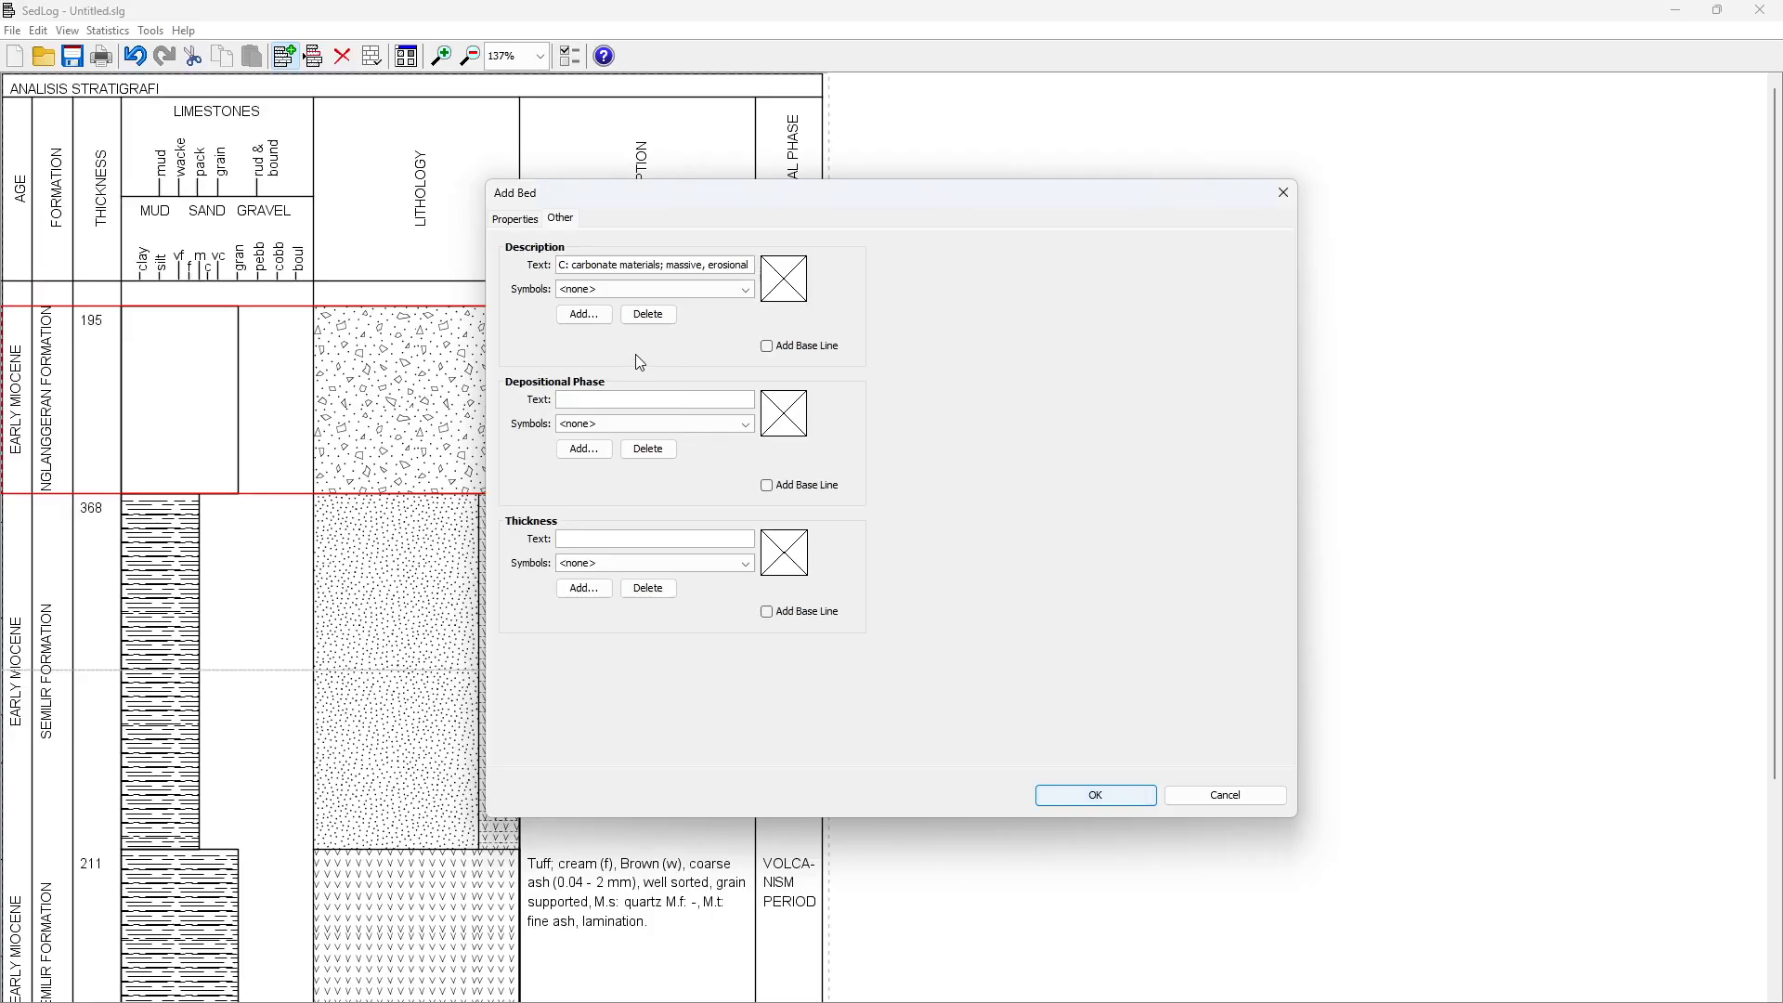
{"action": "left_click", "coordinate": [609, 399]}
{"action": "key", "text": "ctrl+v"}
Fill the bed's Thickness text with 202 from the Excel table and add the bed to the log
{"action": "key", "text": "alt+Tab"}
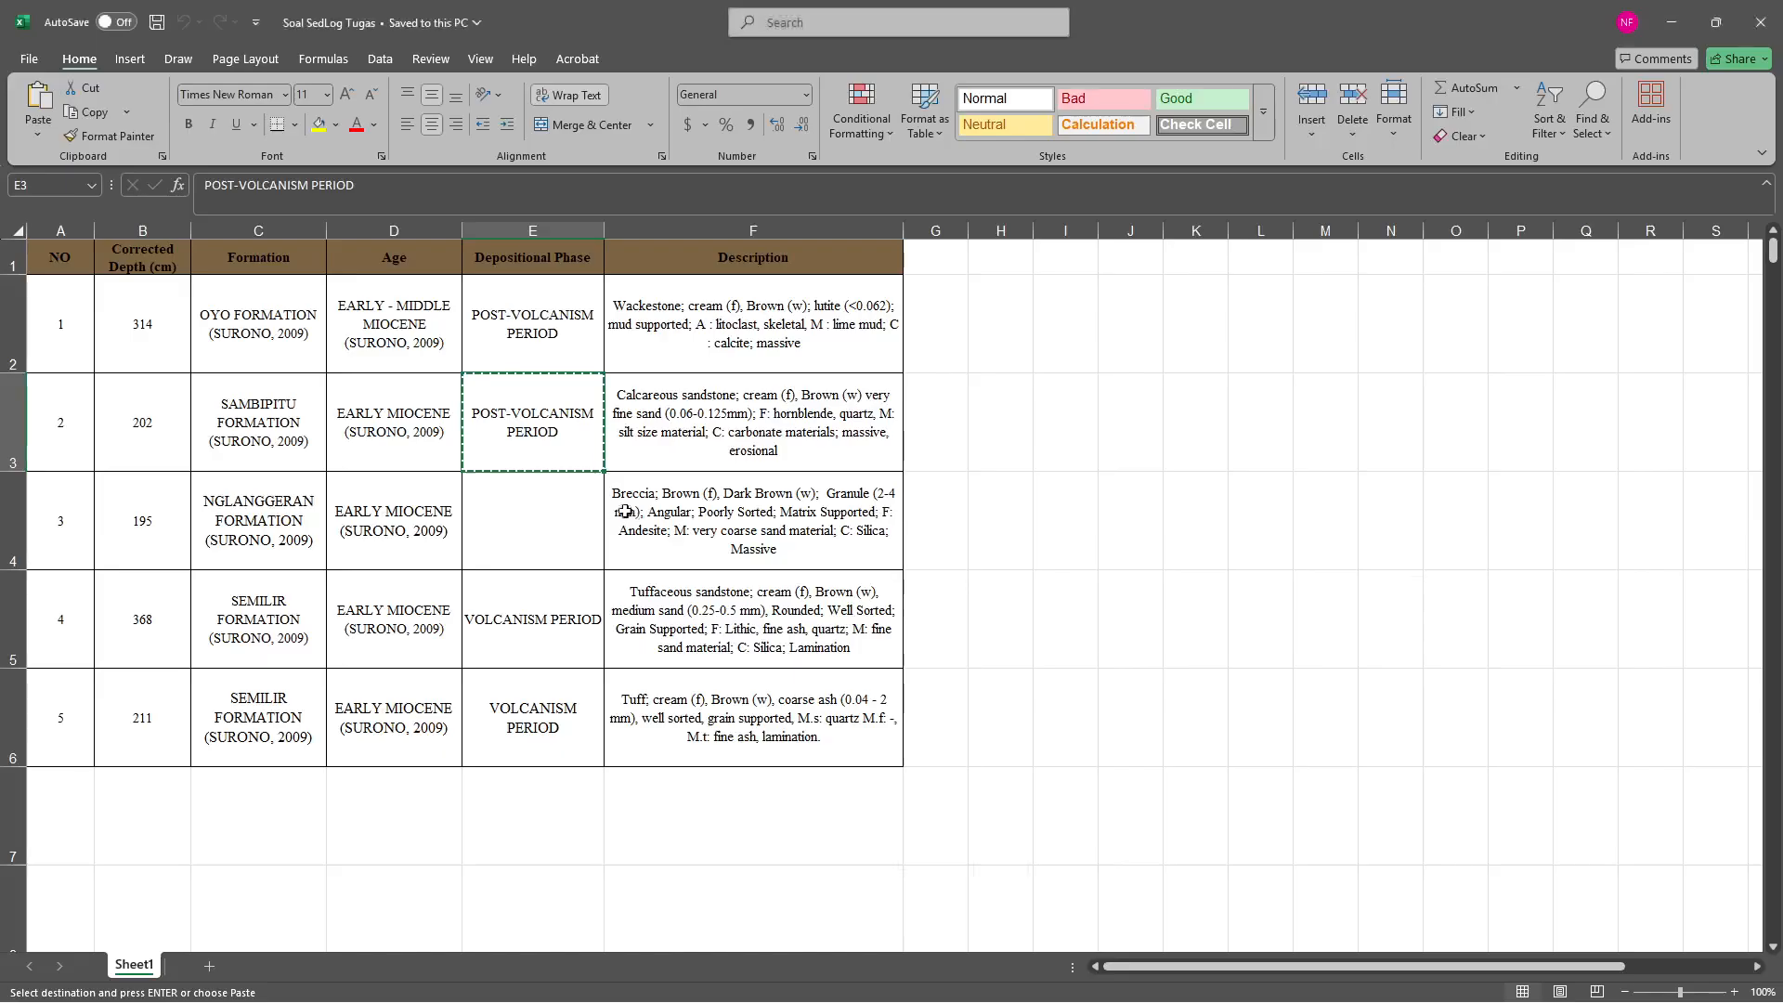
{"action": "left_click", "coordinate": [143, 407]}
{"action": "key", "text": "ctrl+c"}
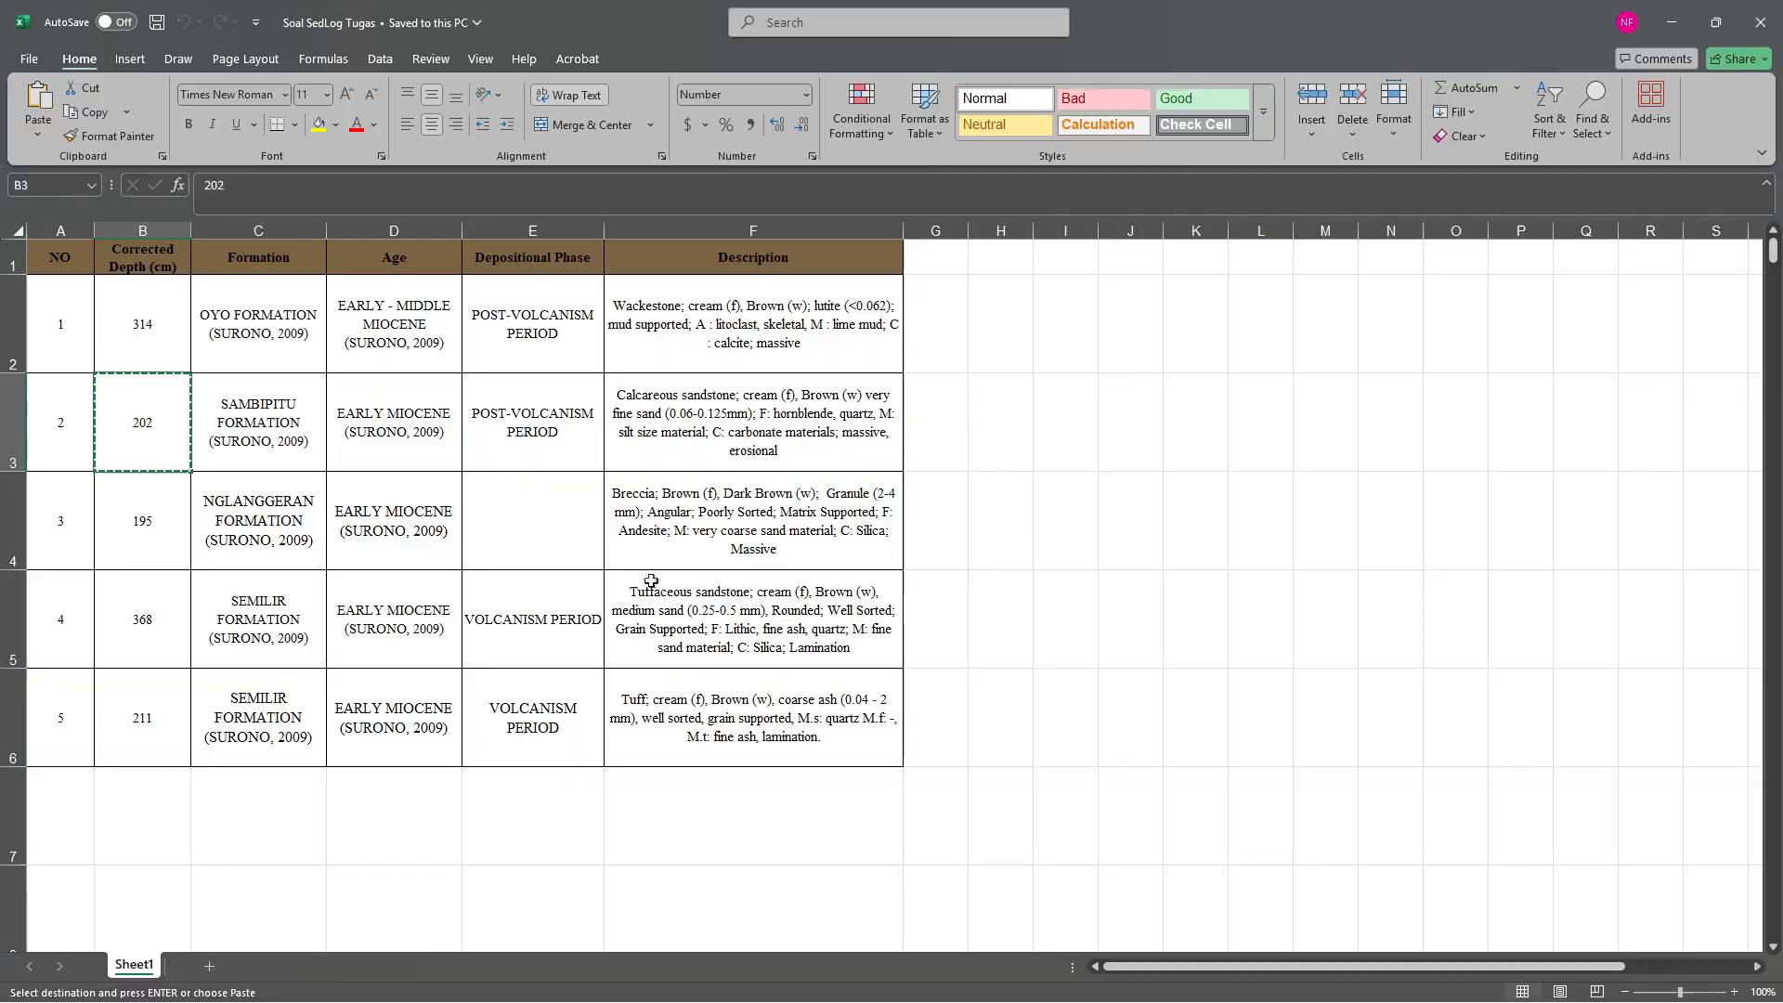
{"action": "key", "text": "alt+Tab"}
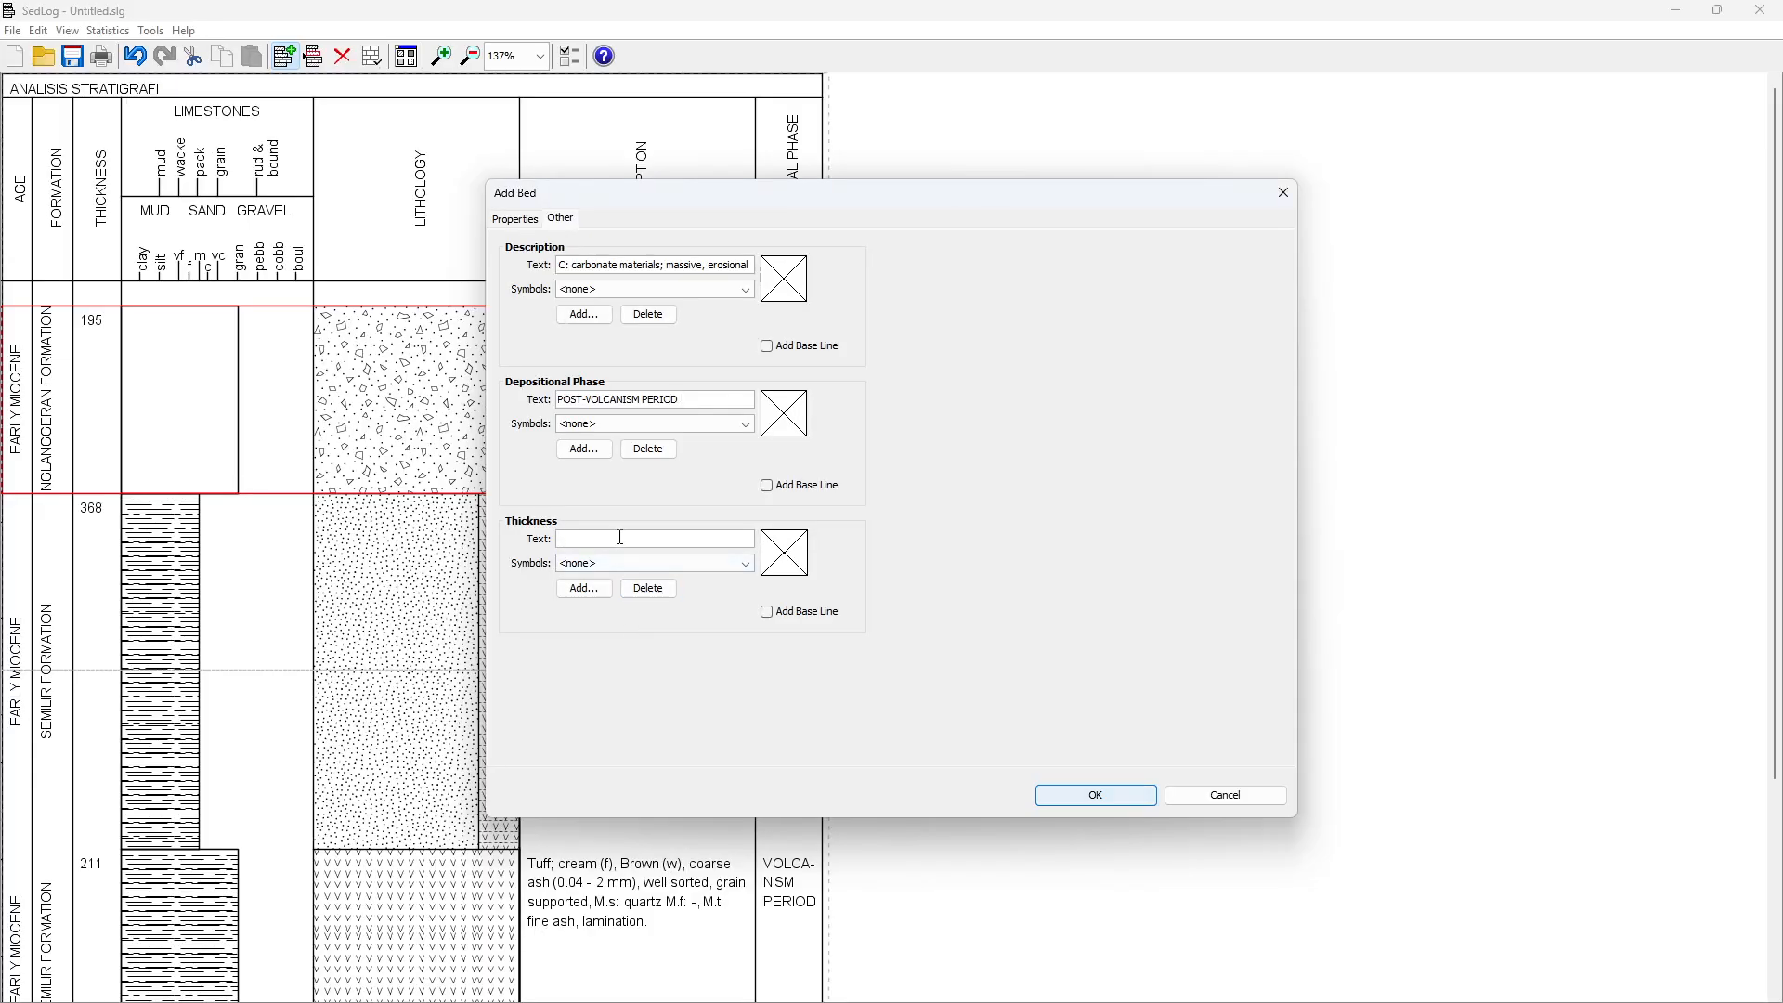
{"action": "left_click", "coordinate": [620, 537]}
{"action": "key", "text": "ctrl+v"}
{"action": "left_click", "coordinate": [1130, 796]}
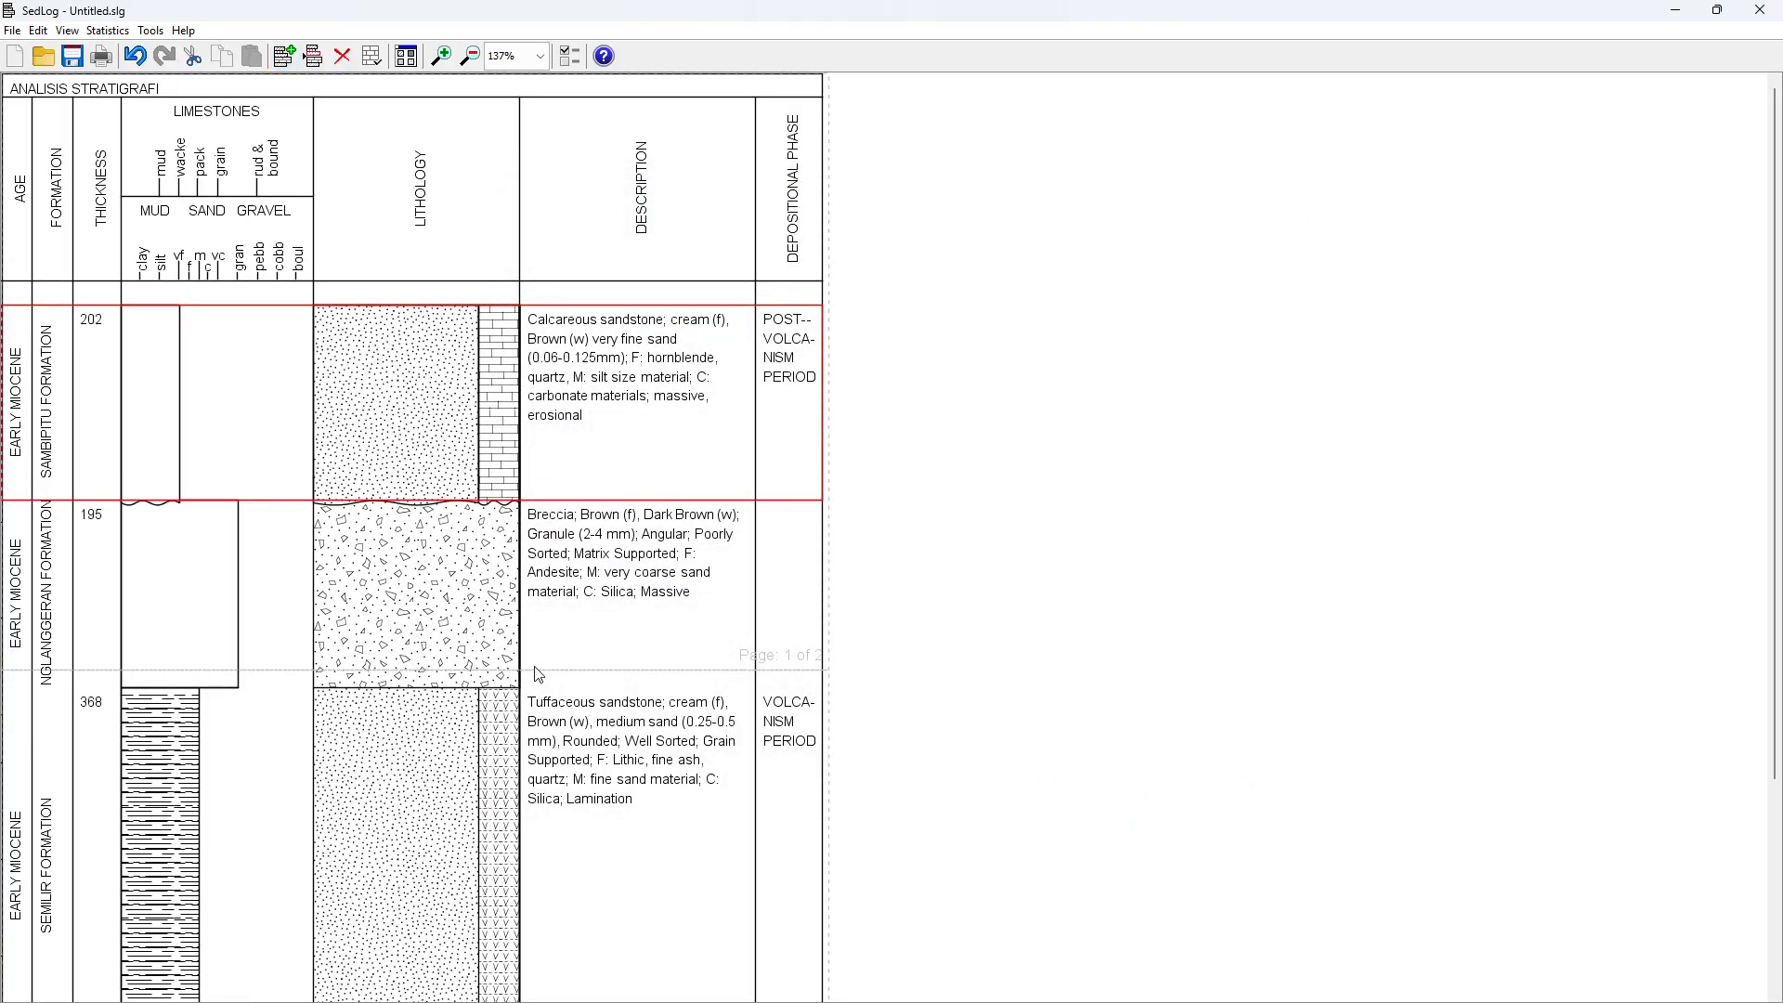
Start a new bed for row 1 of the Excel table with a thickness of 314 cm and a Sharp base boundary
{"action": "left_click", "coordinate": [286, 59]}
{"action": "key", "text": "alt+Tab"}
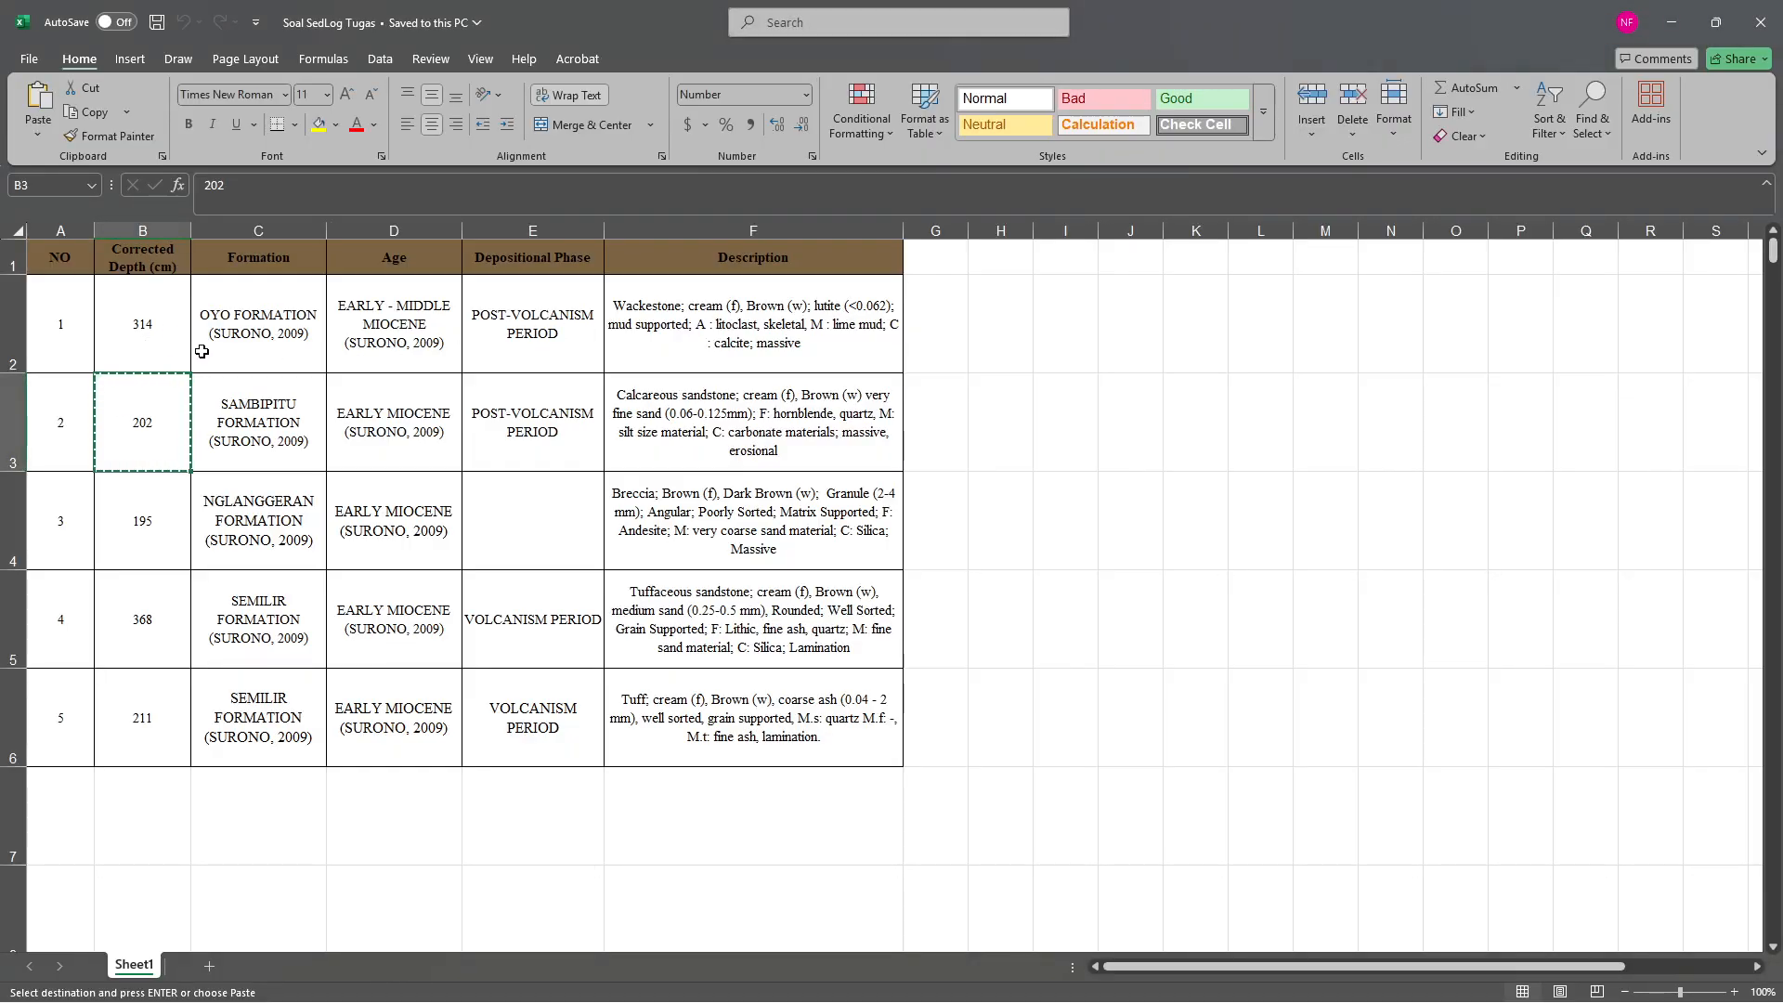
{"action": "left_click", "coordinate": [159, 349]}
{"action": "key", "text": "ctrl+c"}
{"action": "key", "text": "alt+Tab"}
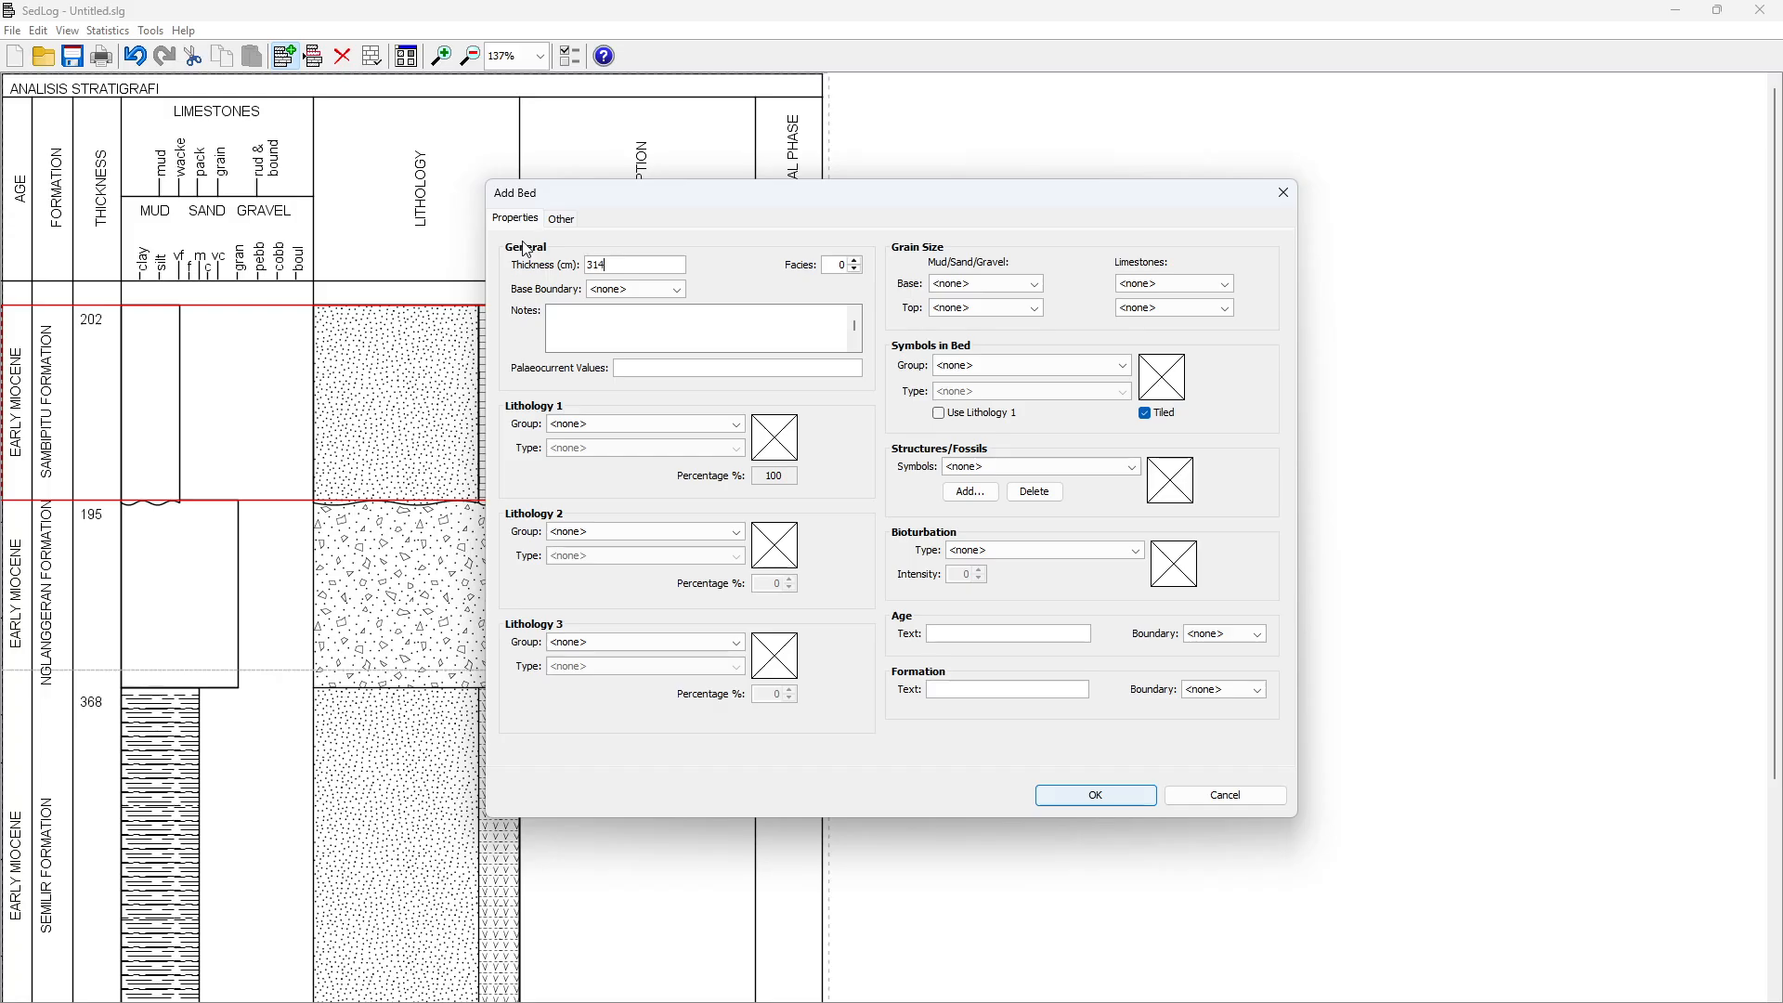
{"action": "key", "text": "alt+Tab"}
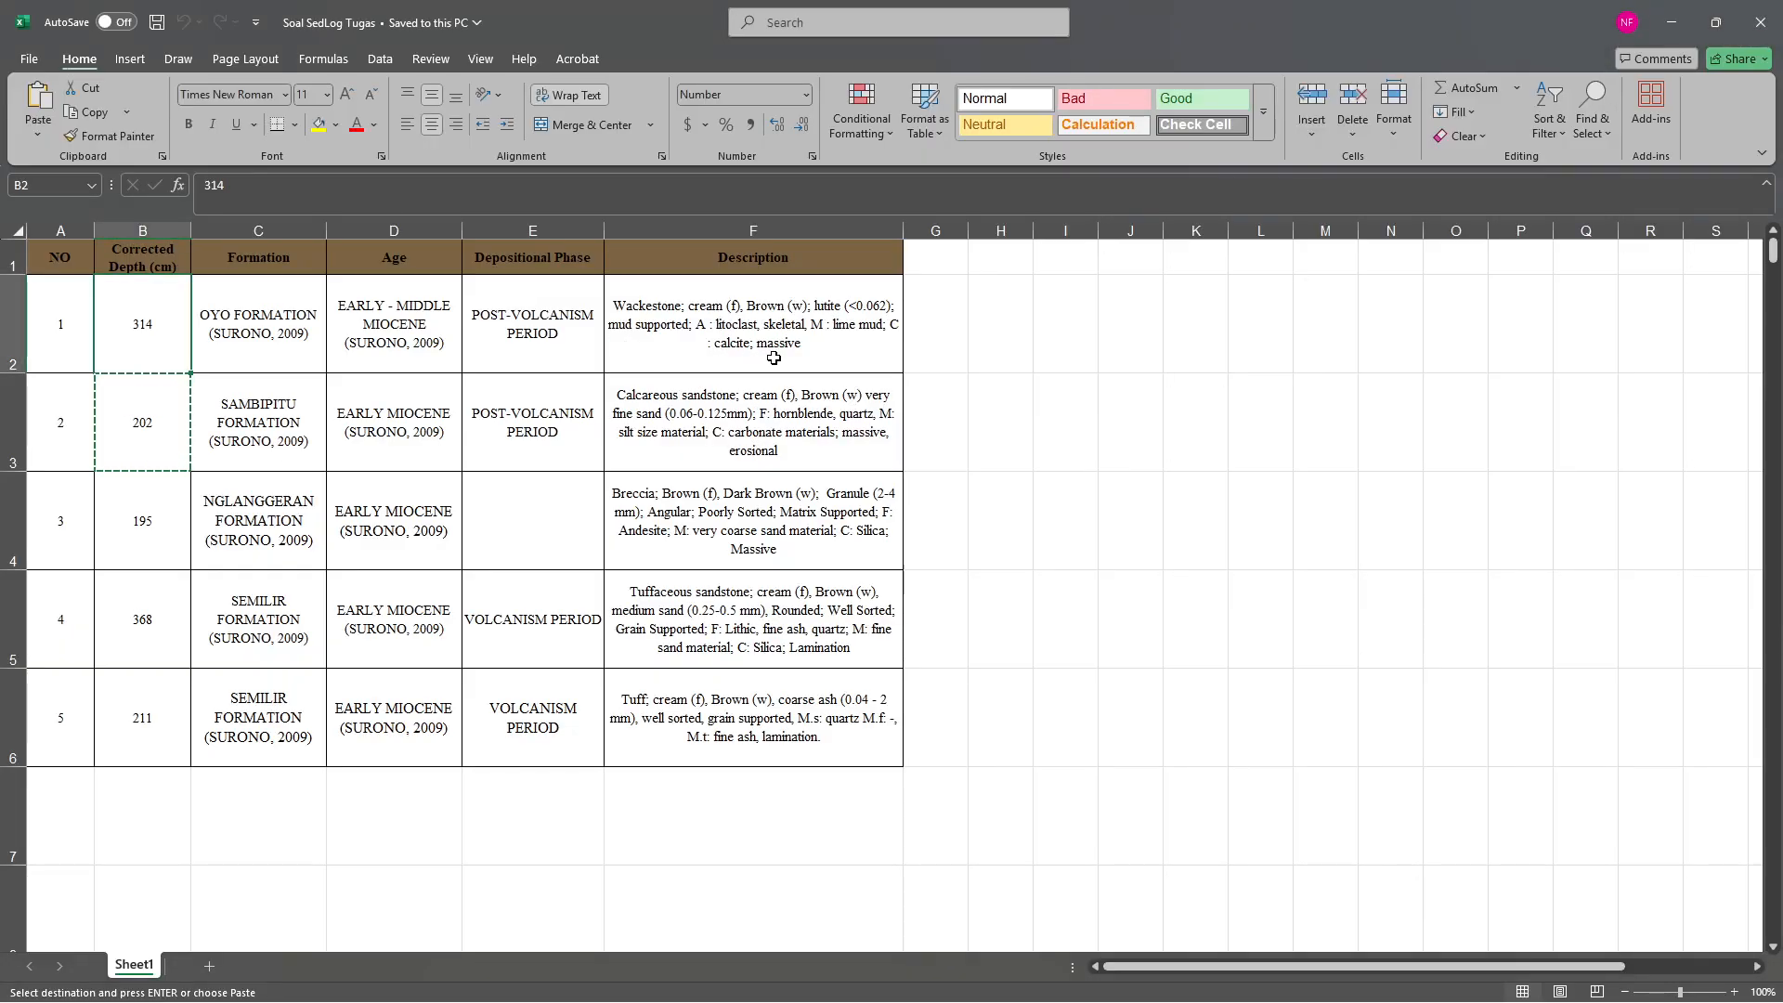
{"action": "key", "text": "alt+Tab"}
{"action": "left_click", "coordinate": [618, 290]}
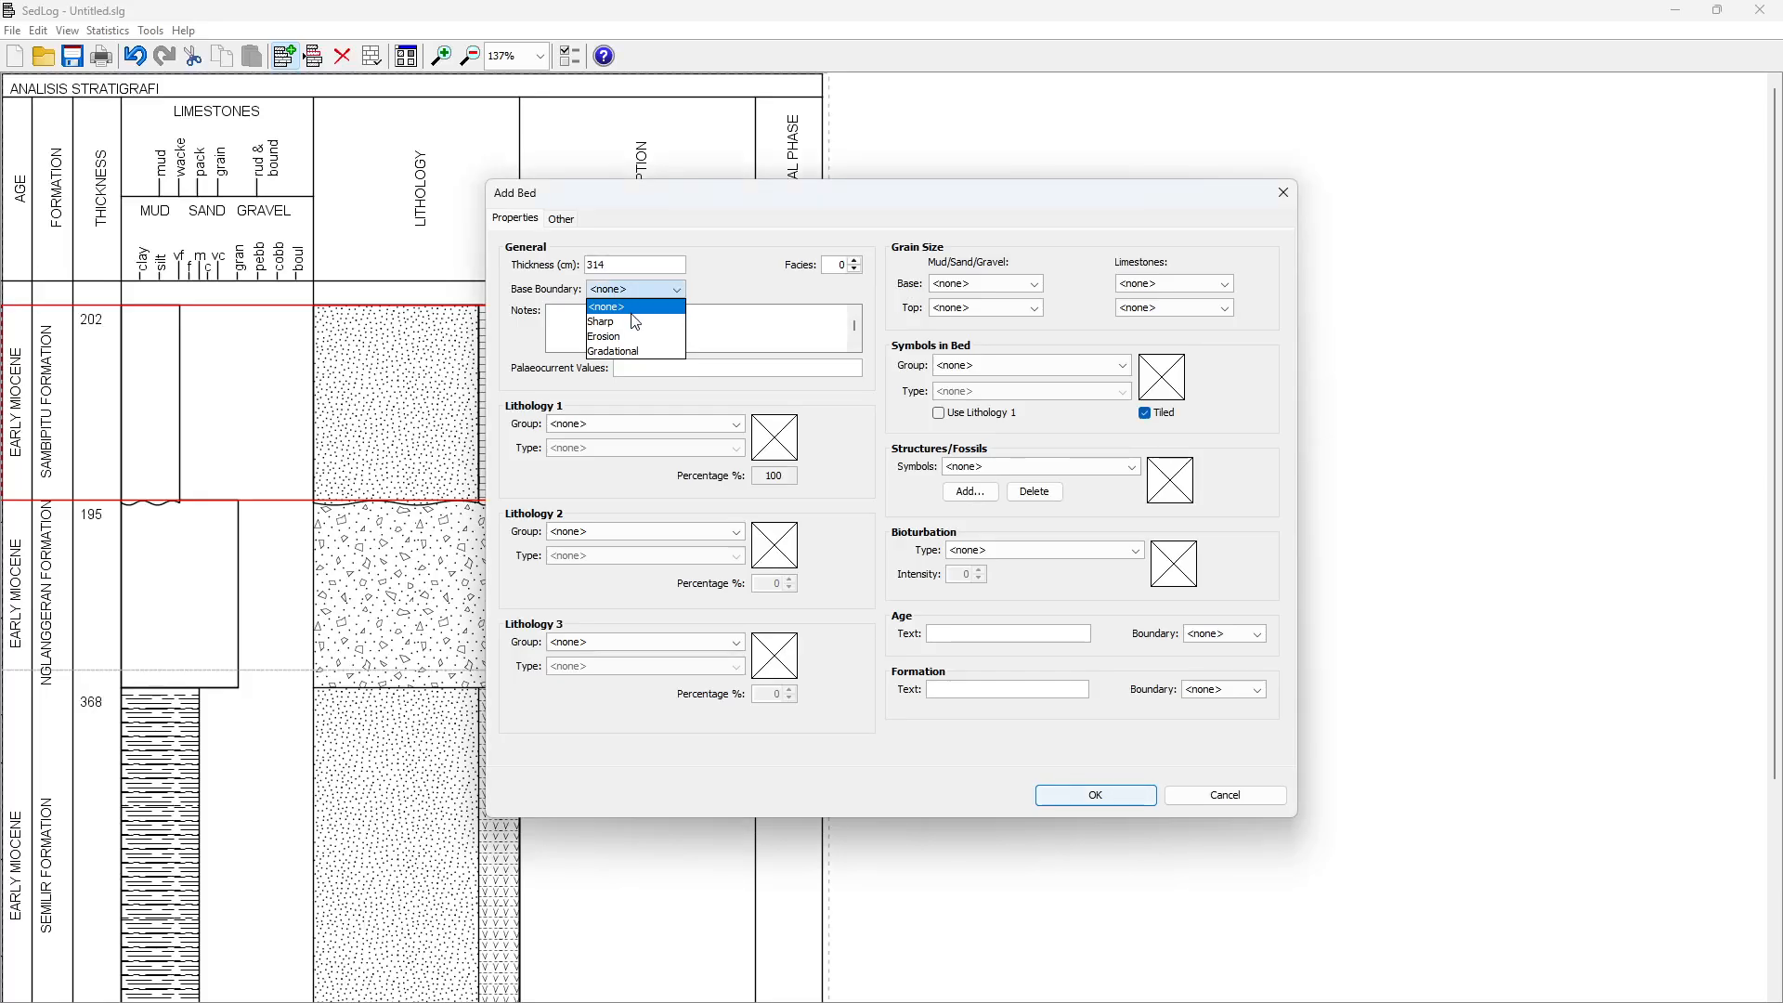
{"action": "left_click", "coordinate": [635, 321]}
Set the new bed's Lithology 1 to group Carbonates, type Wackestone, following row 1's description in the Excel table
{"action": "left_click", "coordinate": [676, 425]}
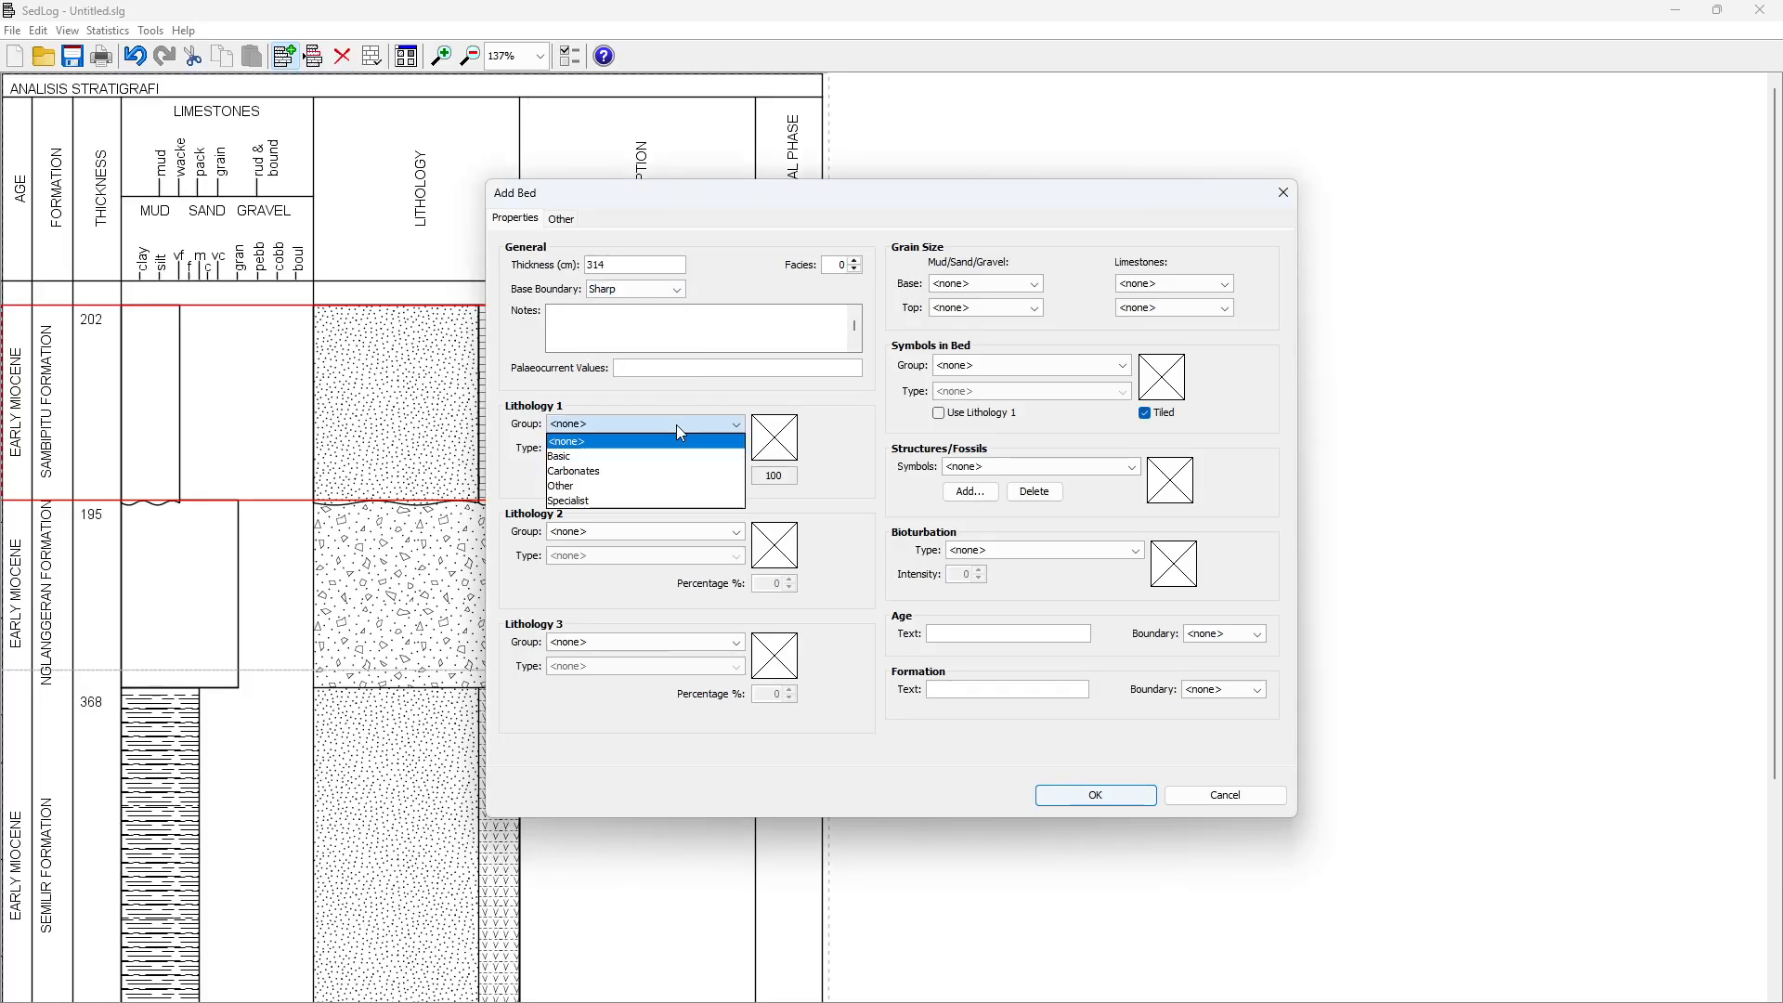
{"action": "key", "text": "alt+Tab"}
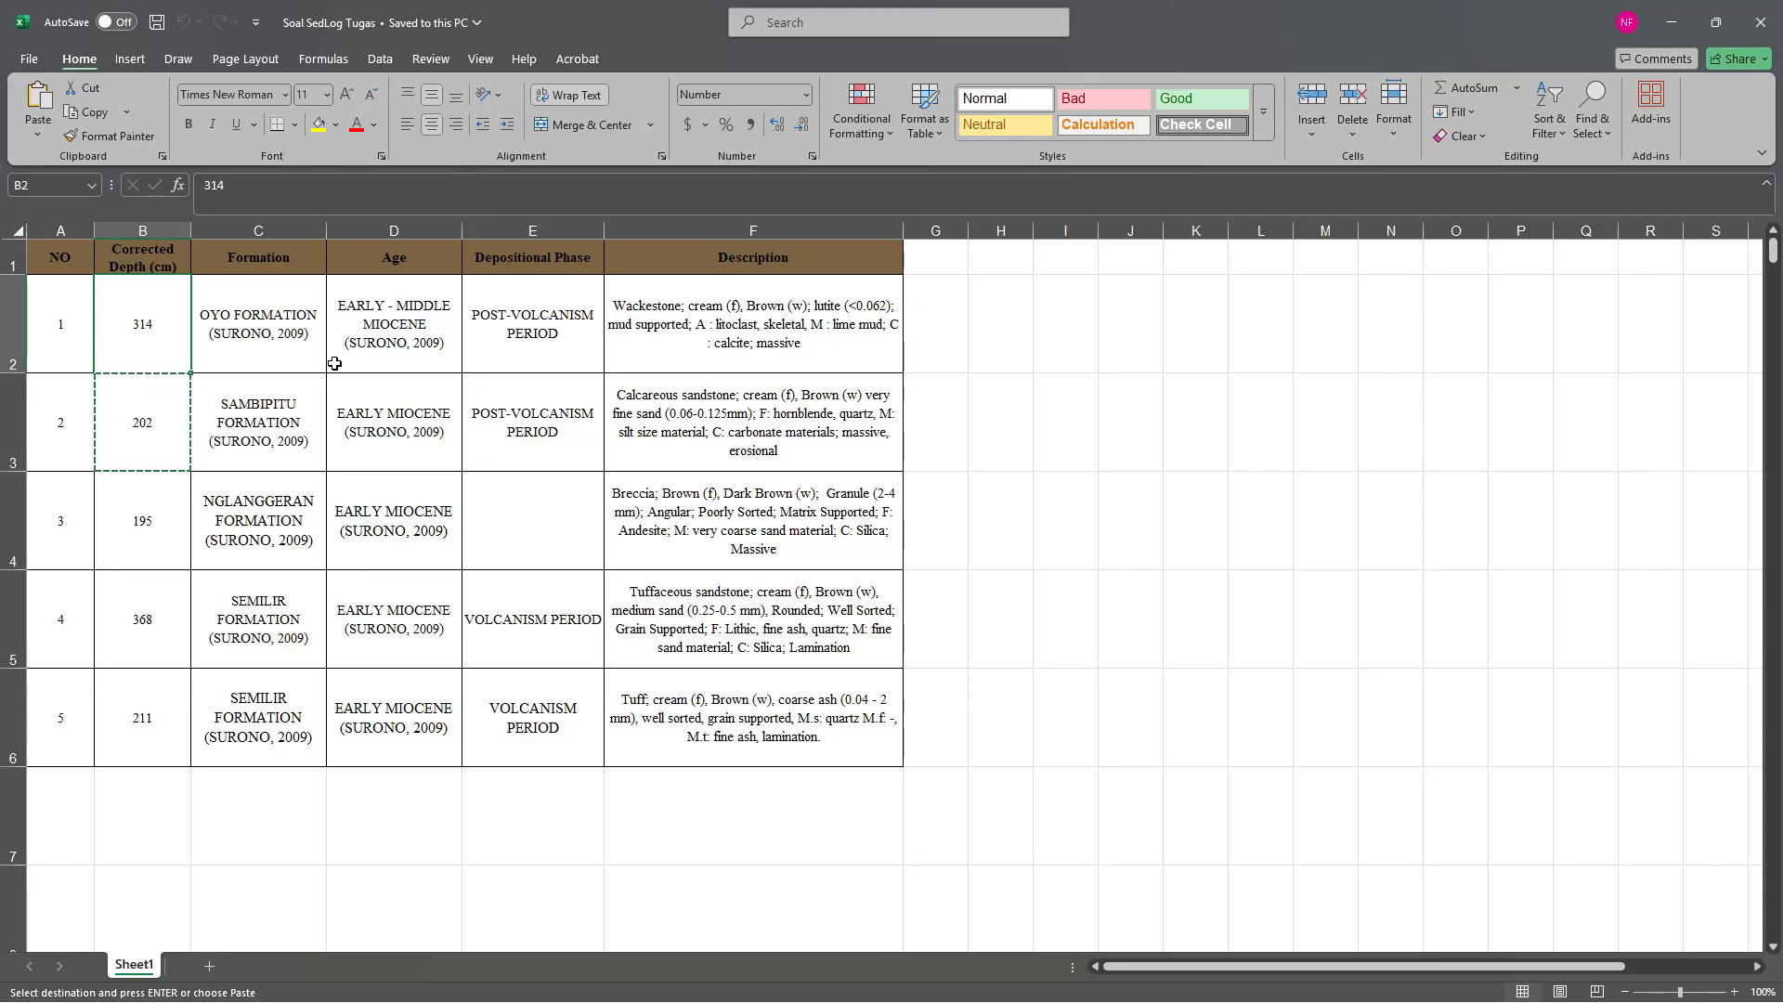
{"action": "key", "text": "alt+Tab"}
{"action": "left_click", "coordinate": [571, 428]}
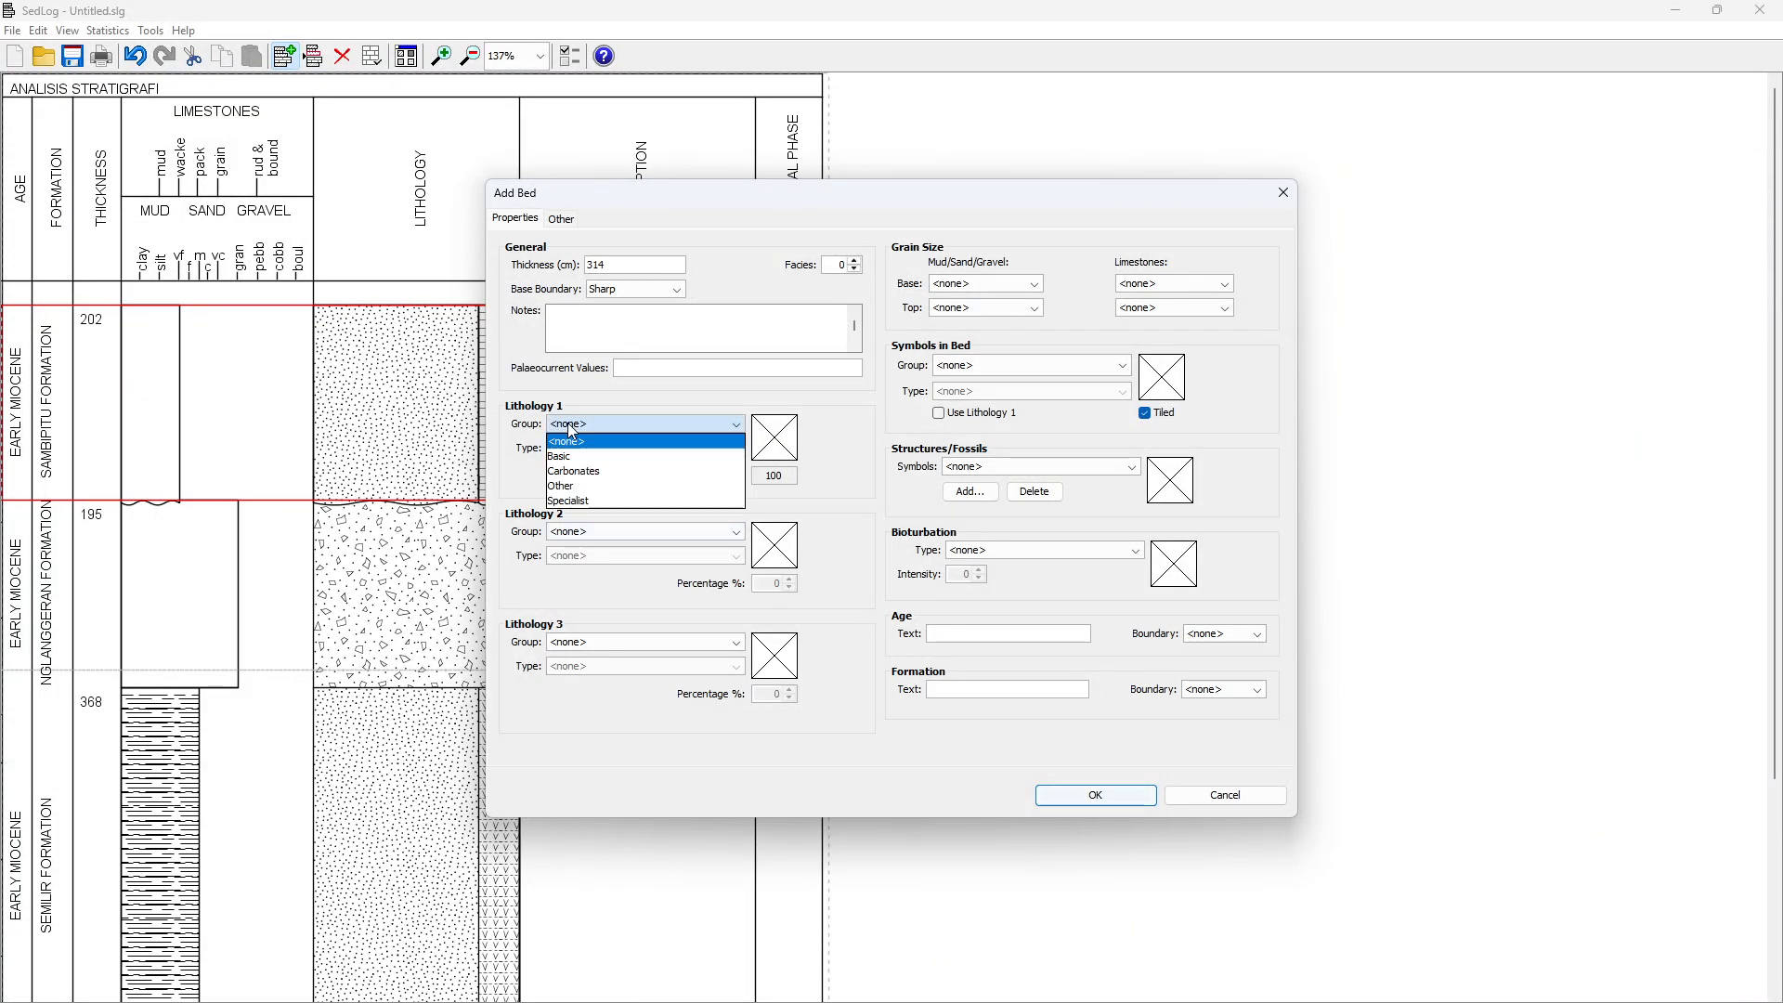
{"action": "left_click", "coordinate": [574, 471]}
{"action": "left_click", "coordinate": [594, 447]}
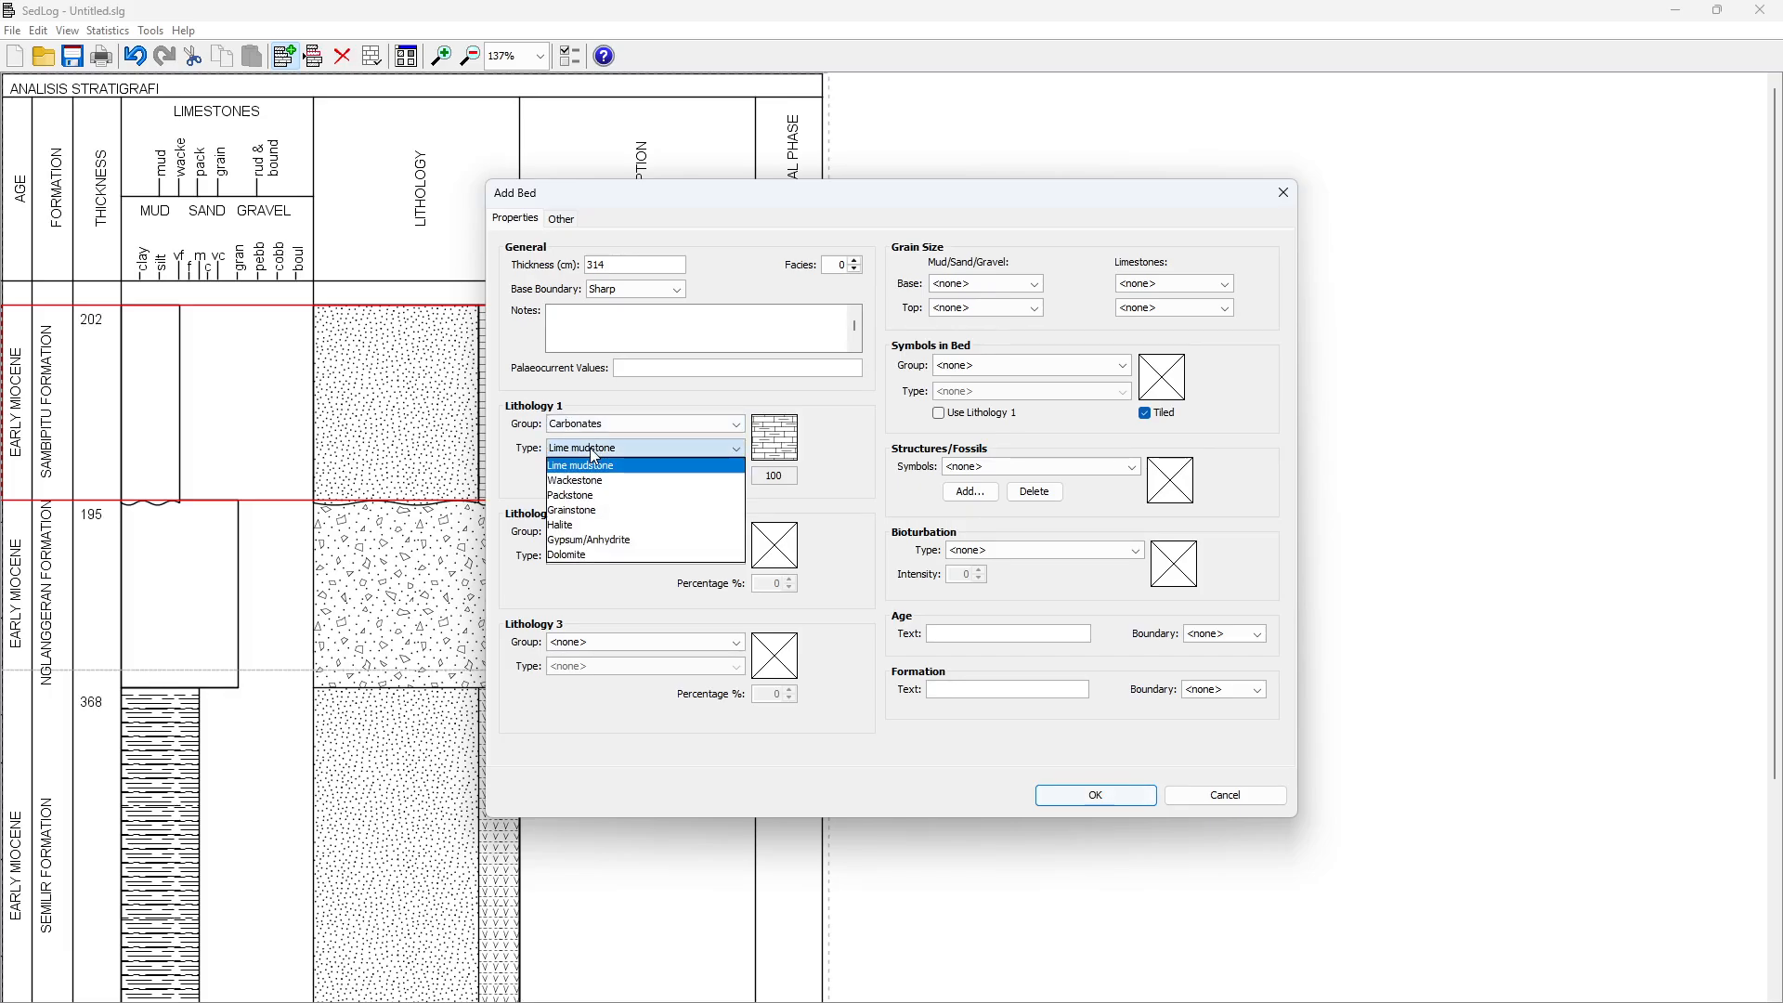
{"action": "left_click", "coordinate": [591, 482]}
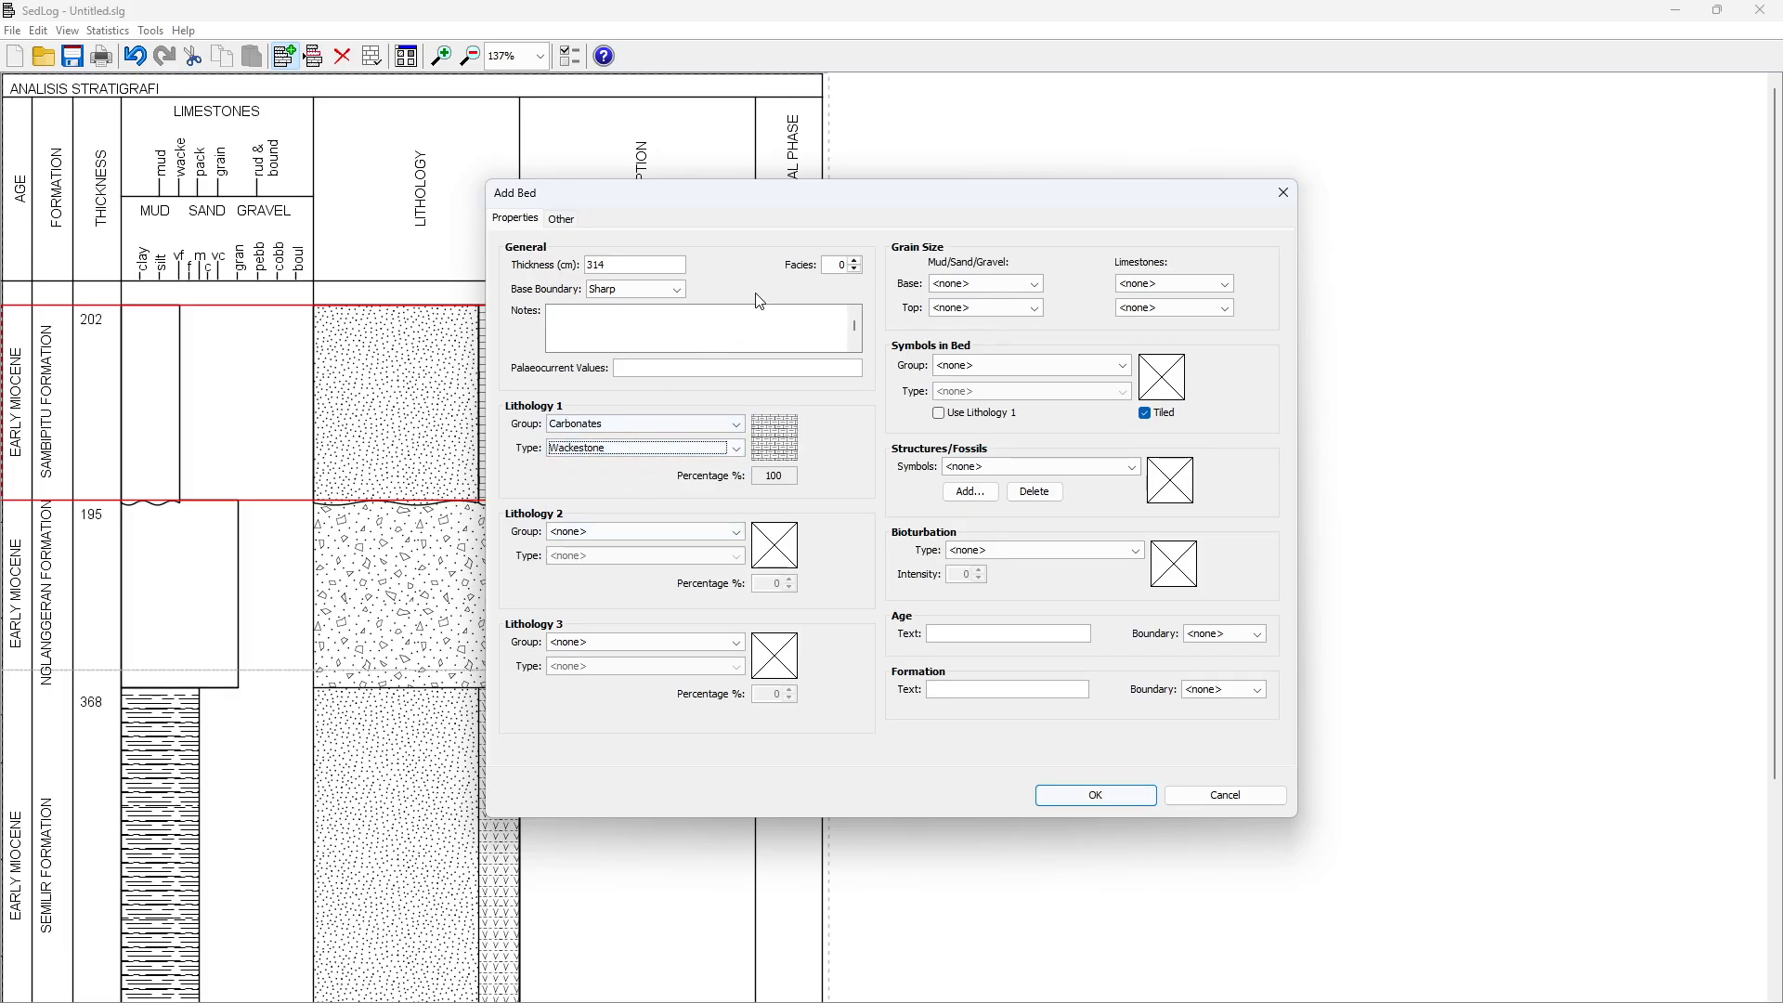
Set the bed's Limestones grain size to wackestone at both base and top
{"action": "left_click", "coordinate": [954, 287]}
{"action": "left_click", "coordinate": [955, 290]}
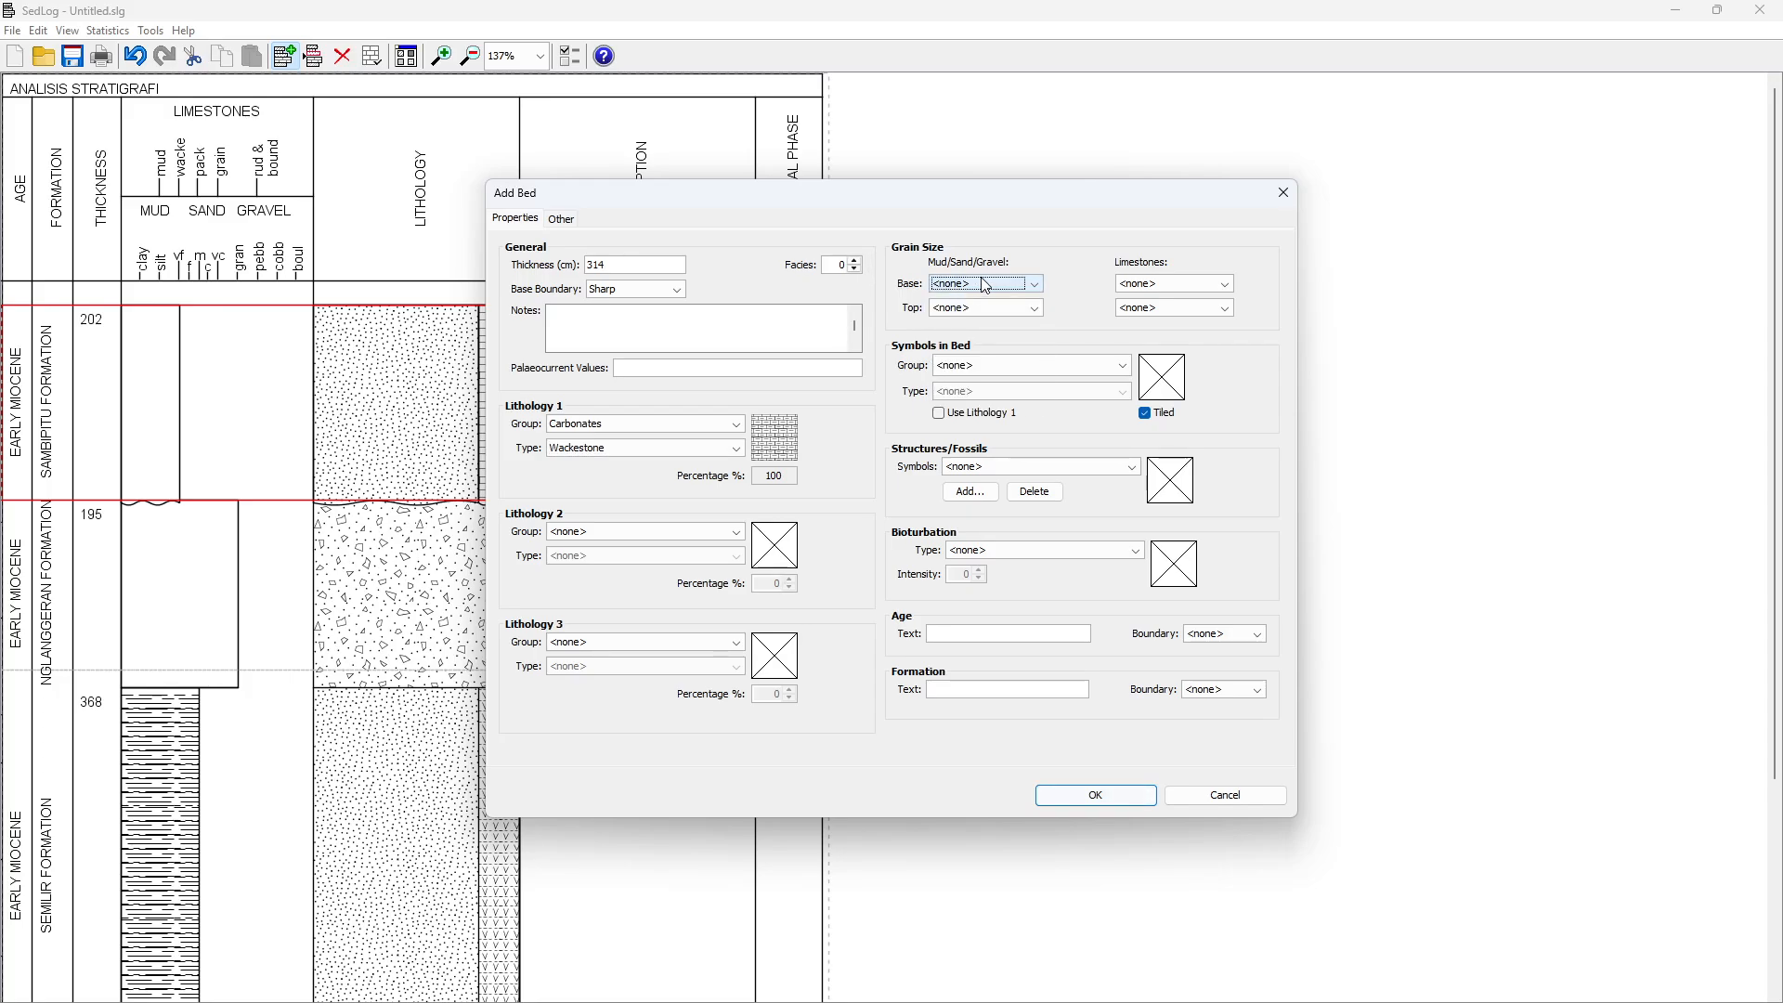
{"action": "left_click", "coordinate": [1152, 290]}
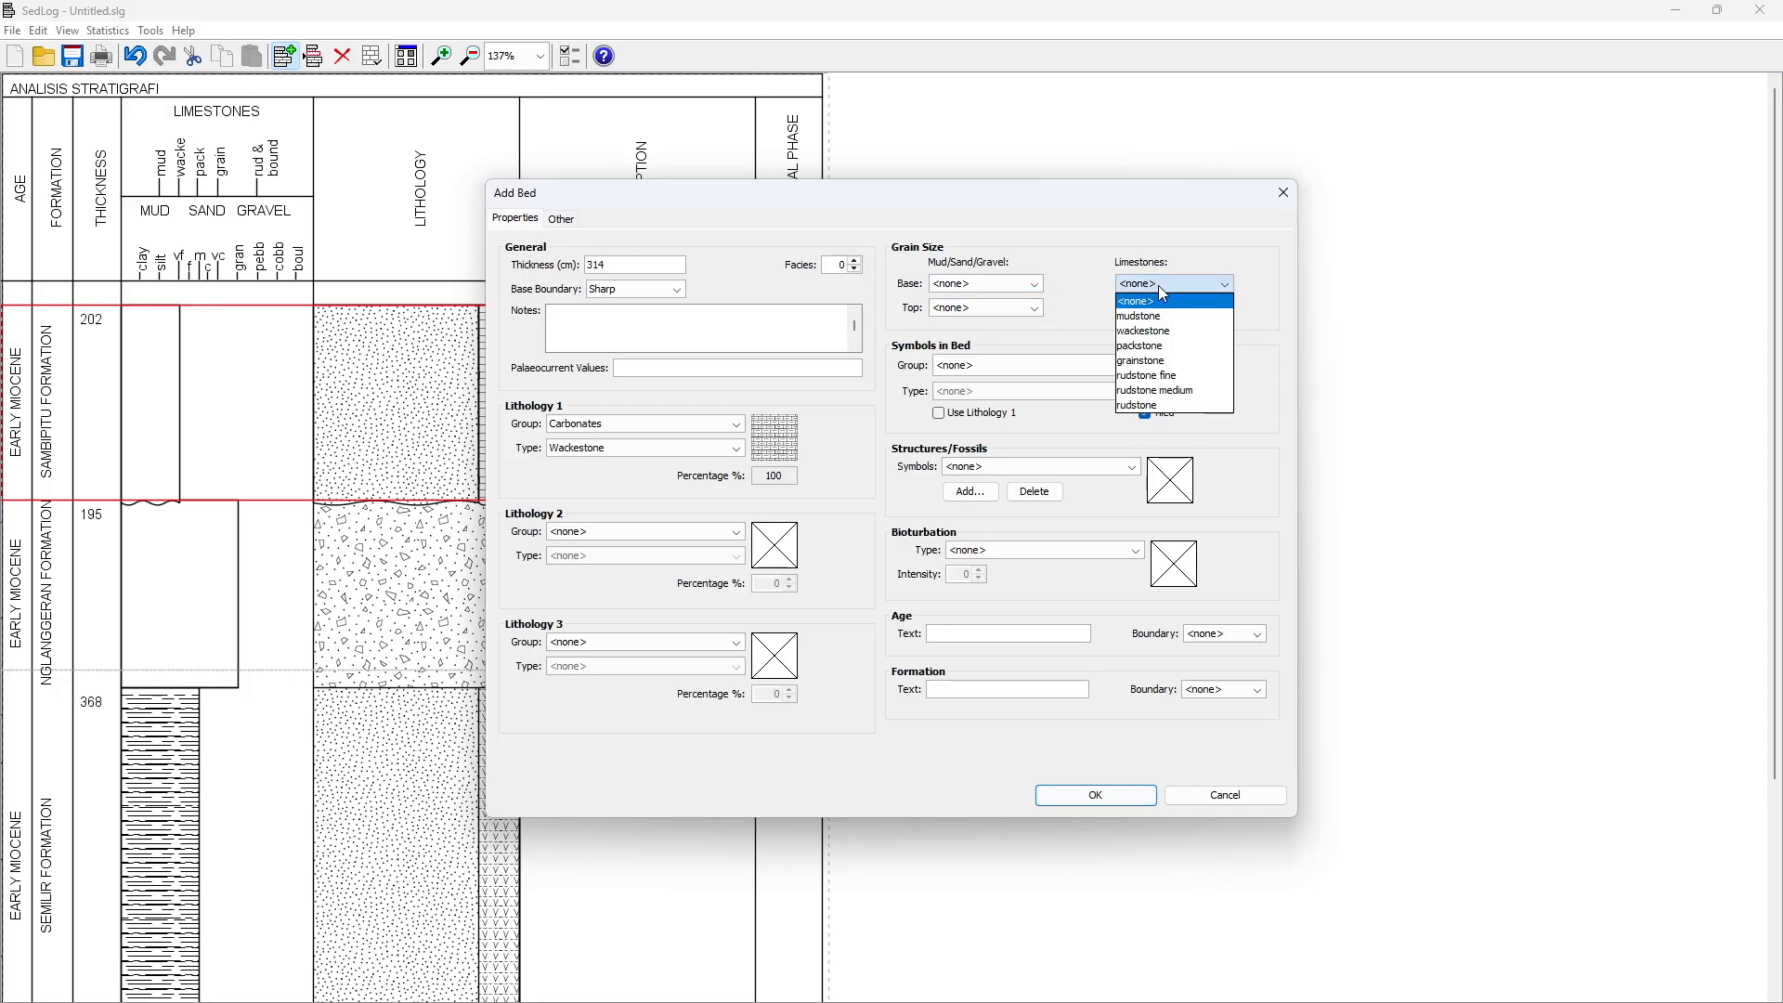
{"action": "left_click", "coordinate": [1169, 332]}
{"action": "left_click", "coordinate": [1166, 308]}
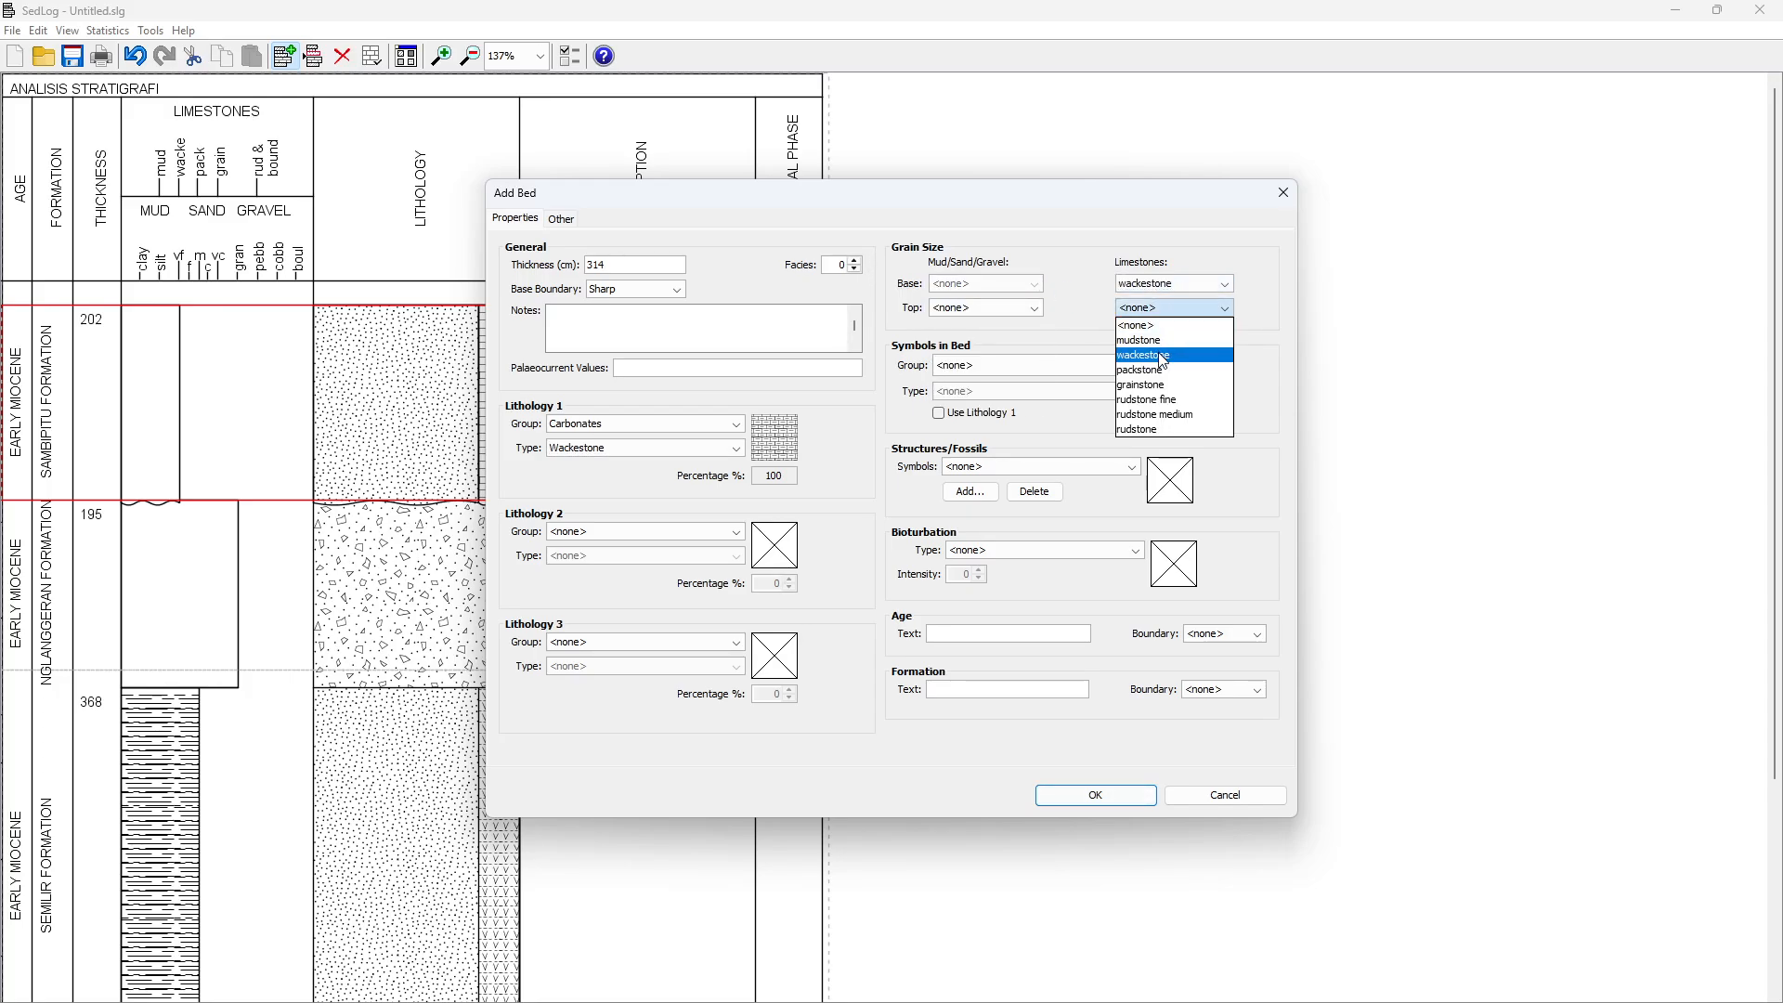
{"action": "left_click", "coordinate": [1145, 355]}
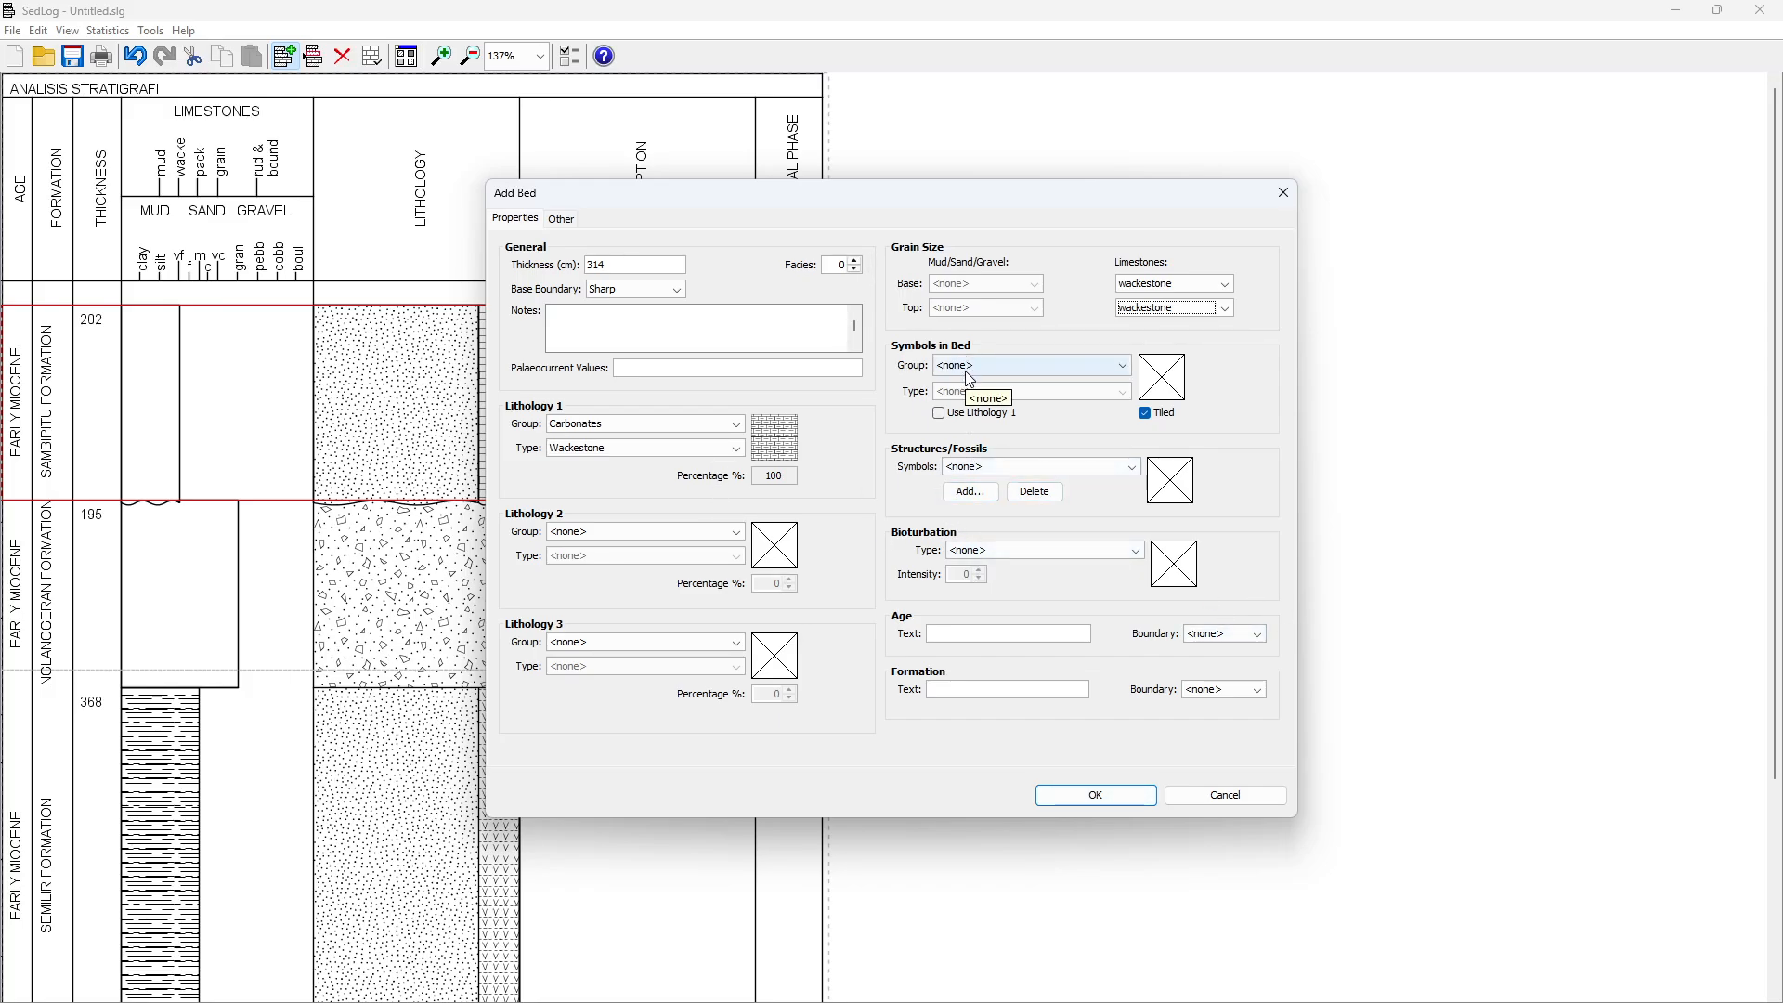
Try group Basic, type Limestone, as the bed's Lithology 1 and restore group Carbonates, type Wackestone
{"action": "left_click", "coordinate": [661, 424]}
{"action": "left_click", "coordinate": [597, 457]}
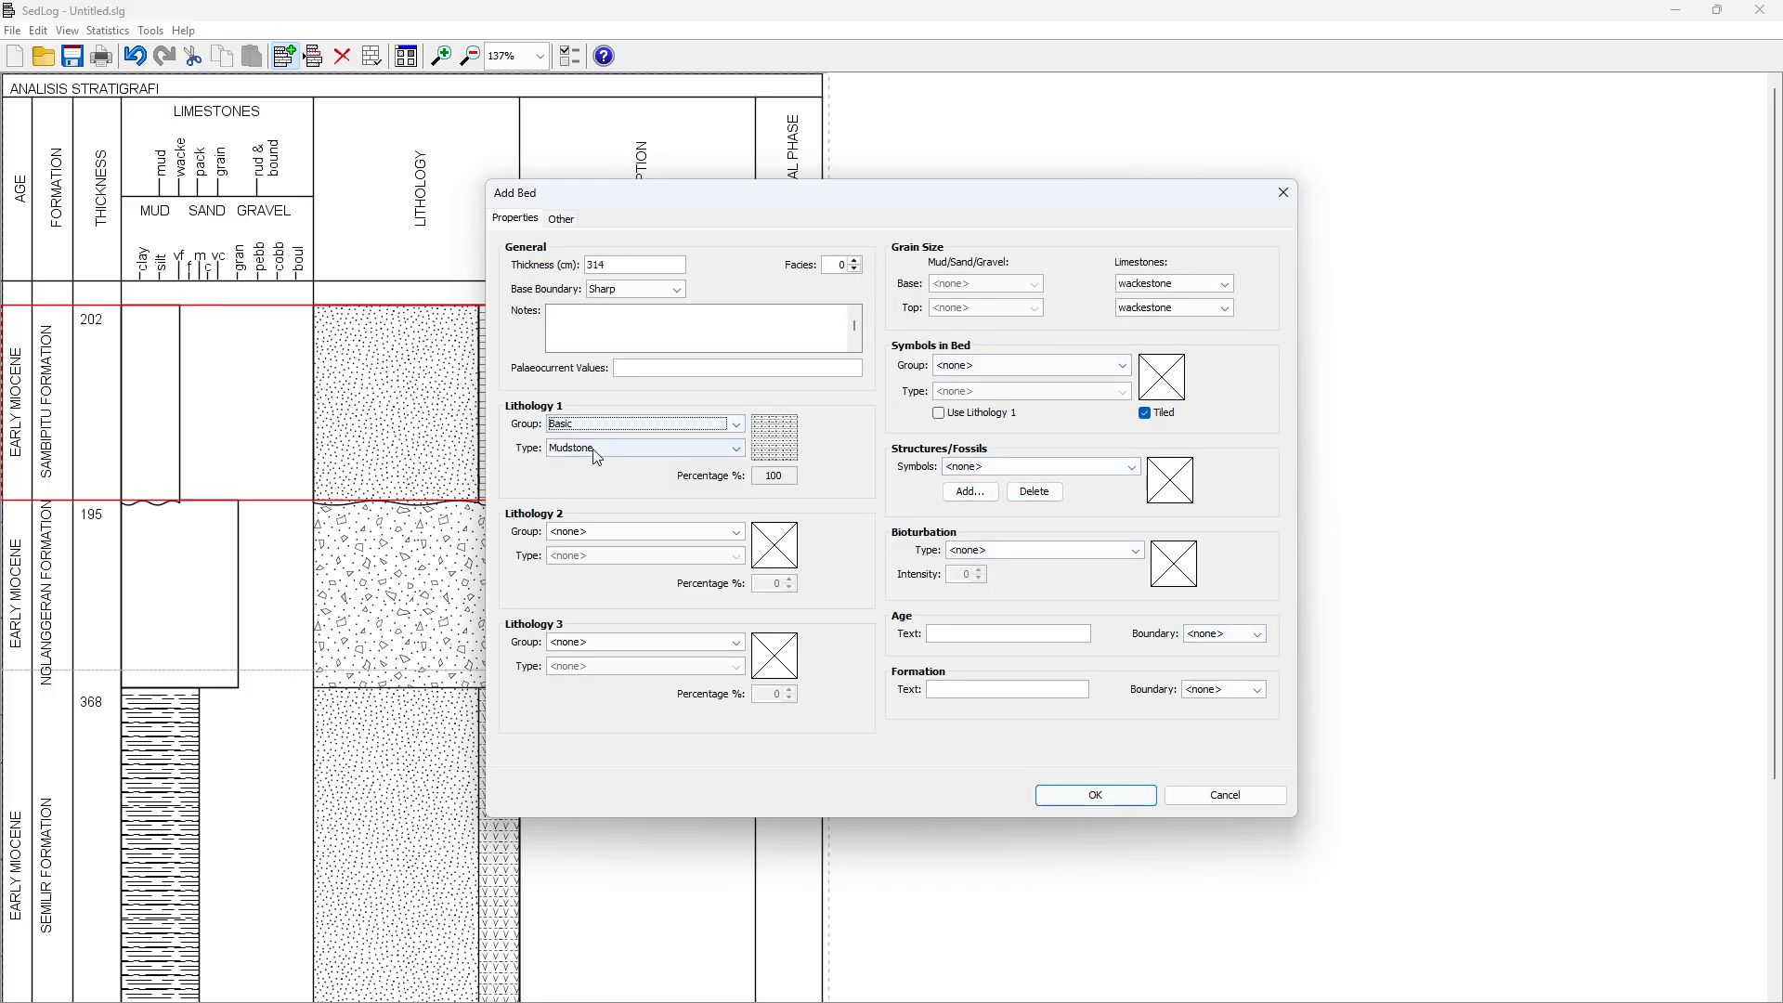
{"action": "left_click", "coordinate": [594, 450]}
{"action": "left_click", "coordinate": [588, 562]}
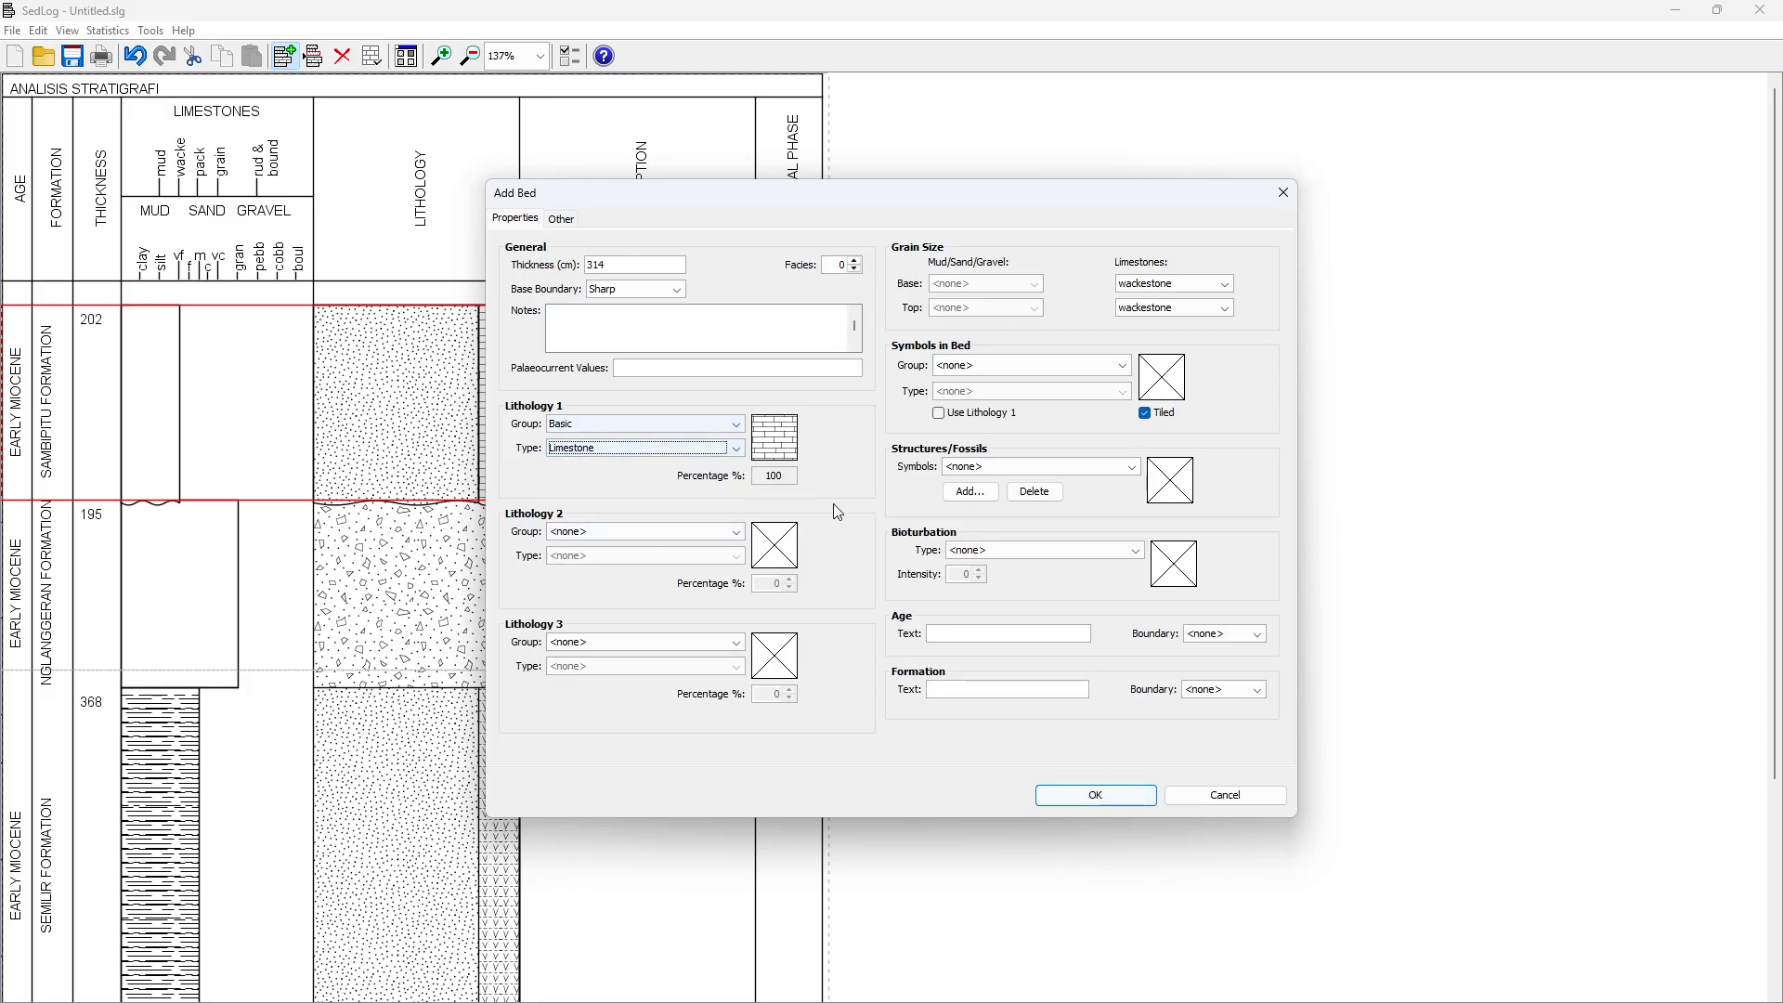
{"action": "left_click", "coordinate": [618, 425]}
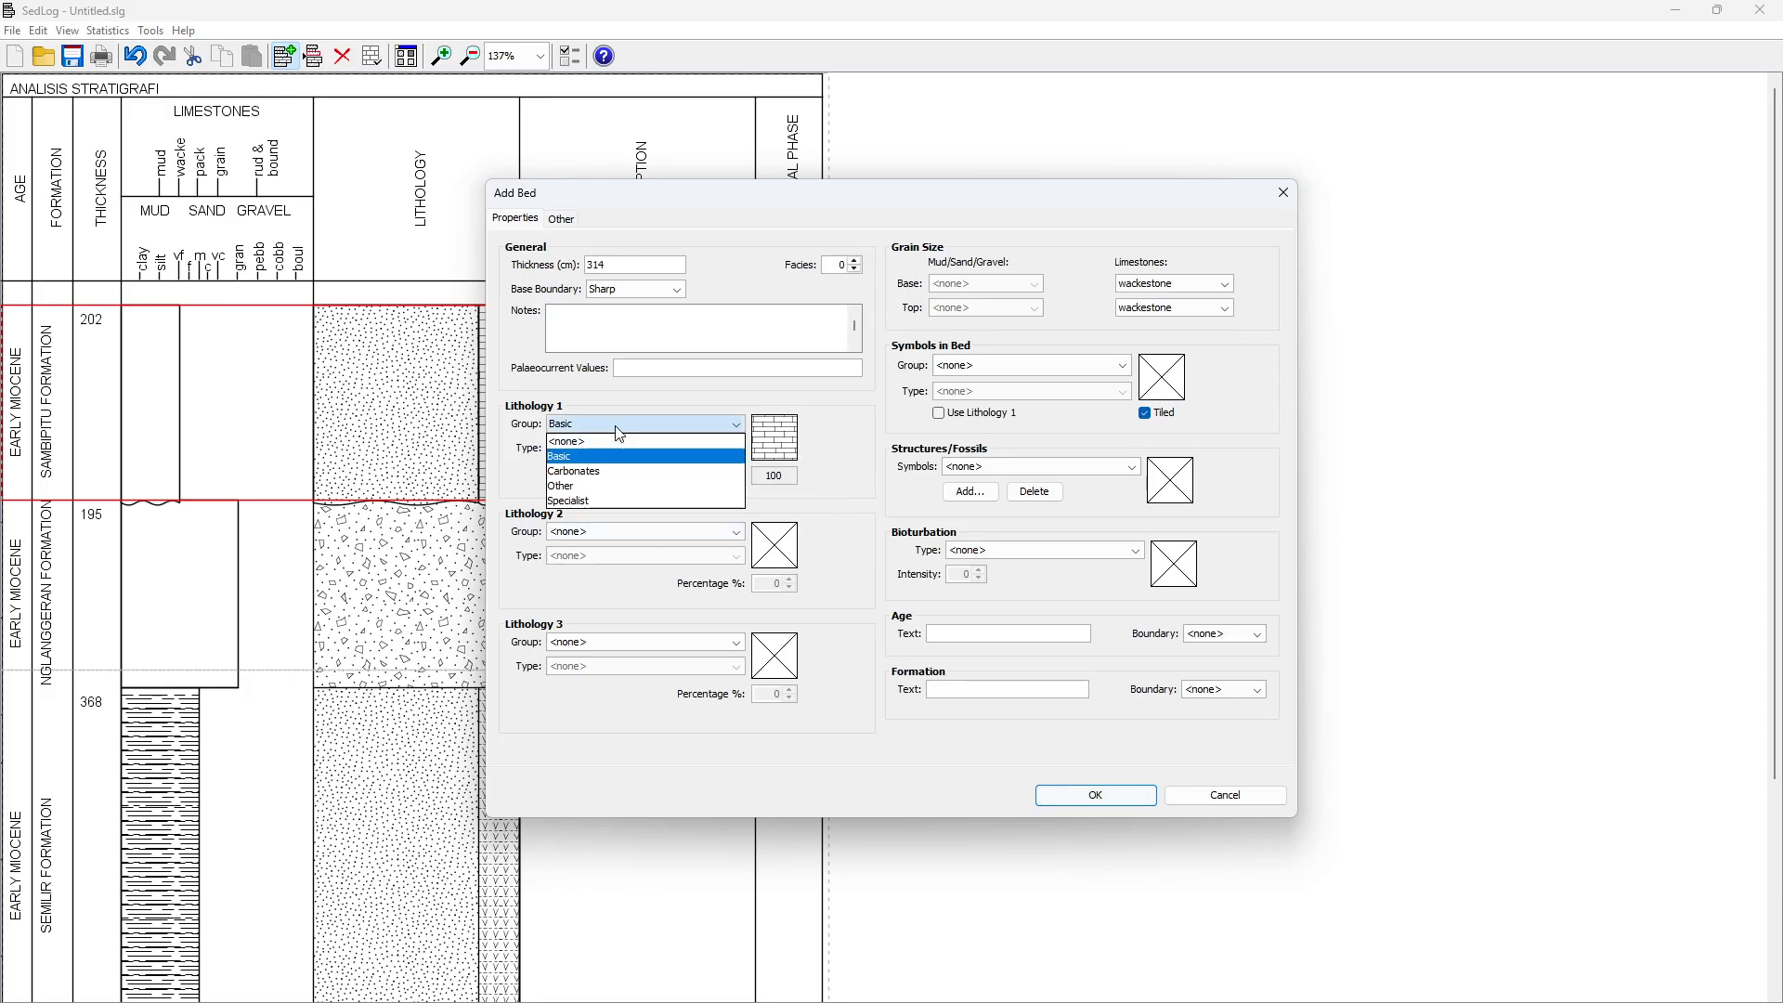
{"action": "left_click", "coordinate": [608, 471]}
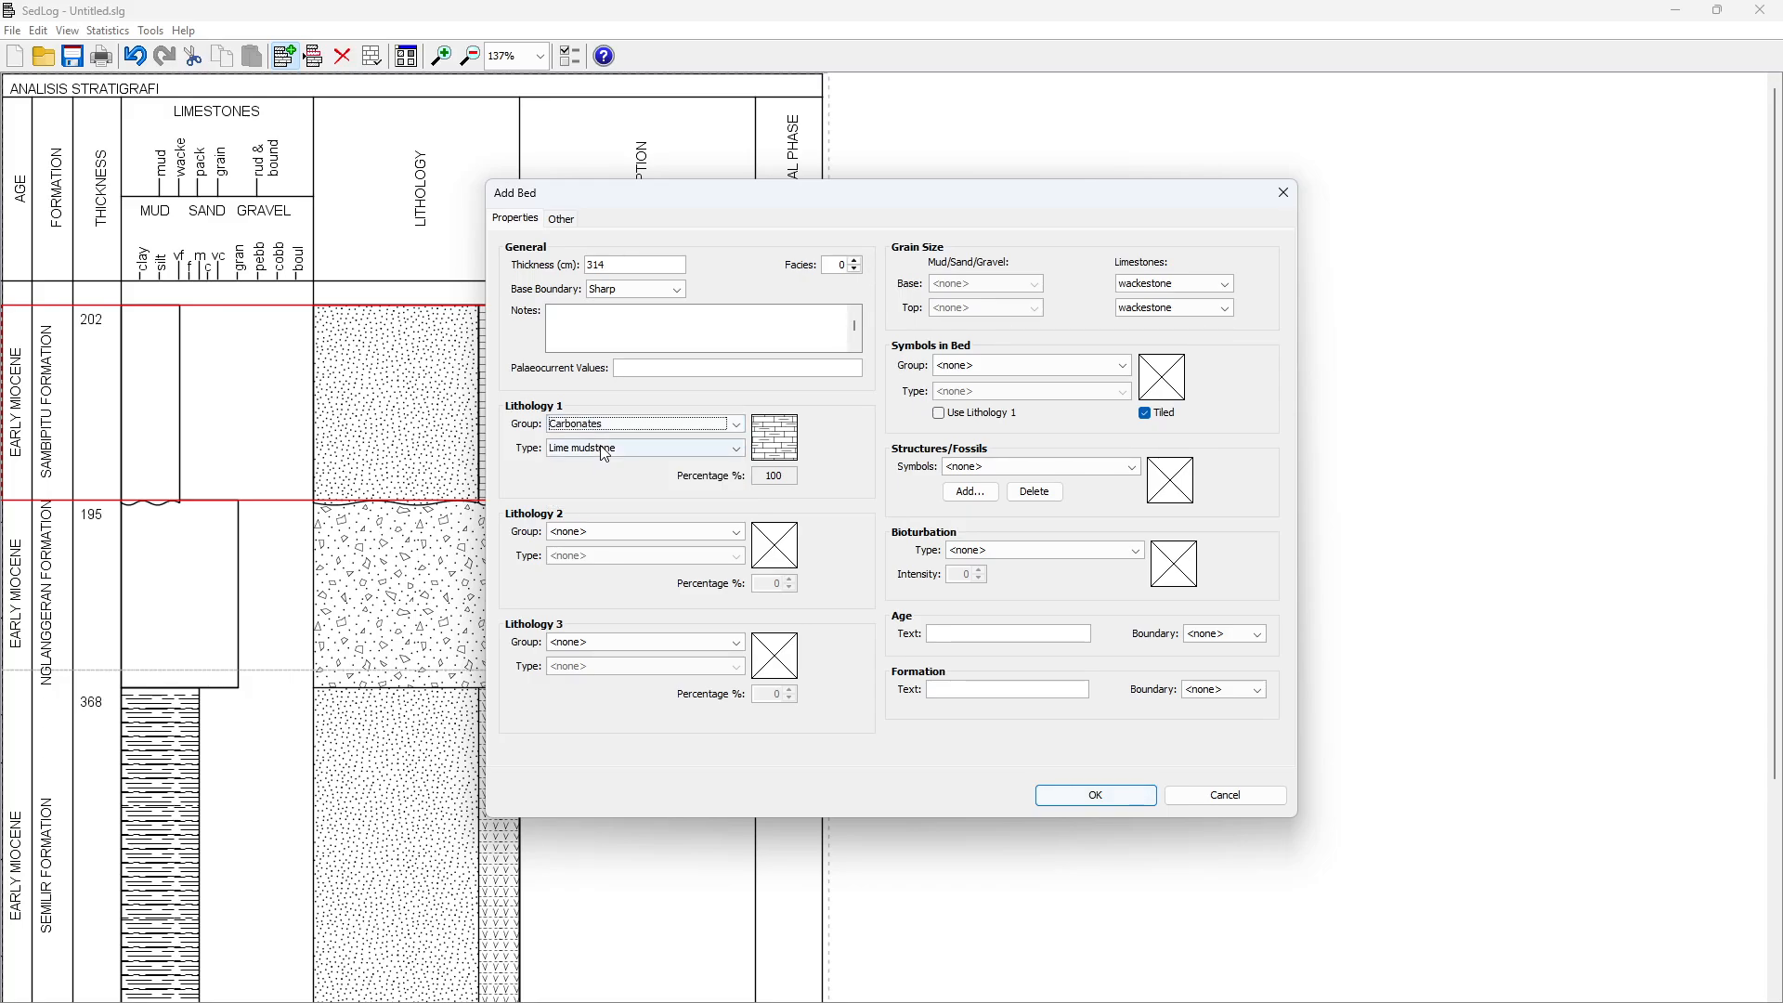
{"action": "left_click", "coordinate": [627, 448]}
{"action": "left_click", "coordinate": [619, 483]}
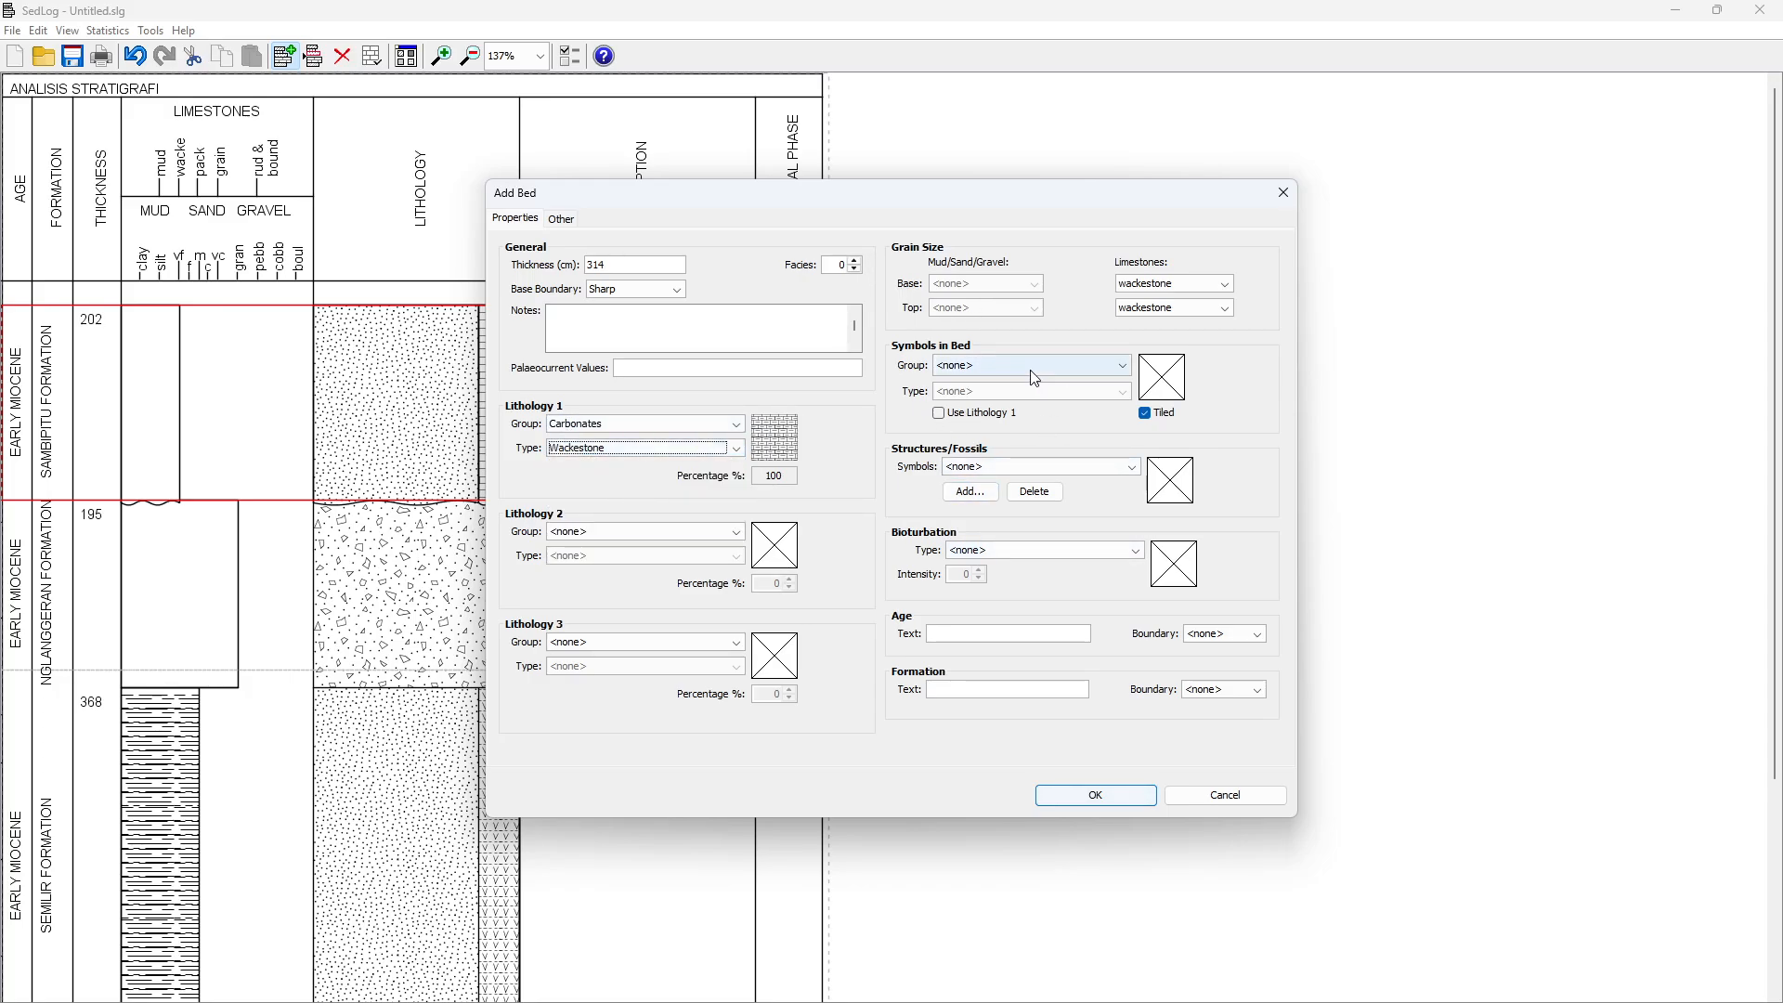
Copy row 1's age from the Excel table and set the new bed's Age text to EARLY - MIDDLE MIOCENE, without the source citation
{"action": "key", "text": "alt+Tab"}
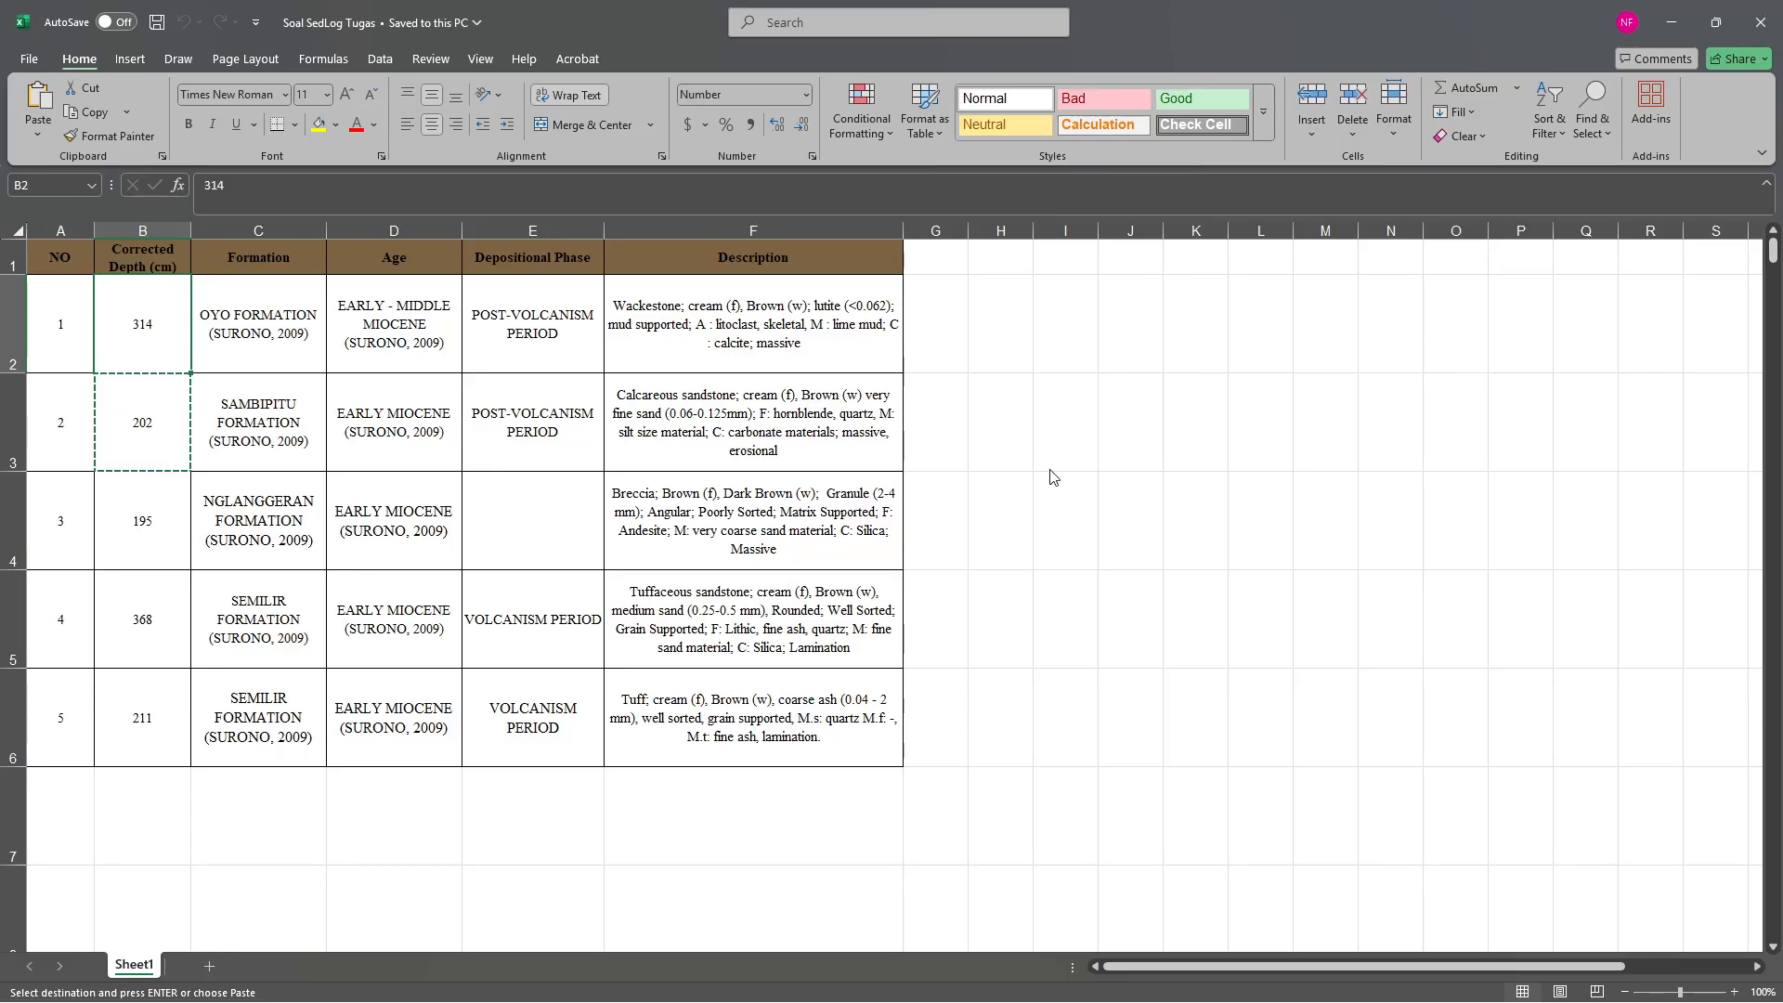
{"action": "key", "text": "alt+Tab"}
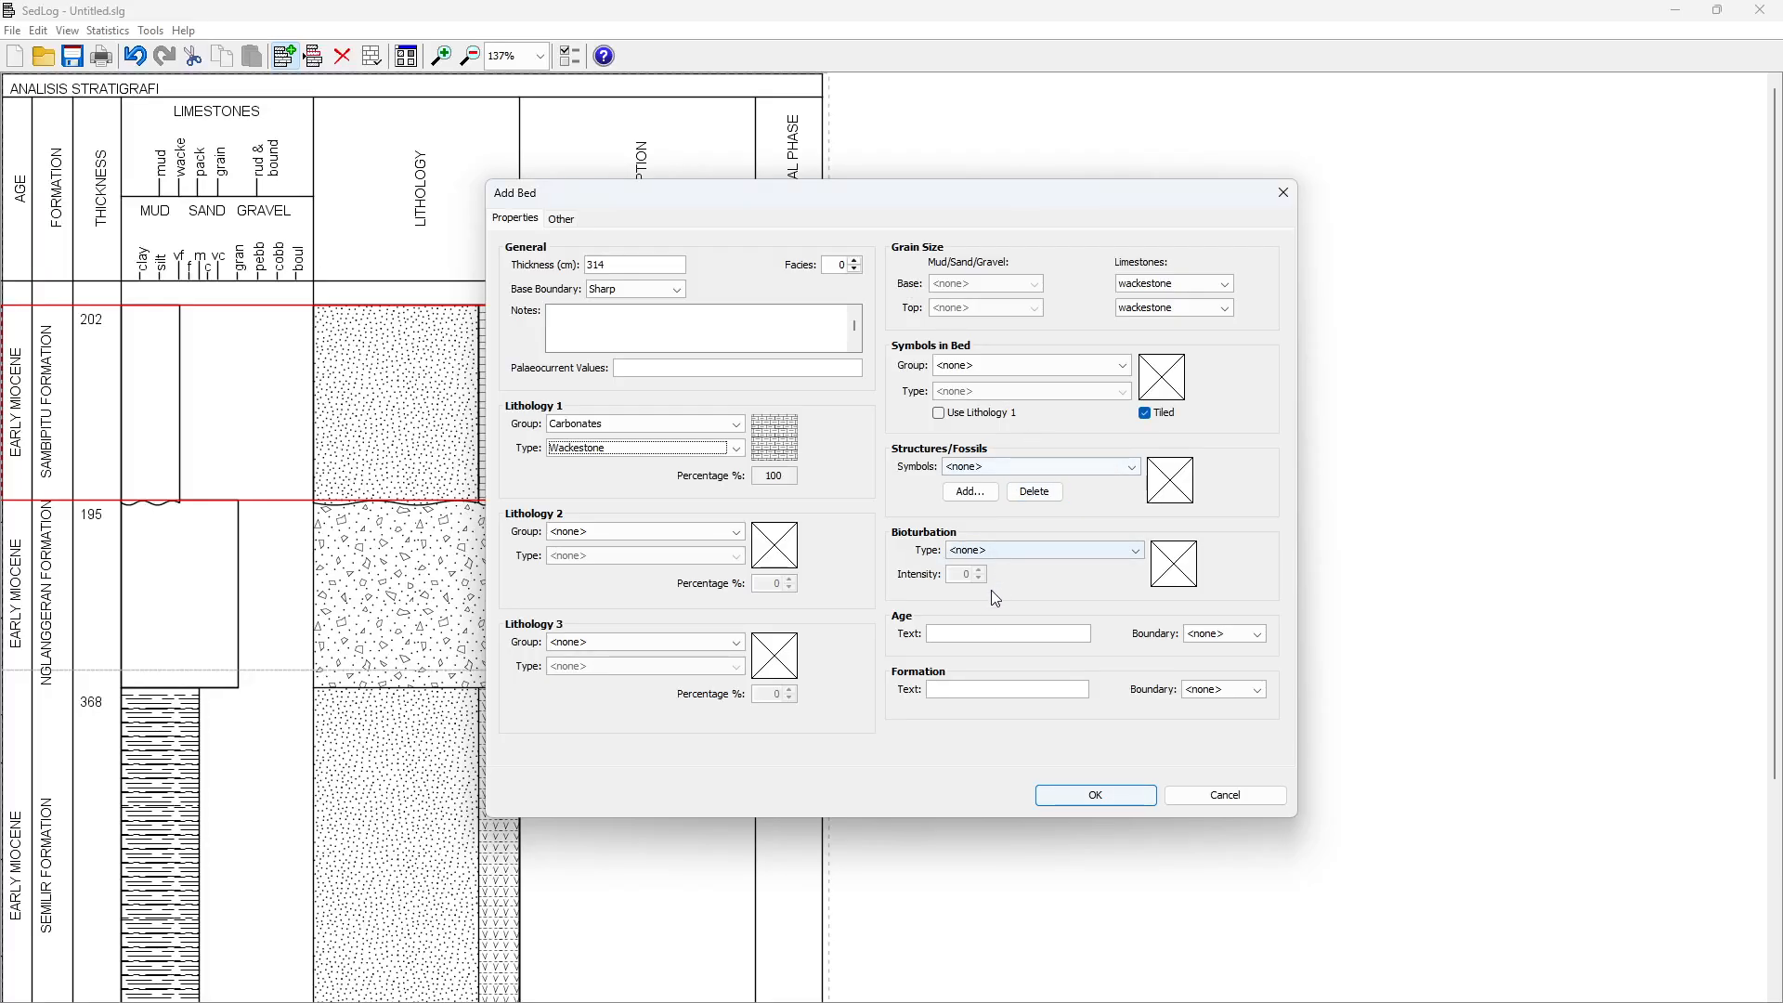
{"action": "key", "text": "alt+Tab"}
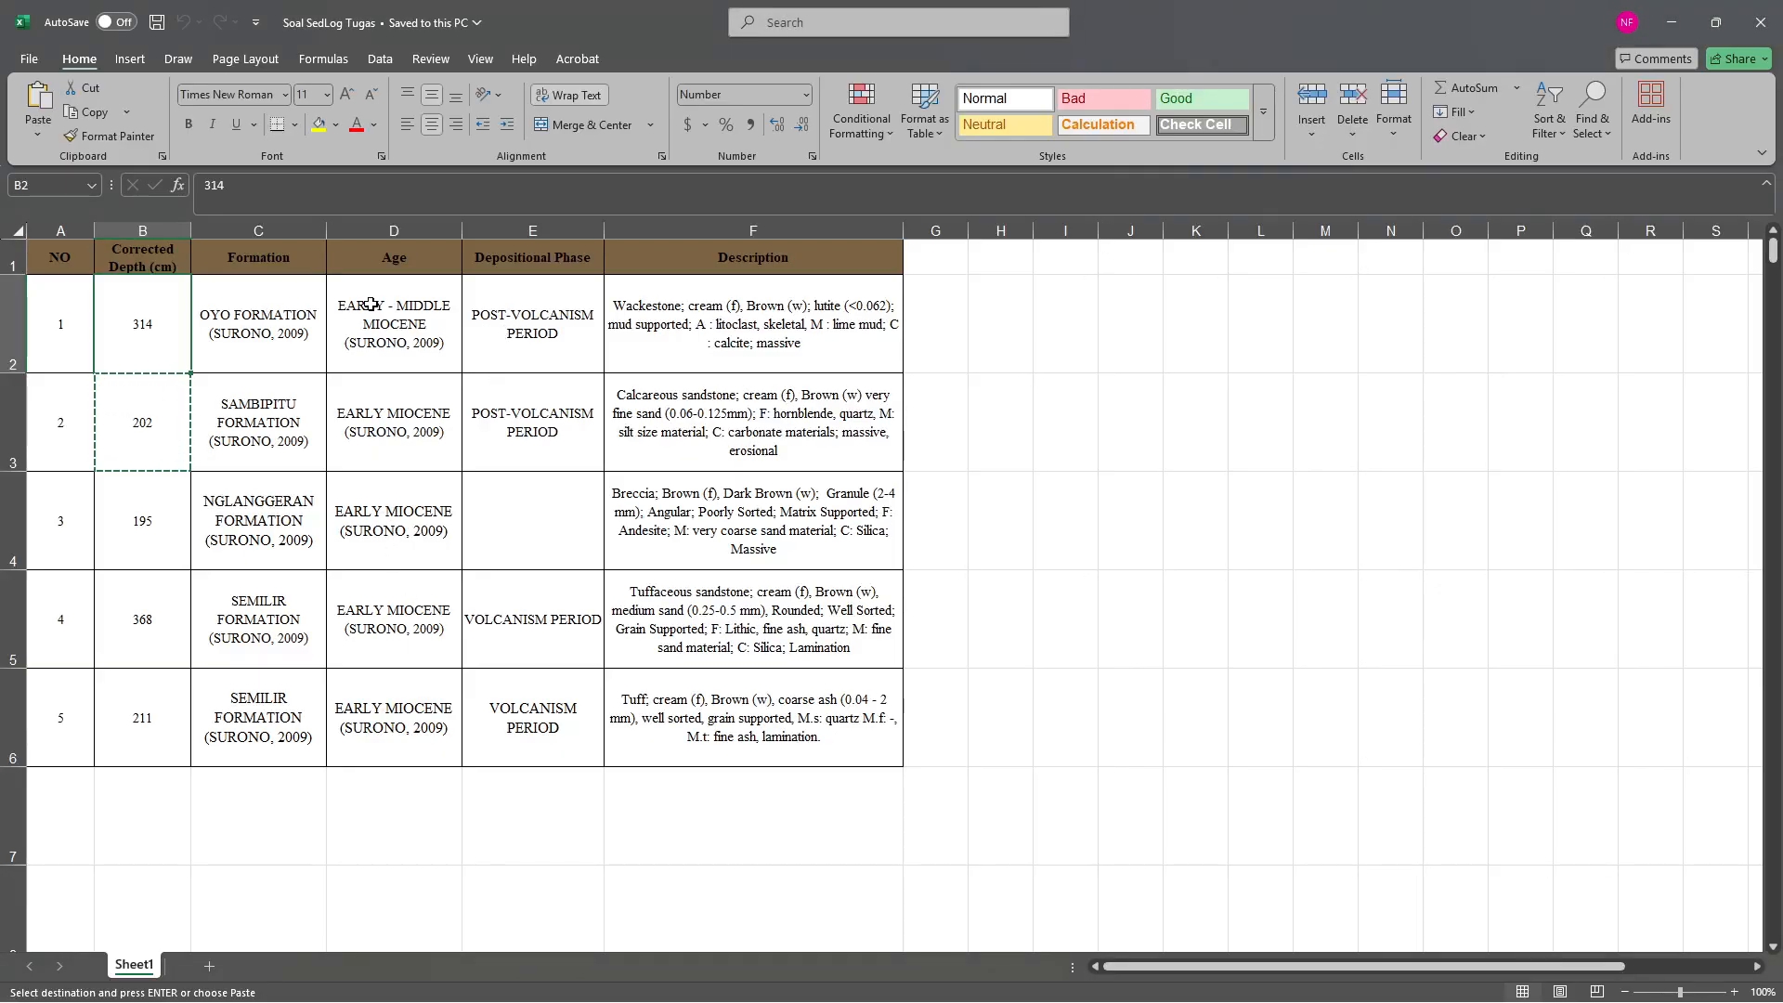
{"action": "left_click", "coordinate": [414, 289]}
{"action": "key", "text": "ctrl+c"}
{"action": "key", "text": "alt+Tab"}
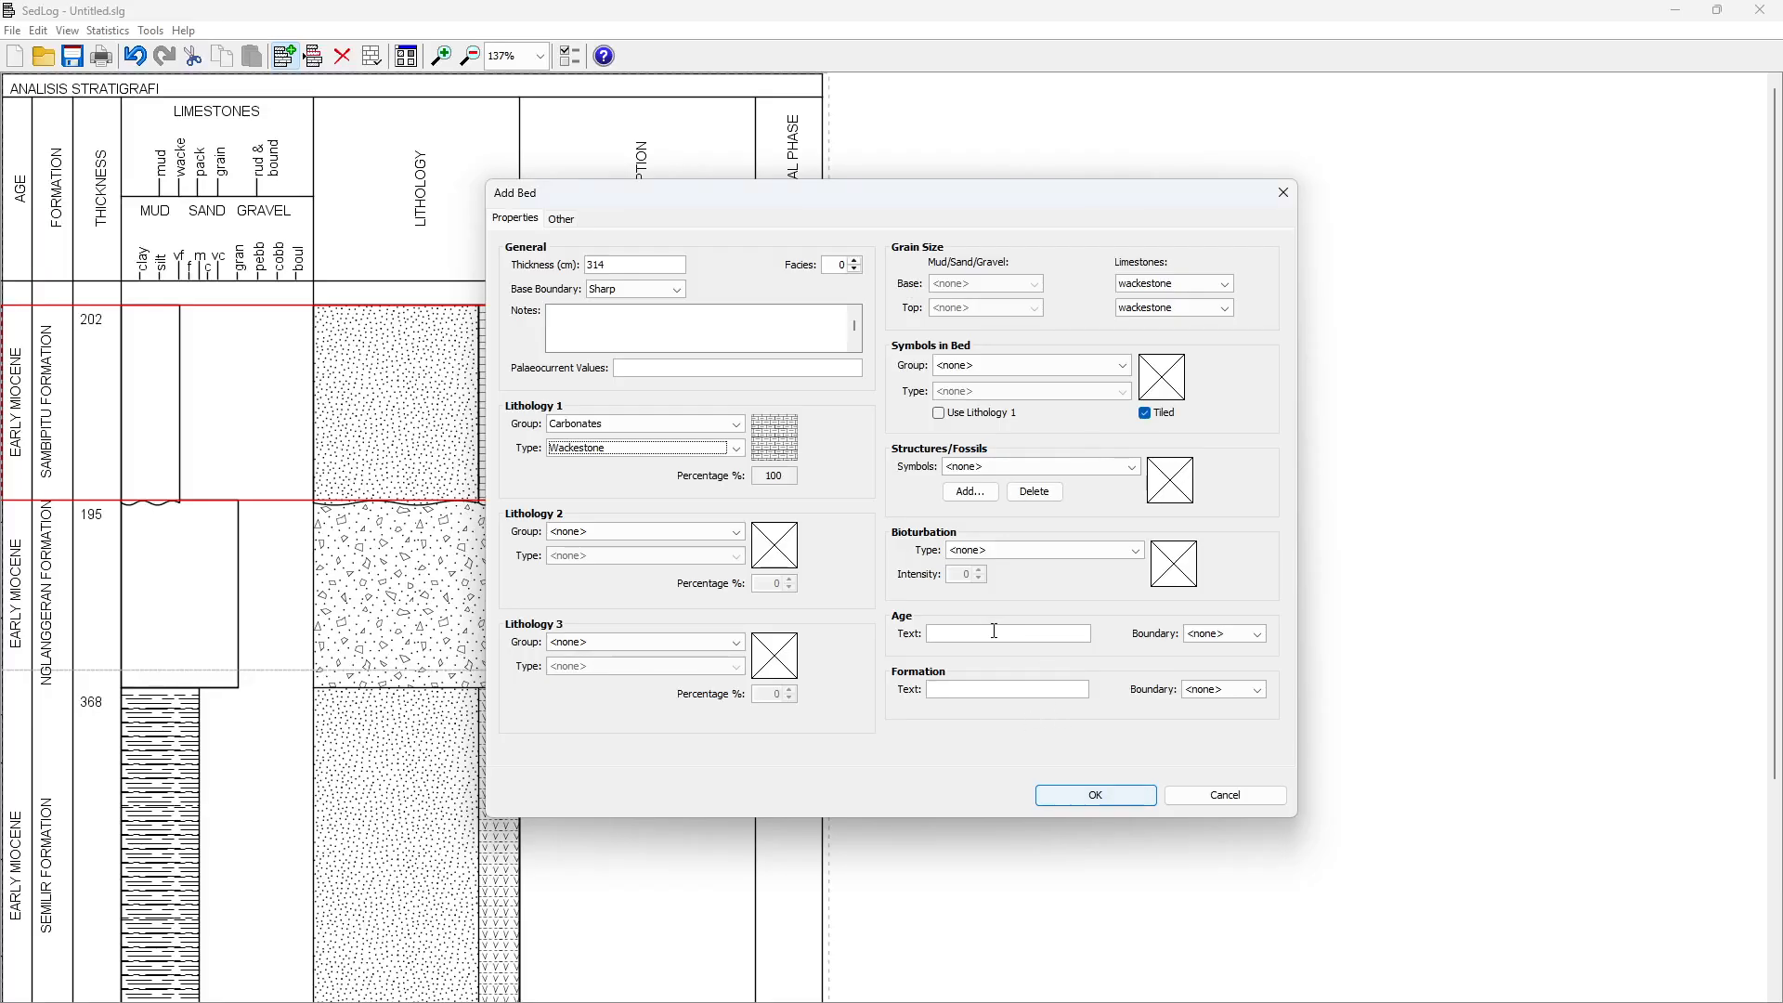
{"action": "left_click", "coordinate": [995, 633]}
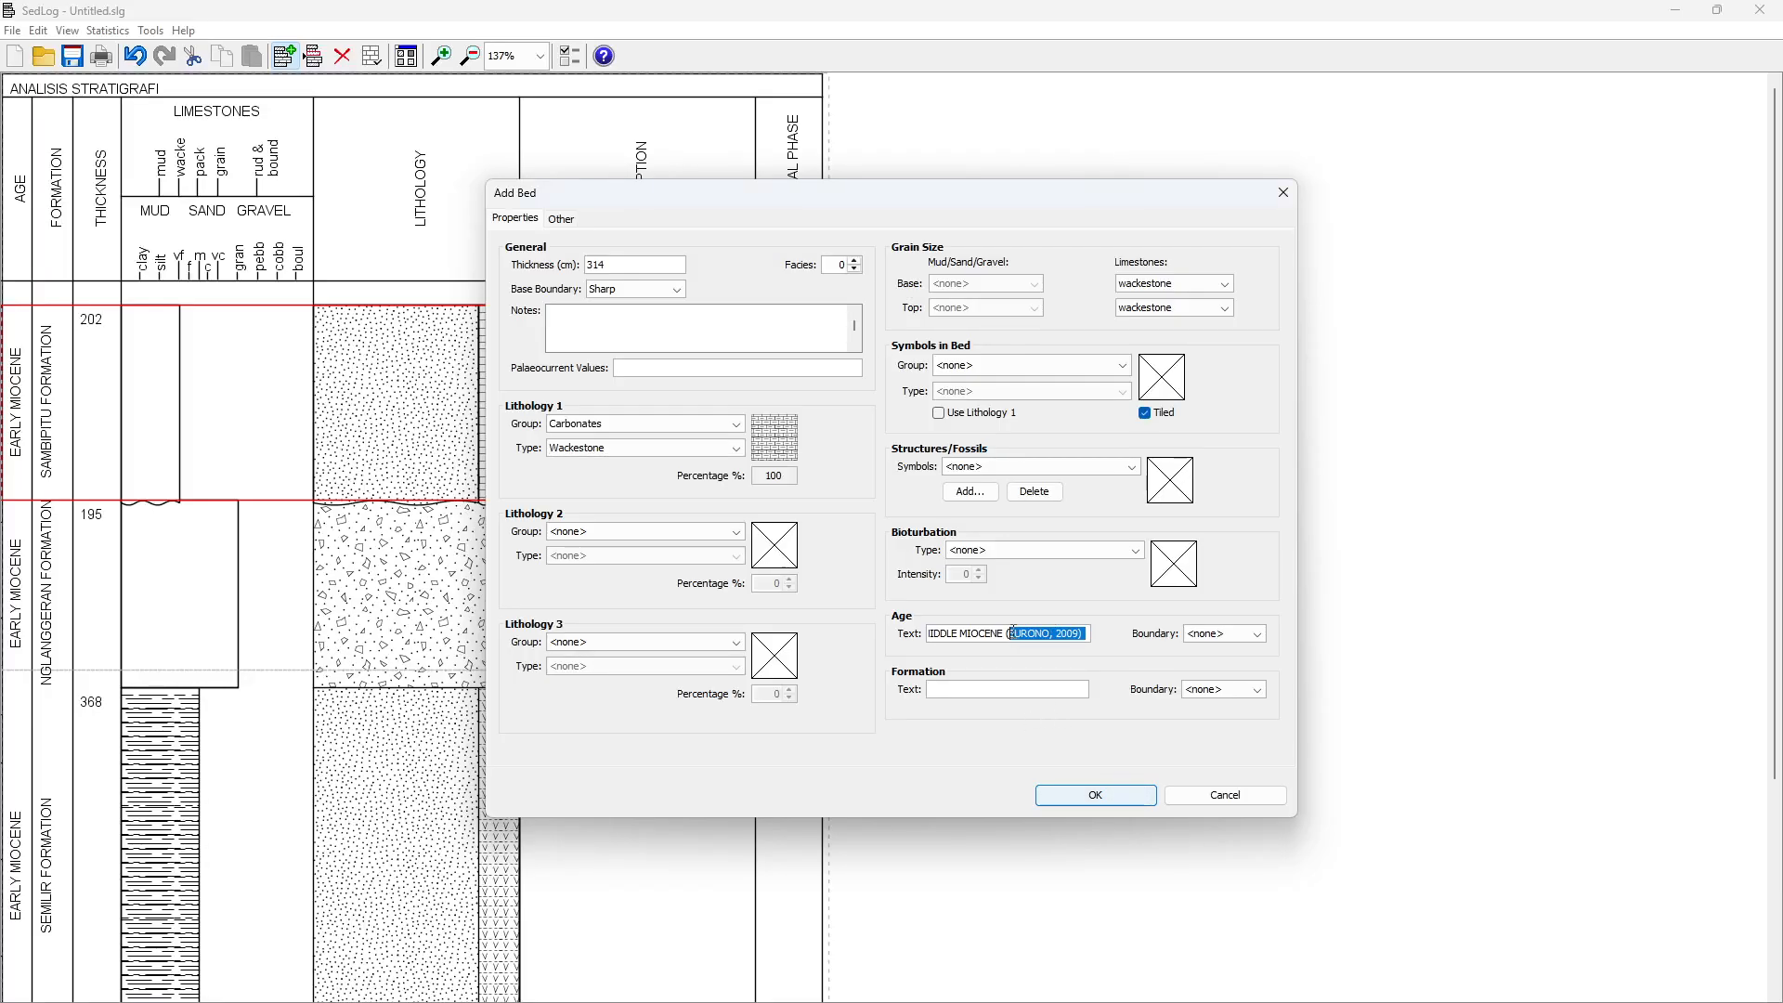
Set the bed's Formation text to OYO FORMATION from row 1 of the Excel table, without the source citation
{"action": "key", "text": "alt+Tab"}
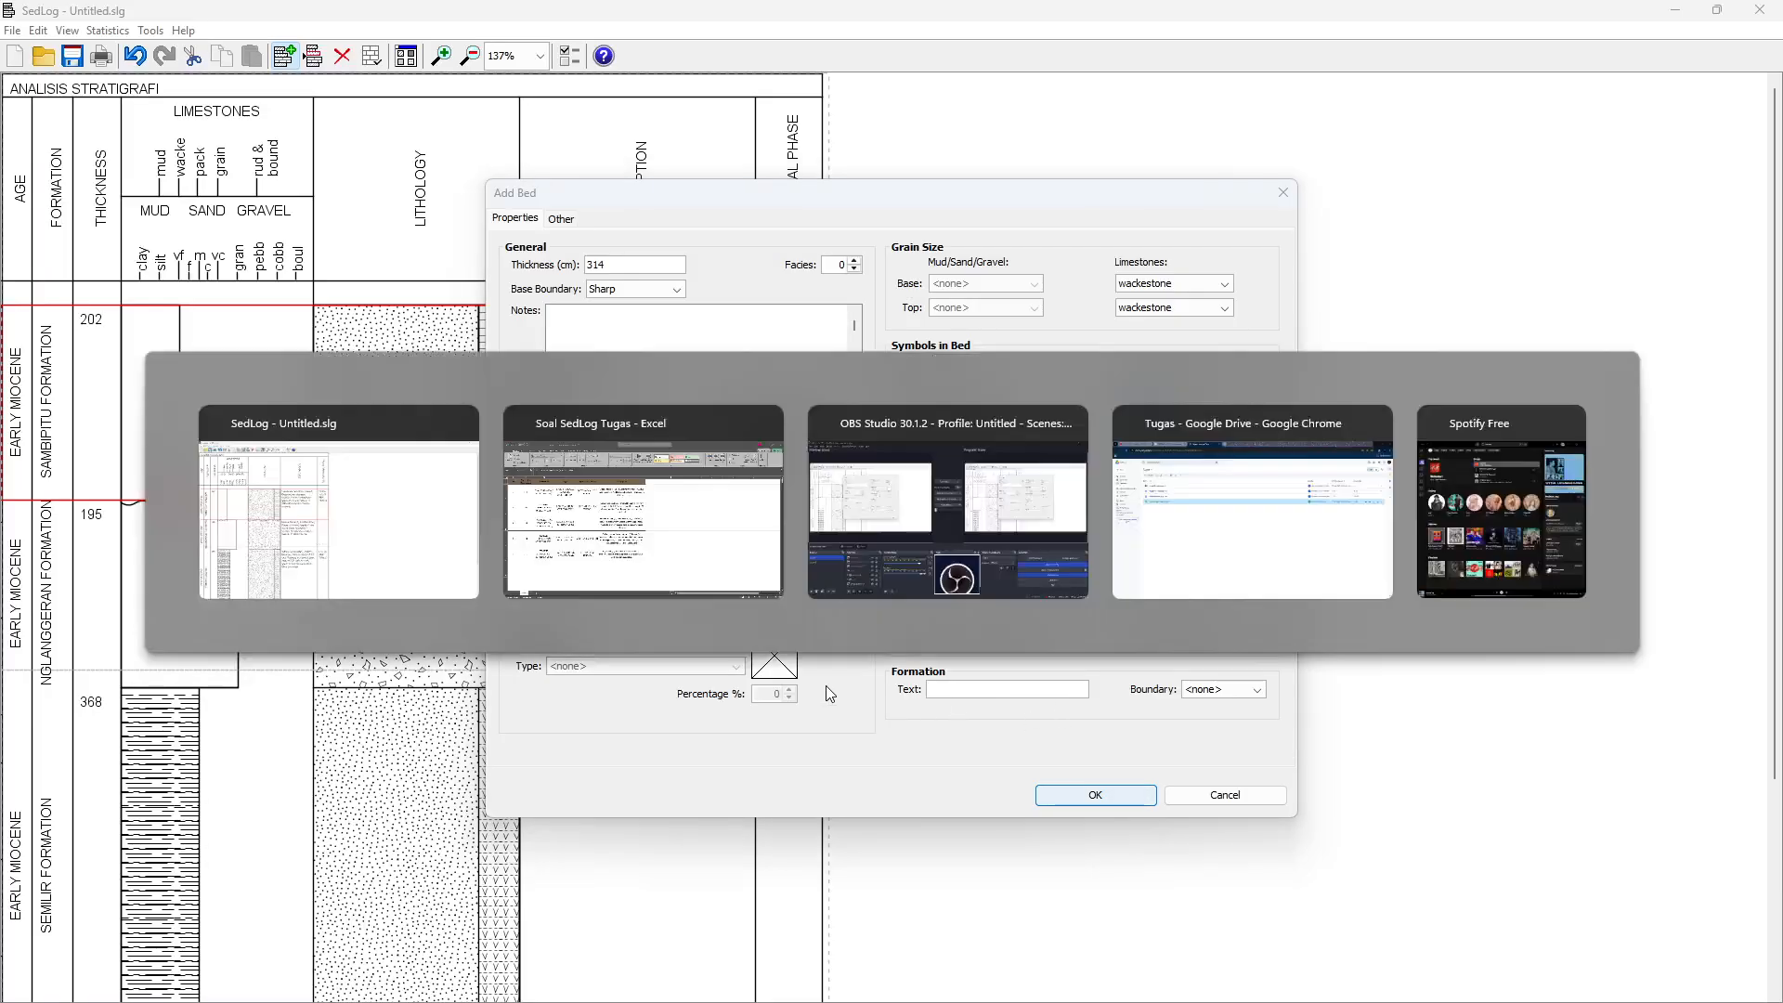
{"action": "left_click", "coordinate": [250, 287]}
{"action": "key", "text": "alt+Tab"}
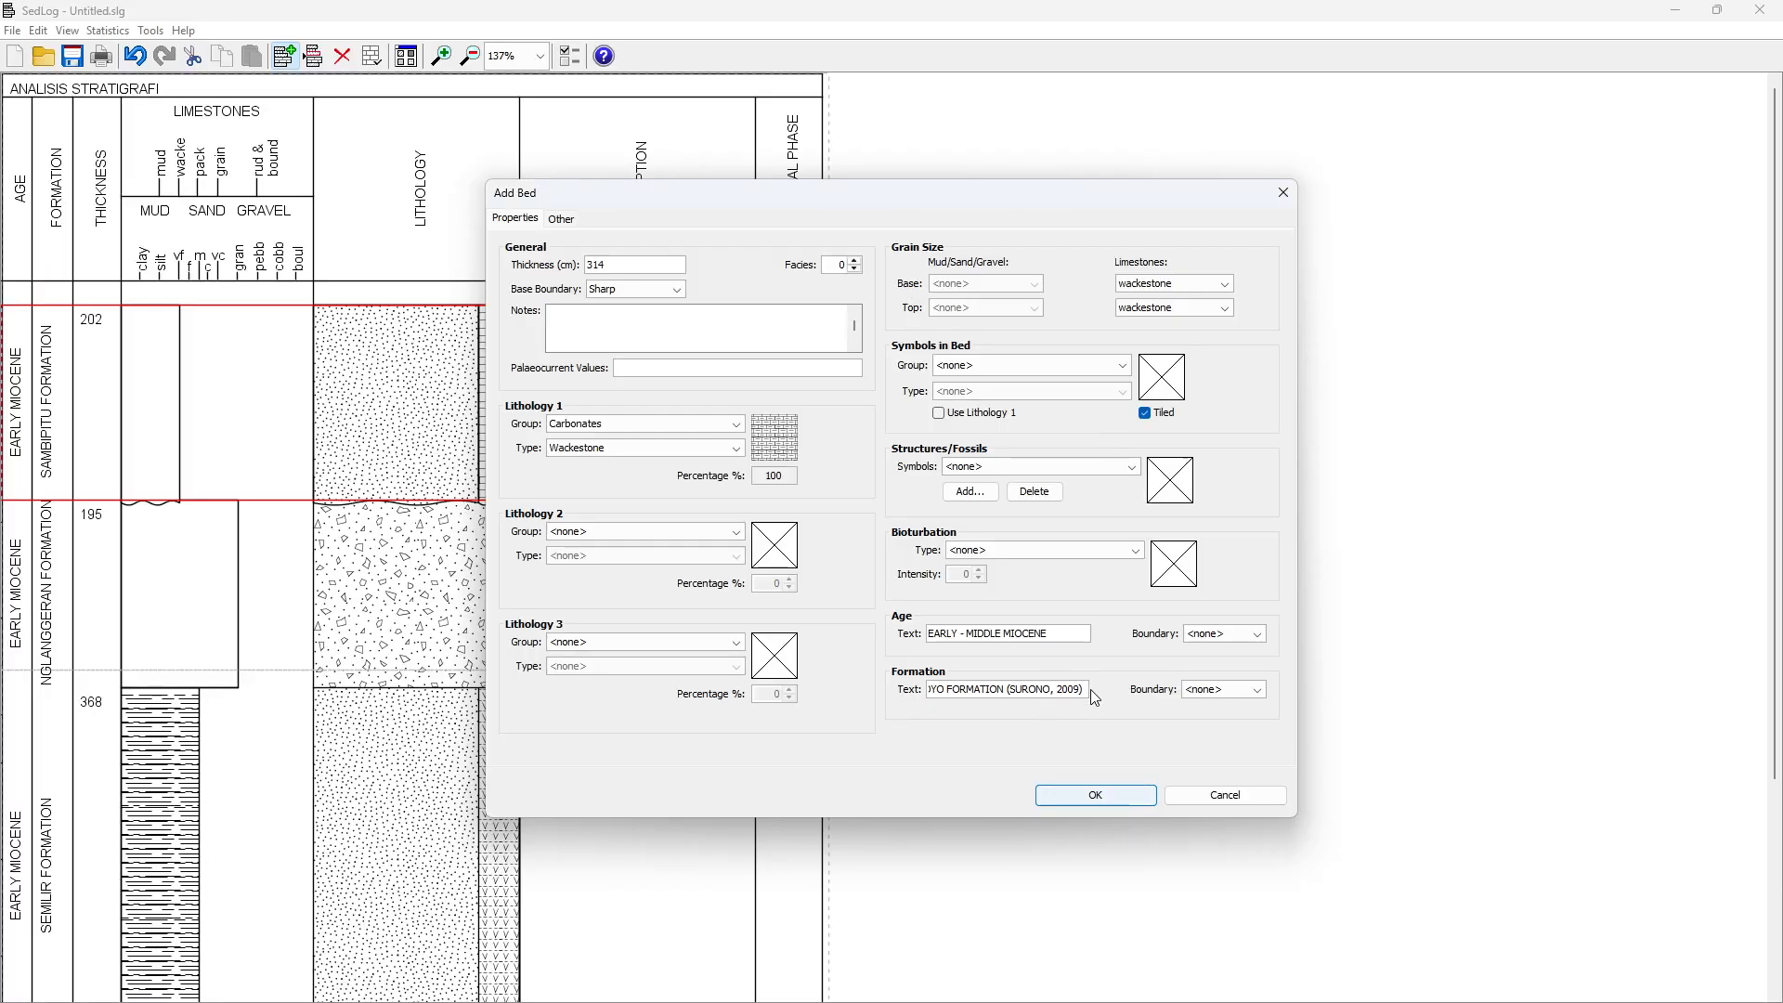
{"action": "left_click_drag", "start_coordinate": [1075, 688], "coordinate": [1016, 685]}
Copy row 1's Wackestone description from the Excel table into the bed's Description text
{"action": "left_click", "coordinate": [561, 218]}
{"action": "key", "text": "alt+Tab"}
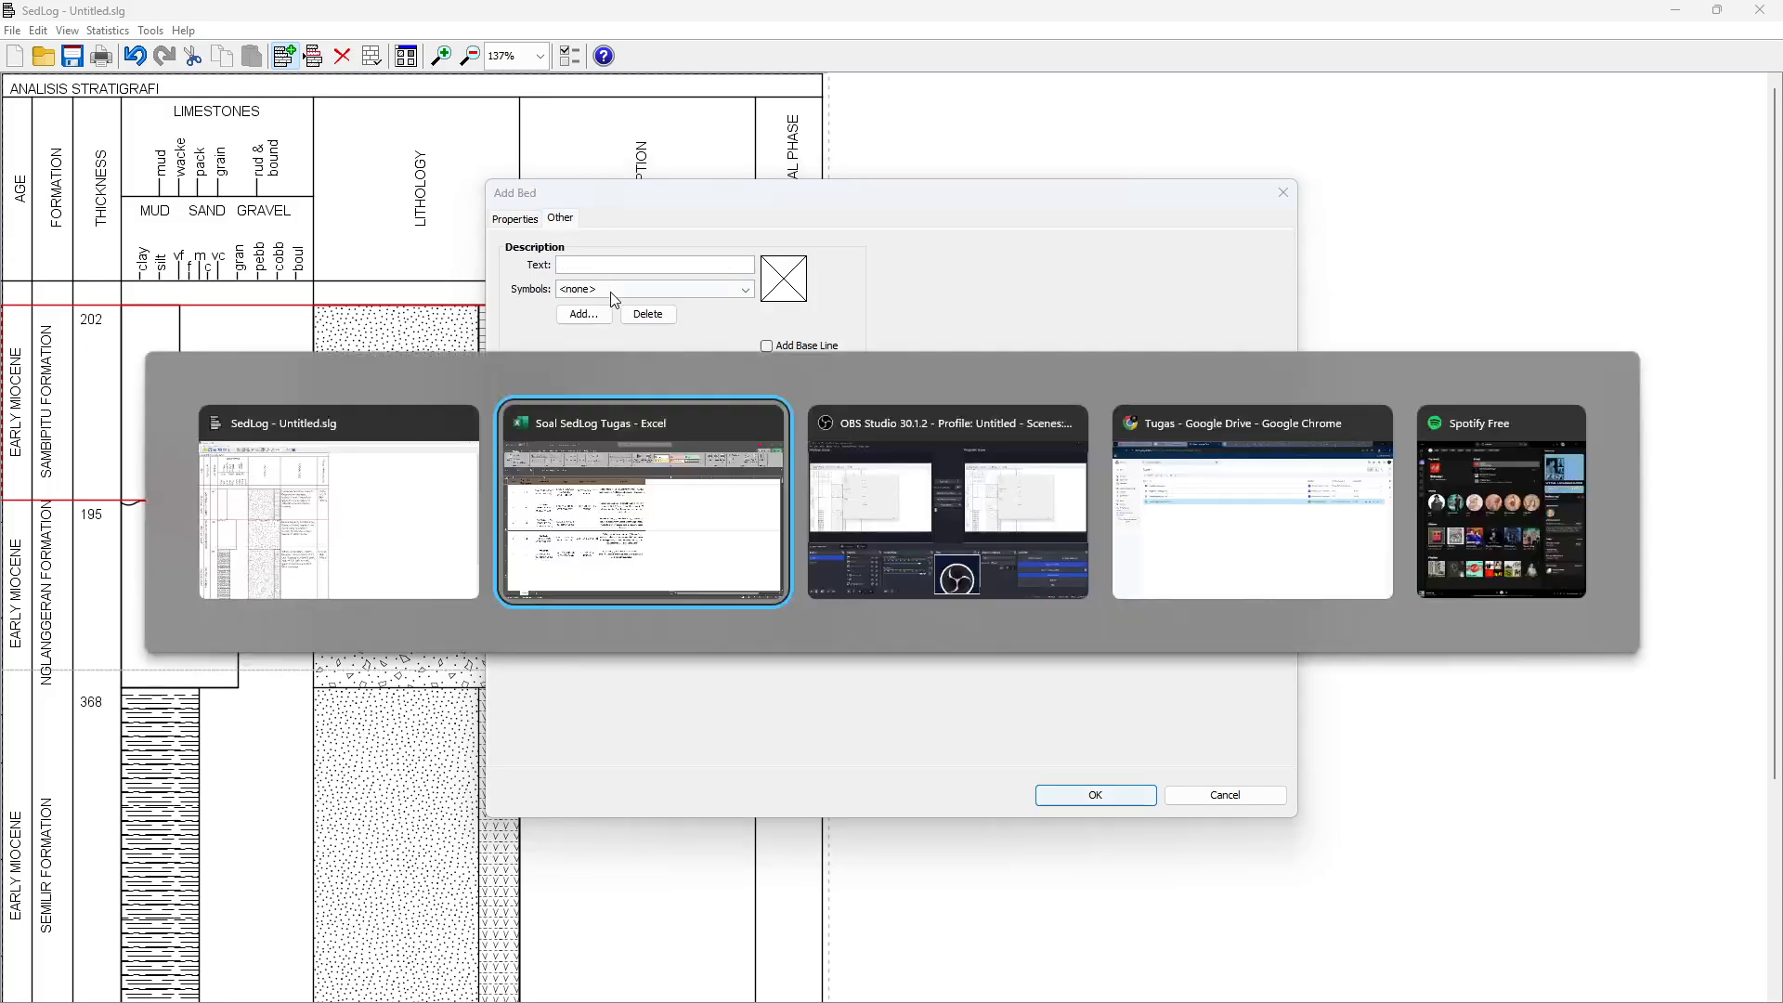
{"action": "left_click", "coordinate": [632, 298]}
{"action": "key", "text": "ctrl+c"}
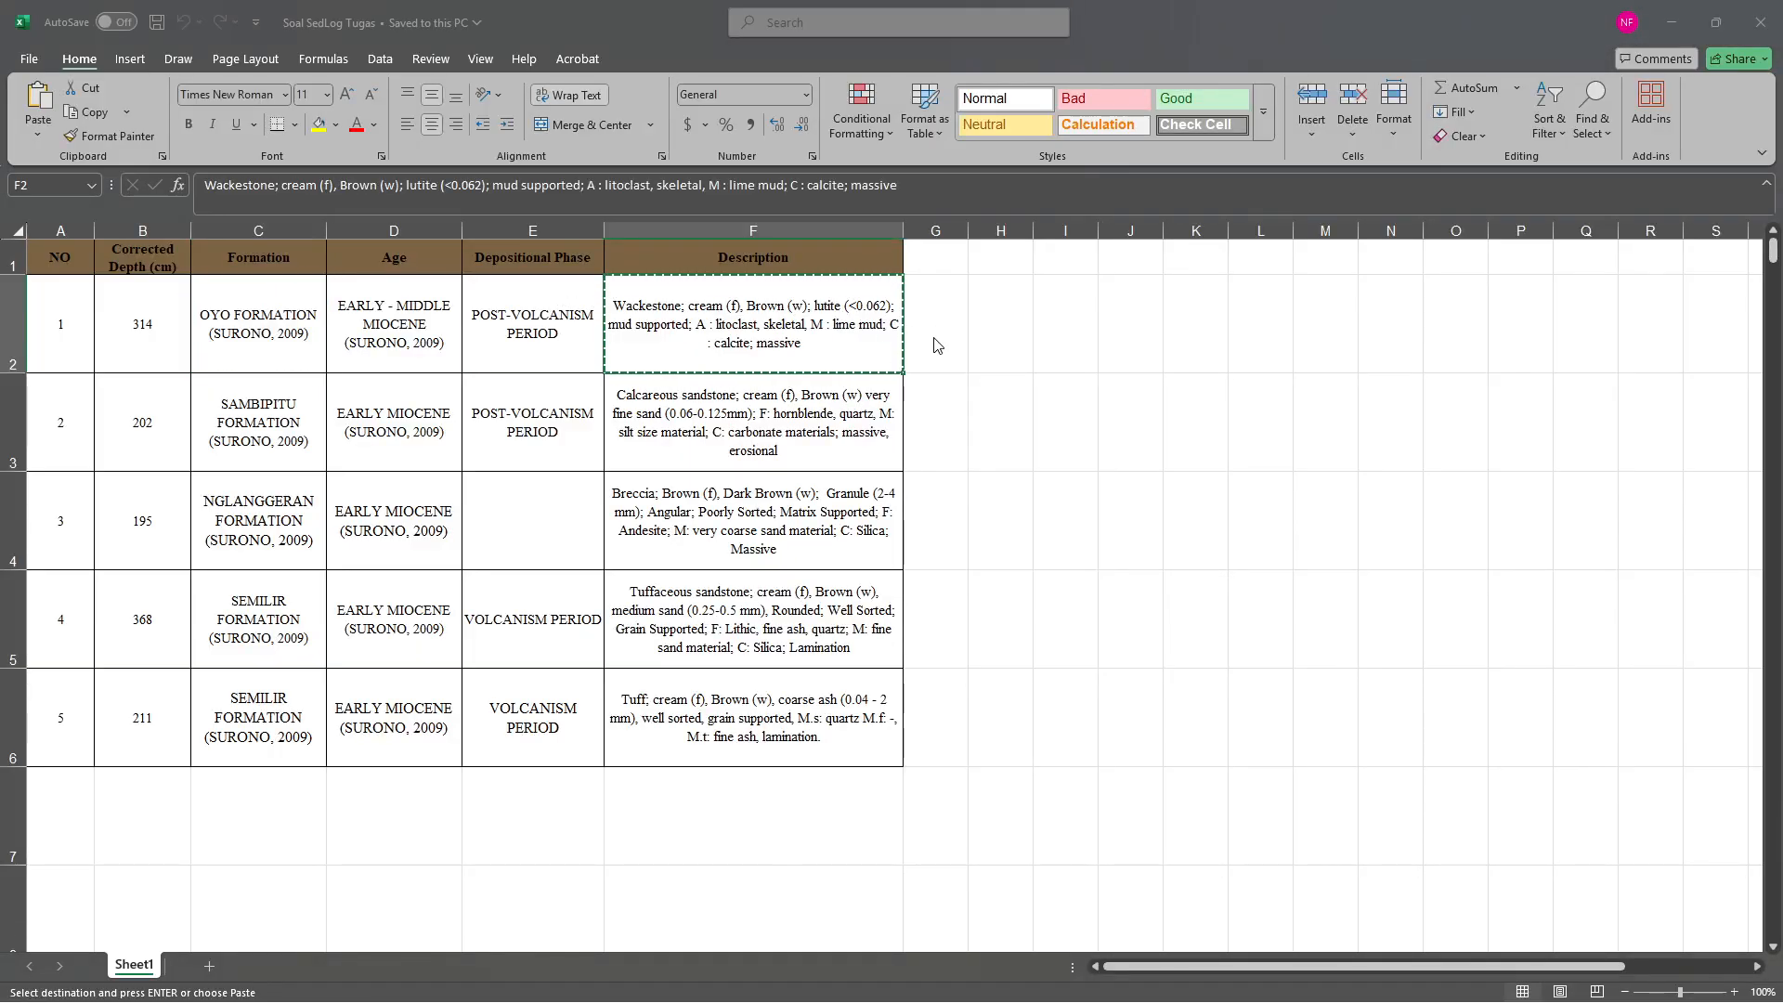
{"action": "key", "text": "alt+Tab"}
{"action": "key", "text": "ctrl+v"}
Set the bed's Depositional Phase text to POST-VOLCANISM PERIOD, copied from row 1 of the Excel table
{"action": "key", "text": "alt+Tab"}
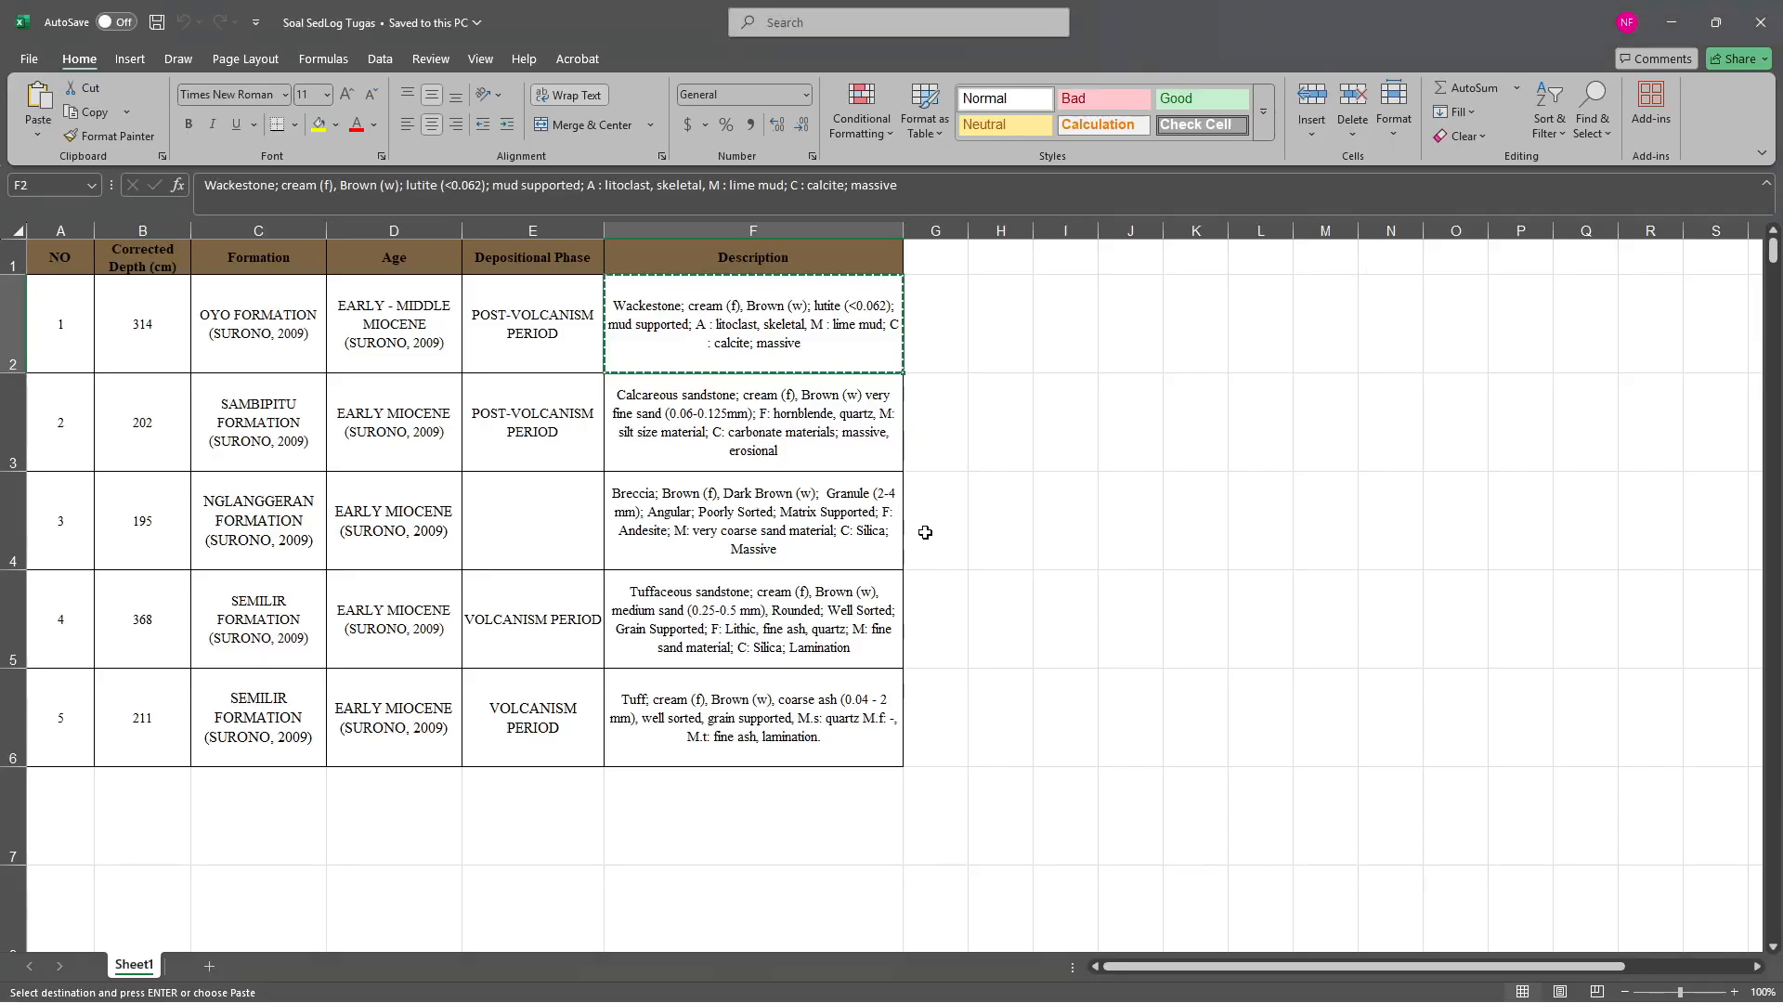
{"action": "key", "text": "alt+Tab"}
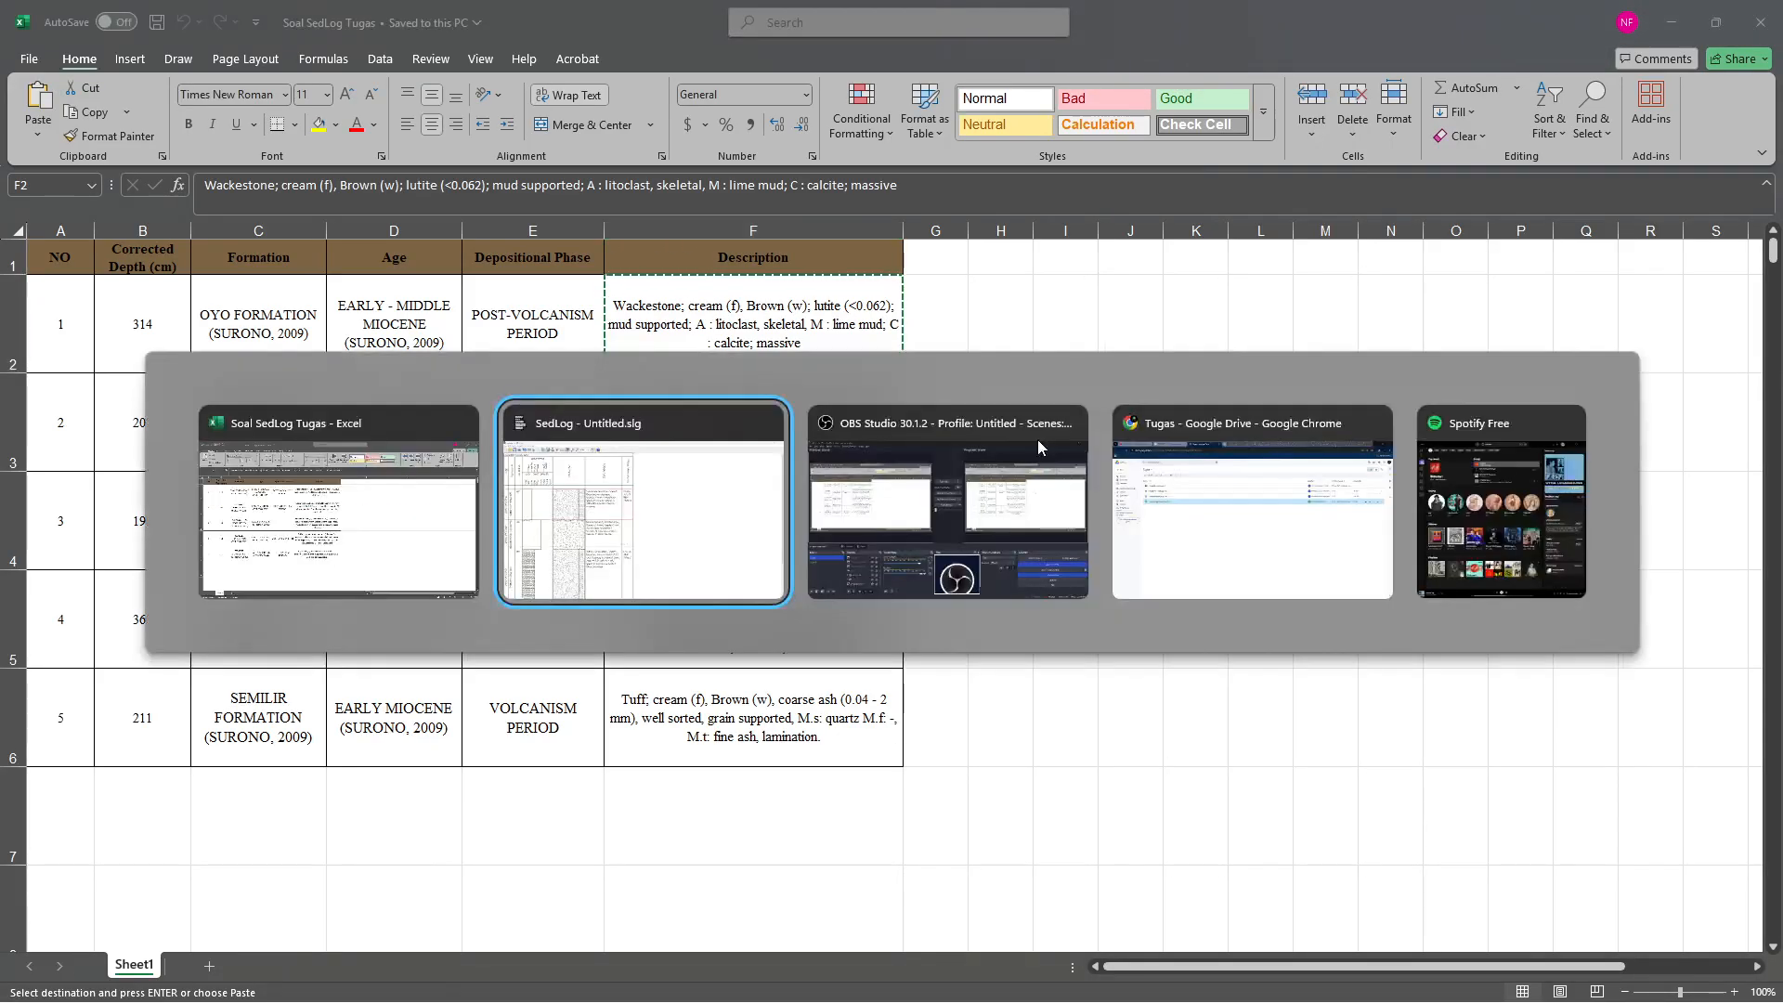
{"action": "key", "text": "alt+Tab"}
{"action": "left_click", "coordinate": [507, 313]}
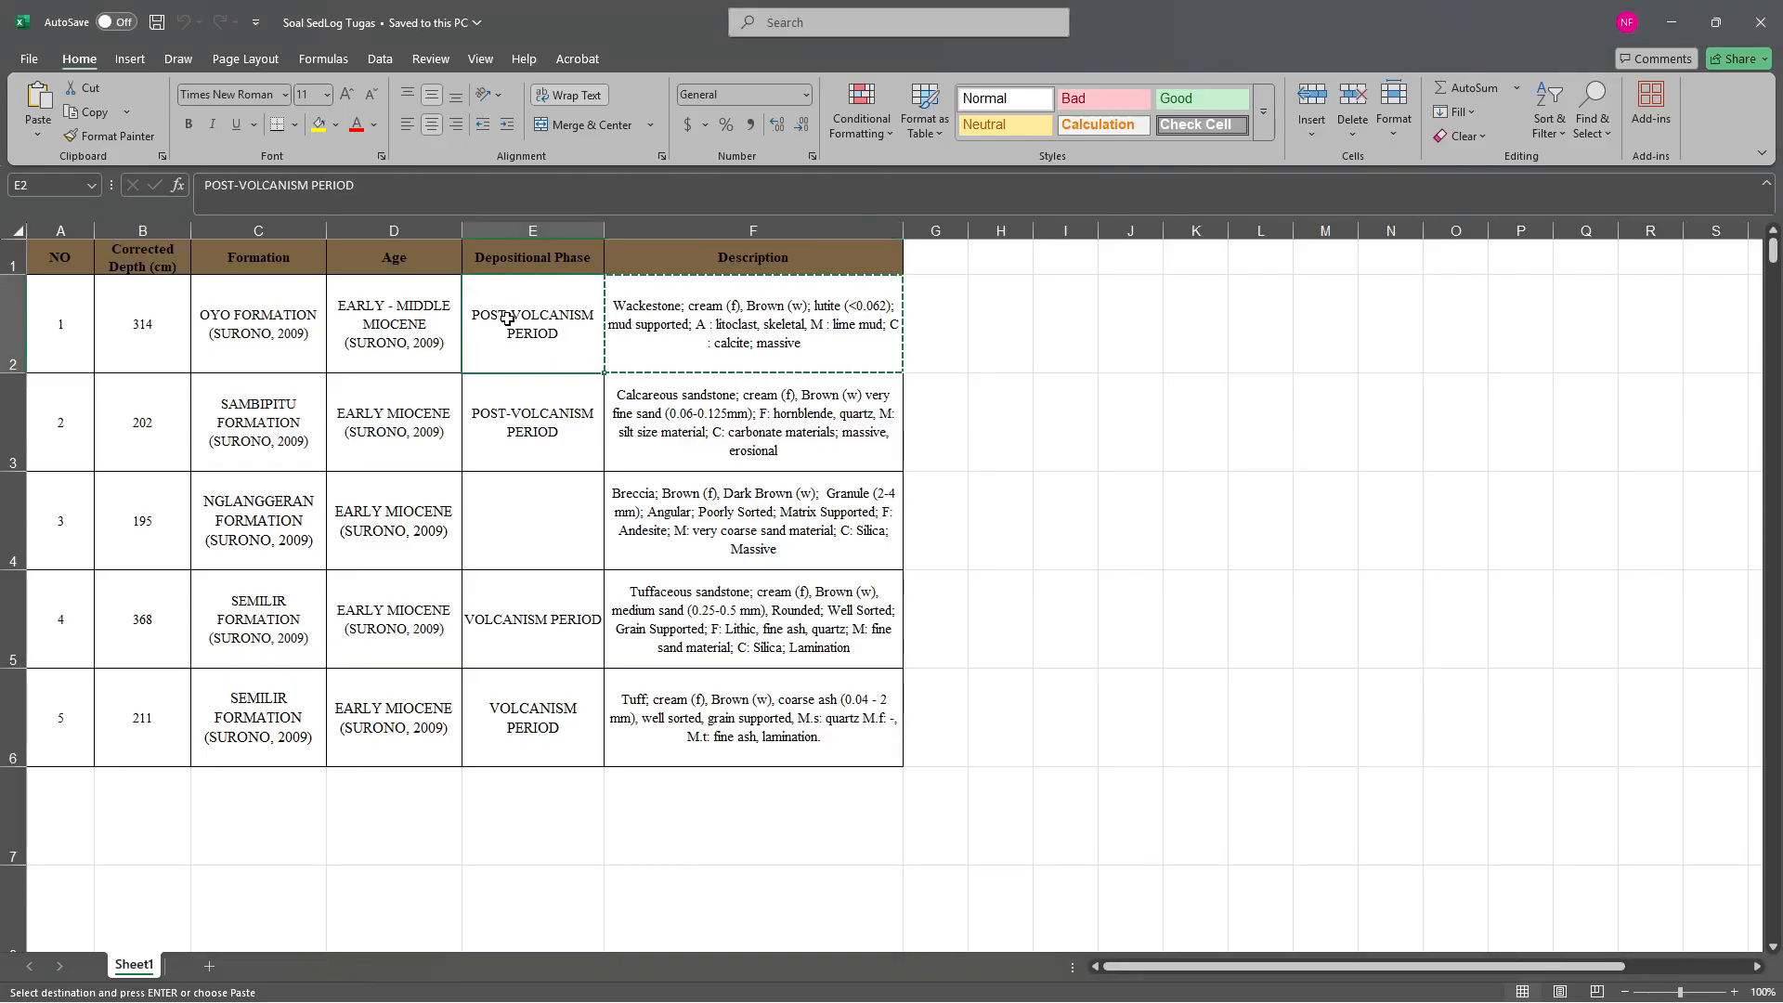
{"action": "key", "text": "ctrl+c"}
{"action": "key", "text": "alt+Tab"}
{"action": "key", "text": "ctrl+v"}
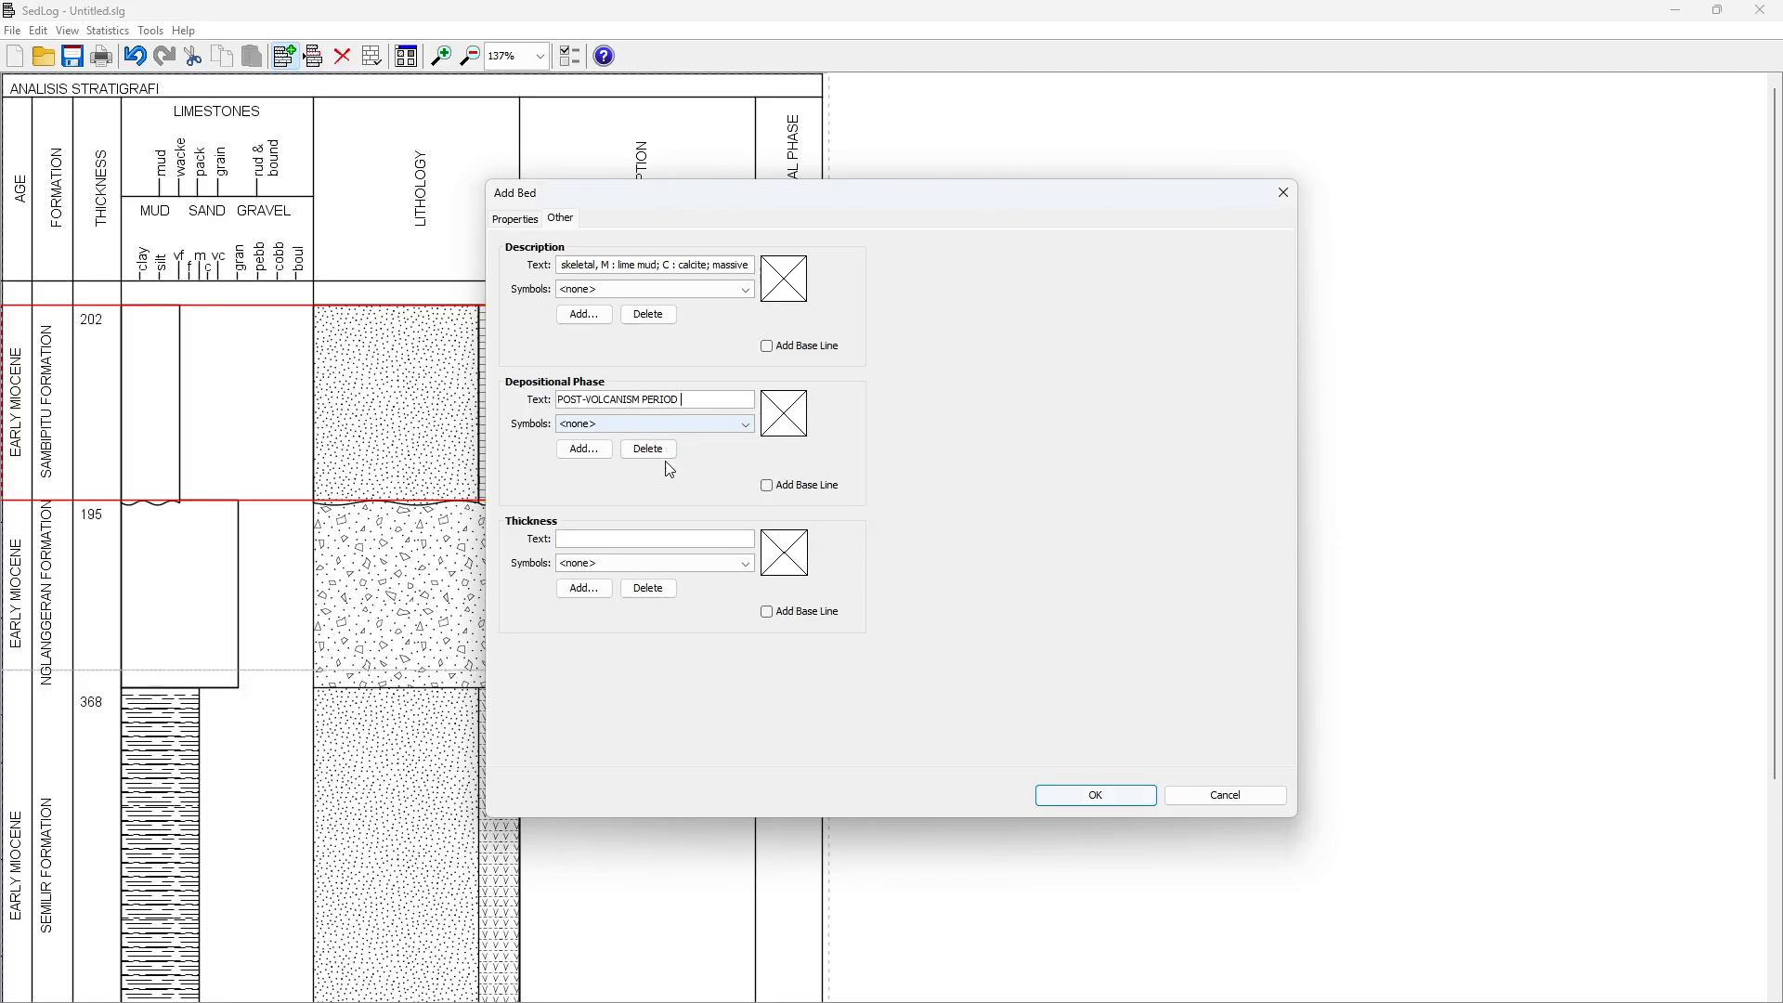
Set the bed's Thickness text to 314 from row 1 of the Excel table and add the bed to the log
{"action": "key", "text": "alt+Tab"}
{"action": "left_click", "coordinate": [139, 325]}
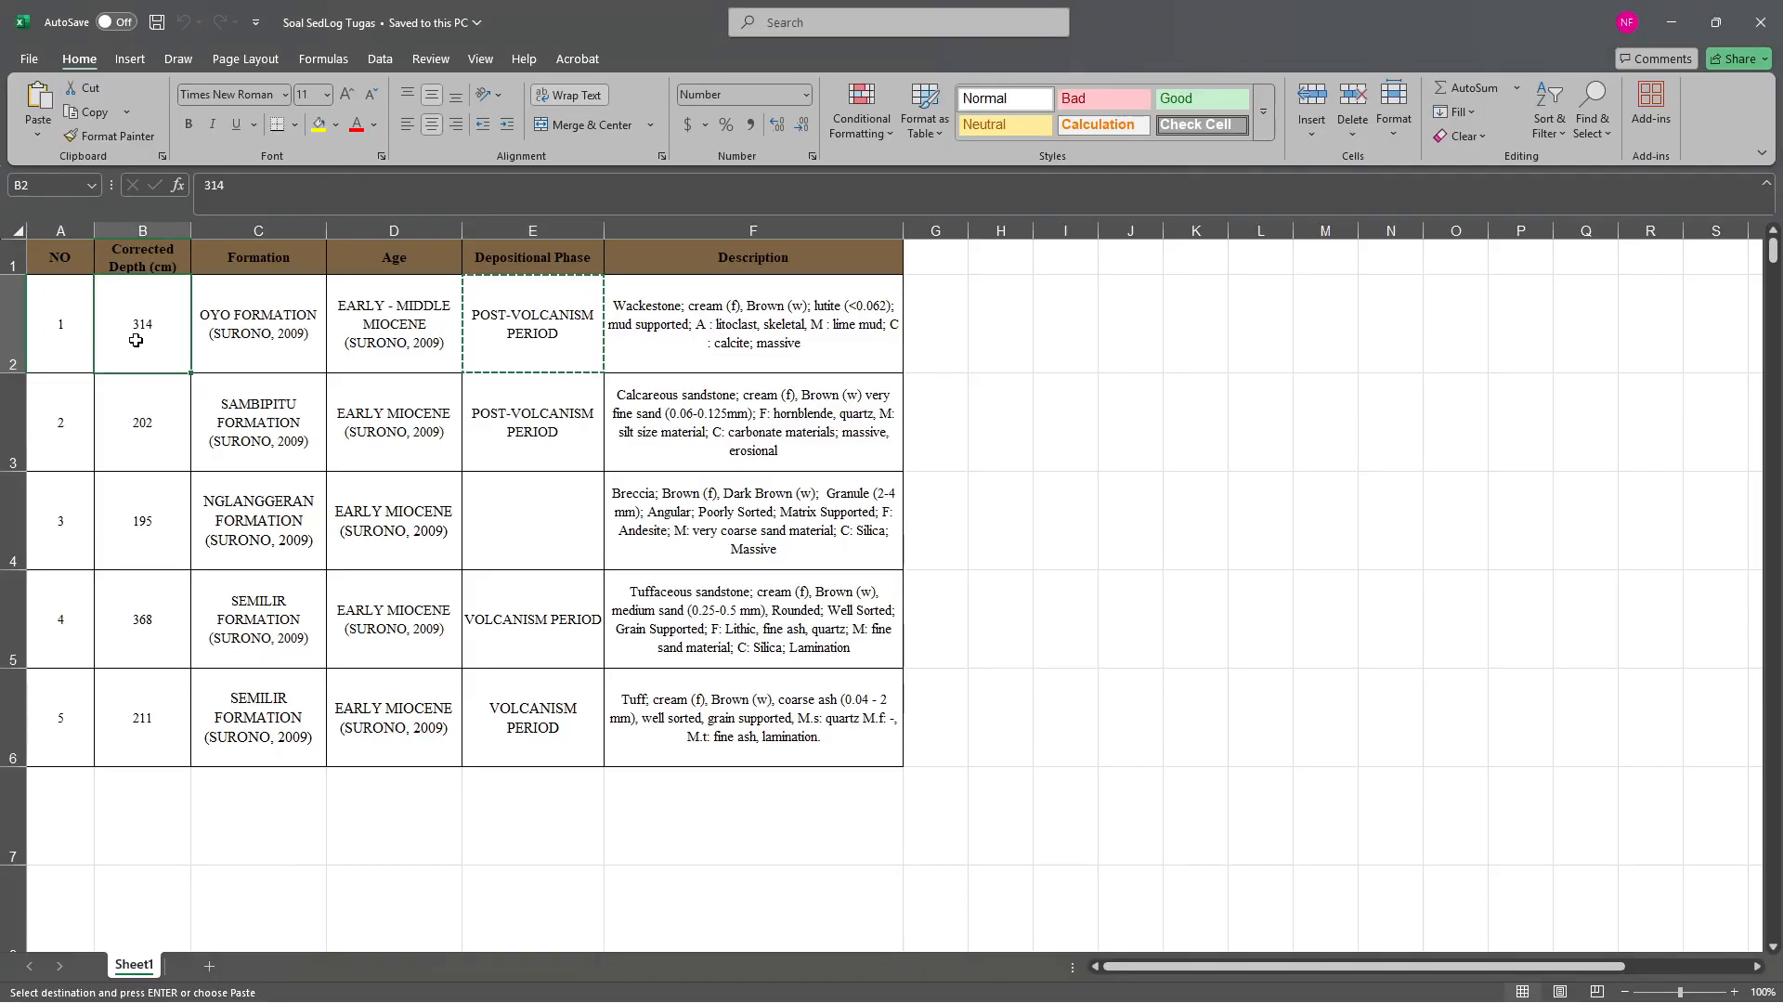
{"action": "key", "text": "ctrl+c"}
{"action": "key", "text": "alt+Tab"}
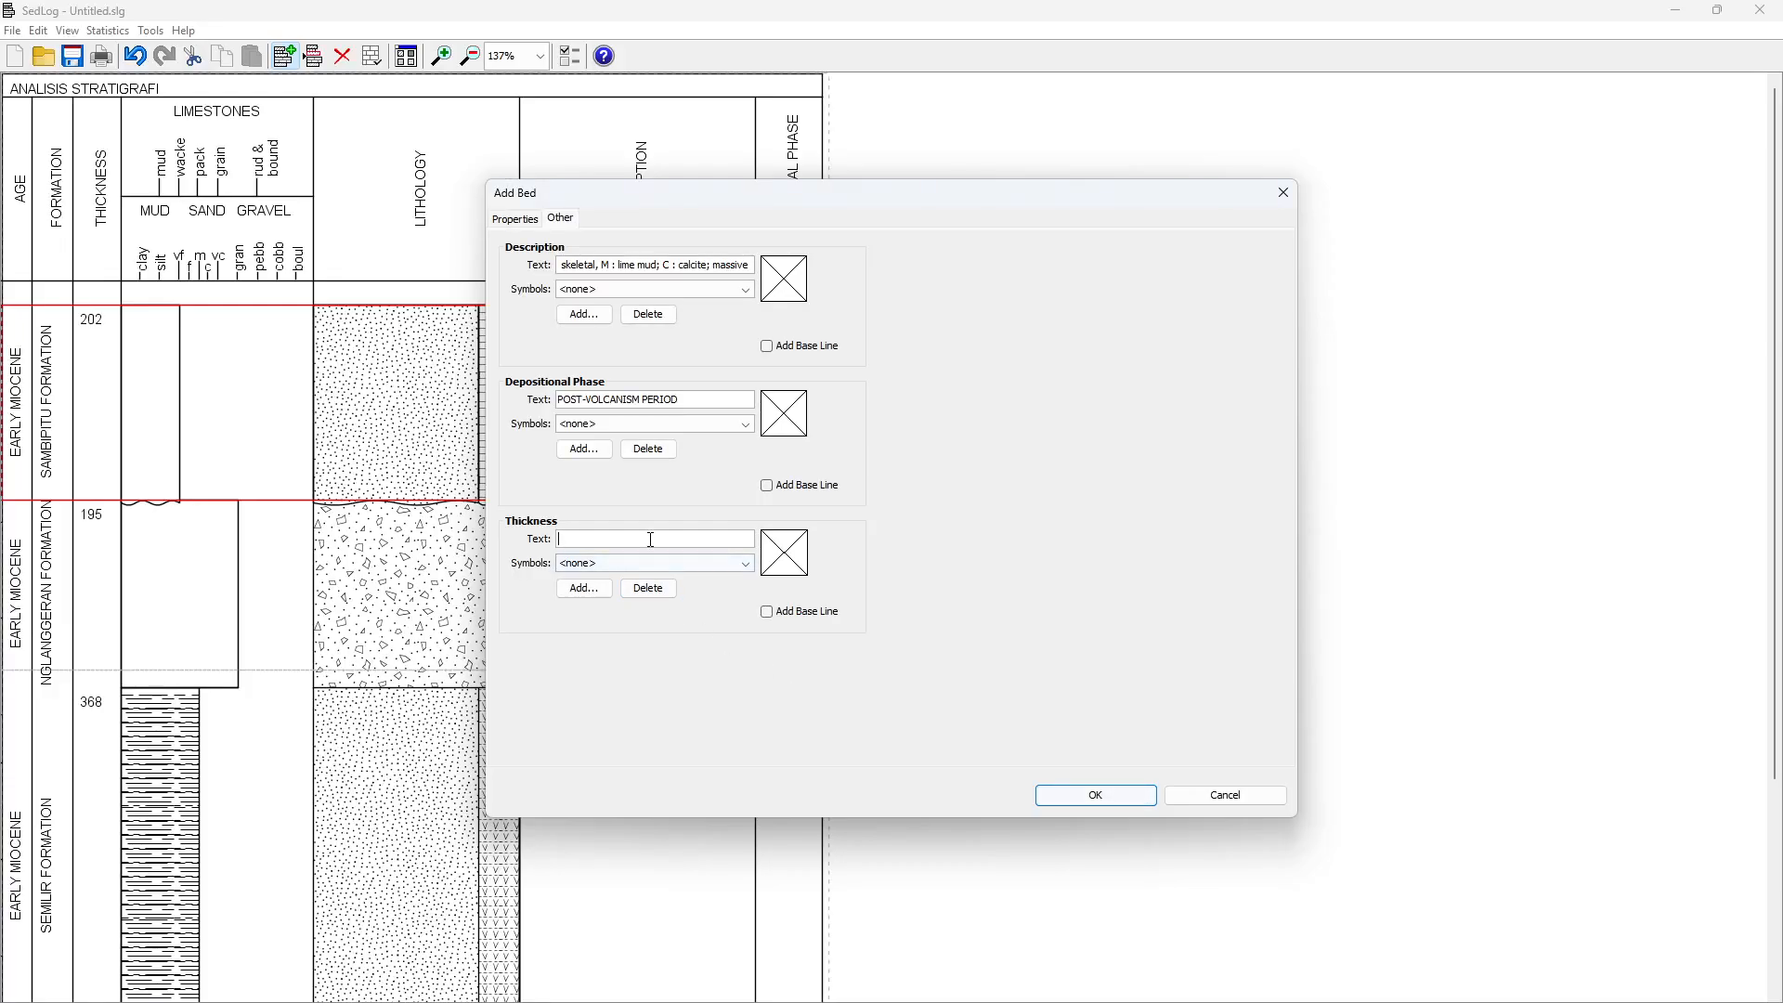
{"action": "left_click", "coordinate": [1094, 796]}
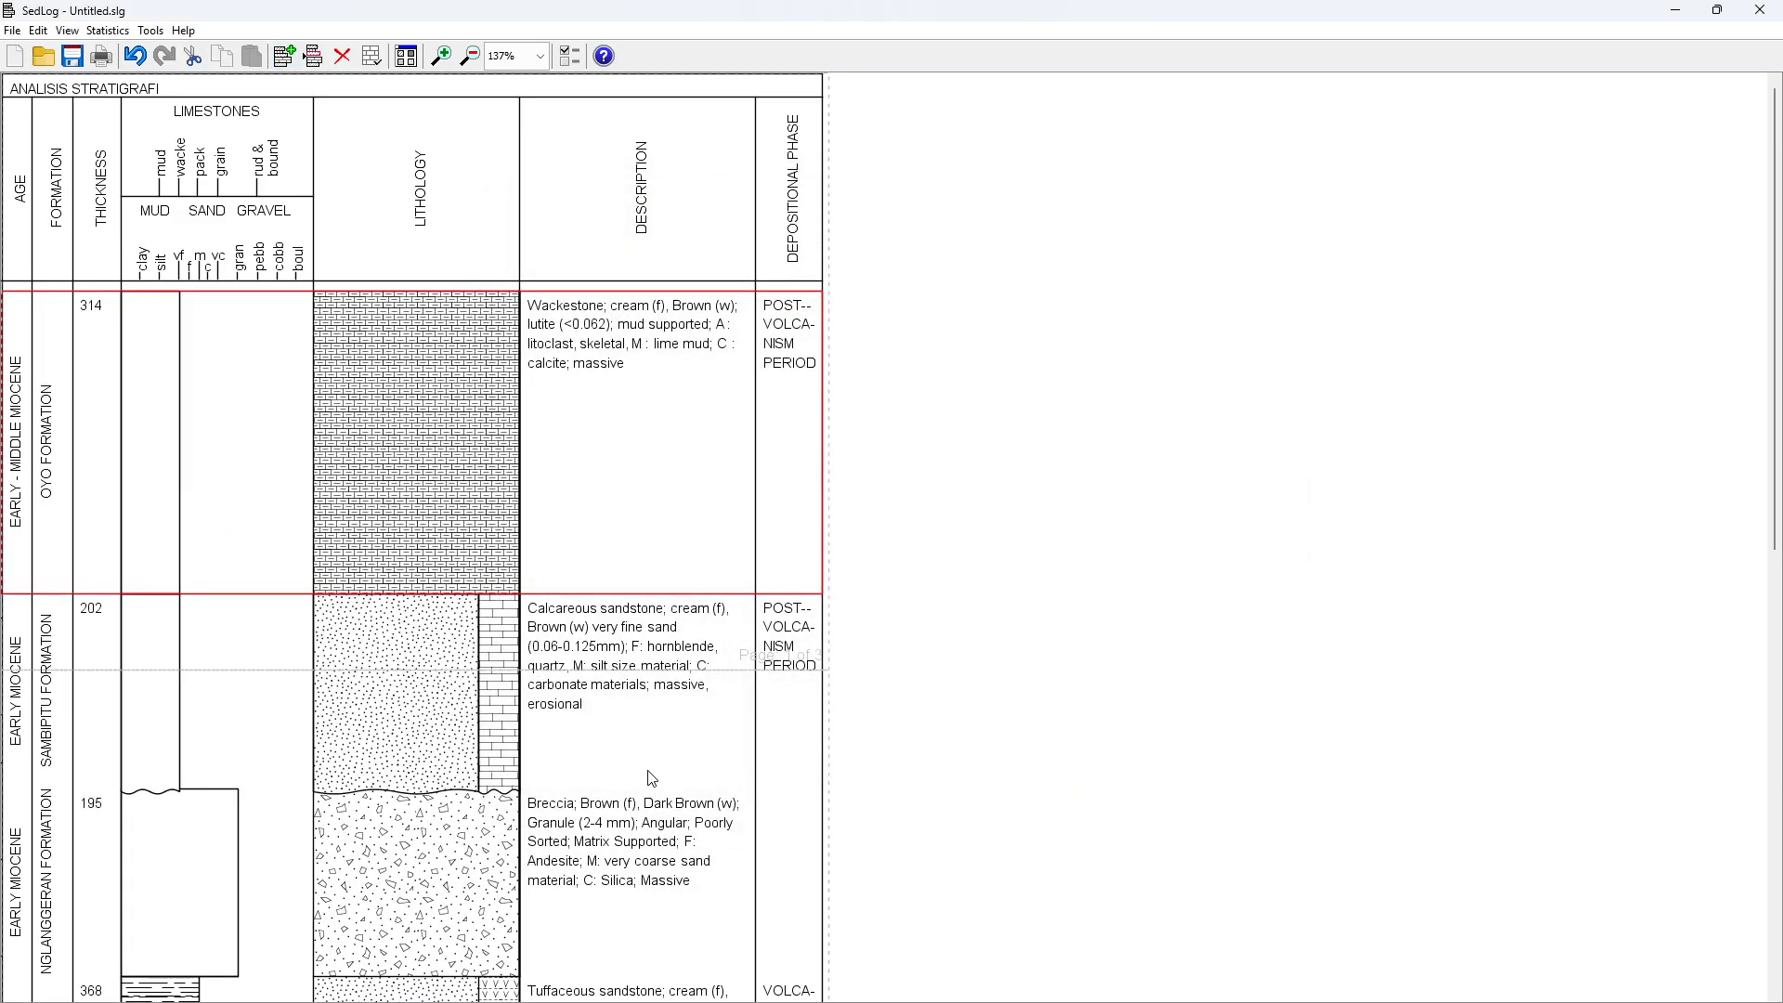
Review the log down to its lowest bed and compare the age and formation texts with the Excel table
{"action": "scroll", "coordinate": [513, 731], "scroll_direction": "down", "scroll_amount": 1}
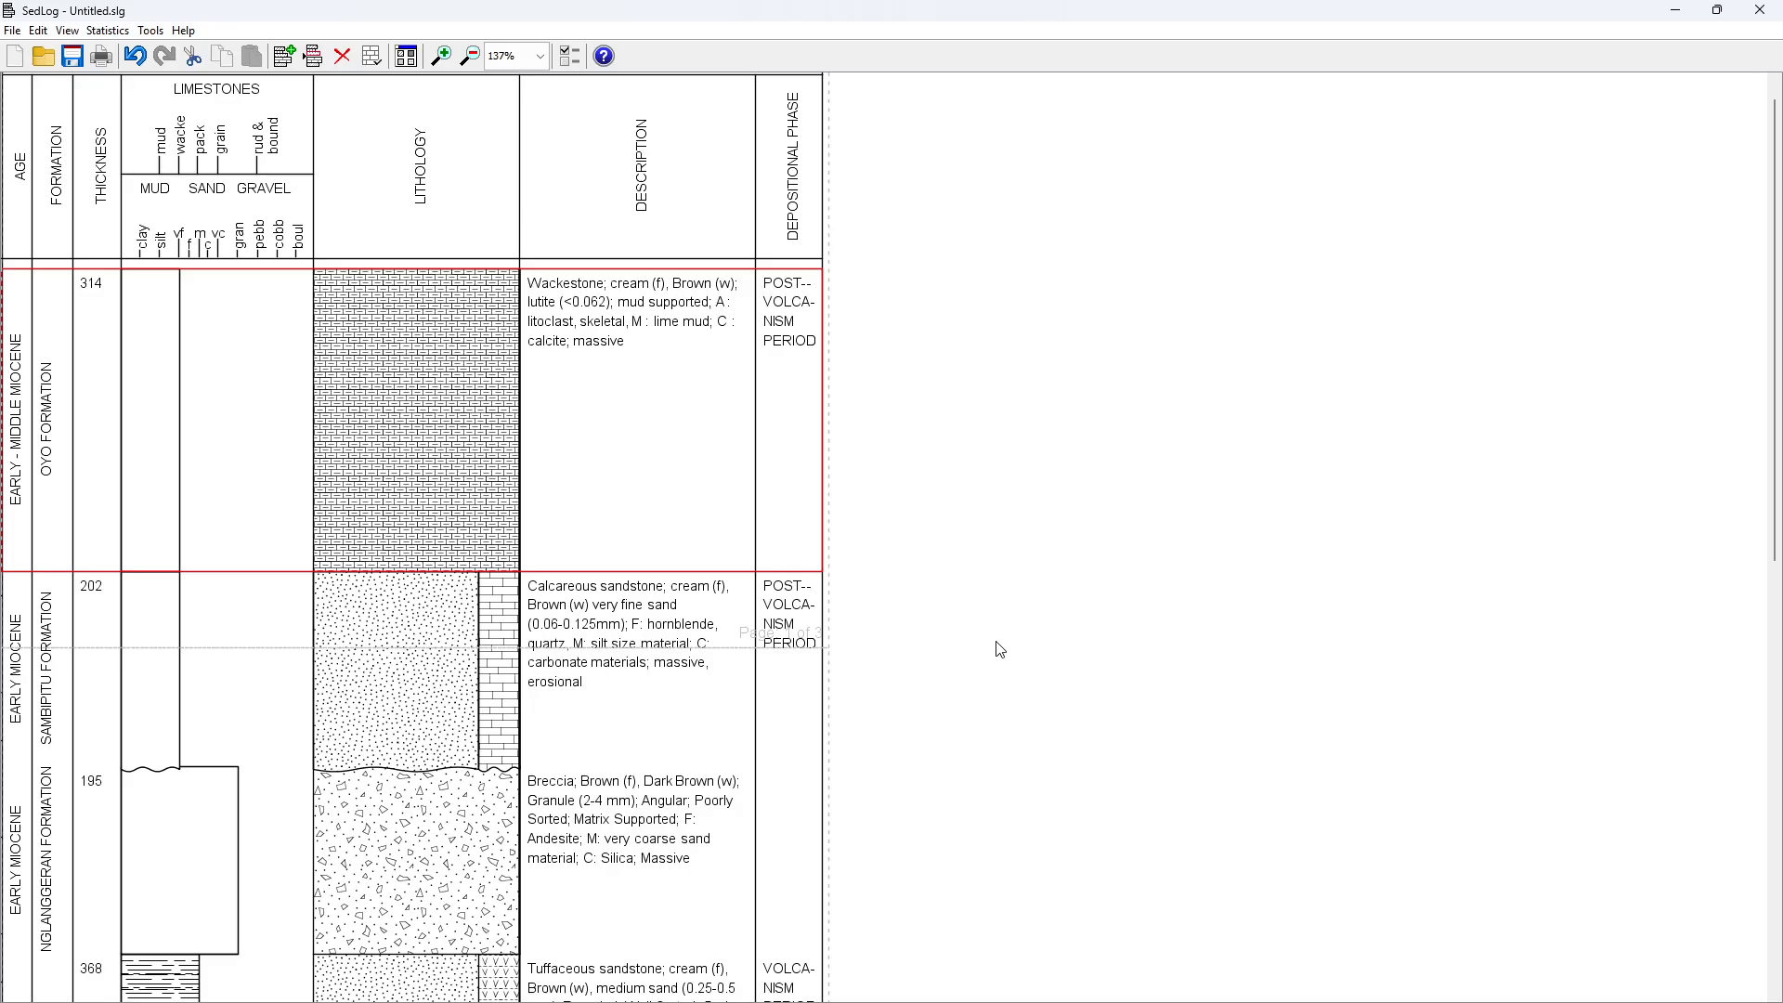
{"action": "key", "text": "Down"}
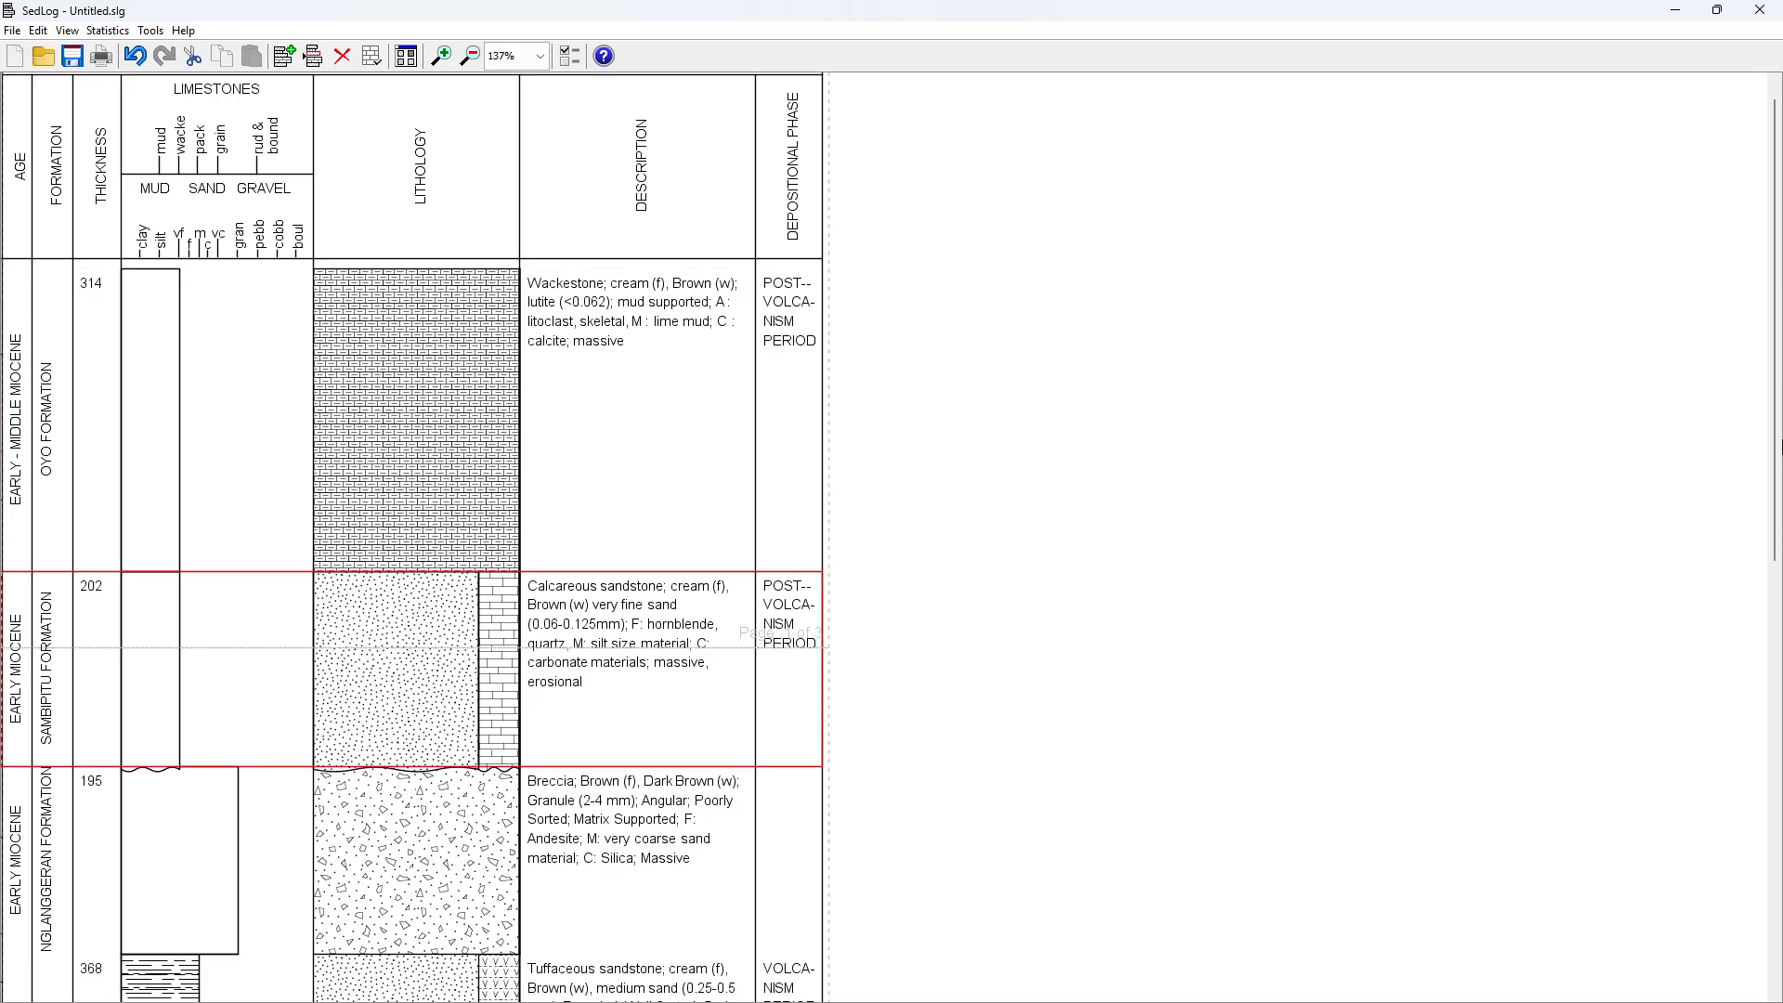
{"action": "left_click_drag", "start_coordinate": [1777, 446], "coordinate": [1743, 625]}
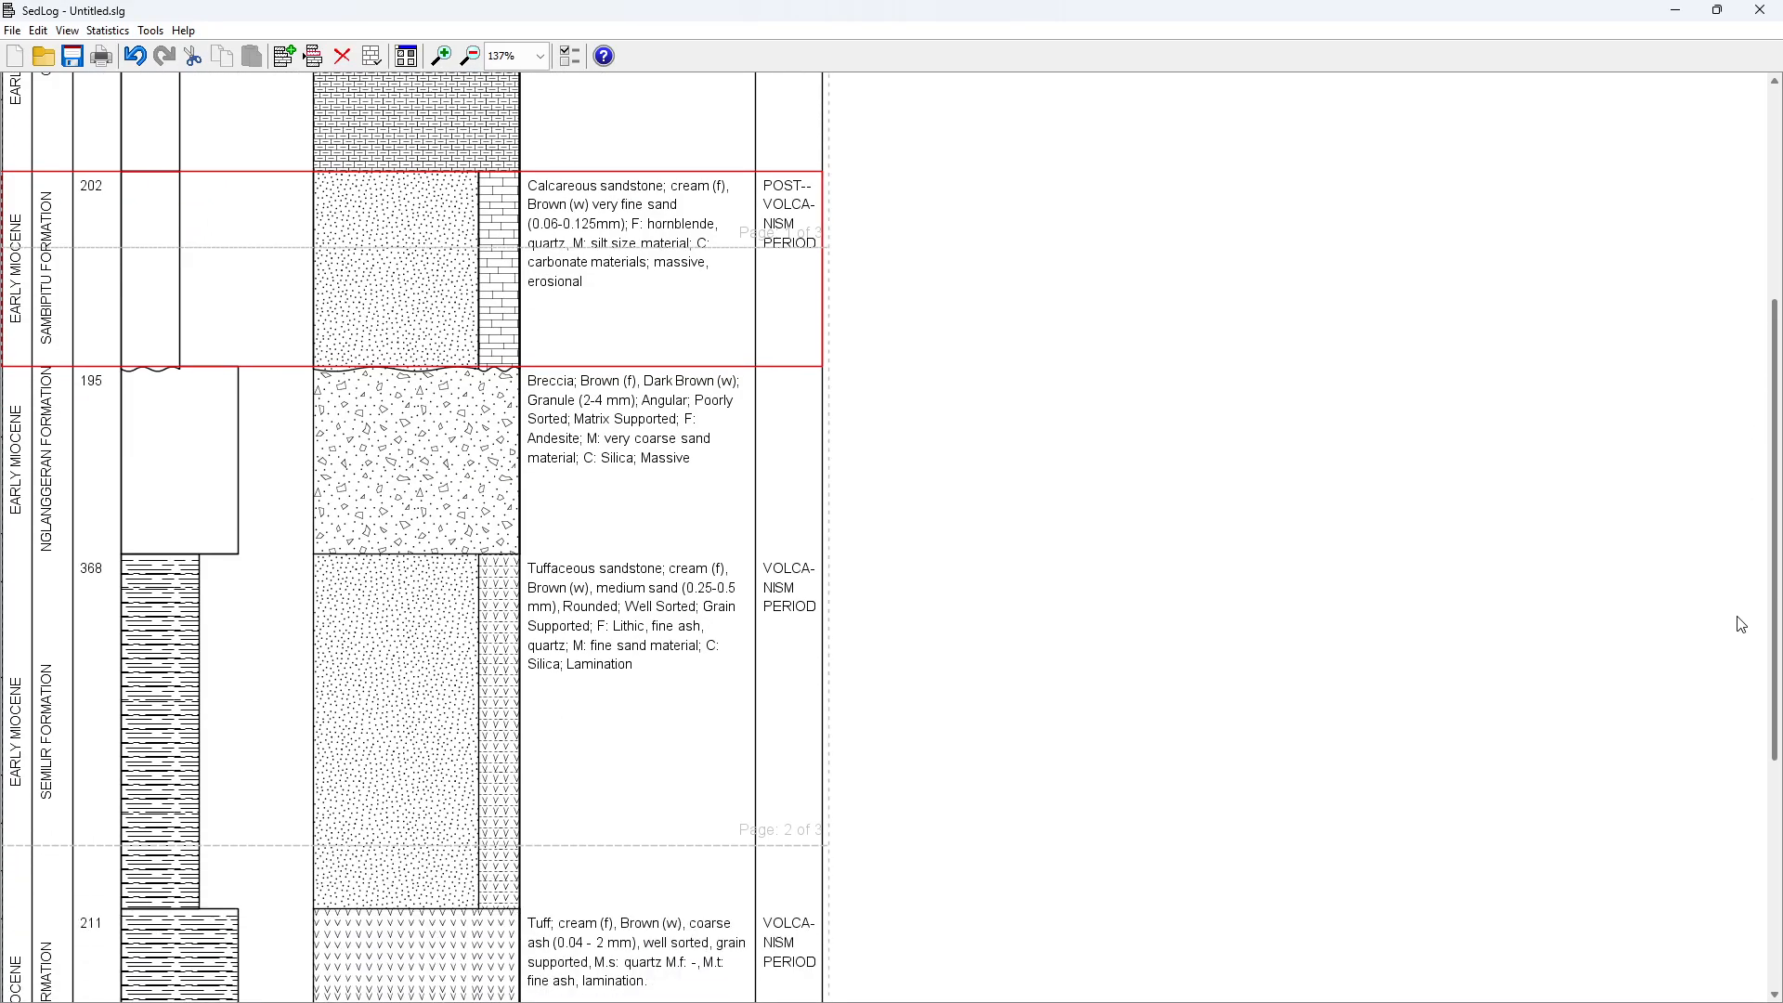
{"action": "scroll", "coordinate": [1741, 625], "scroll_direction": "down", "scroll_amount": 3}
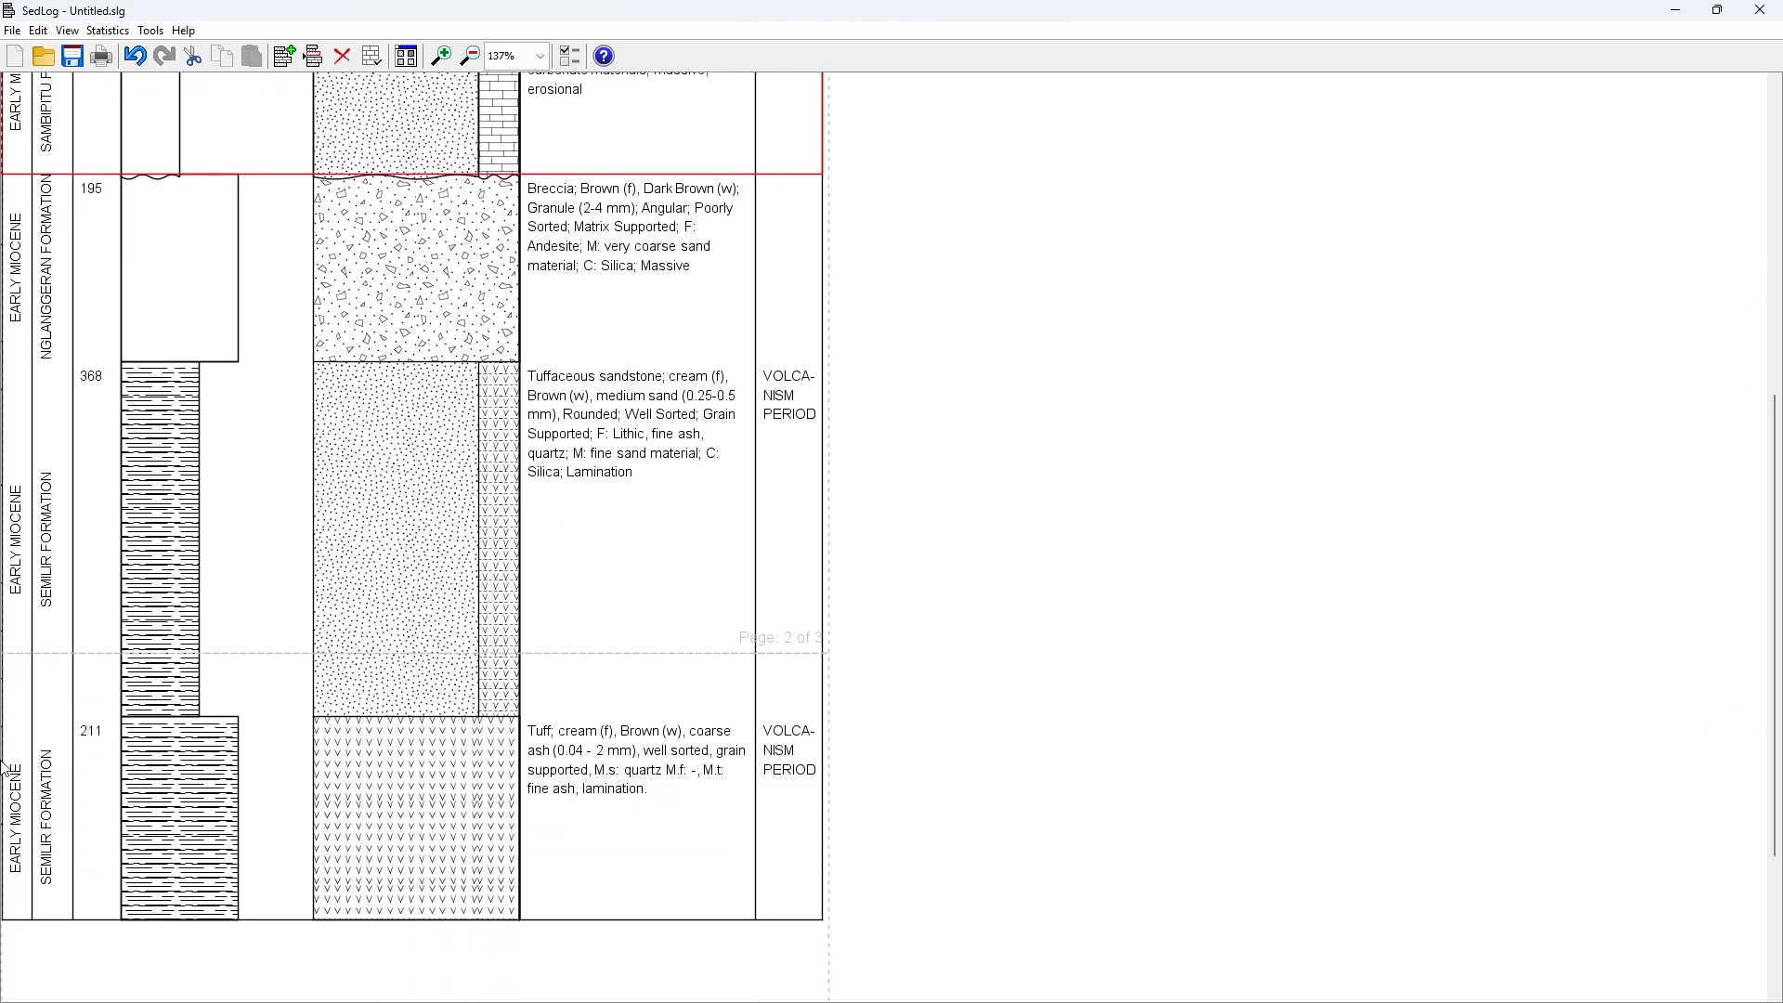
{"action": "key", "text": "alt+Tab"}
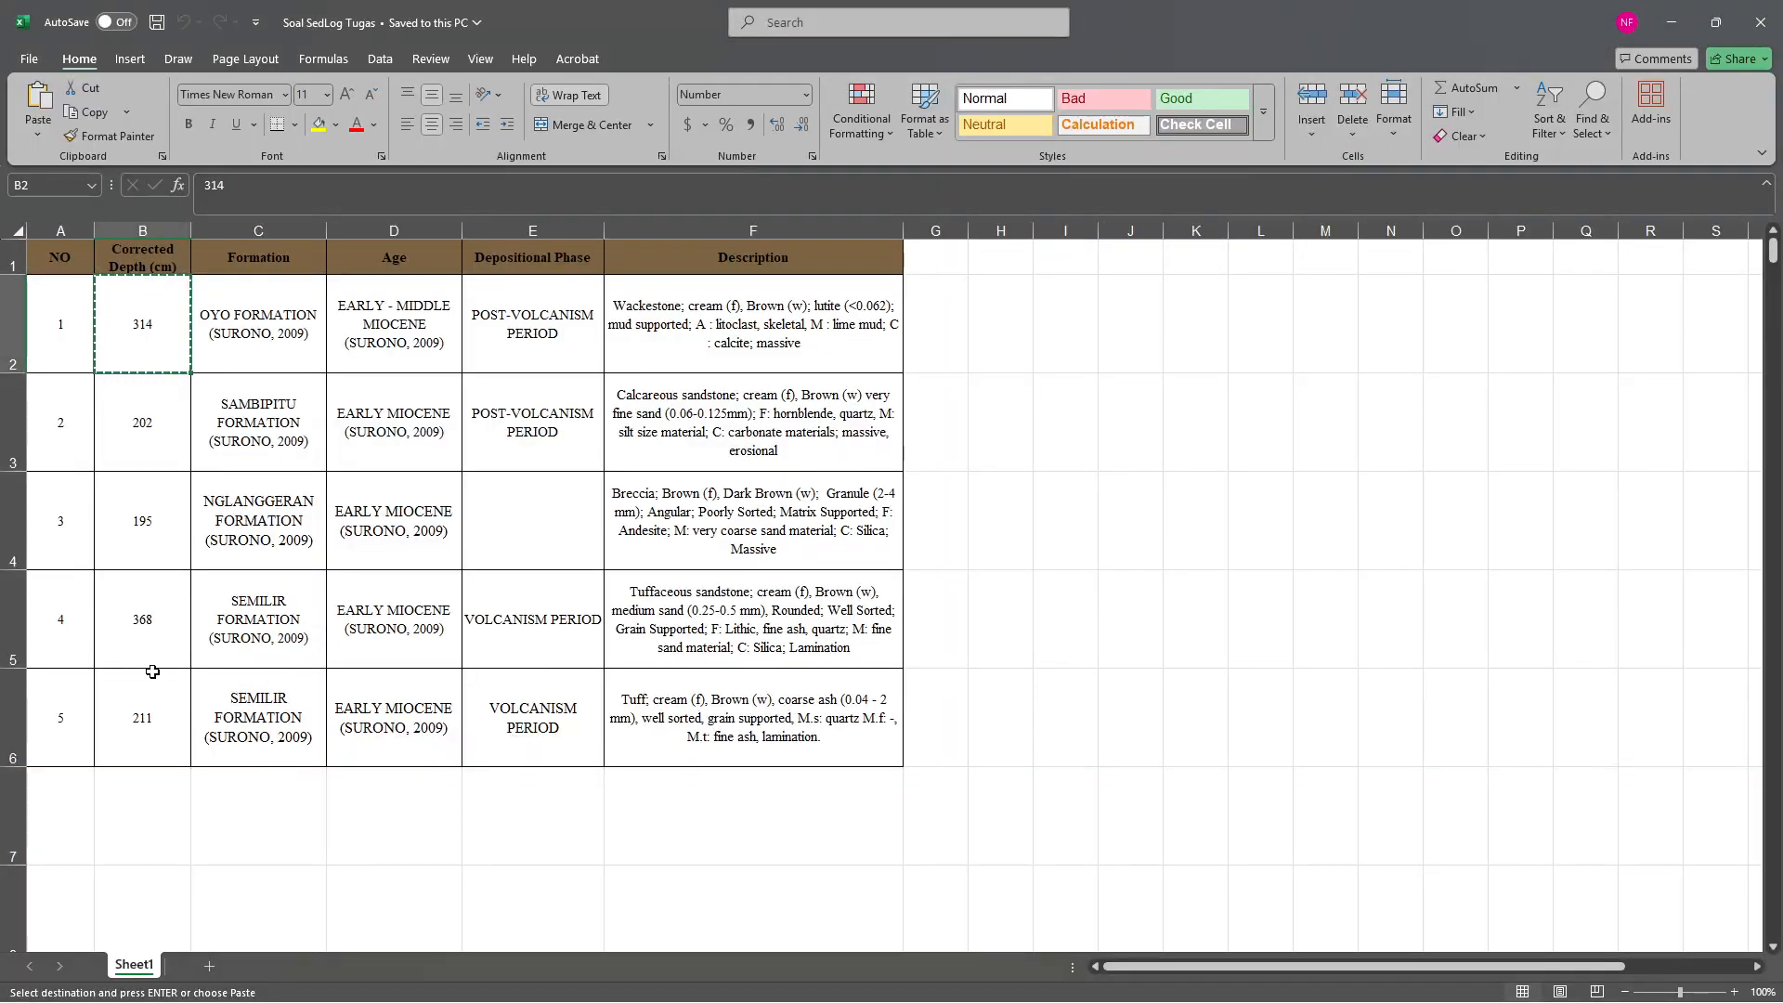
{"action": "left_click", "coordinate": [409, 633]}
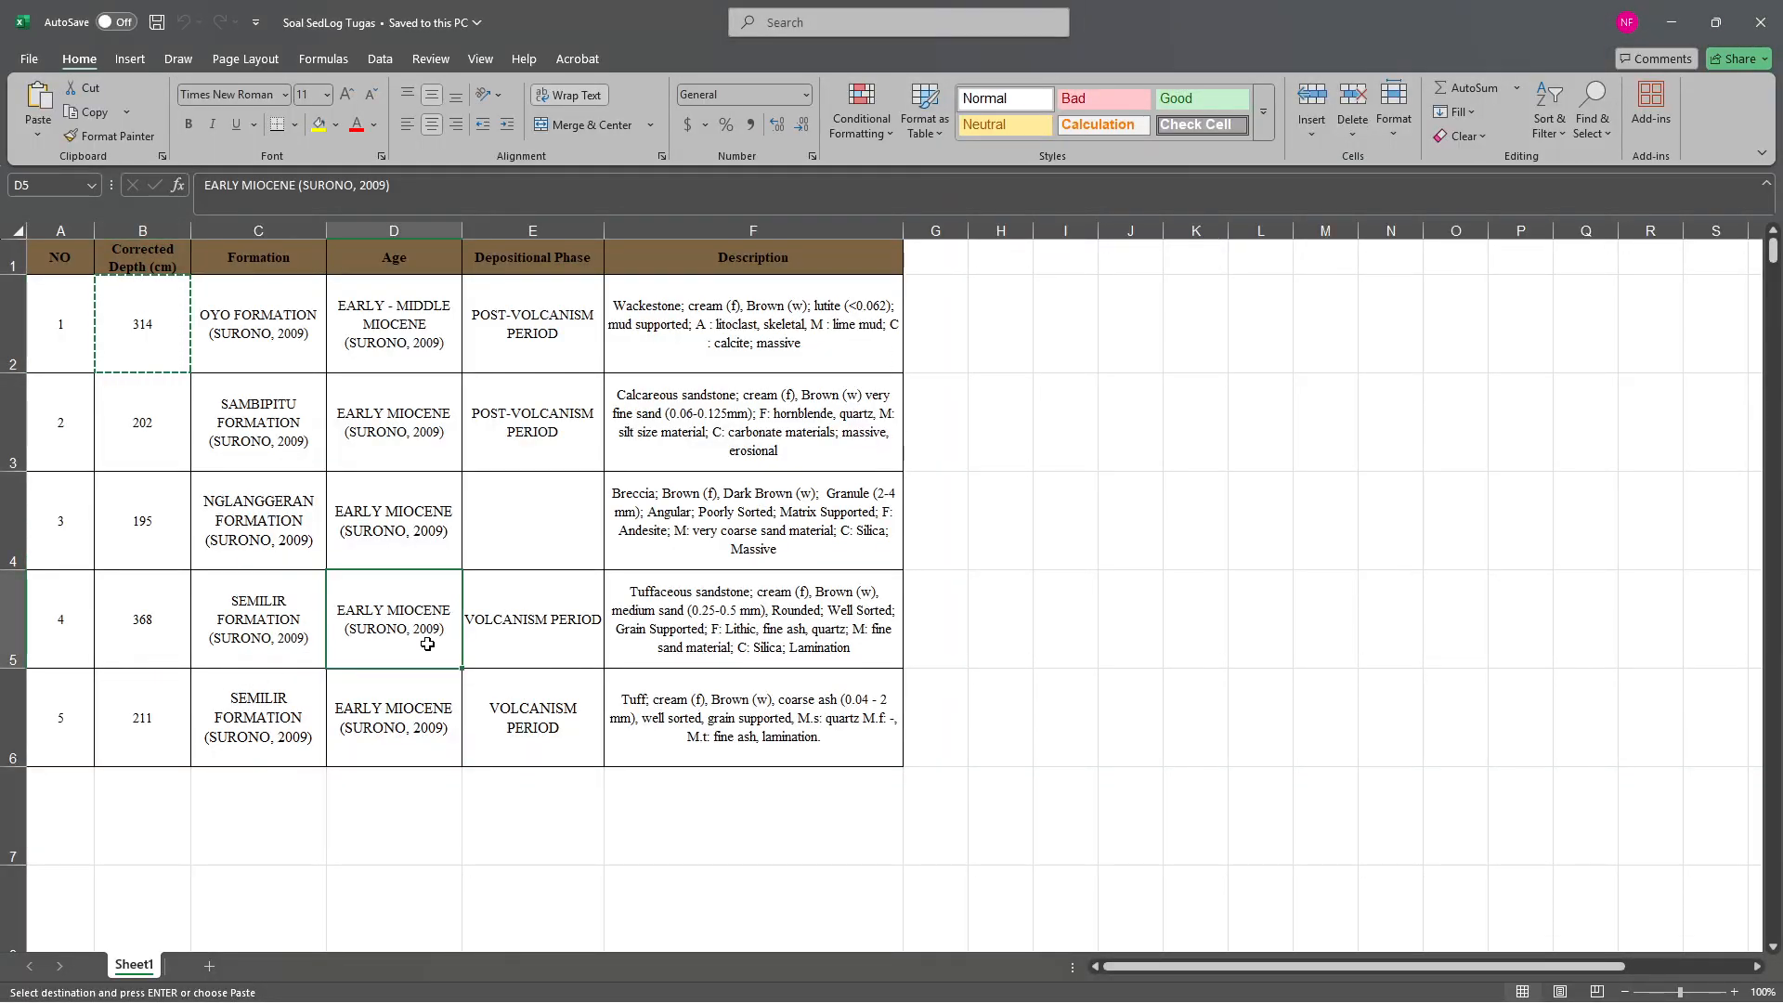
{"action": "key", "text": "alt+Tab"}
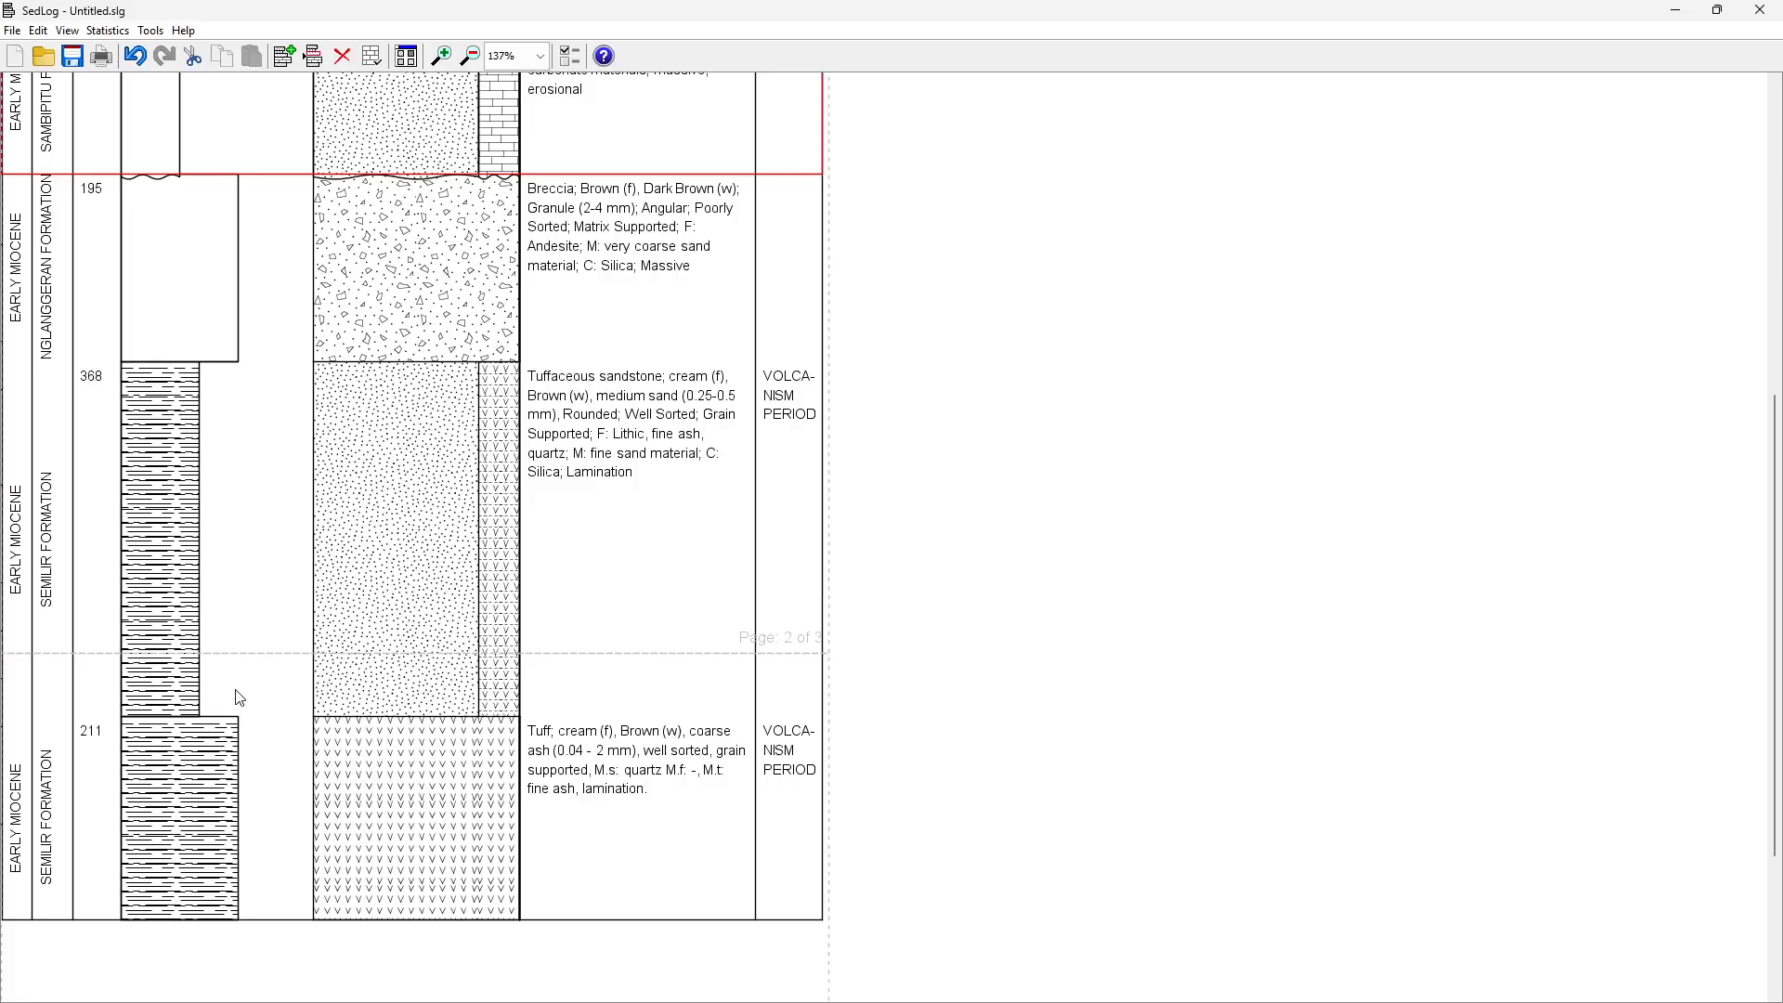
Resize the log's AGE column to slightly wider than the FORMATION column
{"action": "left_click", "coordinate": [35, 567]}
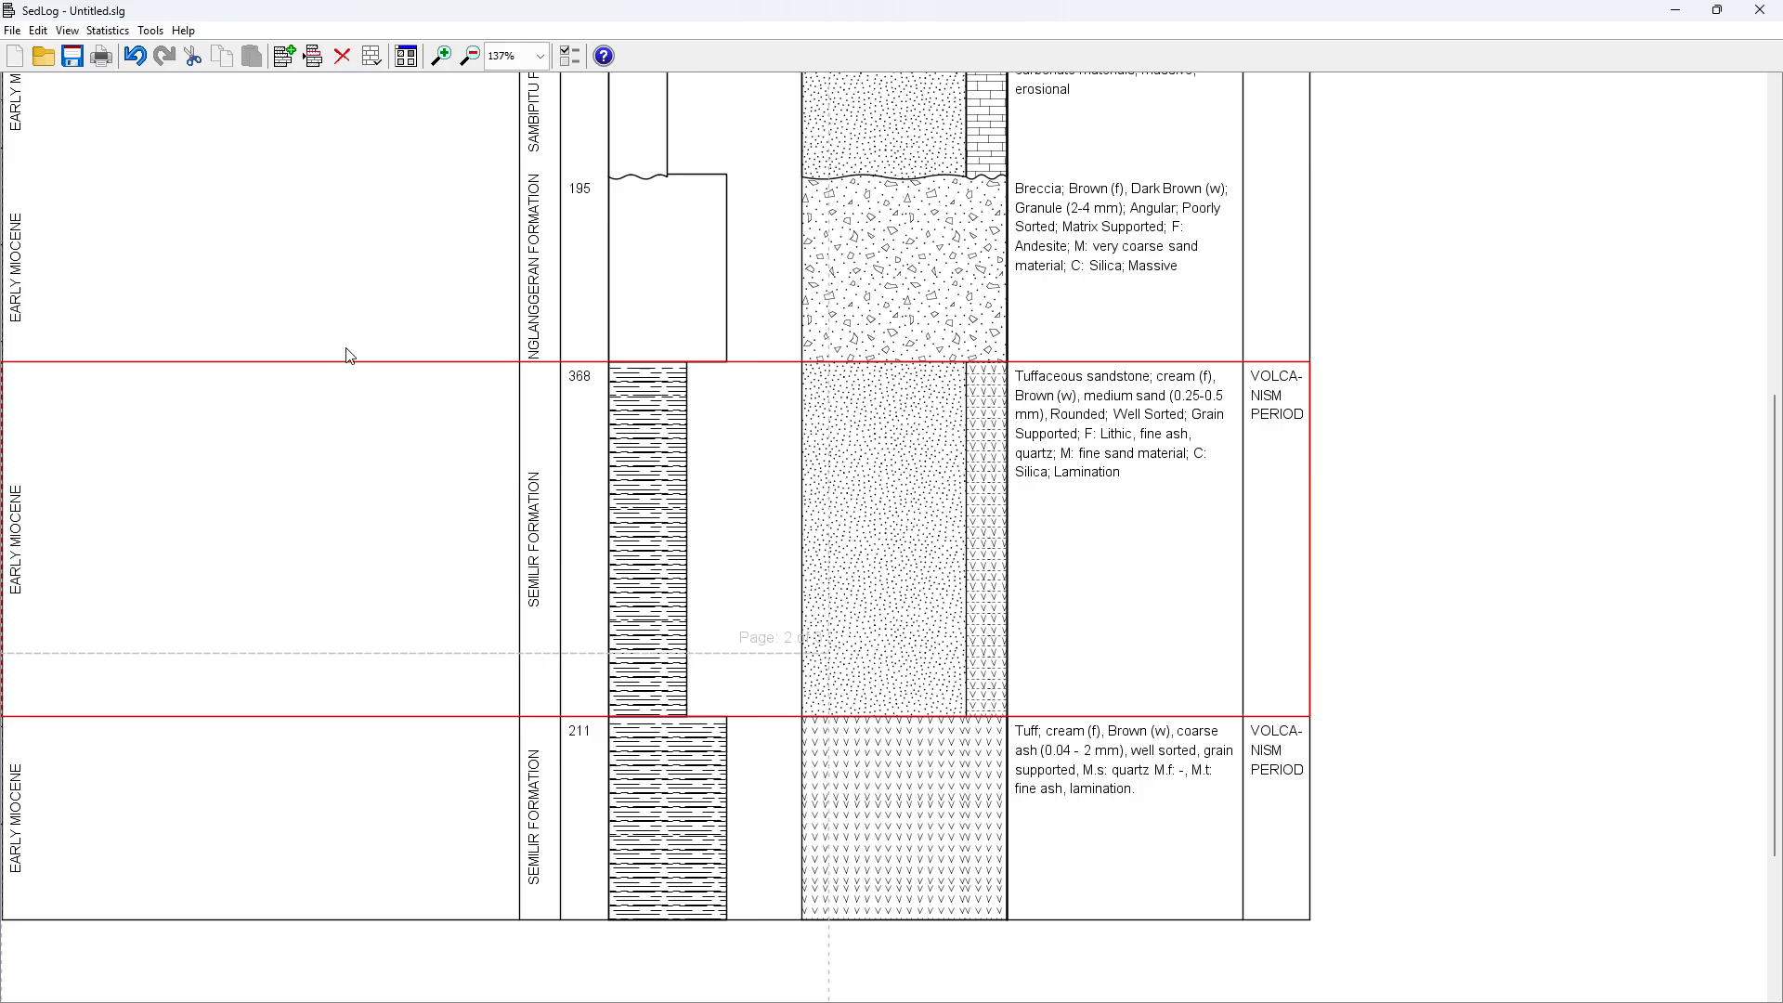
{"action": "left_click", "coordinate": [147, 63]}
{"action": "scroll", "coordinate": [519, 485], "scroll_direction": "up", "scroll_amount": 1}
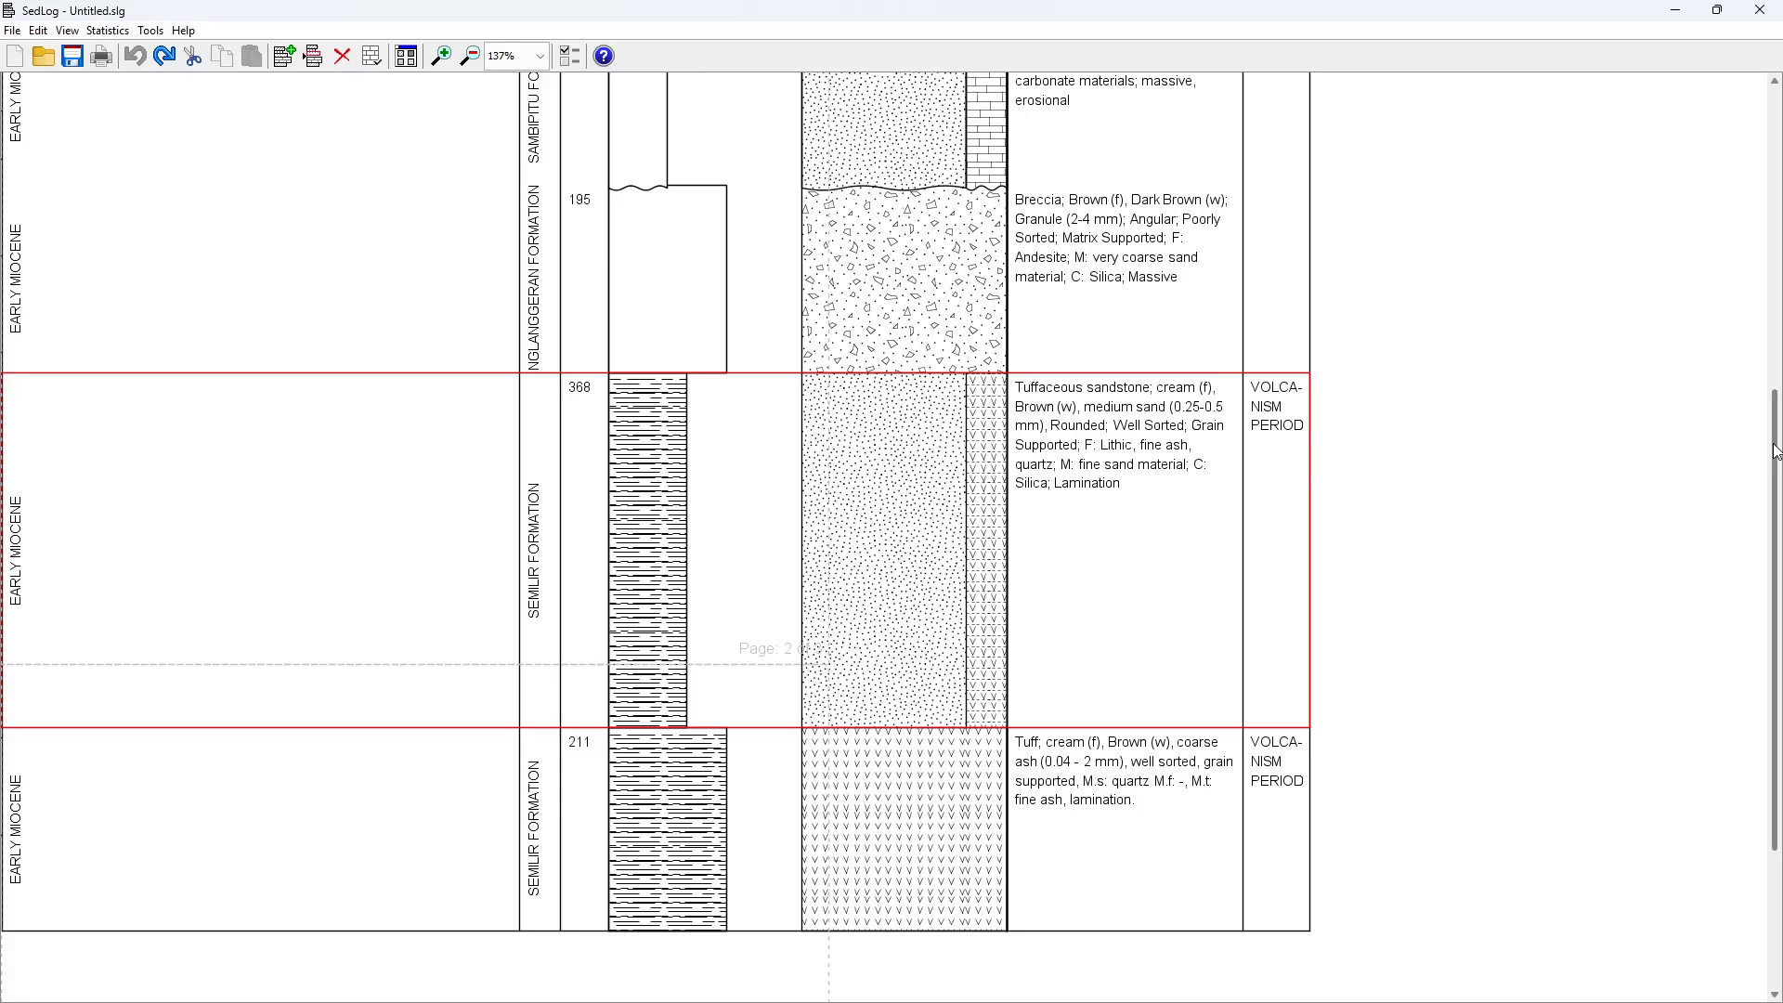
{"action": "left_click_drag", "start_coordinate": [1775, 453], "coordinate": [1774, 93]}
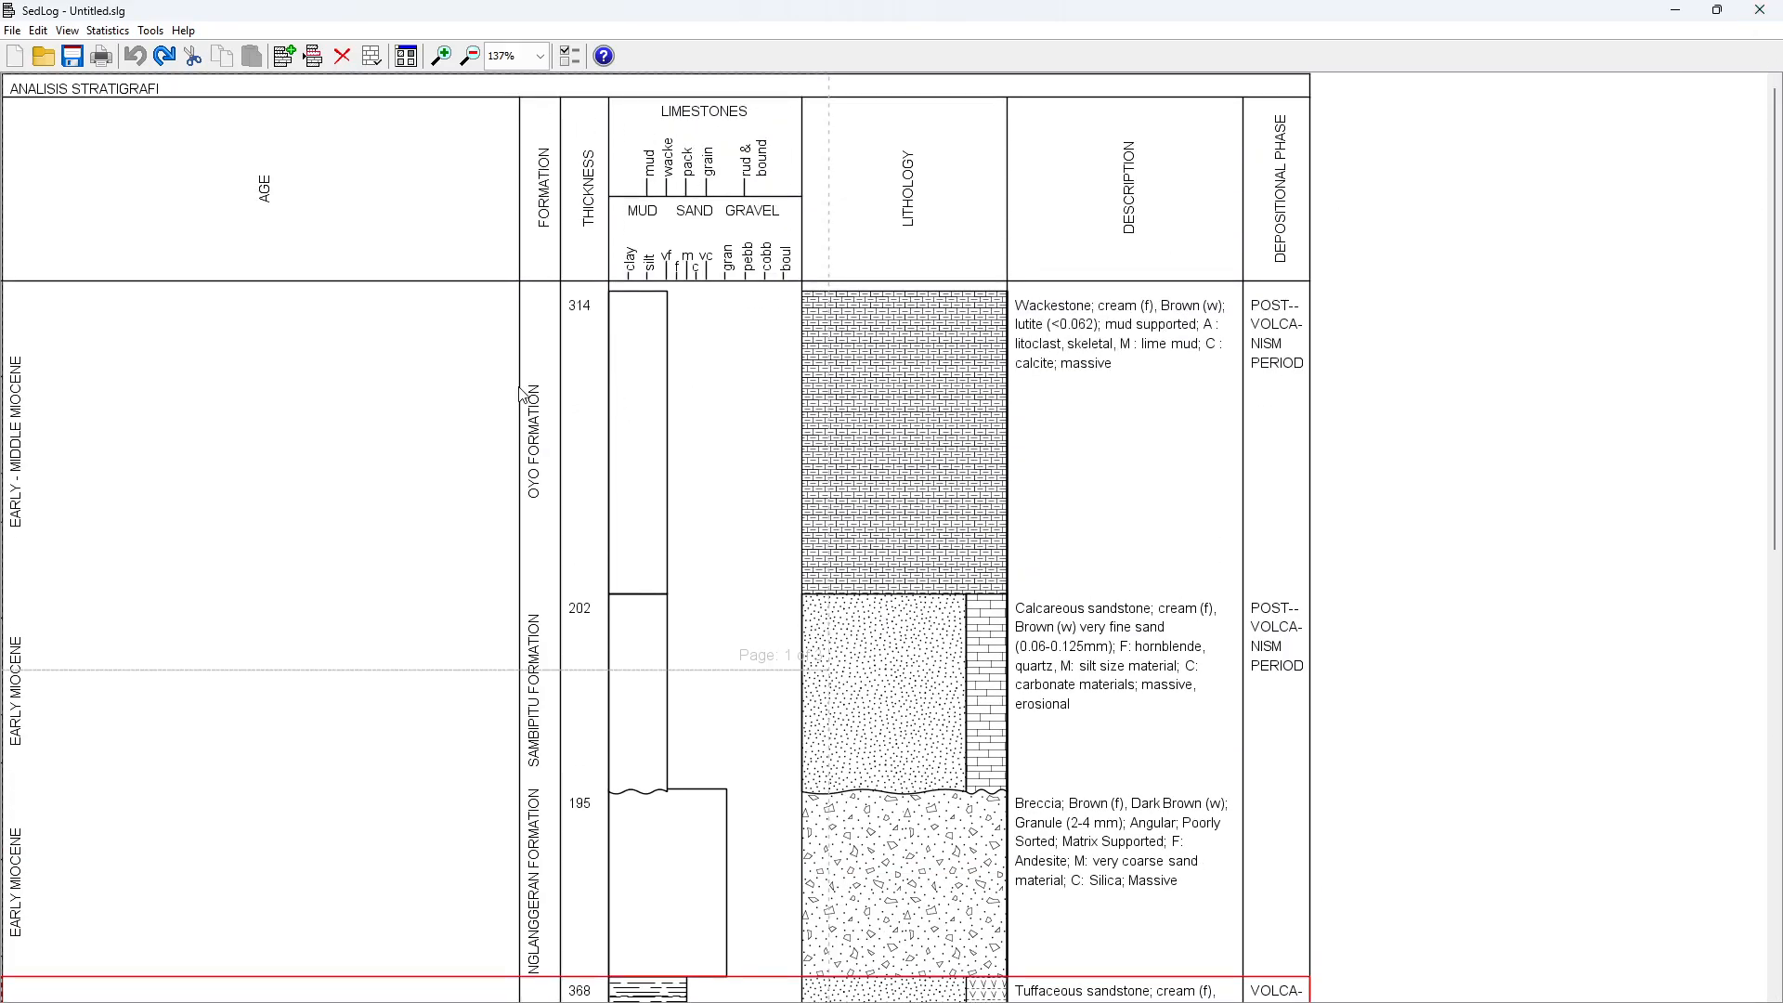
{"action": "left_click_drag", "start_coordinate": [518, 390], "coordinate": [50, 438]}
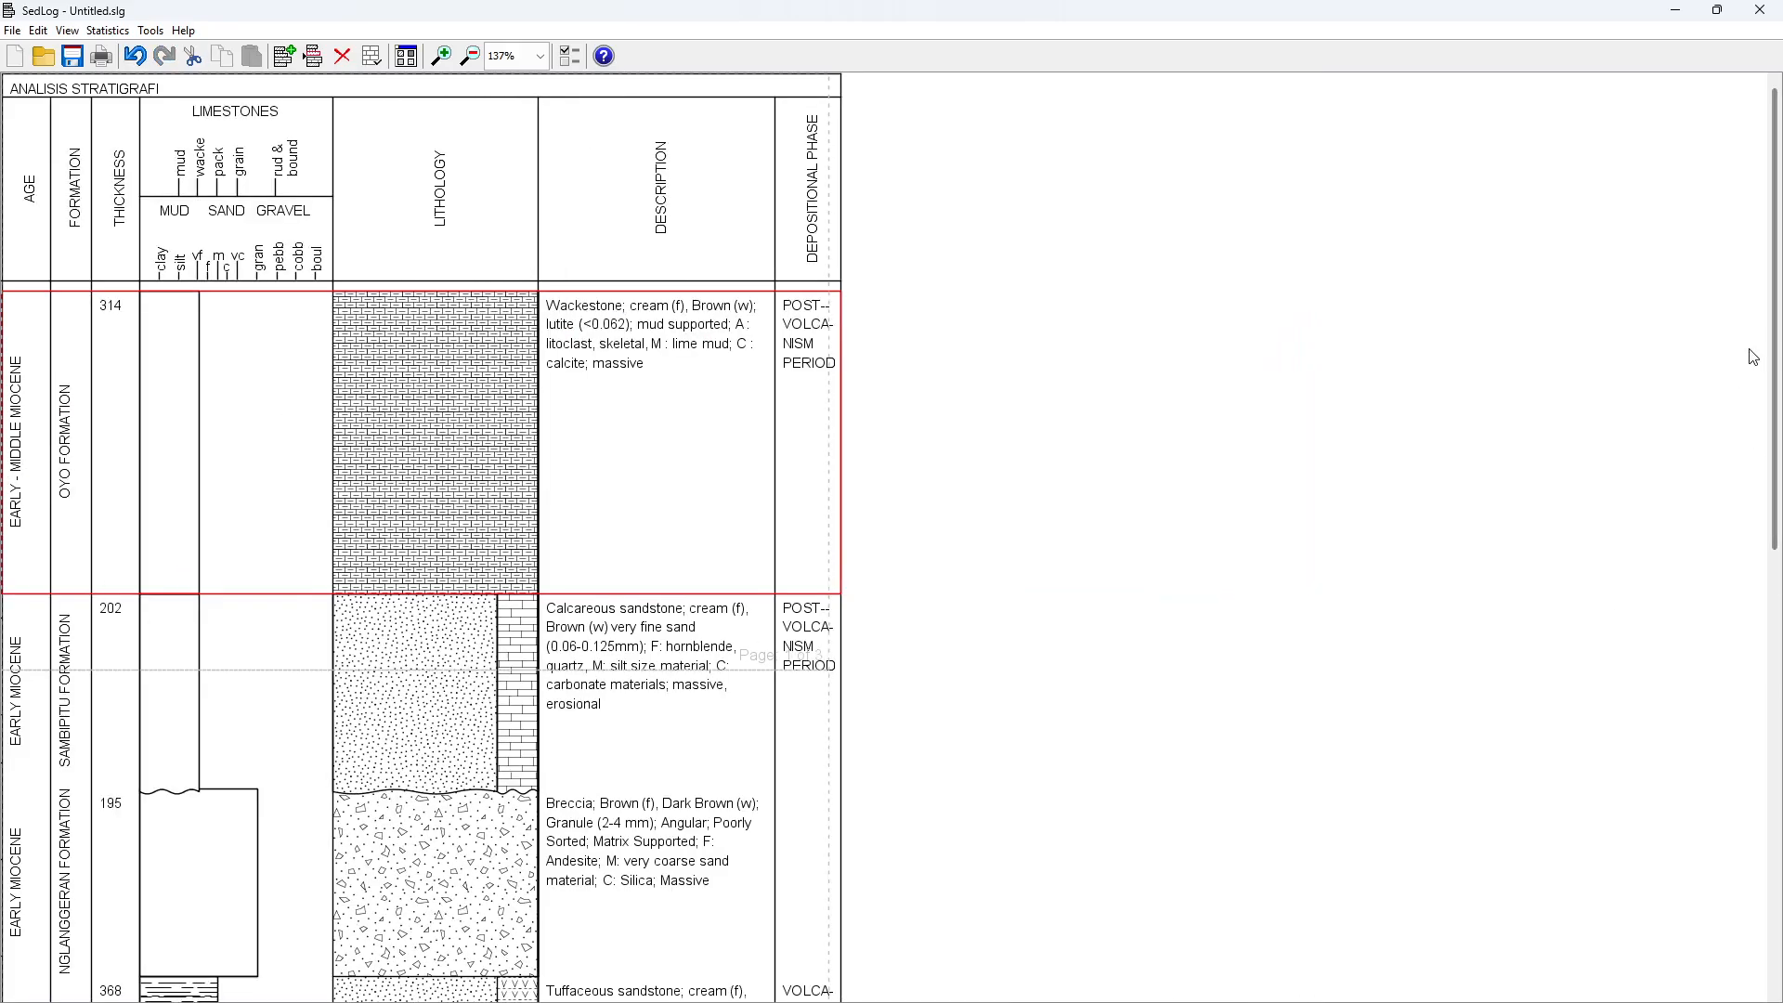
Open the properties of the 368 cm bed and set its Age text to EARLY MIOCENE with the 2009 source citation
{"action": "scroll", "coordinate": [1752, 350], "scroll_direction": "down", "scroll_amount": 3}
{"action": "scroll", "coordinate": [1765, 523], "scroll_direction": "down", "scroll_amount": 3}
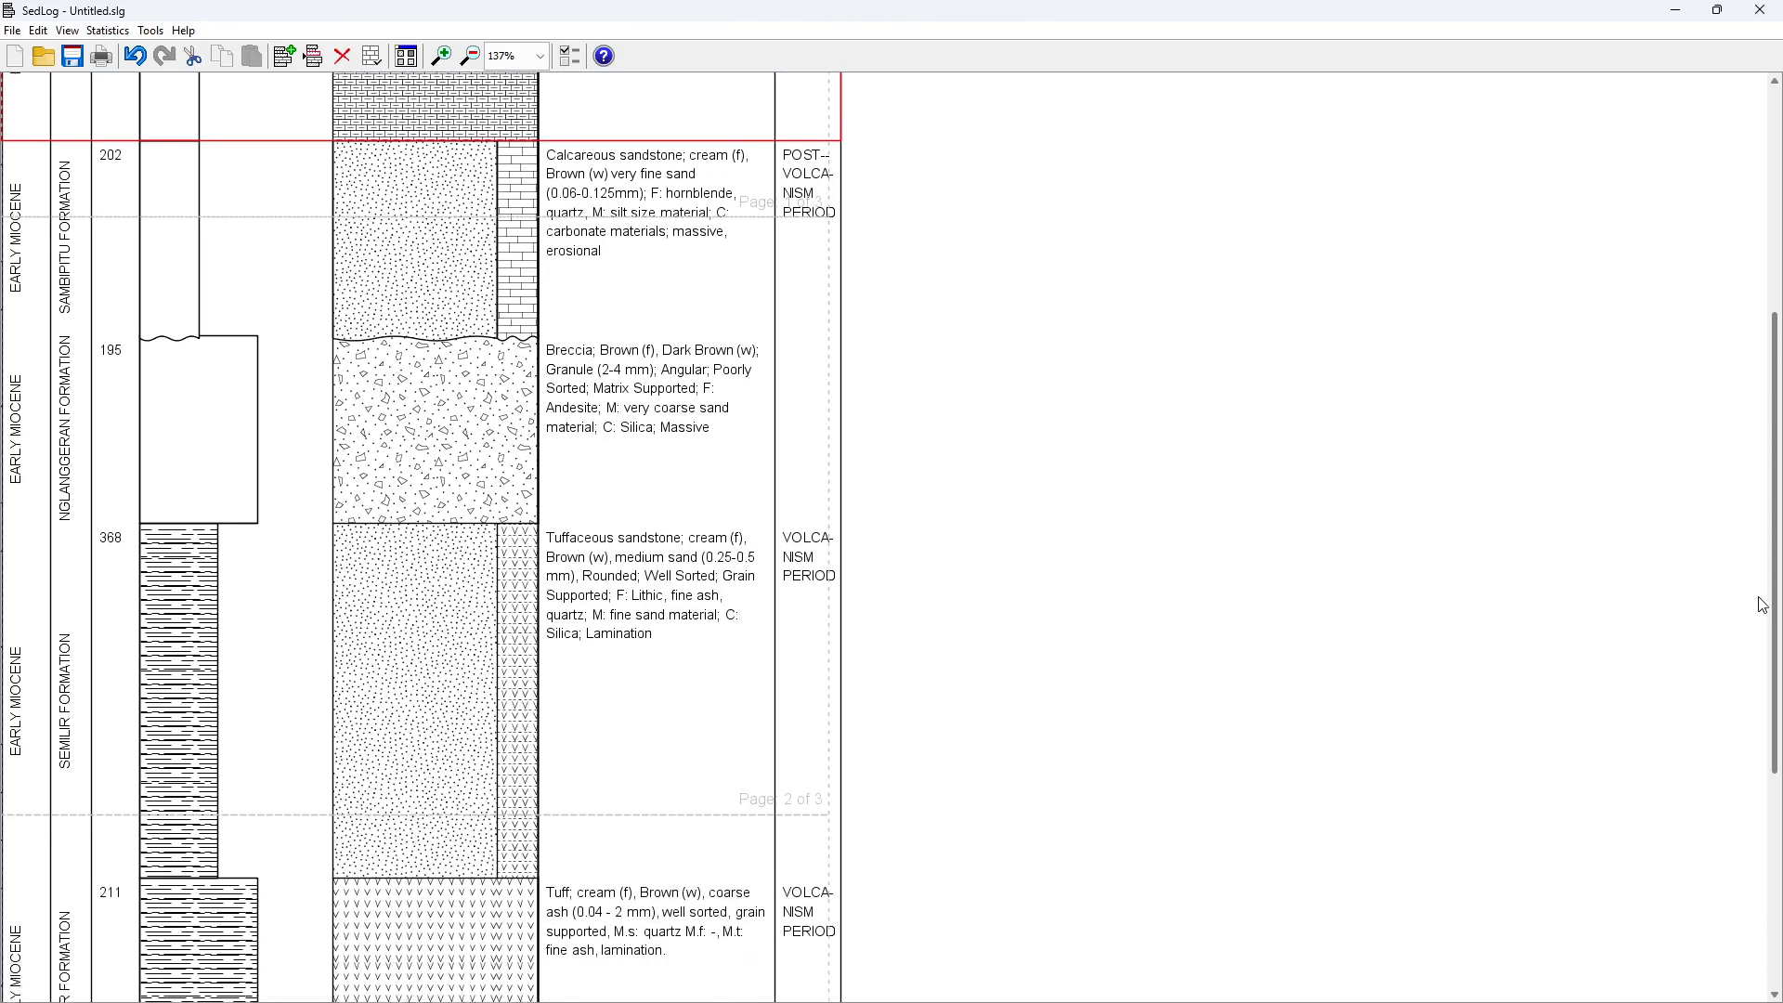
{"action": "left_click", "coordinate": [127, 528]}
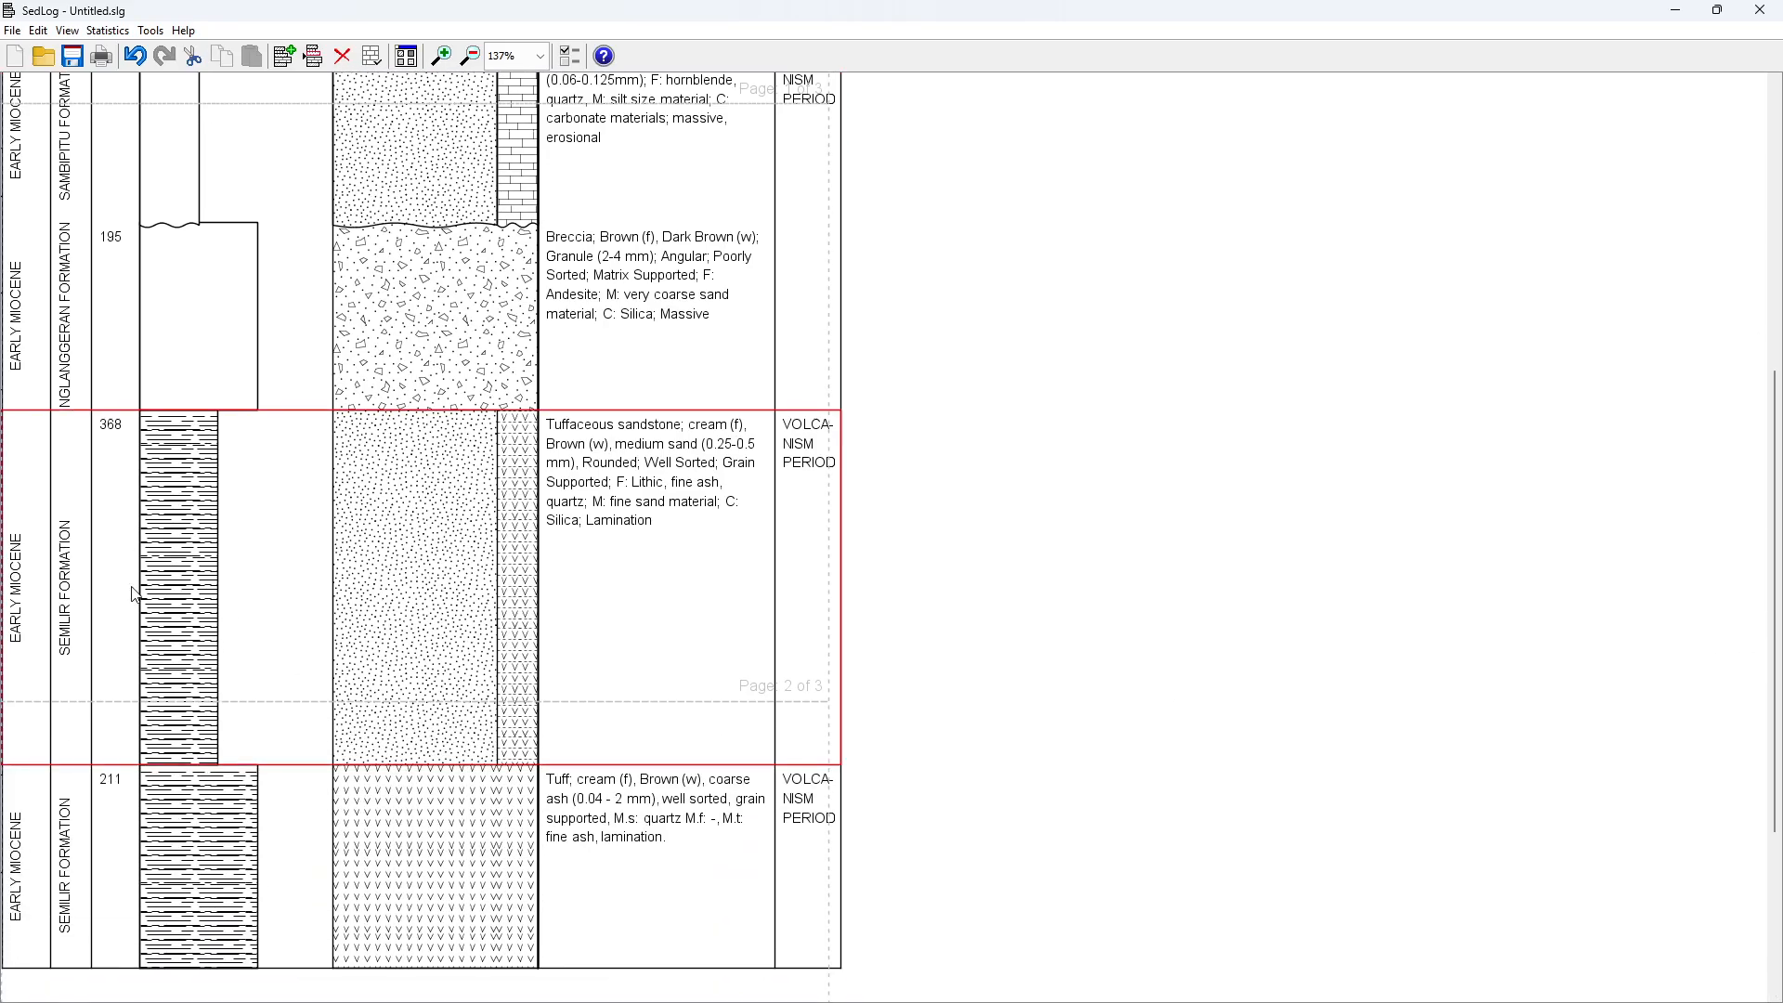
{"action": "right_click", "coordinate": [116, 550]}
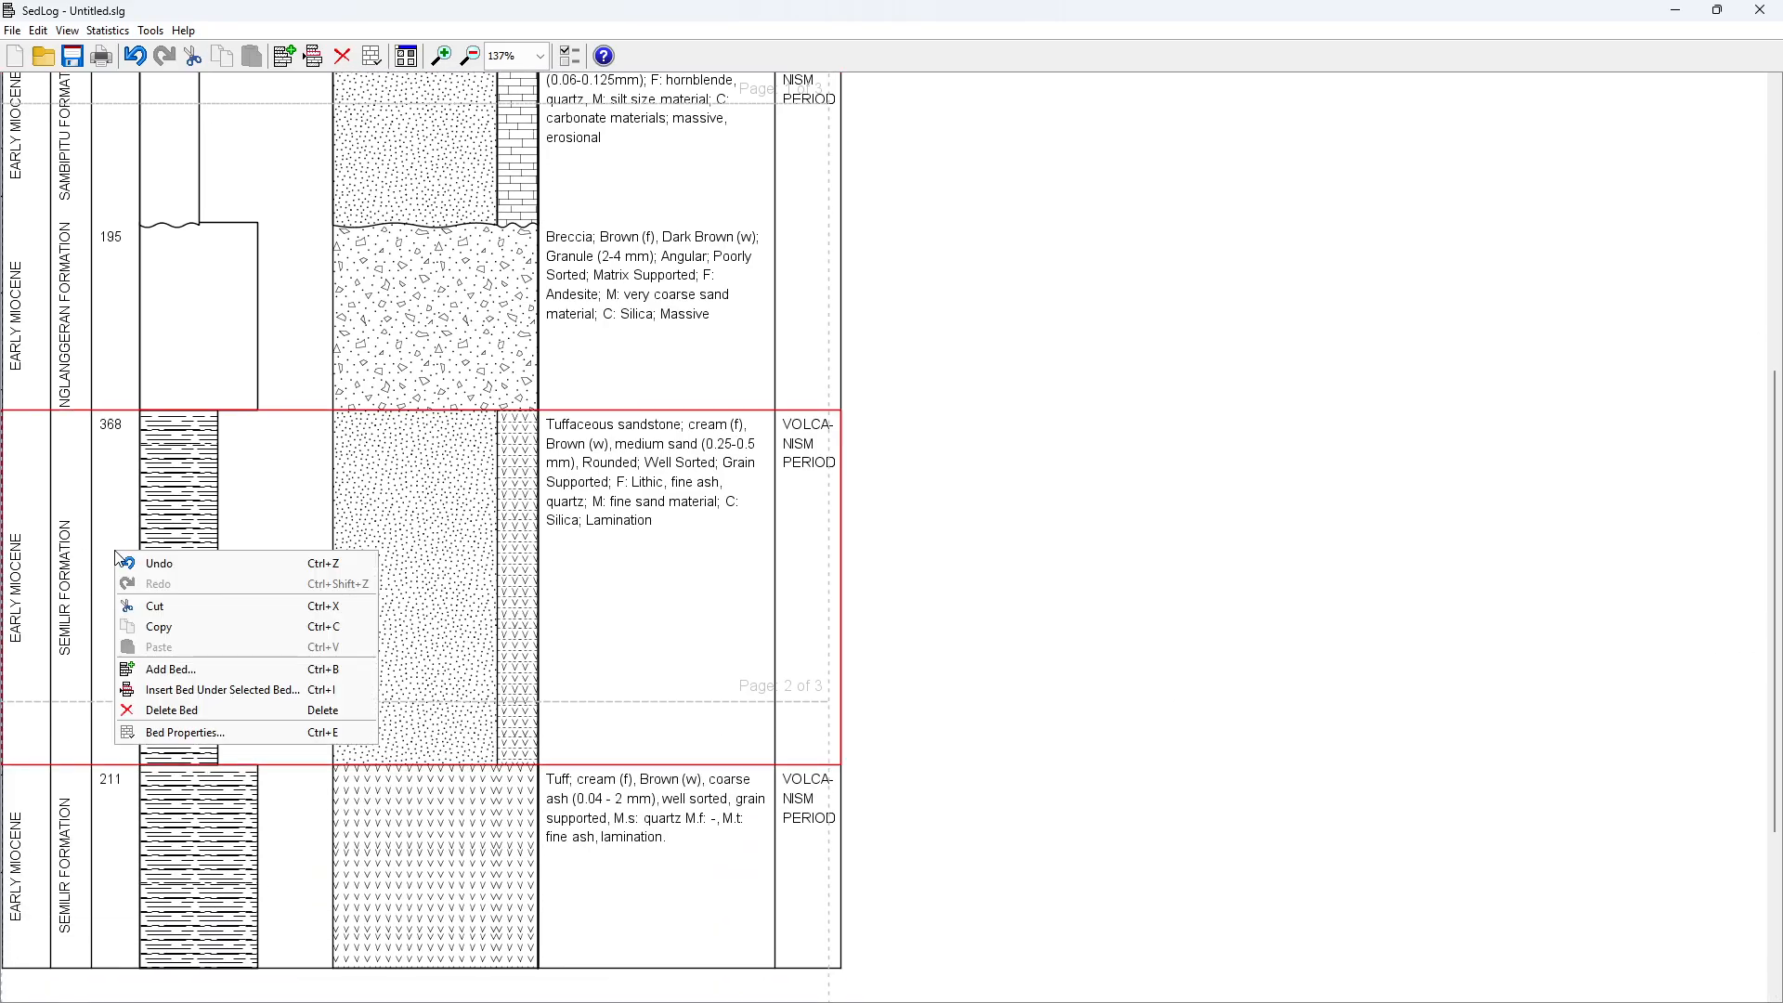
{"action": "left_click", "coordinate": [197, 727]}
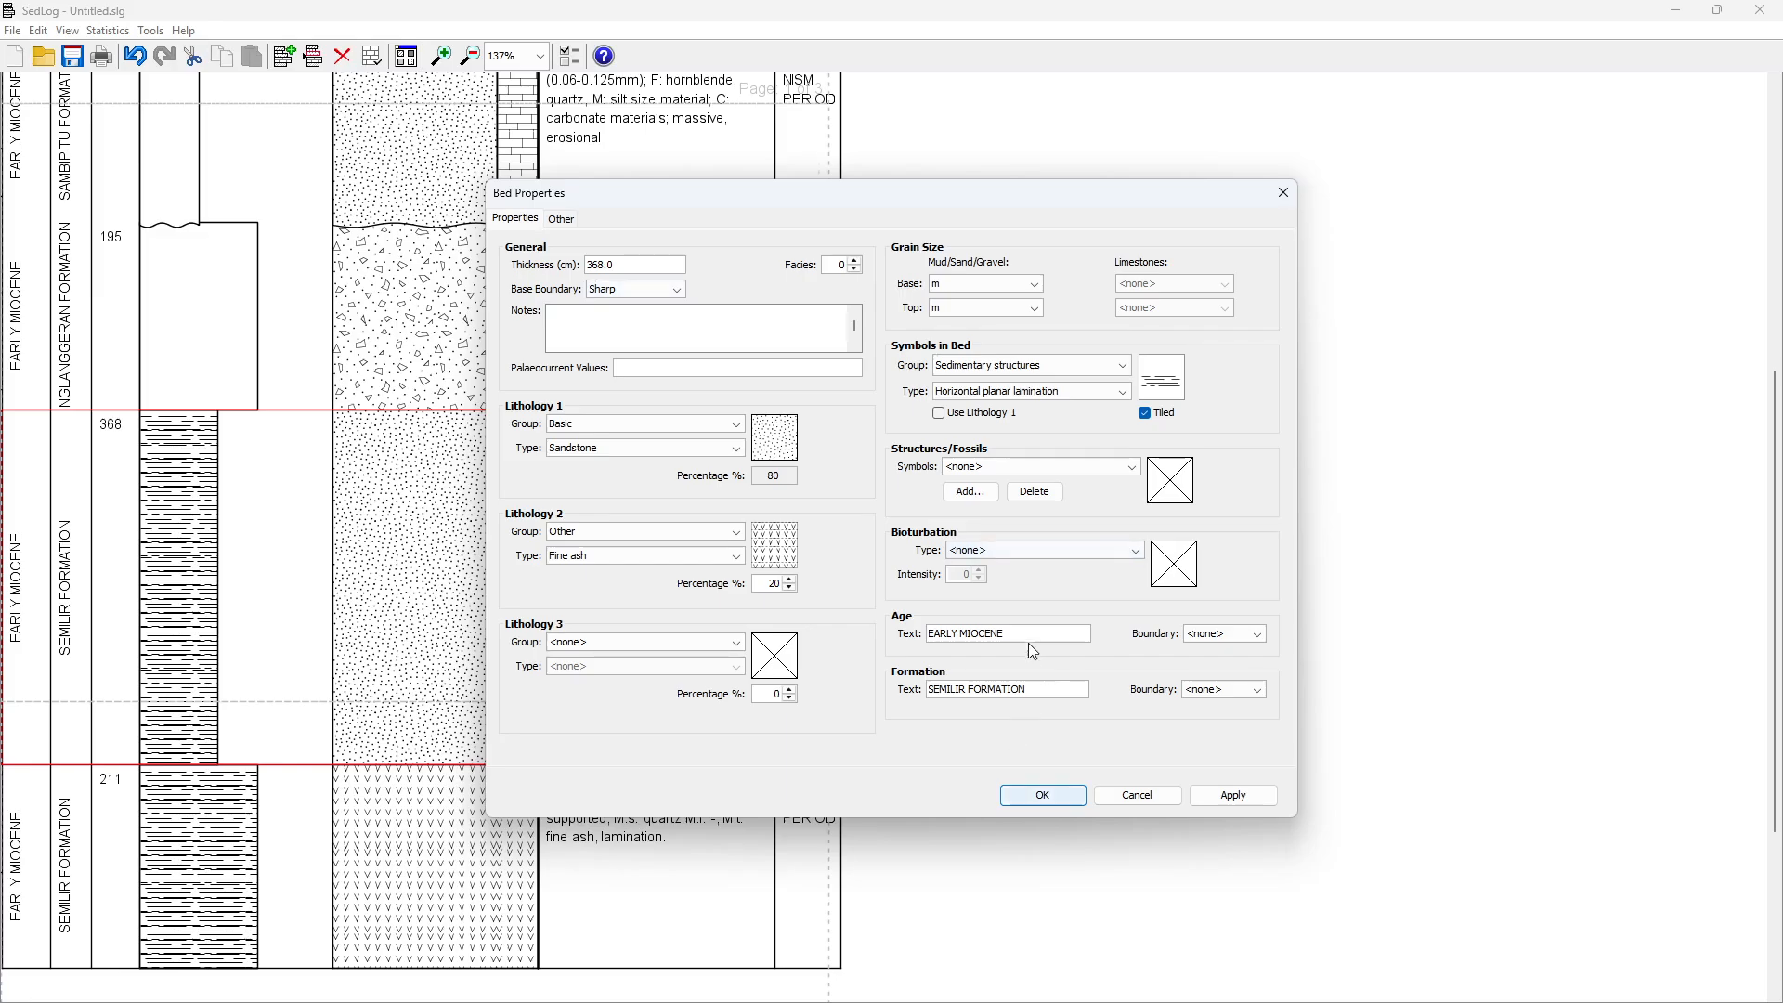
{"action": "left_click_drag", "start_coordinate": [905, 648], "coordinate": [879, 628]}
{"action": "type", "text": "EARLY MIOCENE (SURONO, 2009)"}
Replace the 368 cm bed's Formation text with SEMILIR FORMATION and its 2009 source citation, copied from row 4 of the Excel table
{"action": "key", "text": "alt+Tab"}
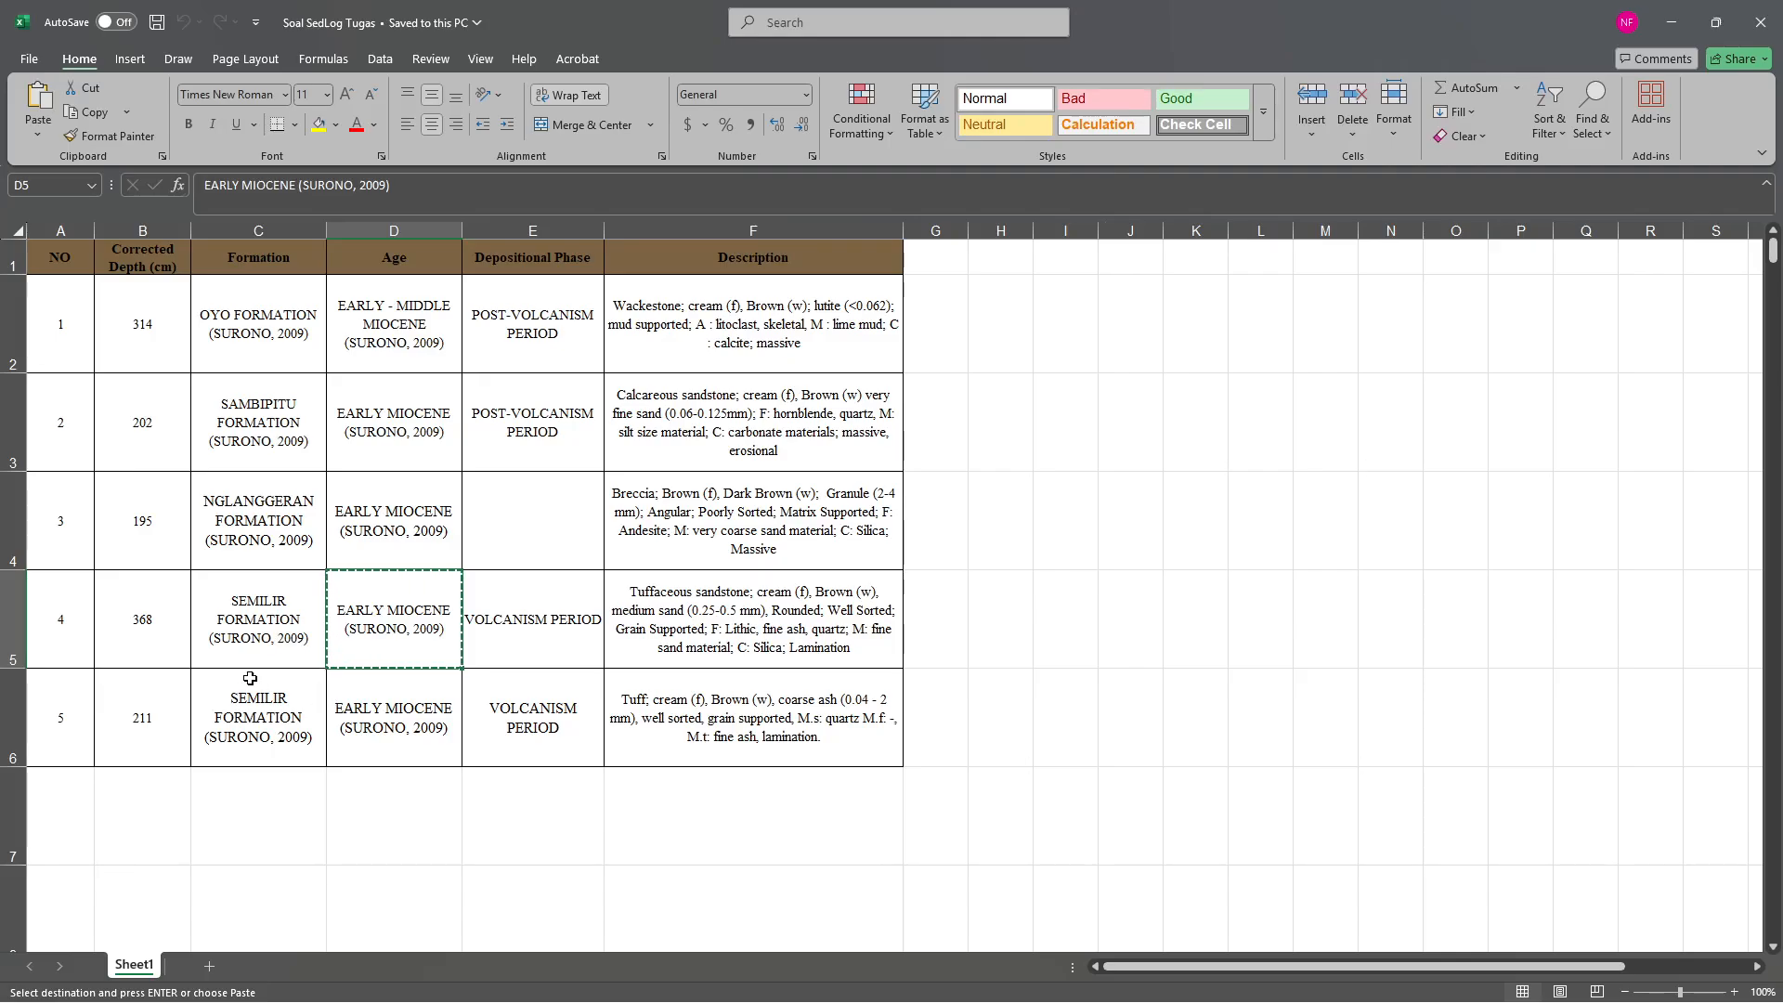
{"action": "key", "text": "Left"}
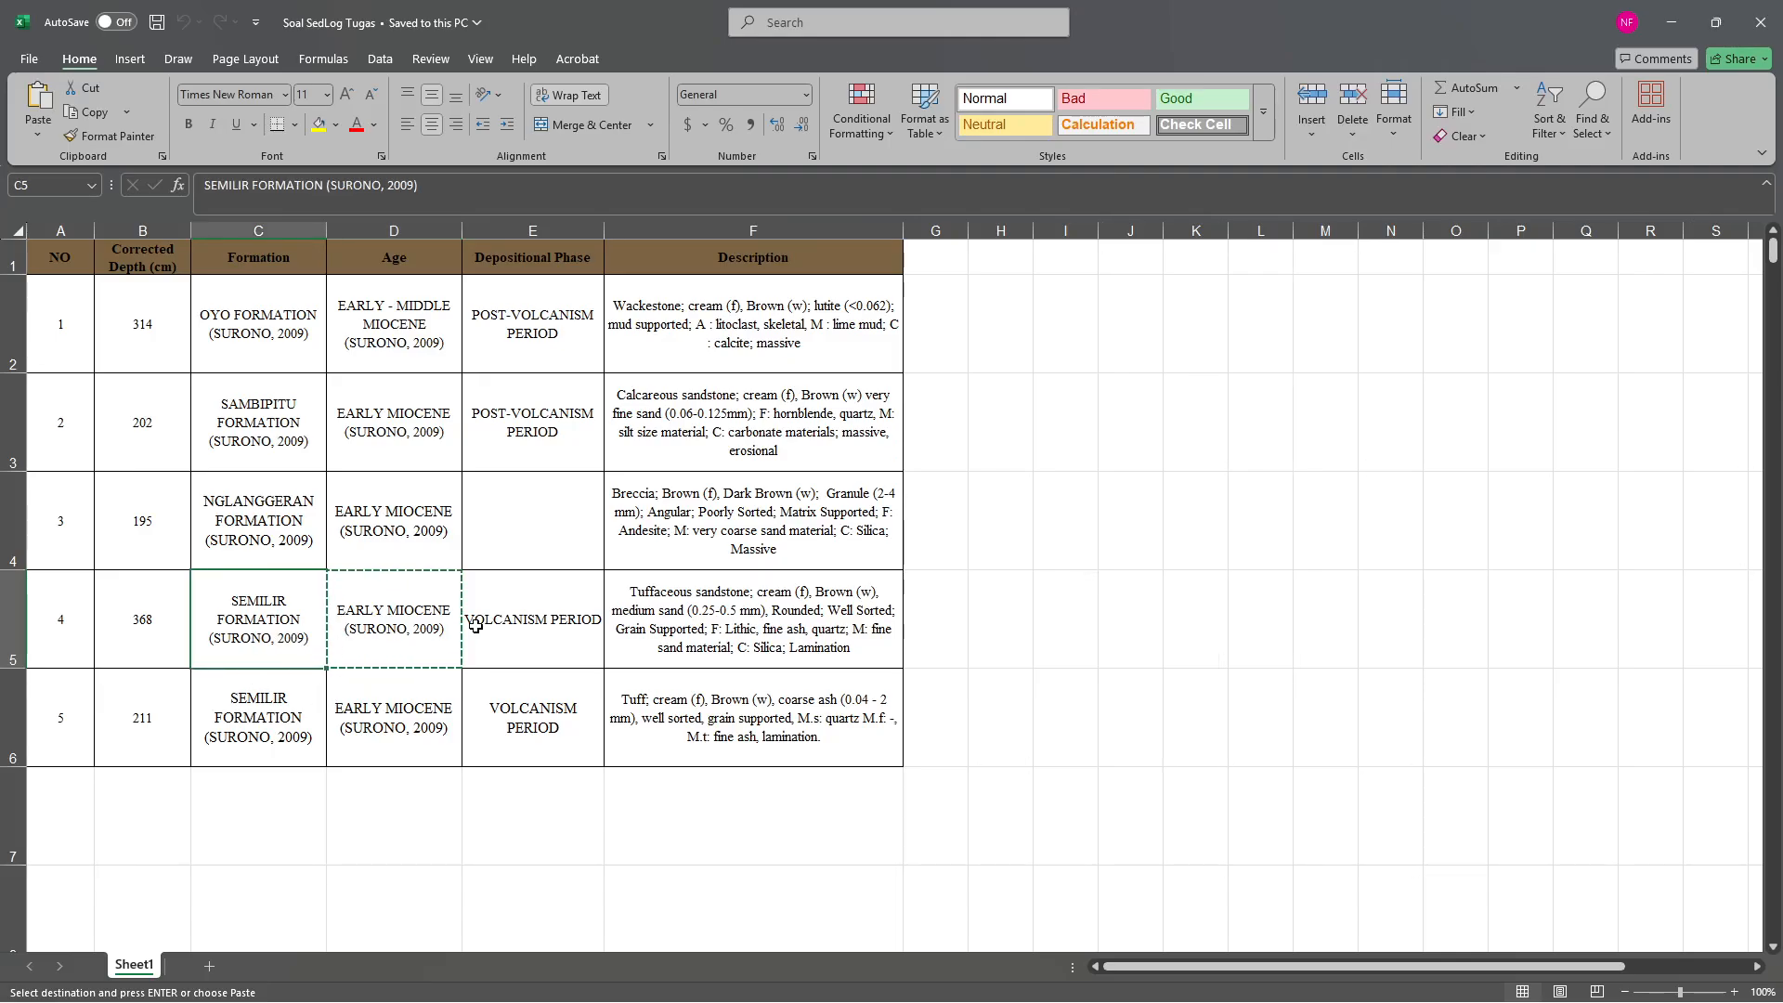
{"action": "key", "text": "ctrl+c"}
{"action": "key", "text": "alt+Tab"}
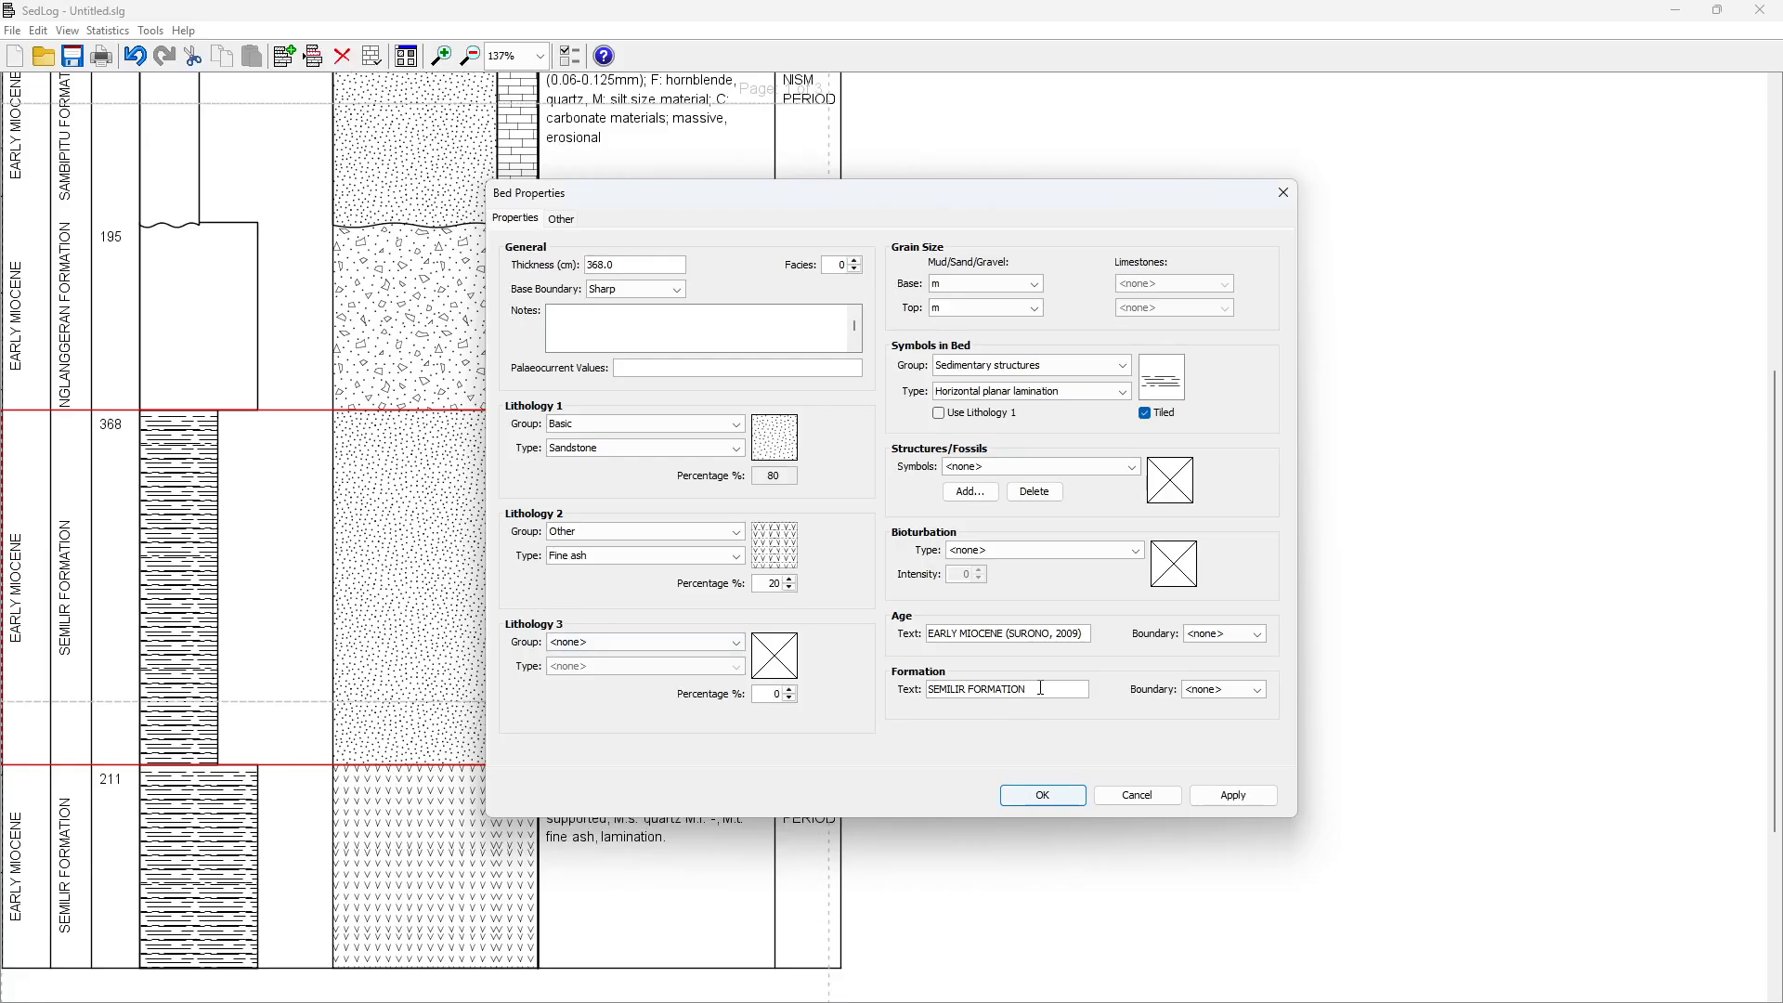
{"action": "left_click_drag", "start_coordinate": [1041, 688], "coordinate": [841, 692]}
{"action": "key", "text": "ctrl+v"}
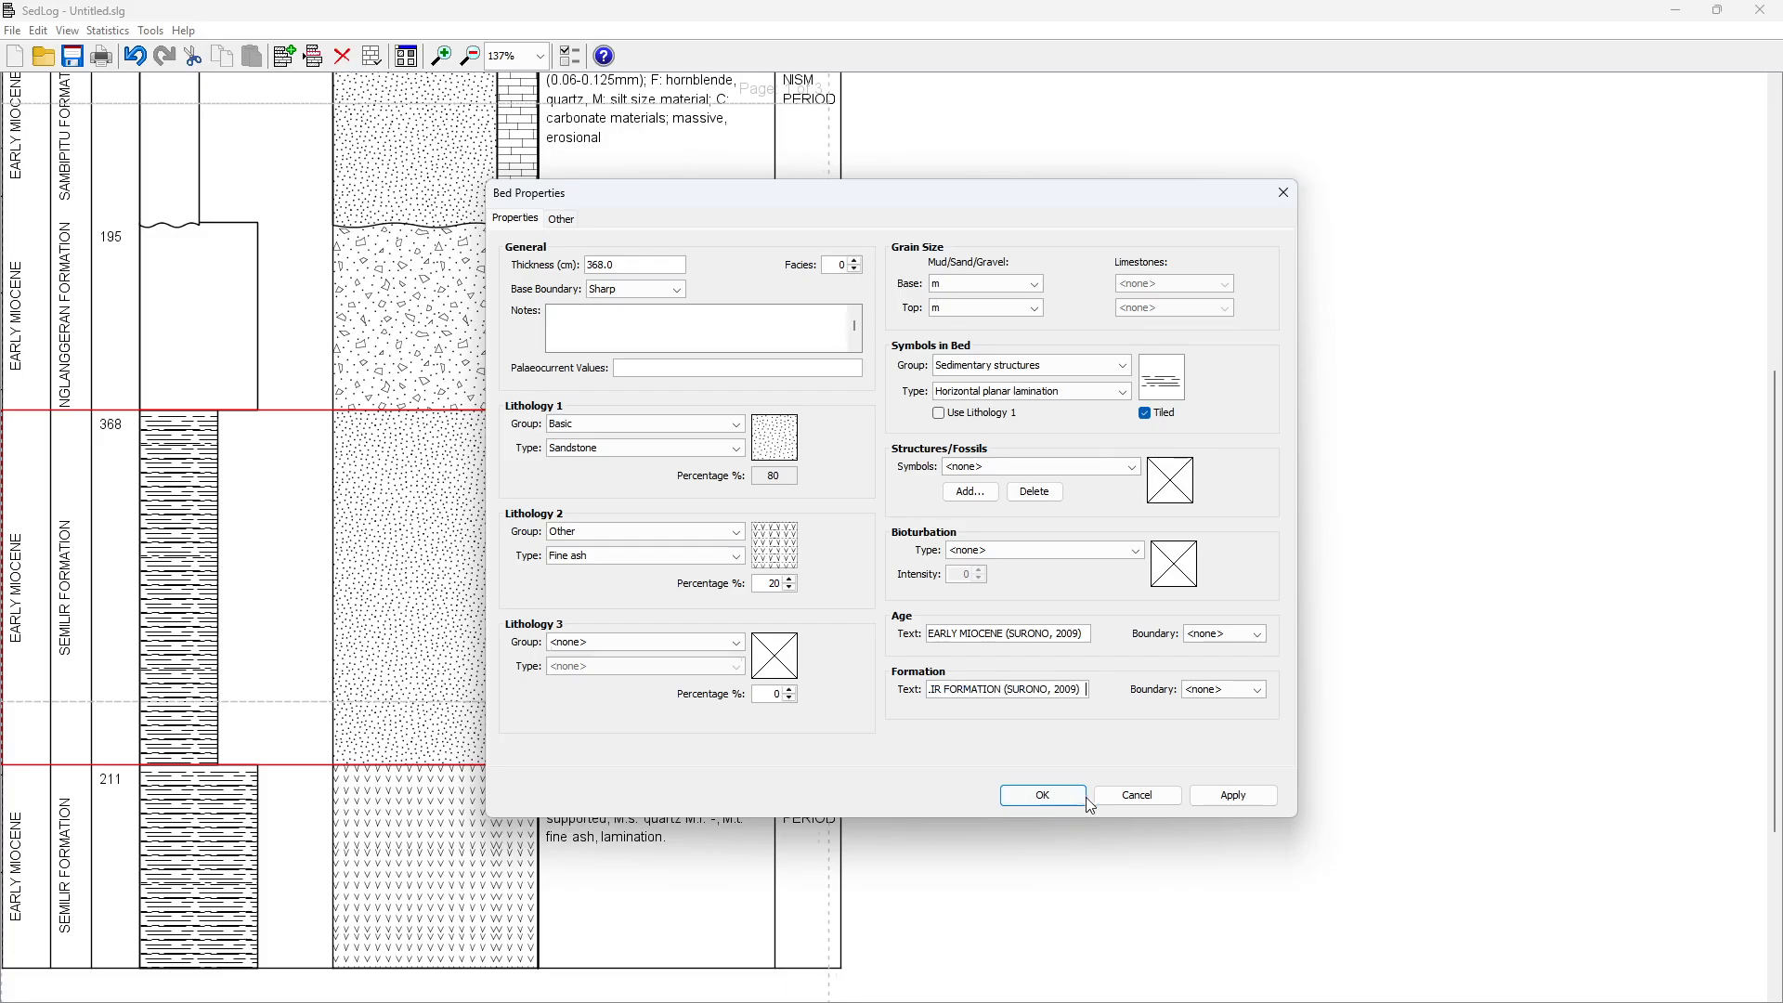
Apply the edited age and formation texts to the 368 cm bed and close its properties
{"action": "left_click", "coordinate": [1216, 797]}
{"action": "left_click", "coordinate": [1043, 795]}
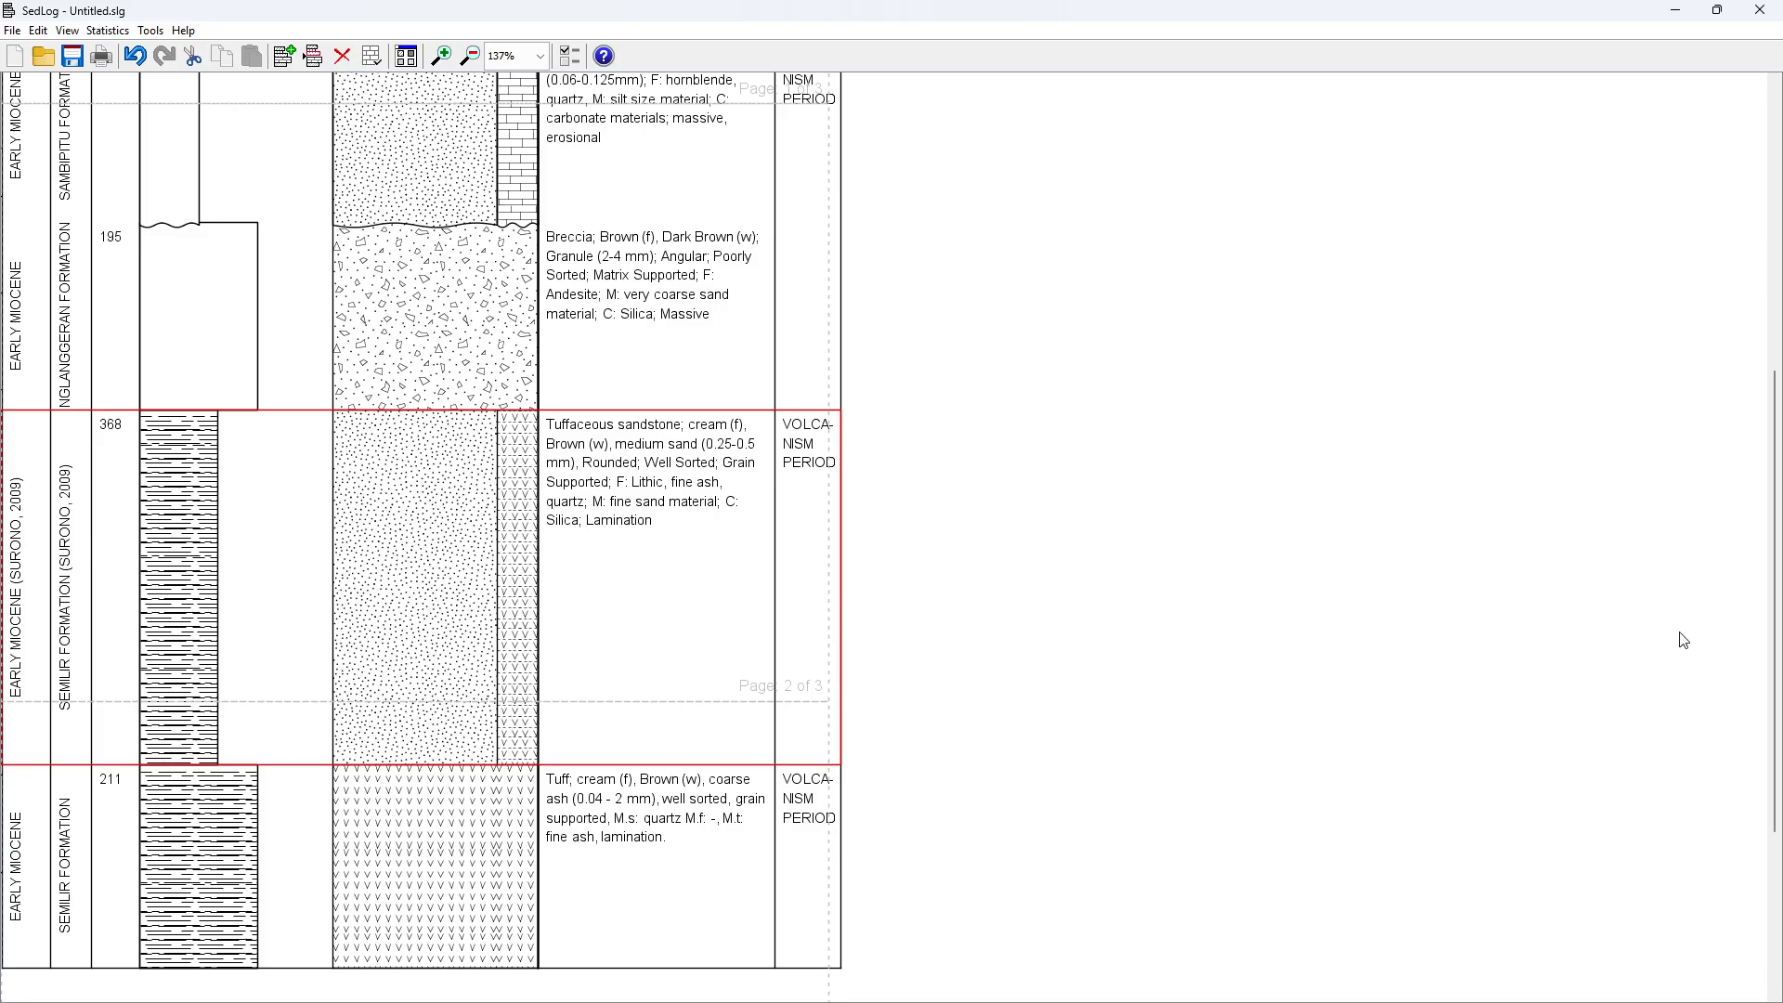
Narrow the DESCRIPTION column and widen the DEPOSITIONAL PHASE column so the log's outer edge aligns with the page boundary, and check all beds
{"action": "left_click_drag", "start_coordinate": [1777, 641], "coordinate": [1777, 371]}
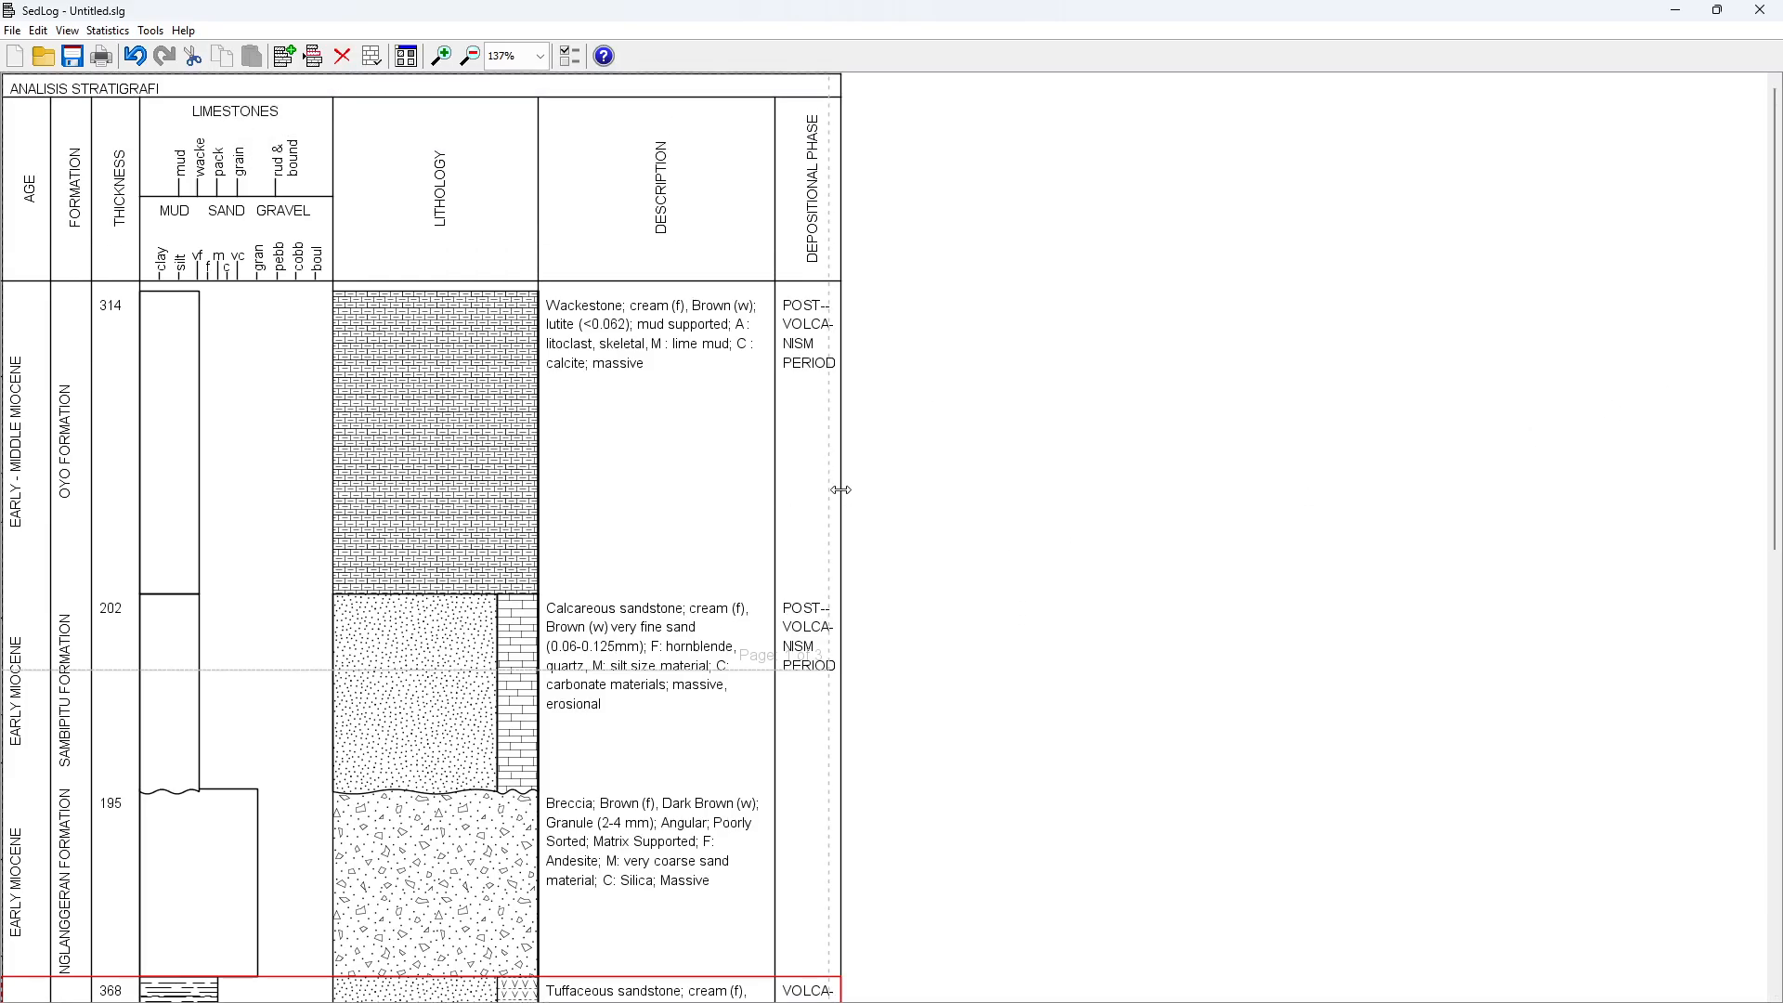
{"action": "left_click_drag", "start_coordinate": [840, 489], "coordinate": [829, 489]}
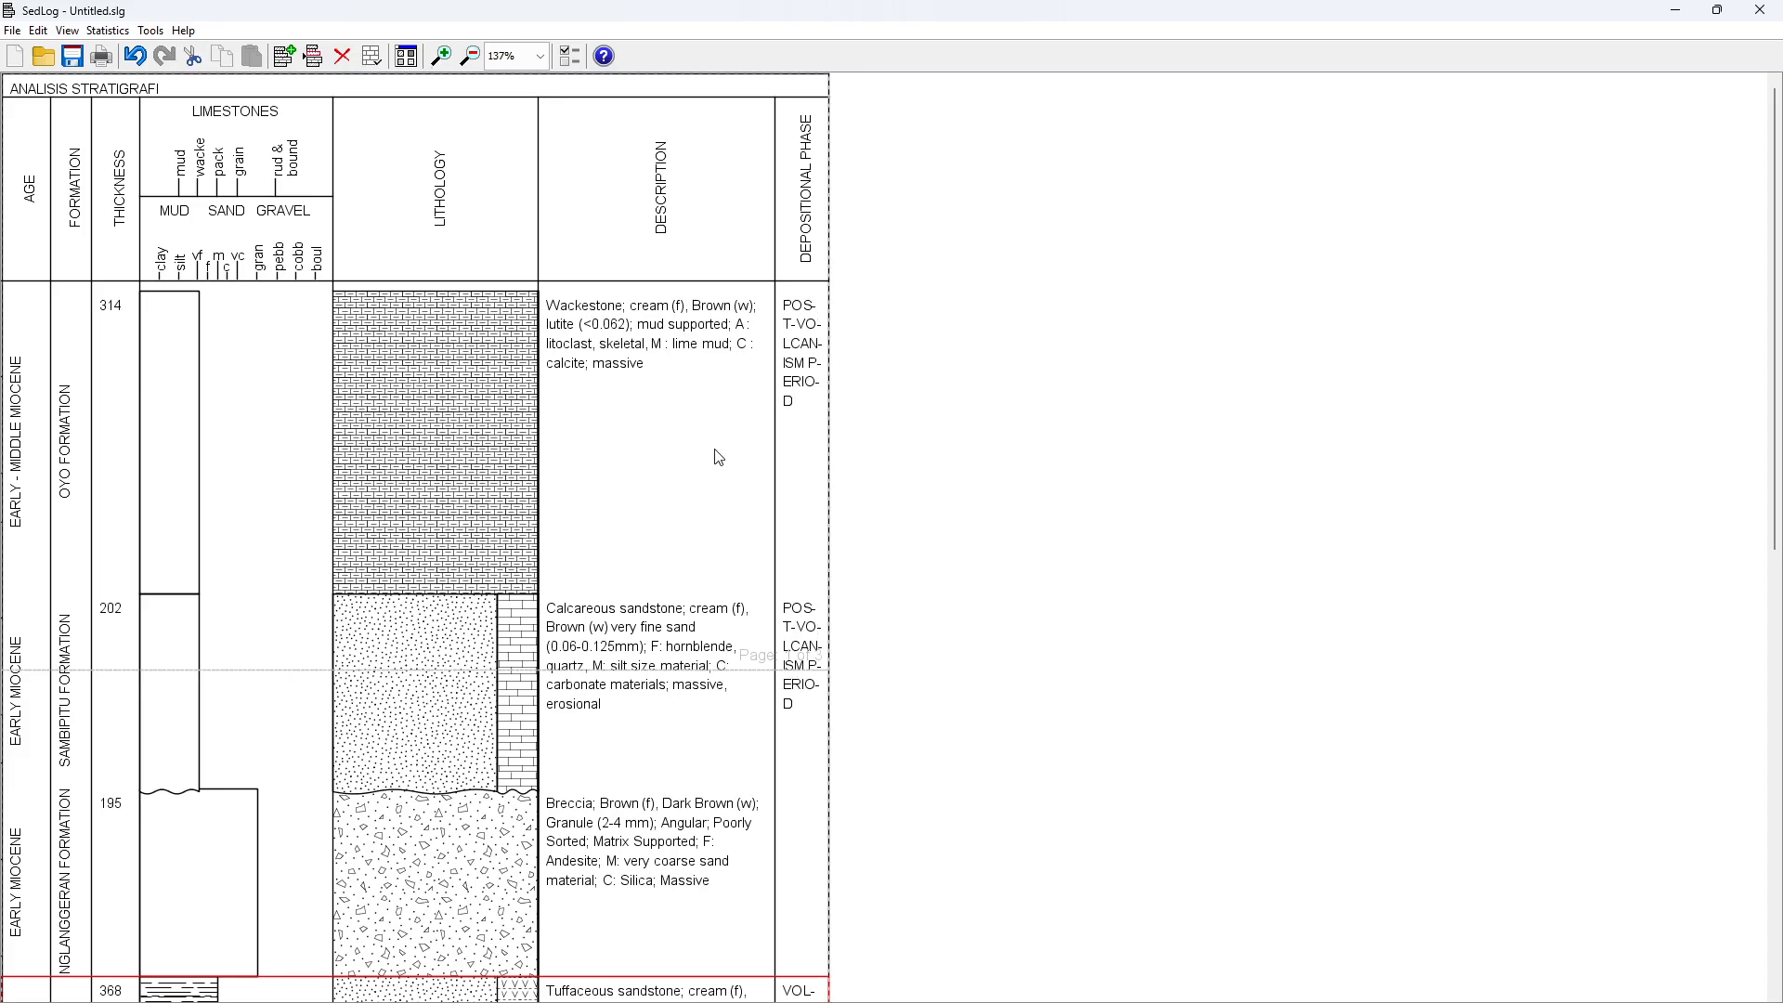
{"action": "left_click_drag", "start_coordinate": [774, 500], "coordinate": [736, 506]}
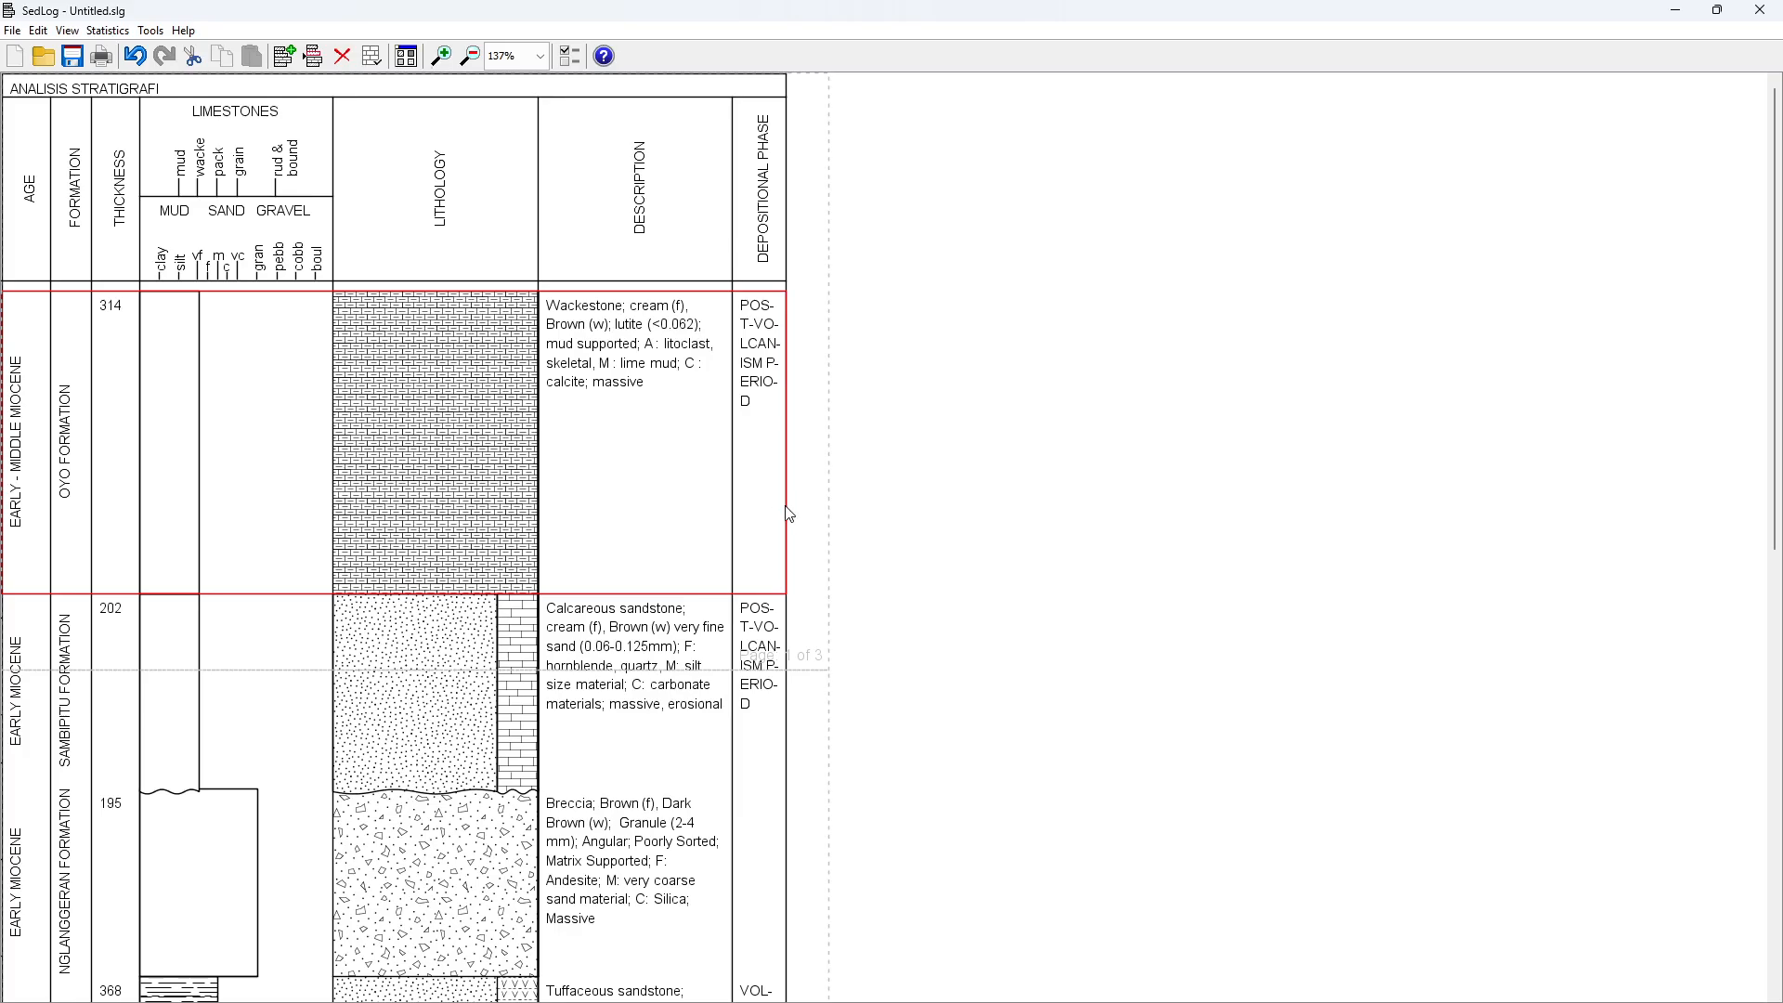
{"action": "left_click_drag", "start_coordinate": [786, 506], "coordinate": [870, 534]}
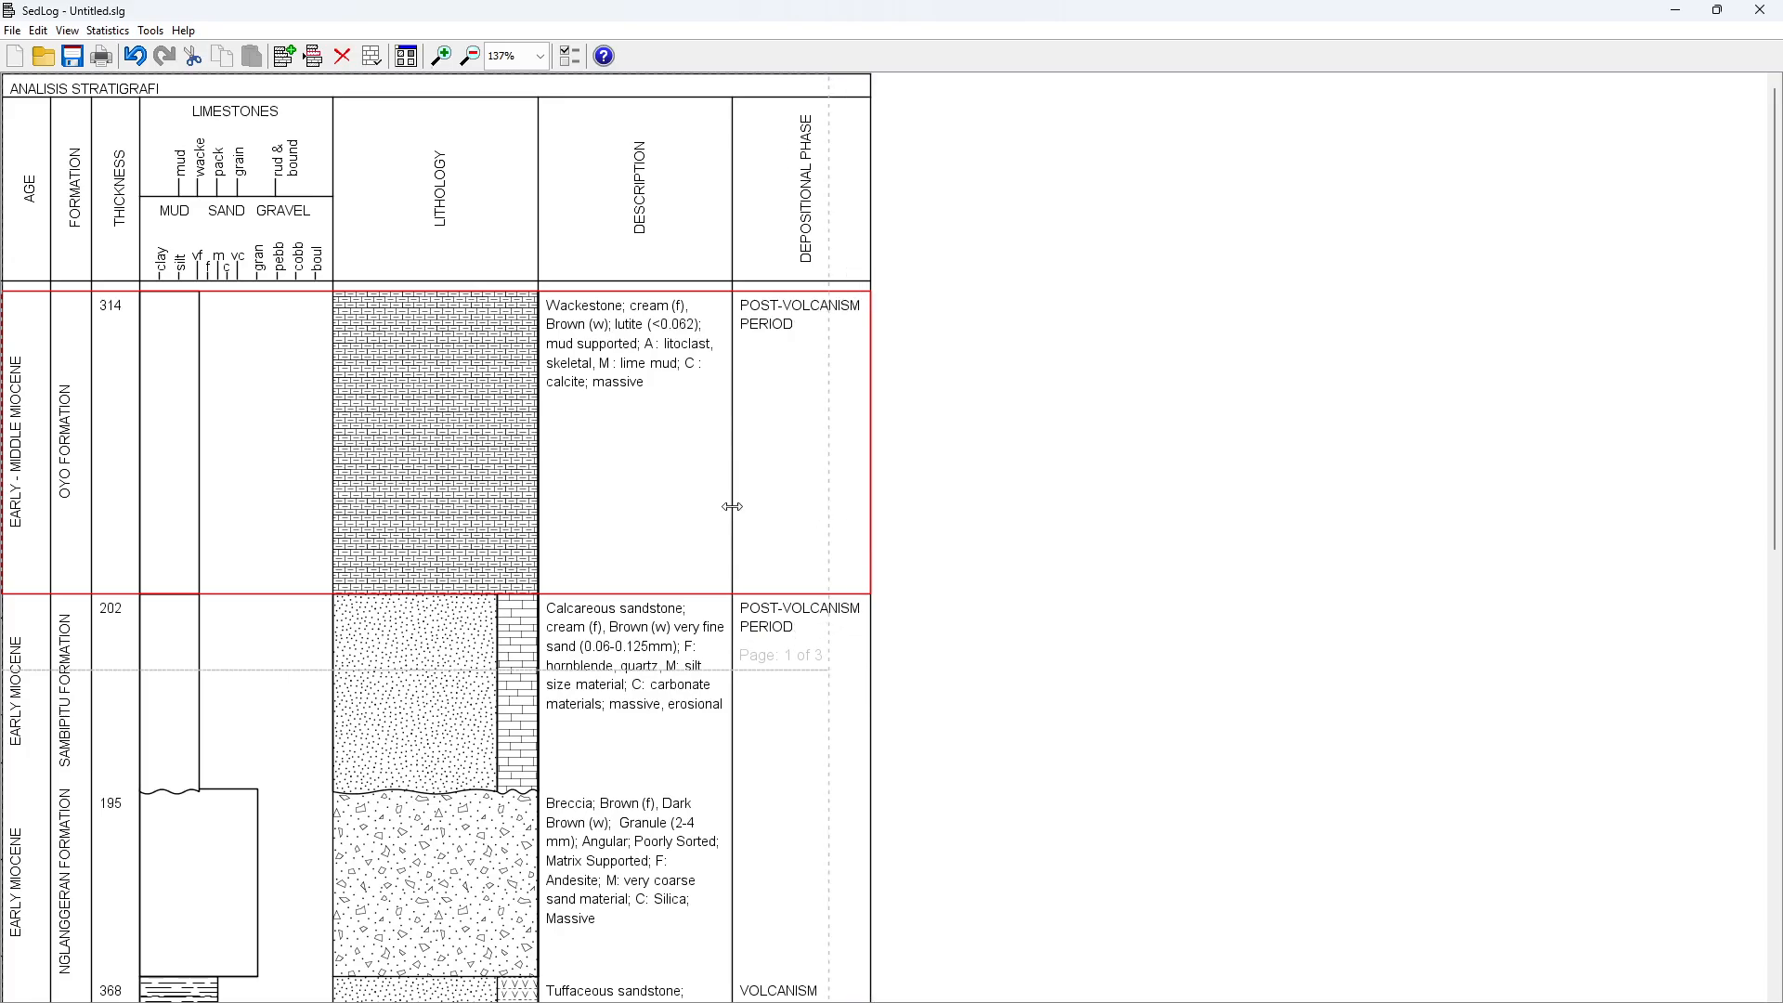
{"action": "left_click_drag", "start_coordinate": [732, 514], "coordinate": [703, 513]}
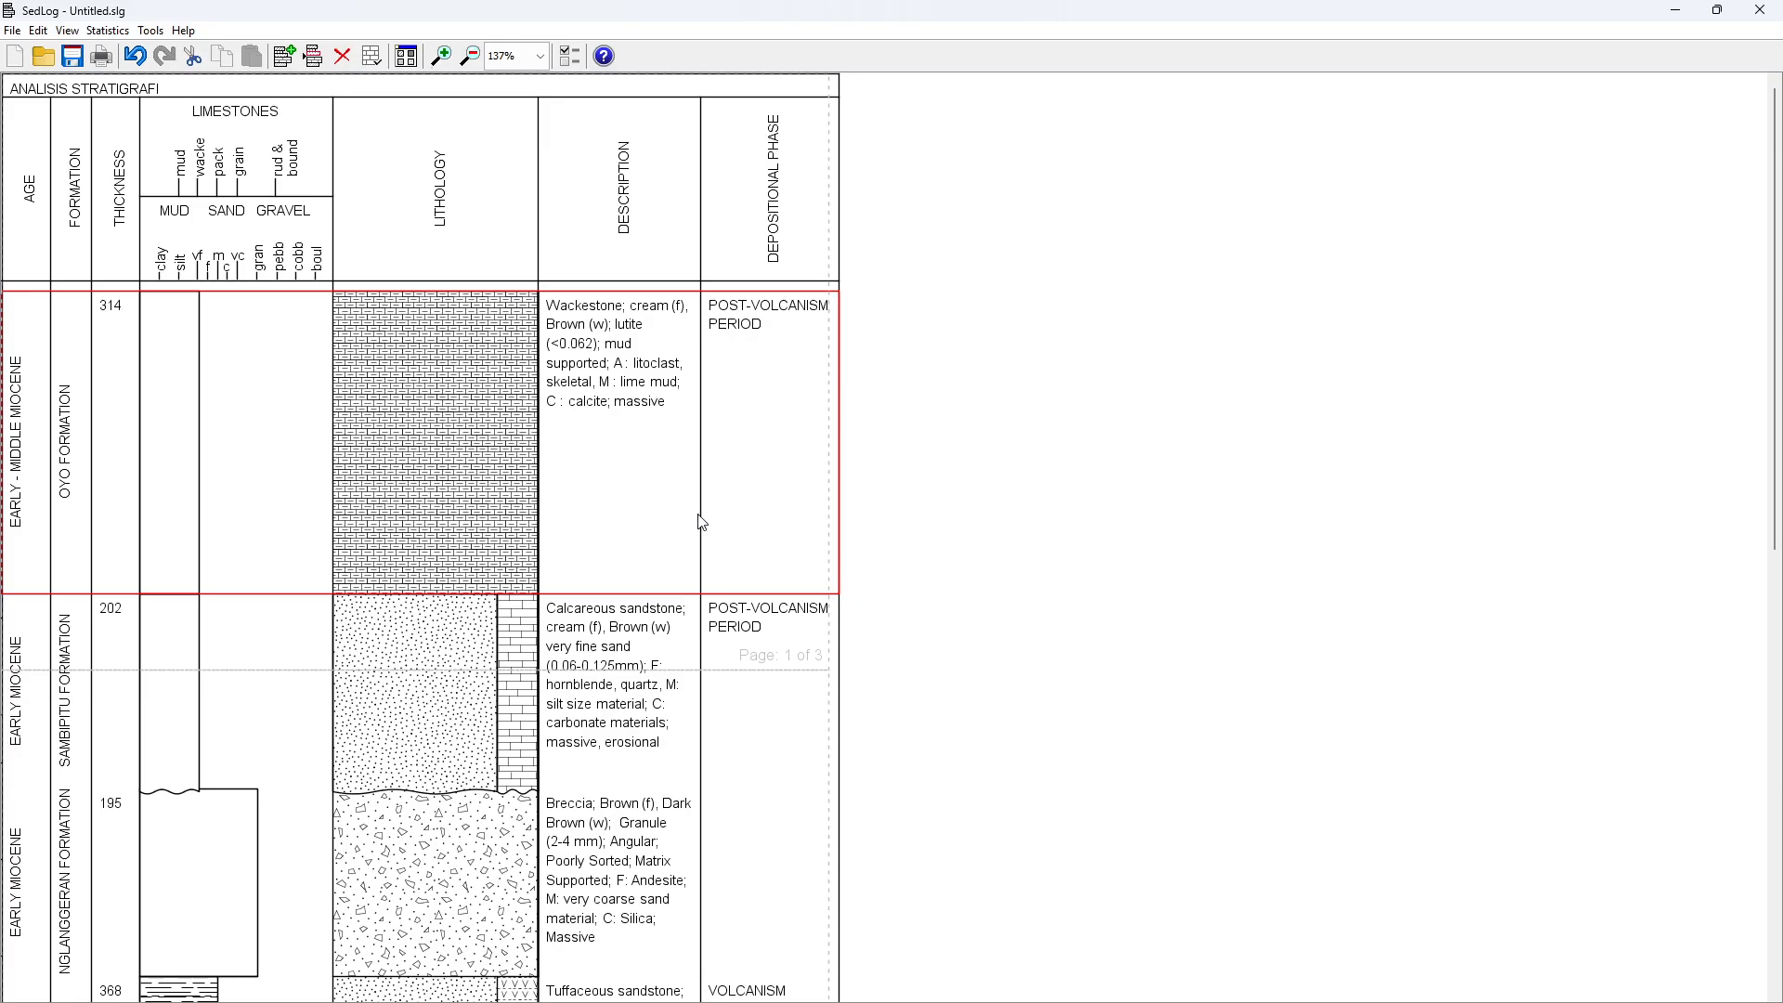
{"action": "left_click_drag", "start_coordinate": [702, 516], "coordinate": [691, 523]}
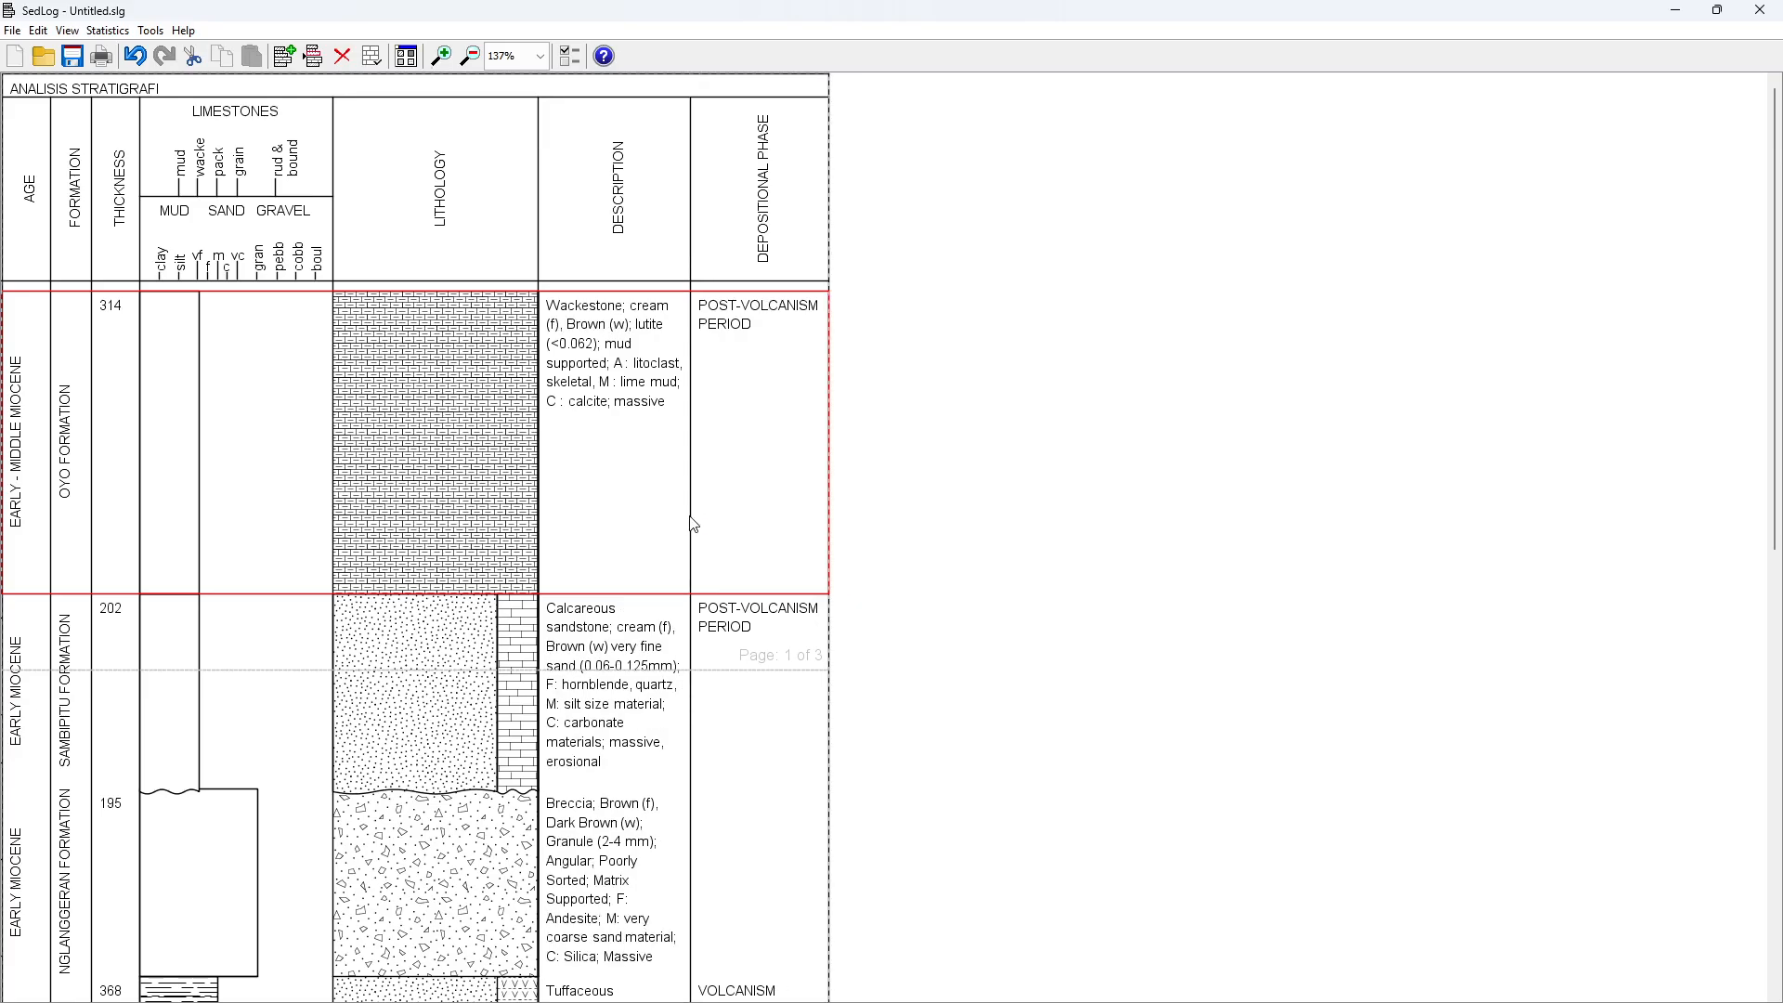
{"action": "scroll", "coordinate": [706, 502], "scroll_direction": "down", "scroll_amount": 1}
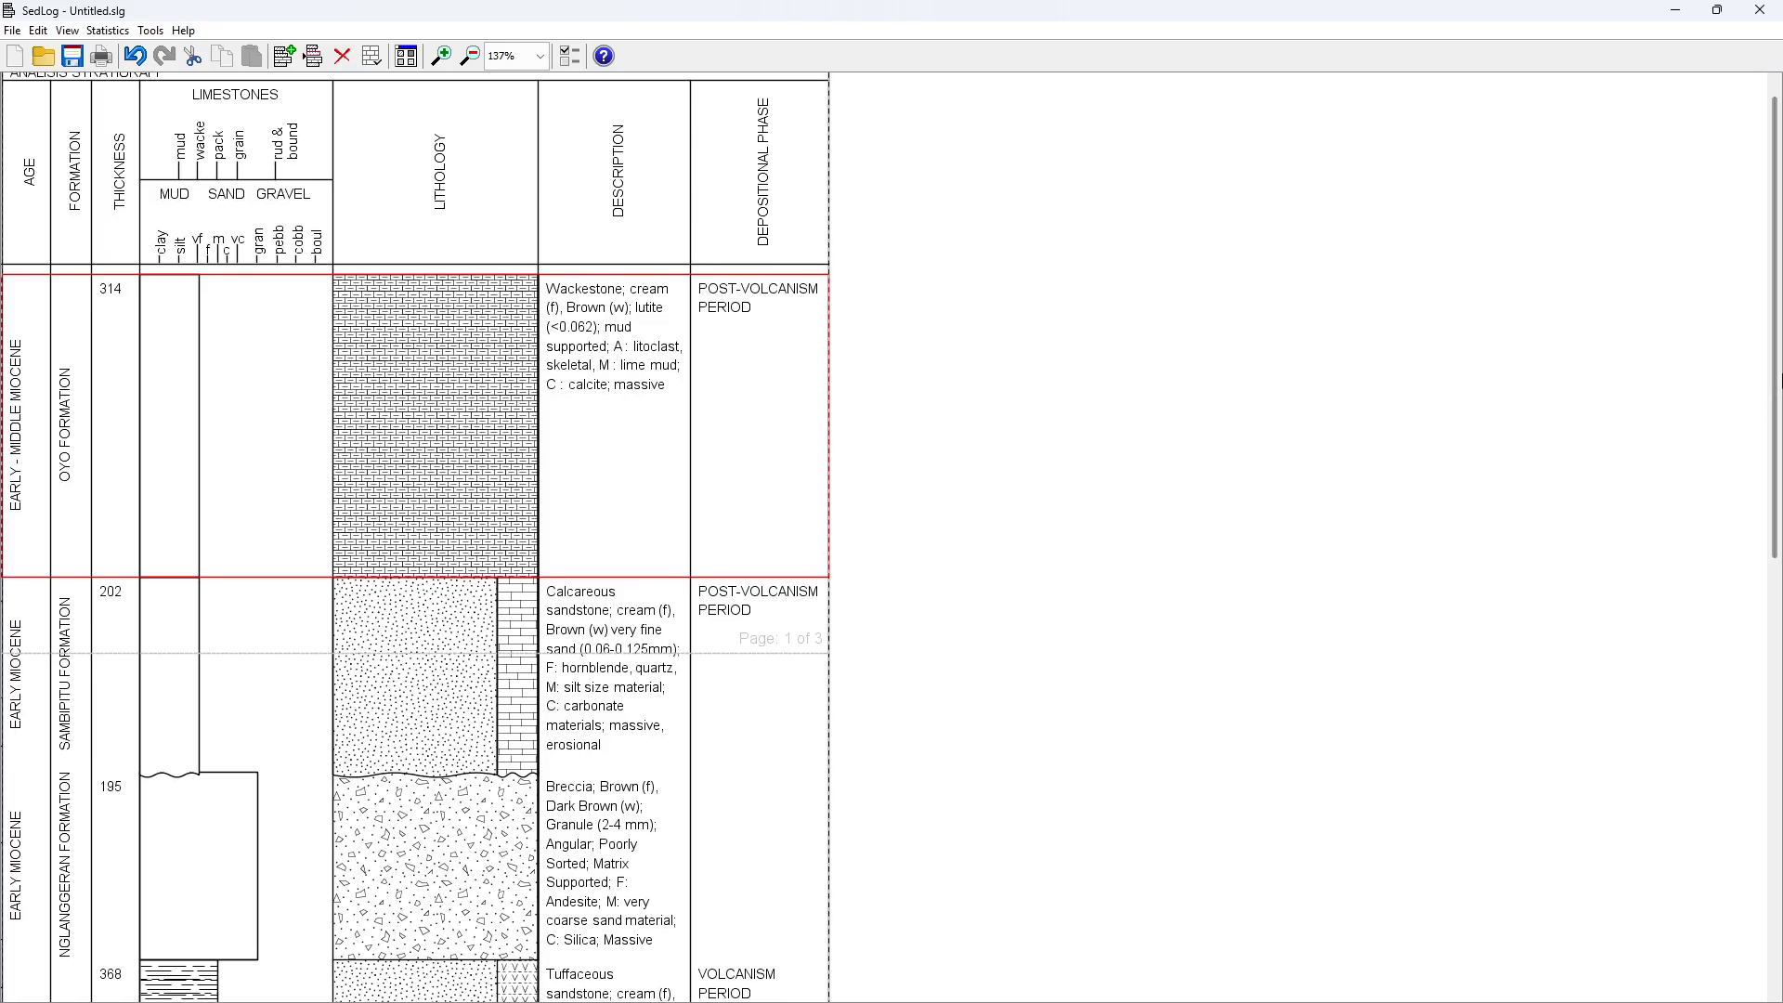
{"action": "left_click", "coordinate": [1750, 721]}
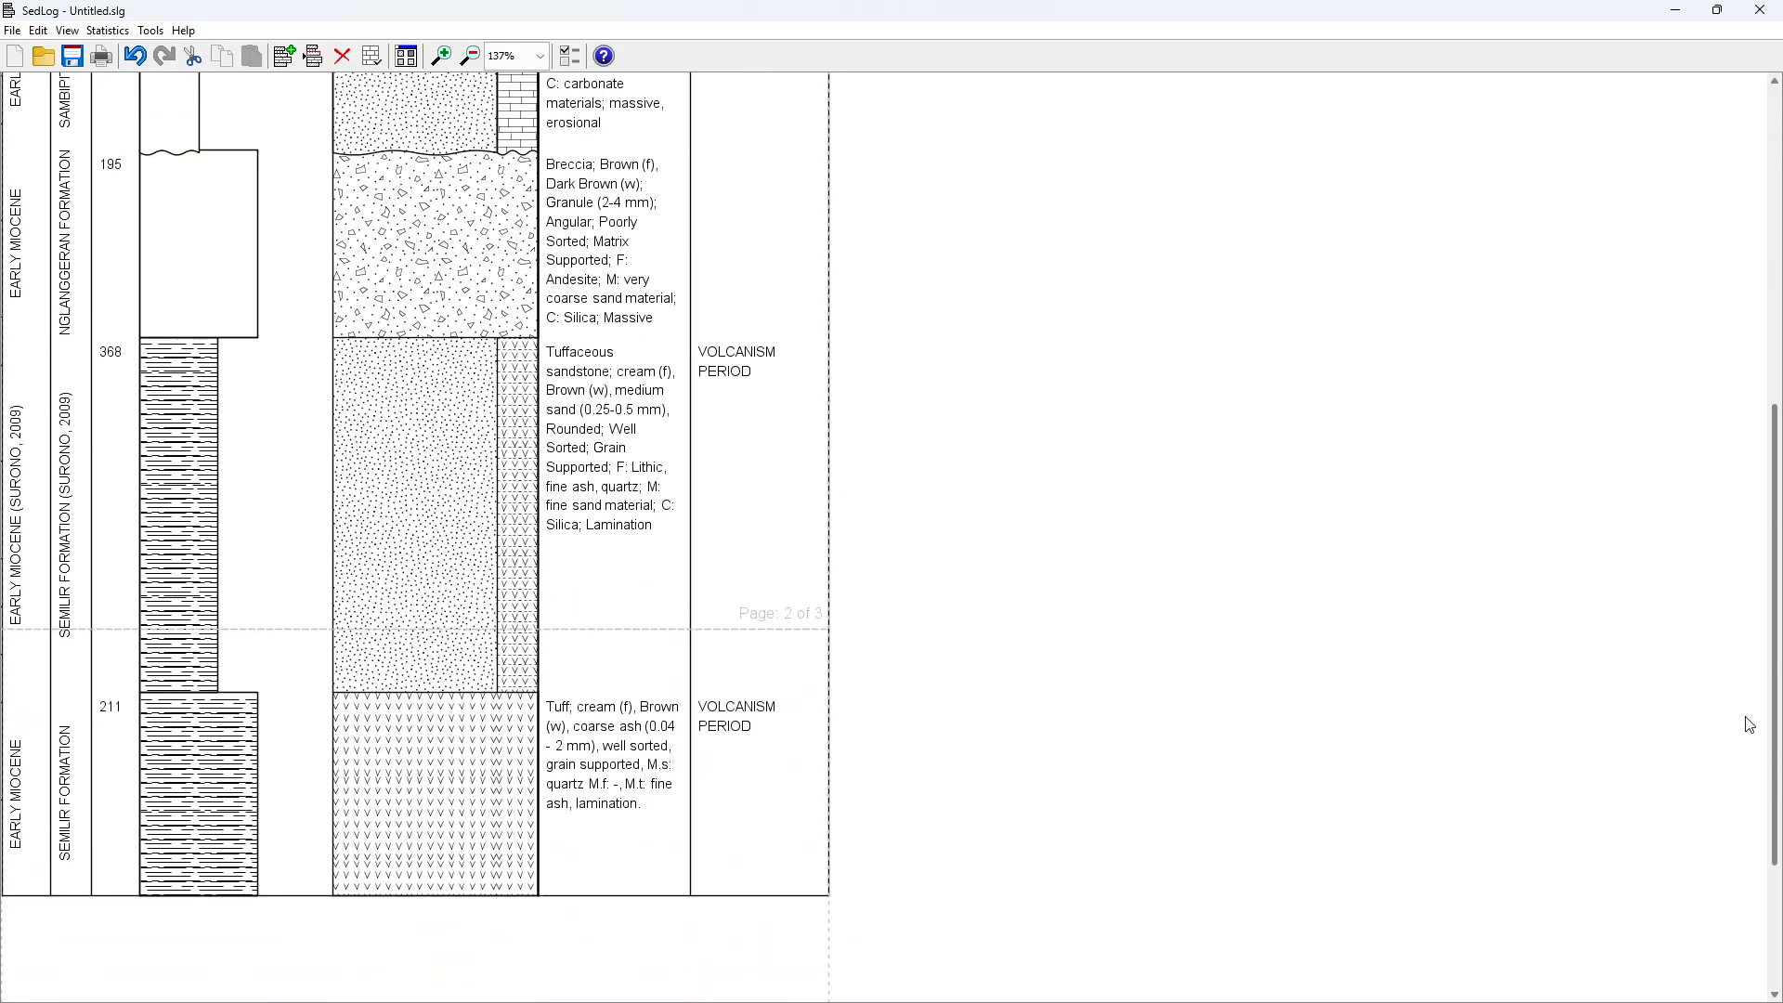
{"action": "left_click_drag", "start_coordinate": [1740, 828], "coordinate": [1729, 254]}
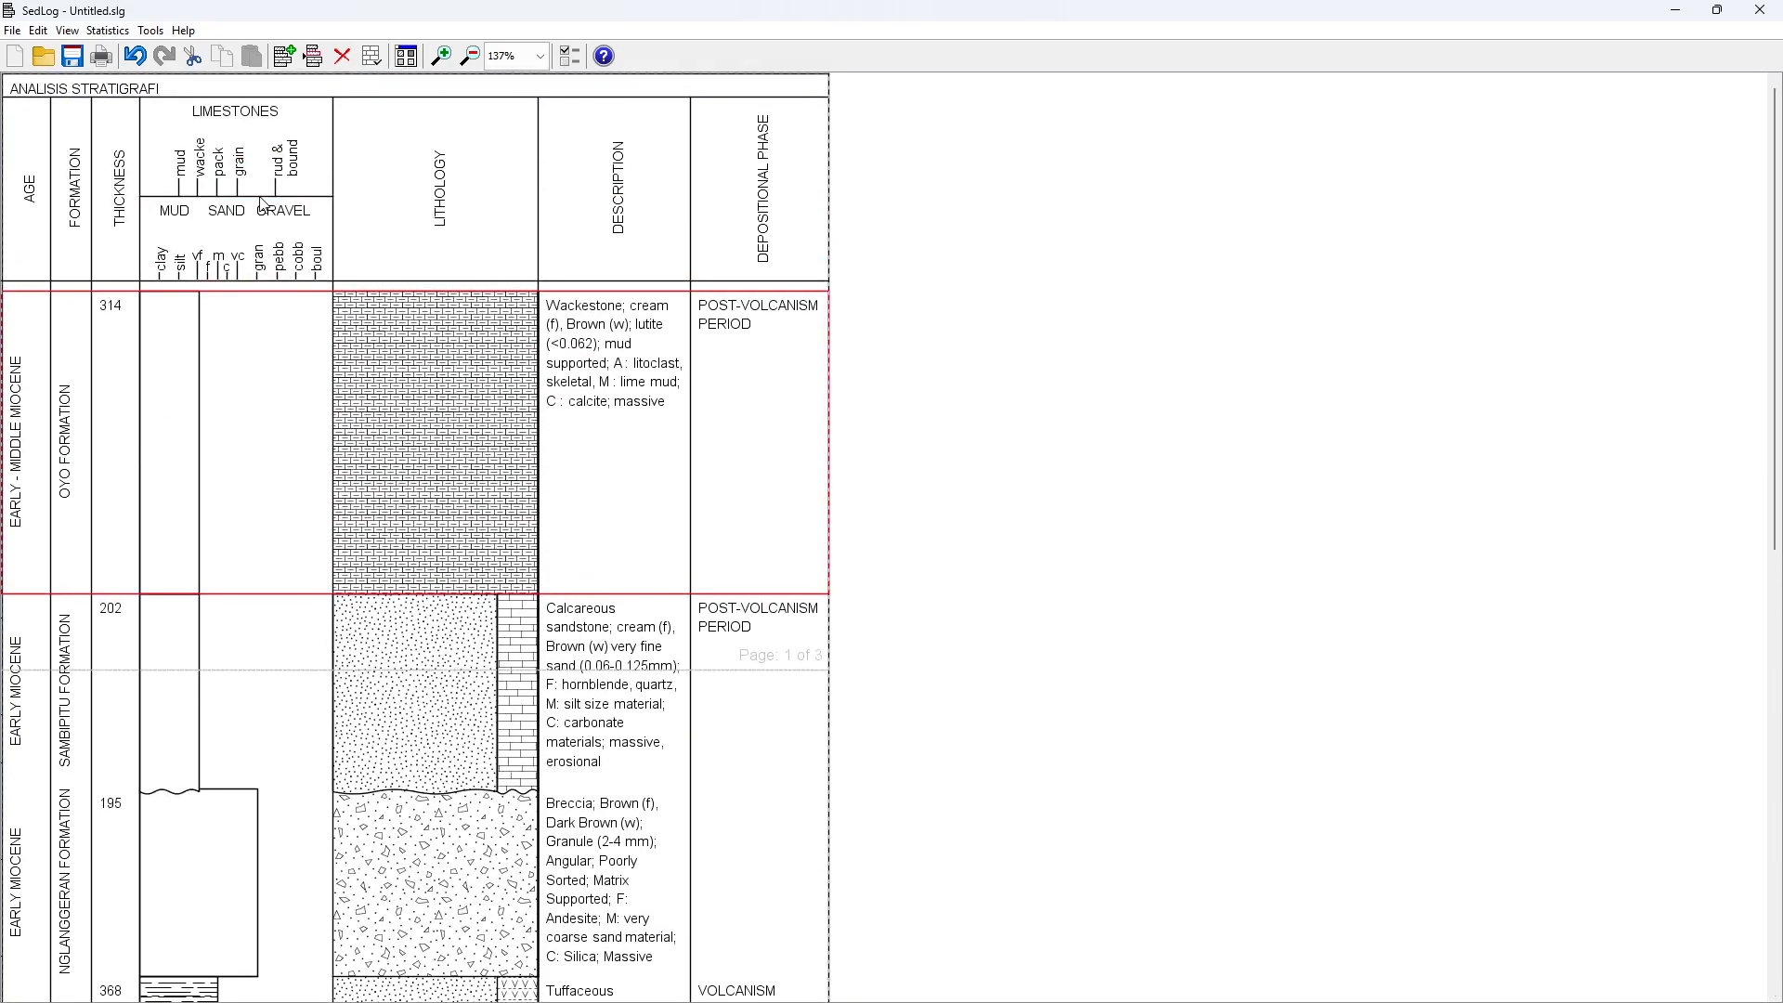
Save the log layout as a SedLog template named ANSTRAT in the personal OneDrive's Geoinformatika folder
{"action": "left_click", "coordinate": [15, 31]}
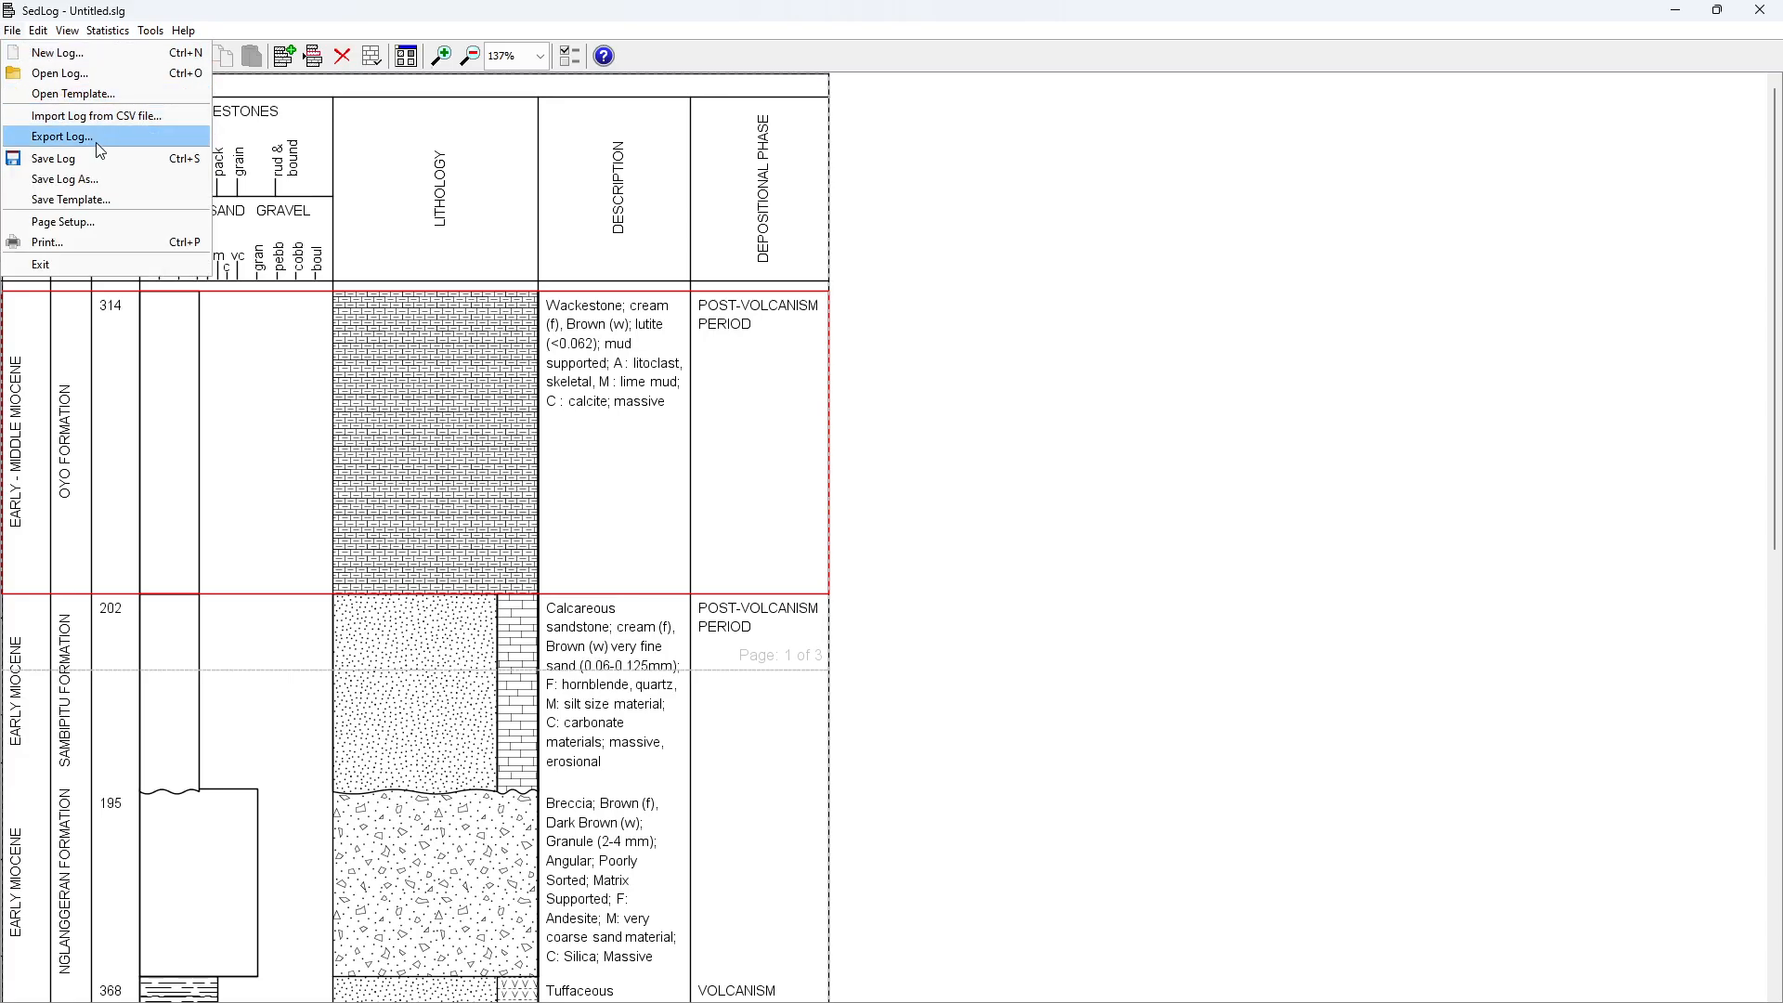
{"action": "left_click", "coordinate": [102, 206]}
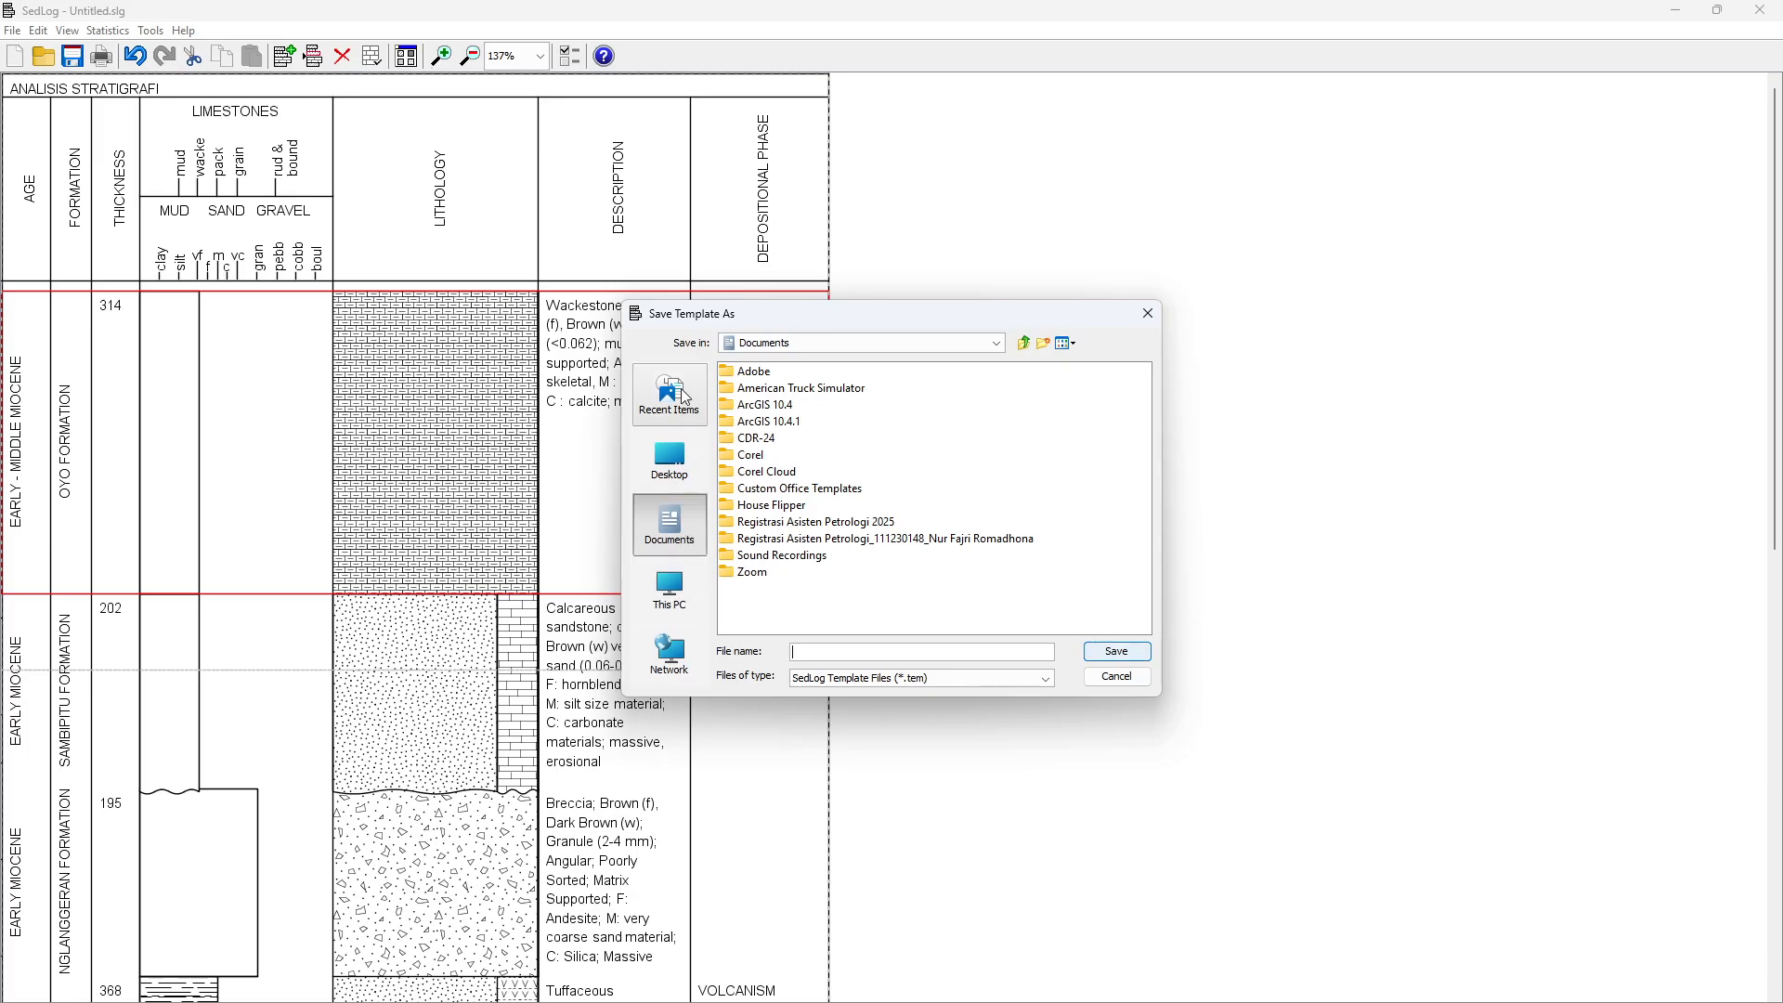
{"action": "left_click", "coordinate": [689, 471]}
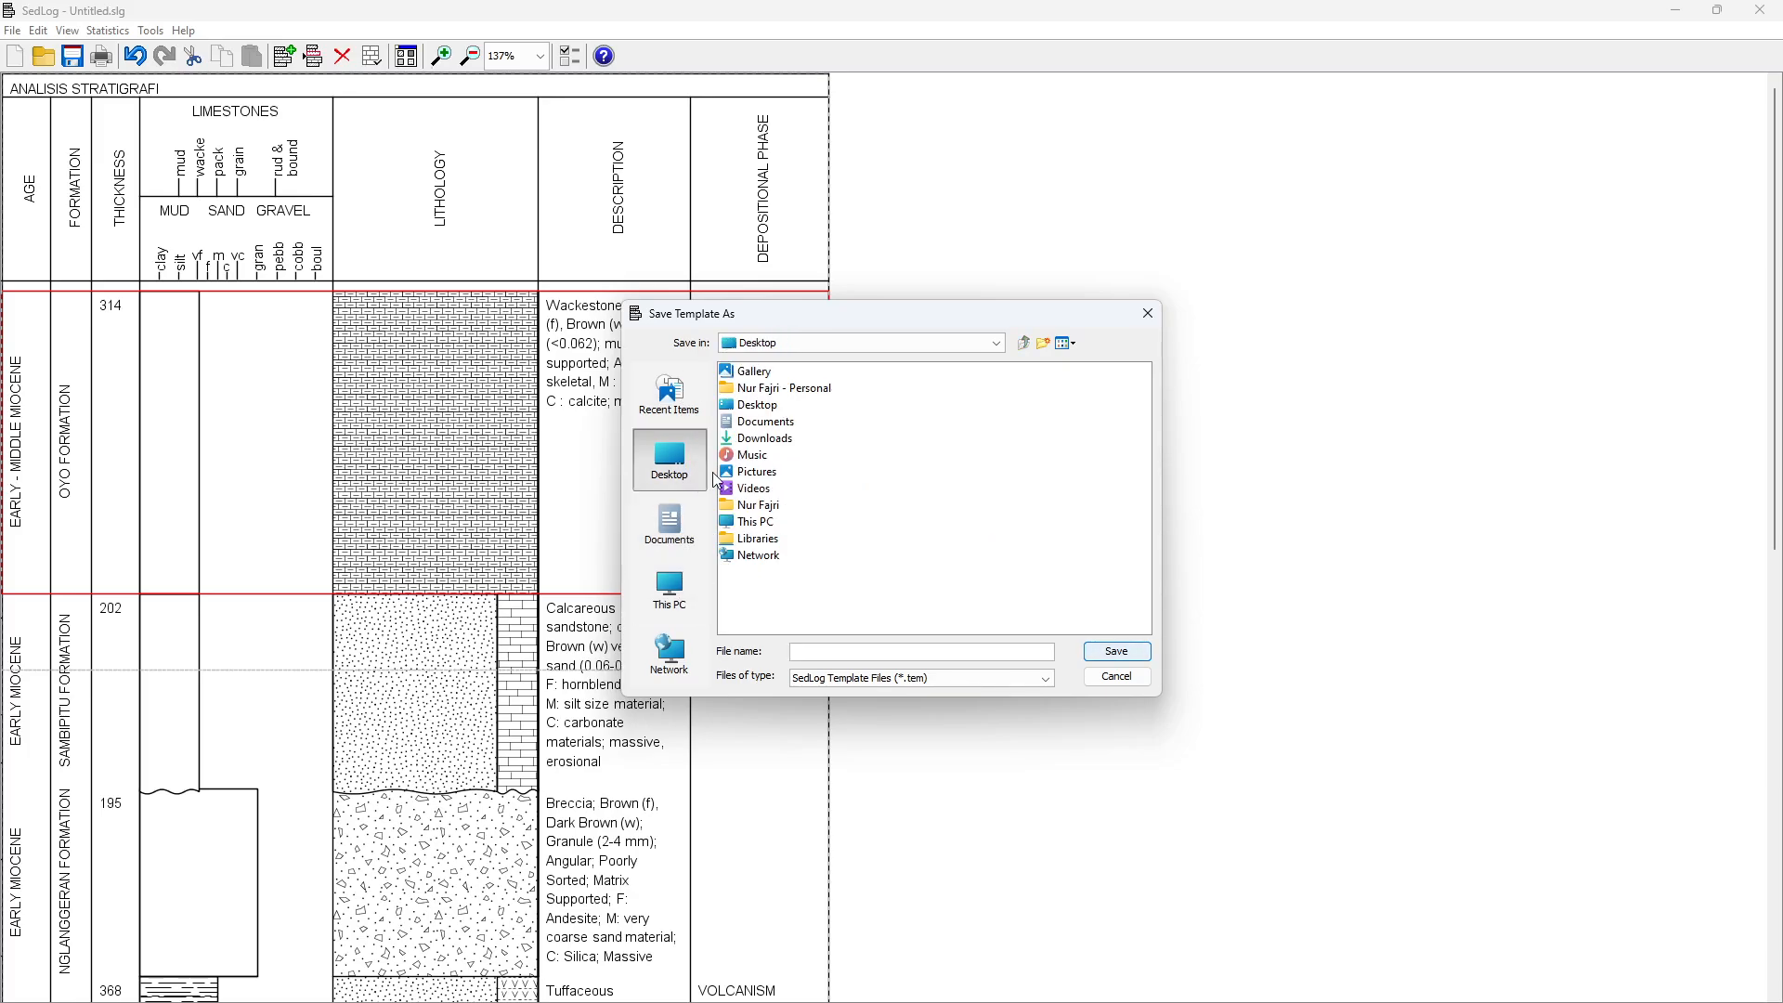
{"action": "double_click", "coordinate": [759, 389]}
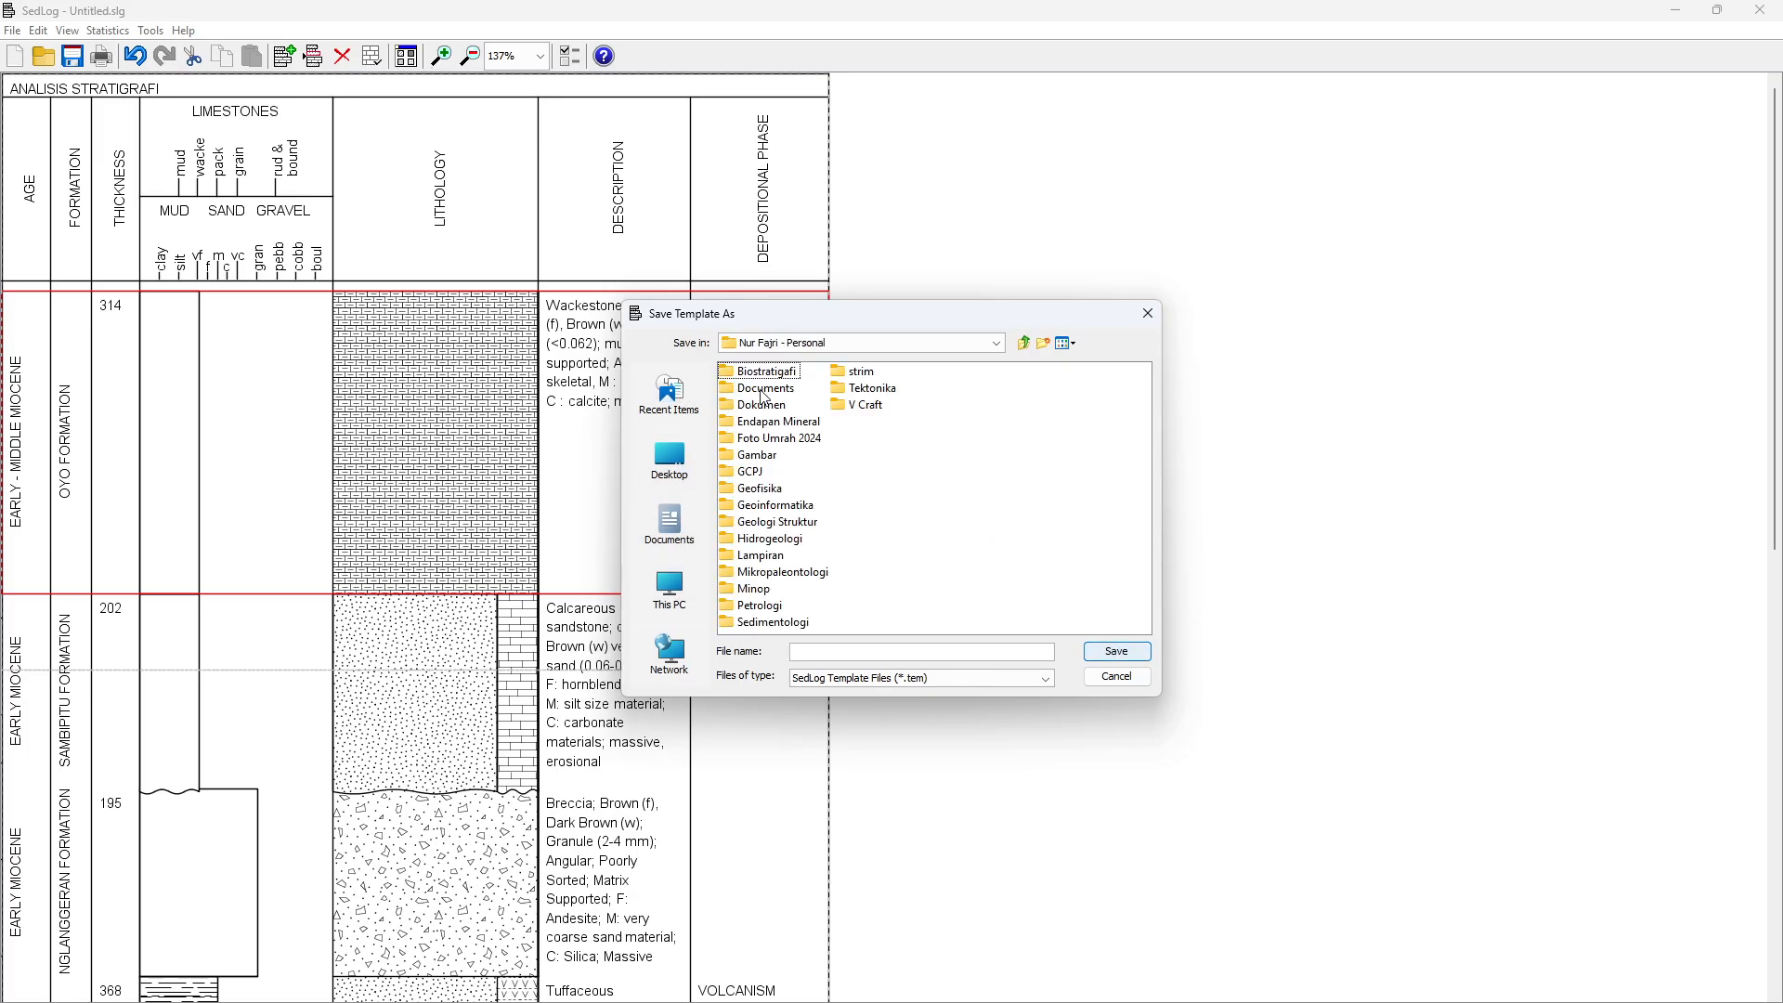
{"action": "double_click", "coordinate": [790, 507]}
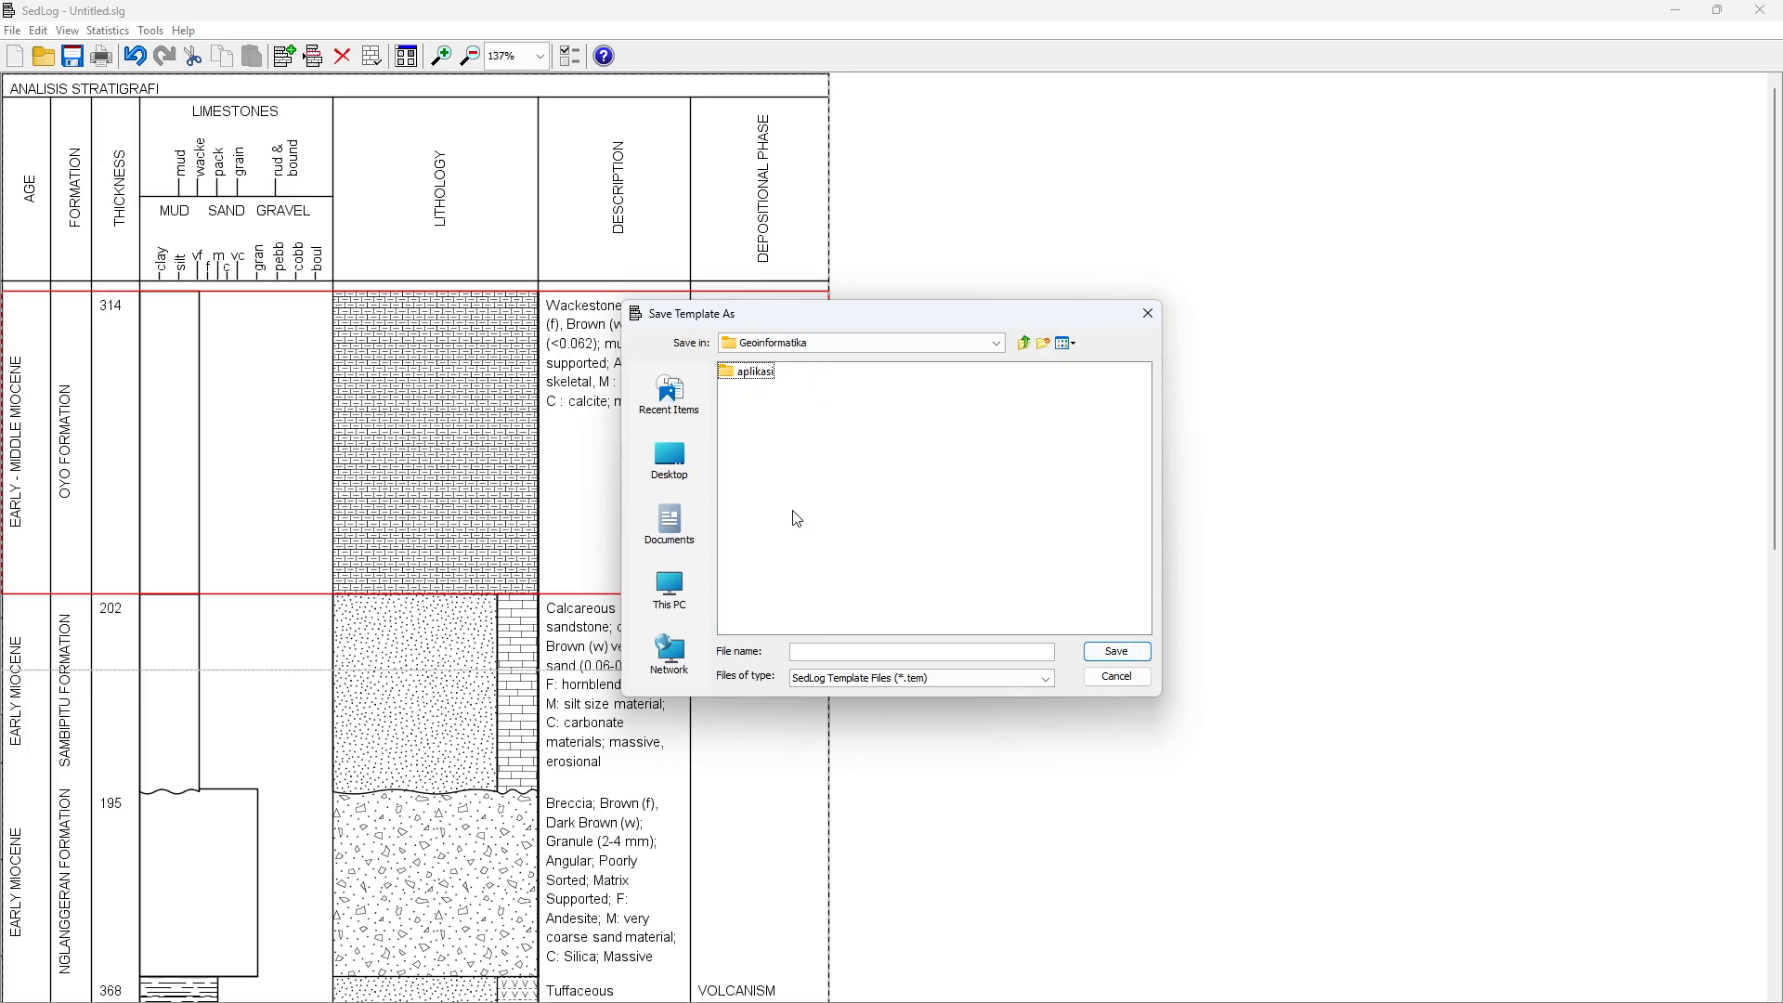
{"action": "left_click", "coordinate": [867, 655]}
{"action": "left_click", "coordinate": [1111, 659]}
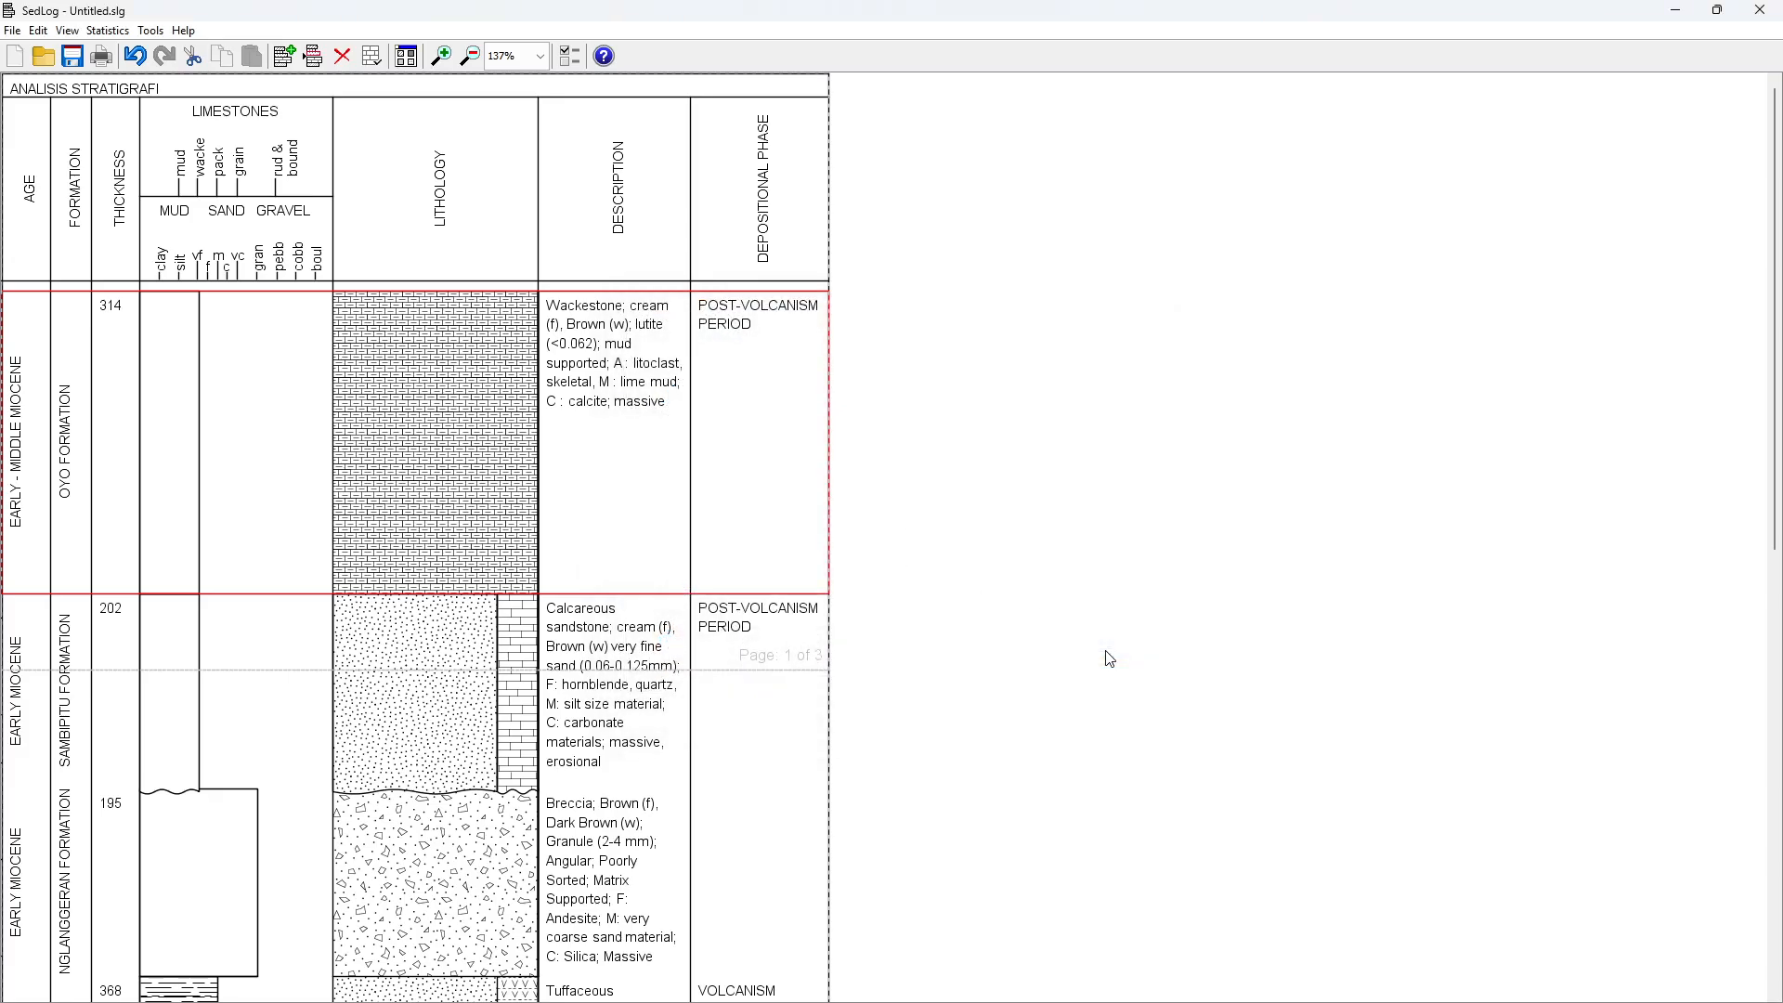
Export the log as an Adobe PDF named ANSTRAT to the personal OneDrive's Geoinformatika folder
{"action": "left_click", "coordinate": [13, 31]}
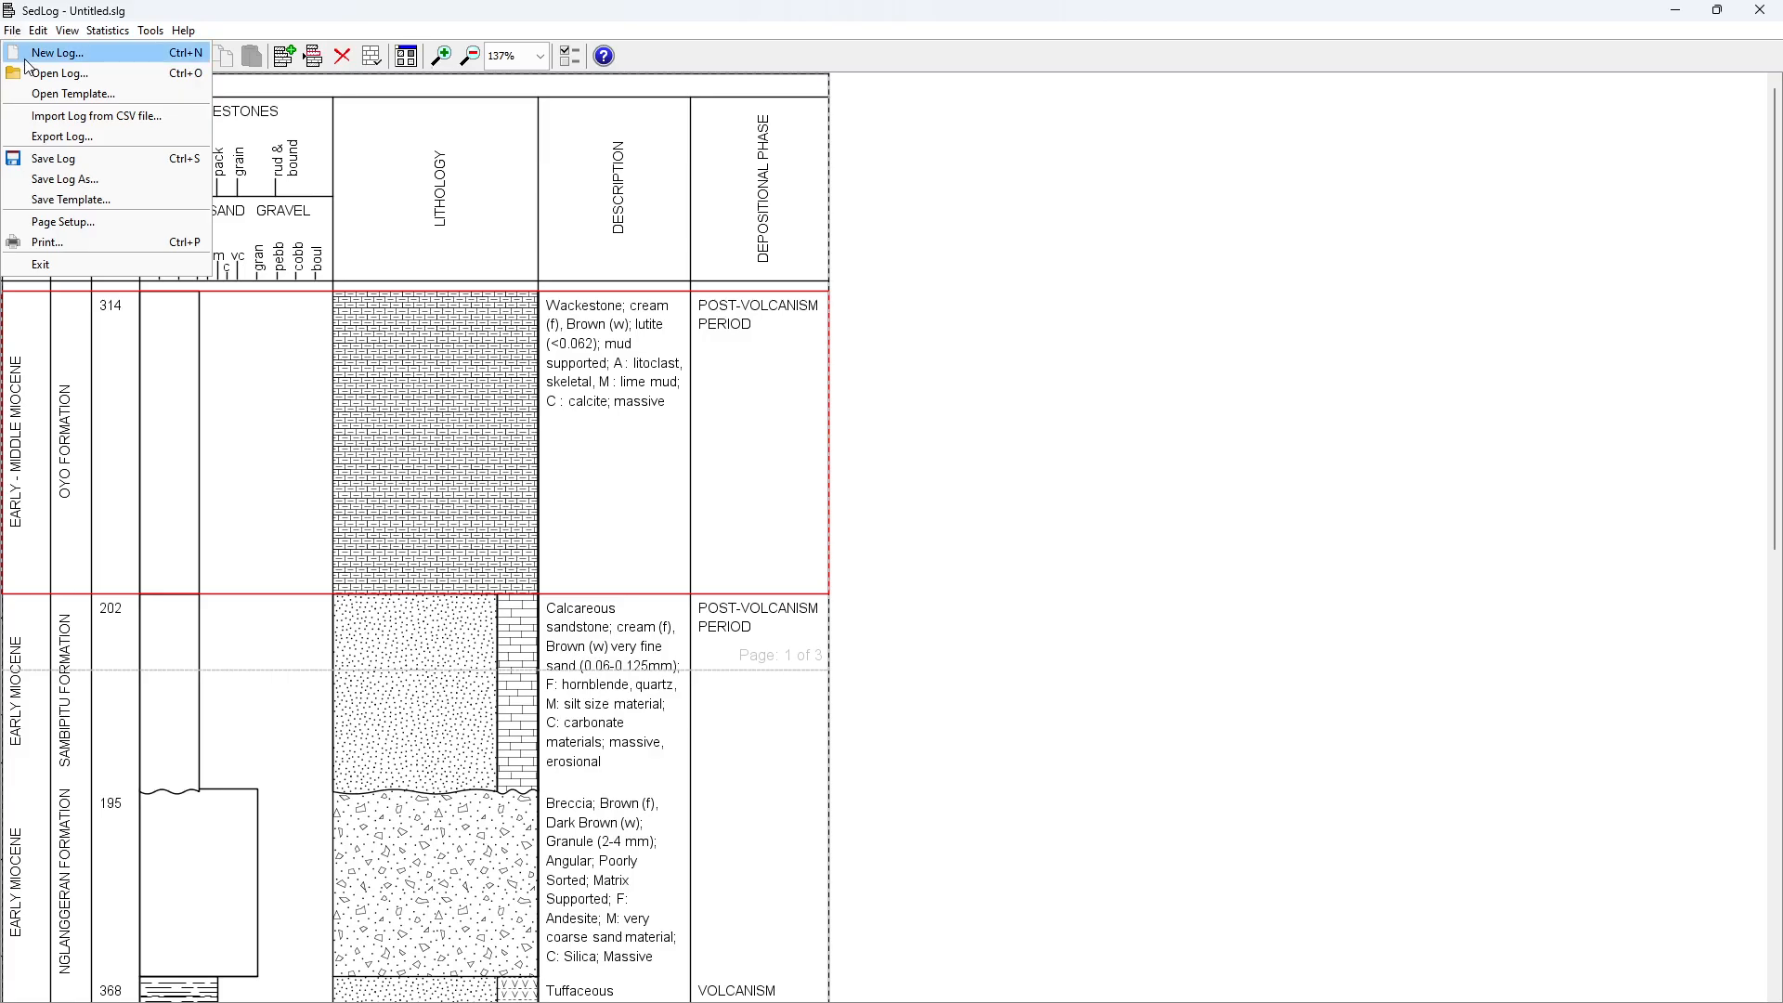
{"action": "left_click", "coordinate": [43, 136]}
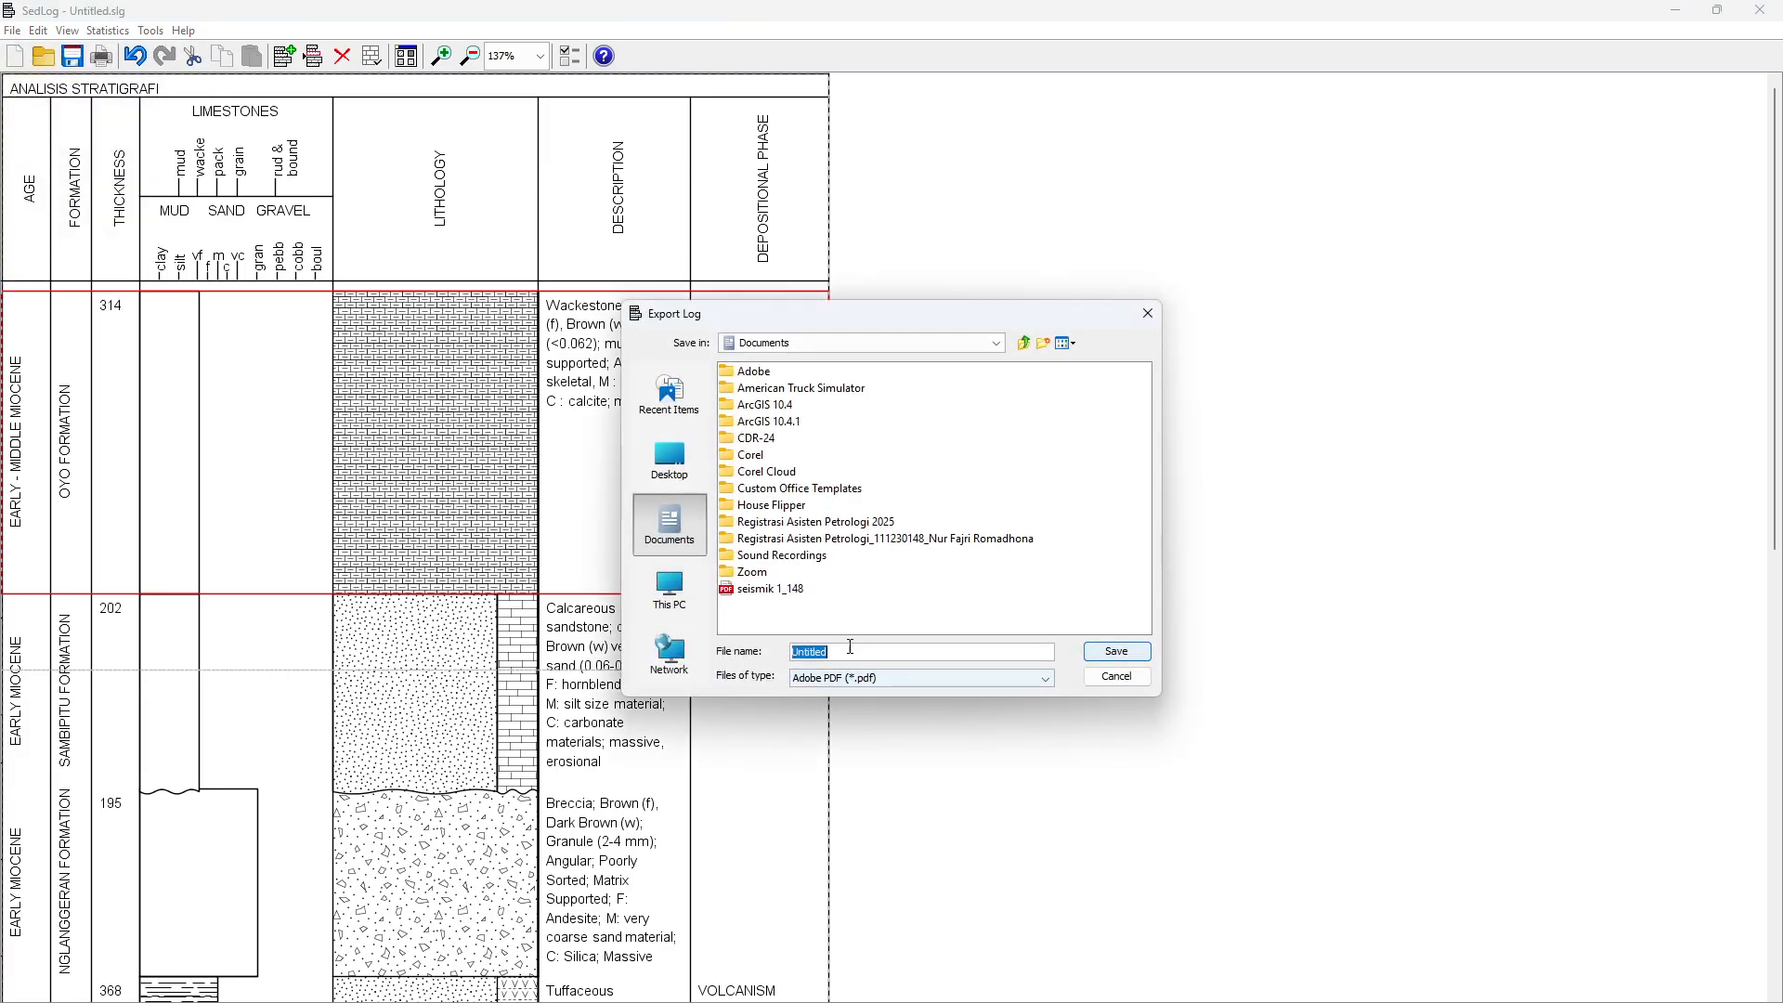
{"action": "left_click", "coordinate": [675, 472]}
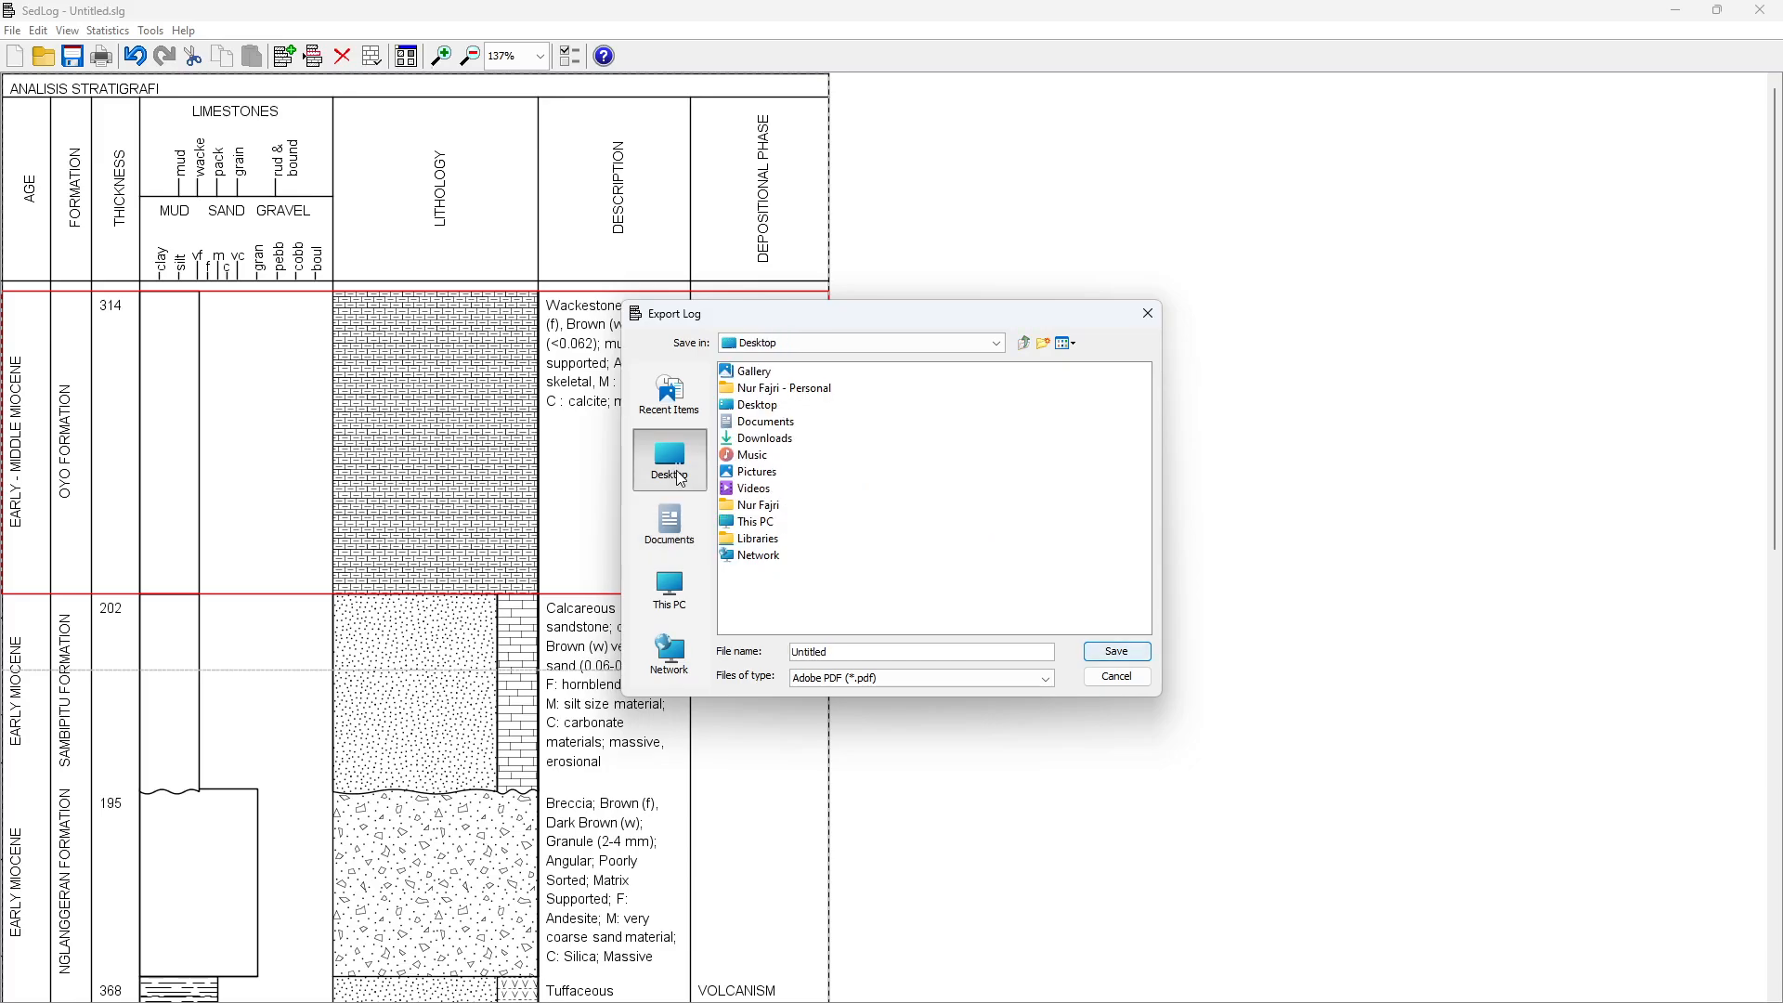
{"action": "double_click", "coordinate": [768, 392]}
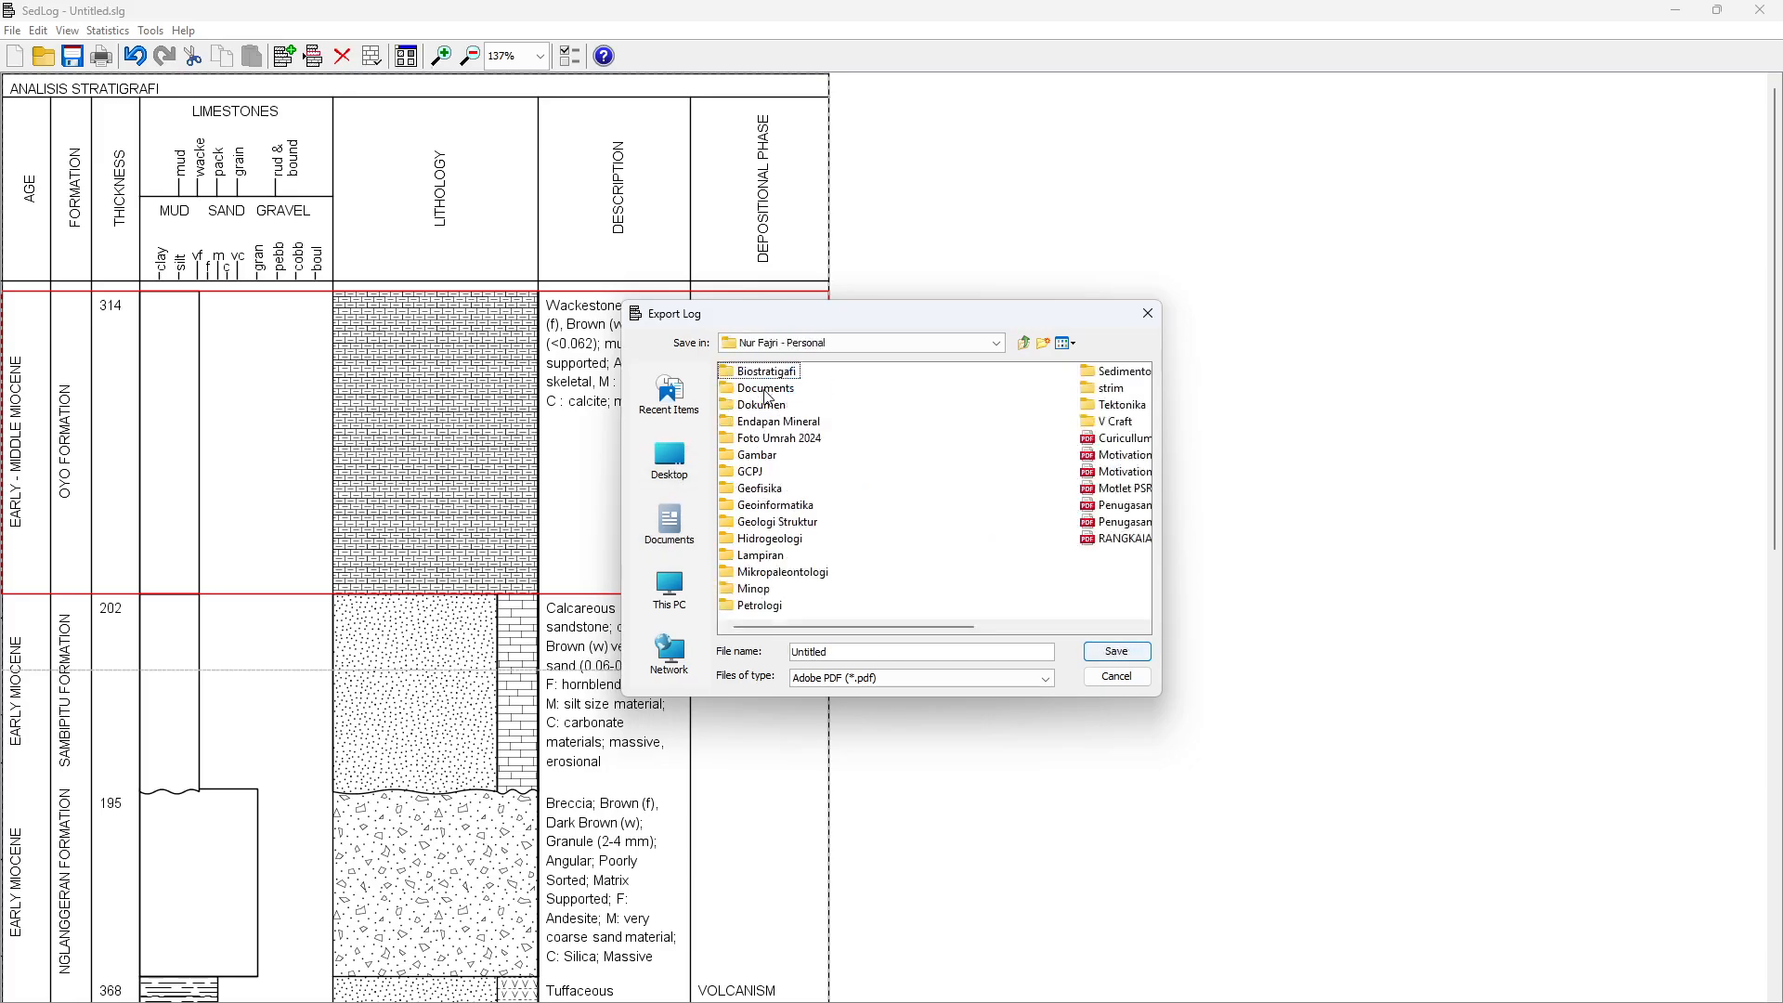
{"action": "double_click", "coordinate": [774, 505]}
{"action": "double_click", "coordinate": [878, 651]}
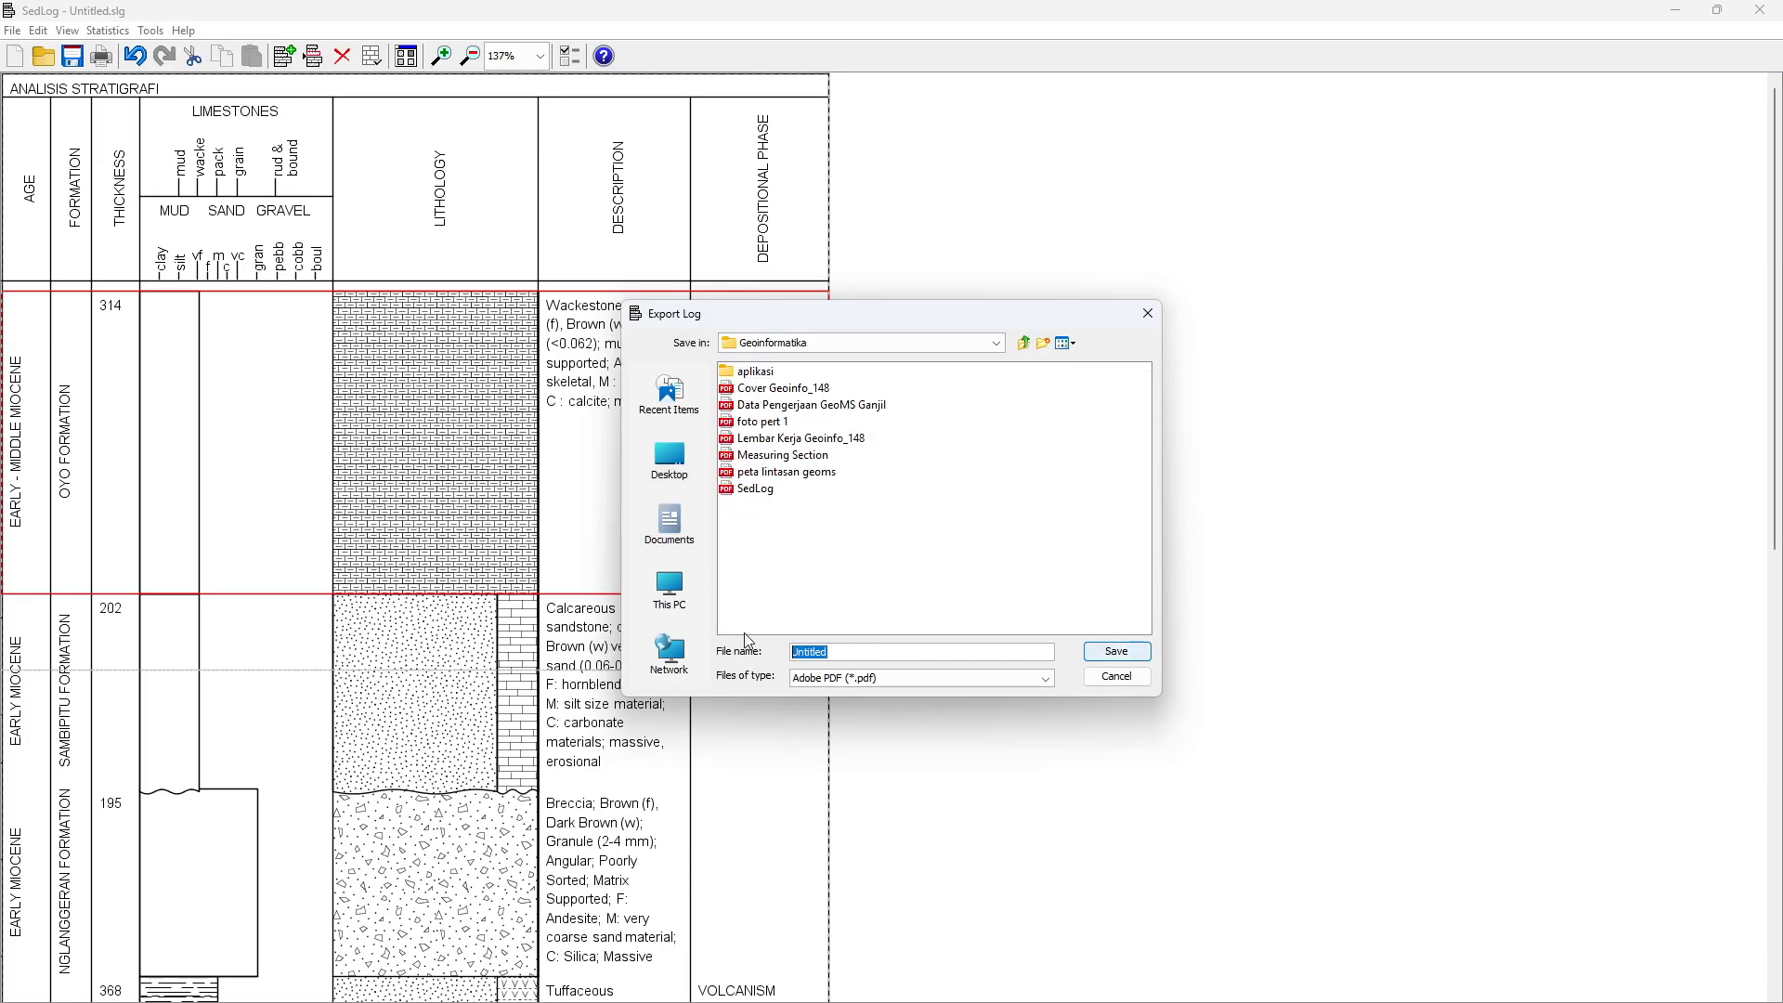
{"action": "type", "text": "ANSTRAT"}
{"action": "left_click", "coordinate": [1117, 651]}
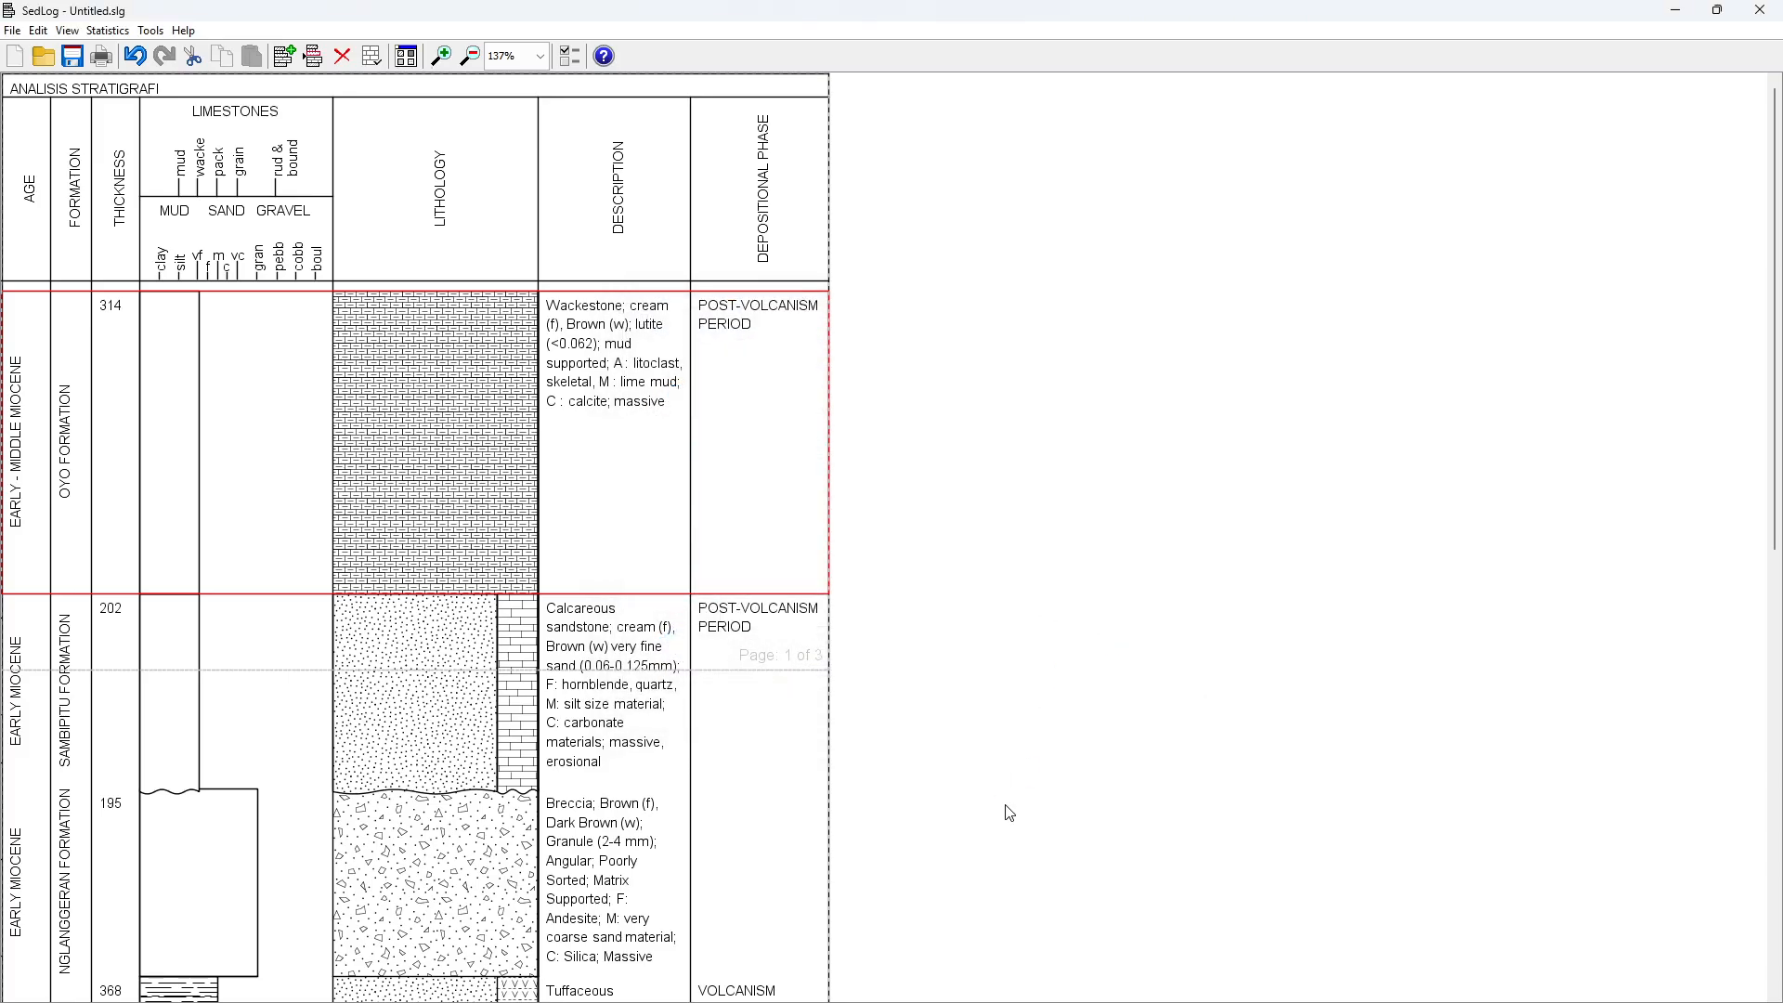
Switch to File Explorer, open the exported ANSTRAT PDF from the Geoinformatika folder, and examine the log from its header to its lowest bed
{"action": "left_click", "coordinate": [906, 992]}
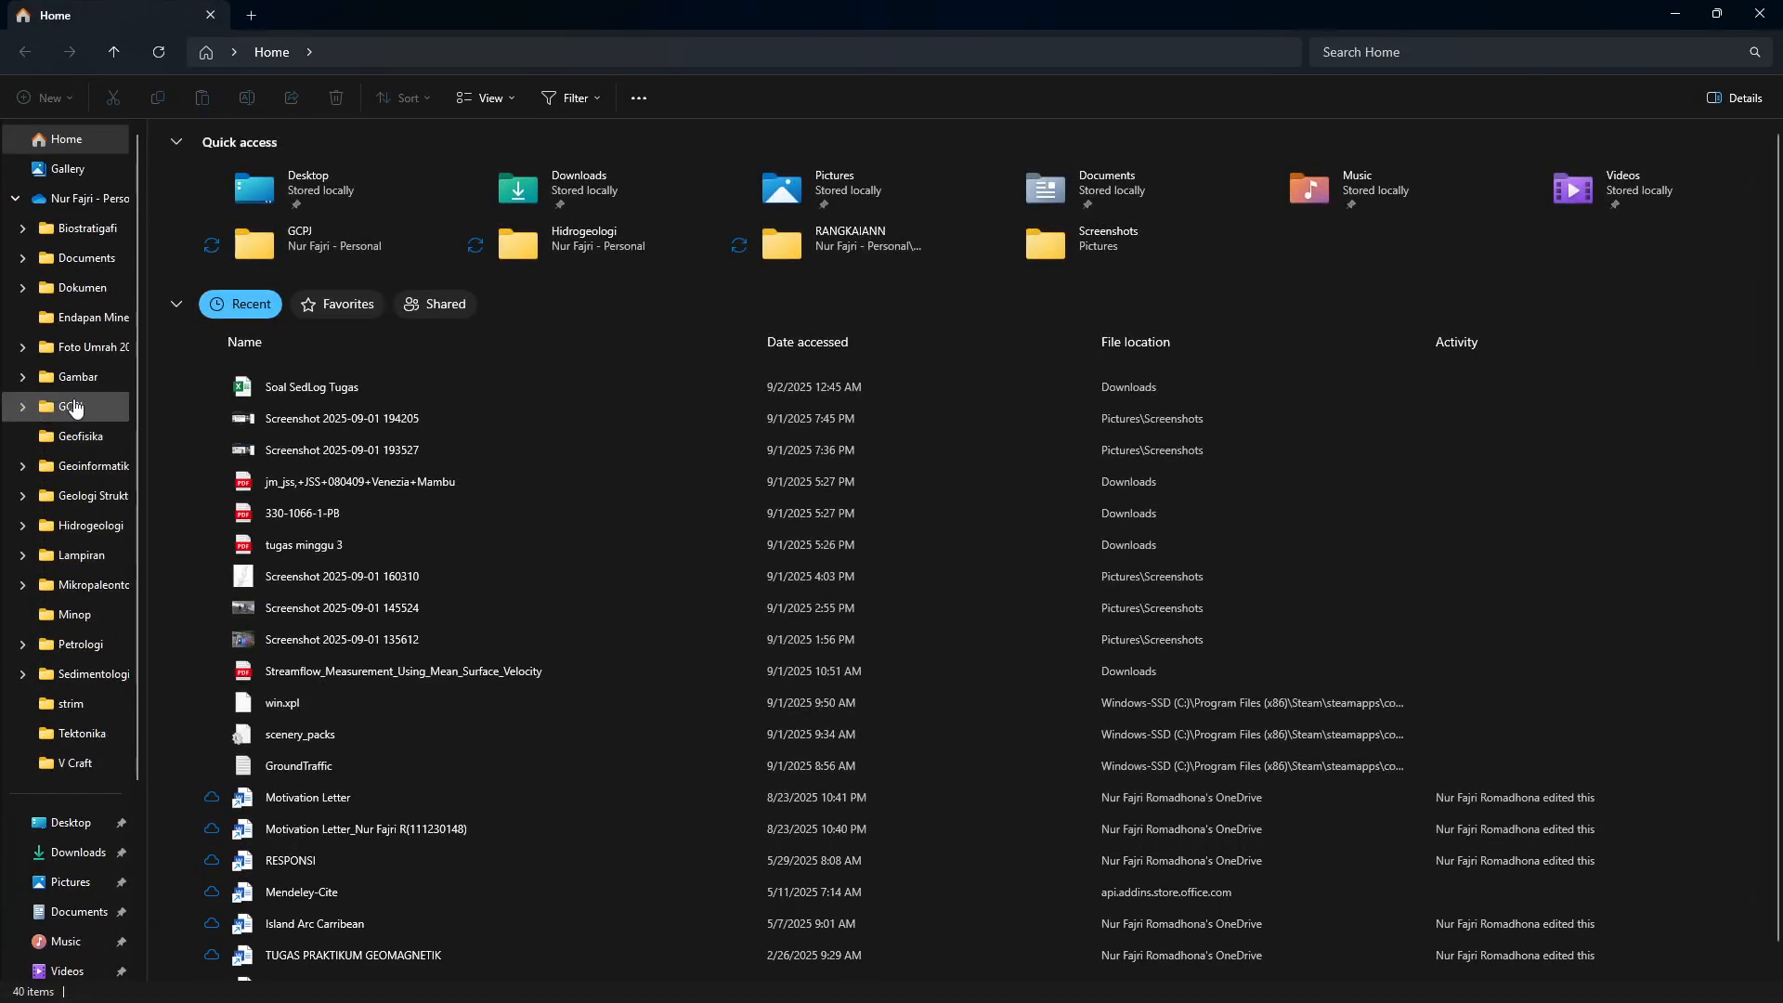
{"action": "left_click", "coordinate": [84, 466]}
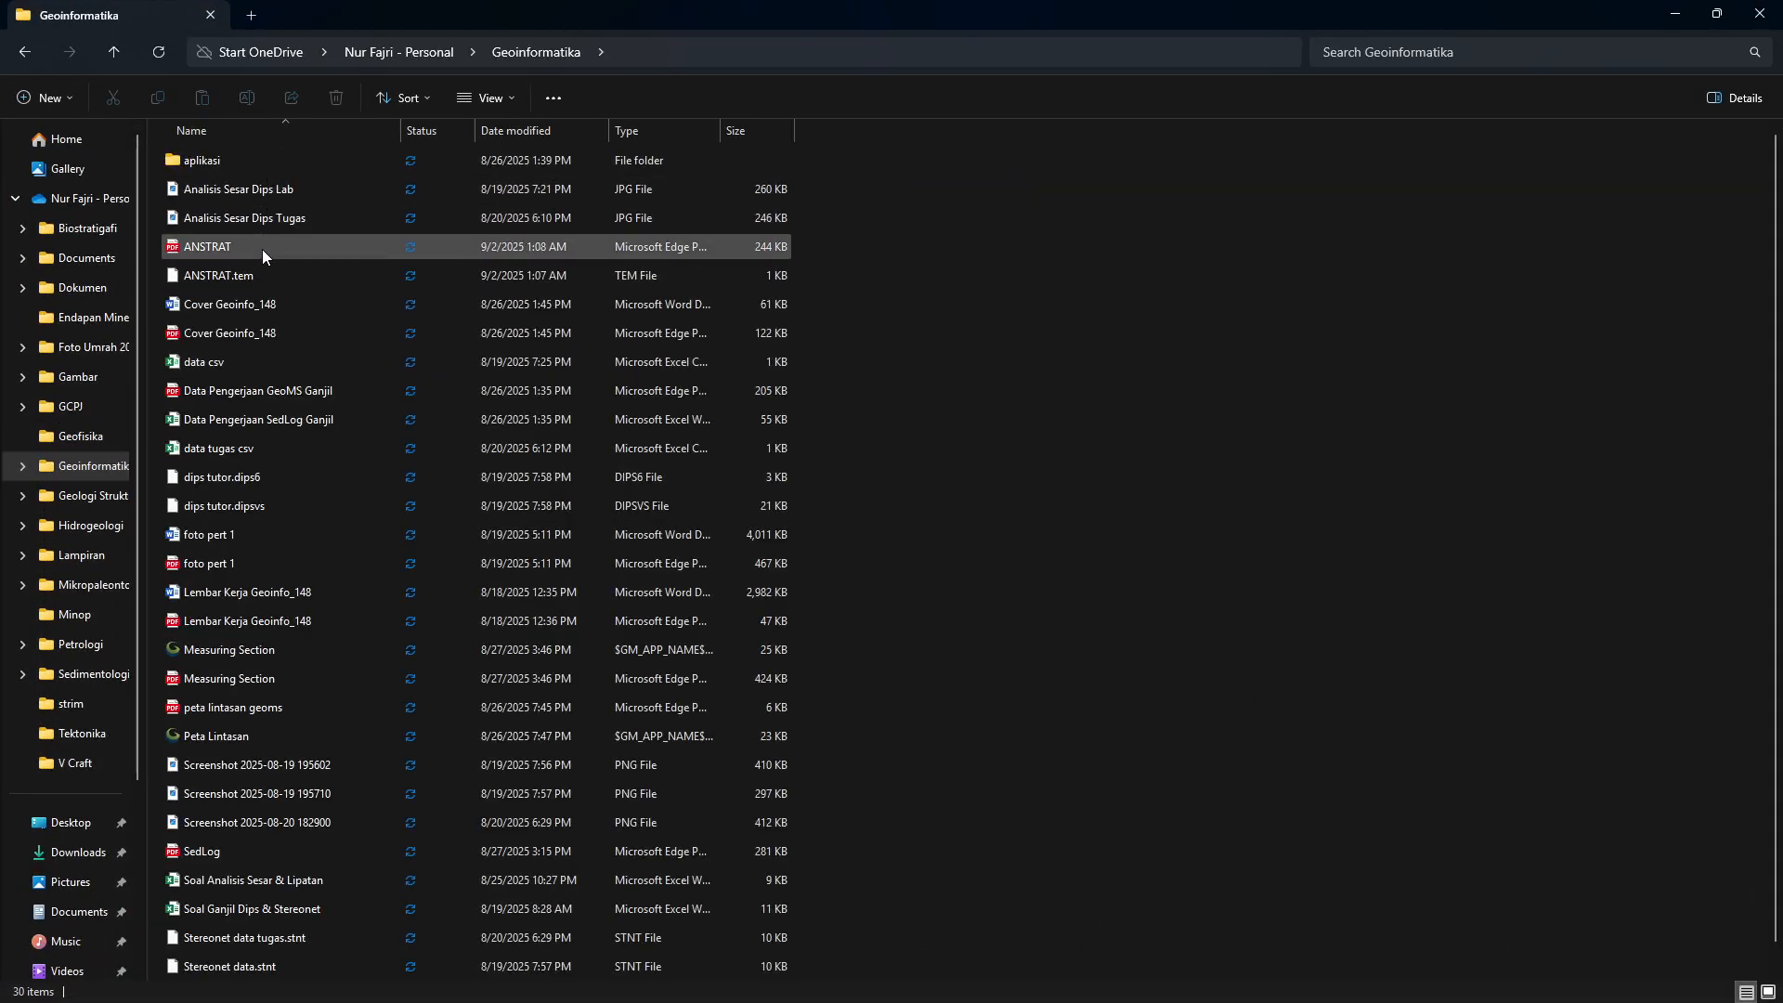
{"action": "right_click", "coordinate": [262, 249]}
{"action": "left_click", "coordinate": [245, 243]}
{"action": "double_click", "coordinate": [245, 245]}
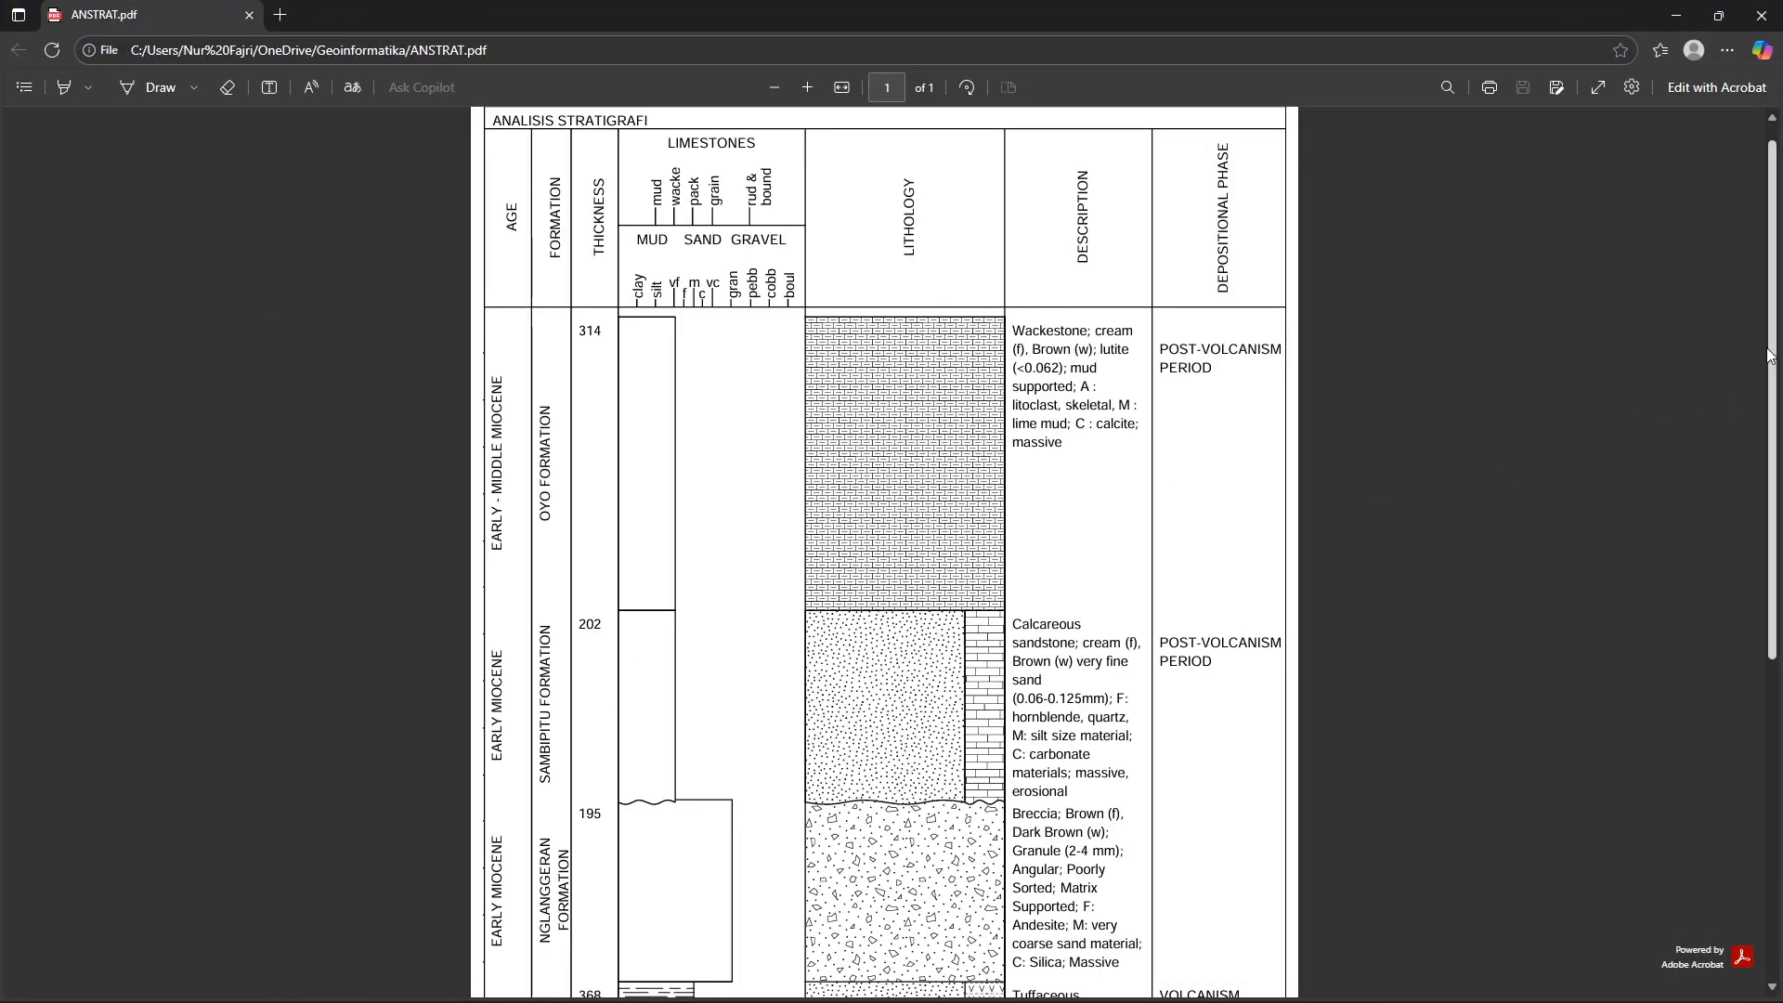
{"action": "scroll", "coordinate": [1709, 708], "scroll_direction": "down", "scroll_amount": 5}
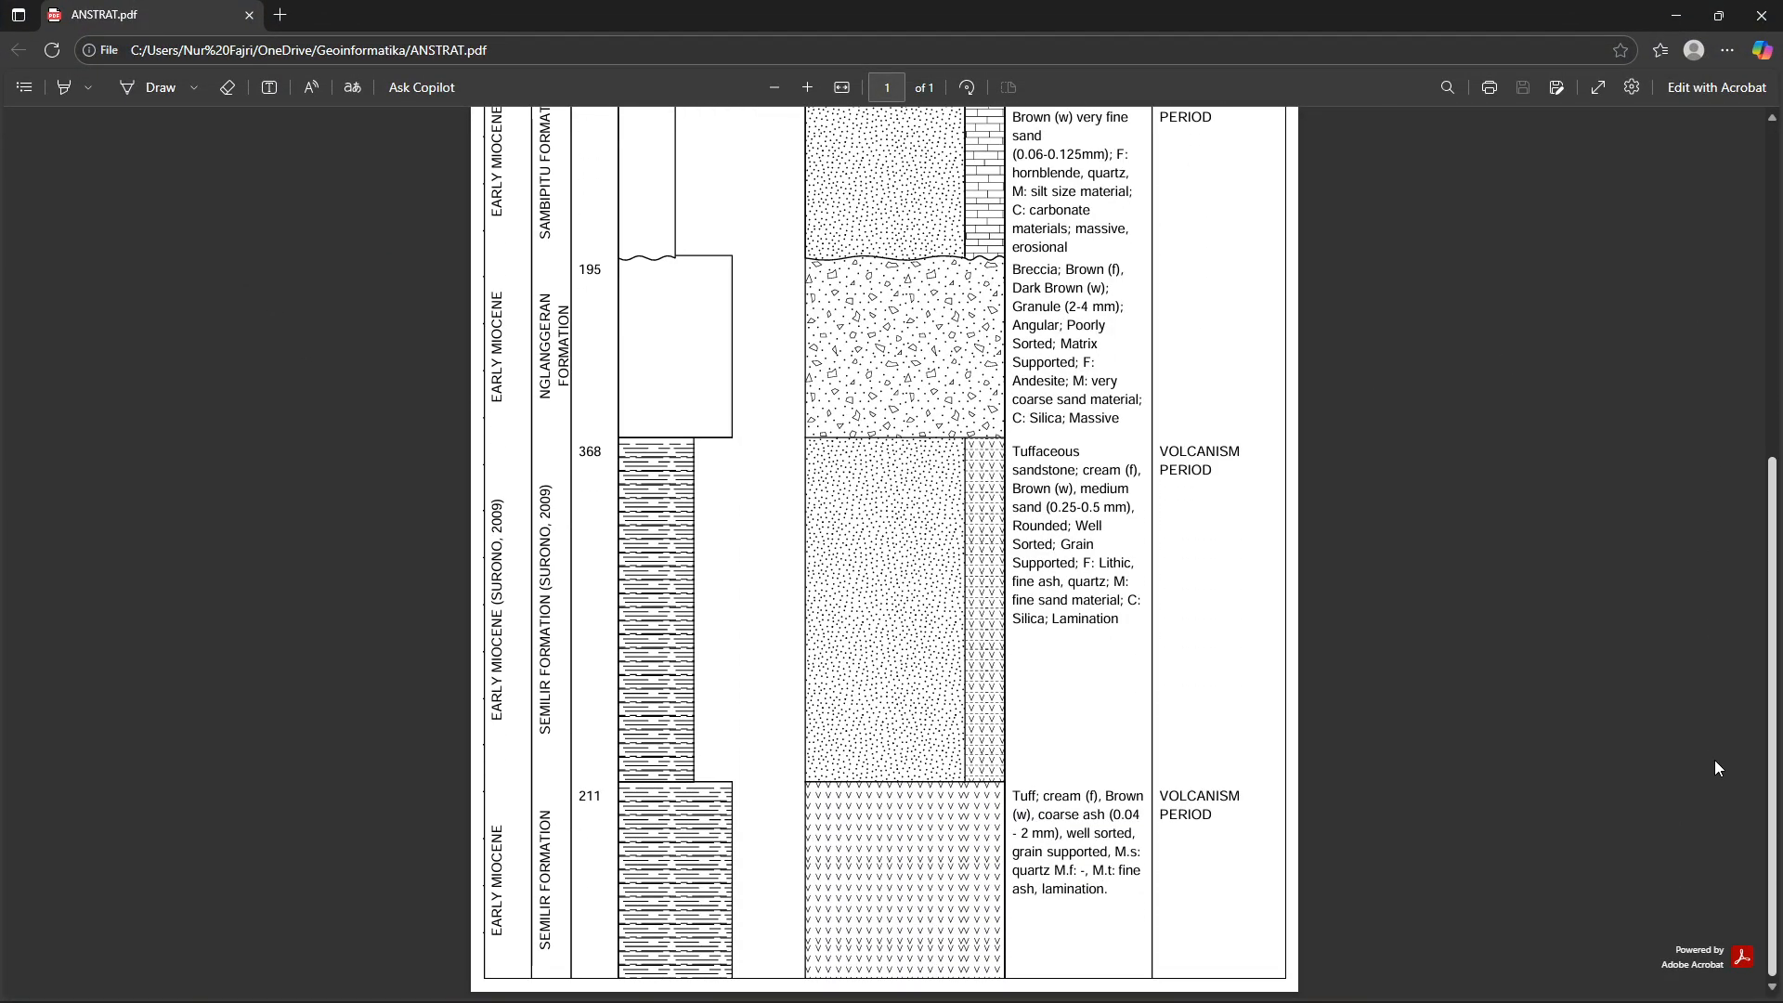
{"action": "left_click_drag", "start_coordinate": [1771, 752], "coordinate": [1771, 320]}
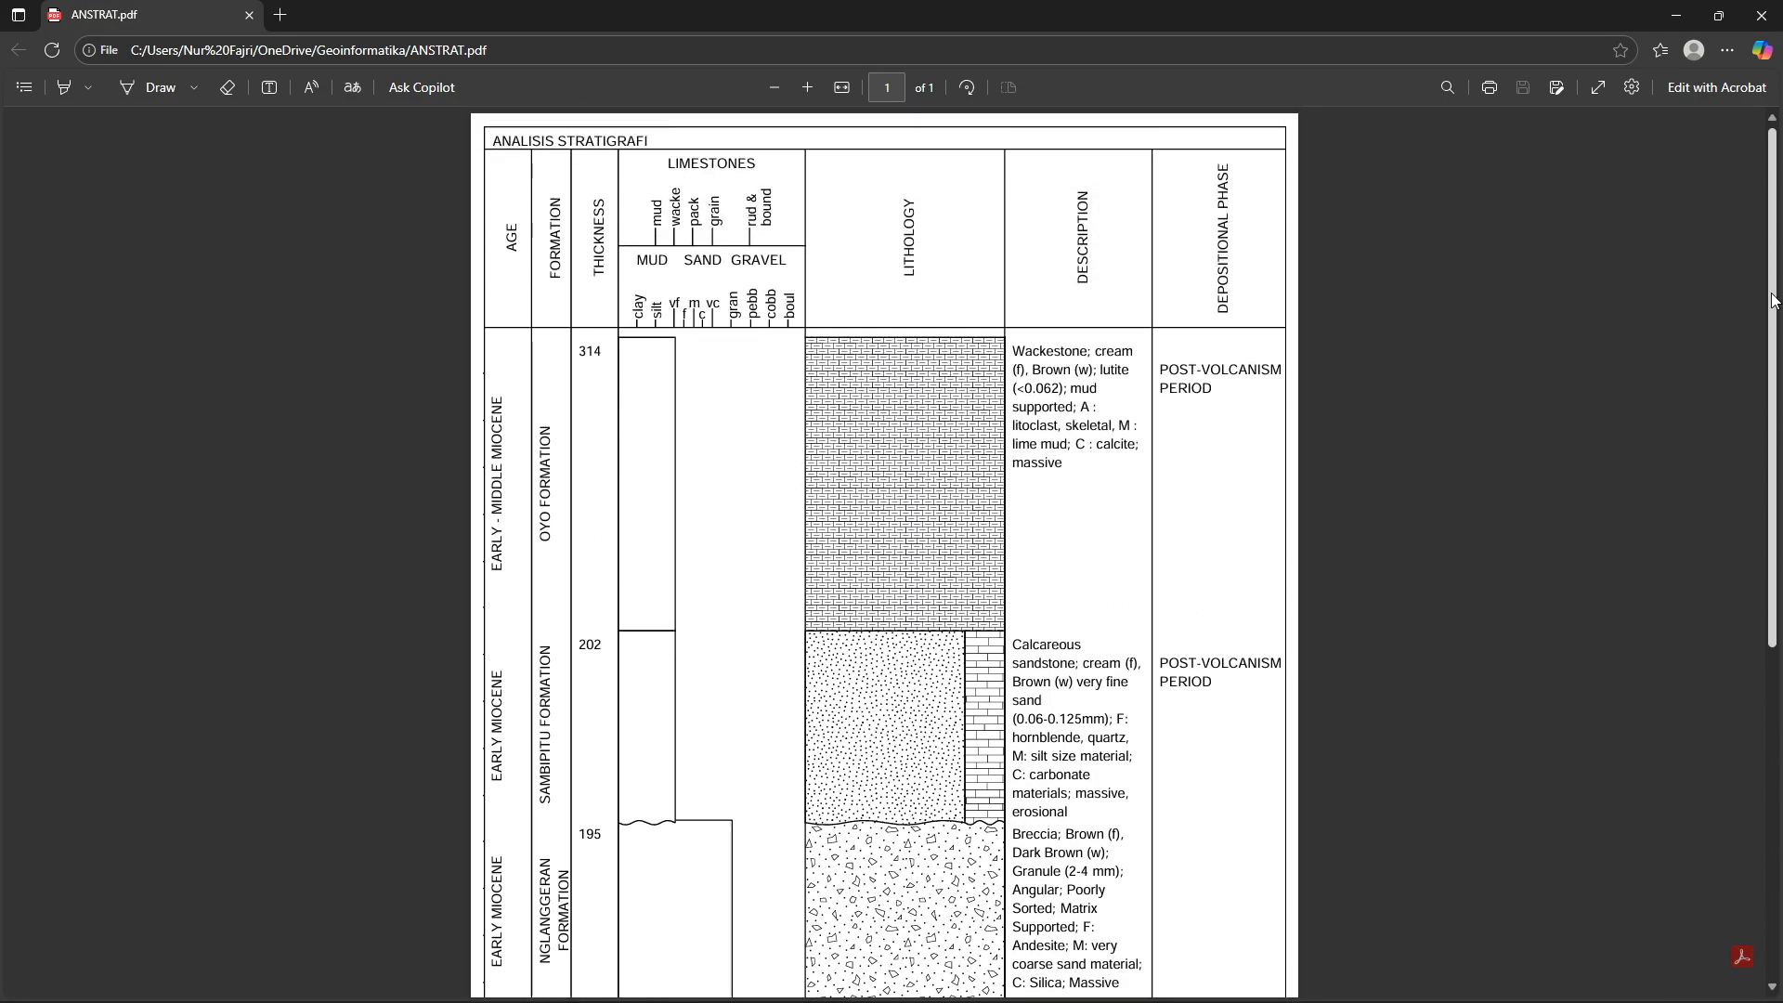